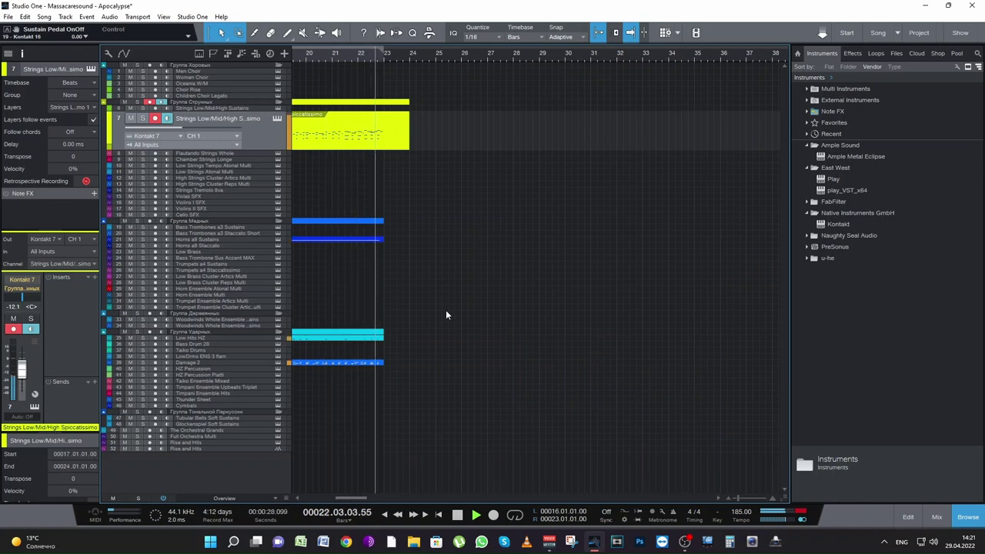
Stop playback and delete the Horns a9 Sustains part spanning bars 16 to 23
key(space)
click(667, 58)
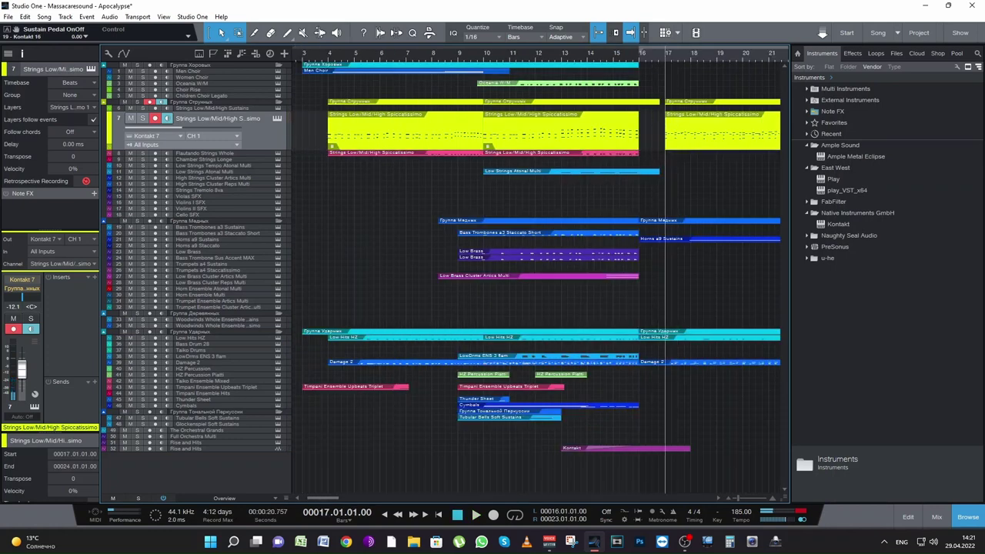
drag(332, 497, 348, 496)
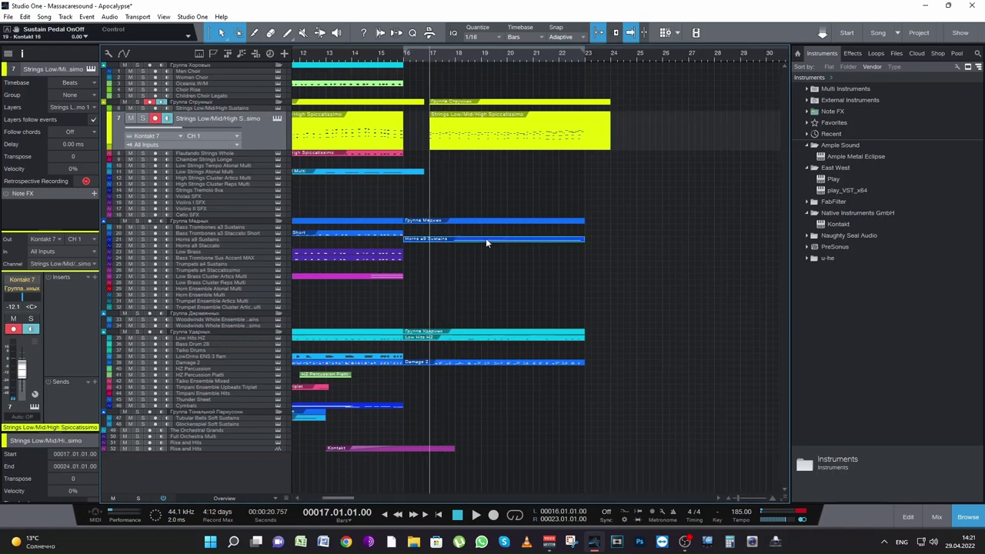
click(485, 238)
key(Delete)
Open the Strings Low/Mid/High Spiccatissimo part at bar 17 for note editing, solo its track and play it from bar 17
double_click(475, 147)
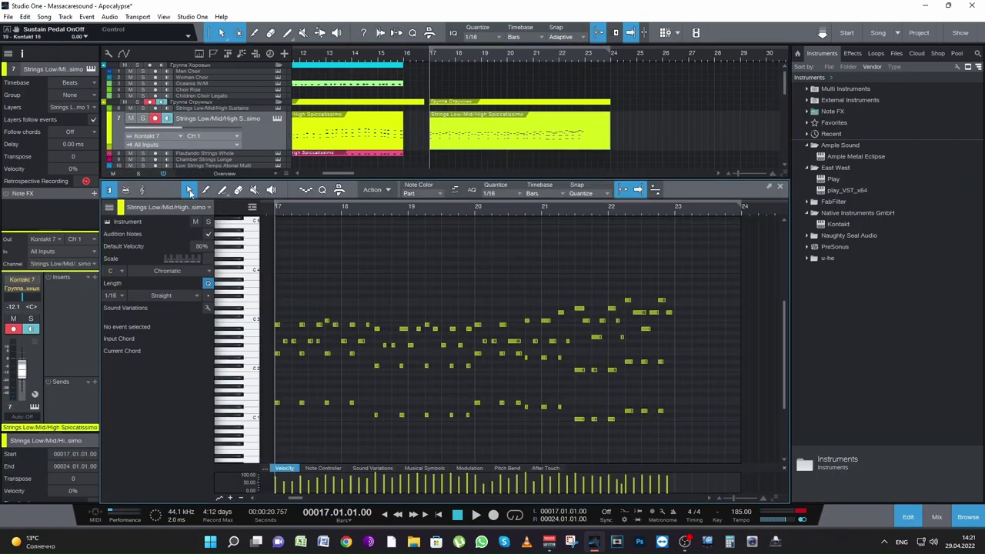
click(143, 119)
key(space)
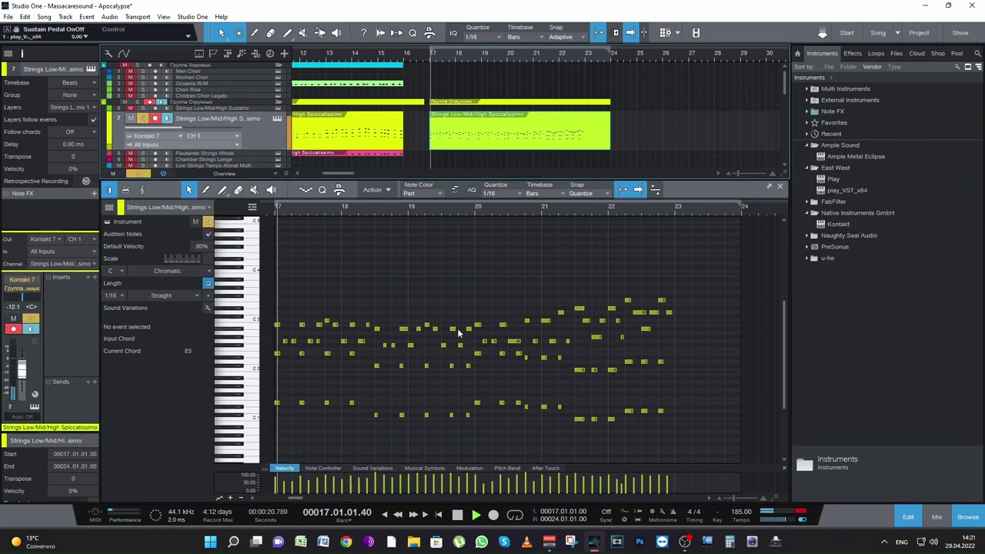
right_click(541, 430)
click(529, 436)
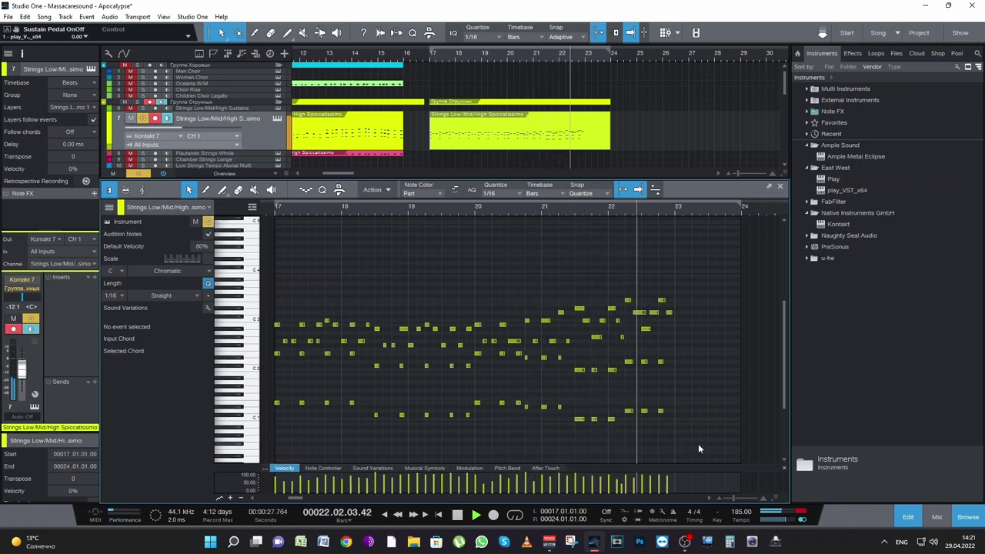
Stop playback and delete the part's notes from beat 3 of bar 21 through the end of bar 22
key(space)
drag(678, 428, 578, 292)
key(Delete)
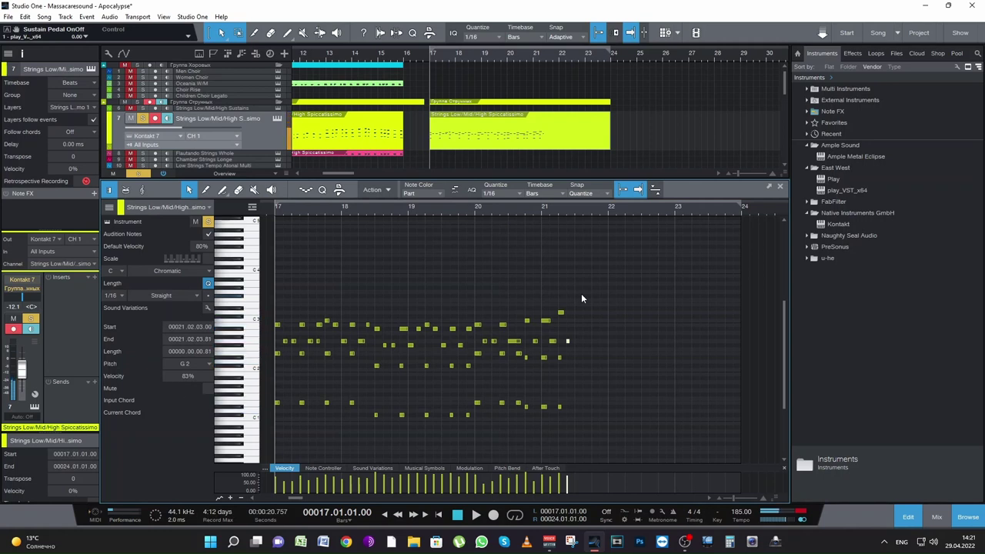
Play the shortened strings phrase repeatedly from bar 17 and from the end of bar 19 to rehearse the replacement ending
click(468, 208)
key(space)
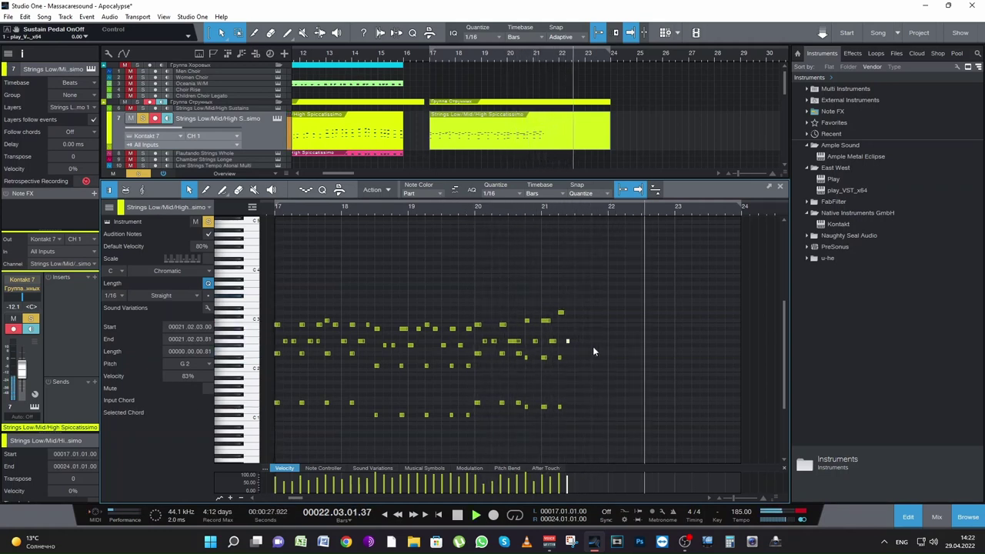
key(space)
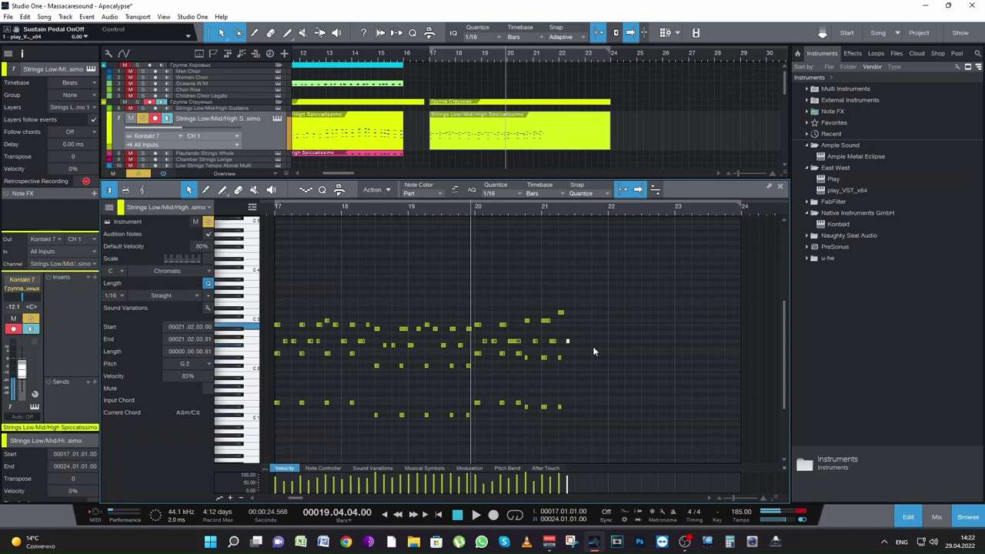
key(space)
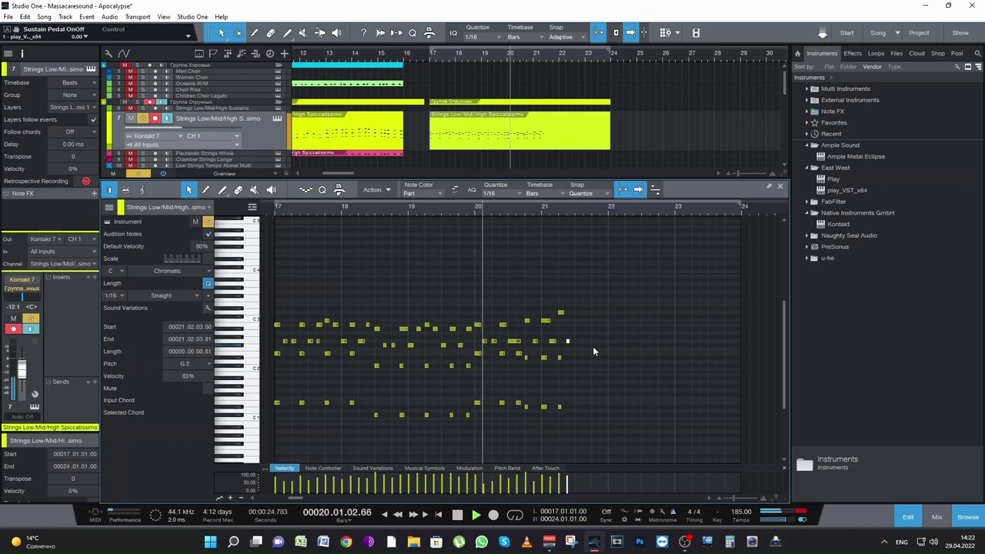
key(space)
key(space)
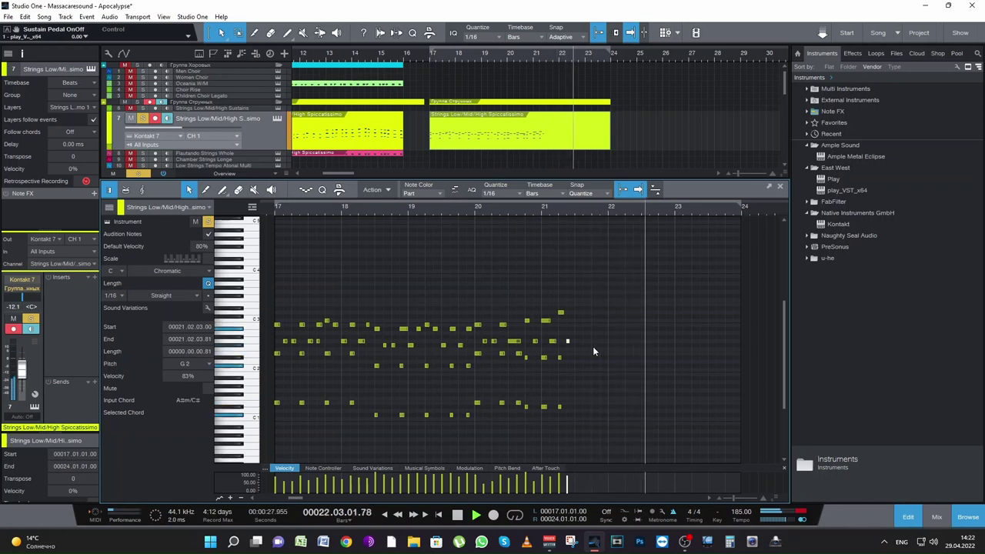
key(space)
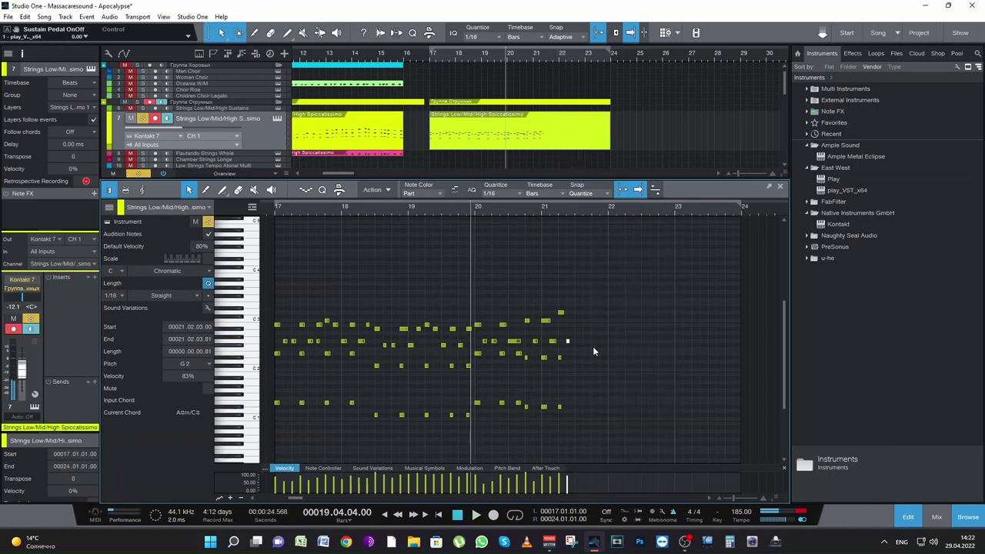
click(271, 207)
key(space)
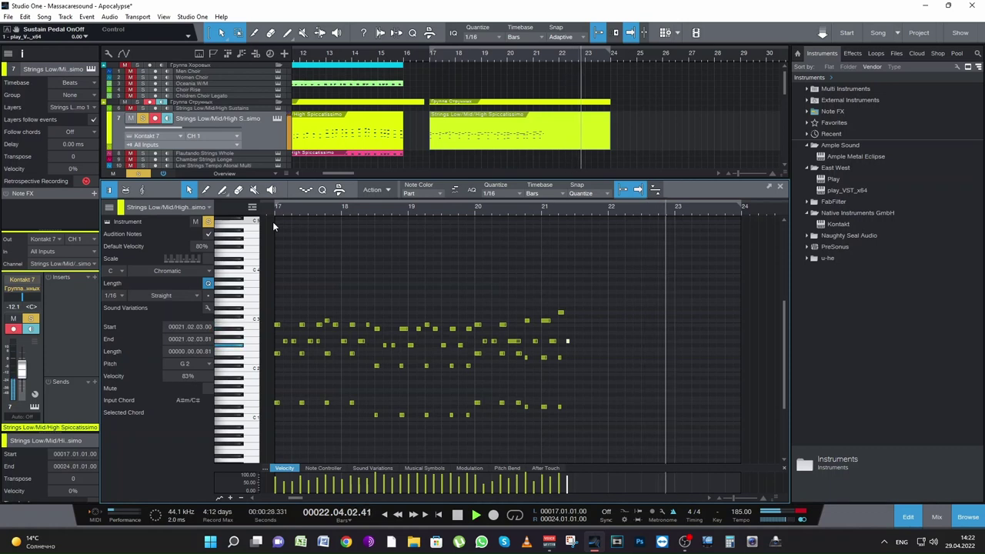
Record a new spiccatissimo ending into the strings part from beat 3 of bar 21 through bar 22
key(space)
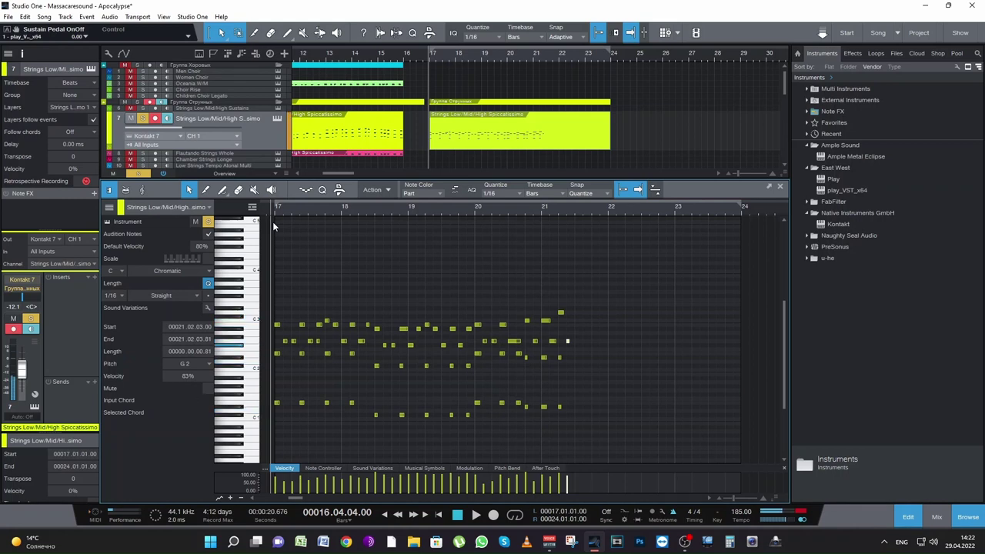
key(KP_Multiply)
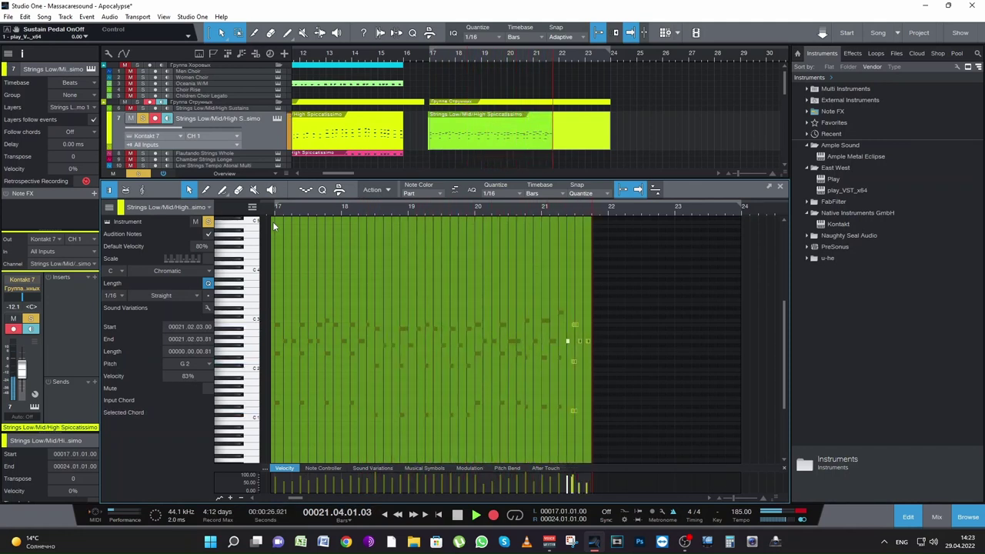
key(space)
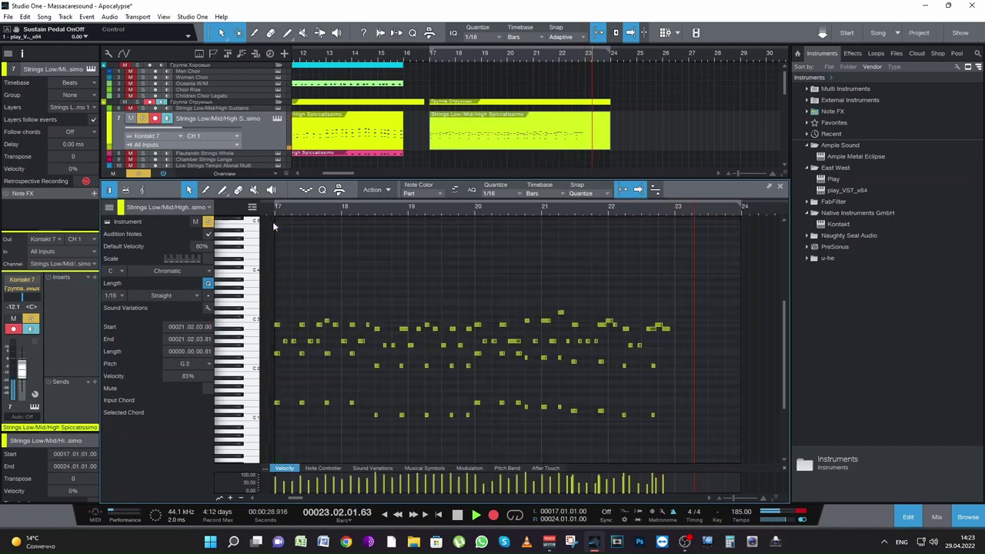
Shift the newly recorded notes slightly later, quantize them to 1/16 and audition the passage
drag(578, 435, 725, 273)
drag(577, 329, 580, 326)
click(572, 210)
key(space)
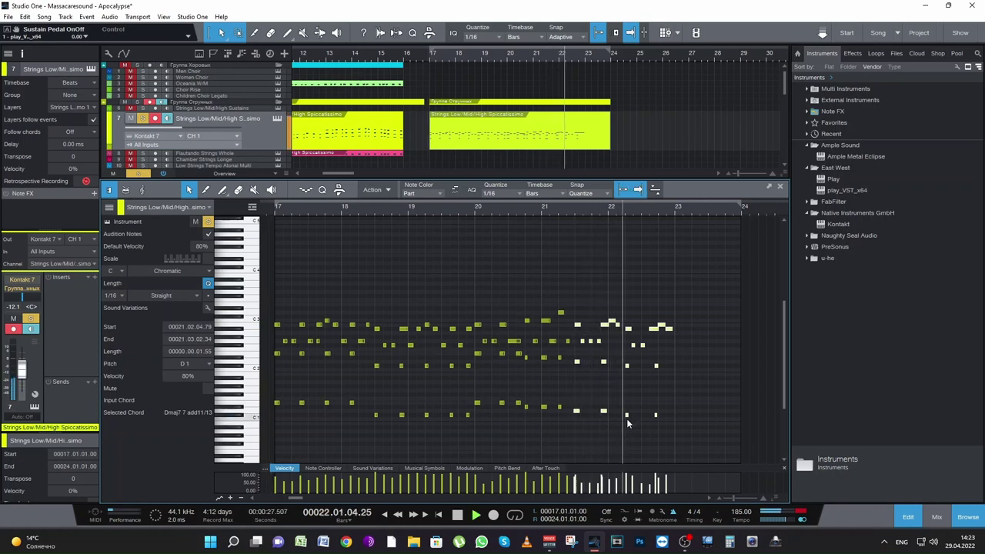
key(space)
key(q)
key(space)
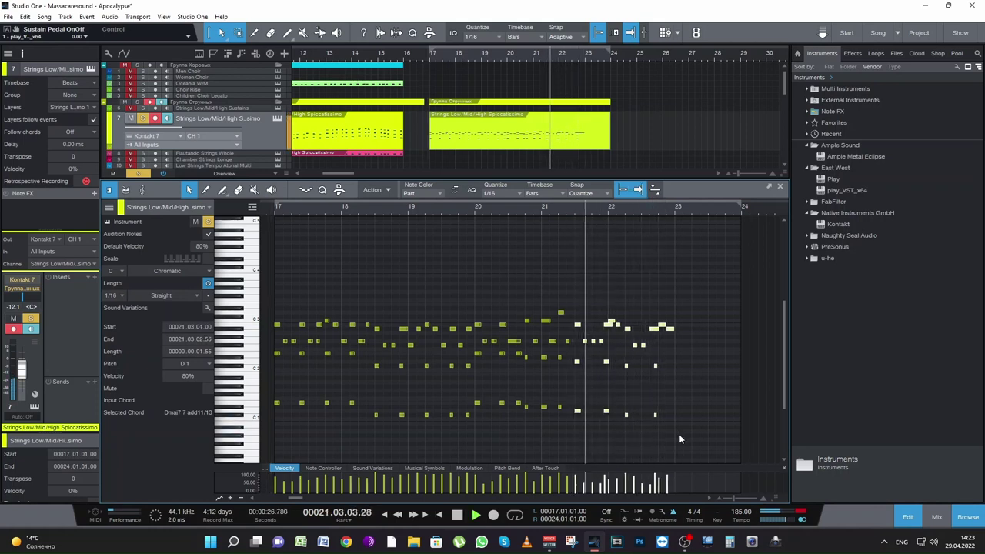
key(space)
Audition the new ending and move the chord notes just before bar 22, with their overlapping C3, one sixteenth later to start at 22.01.01
click(614, 349)
key(space)
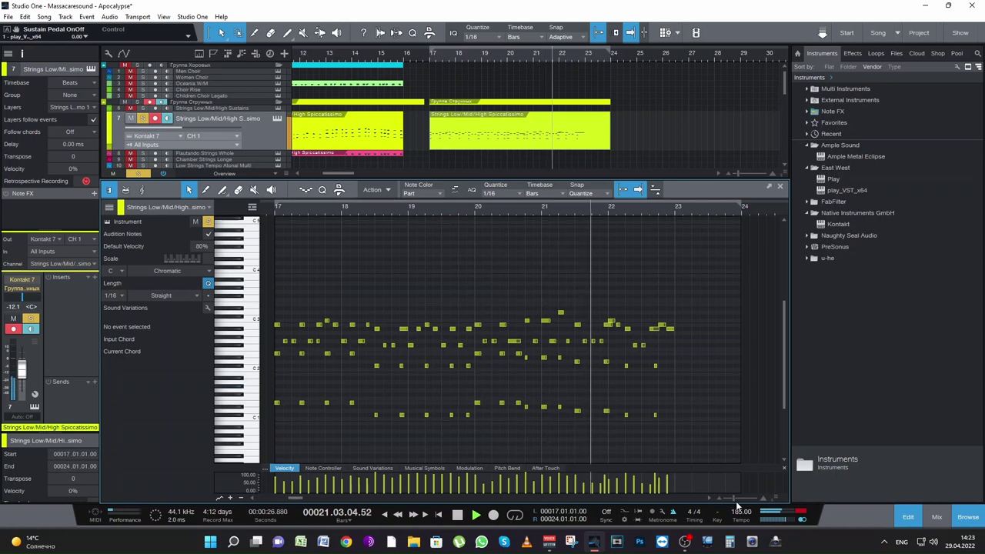
key(space)
drag(734, 497, 737, 498)
key(space)
key(space)
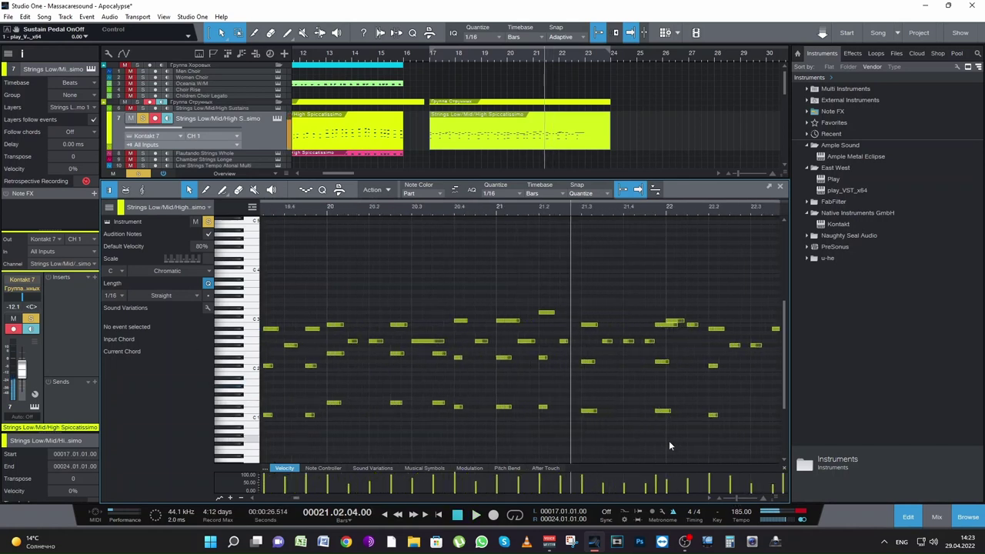
drag(670, 444, 480, 295)
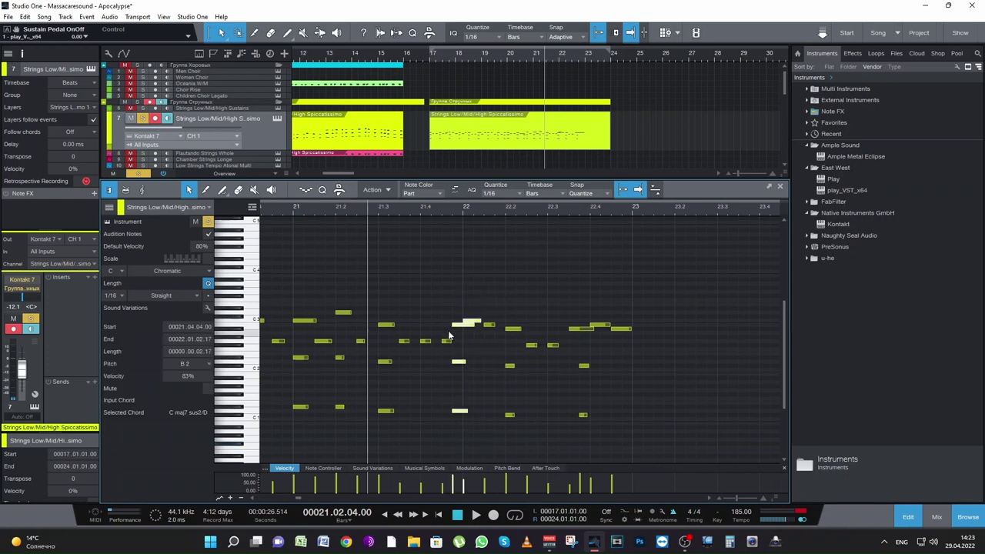
drag(460, 327, 472, 327)
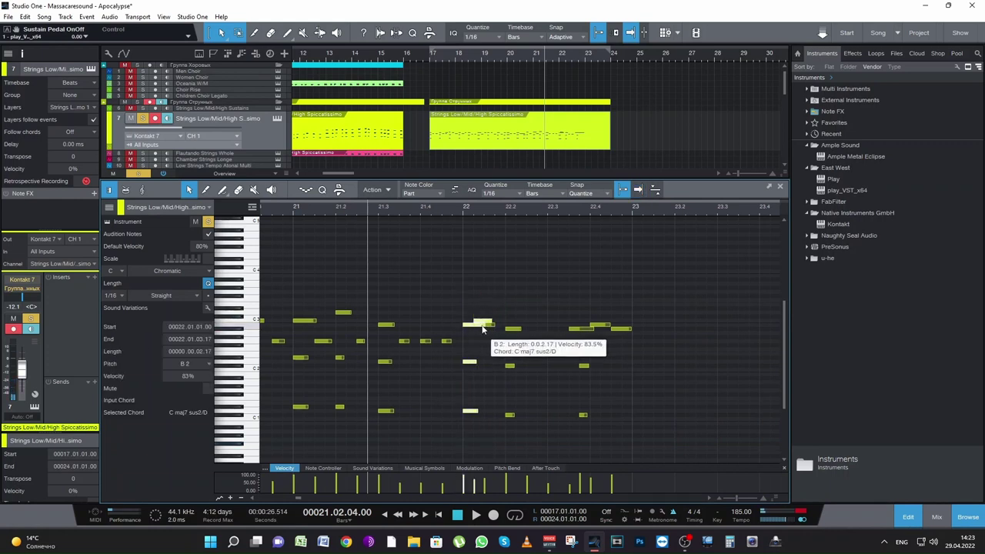
Shorten the overlapping B2 and C3 notes at the start of bar 22 to about one sixteenth
click(477, 324)
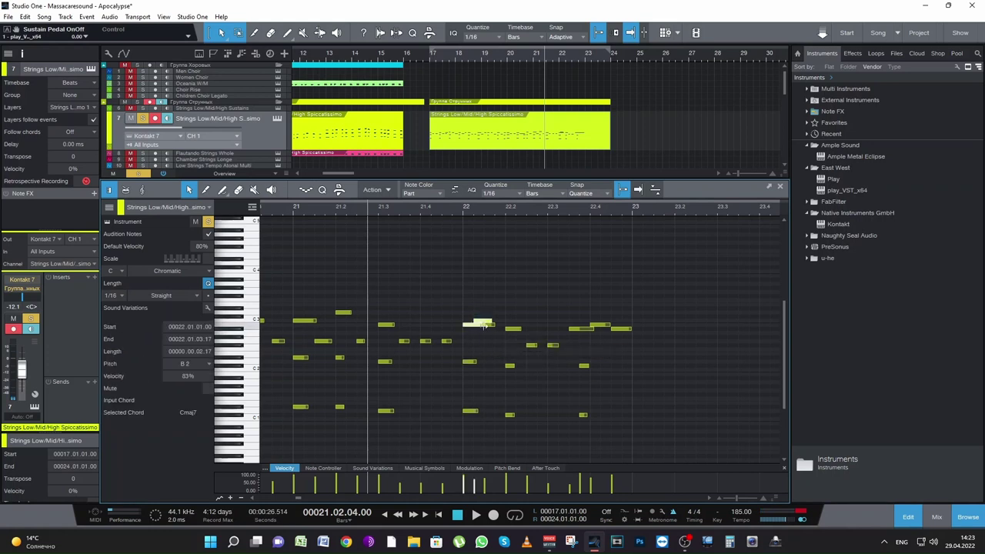
drag(484, 325, 477, 324)
click(492, 352)
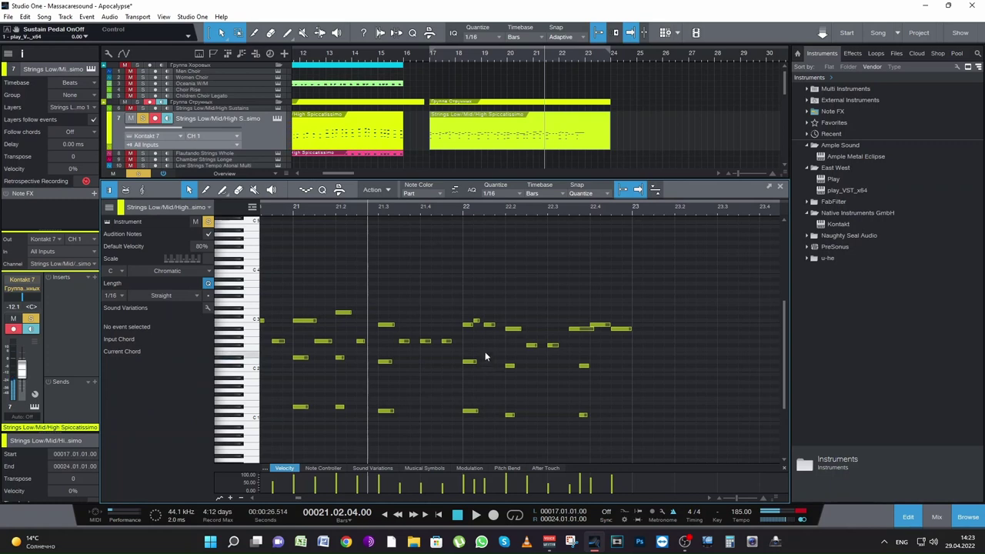
Play the new ending repeatedly from 21.02.04 to check the note timing in bar 22
key(space)
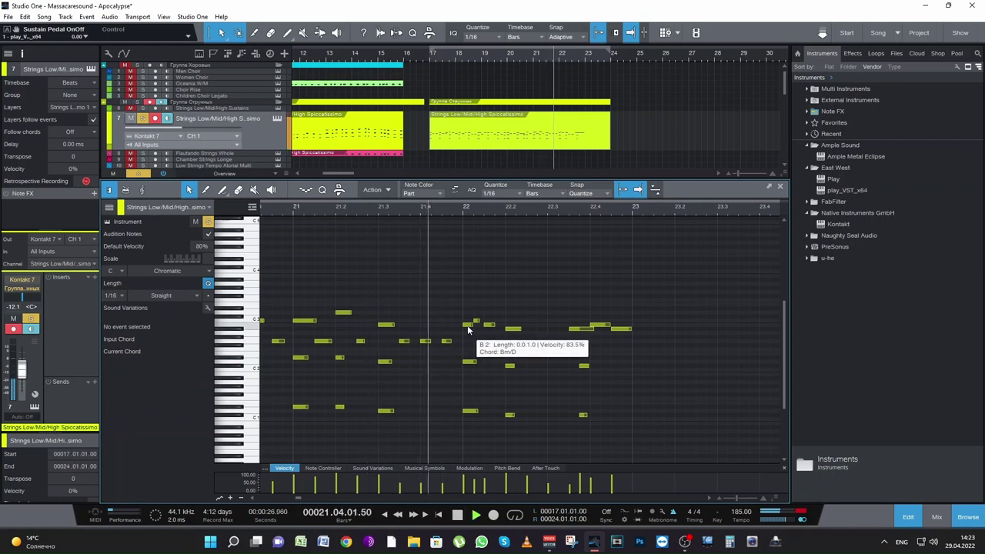
key(space)
key(space)
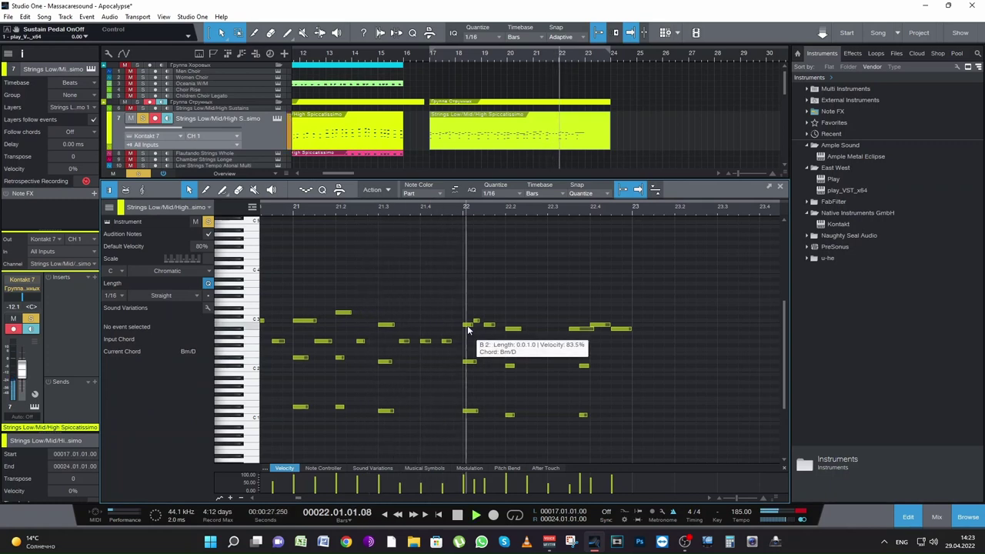
key(space)
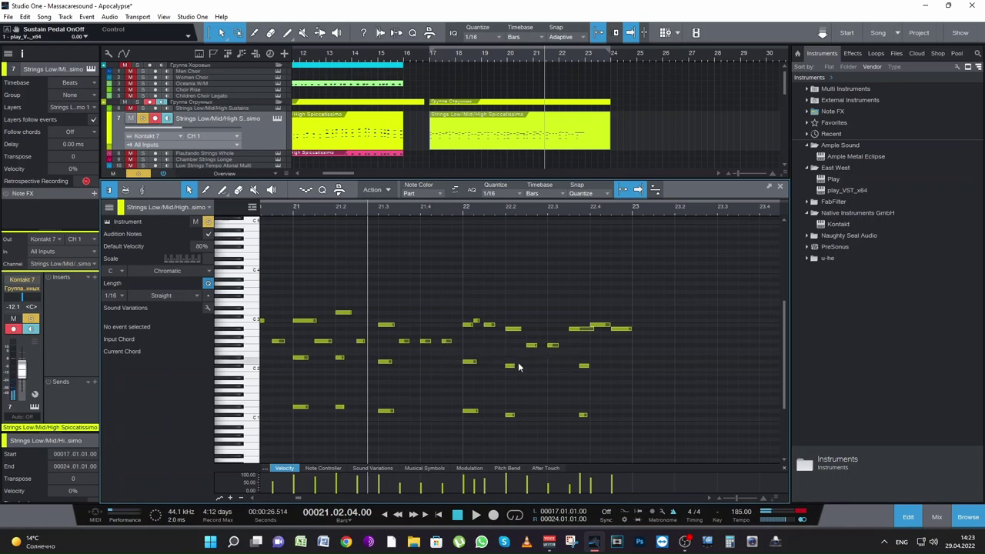
key(space)
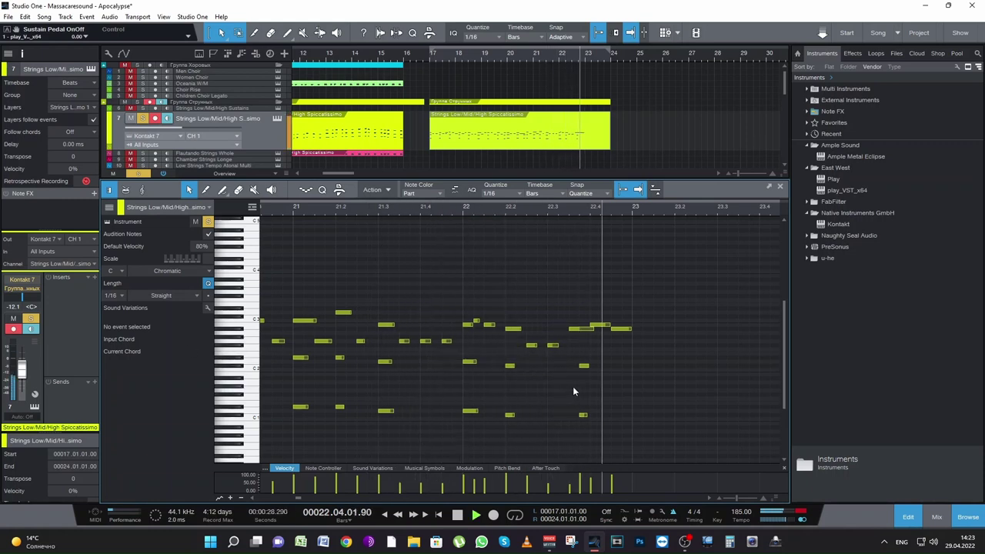
key(space)
key(space)
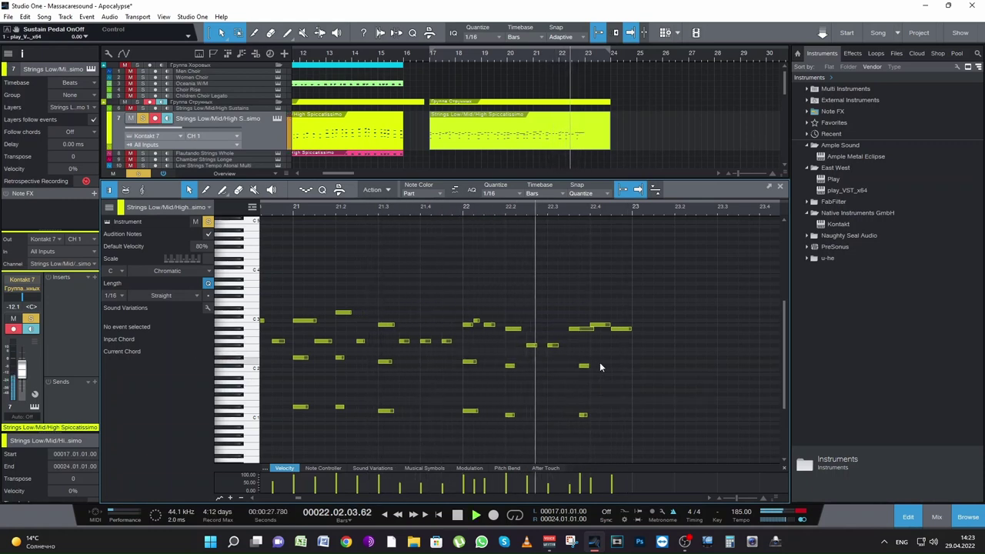
key(space)
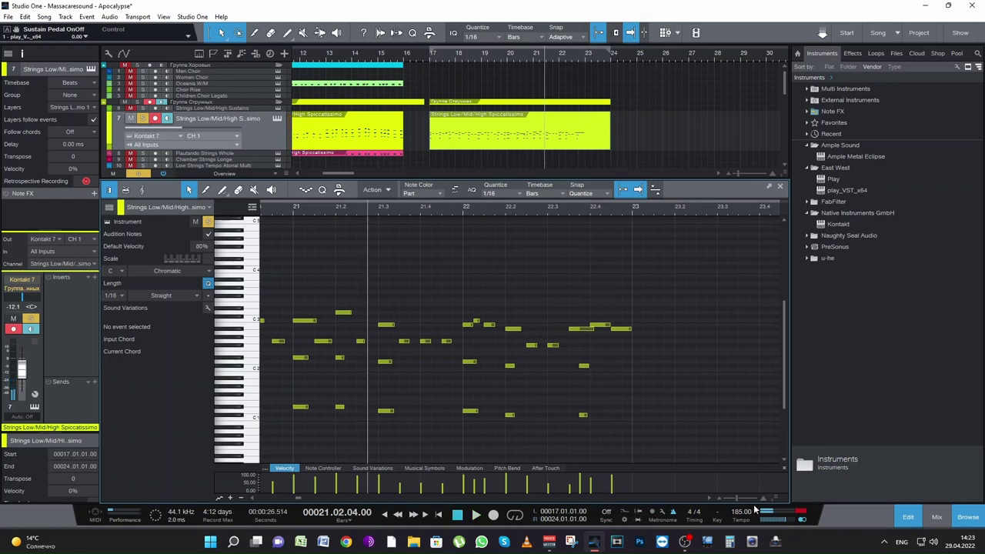
Move the last pair of low C# notes in bar 22 earlier to 22.03.03 and audition the ending
drag(736, 498, 734, 496)
key(space)
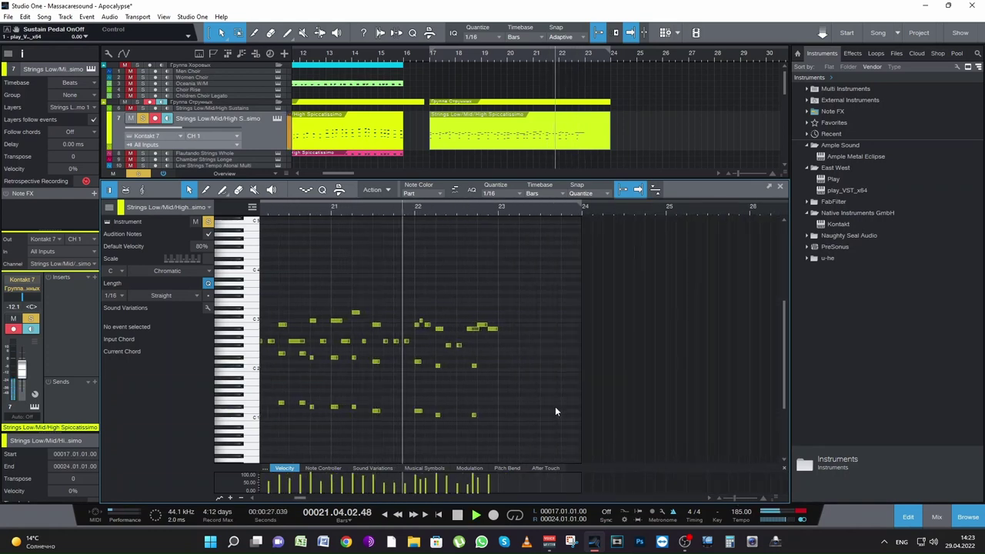
key(space)
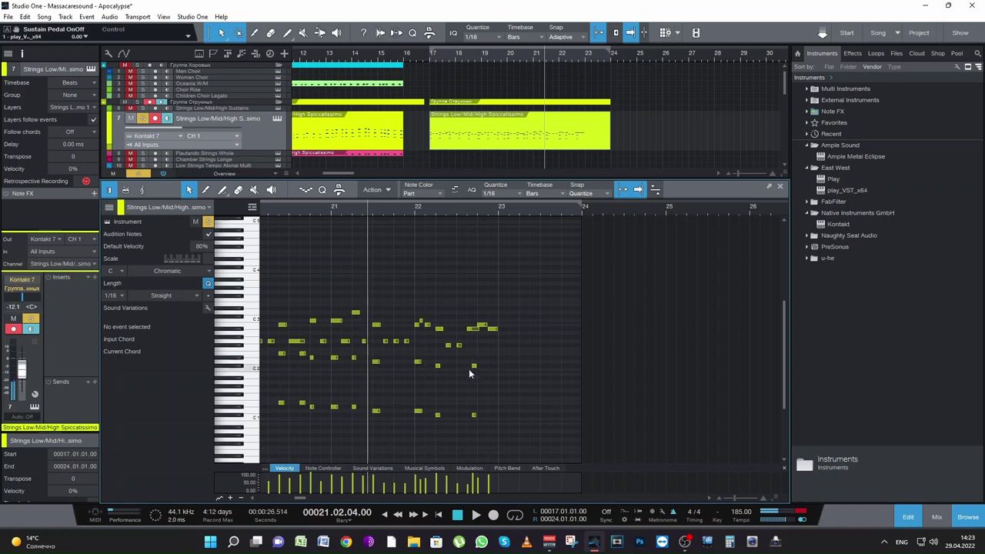
drag(481, 421, 469, 367)
key(space)
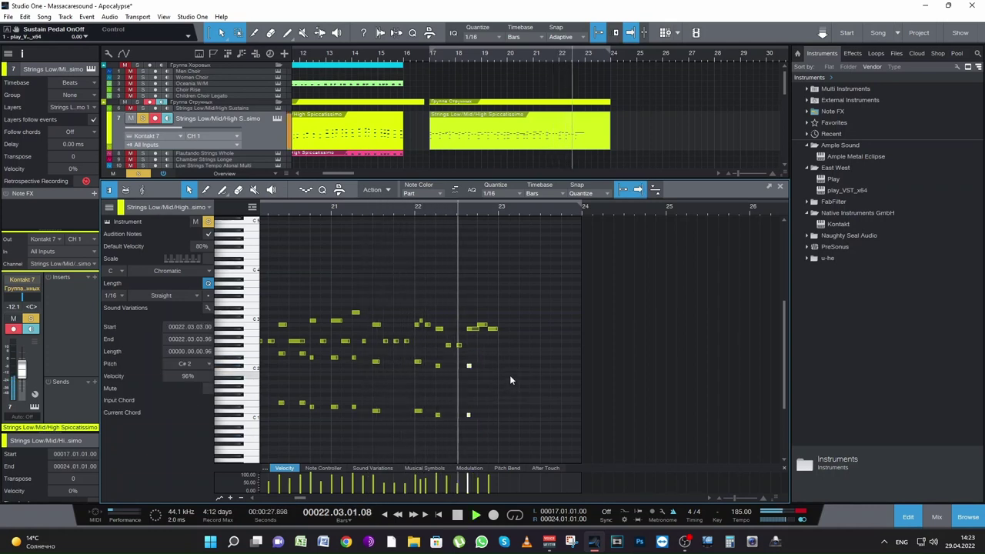
key(space)
Play the revised strings part from bar 17 through bar 22 to check the whole phrase
drag(303, 498, 295, 500)
click(368, 213)
key(space)
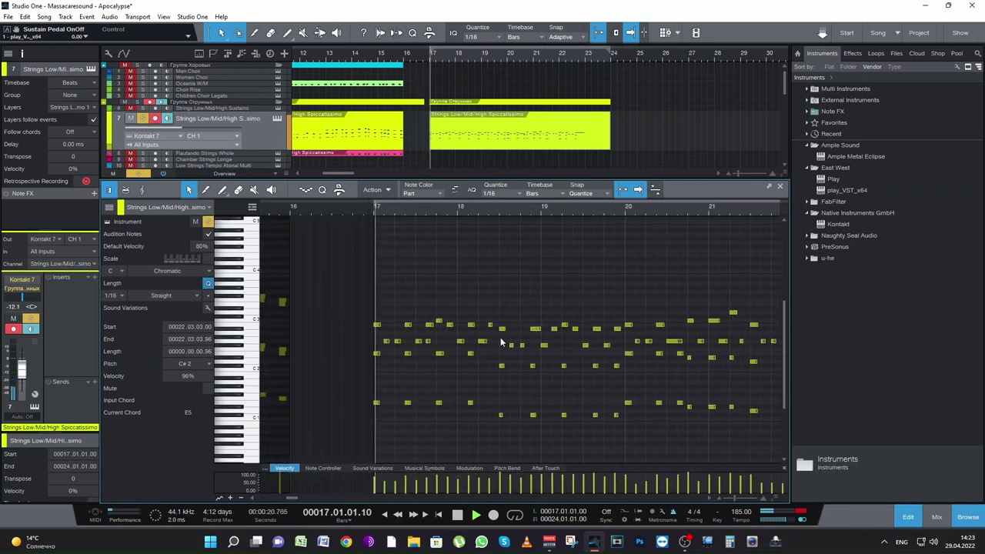
click(719, 497)
click(719, 497)
click(719, 499)
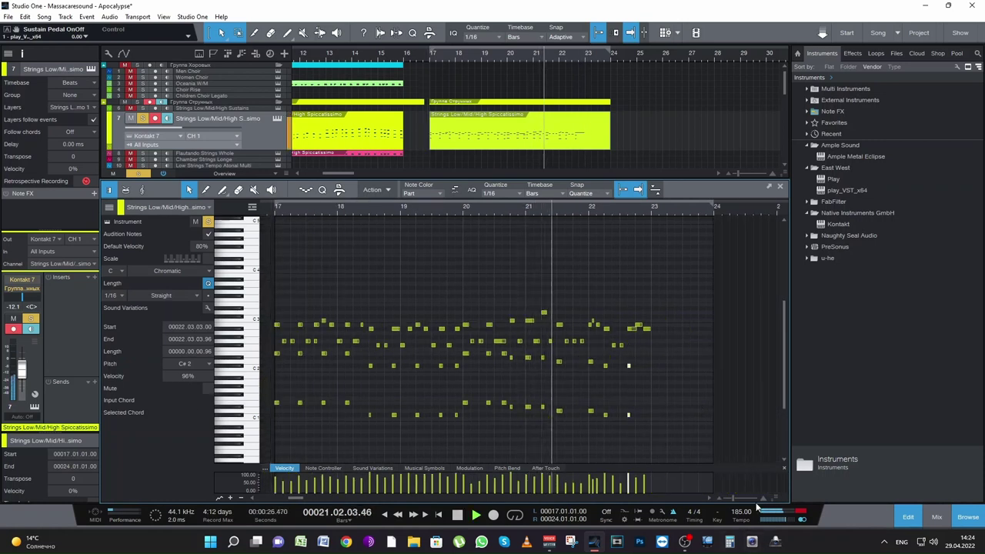
drag(733, 497, 735, 497)
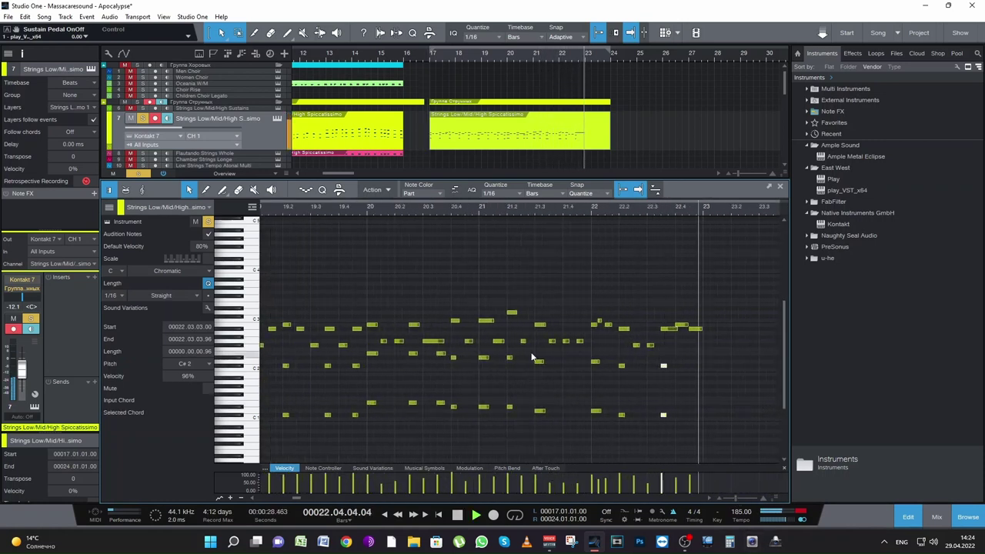
Play the ending repeatedly from the start of bar 21 to check the notes leading into bar 22
key(space)
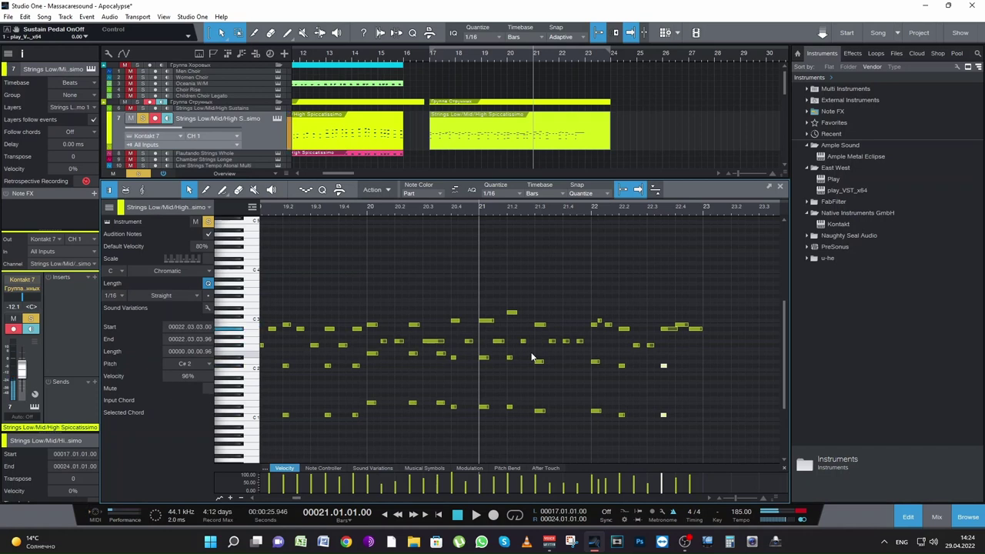
key(space)
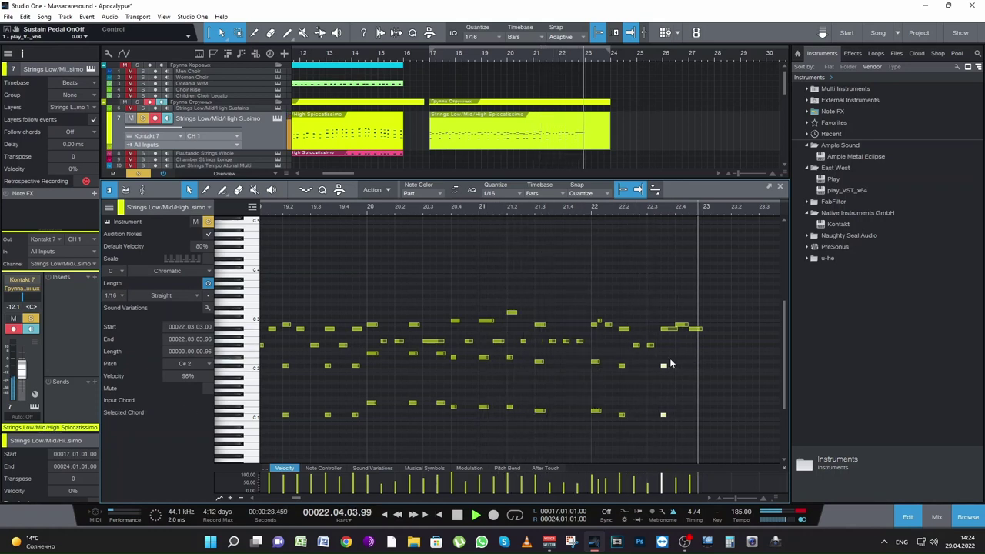
key(space)
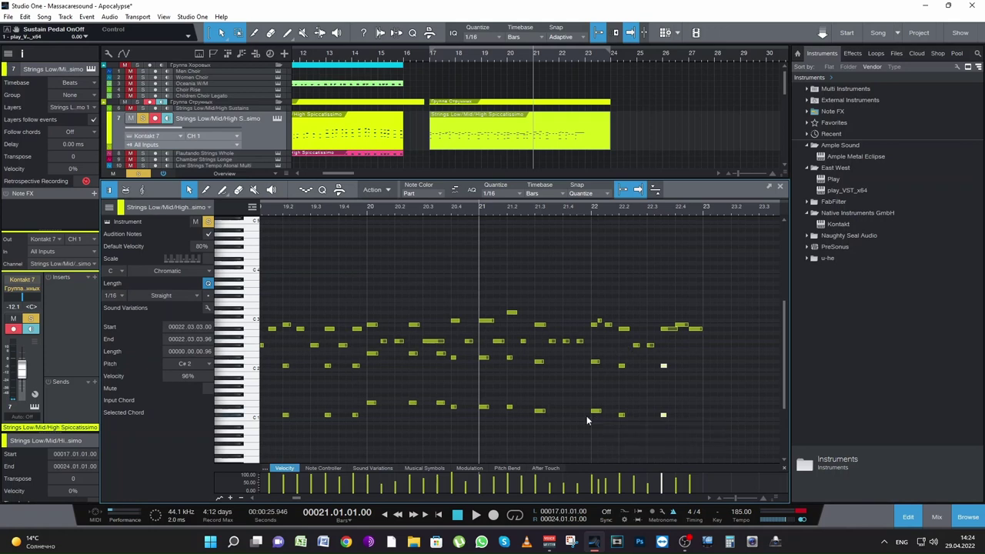
key(space)
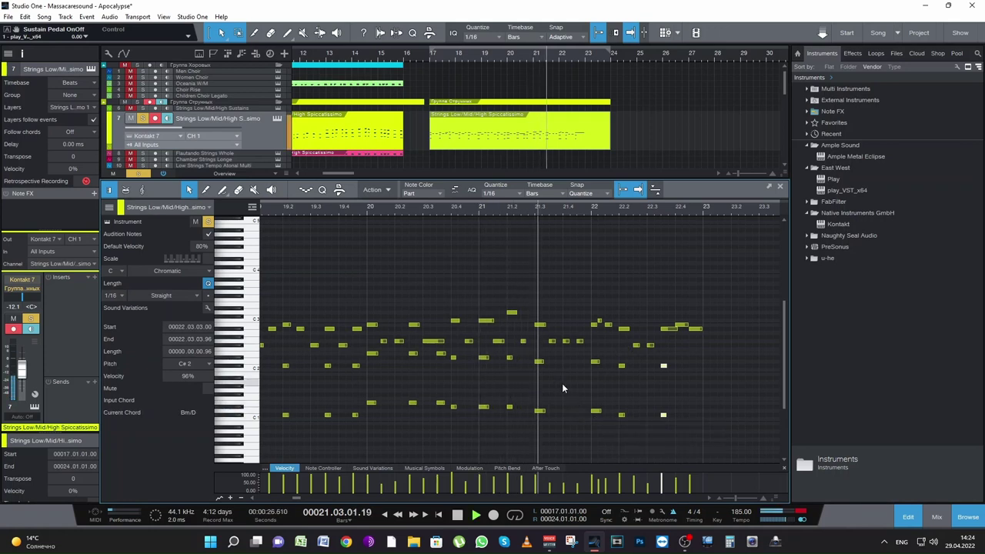
key(space)
Move the low note pair at the start of bar 22 earlier to 21.04.03 and shift the nearby C3 note to the bar line
click(538, 206)
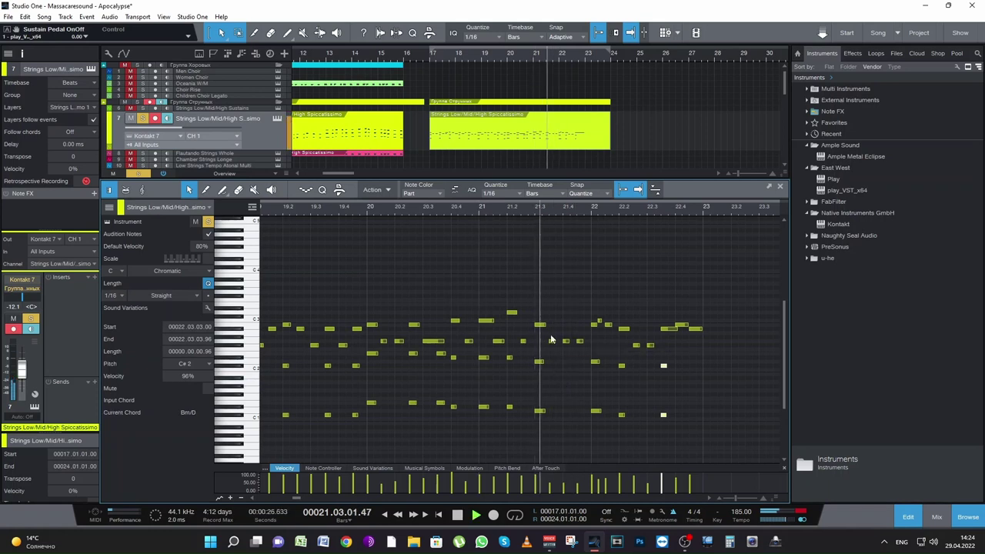
drag(583, 363, 608, 327)
click(600, 329)
click(601, 325)
key(space)
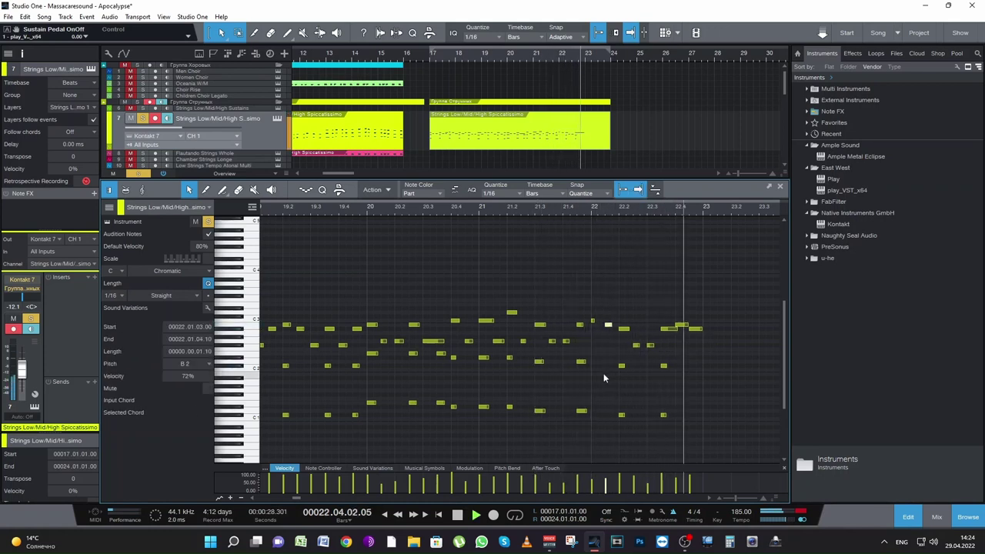
Play the ending repeatedly from 21.03.01 to check the shifted notes around the start of bar 22
key(space)
key(space)
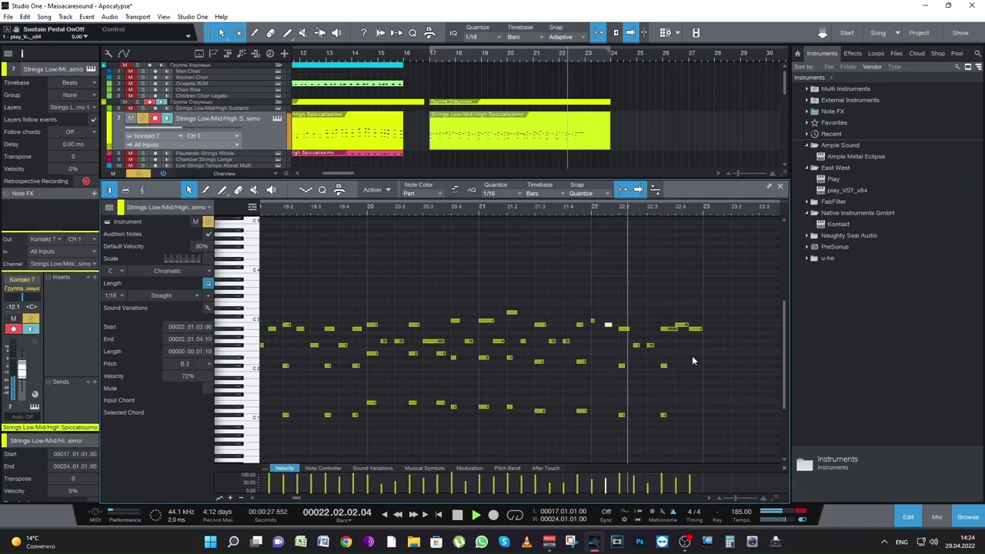
key(space)
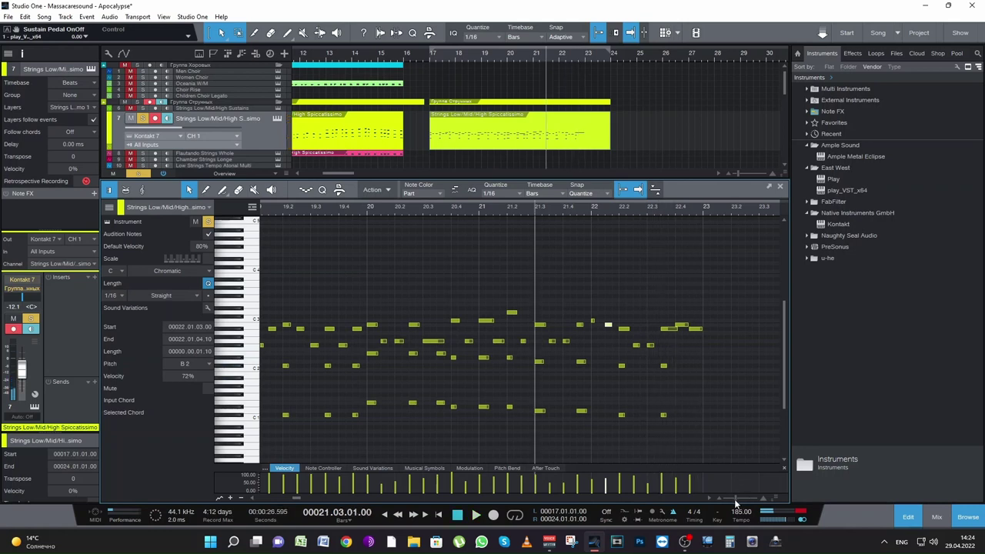
drag(734, 499, 733, 498)
key(space)
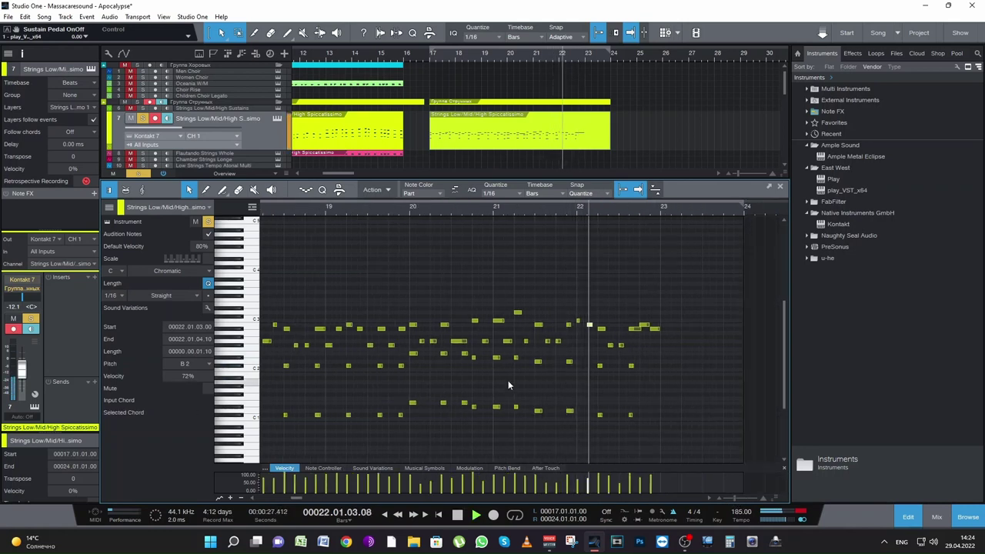
key(space)
Set the velocity of the F#2 note at 22.03.01 to 60% and the A#2 note at 22.03.03 to 69%, auditioning from 21.03.01
click(619, 345)
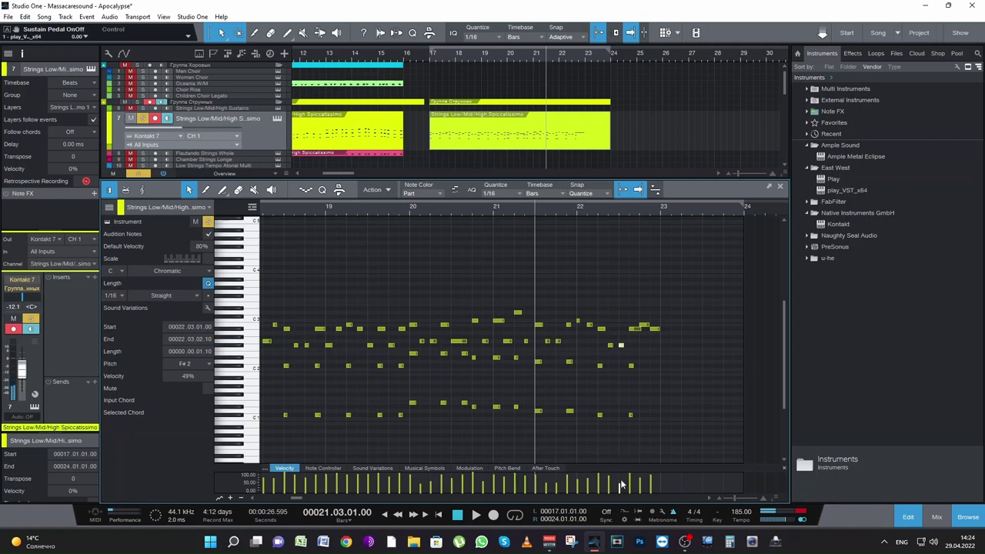
key(space)
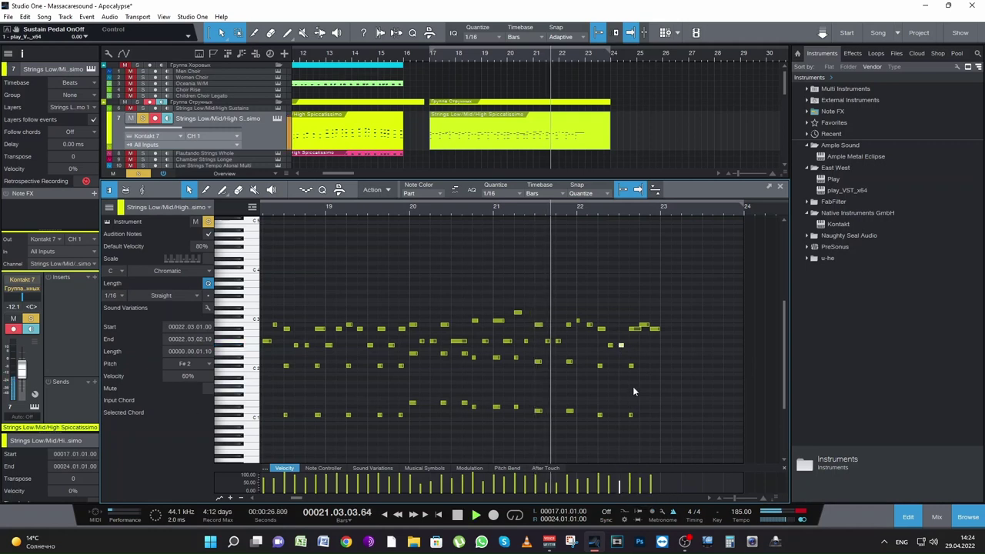
key(space)
click(636, 328)
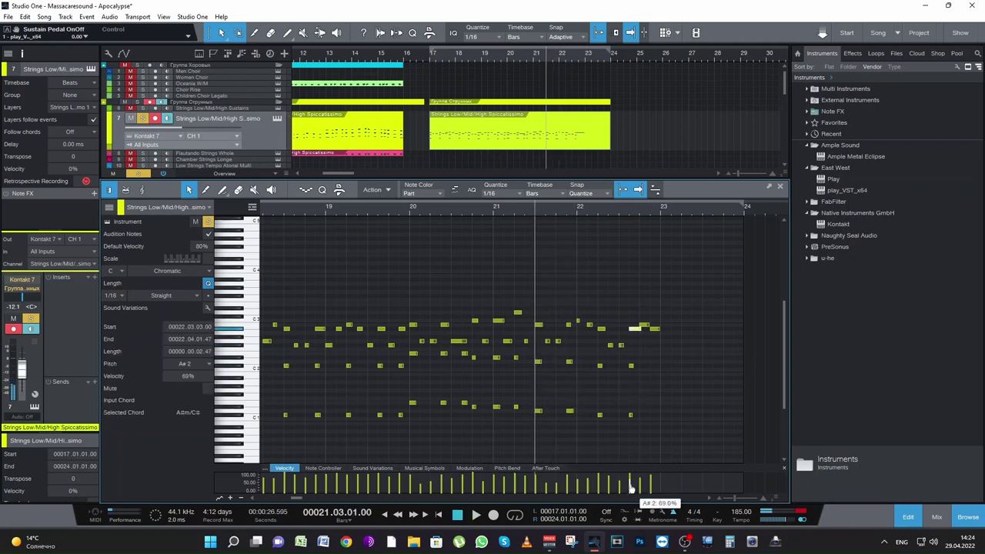
key(space)
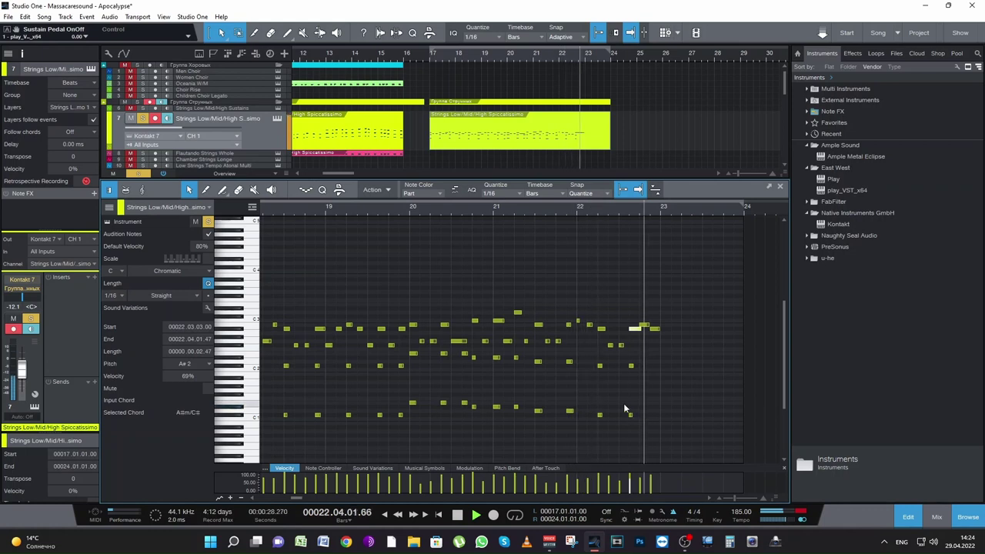
key(space)
Transpose the low C# notes in bars 18 and 19 up two semitones and play the phrase from 16.04.03
drag(734, 497, 732, 500)
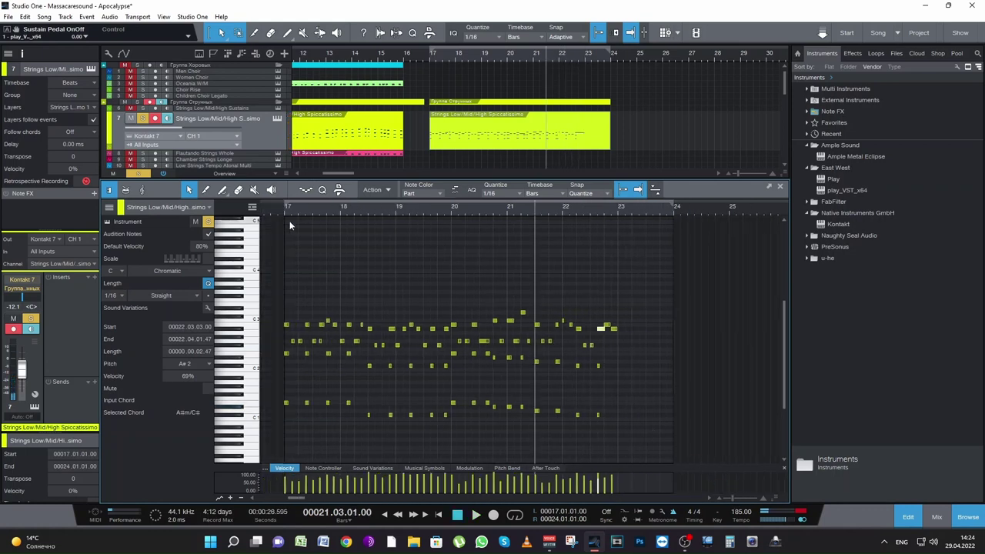
click(276, 206)
drag(363, 433, 449, 368)
key(Up)
key(Up)
key(space)
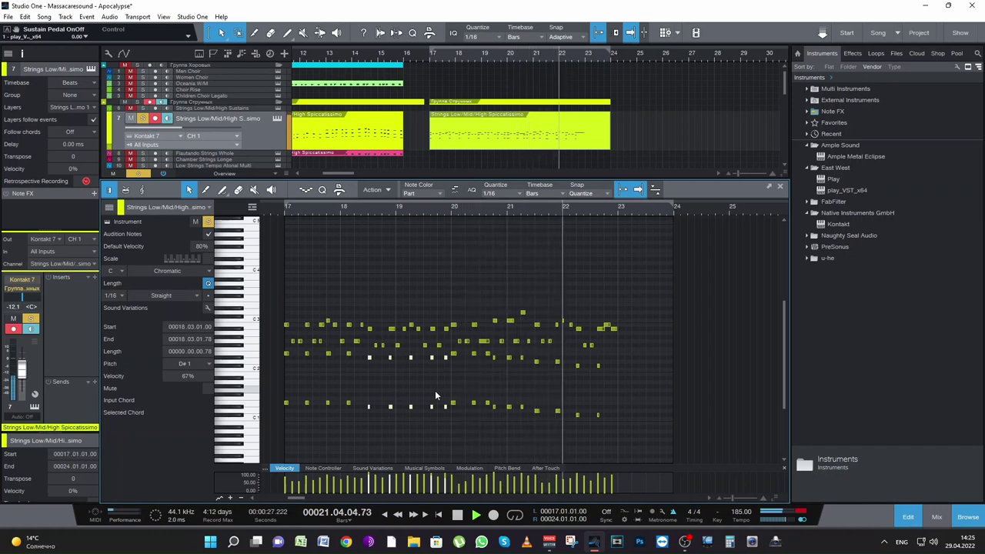
key(space)
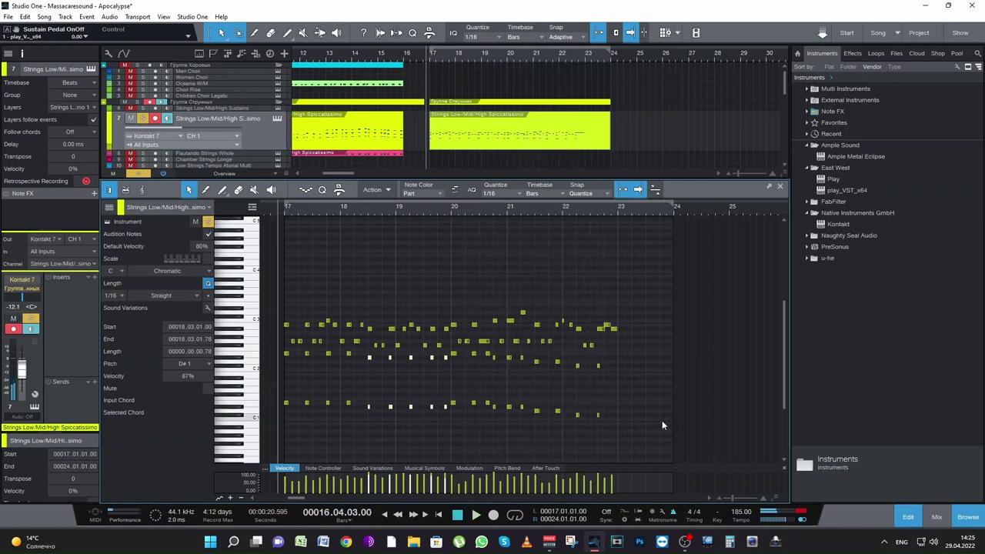
Duplicate all notes of bars 17 to 22 into bars 23 to 28 and play the transition from 22.04.03
drag(662, 420, 280, 294)
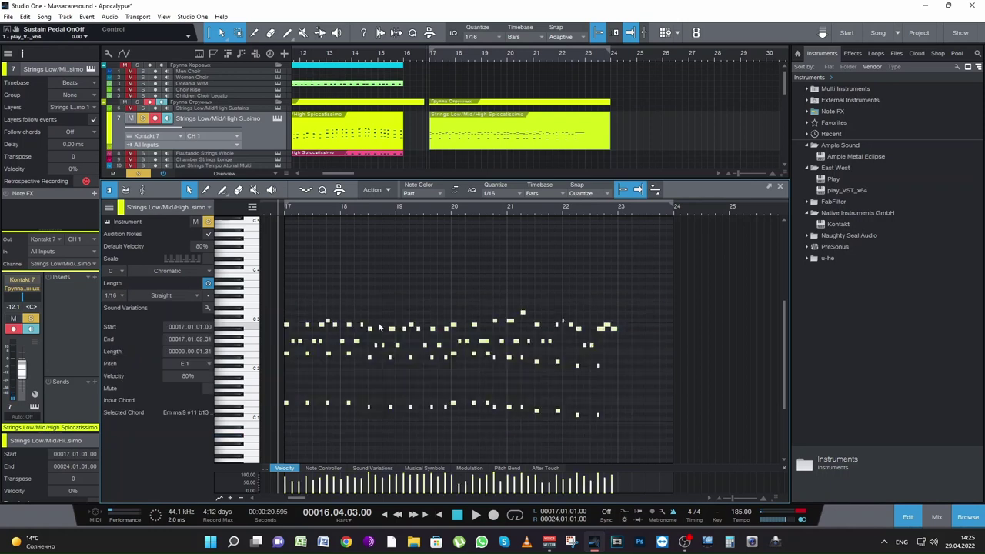
key(d)
double_click(607, 206)
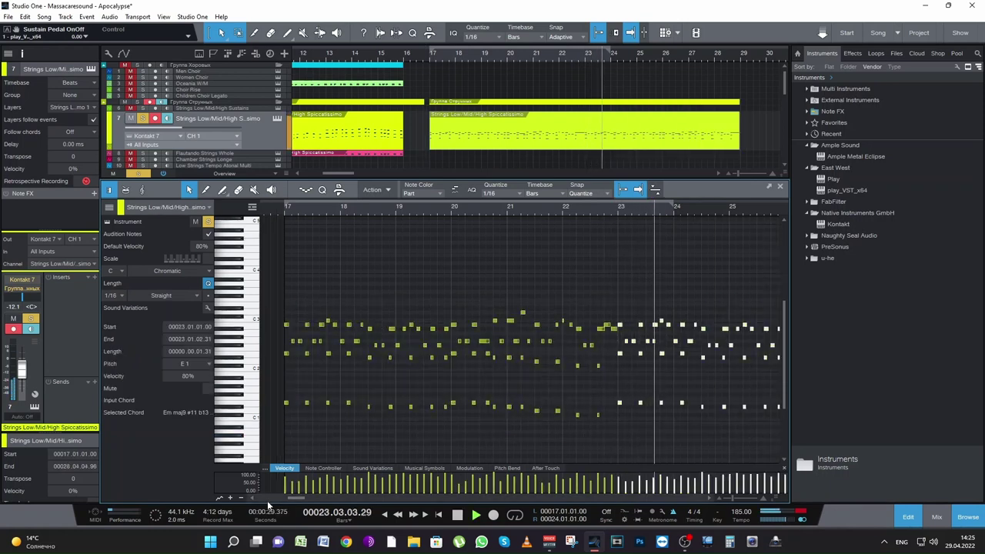
drag(290, 499, 303, 498)
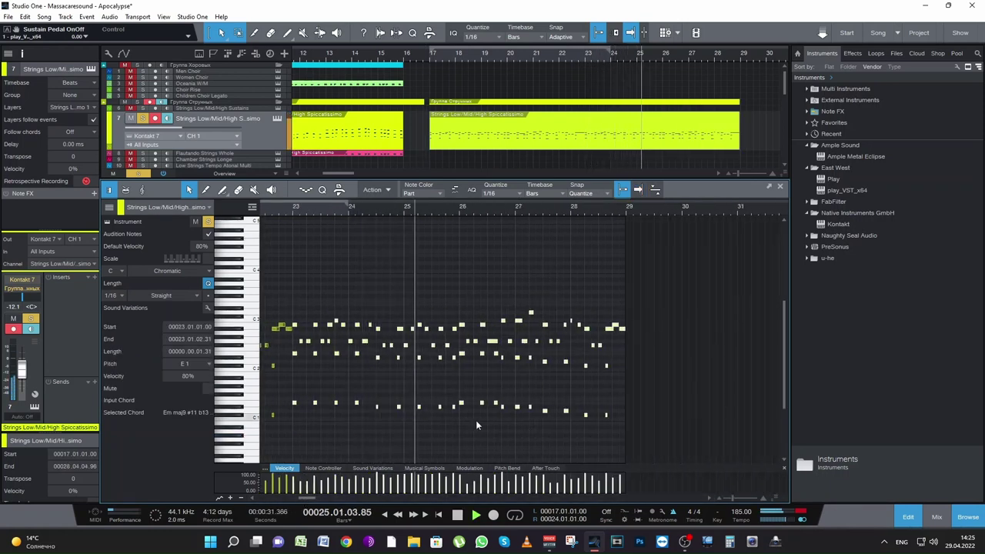
key(space)
Play the duplicated phrase from bar 26 and again from bar 23 to judge its second half
drag(460, 420, 650, 304)
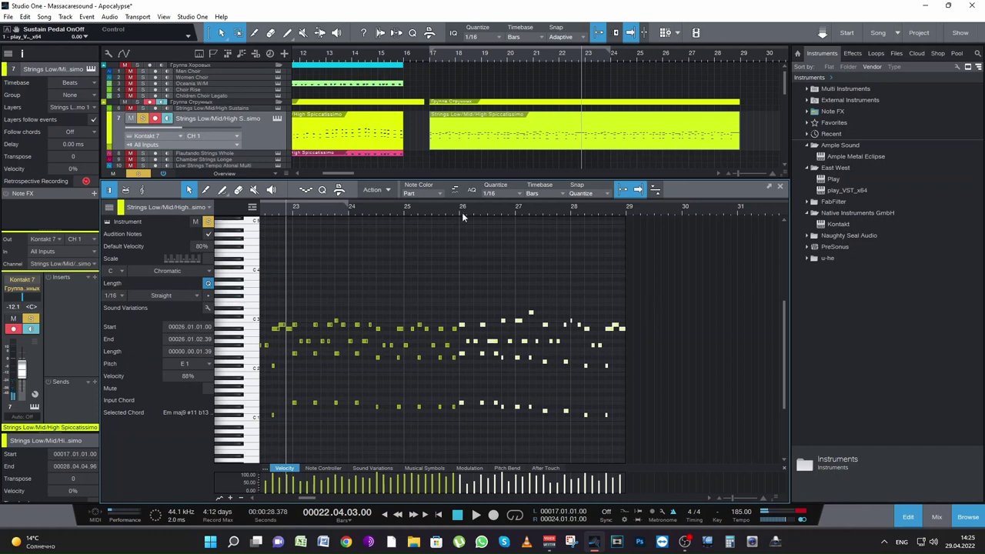
click(579, 383)
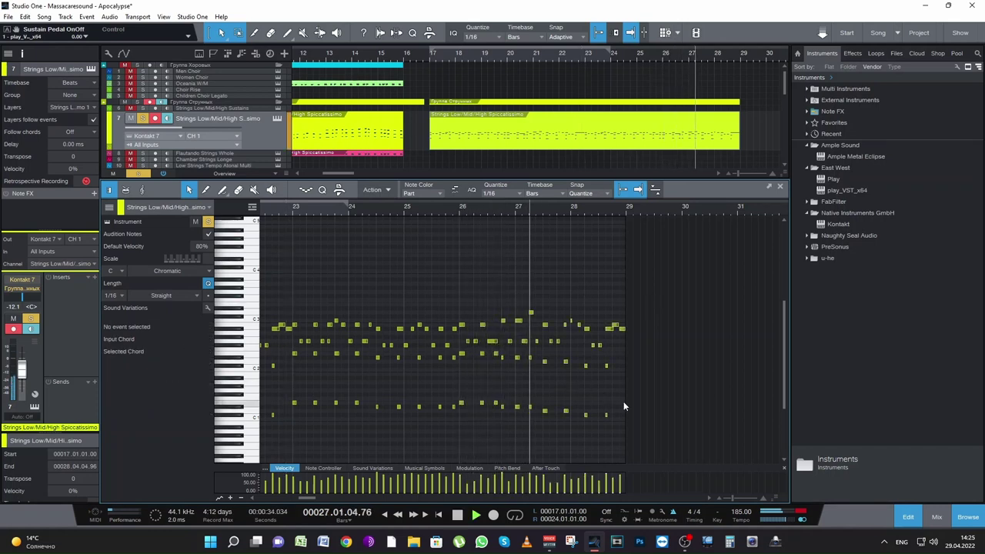
key(space)
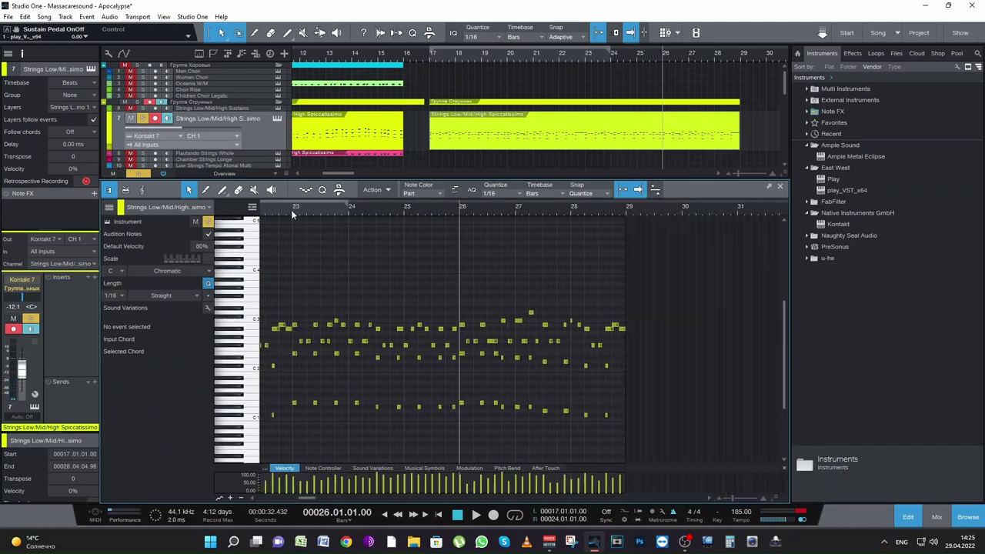
click(292, 209)
key(space)
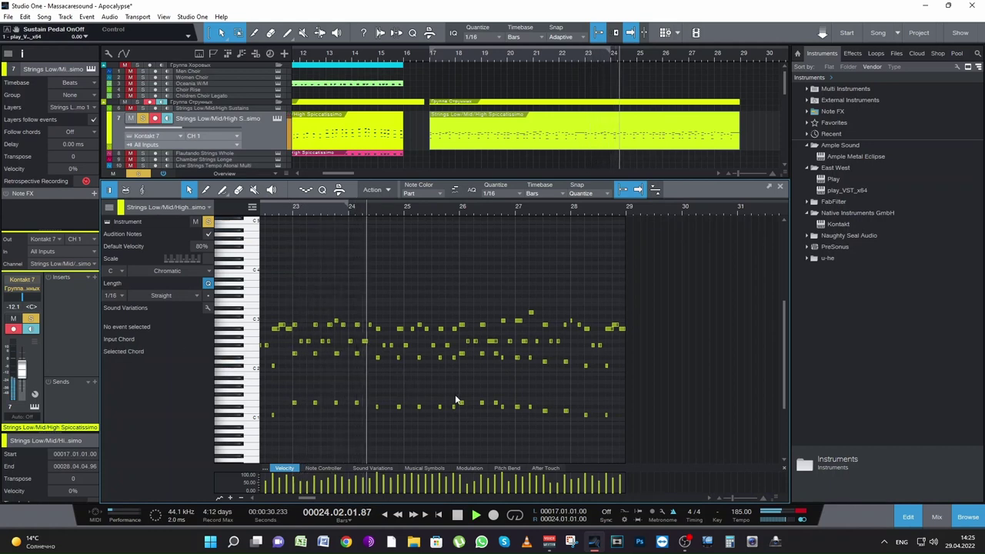
scroll(456, 399, down, 2)
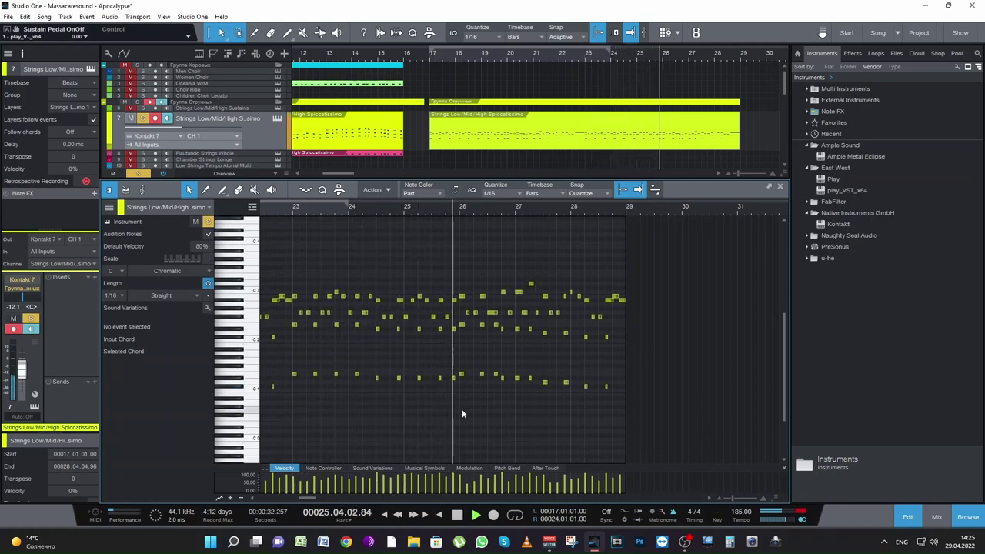
key(space)
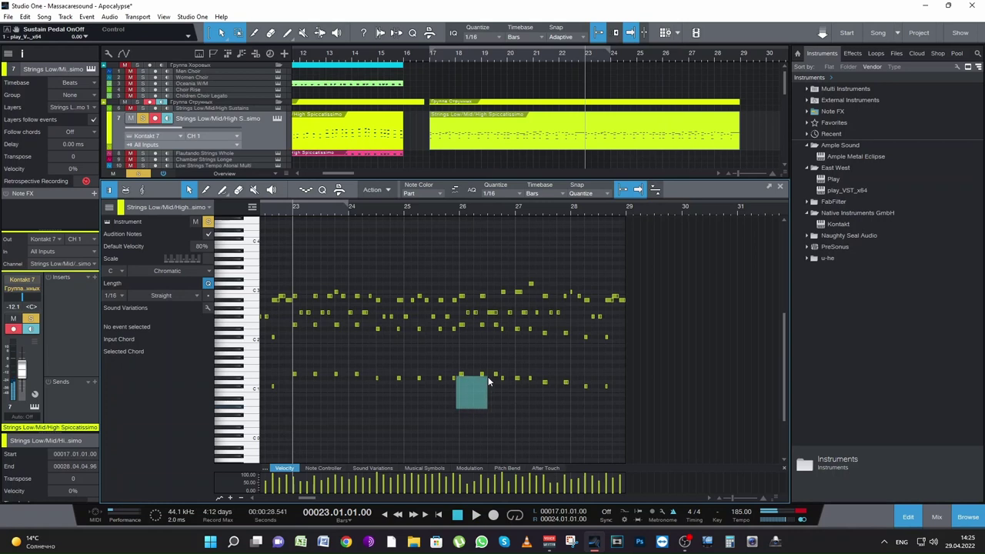
Delete all duplicated notes from bar 26 through bar 28
drag(487, 377, 641, 255)
key(Delete)
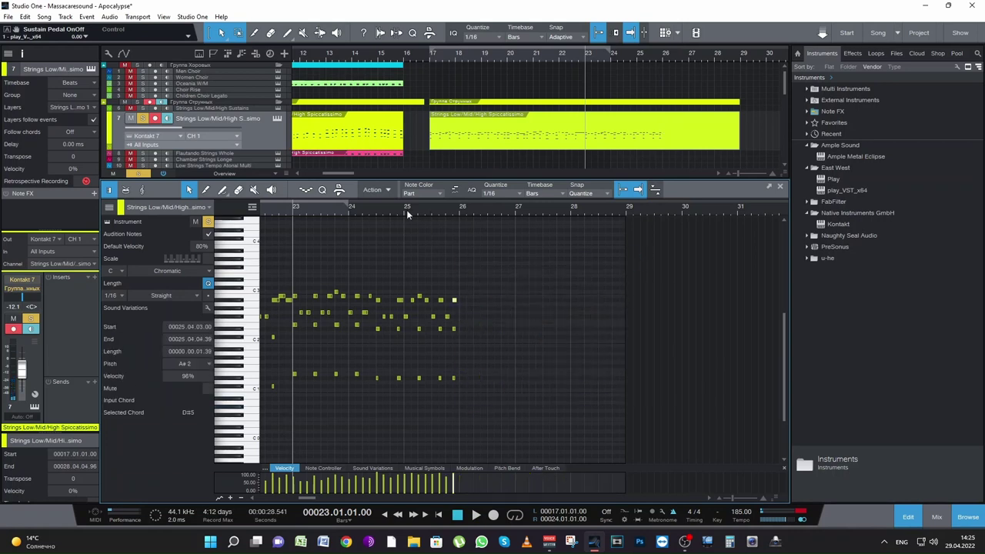
Rehearse a new ending from bar 24 and record it into the strings part over bars 26 to 28
click(353, 207)
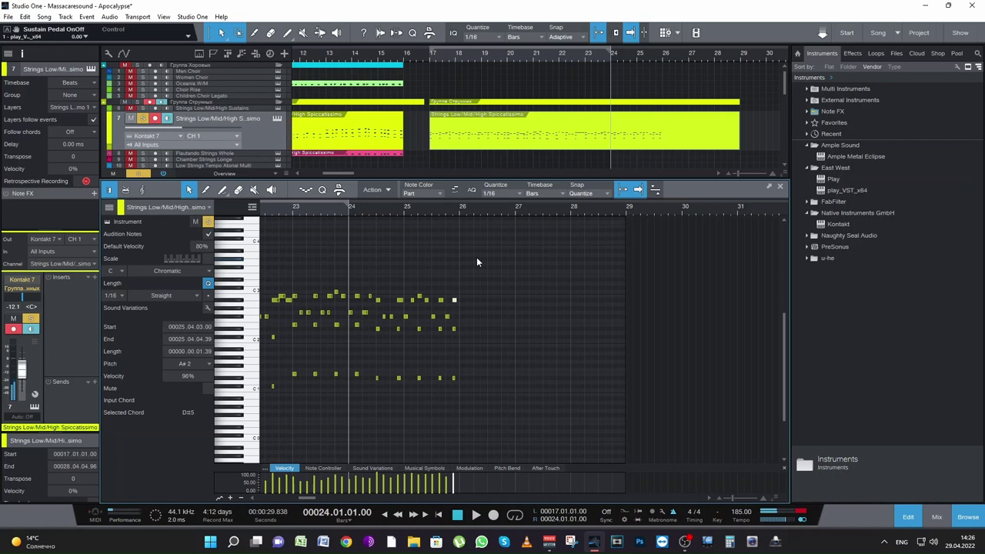
key(space)
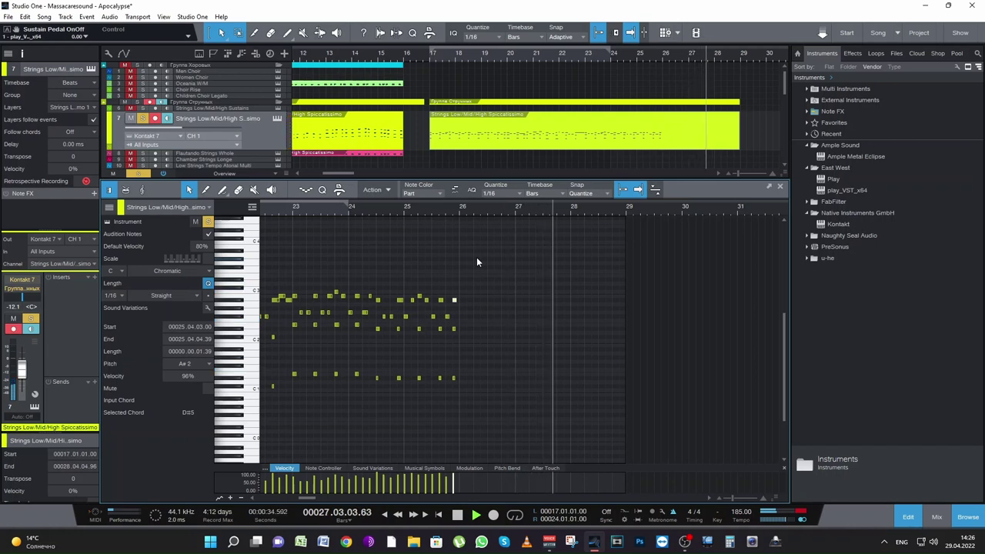
key(space)
key(space)
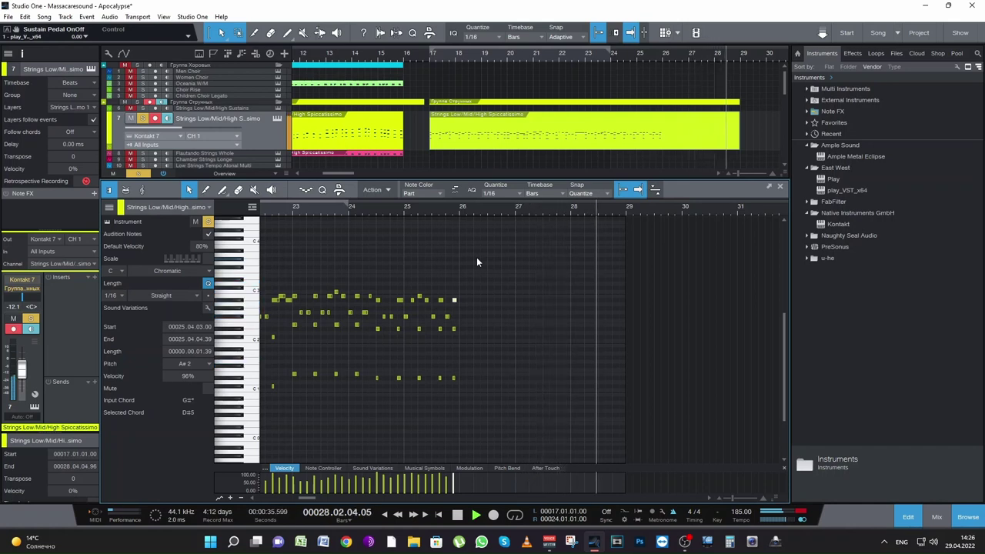
key(space)
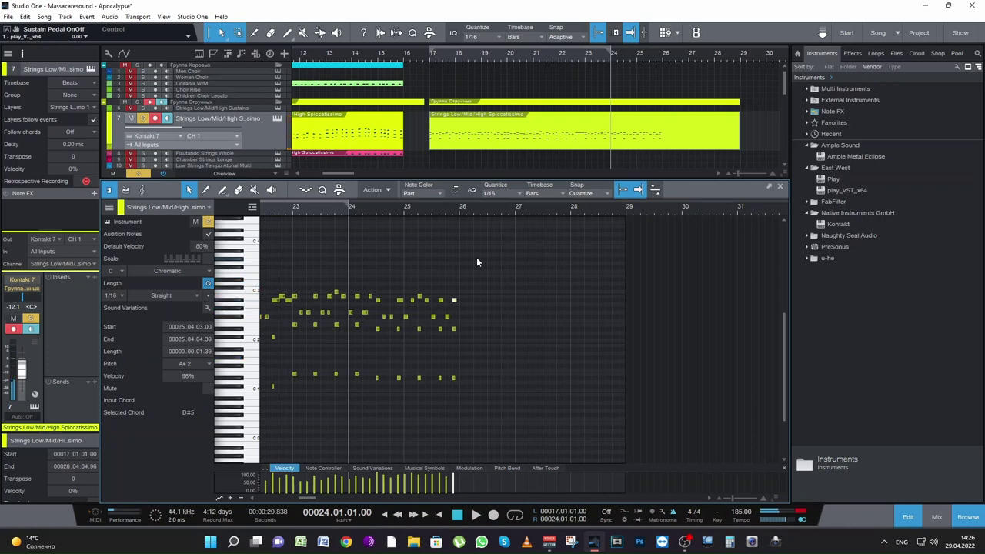
key(space)
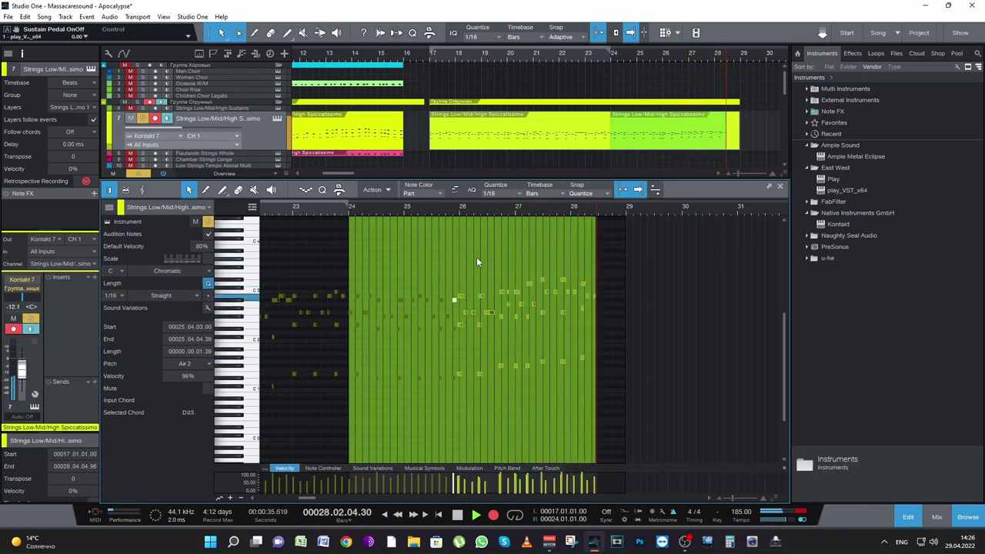
key(space)
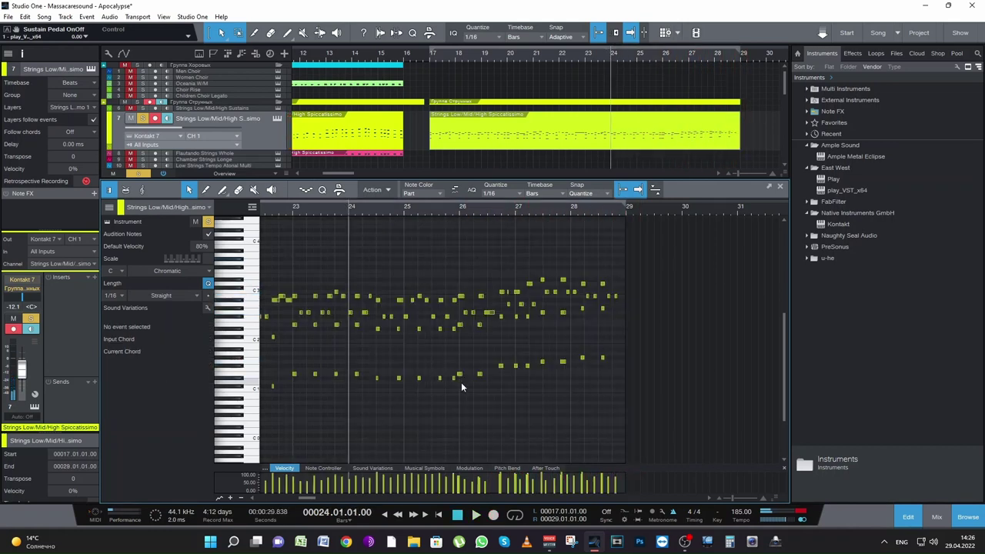
Move the newly recorded notes slightly later to begin at 26.01.01, leaving the first low E1 in place, and audition them from just before bar 26
drag(461, 381, 702, 244)
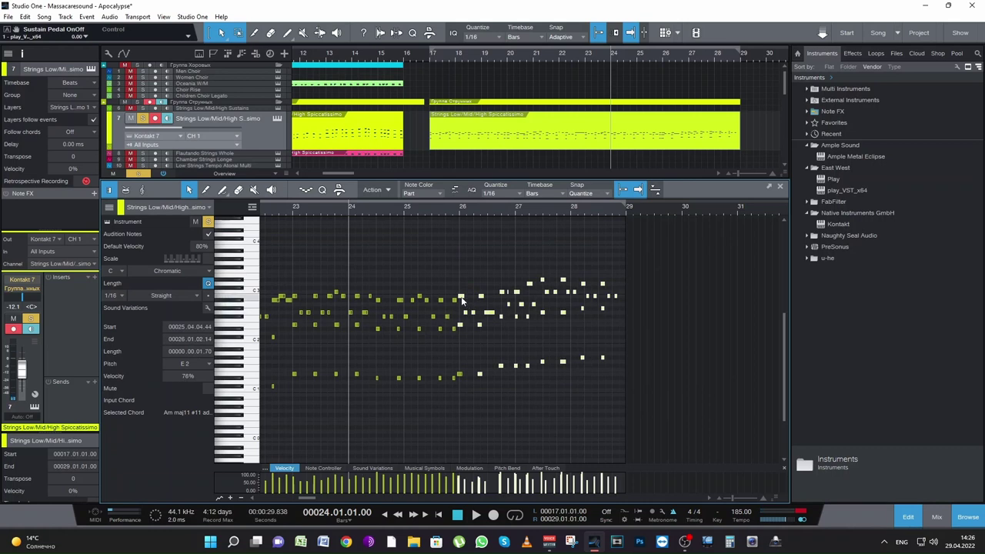
drag(462, 296, 466, 299)
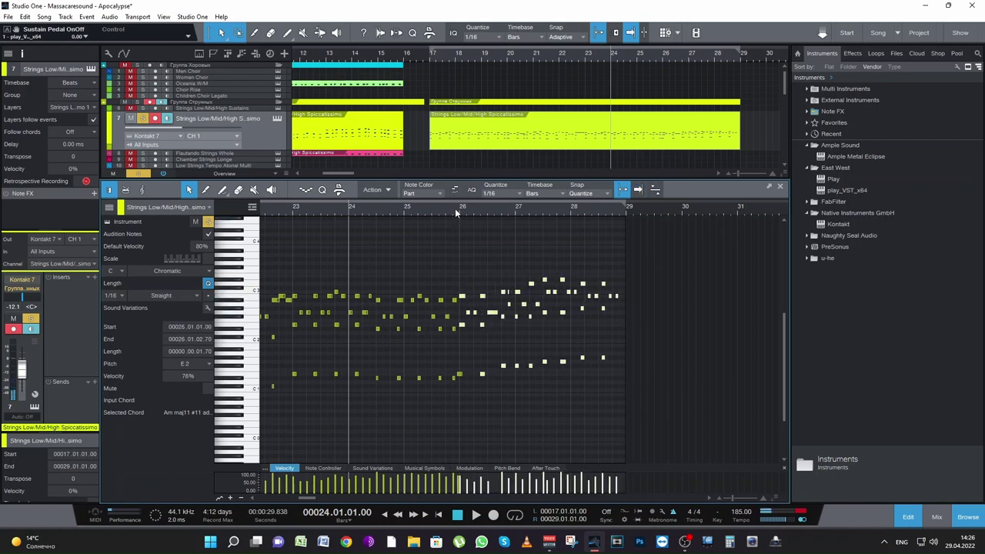
click(456, 207)
key(space)
drag(731, 500, 736, 498)
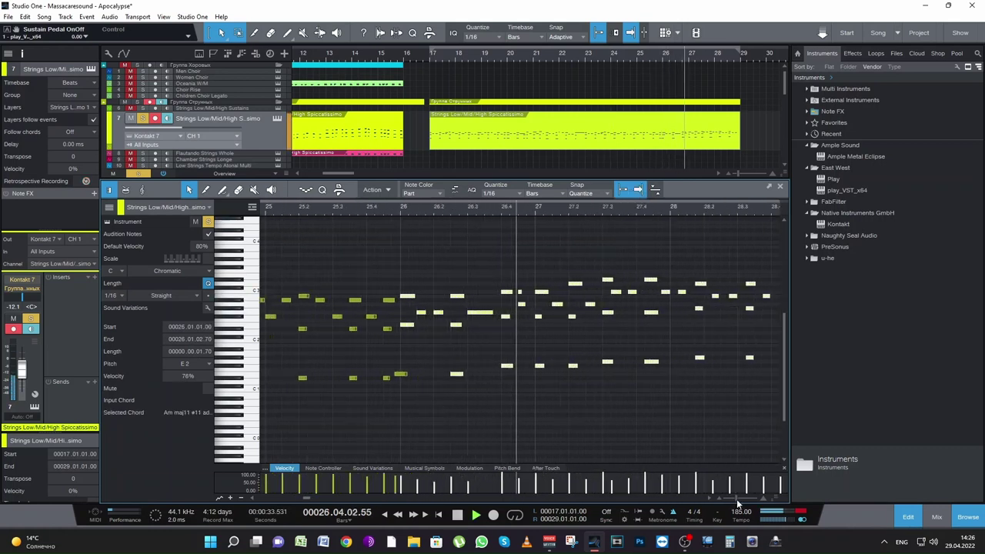
Deselect the new ending's notes and audition the passage again from just before bar 26
click(521, 381)
key(space)
key(space)
click(480, 334)
key(space)
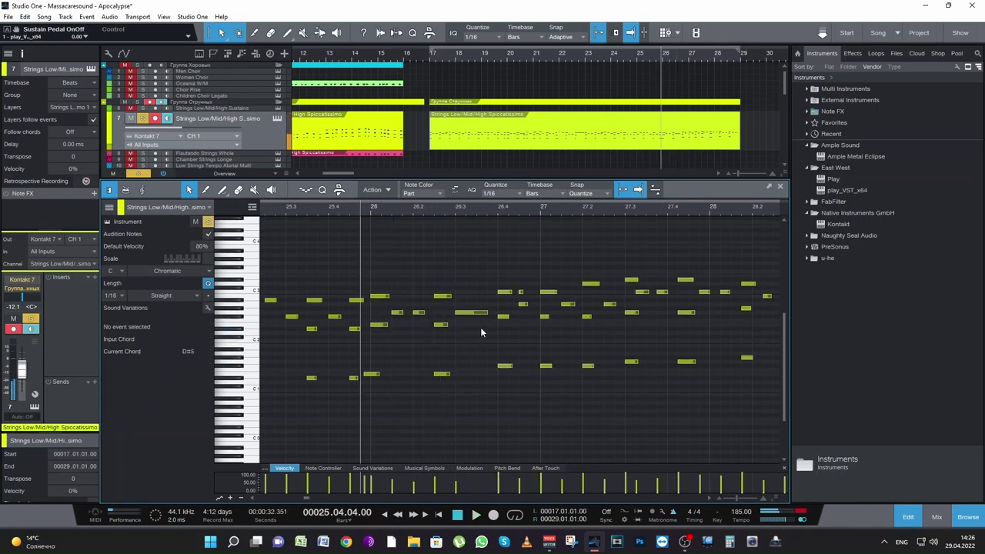
Turn the overlong G2 in beat 3 of bar 26 into two short notes, the second at 26.03.03.00, and audition the change
mouse_move(485, 315)
mouse_down()
mouse_move(473, 315)
mouse_move(483, 314)
mouse_up()
key(d)
key(space)
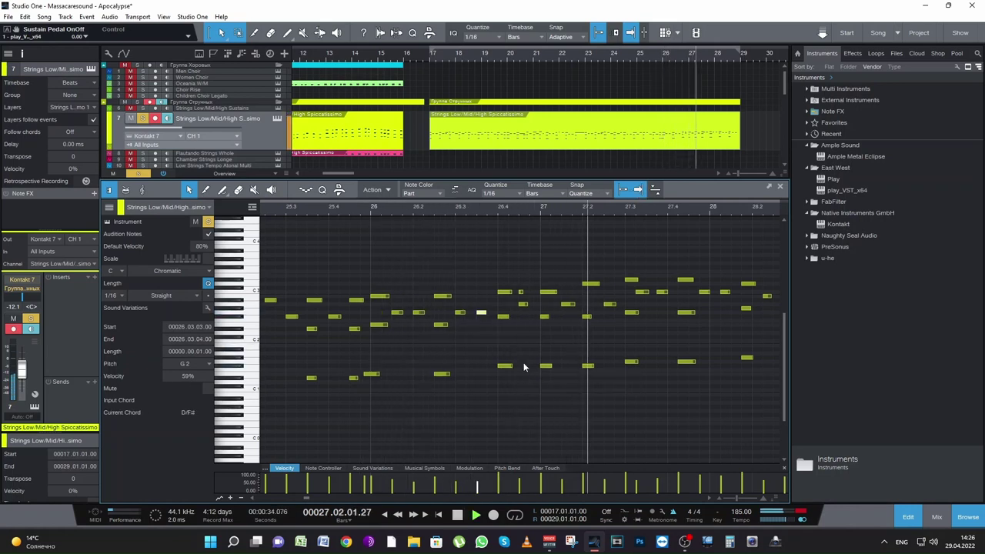
key(space)
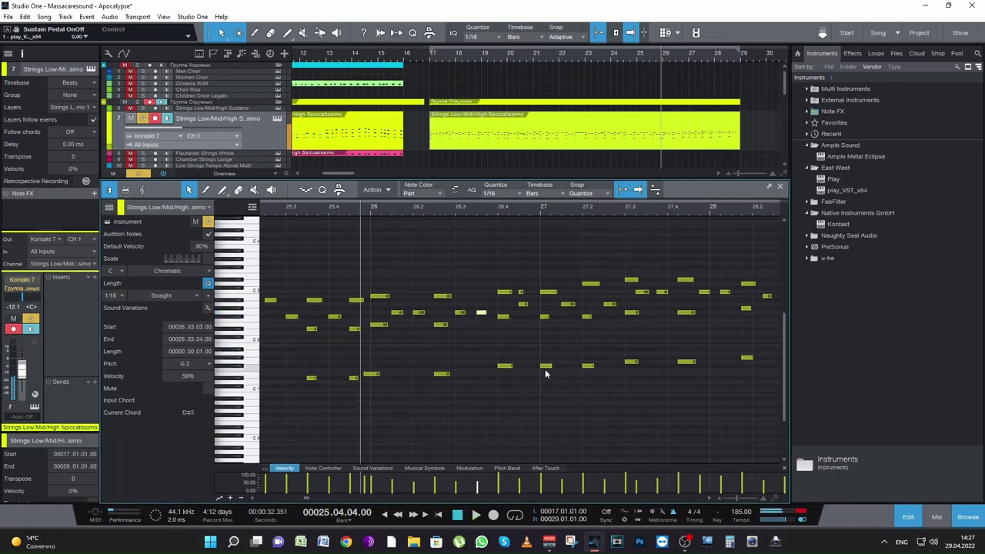
Audition the ending from the start of bar 27 to check the timing of its last notes
click(543, 216)
key(space)
key(space)
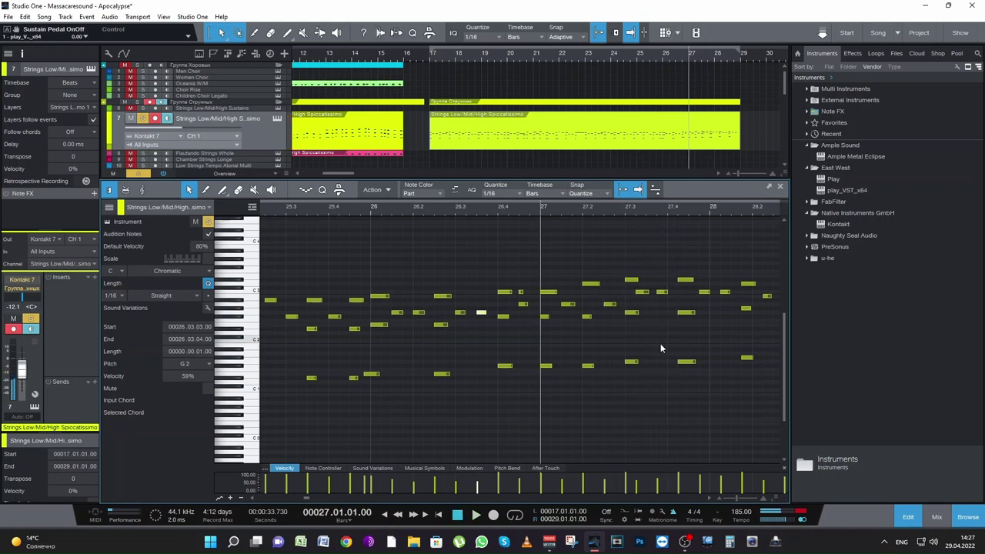
key(space)
key(space)
key(space)
Move the notes following the C3 at 27.04.01.00 slightly later so the group begins at 27.04.03.00, and play the result
drag(636, 300, 661, 291)
drag(671, 377, 936, 272)
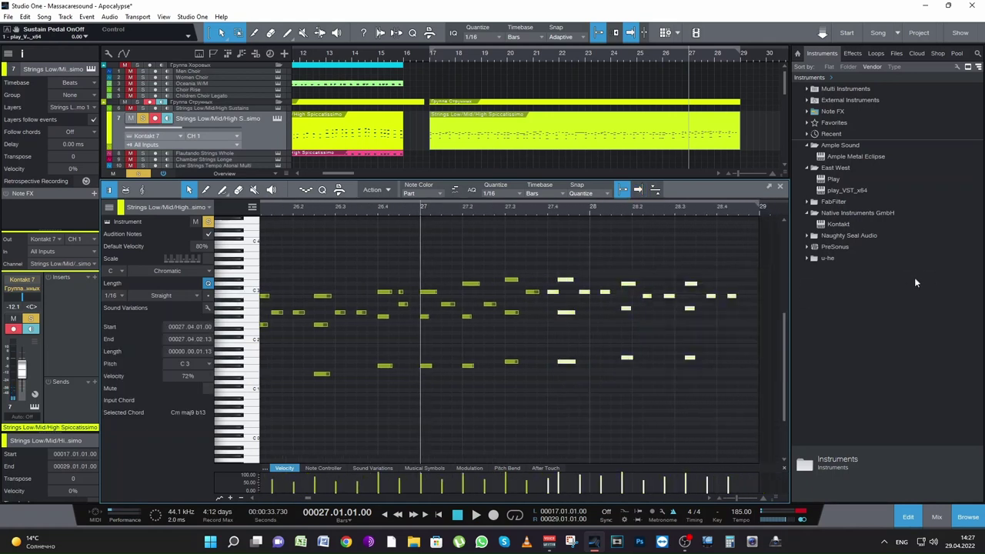
click(566, 280)
drag(570, 284, 574, 285)
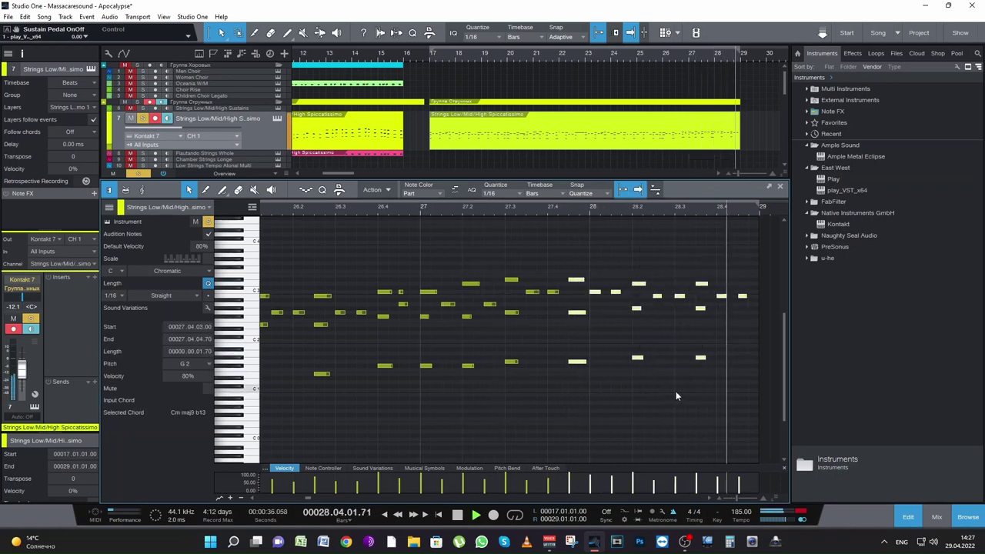
key(space)
Play the strings phrase from bar 24 to check how the corrected ending follows the earlier notes
drag(733, 495, 305, 499)
click(596, 377)
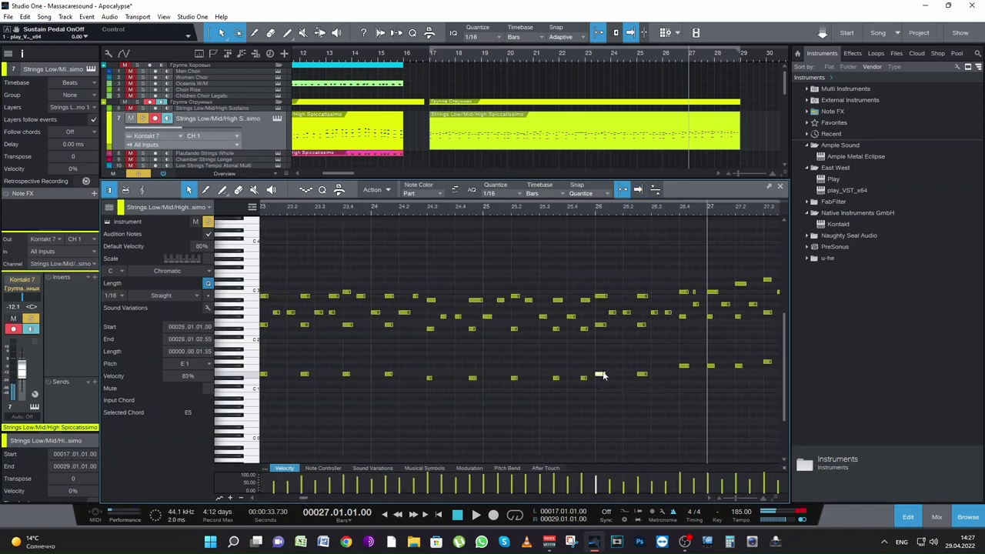
click(369, 211)
key(space)
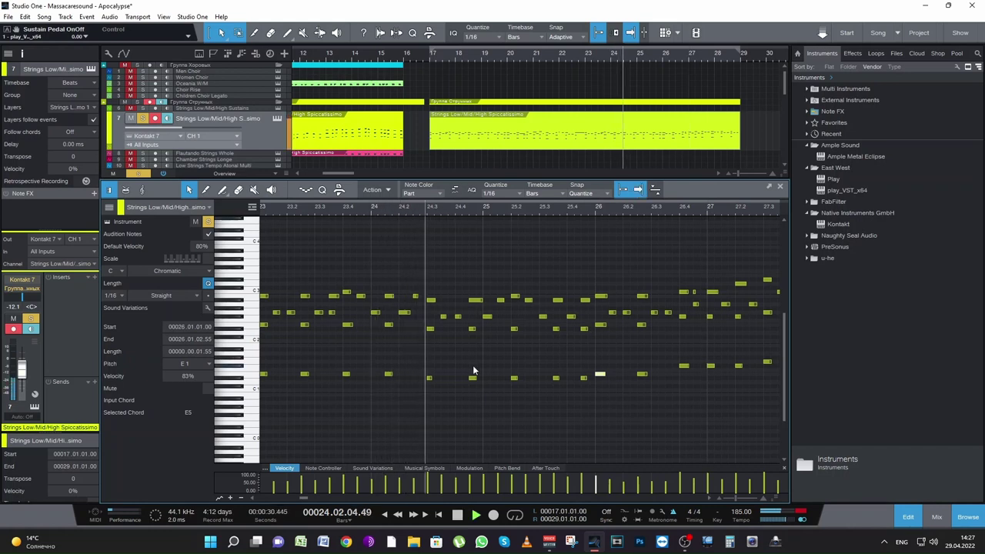
click(731, 496)
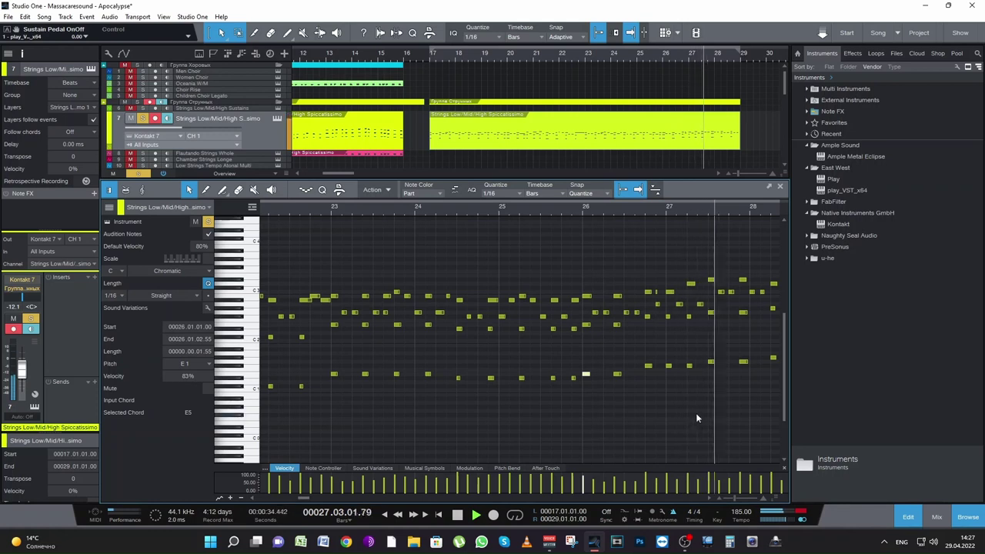
click(457, 515)
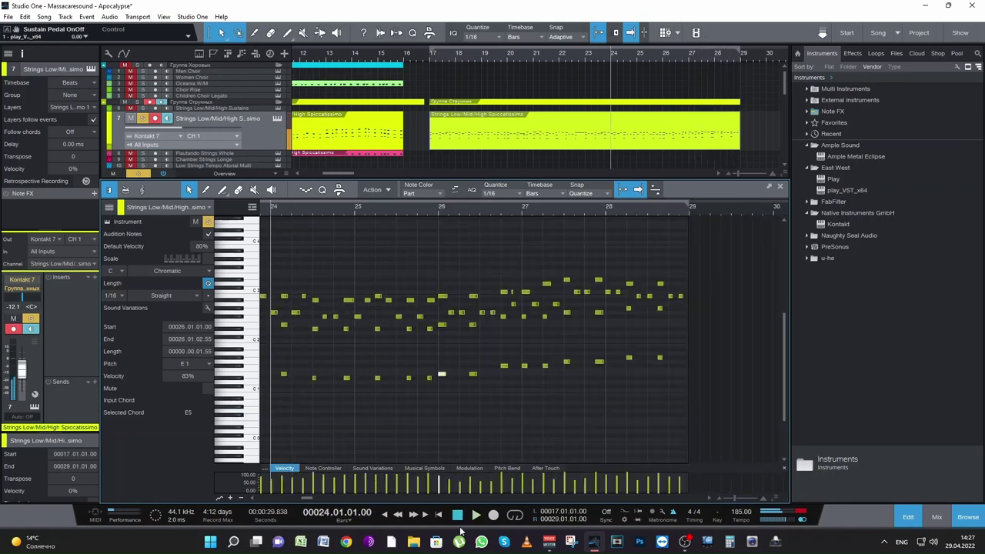
drag(311, 499, 307, 500)
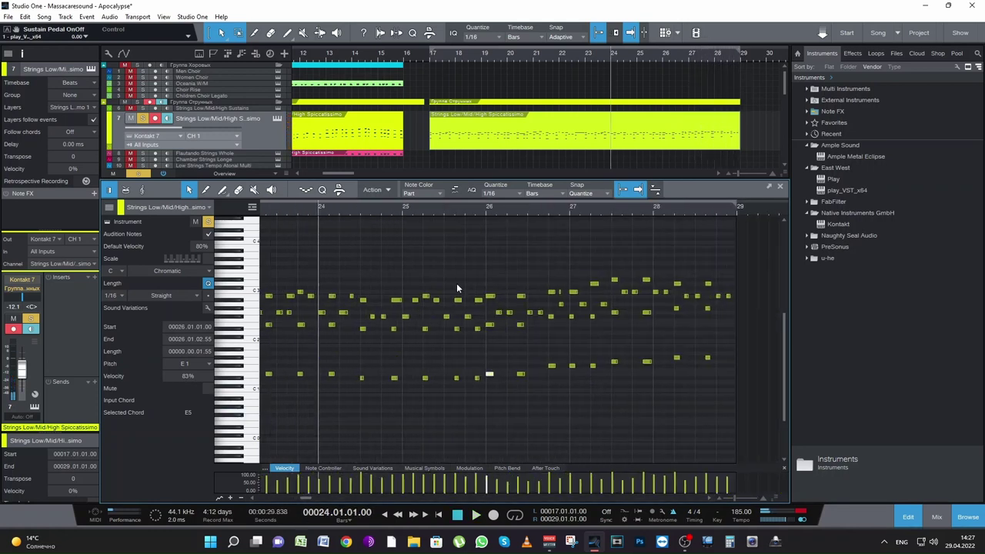
Audition the transition around bar 26, save the song, and delete the stray short C3 at 26.04.03.00
click(400, 218)
key(space)
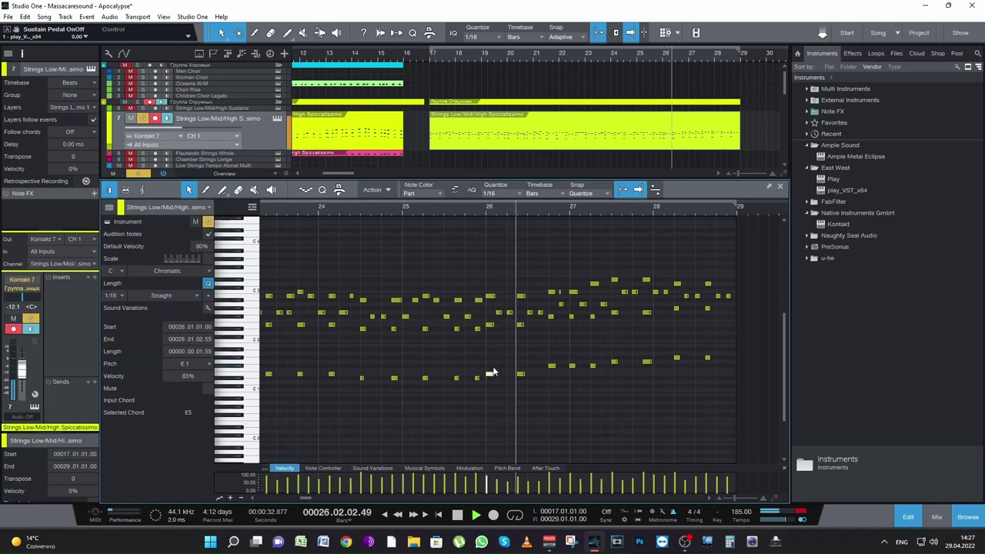
key(space)
click(561, 304)
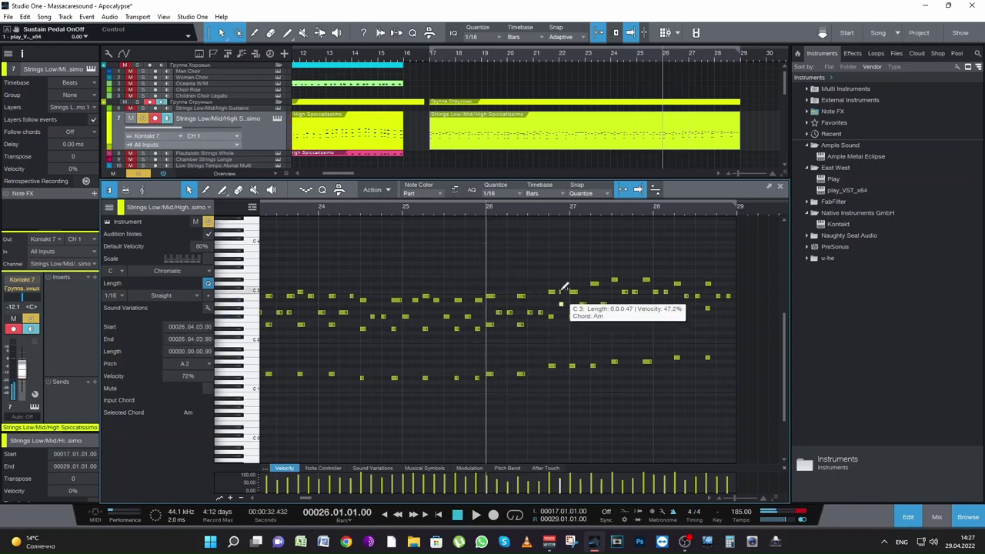
click(560, 291)
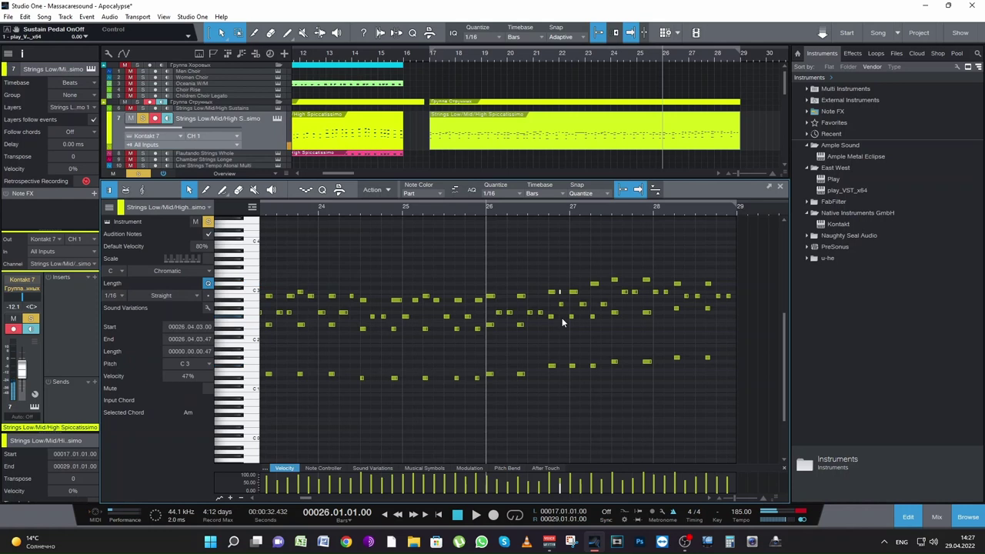
key(ctrl+s)
drag(560, 276, 563, 298)
key(Delete)
Play from bar 26 and rehearse a continuation of the strings part beyond bar 28
key(space)
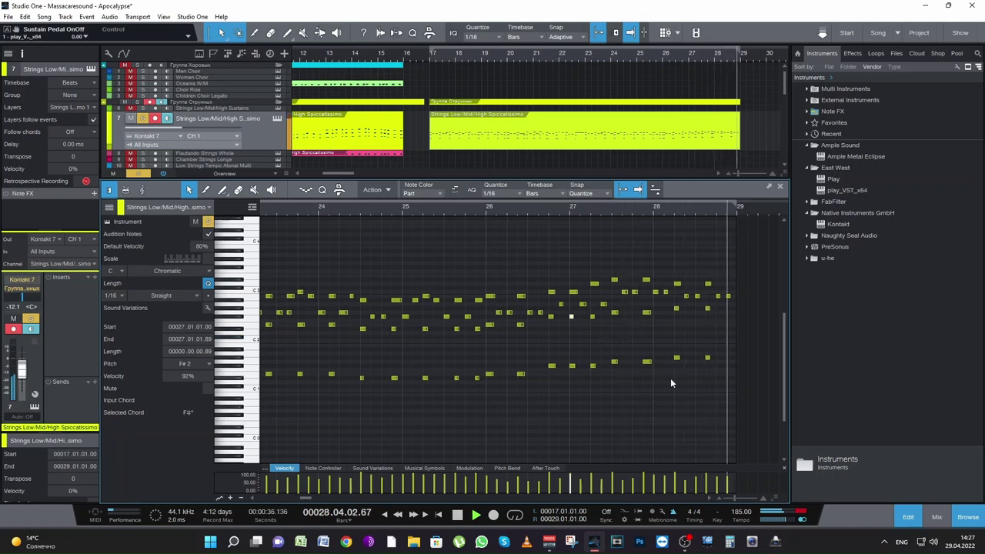
key(space)
drag(734, 498, 731, 498)
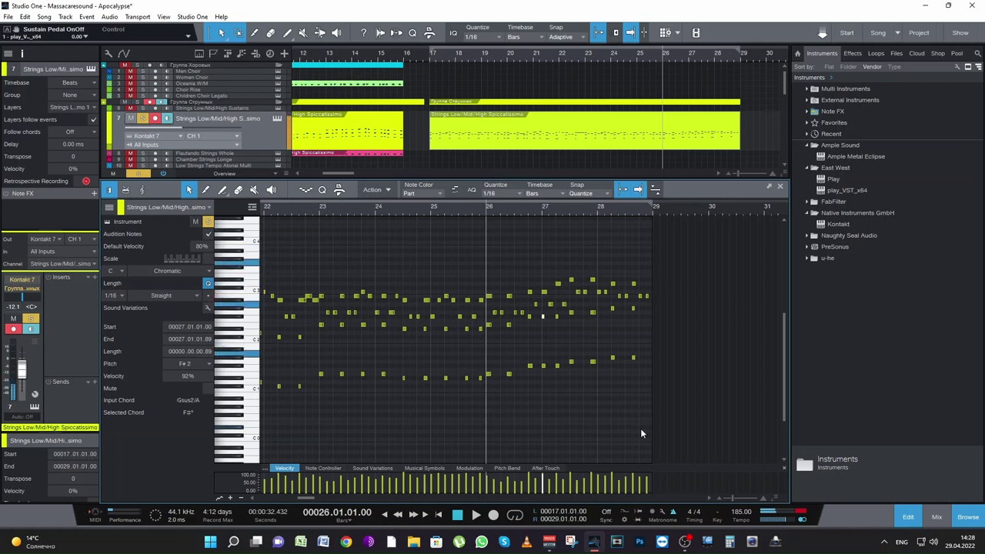
key(space)
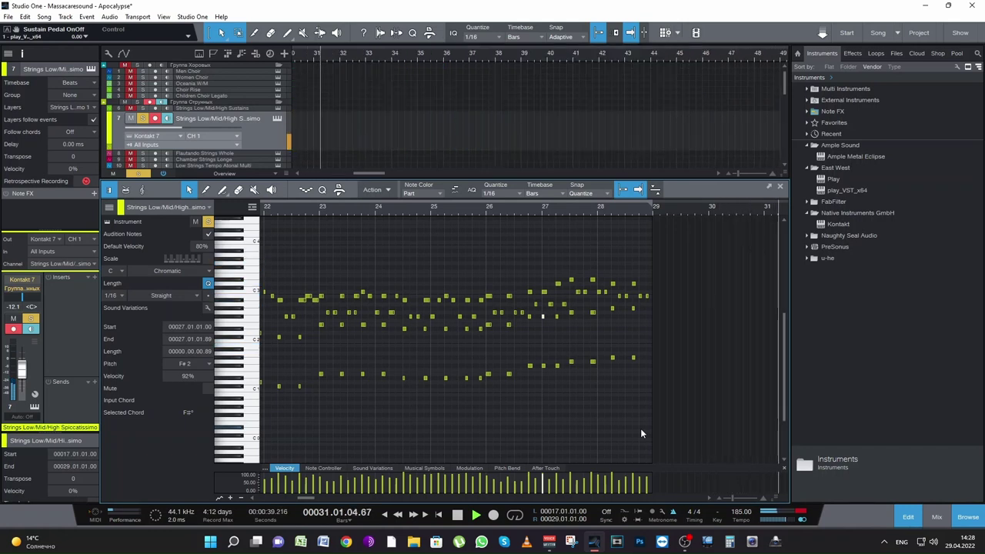
key(space)
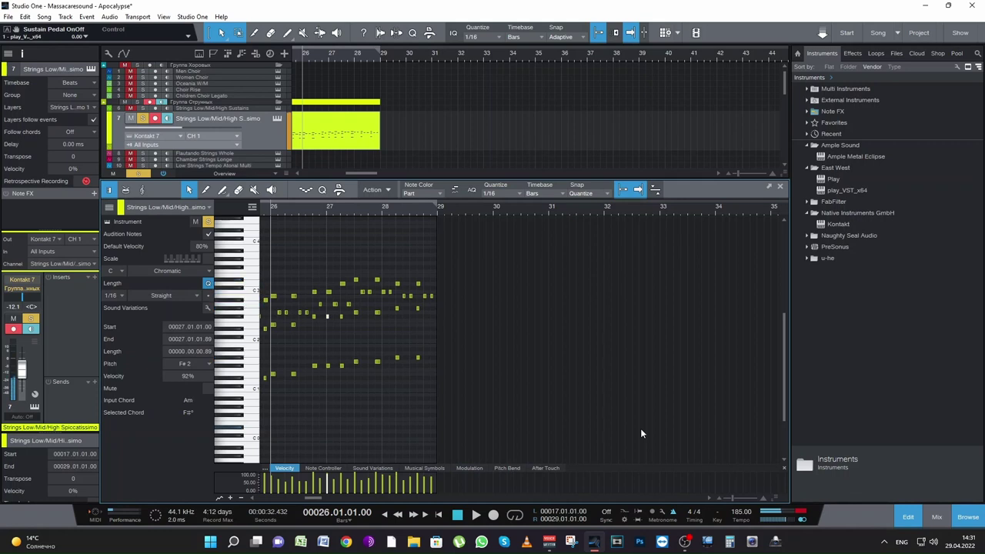
key(space)
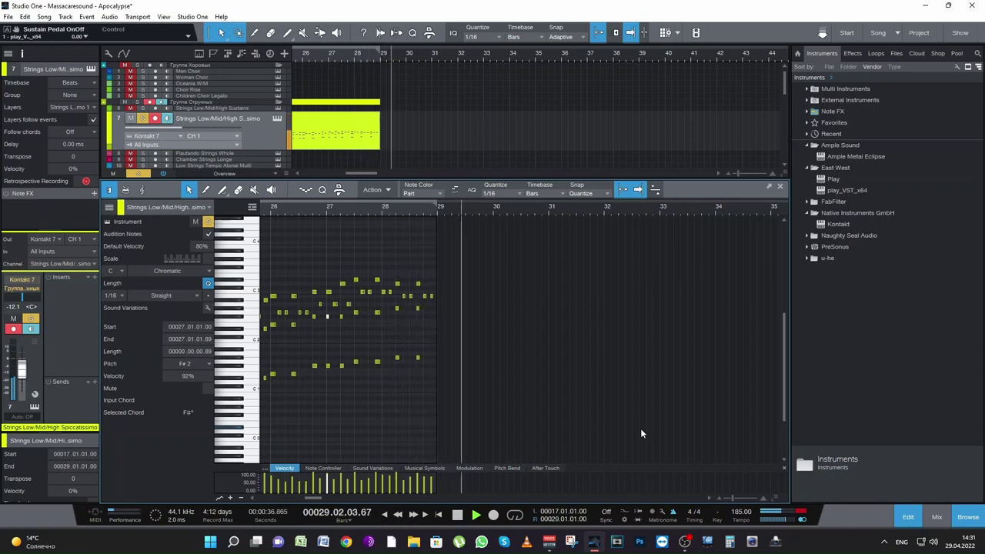
key(space)
key(space)
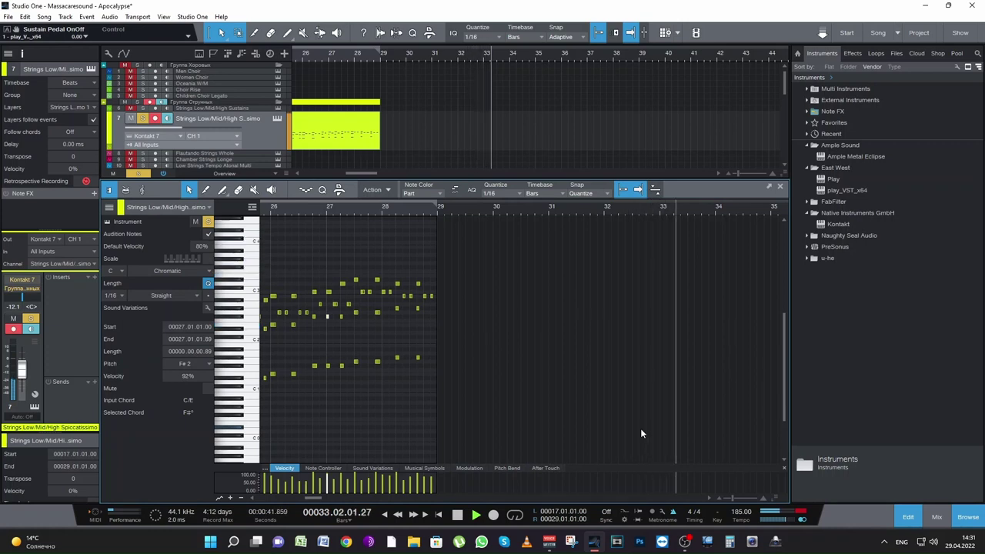
key(space)
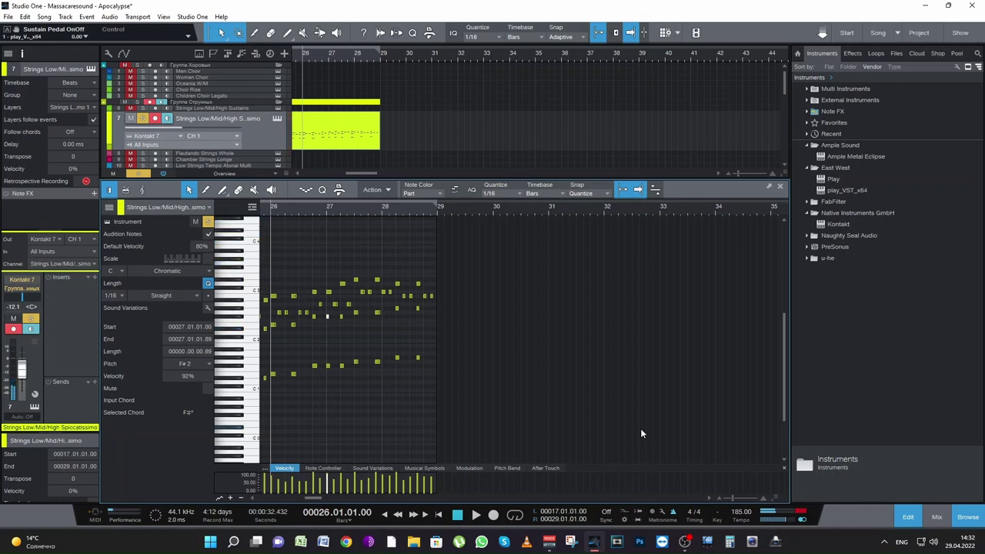
key(KP_Multiply)
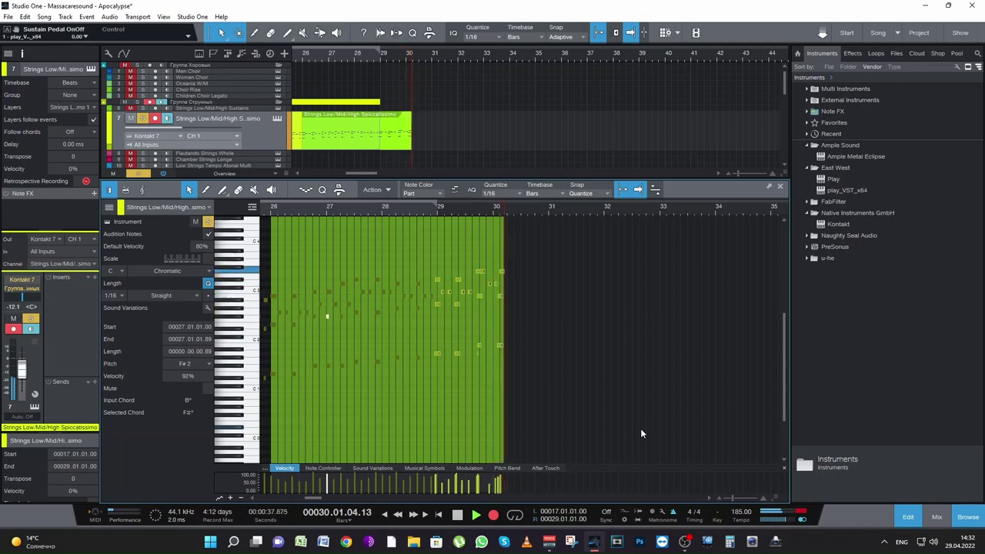
key(space)
key(ctrl+z)
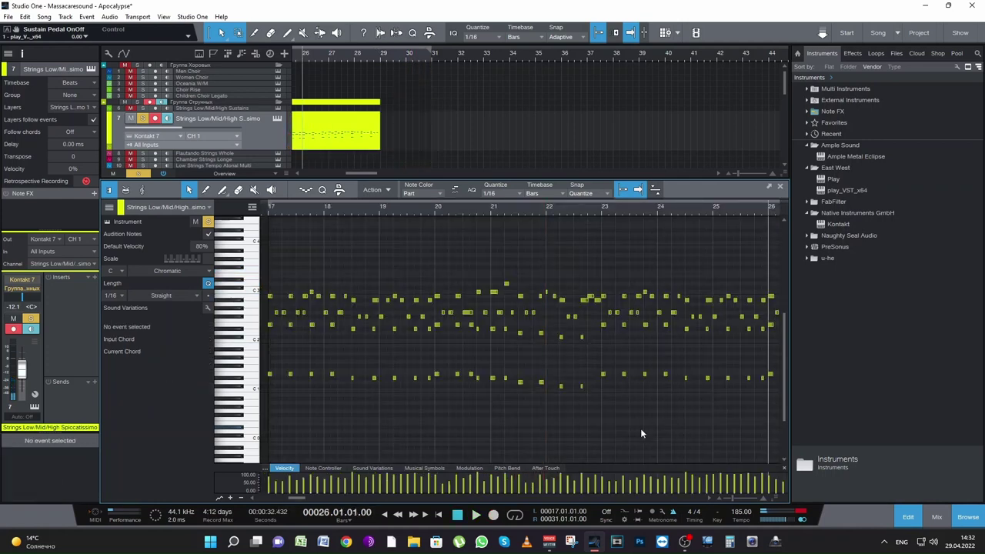
Record the rising continuation into bars 29 to 33 from bar 26, and shift the new notes slightly later to begin at 29.01.01.00
key(KP_Multiply)
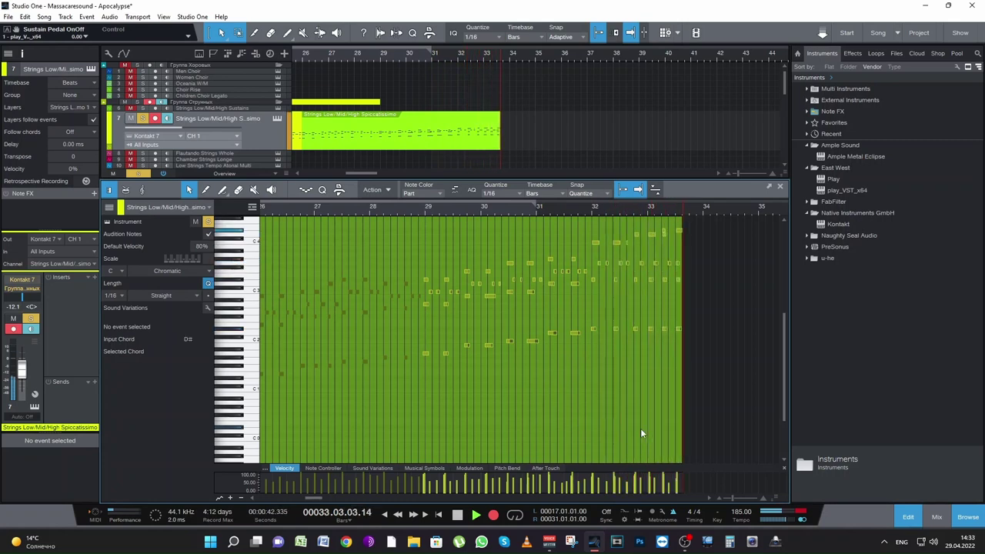
key(space)
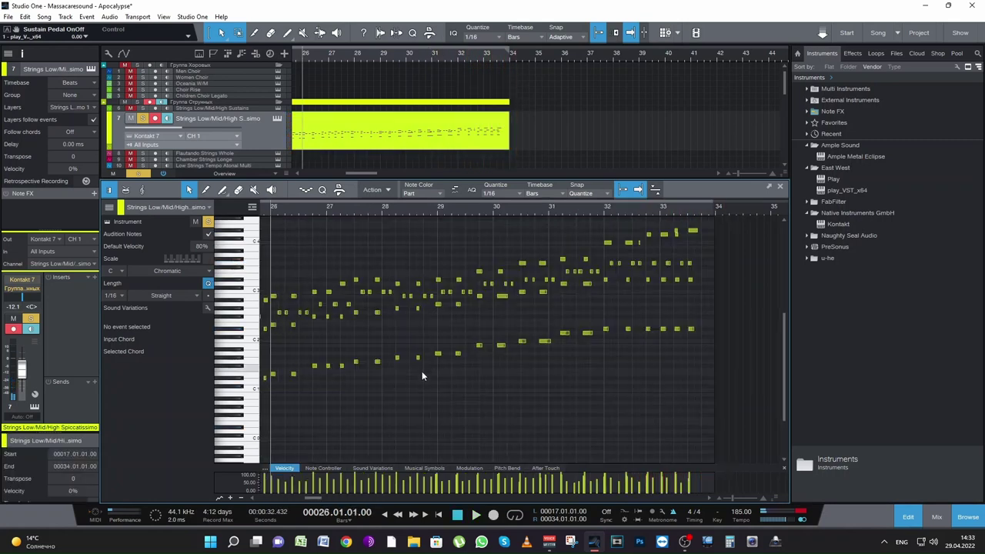
drag(439, 371, 777, 213)
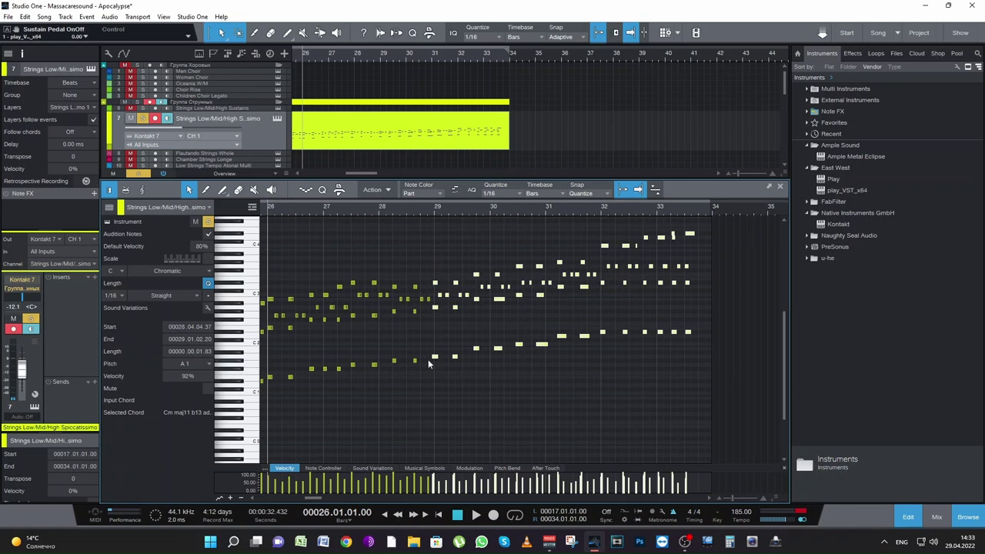
drag(437, 357, 440, 357)
Audition the newly recorded continuation from just before bar 29 through bar 31
click(429, 217)
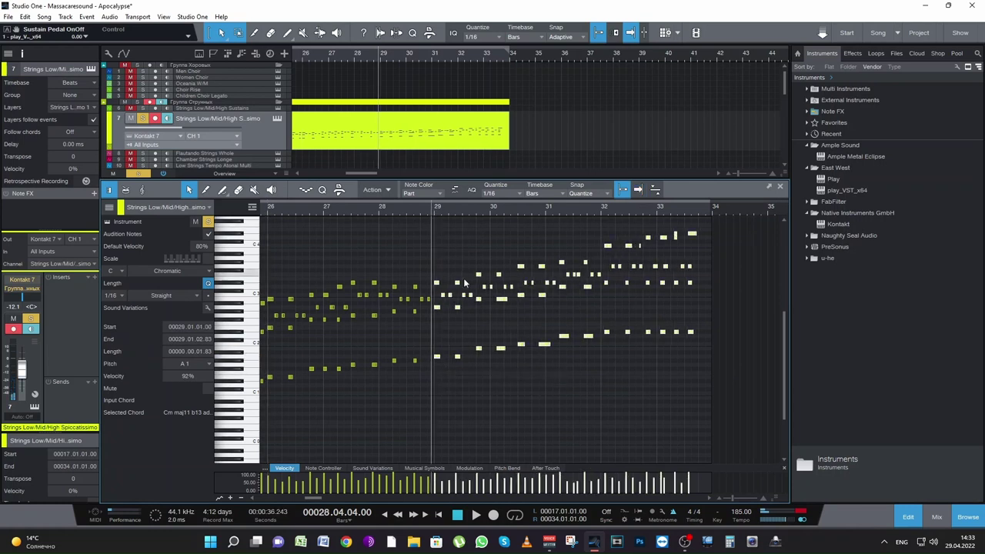
key(space)
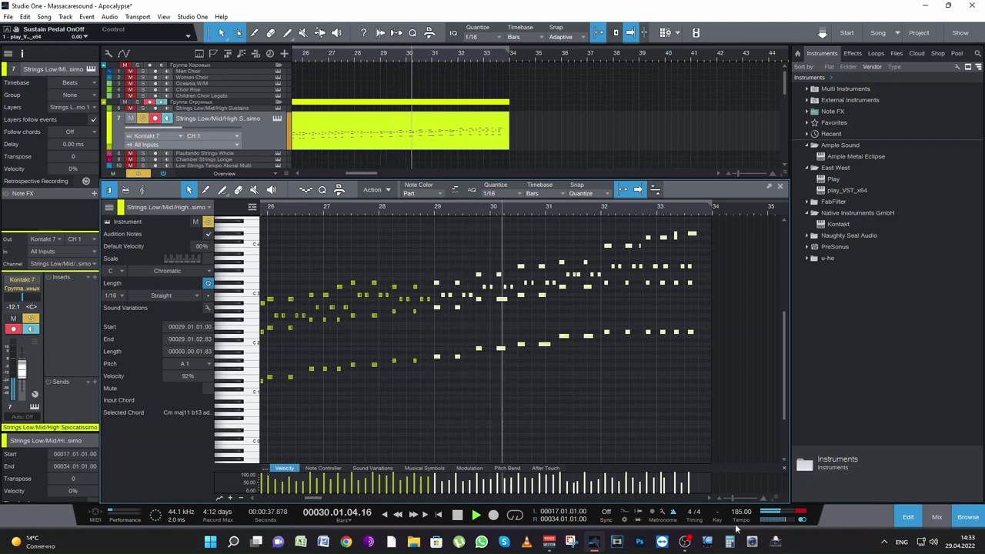
drag(731, 497, 735, 498)
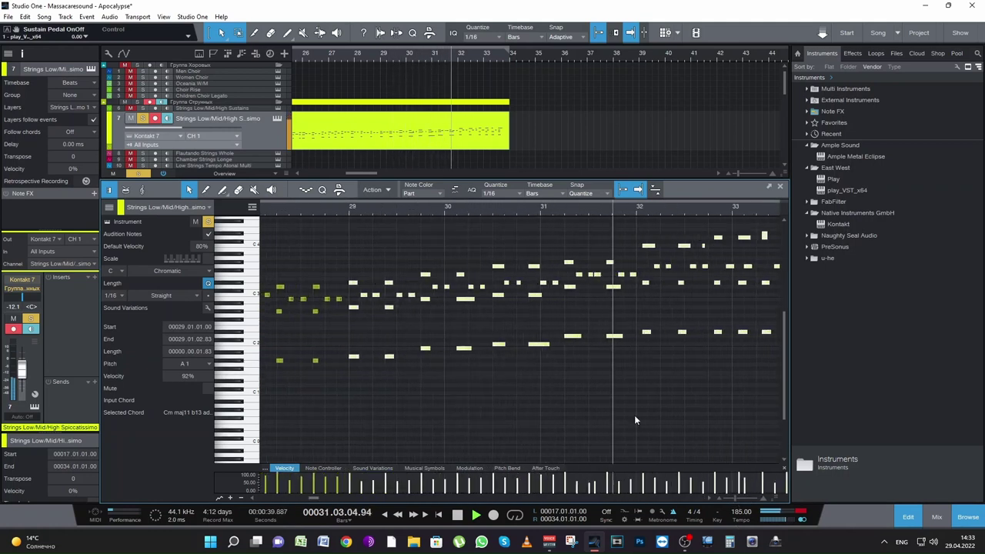
key(space)
click(543, 219)
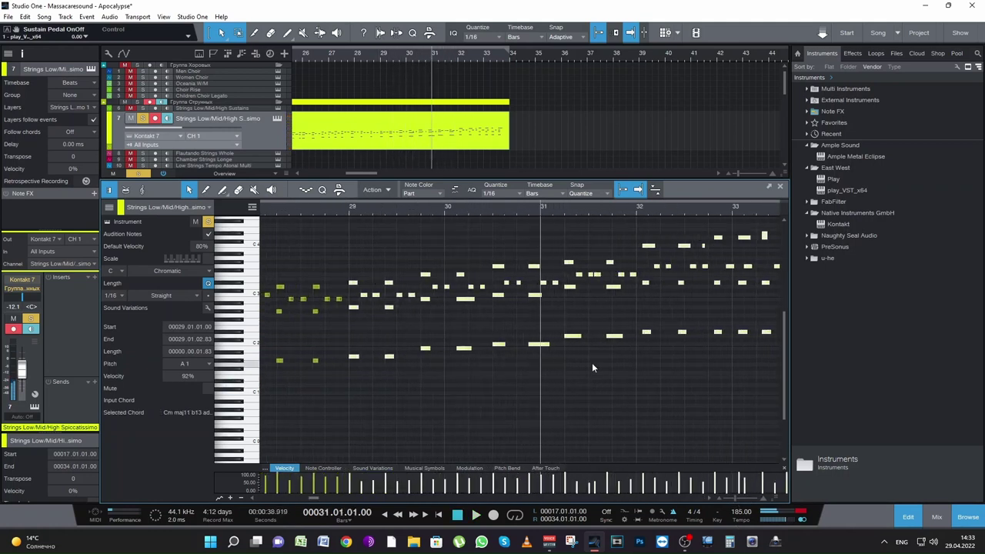
click(354, 221)
key(space)
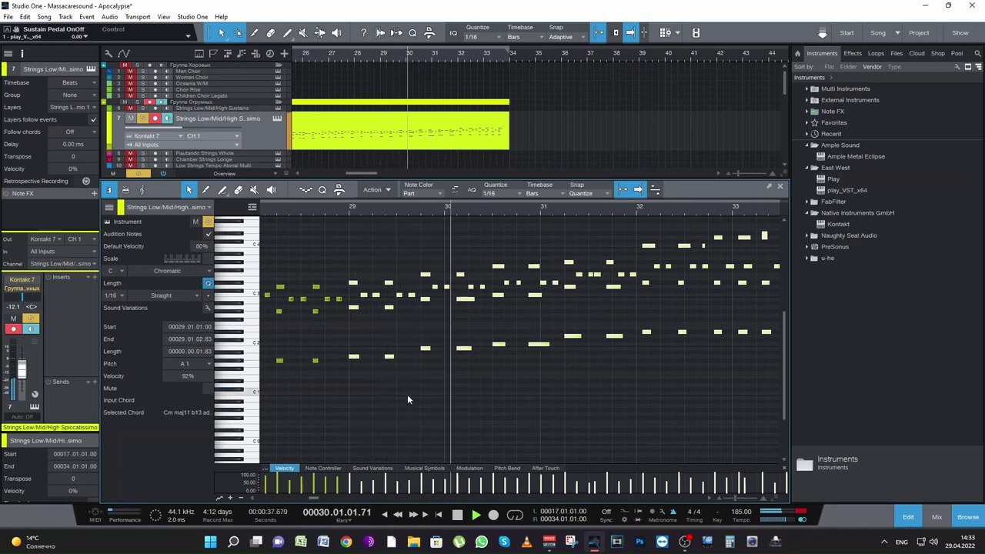
key(space)
key(space)
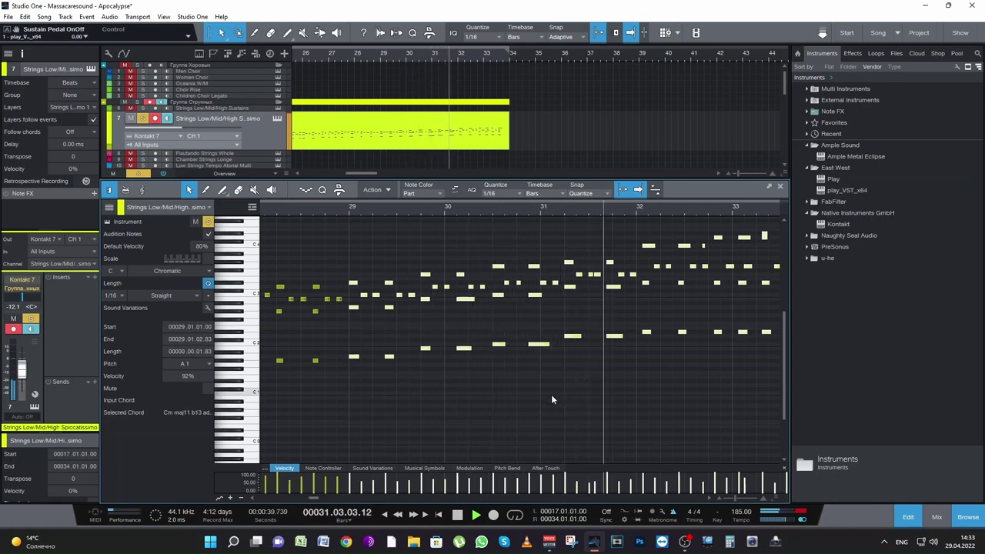
key(space)
Audition the recorded continuation from 30.04.04.00 into bar 31, repeating the playback to check its rhythm
click(539, 213)
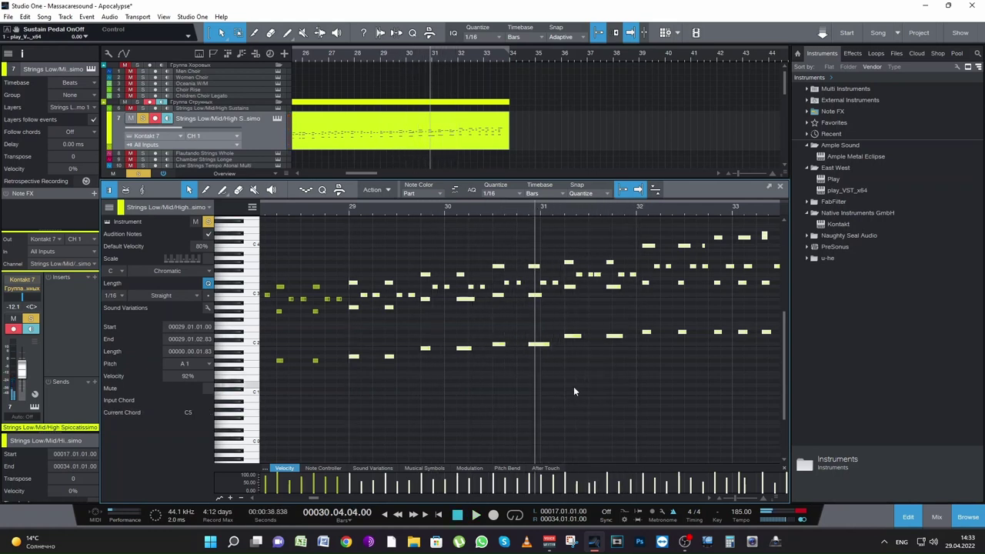
key(space)
key(space)
click(599, 304)
key(space)
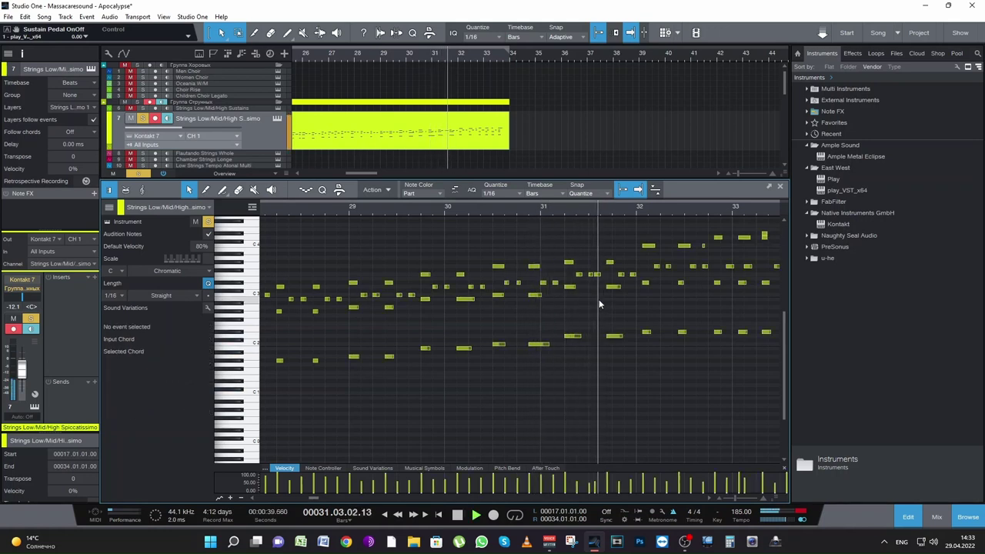
key(space)
Delete the extra F3 at 31.03.02.00, shift all following notes earlier to begin at 31.03.03.00, and play the result
click(596, 275)
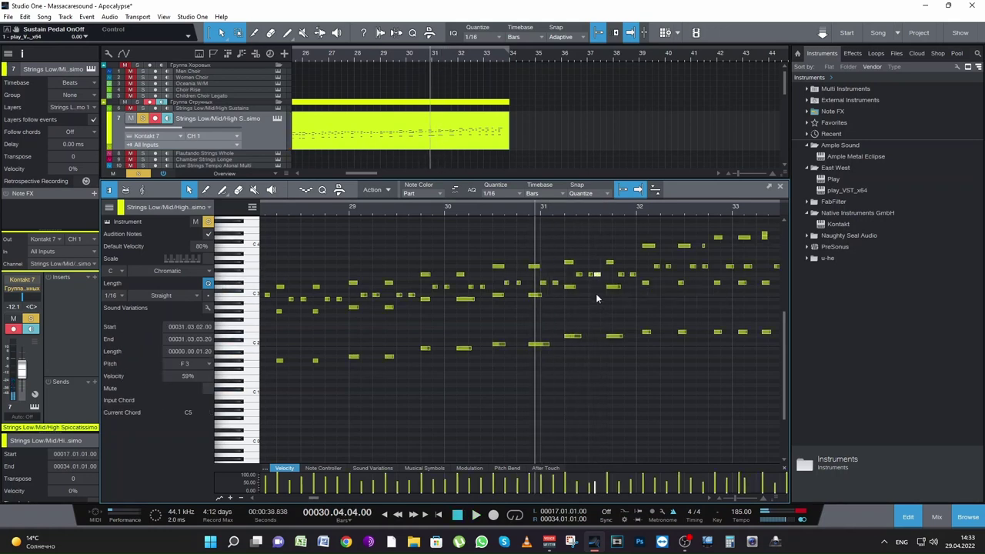
drag(595, 370, 930, 210)
drag(487, 273, 480, 273)
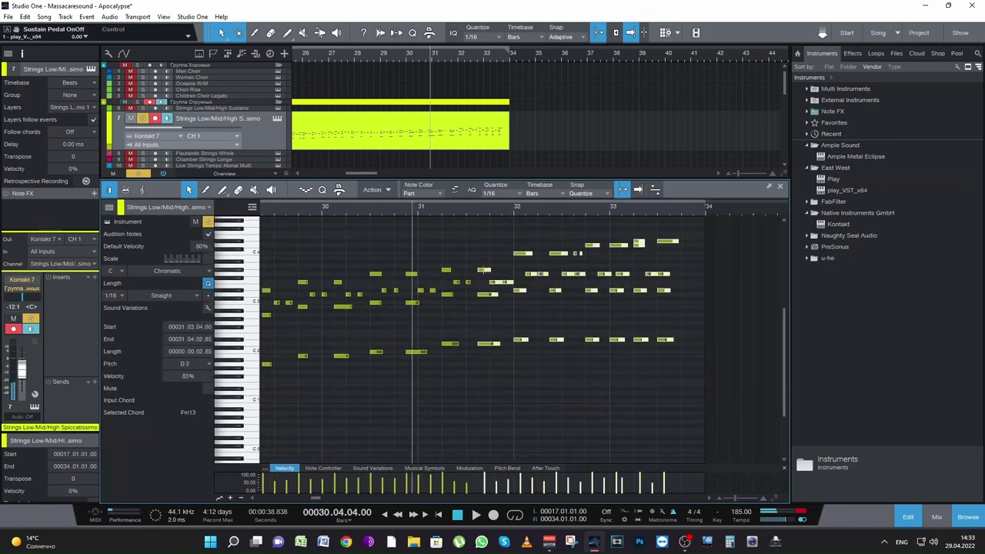
key(space)
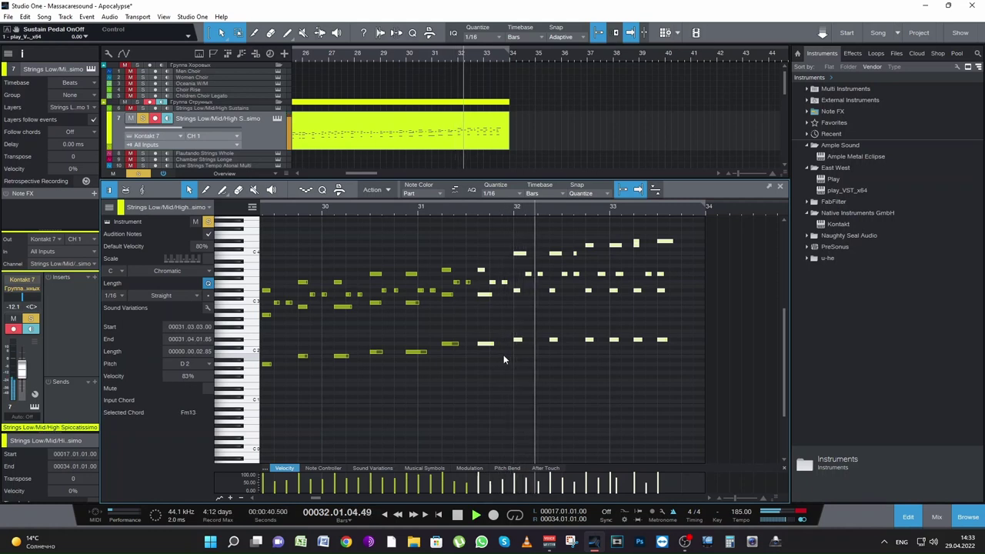
key(space)
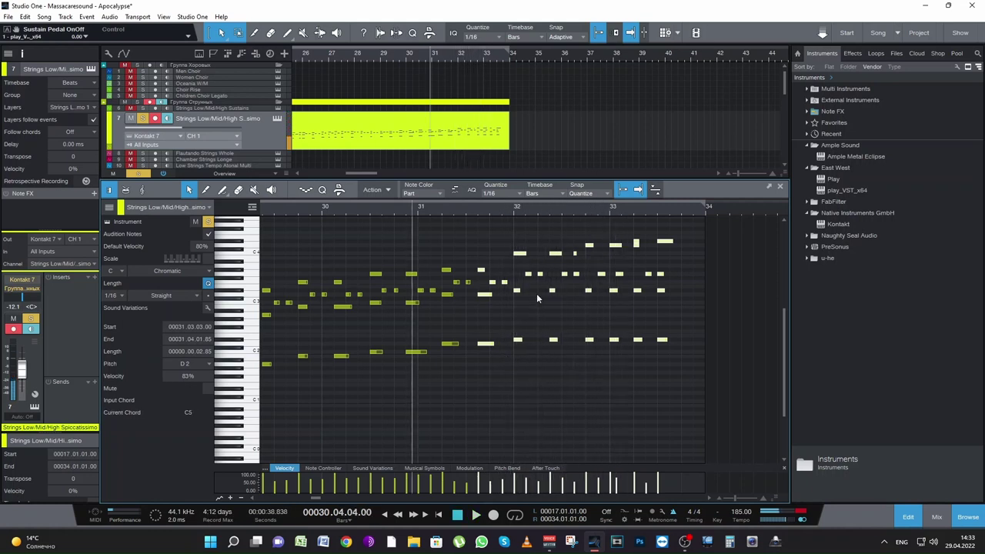
Play from bar 32 and delete all recorded notes from 32.01.01.00 to the end
click(513, 206)
key(space)
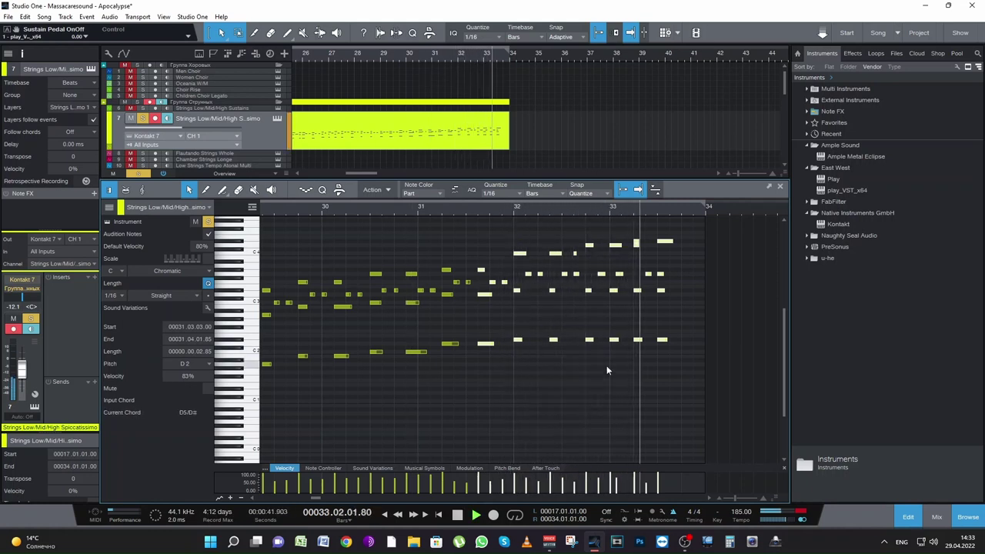
key(space)
drag(512, 363, 716, 228)
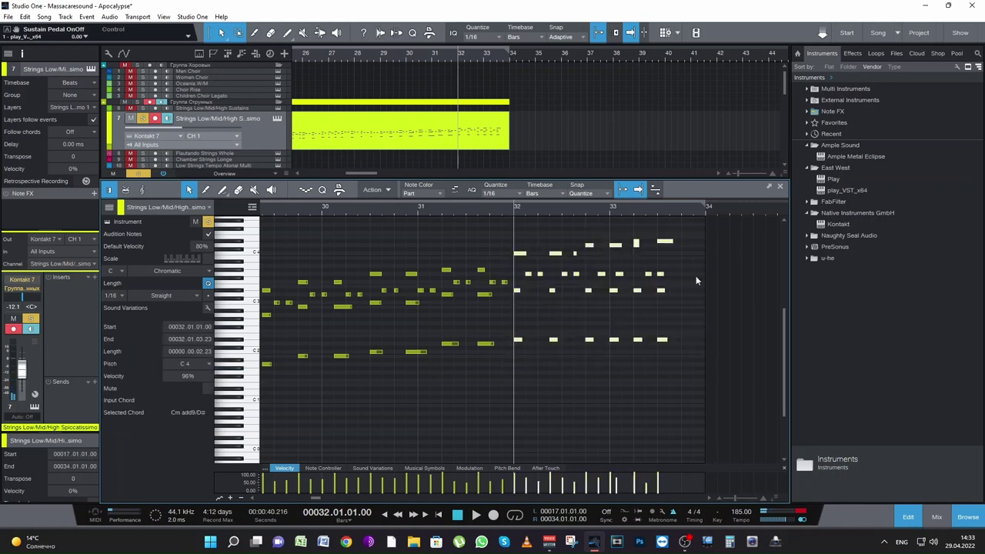
key(Delete)
Audition the remaining phrase in bar 31 and save the song
key(space)
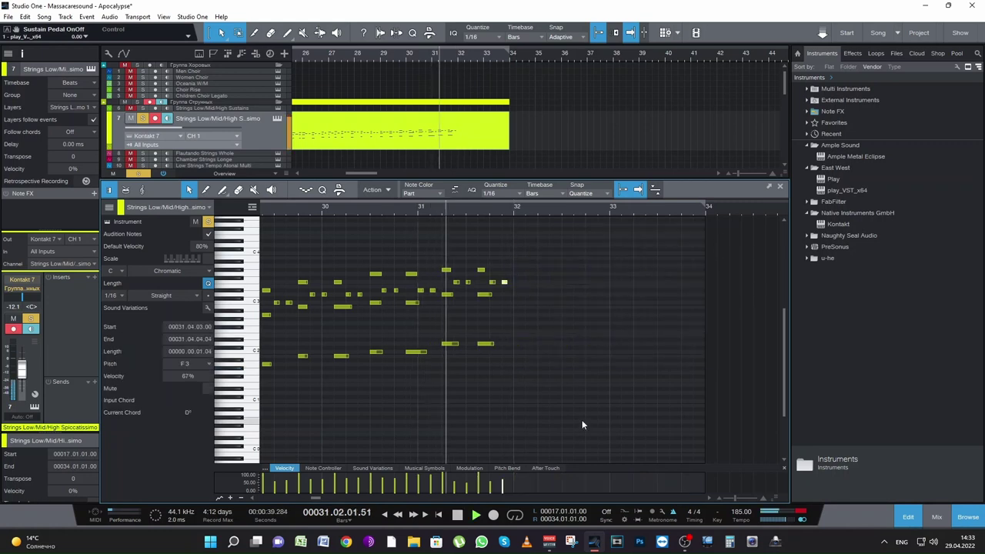
key(space)
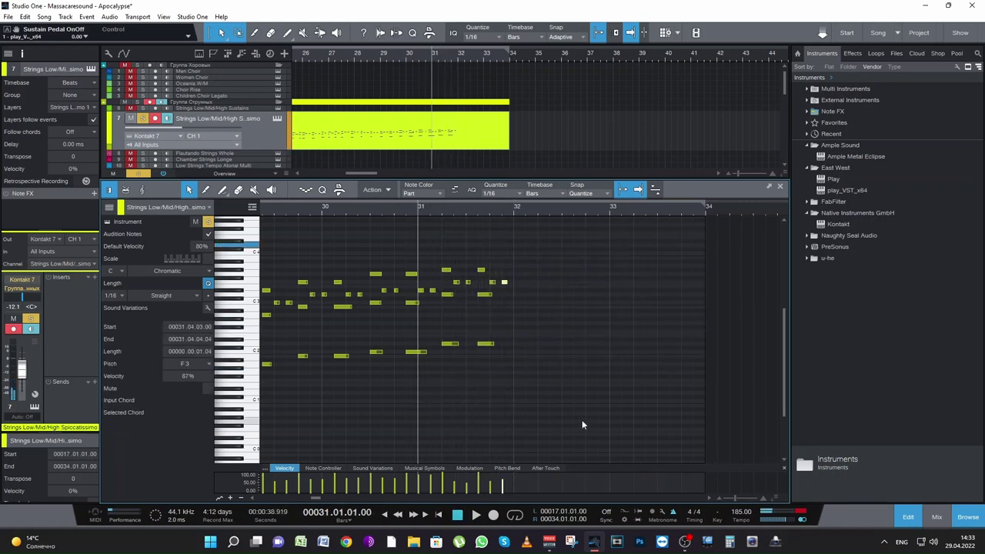
key(ctrl+s)
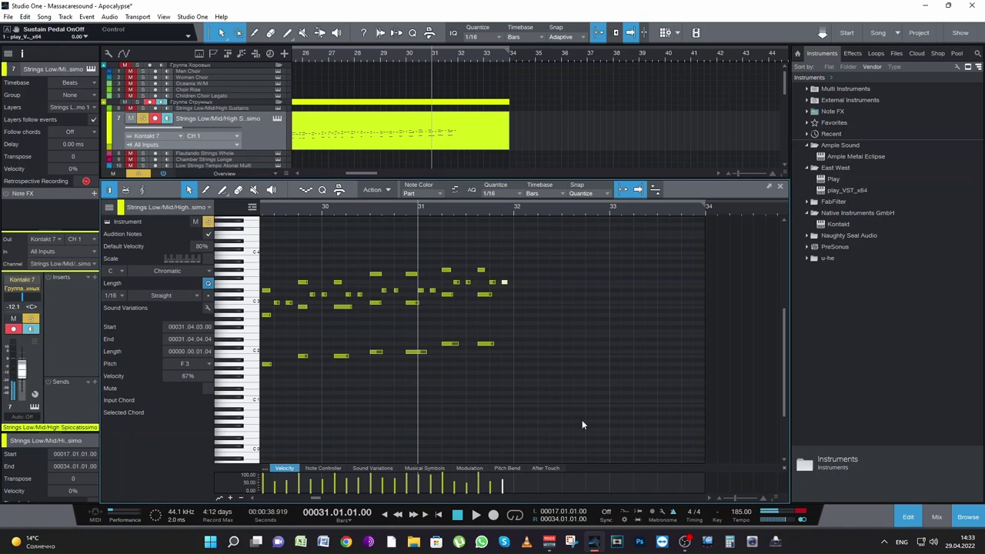
Record a new strings continuation over bars 32 to 34, starting the recording from bar 30
click(320, 208)
key(KP_Multiply)
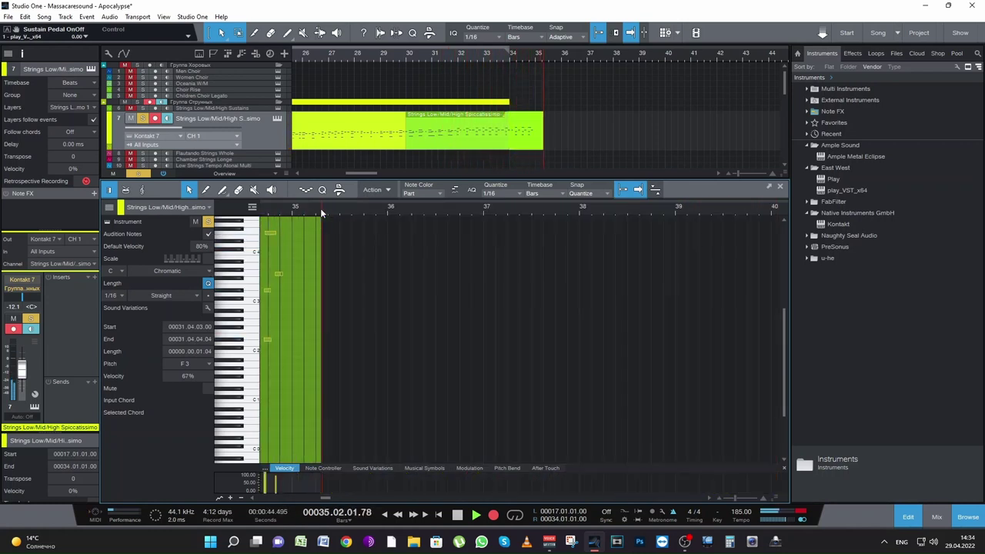
key(space)
scroll(507, 346, up, 1)
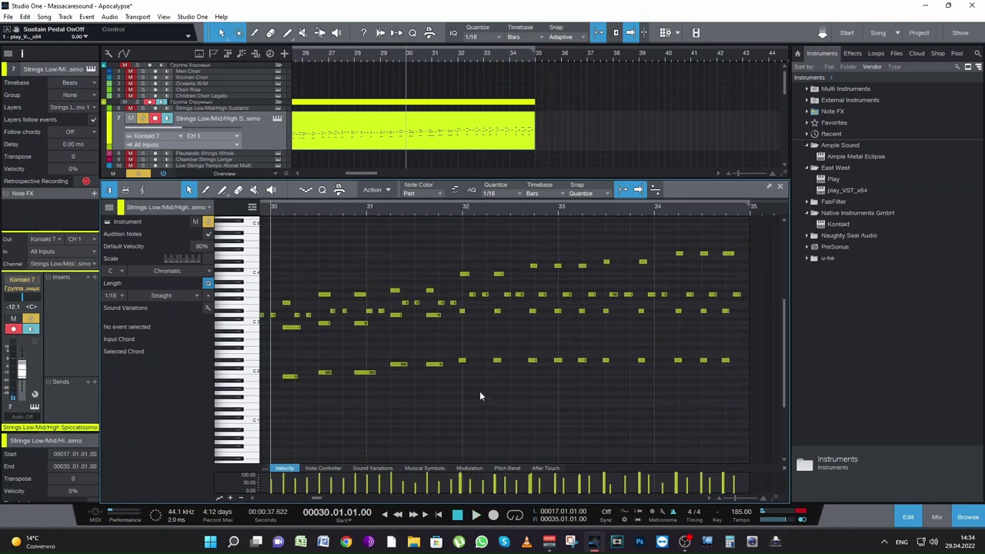
Quantize the newly recorded notes to the 1/16 grid so they begin at 32.01.01.00, and play them back
drag(461, 393, 773, 211)
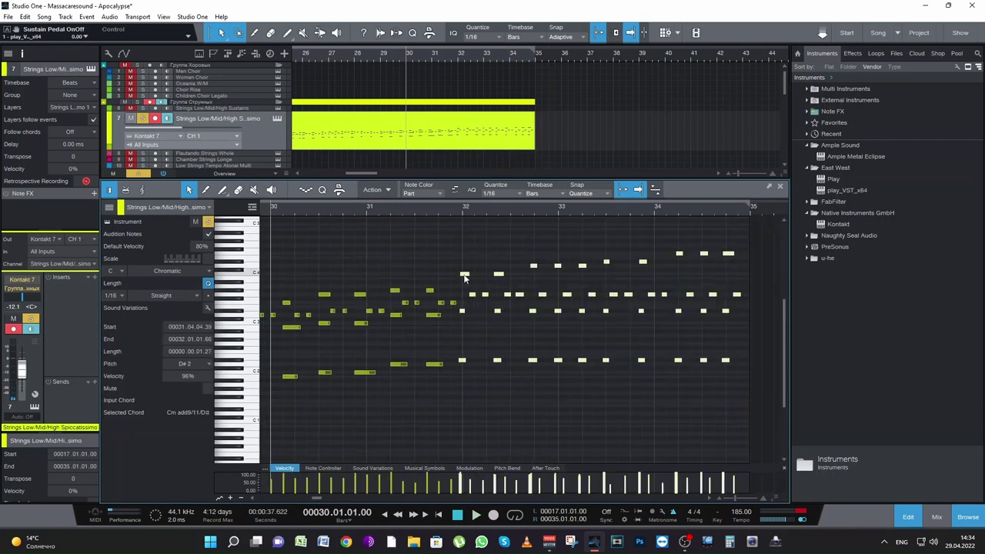
drag(466, 278, 467, 278)
key(q)
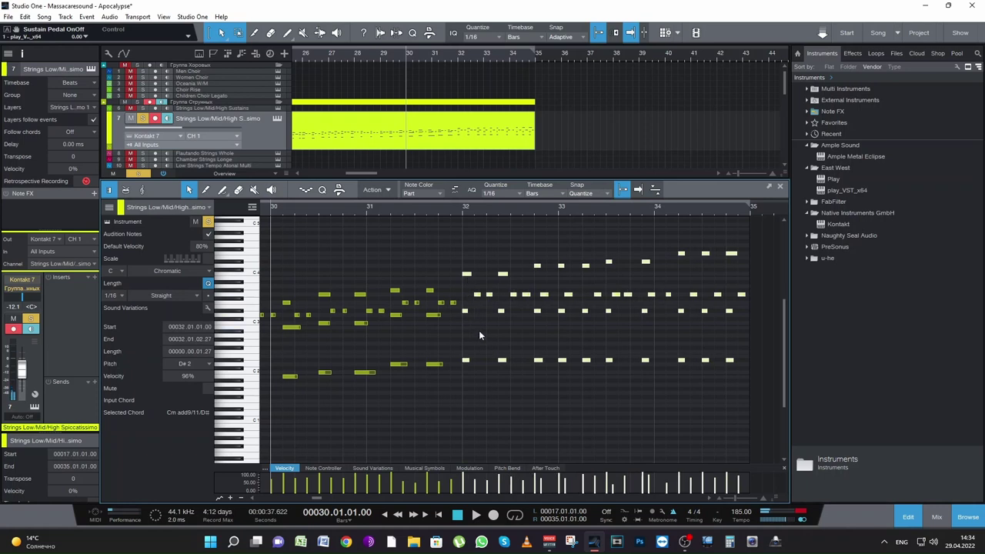
key(space)
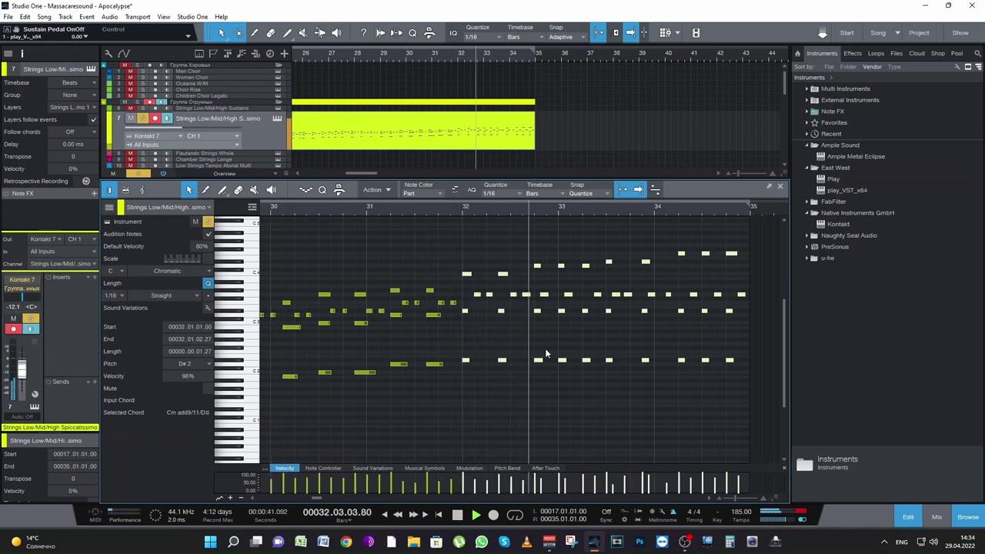
key(space)
Move the two consecutive G3 notes around the start of bar 33 a sixteenth later, the first to 32.04.03.00, and audition them
drag(540, 276, 549, 296)
key(space)
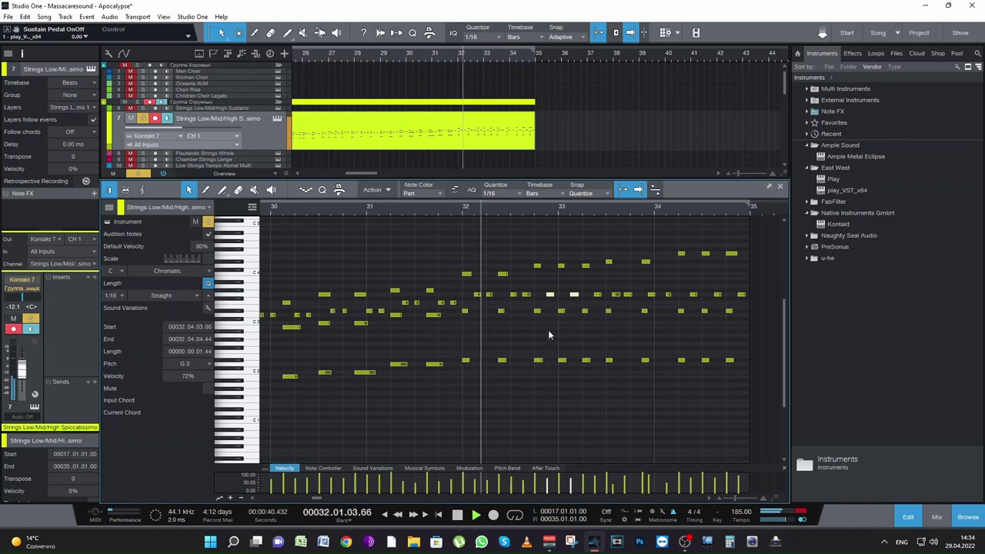
key(space)
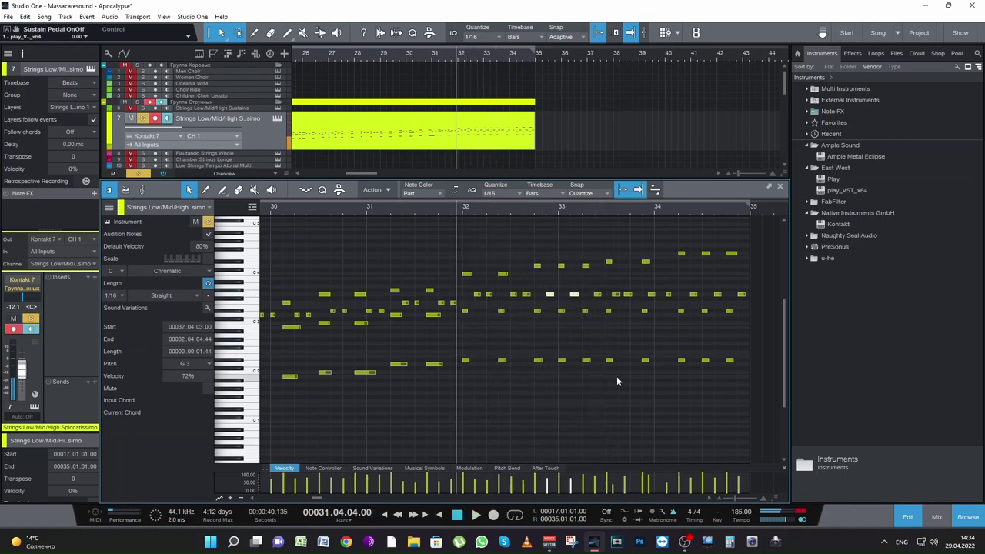
Move the pair of G3 notes in the second half of bar 33 to start at 33.03.03.00, and audition from 33.02.04.00
mouse_move(611, 284)
mouse_down()
mouse_move(635, 306)
mouse_move(622, 295)
mouse_up()
click(602, 212)
key(space)
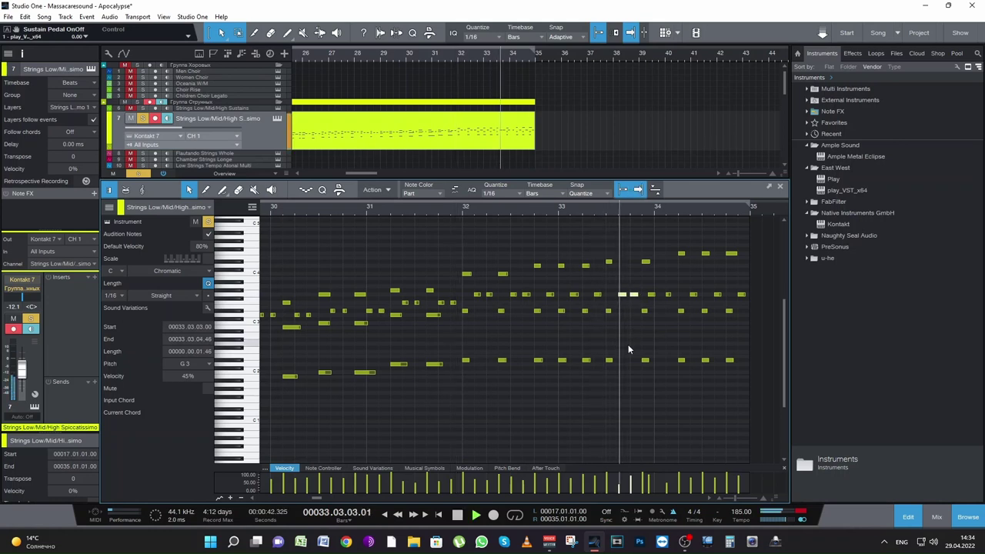
key(space)
Move the G3 note at 33.04.04.00 to 34.01.01.00 and audition the passage from 33.02.04.00 repeatedly
click(651, 295)
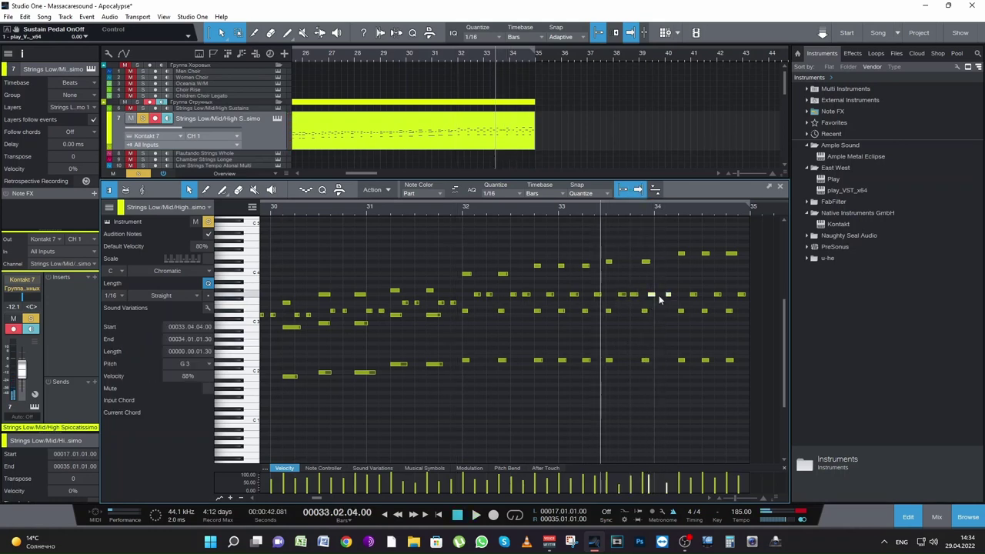
drag(651, 295, 658, 297)
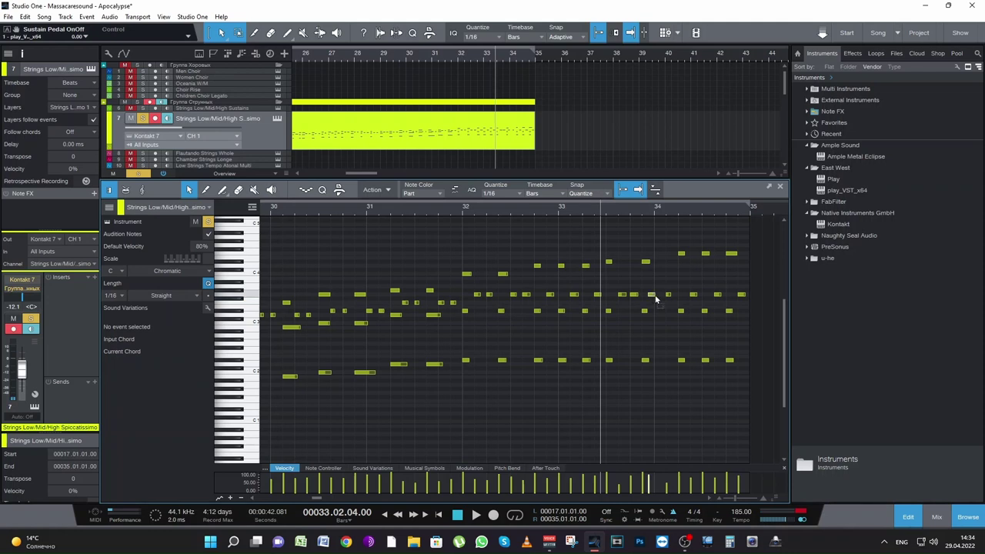
key(space)
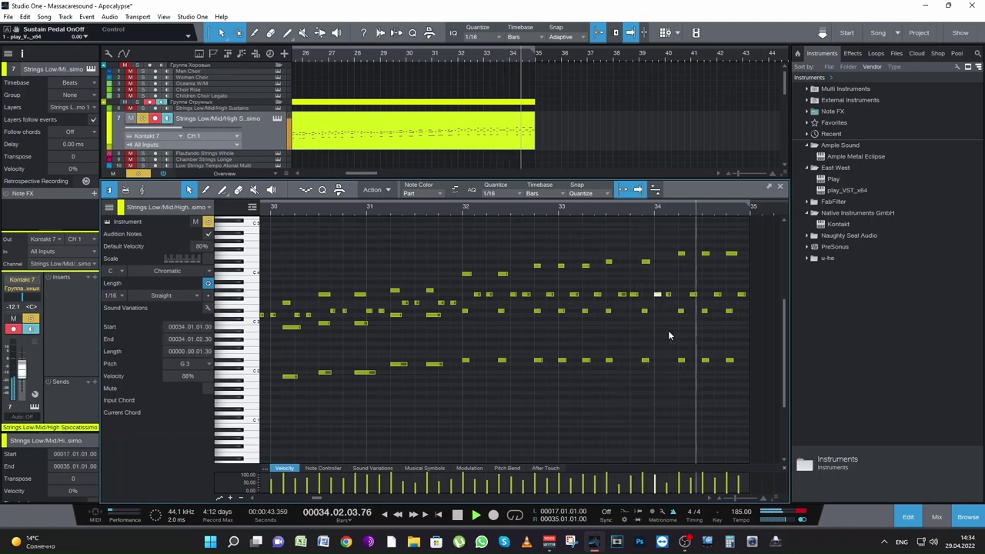
key(space)
key(space)
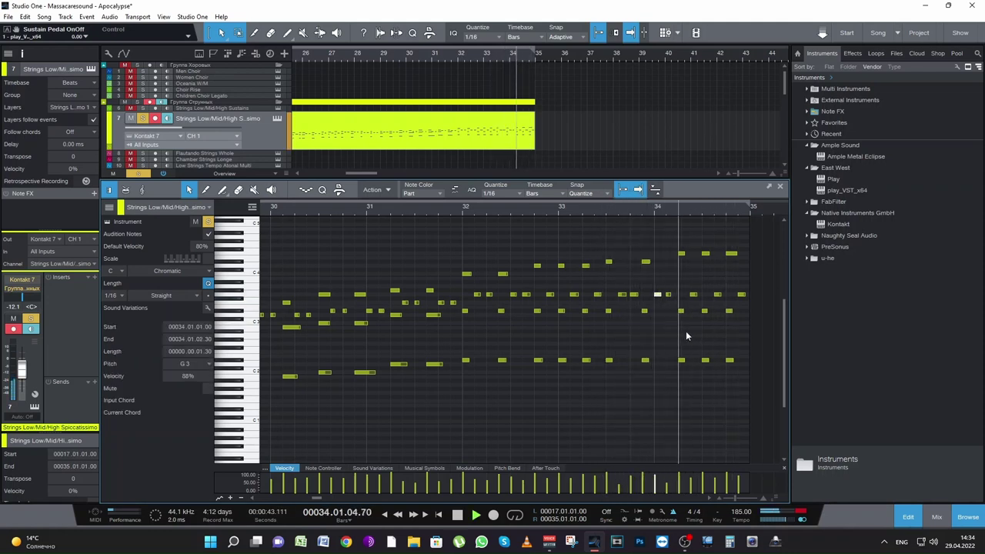
key(space)
key(space)
key(space)
Raise the velocity of the G3 note at 33.03.03.00 to 62% and play the passage
click(622, 295)
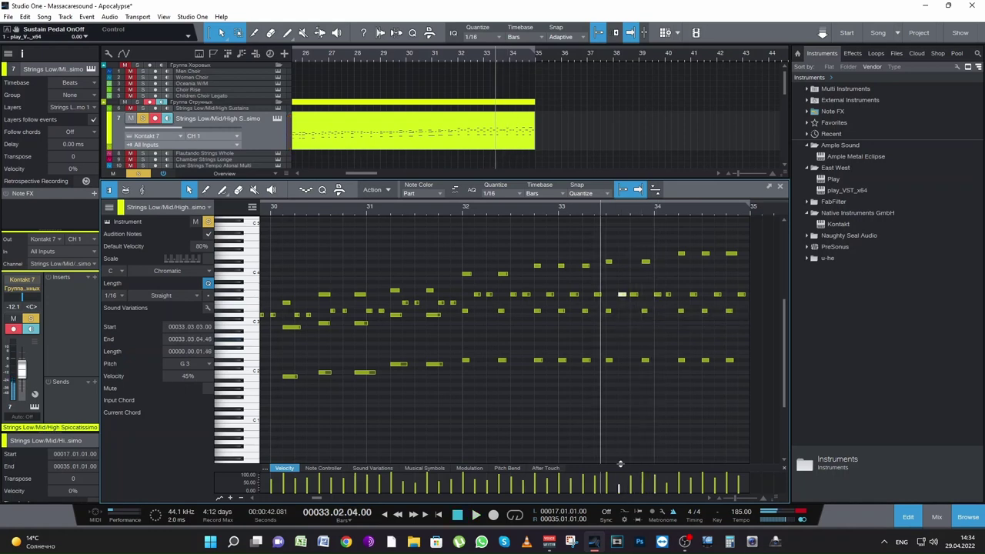
drag(622, 486, 622, 482)
key(space)
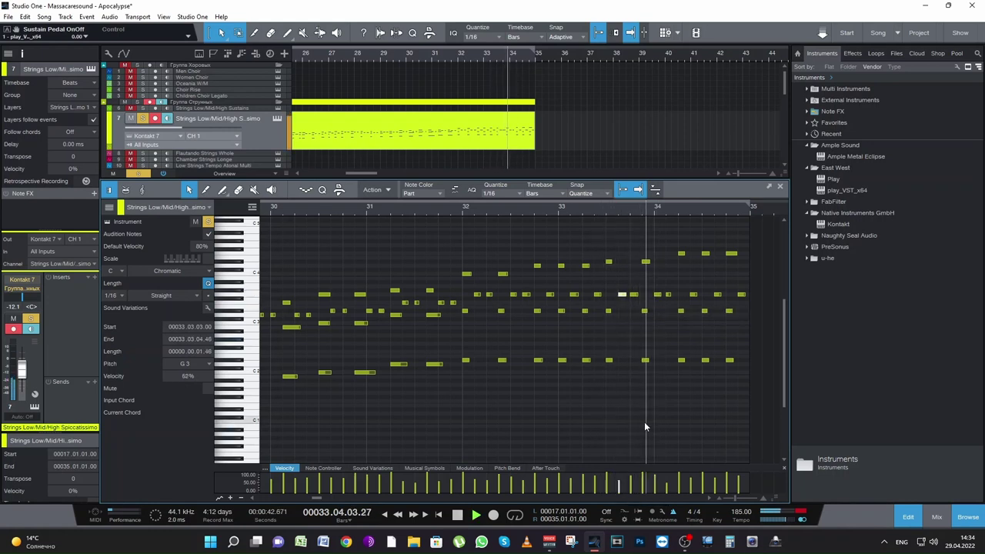
key(space)
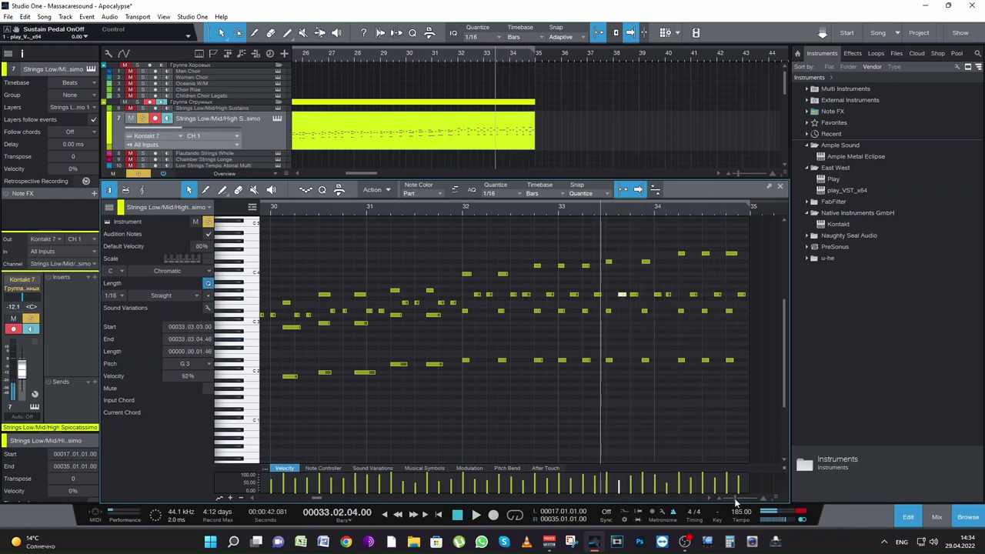
Close the note editor, take the Strings Low/Mid/High Spiccatissimo track out of solo, and play the full arrangement from bar 17
drag(735, 498, 730, 497)
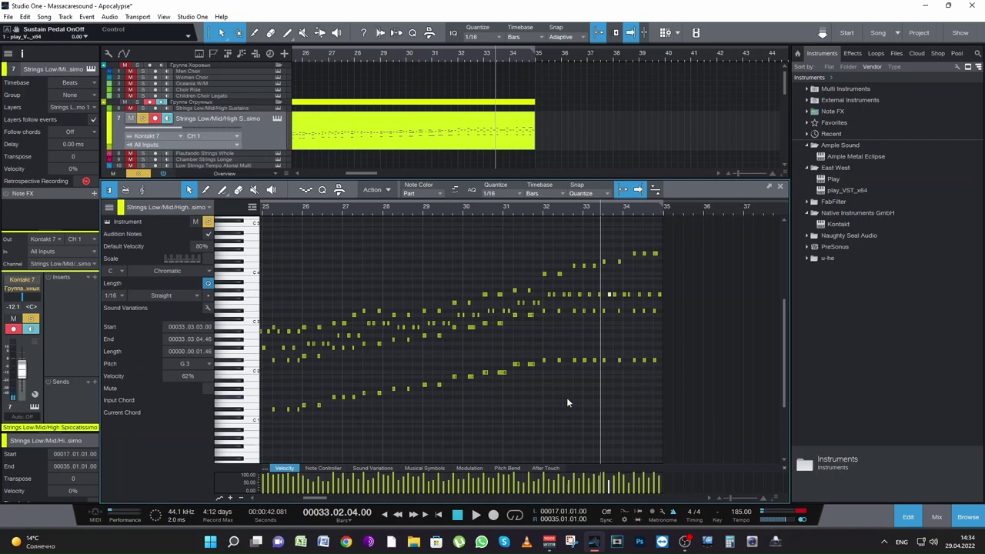
click(501, 431)
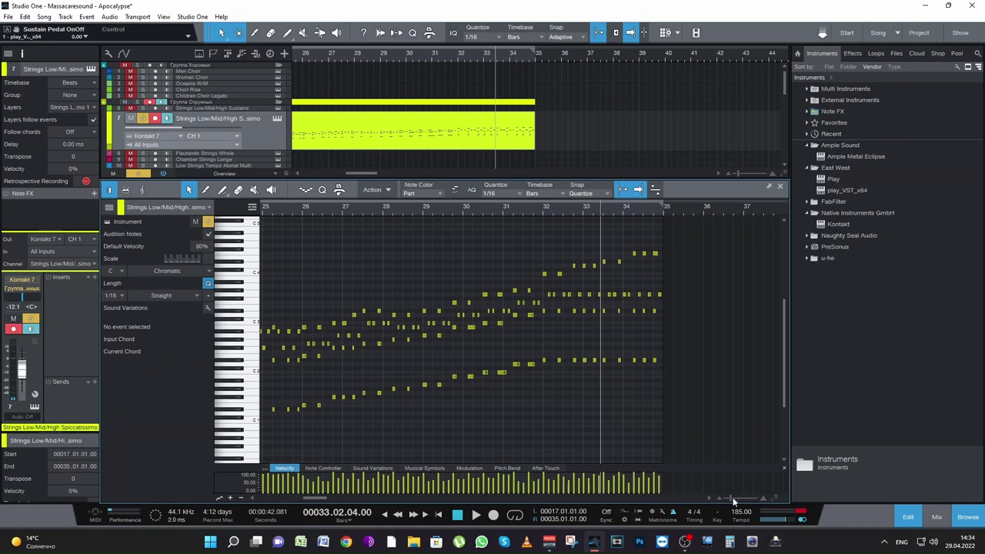
drag(732, 497, 719, 495)
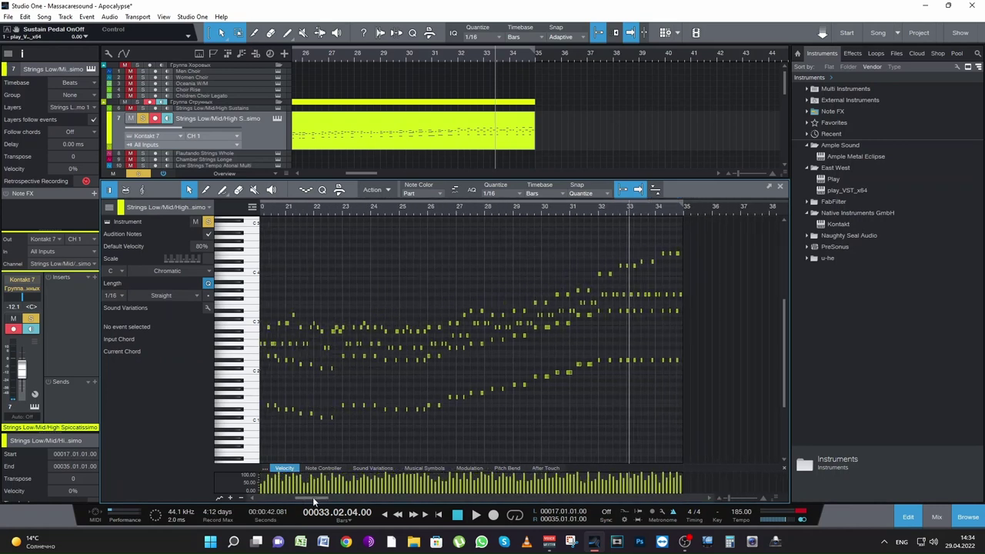
drag(313, 498, 299, 499)
click(382, 207)
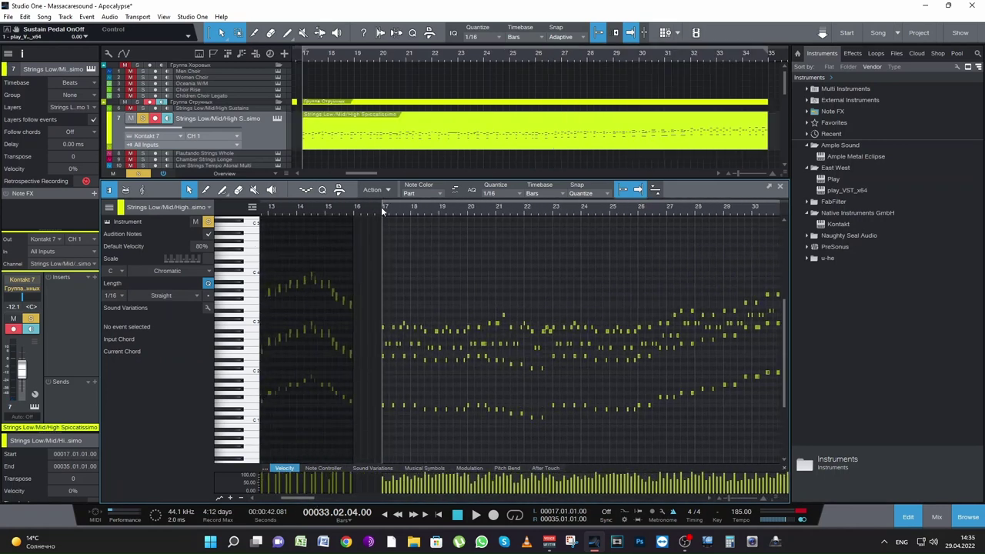
key(space)
key(space)
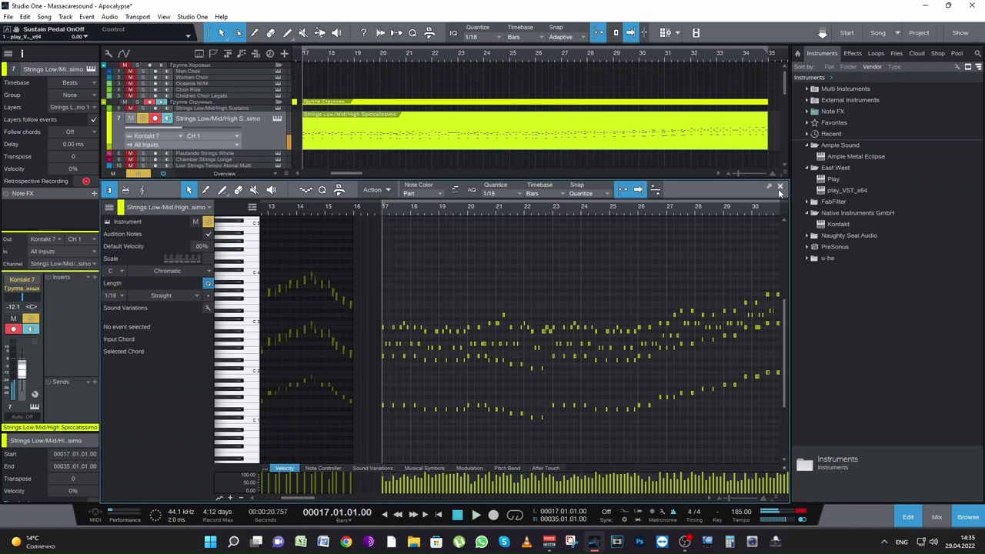
click(779, 187)
click(142, 118)
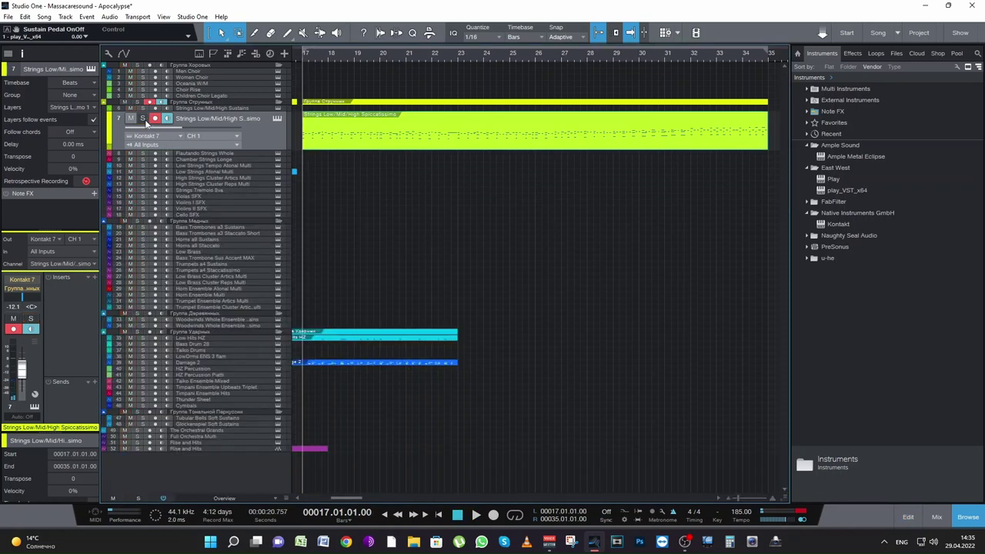
key(space)
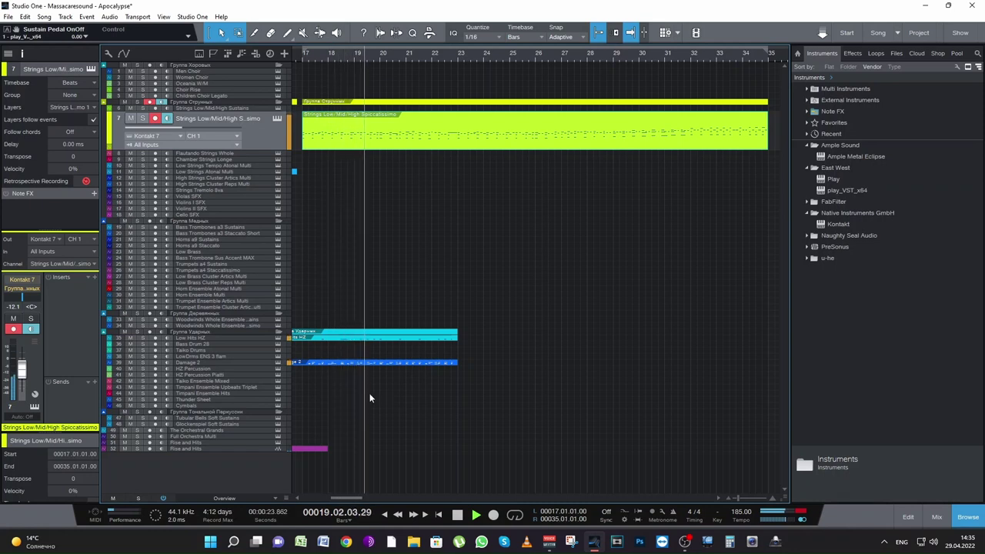
Enlarge the Damage 2 and Low Hits HZ tracks in the arrangement during playback
drag(254, 364, 253, 405)
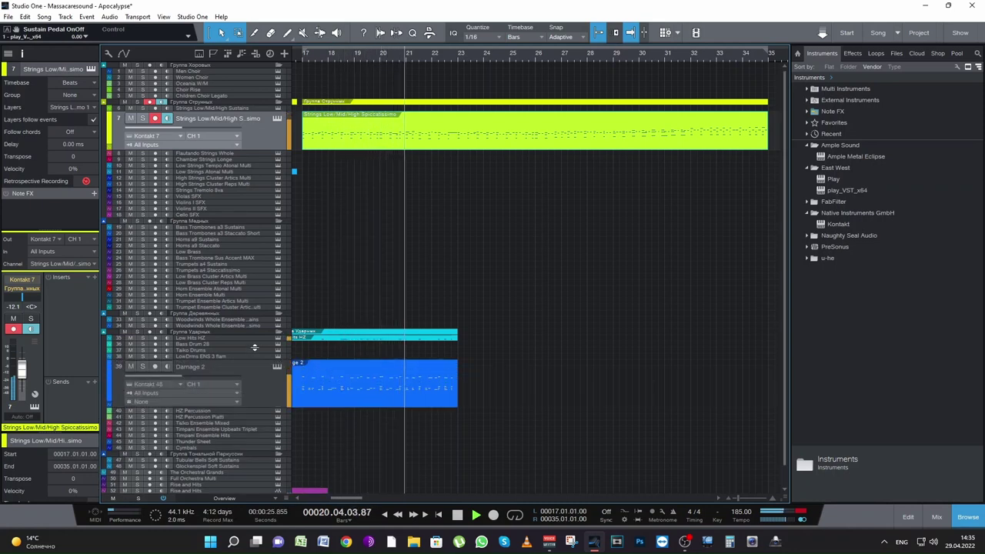
drag(254, 341, 254, 382)
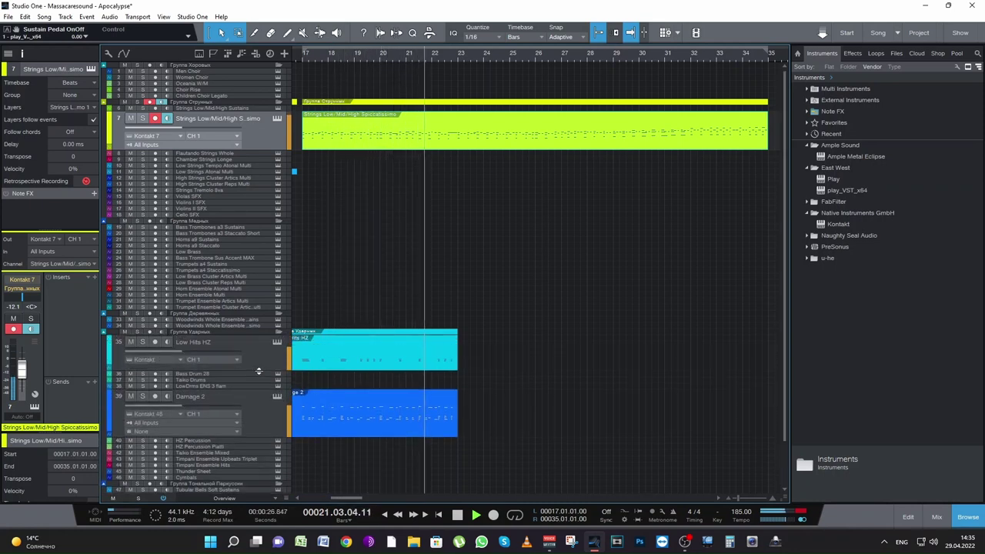
Open the Damage 2 part in the note editor and duplicate its notes from bars 17–22 to start at bar 23
double_click(424, 433)
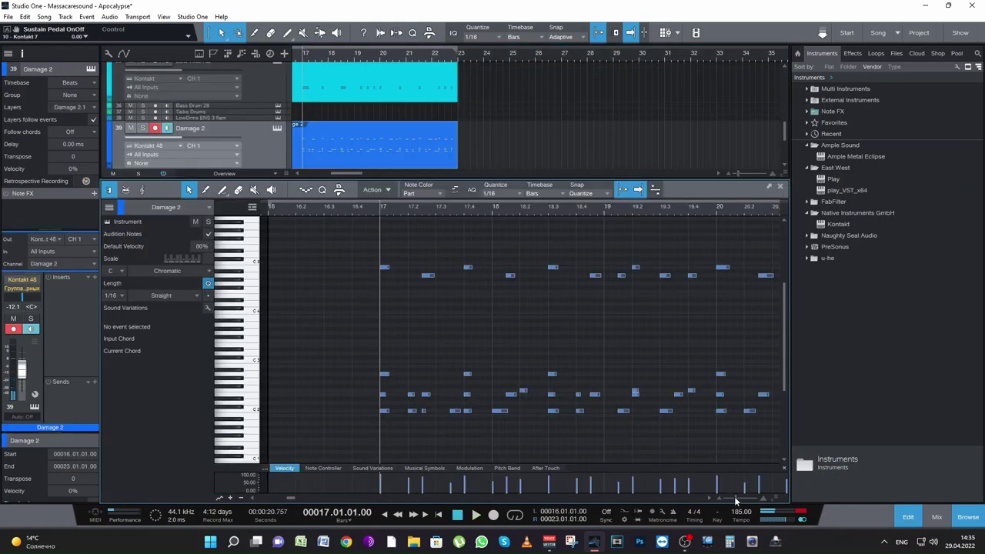
drag(734, 496, 730, 498)
drag(656, 431, 374, 248)
key(d)
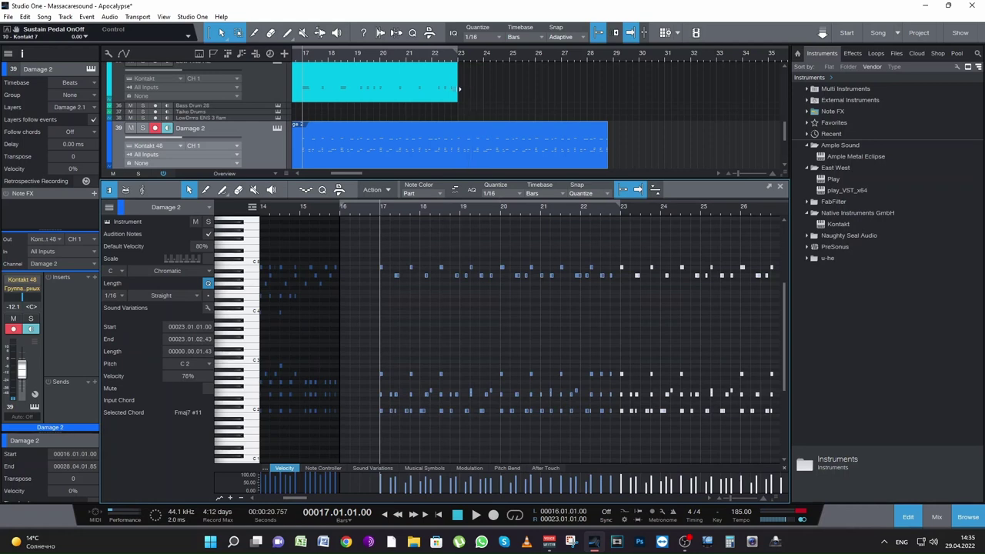
Duplicate the Low Hits HZ notes from bars 17–22 to start at bar 23 and play the passage from bar 17
click(443, 91)
scroll(630, 415, down, 3)
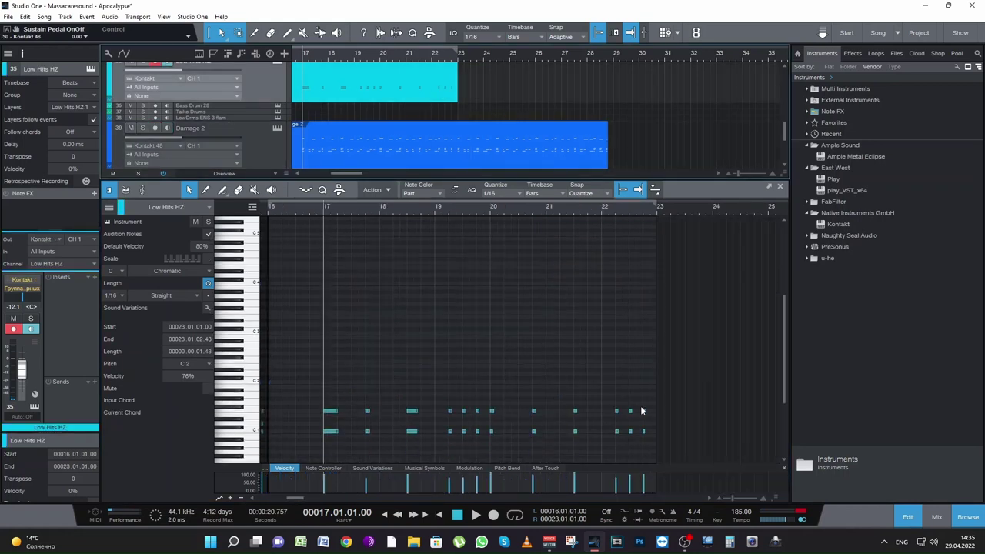
drag(680, 437, 322, 340)
key(d)
key(space)
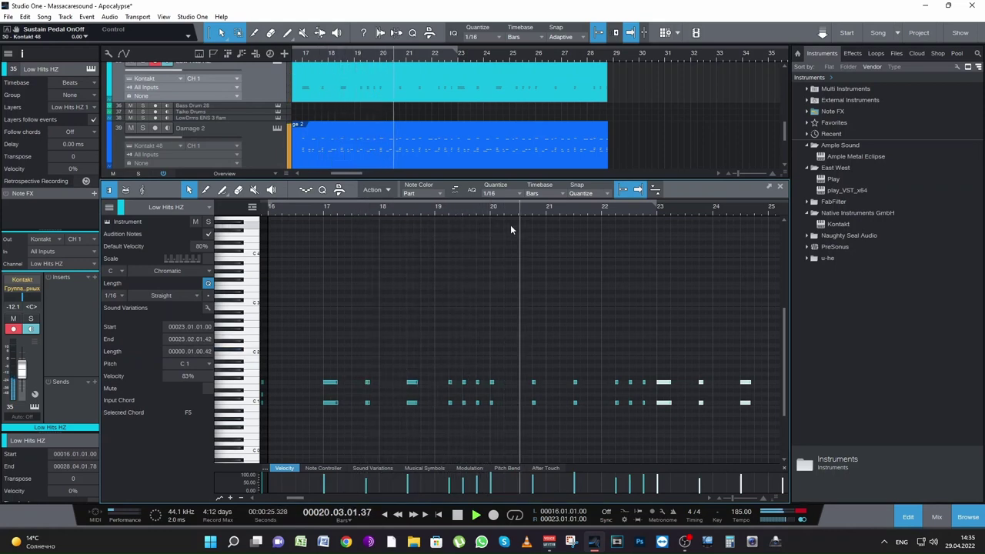
Follow the playback in the Damage 2 note view and replay the duplicated pattern from bar 26
click(458, 157)
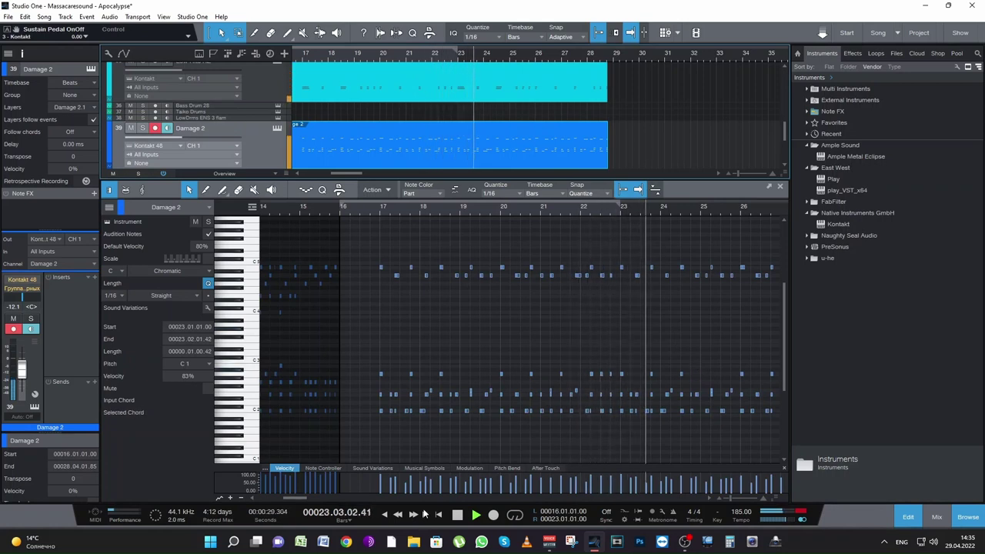
drag(300, 498, 307, 500)
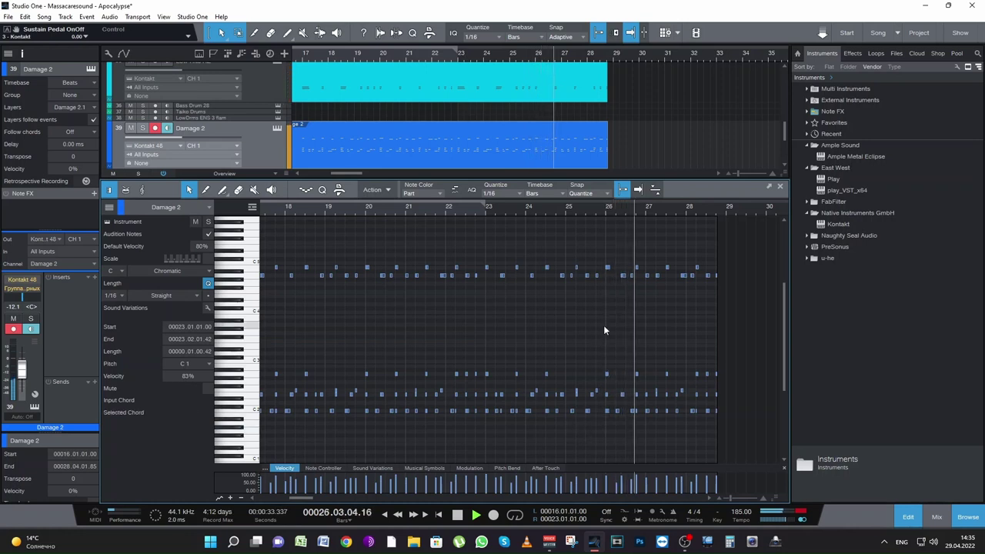
click(607, 207)
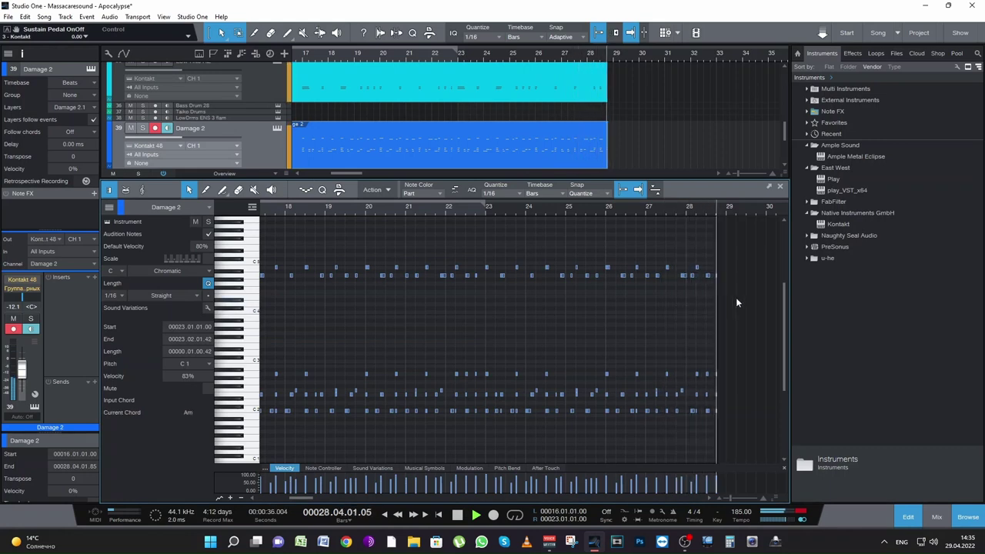
key(space)
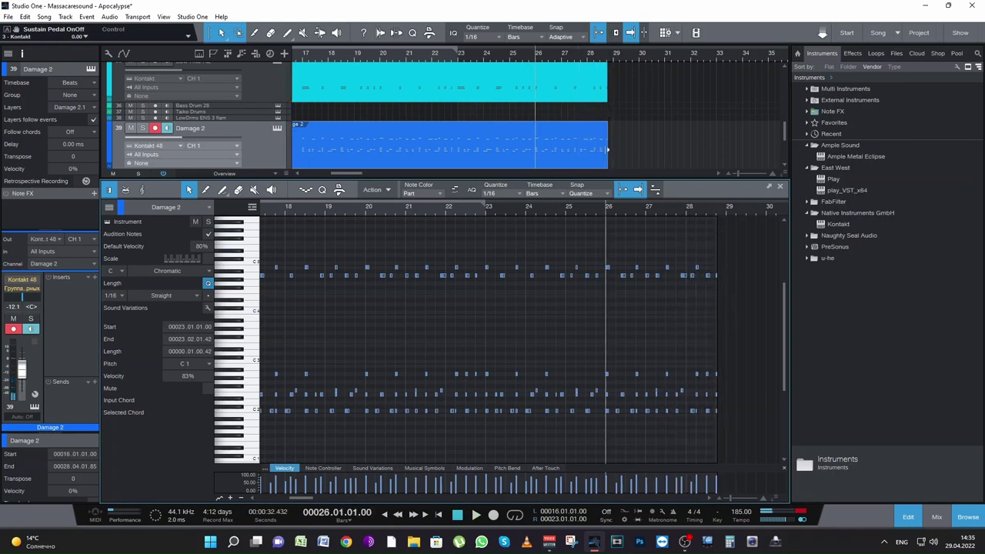
Extend the Damage 2 and Low Hits HZ parts to end at 29.01.01.00, save the song, and close the note editor
drag(607, 149, 613, 151)
drag(607, 94, 614, 97)
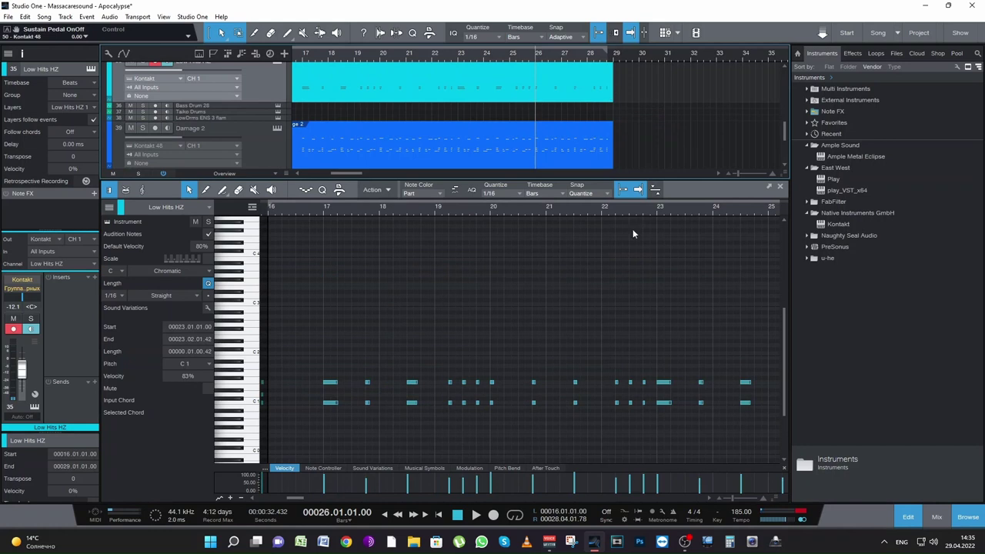
key(ctrl+s)
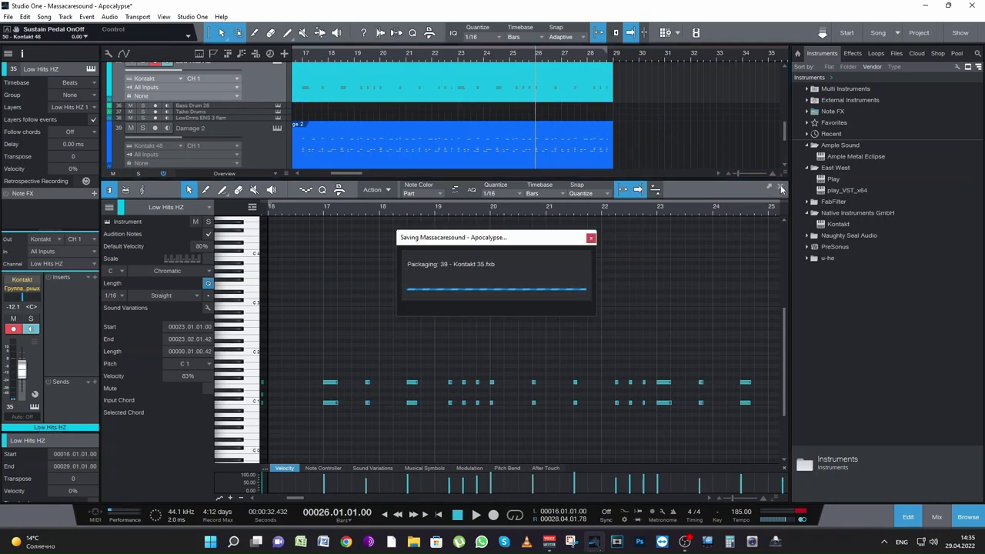
click(781, 187)
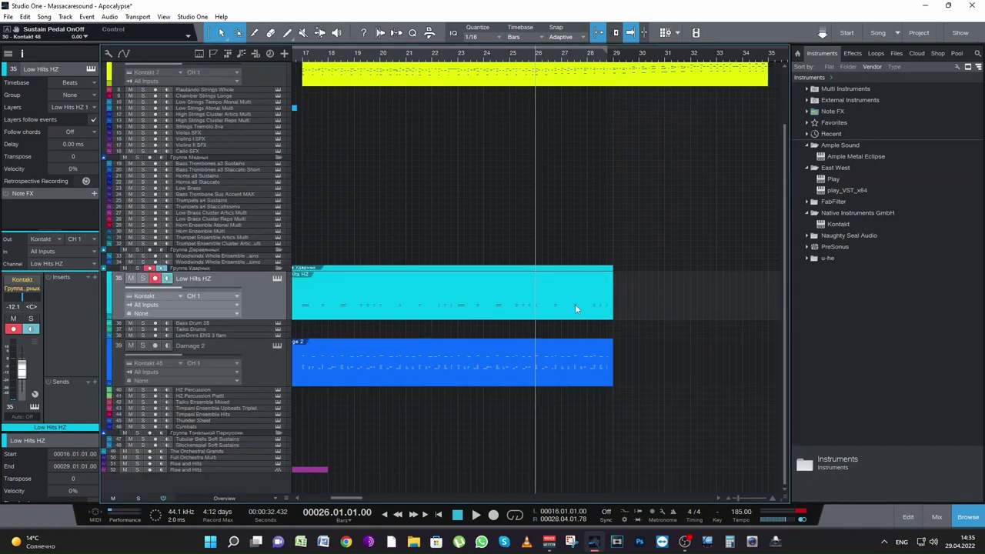
Trim the start of the Damage 2 and Low Hits HZ parts to 17.01.01.00 in the arrangement
drag(737, 500, 714, 493)
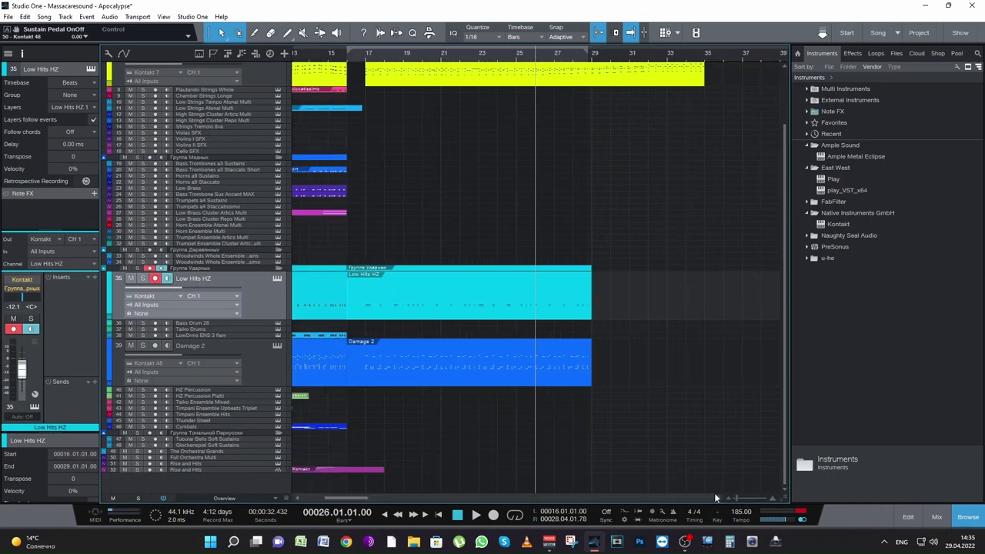
click(357, 368)
drag(347, 373, 361, 375)
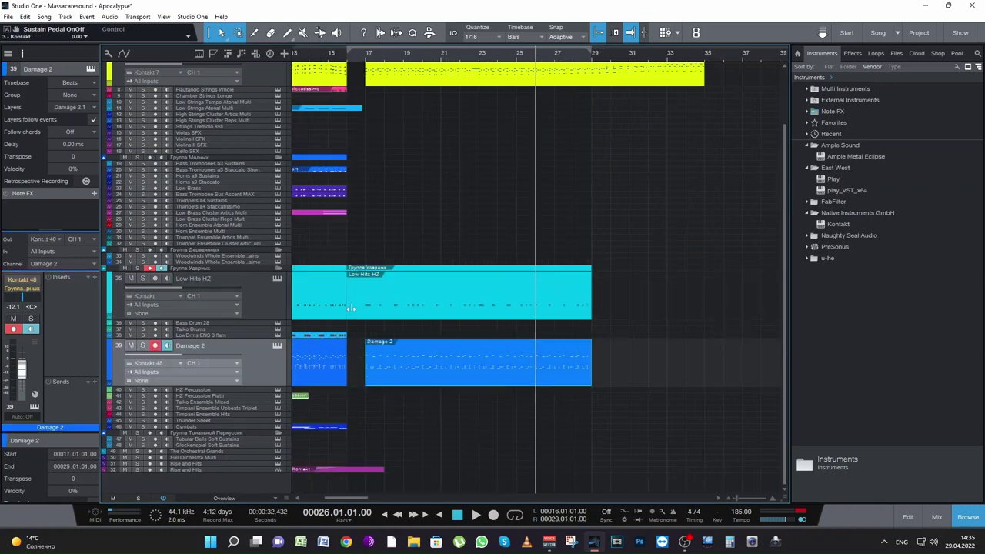
drag(348, 300, 363, 300)
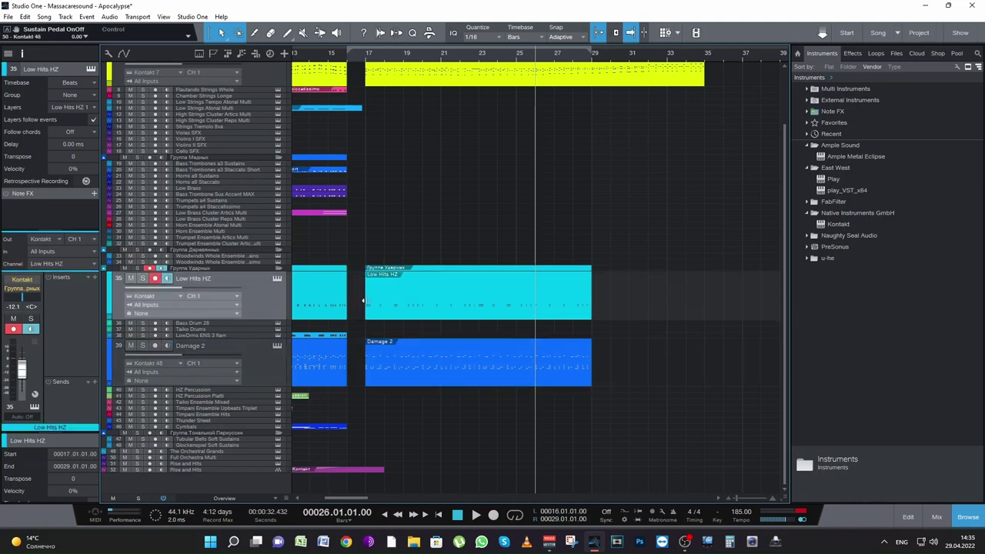
Enlarge the Strings Low/Mid/High Spiccatissimo track in the arrangement and select the Bass Trombones a3 Sustains track
scroll(446, 223, up, 3)
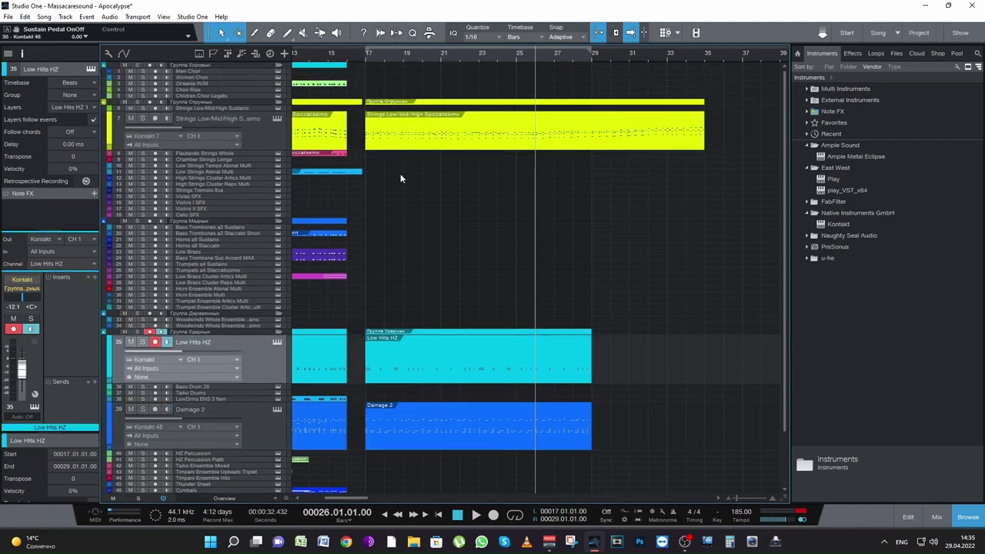
click(363, 54)
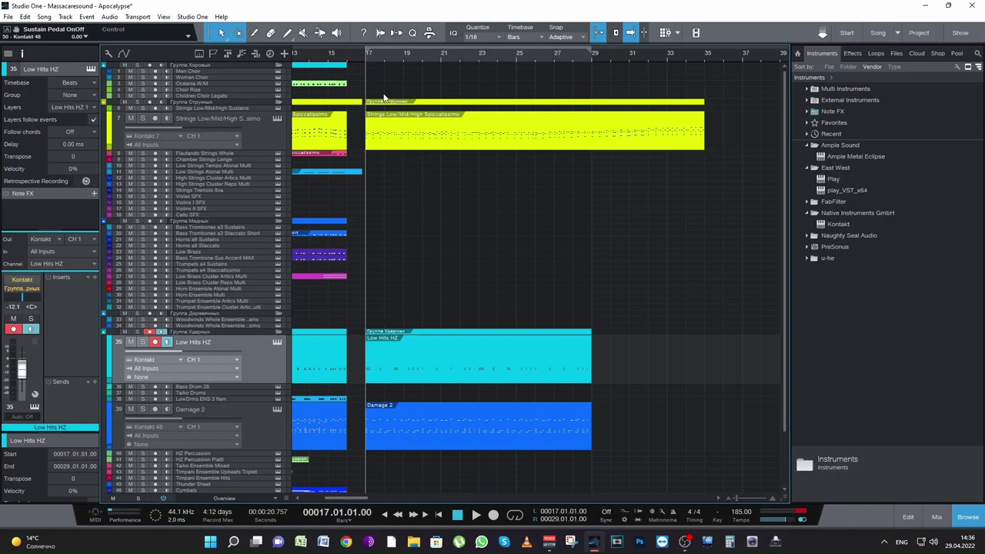
drag(264, 148, 277, 174)
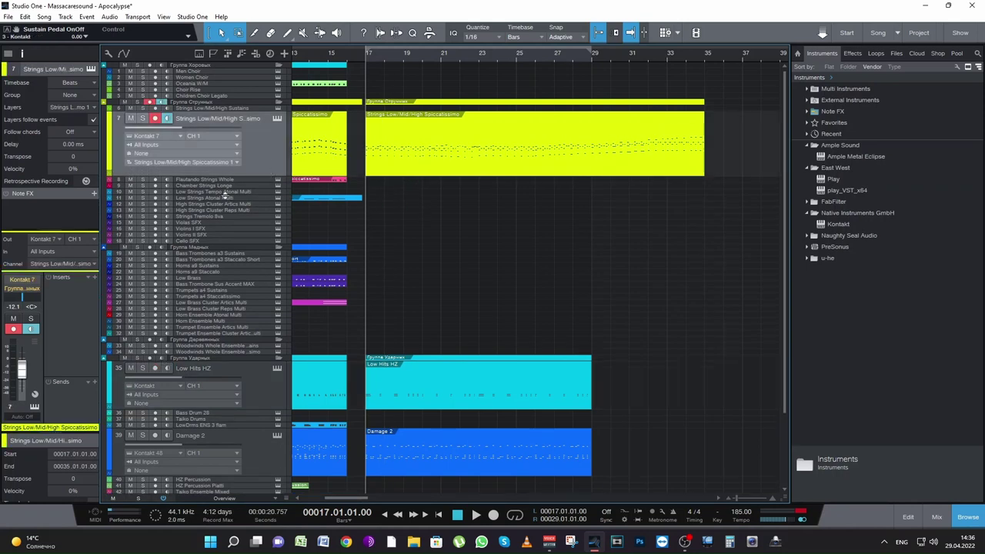
click(230, 253)
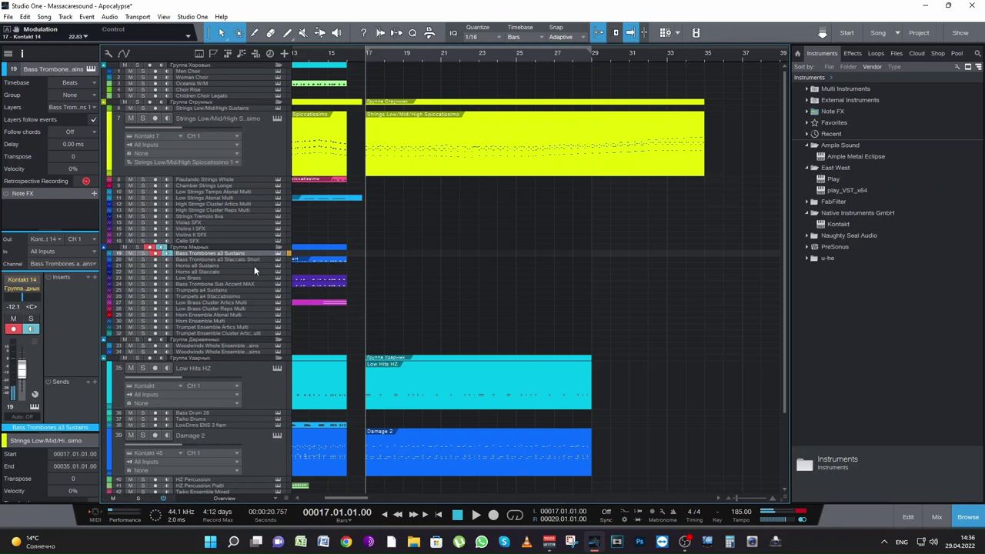
Play the arrangement from bar 16 with the Bass Trombones a3 Sustains track armed, then stop playback
click(347, 54)
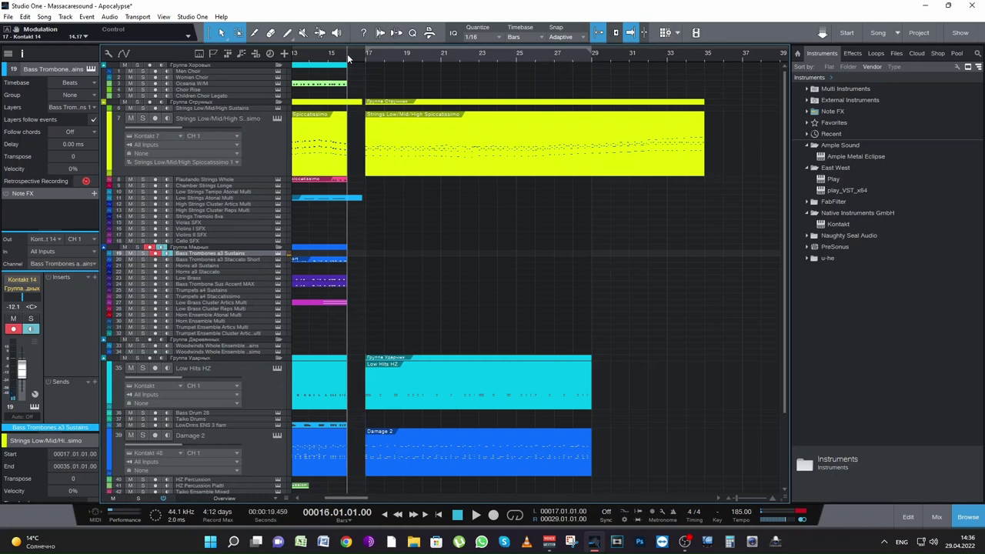
key(space)
key(space)
key(space)
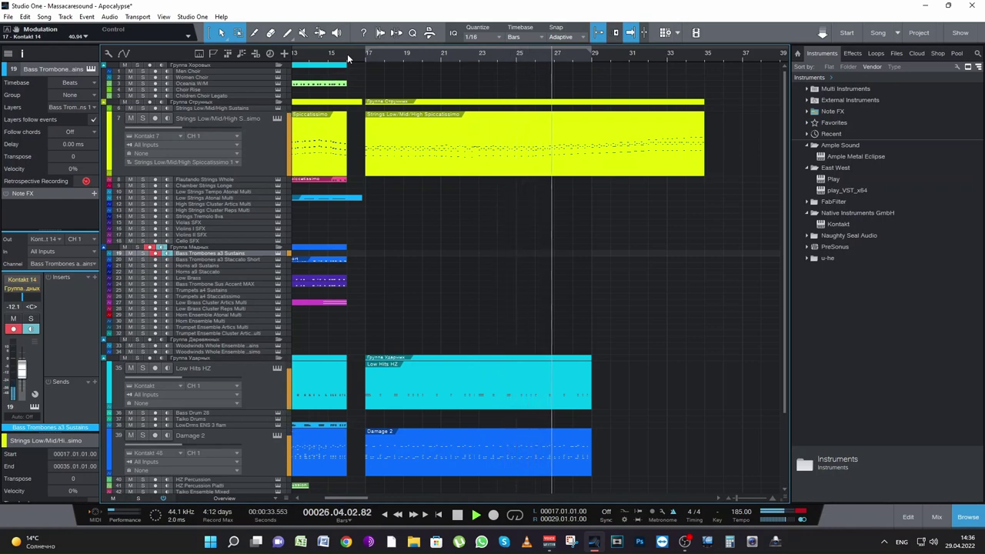
key(space)
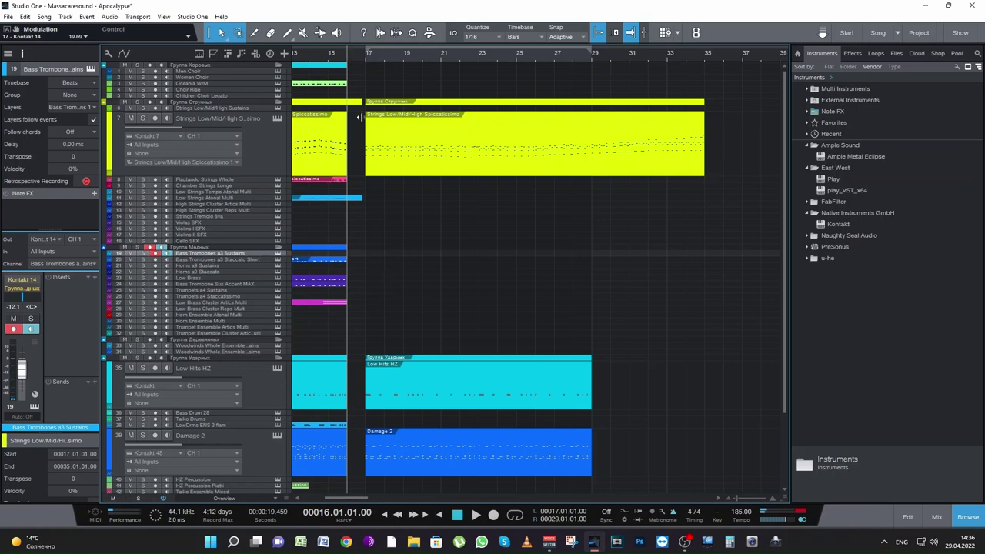
Create an empty part on the Bass Trombones a3 Sustains track from bar 17 to bar 29 and open it for note editing
click(365, 54)
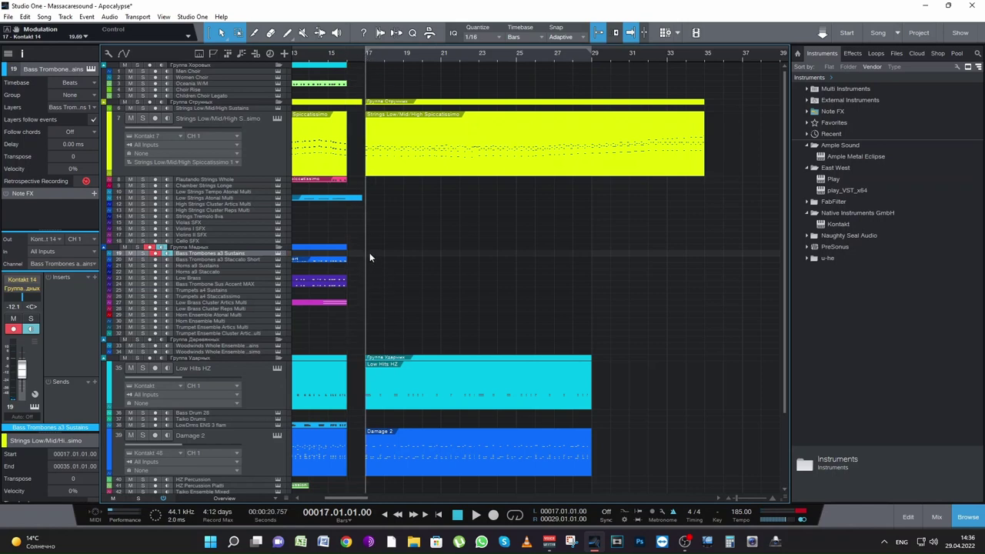
key(ctrl+v)
double_click(397, 253)
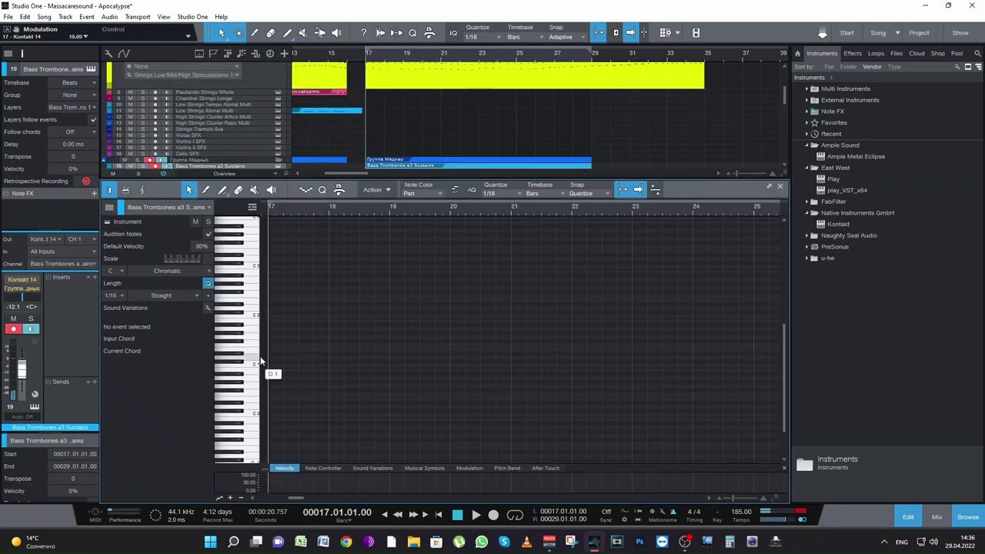
Draw an E1 note at bar 17 lasting one bar and two beats, and duplicate it as D#1 at 18.03.01.00
drag(271, 349, 390, 351)
key(space)
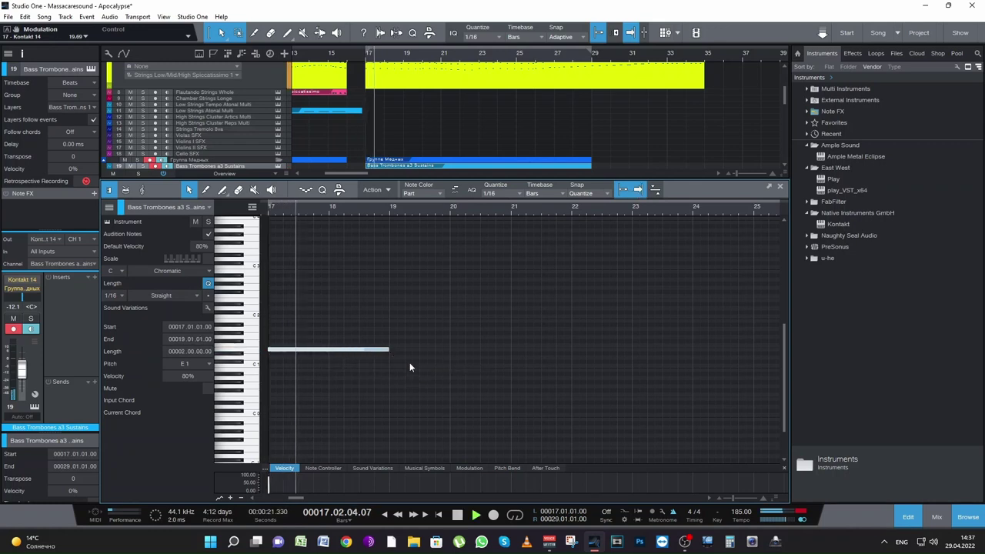
key(space)
mouse_move(389, 350)
mouse_down()
mouse_move(358, 355)
mouse_move(377, 359)
mouse_up()
key(d)
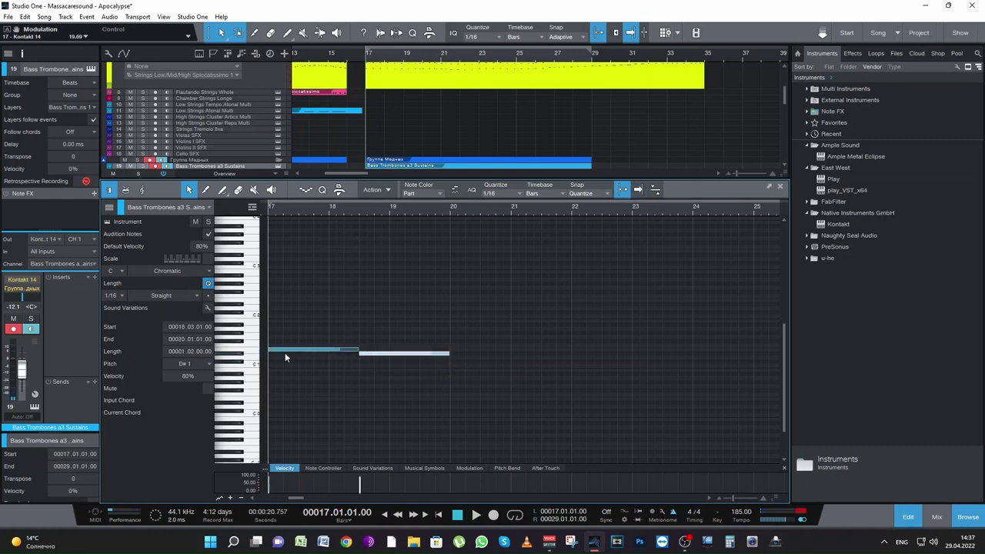
Stack copies above the E1 and D#1 notes to form E minor and D# minor triads, and play them from bar 17
drag(284, 350, 293, 331)
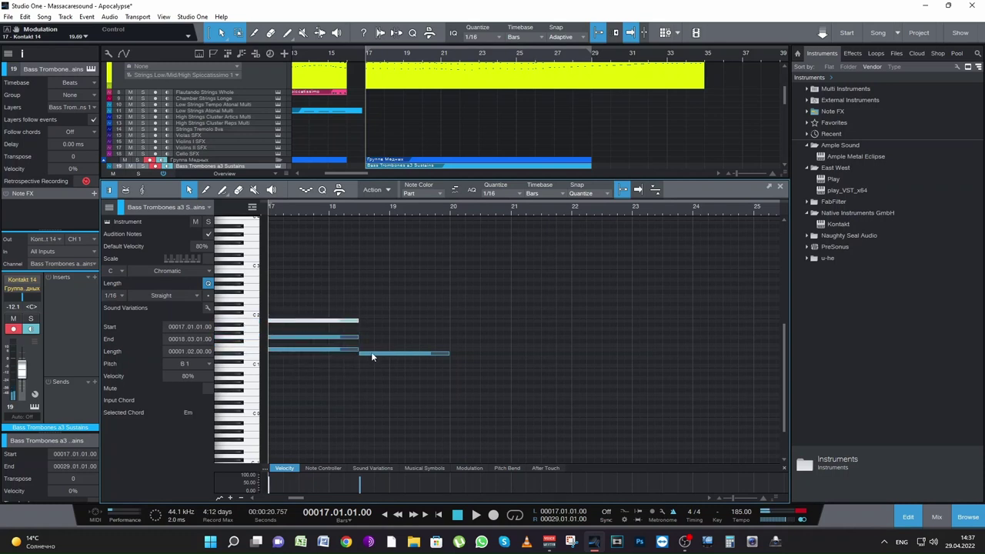
drag(371, 354, 373, 330)
key(space)
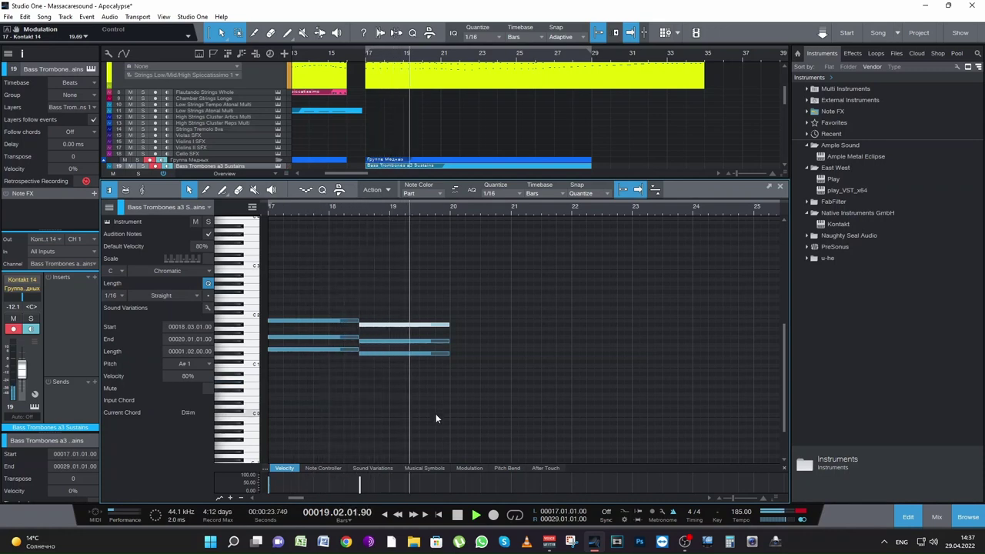
key(space)
Duplicate the D# minor chord, move the copy to 20.01.01.00 as an E minor chord, and audition it from bar 20
drag(482, 382, 425, 320)
key(d)
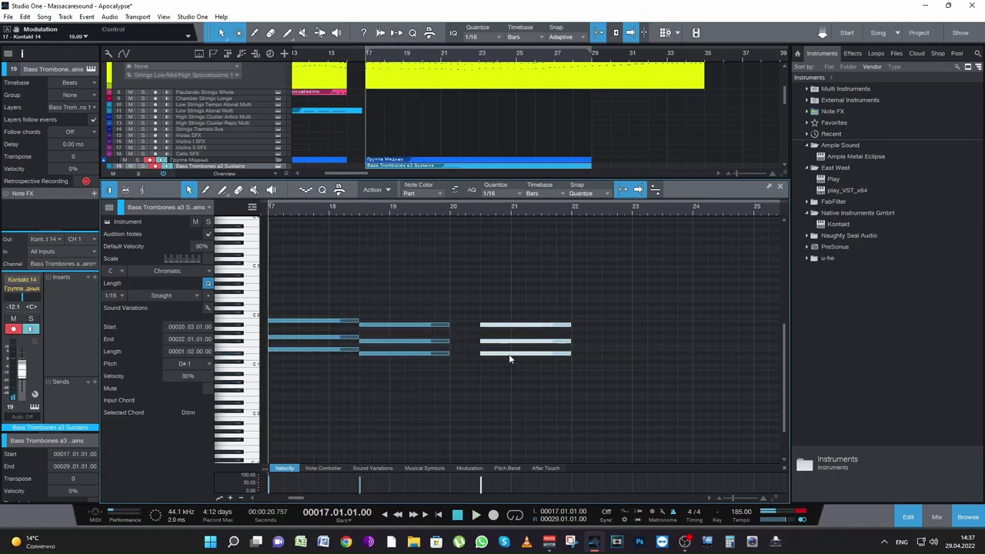
drag(509, 354, 477, 353)
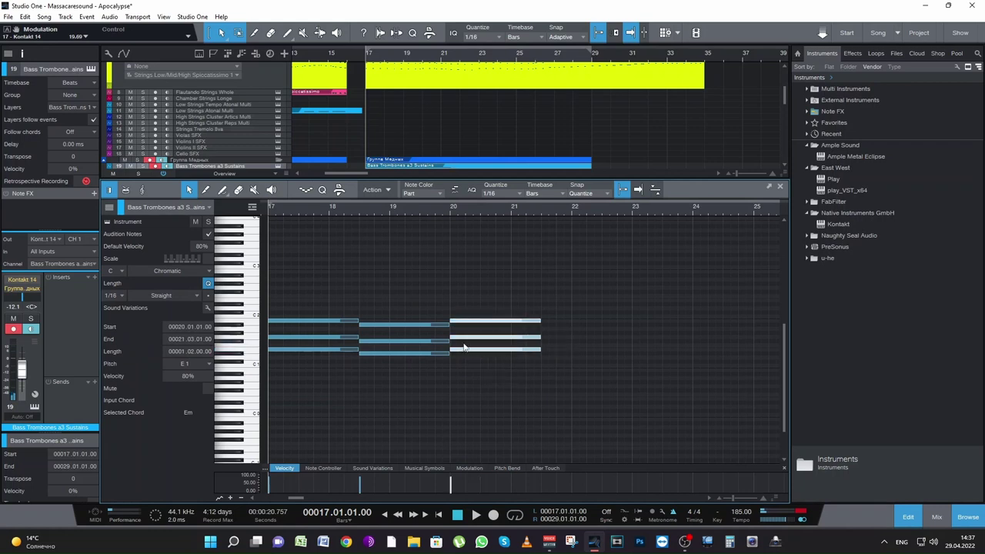
click(463, 344)
click(449, 209)
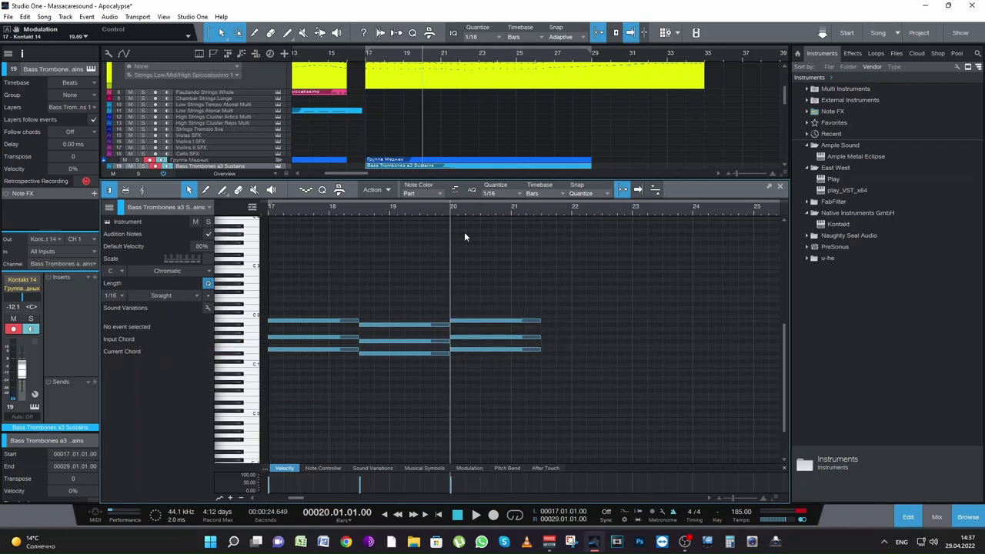
key(space)
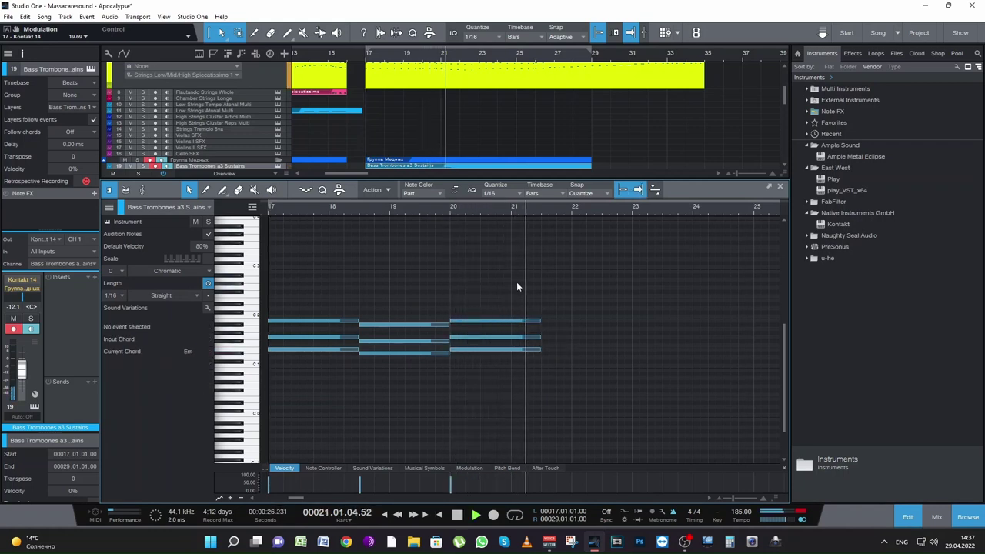
key(space)
Shorten the E minor chord at bar 20 to three beats, auditioning it from bar 20
drag(564, 367, 527, 346)
key(space)
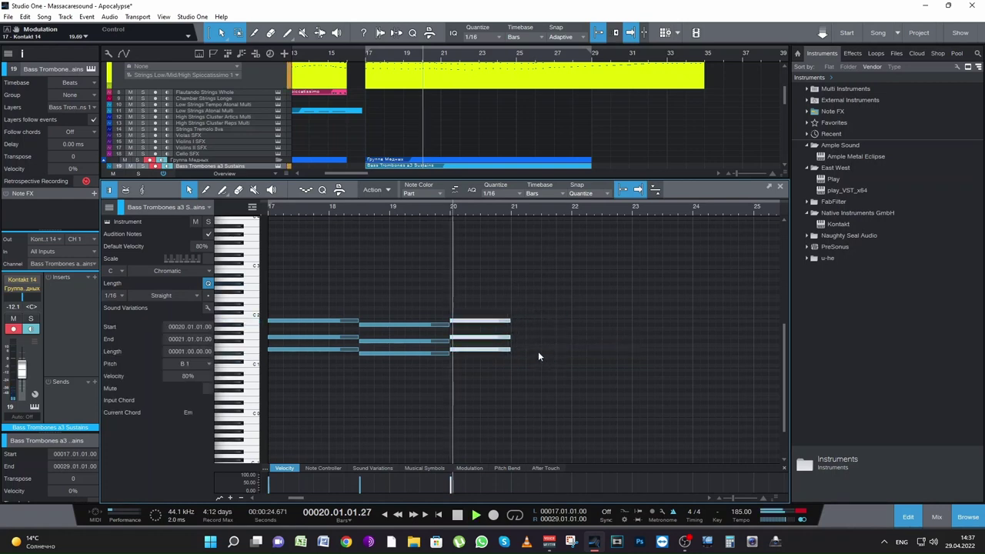
key(space)
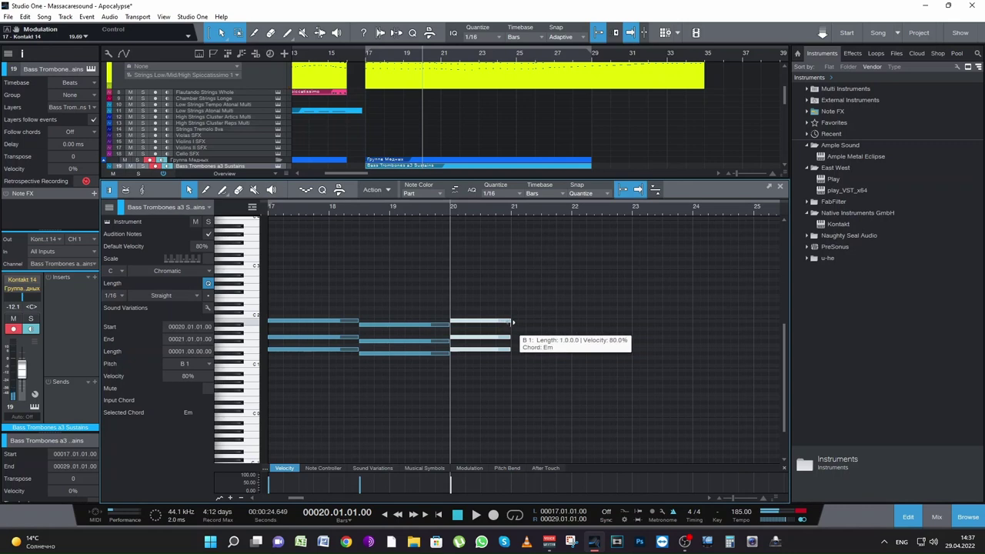
drag(509, 322, 496, 323)
Duplicate the three-beat E minor chord, place the copy directly after it as a D# minor chord, and play the passage
key(d)
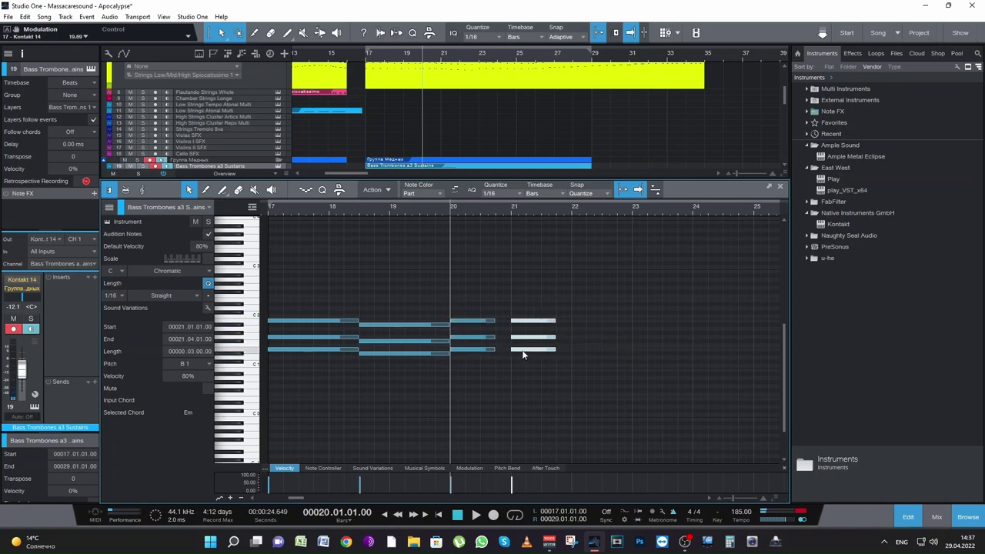
drag(522, 355, 527, 321)
key(space)
key(space)
Duplicate the three-beat D# minor chord to 21.03.01.00 as a D minor chord and set the playback position there
key(d)
drag(569, 353, 543, 360)
click(542, 210)
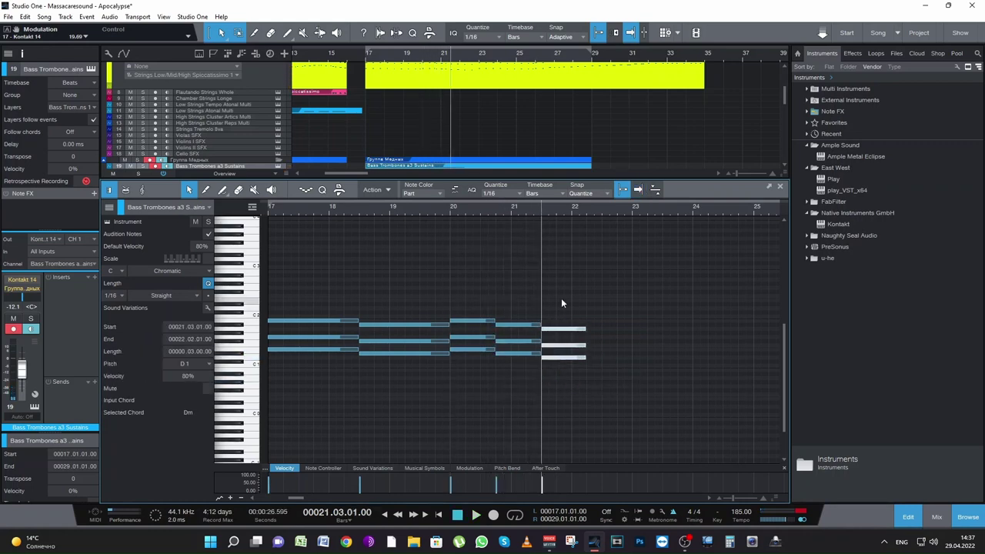
Try raising the middle note of the D minor chord at 21.03.01.00 to F#1 and audition the chord
click(554, 344)
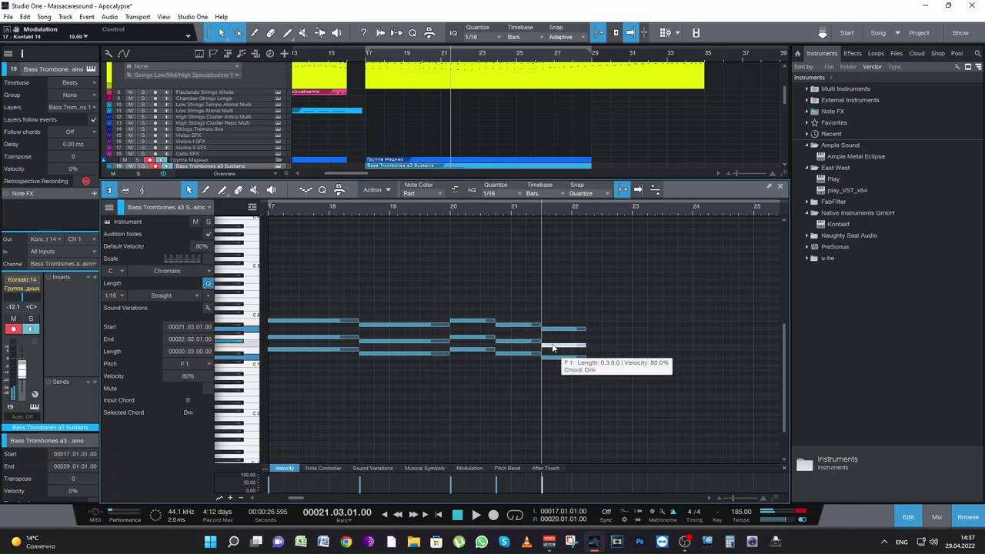
key(Up)
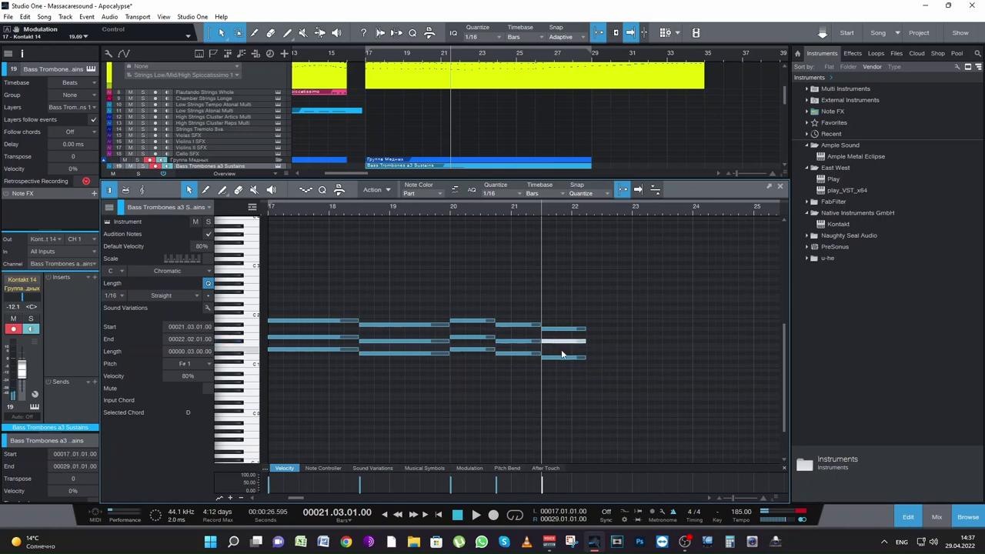
key(space)
key(space)
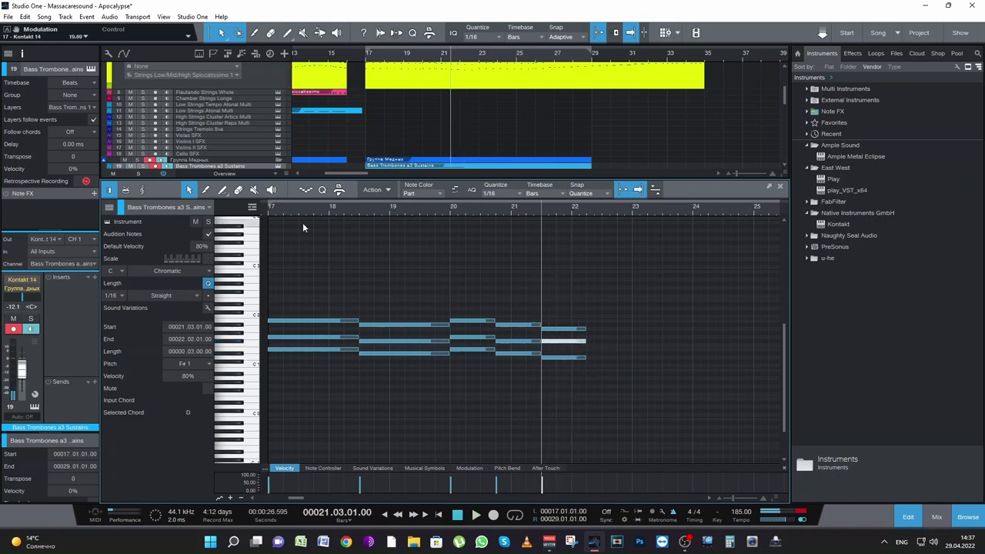
Solo the Bass Trombones a3 Sustains and Strings Low/Mid/High Spiccatissimo tracks and audition them together
click(141, 167)
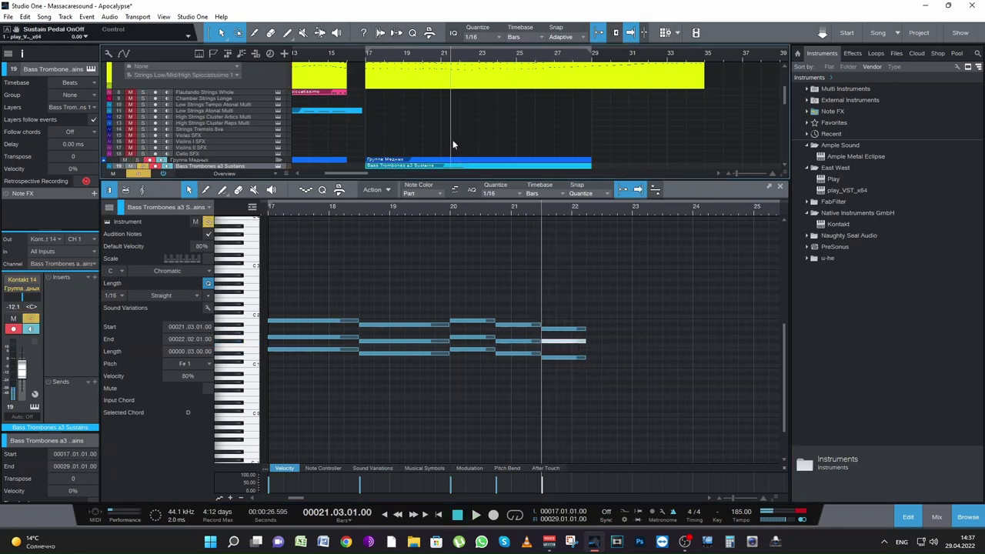
scroll(199, 91, up, 2)
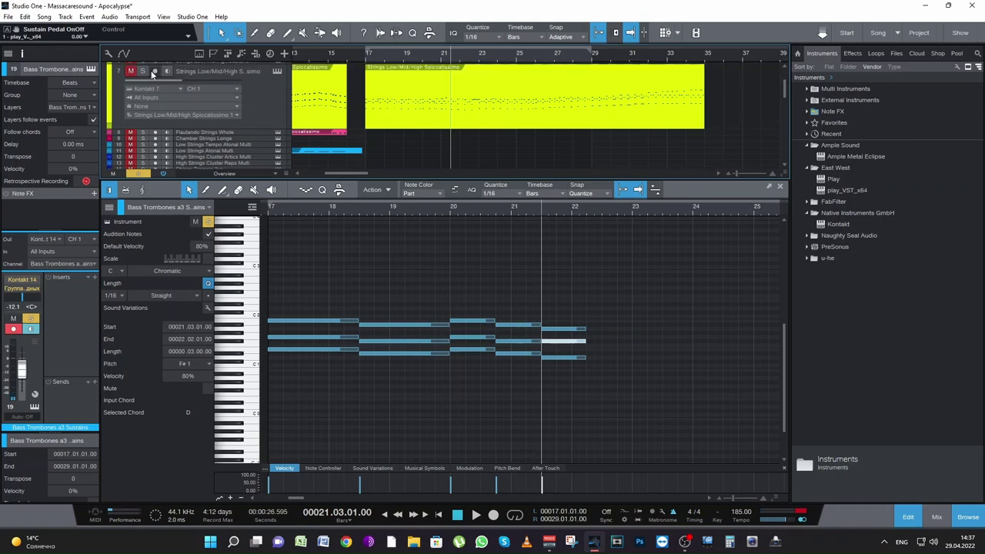
key(space)
key(space)
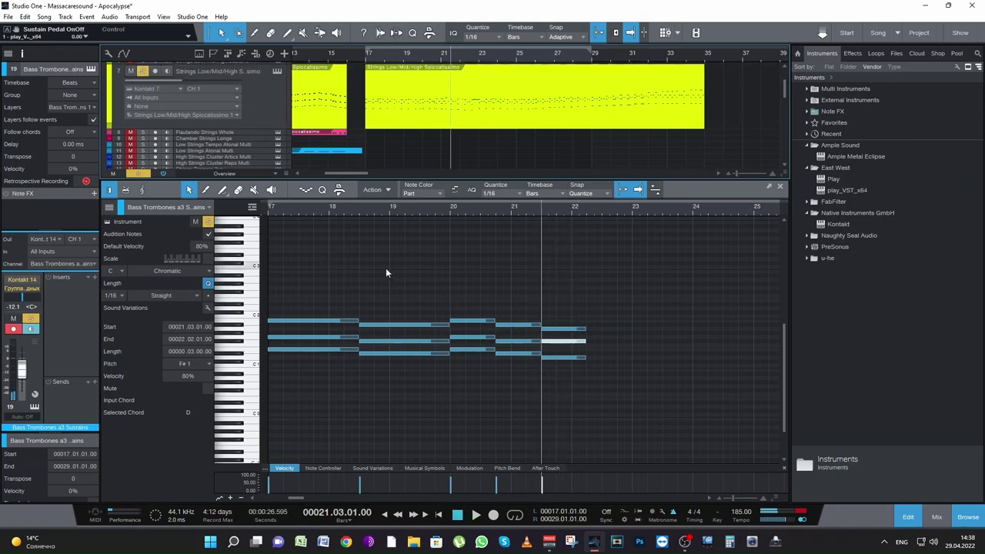
Show the trombones' modulation curve, add a point at bar 17 at about 76, and enlarge the curve area
click(471, 467)
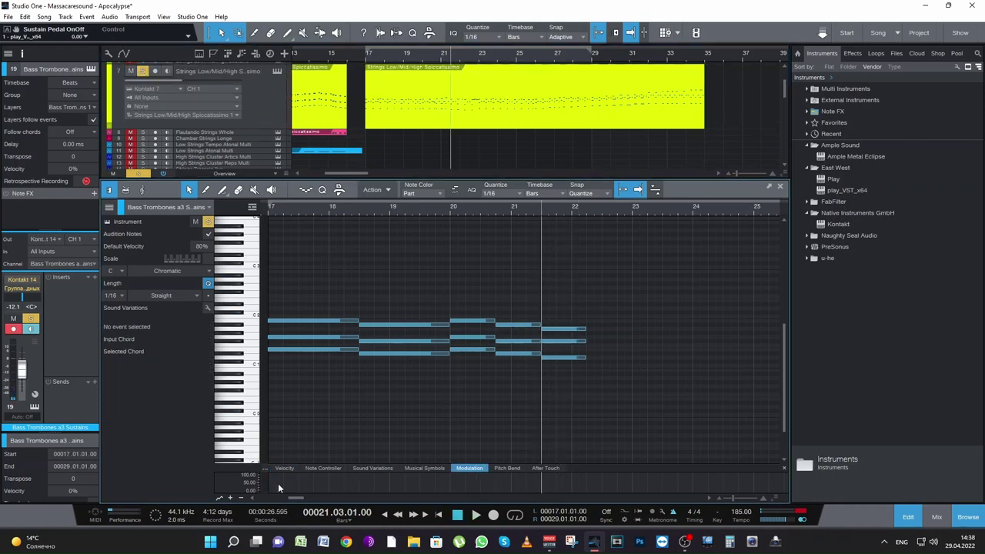
click(283, 486)
drag(274, 485, 270, 478)
key(space)
key(space)
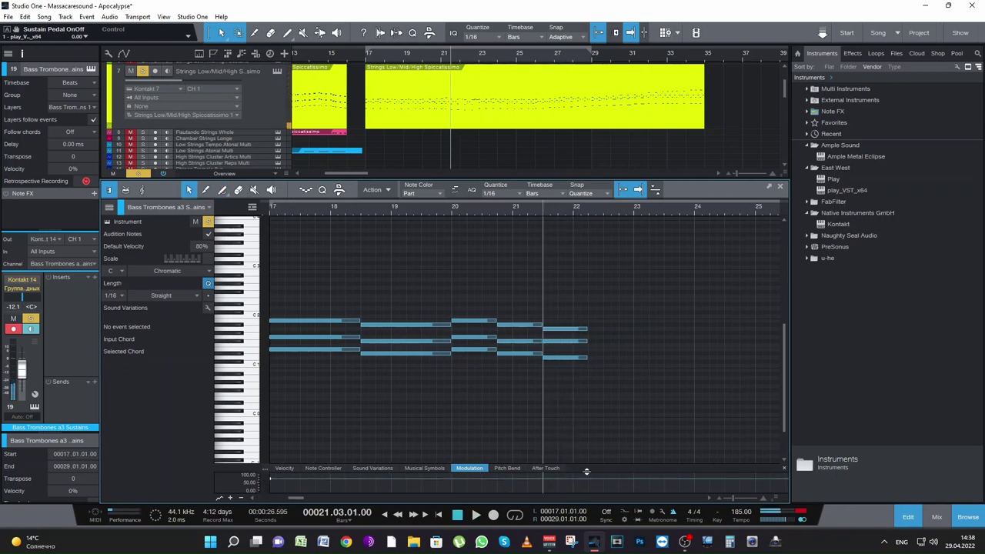
drag(539, 462, 580, 363)
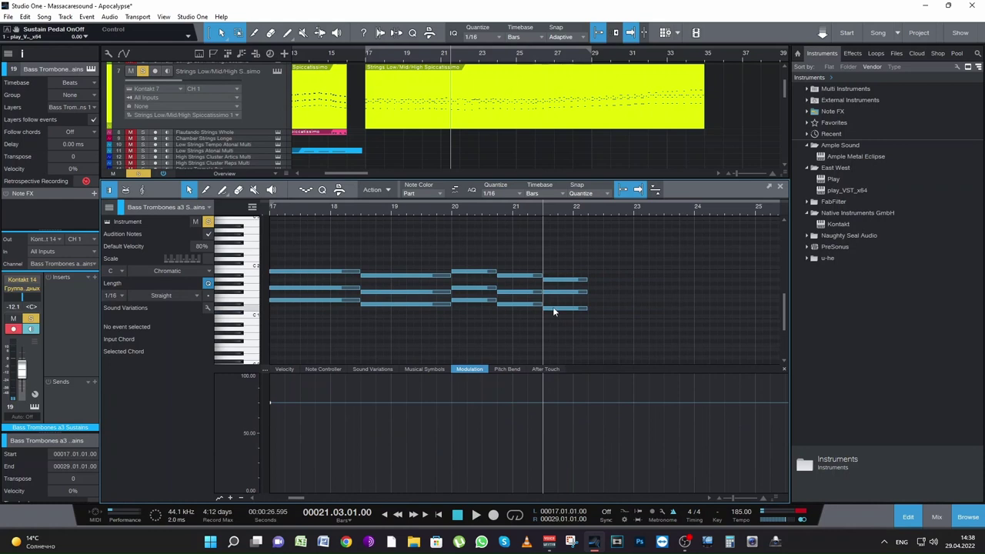
Return the middle note of the chord at 21.03.01.00 to F1 and audition the chord
drag(552, 292, 552, 296)
key(space)
key(space)
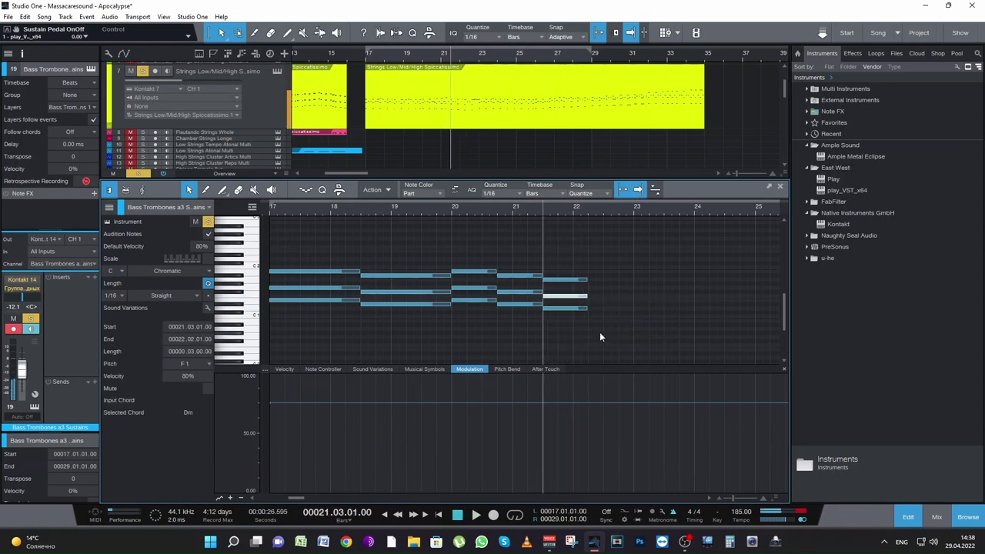
Shape the trombone modulation to rise from about 12 at bar 17 to about 40 at bar 18.3, auditioning from bar 17
click(265, 207)
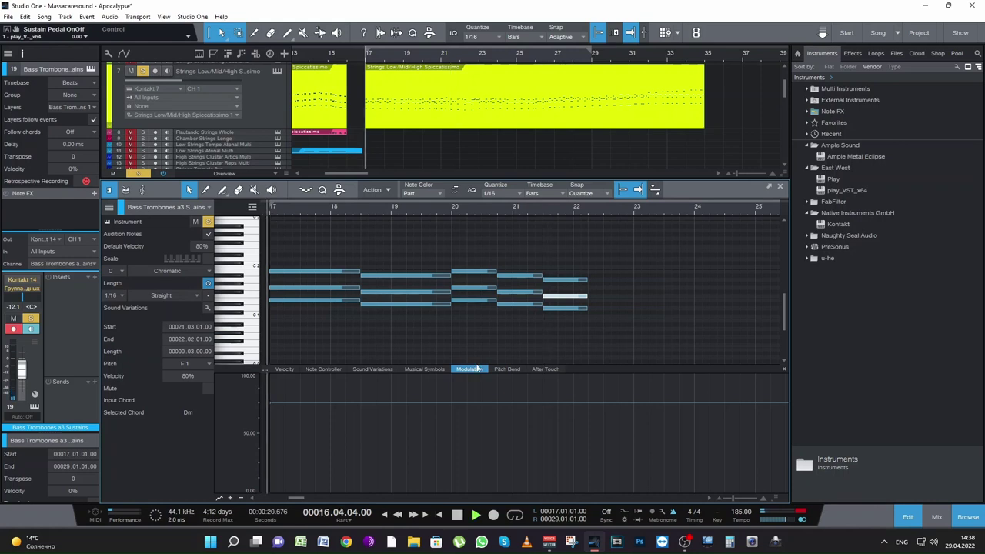
key(space)
key(space)
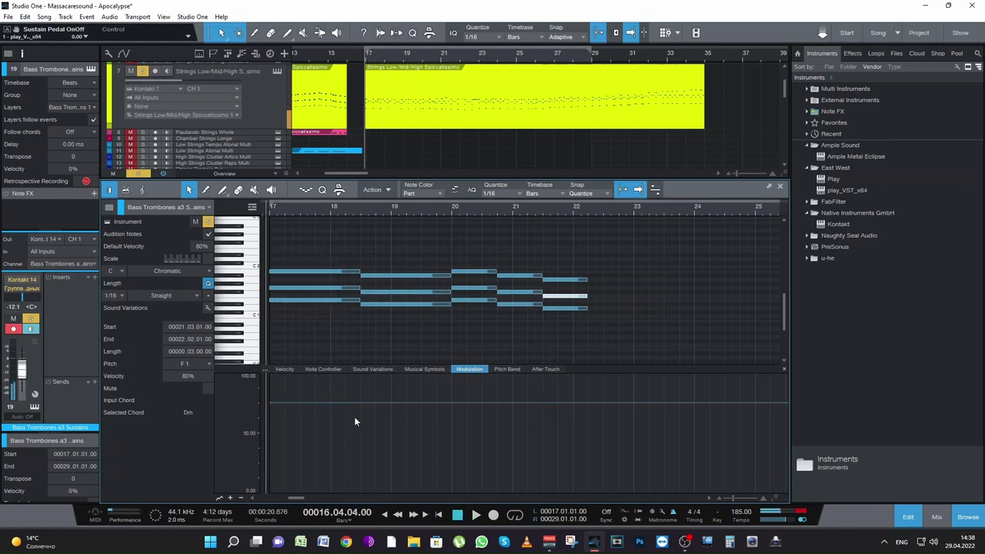
click(359, 408)
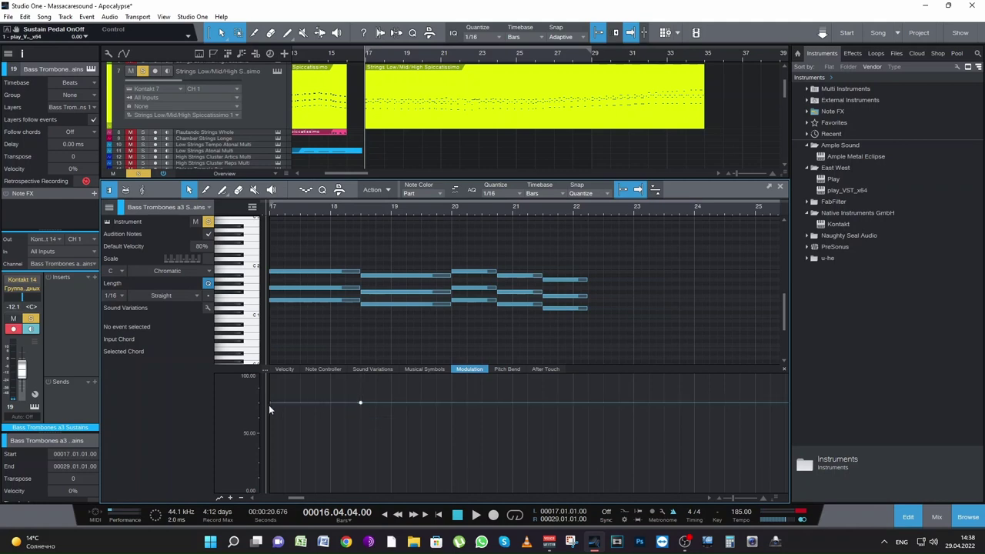
drag(271, 407, 271, 478)
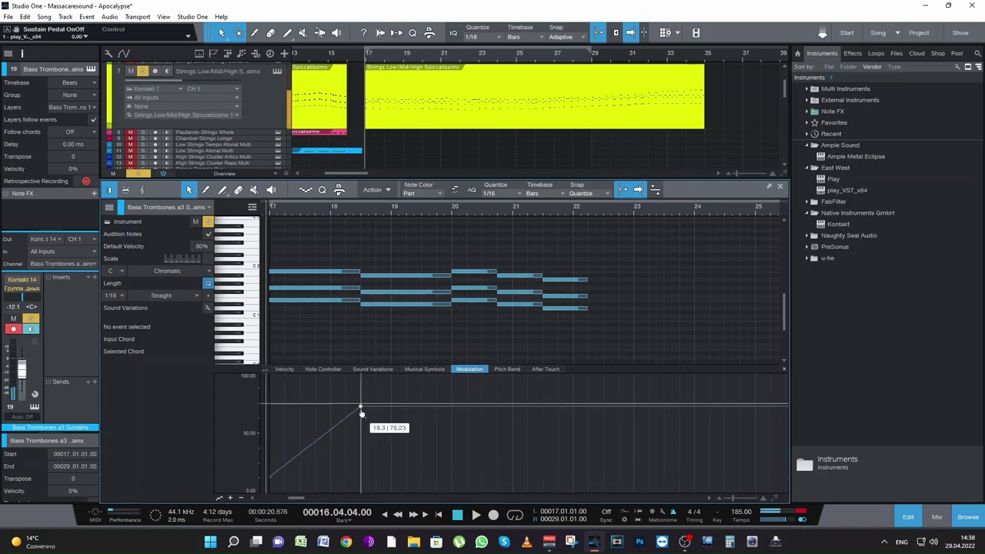
drag(360, 403, 360, 450)
key(space)
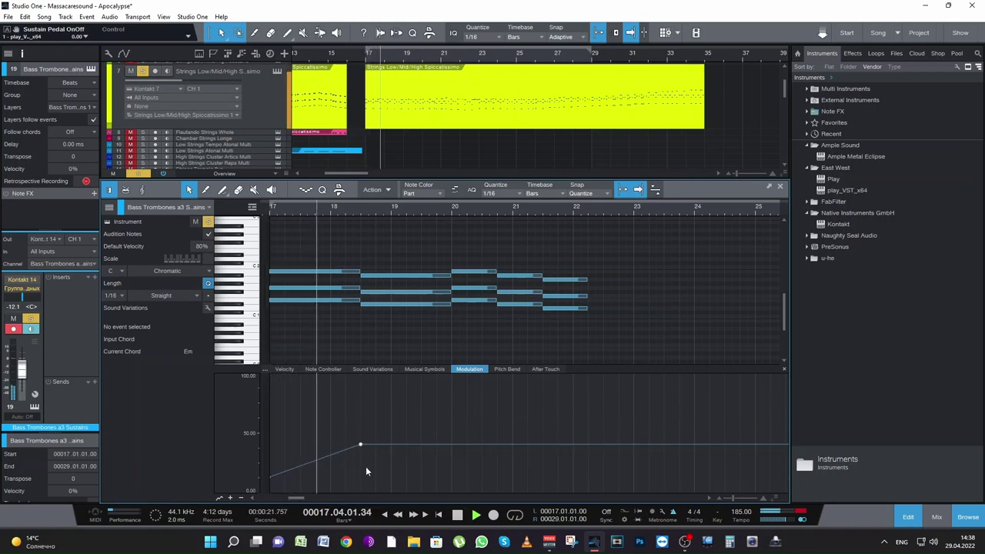
key(space)
Add a modulation point of about 19 at bar 20 so the curve falls from bar 18.3, and audition the passage
drag(452, 447, 451, 468)
key(space)
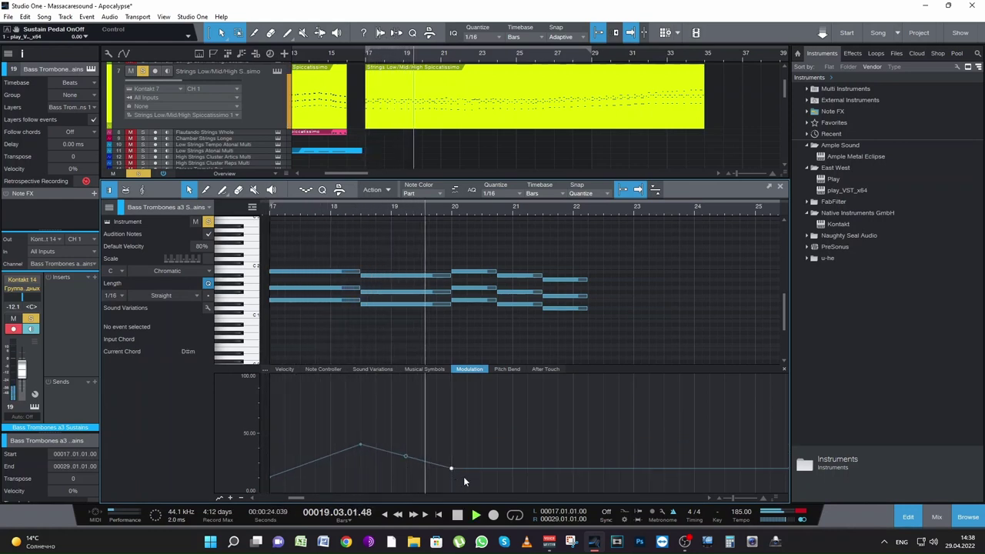
key(space)
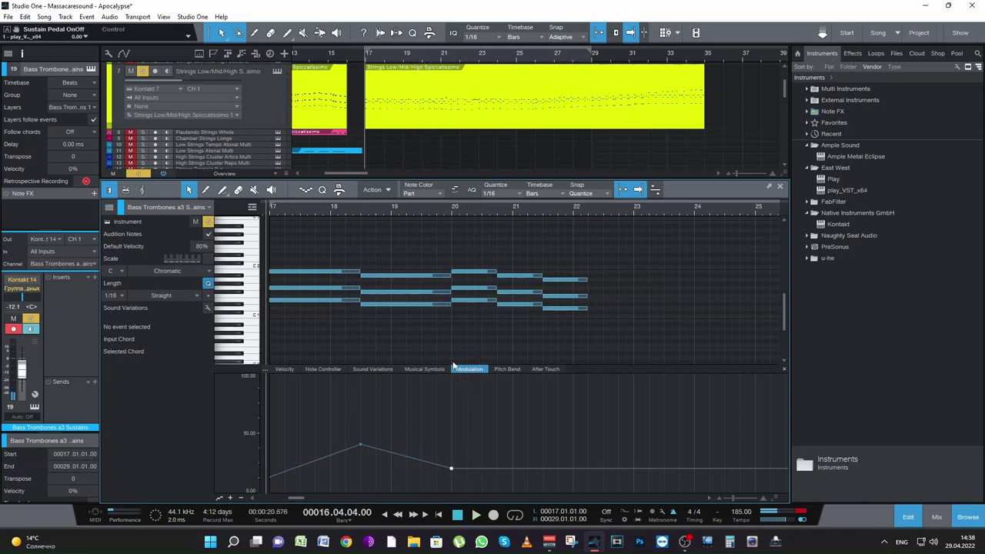
click(449, 213)
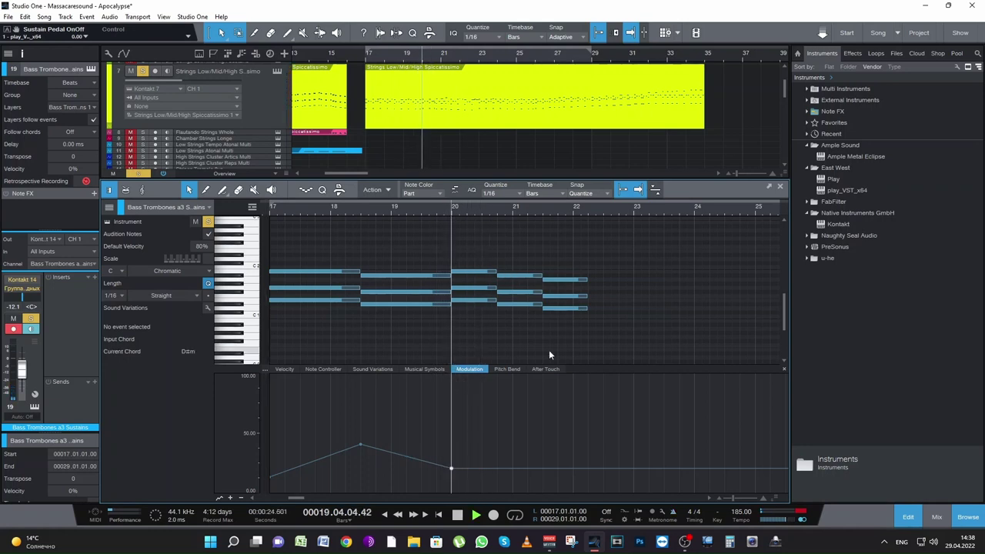
key(space)
key(space)
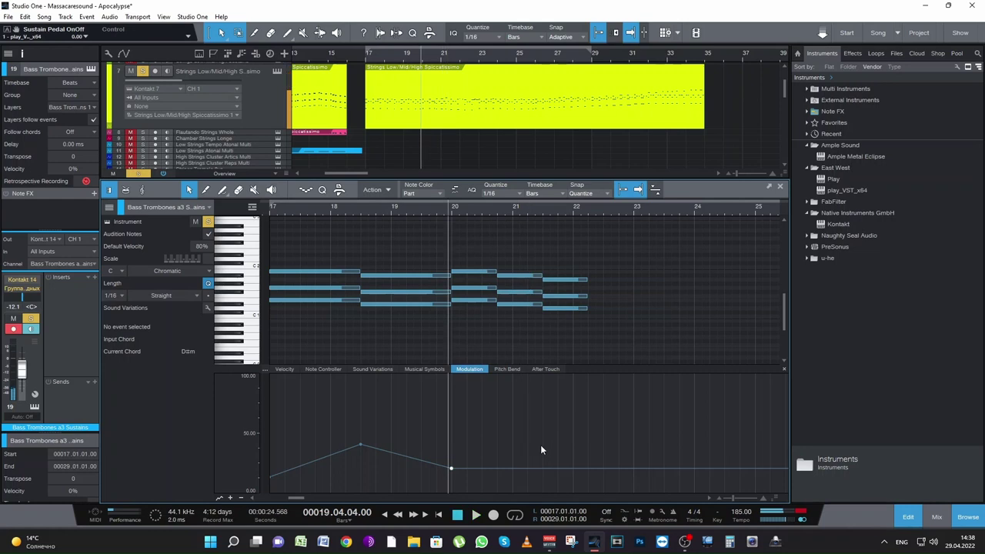
Add modulation points of about 27 at bar 20.4 and about 22 at bar 21.3, and play from bar 20
drag(515, 471, 497, 459)
key(space)
key(space)
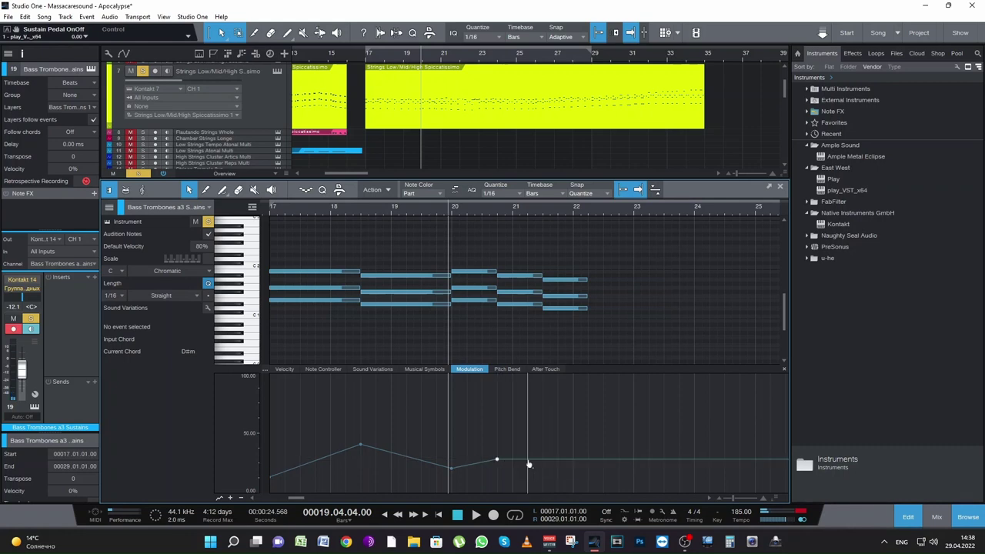
click(543, 465)
key(space)
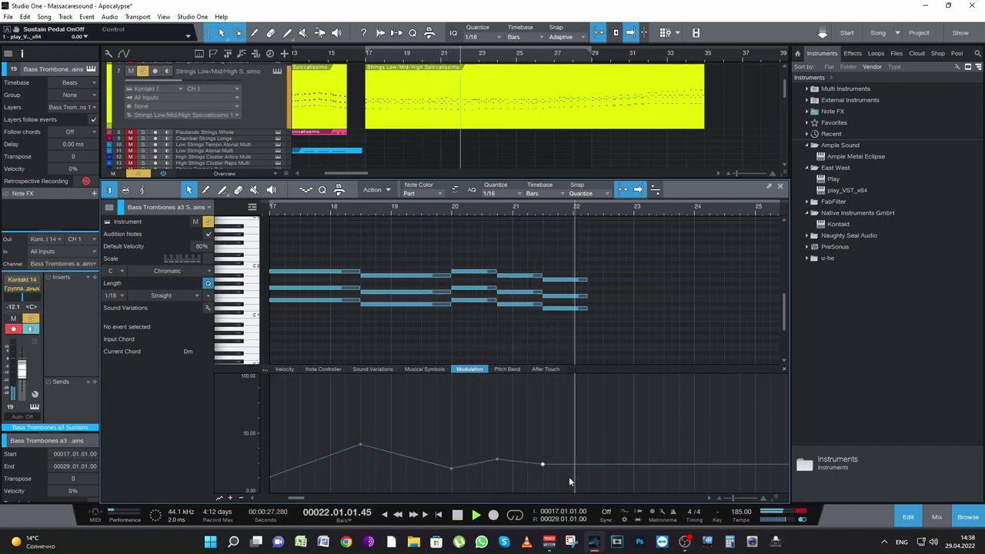
key(space)
Open the Strings Low/Mid/High Spiccatissimo part from bar 17 and examine its lowest notes while playing from bar 20
click(465, 121)
key(space)
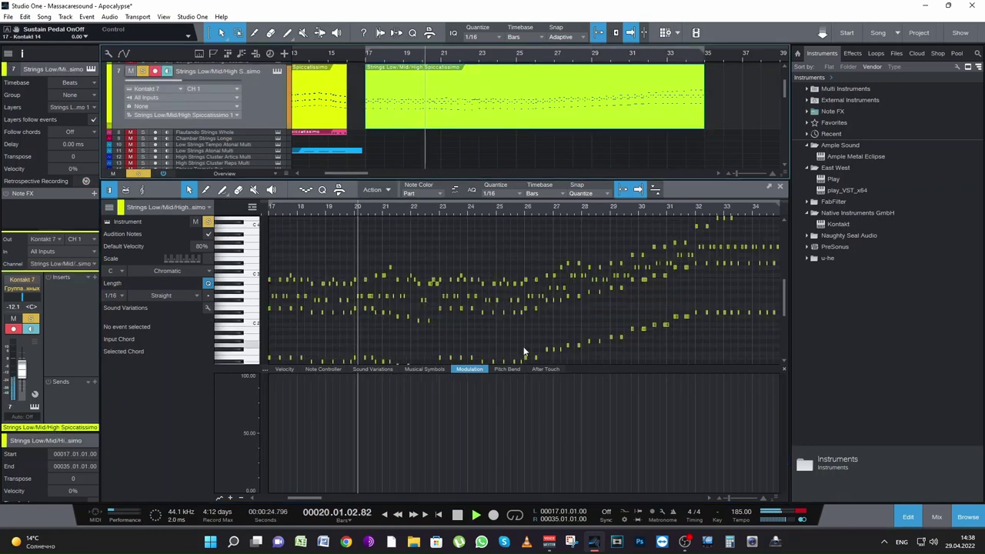
scroll(439, 295, down, 2)
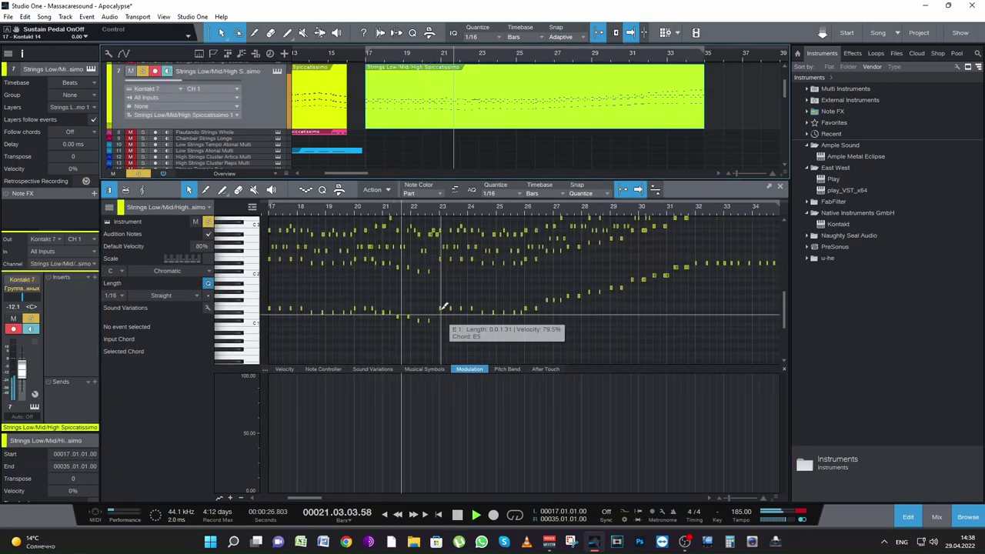
key(space)
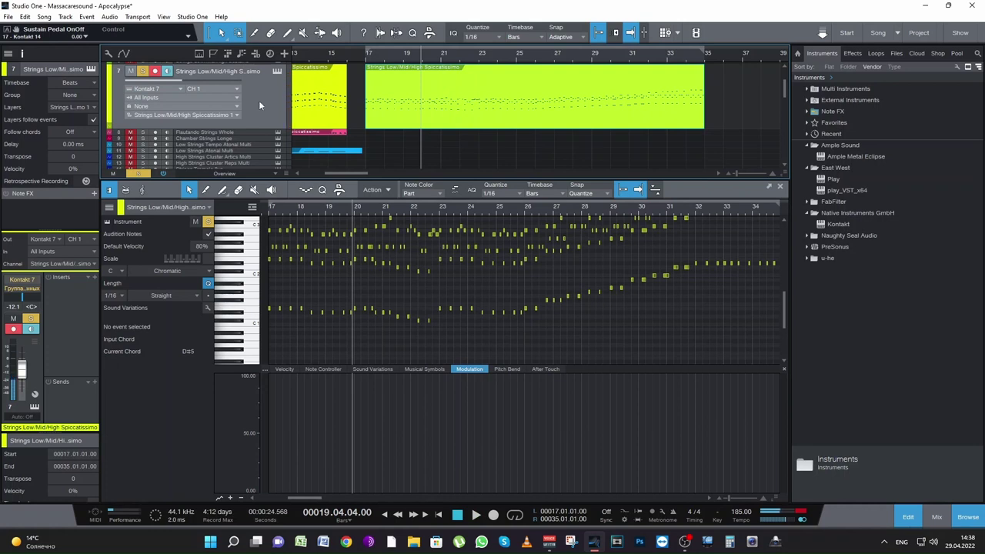
In the Bass Trombones part, duplicate the D minor chord to 22.01.01.00 as a C# minor chord and shorten the original to two beats
scroll(442, 119, down, 2)
click(451, 157)
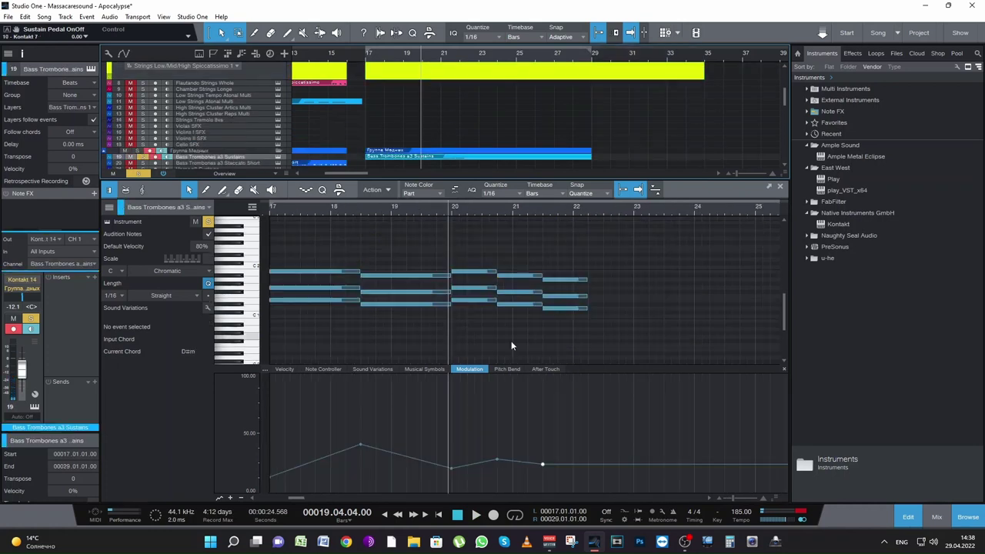
drag(551, 331, 584, 257)
key(d)
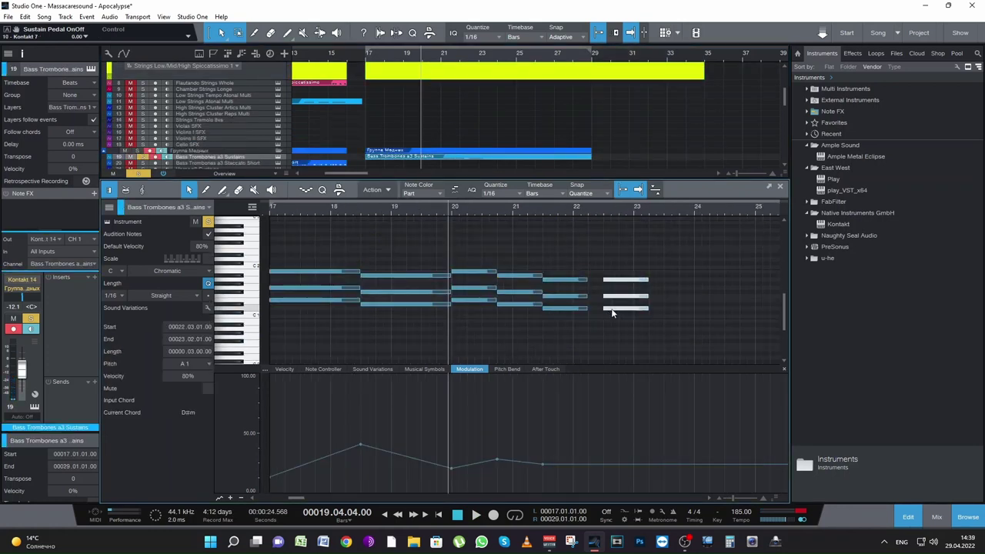
drag(612, 310, 571, 286)
key(space)
key(space)
drag(595, 320, 587, 287)
key(space)
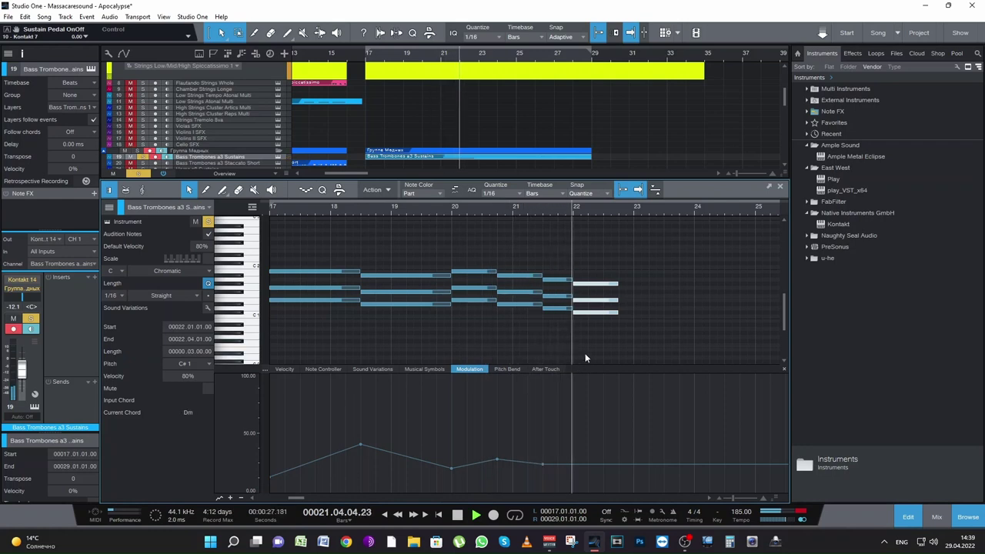
key(space)
Raise the modulation point at bar 21.3 to about 48, auditioning from just before that bar position
click(539, 209)
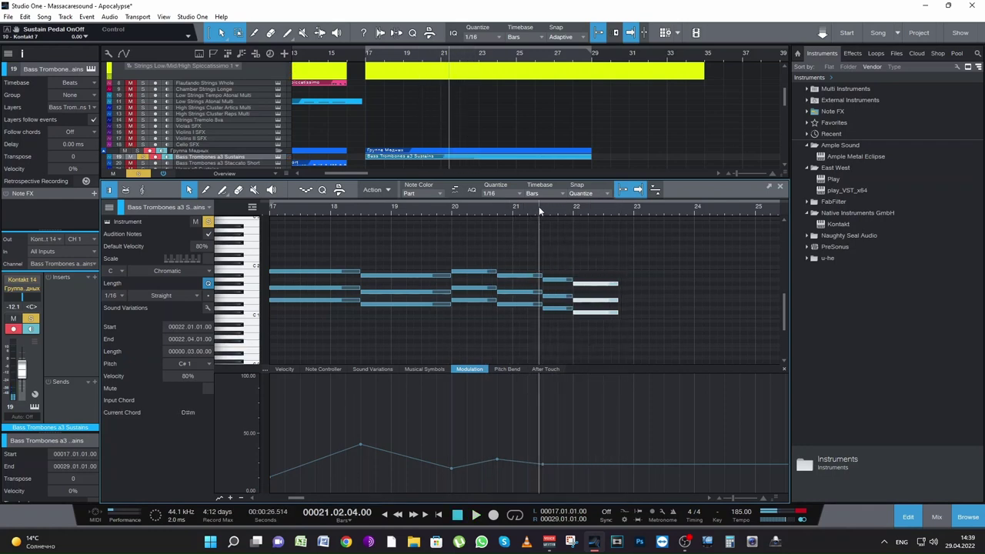
key(space)
key(space)
drag(544, 465, 543, 437)
key(space)
key(space)
key(space)
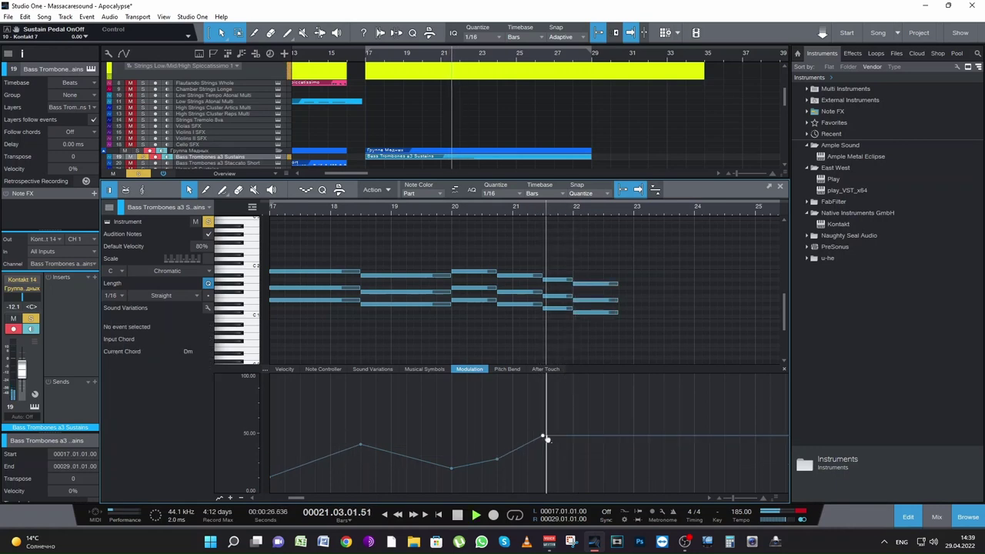
key(space)
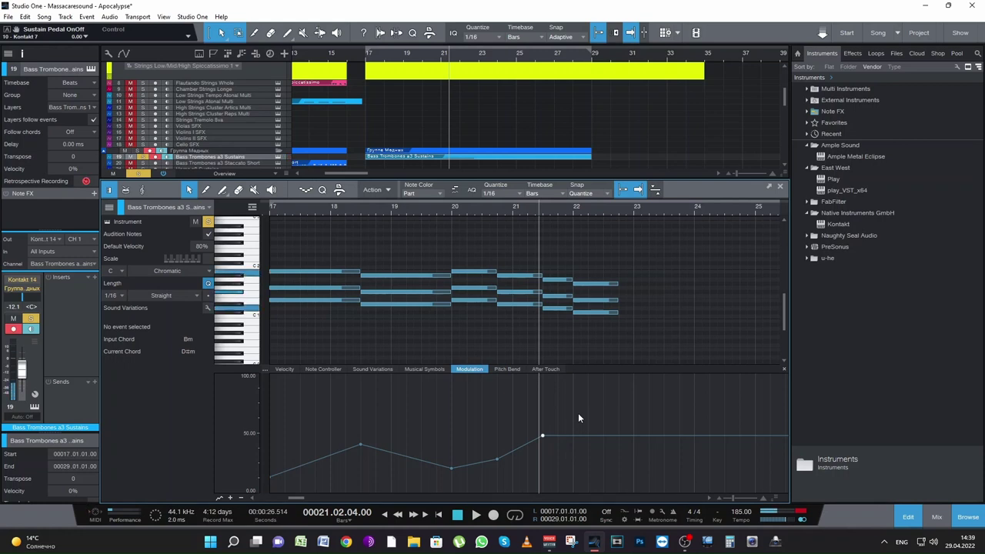
Turn the chord at 21.03.01.00 into B minor by raising its middle note to F#1 and top note to B1, and audition it
click(550, 296)
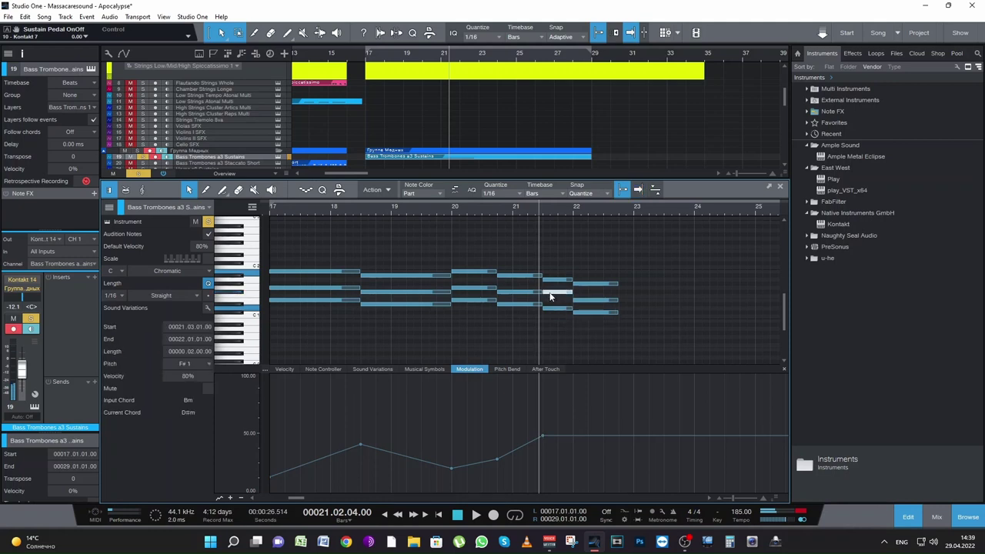
drag(560, 280, 562, 270)
key(space)
key(space)
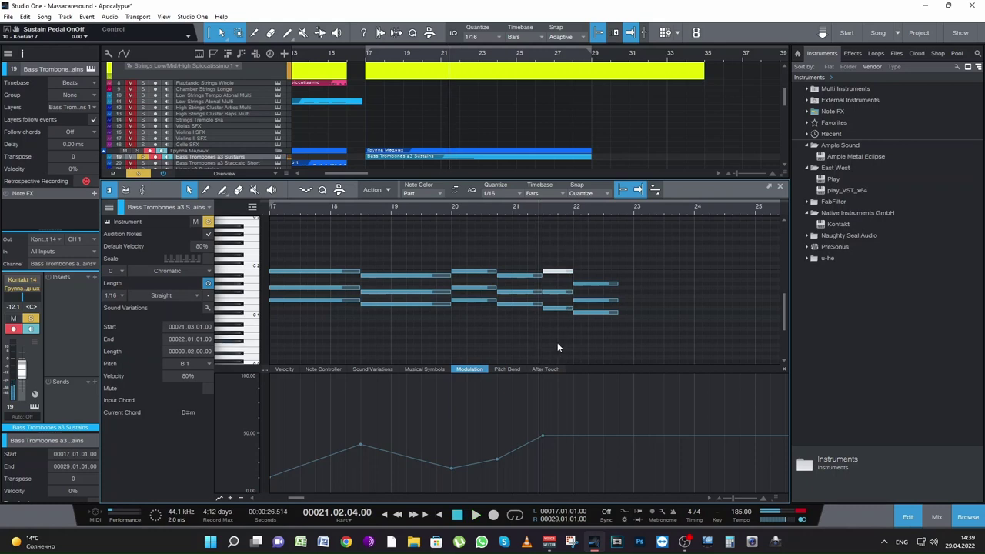
Lower the top note of the chord at 21.03.01.00 to A#1 and audition the transition into bar 22
key(space)
key(space)
key(space)
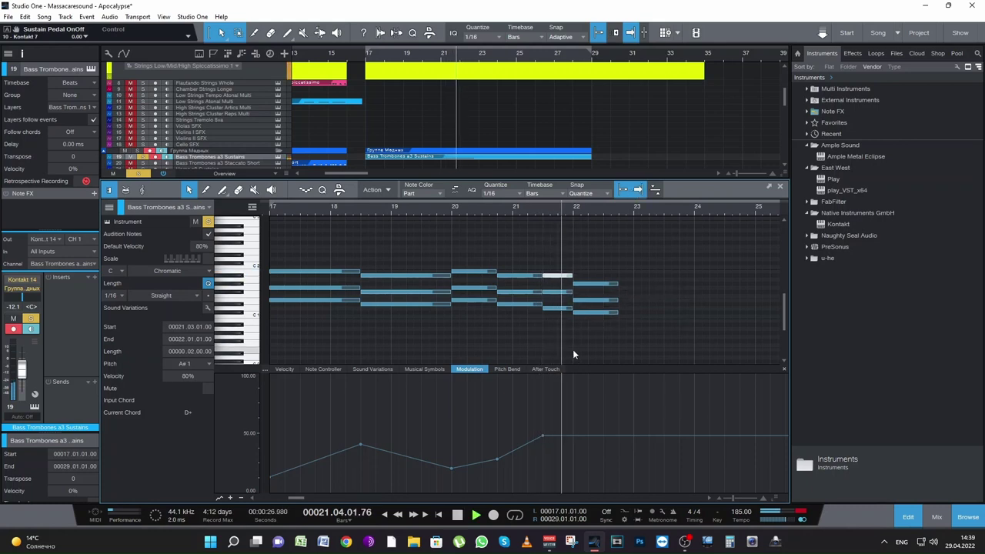
key(space)
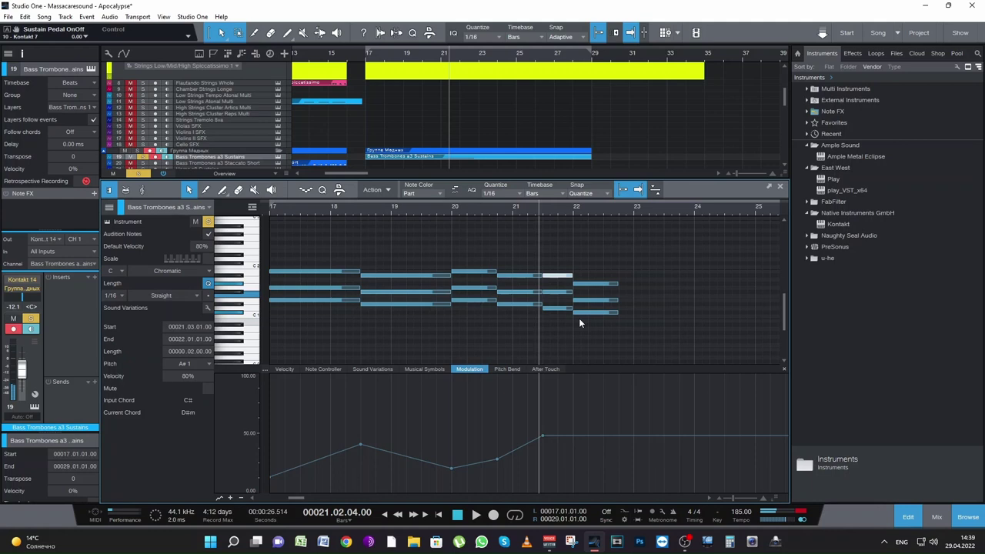
key(space)
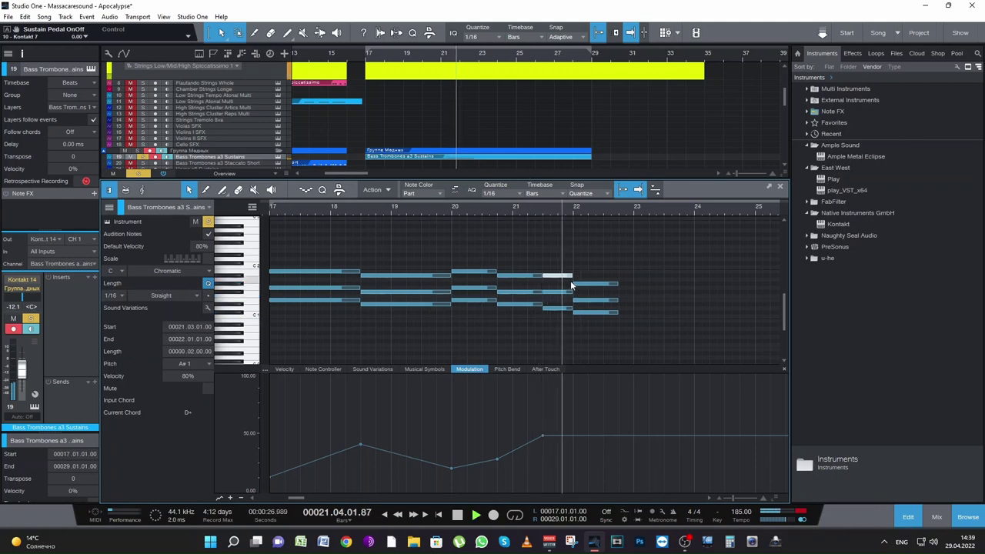
Raise the top note of the Bass Trombones chord at 21.03.01.00 to B1 and audition the transition into bar 22
key(space)
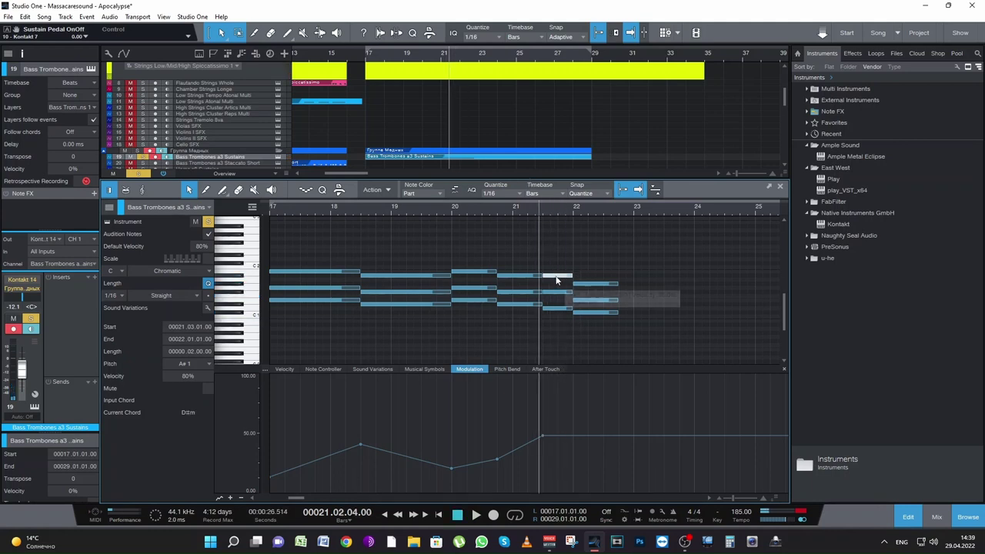
drag(556, 277, 556, 272)
key(space)
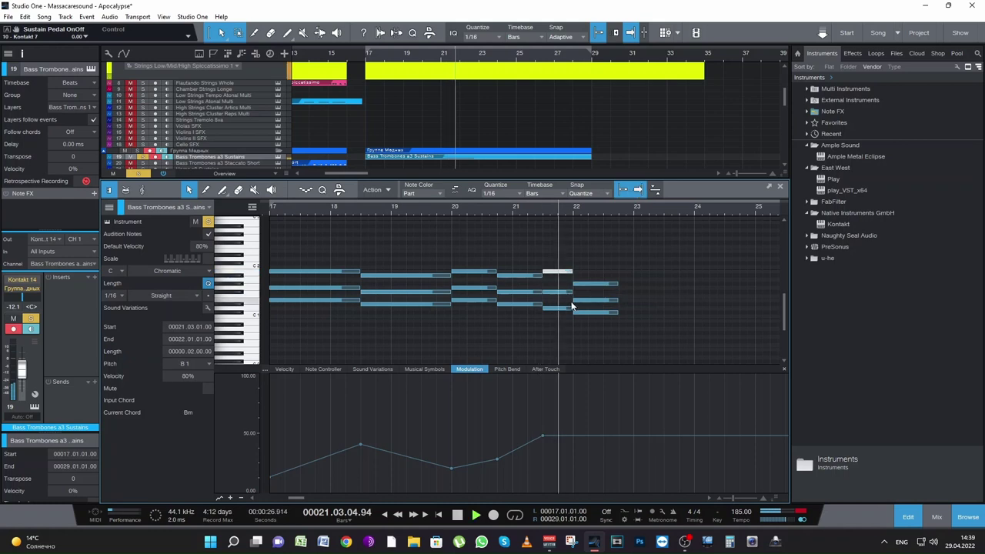
key(space)
key(space)
key(space)
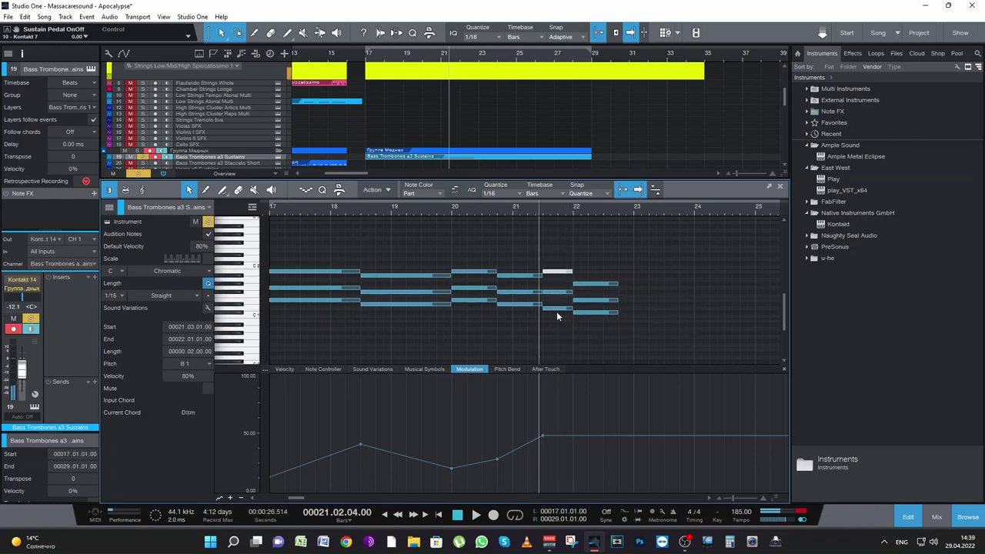
Lower the middle note of the chord at 21.03.01.00 to F1 and audition it into bar 22
click(556, 312)
click(558, 294)
key(Down)
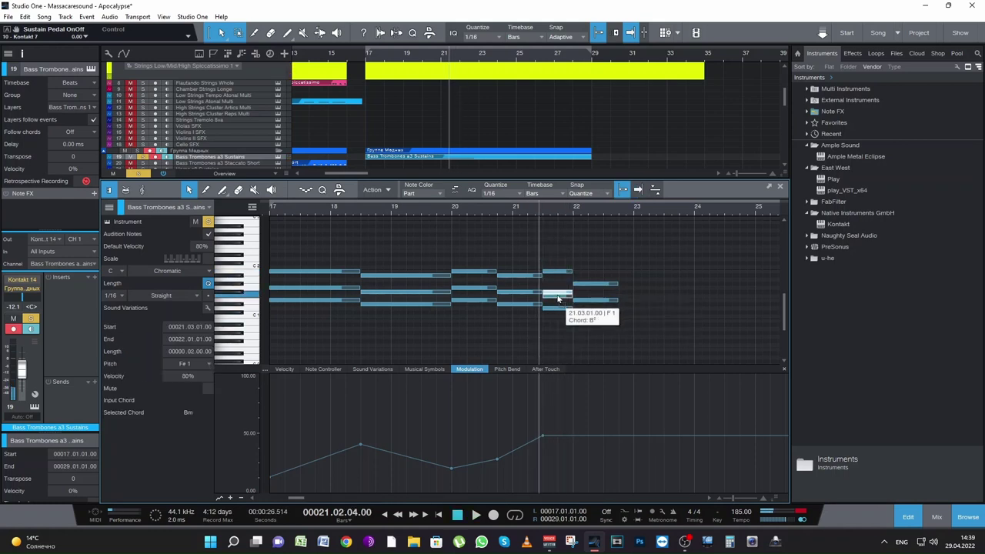
key(space)
key(space)
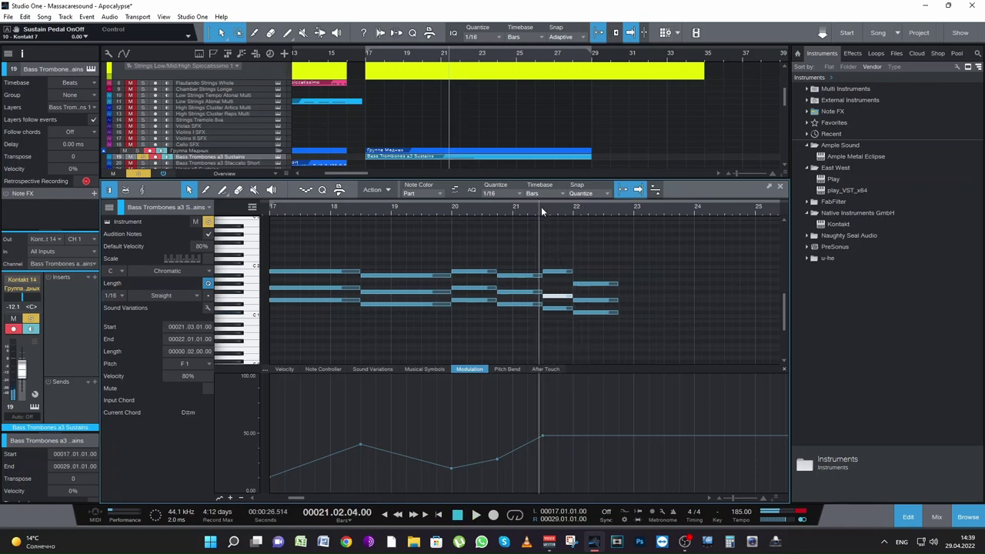
key(space)
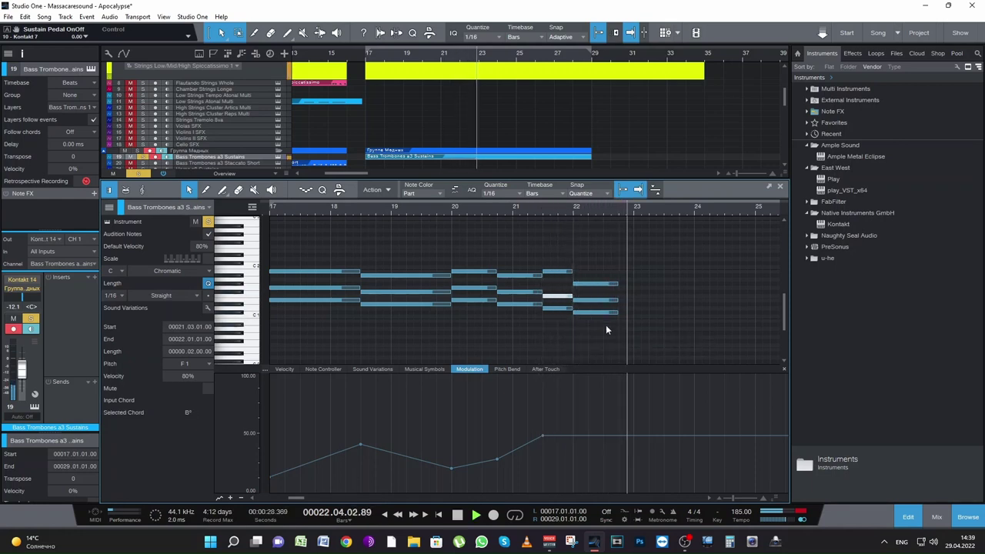
key(space)
Extend the bar 22 chord to 23.01.01.00, move its start to 22.02.01.00, and lengthen the preceding chord to three beats to meet it
drag(632, 327, 632, 290)
key(space)
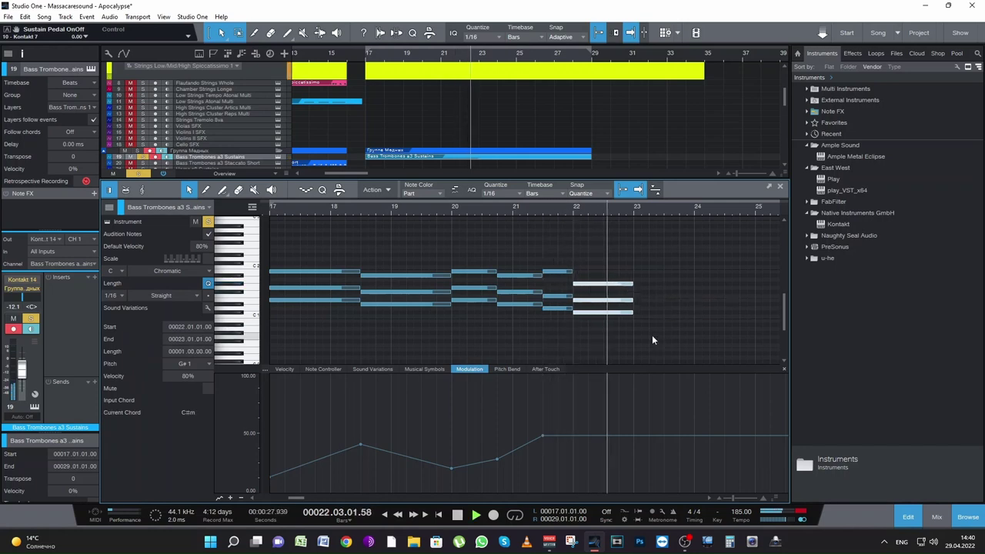
key(space)
drag(573, 286, 587, 271)
key(space)
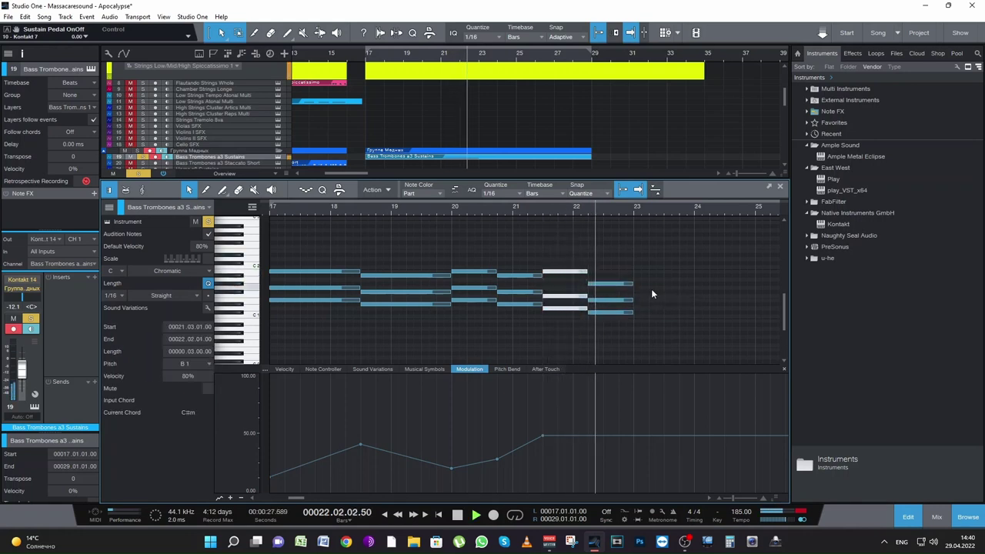
key(space)
Compare with the strings part, raise the middle note at 22.02.01.00 to F#1 and the top note to A#1, and audition the chord
click(585, 209)
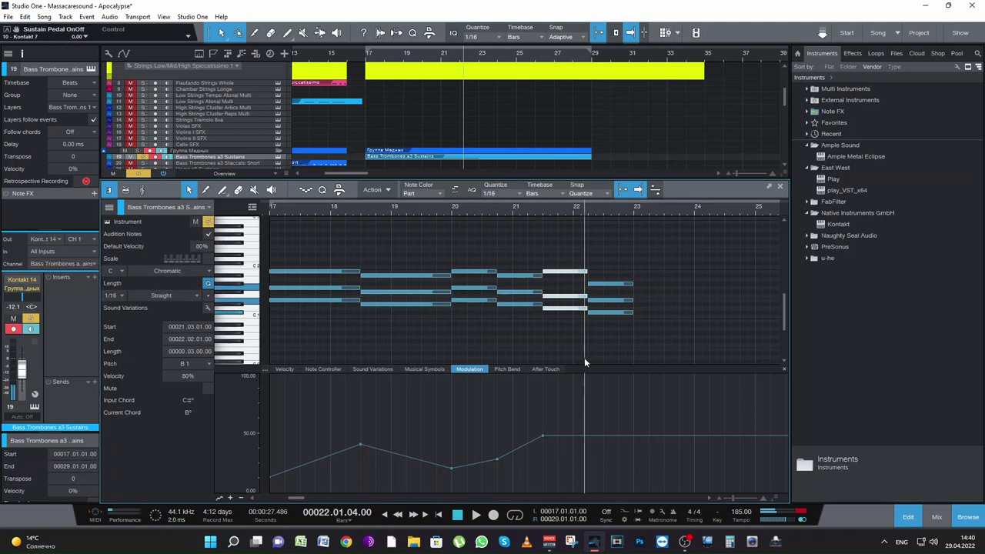
click(476, 82)
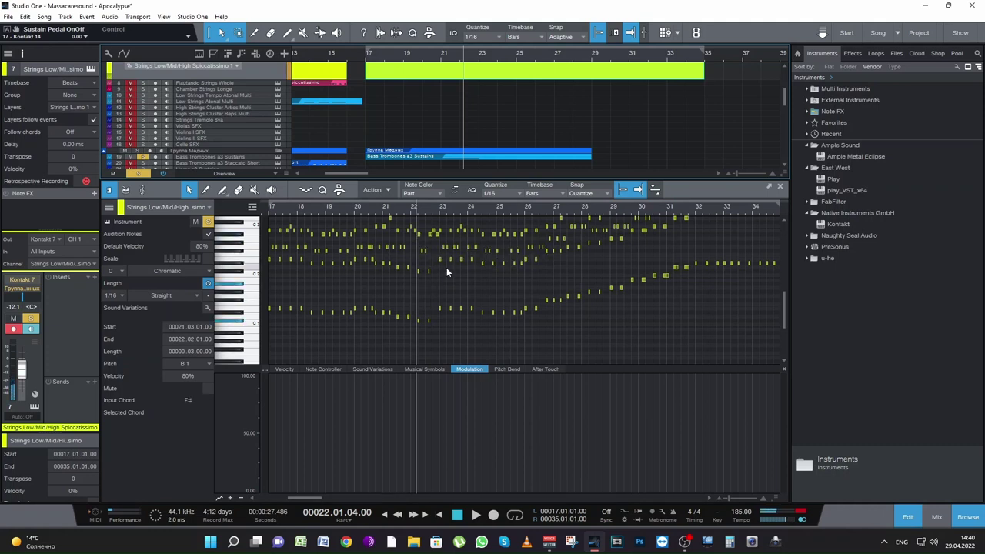
click(481, 156)
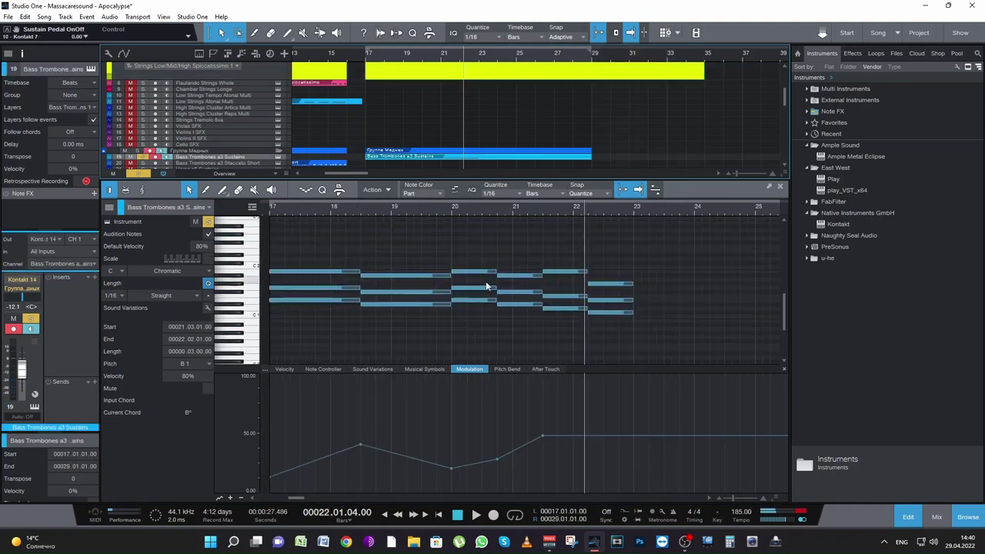
click(594, 312)
drag(594, 302, 601, 276)
key(space)
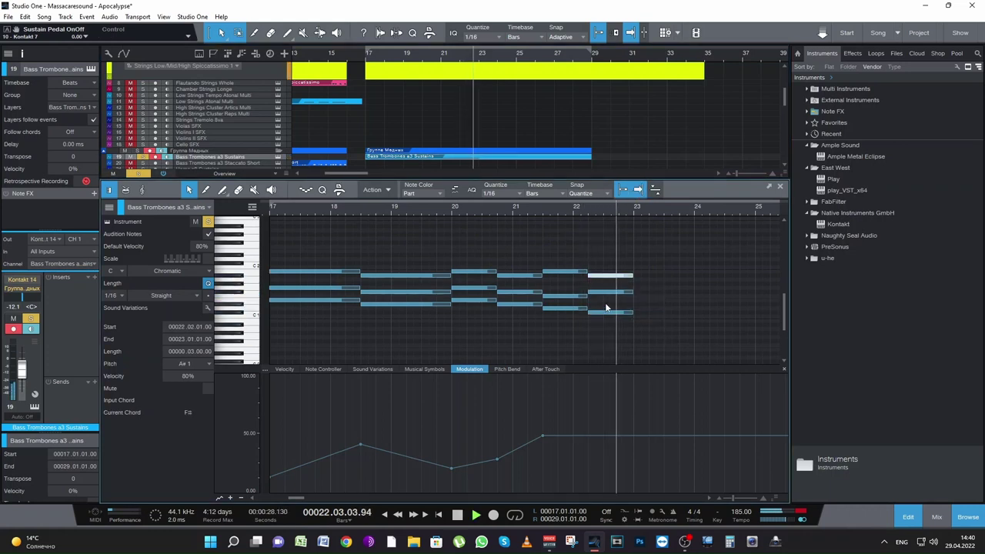
key(space)
key(space)
key(space)
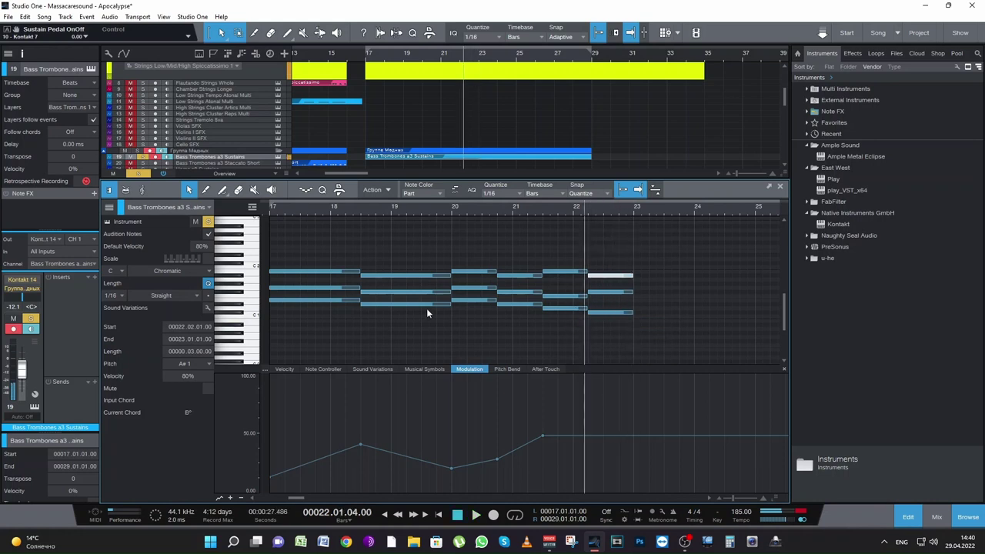
Audition the trombone progression from bar 17 into bar 22, and replay it from the chord at 21.03.01.00
click(269, 208)
key(space)
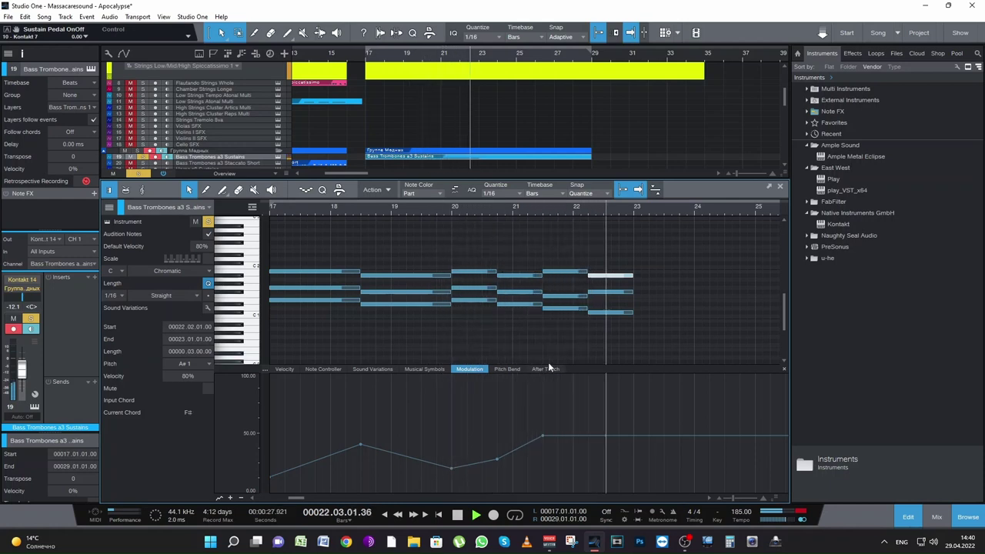
key(space)
click(543, 206)
key(space)
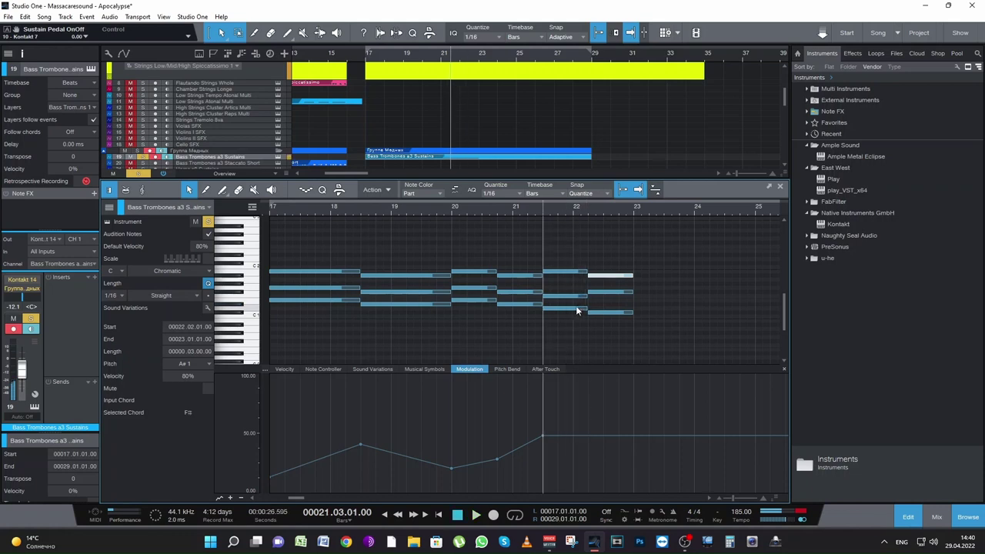
Check the strings part, raise the middle note of the trombone chord at 21.03.01.00 to G1, and audition from bar 20
click(560, 307)
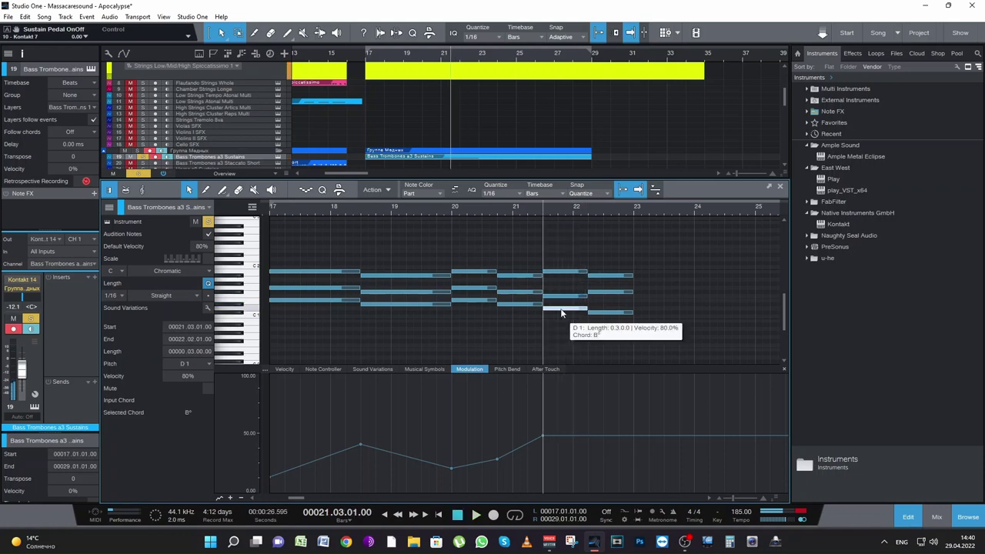
click(450, 76)
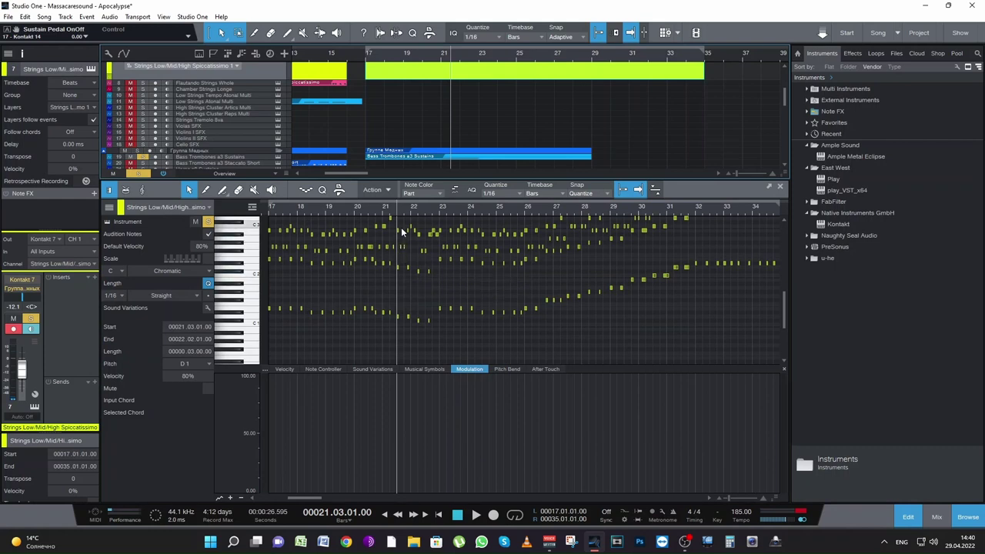
click(469, 155)
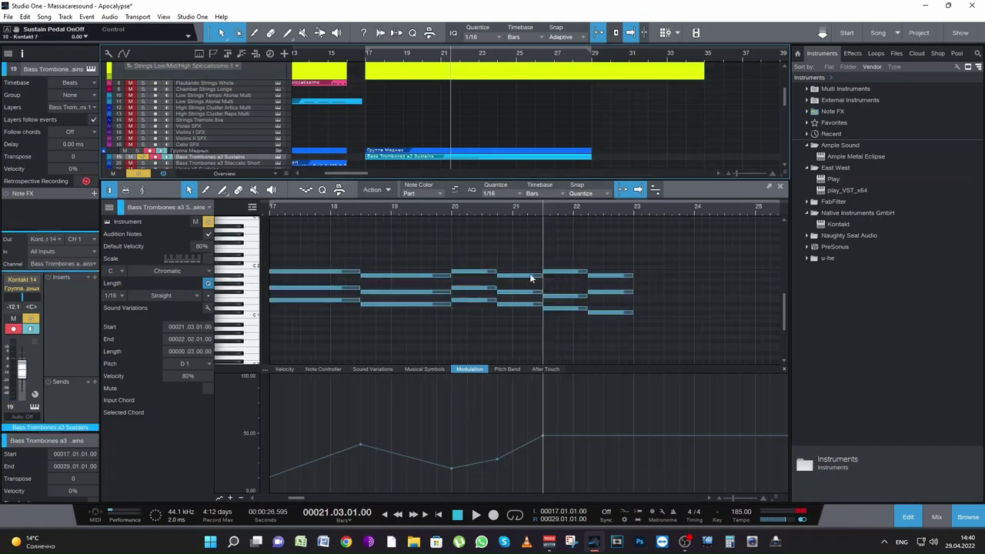
click(560, 308)
drag(556, 296, 555, 287)
key(space)
mouse_move(570, 309)
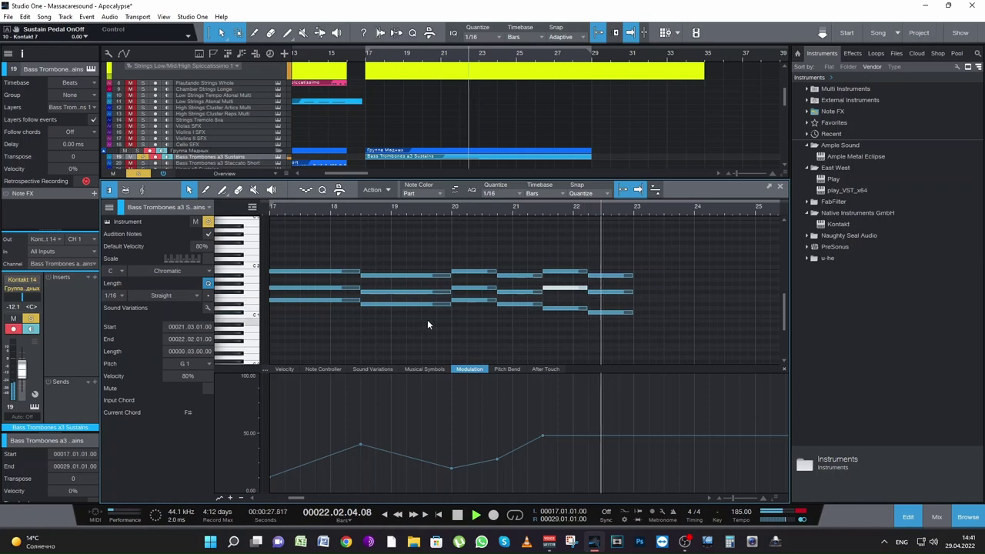
key(space)
click(452, 208)
key(space)
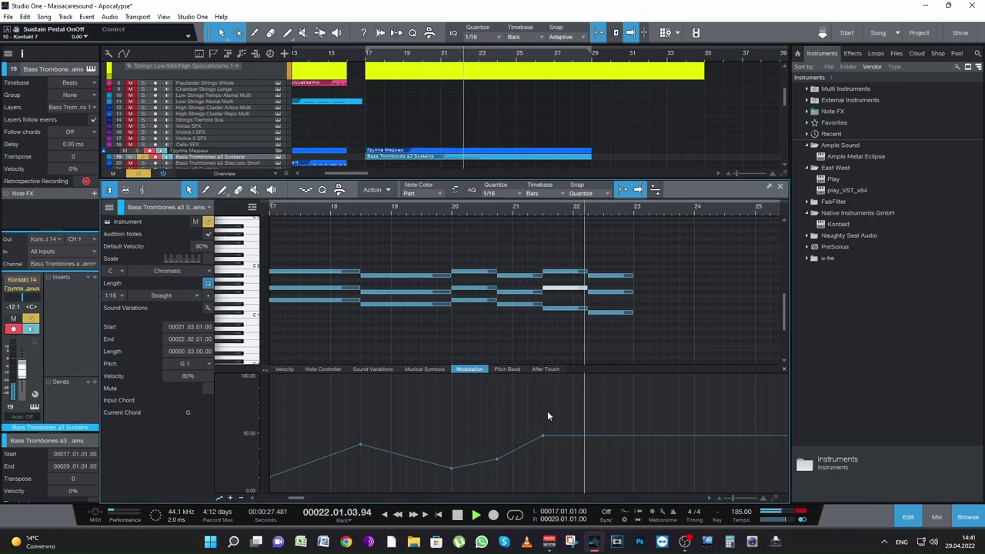
key(space)
Add a modulation point of about 48 at bar 22.2 and one of about 25 at bar 23, audition, and save the song
click(590, 436)
drag(621, 439, 633, 456)
key(space)
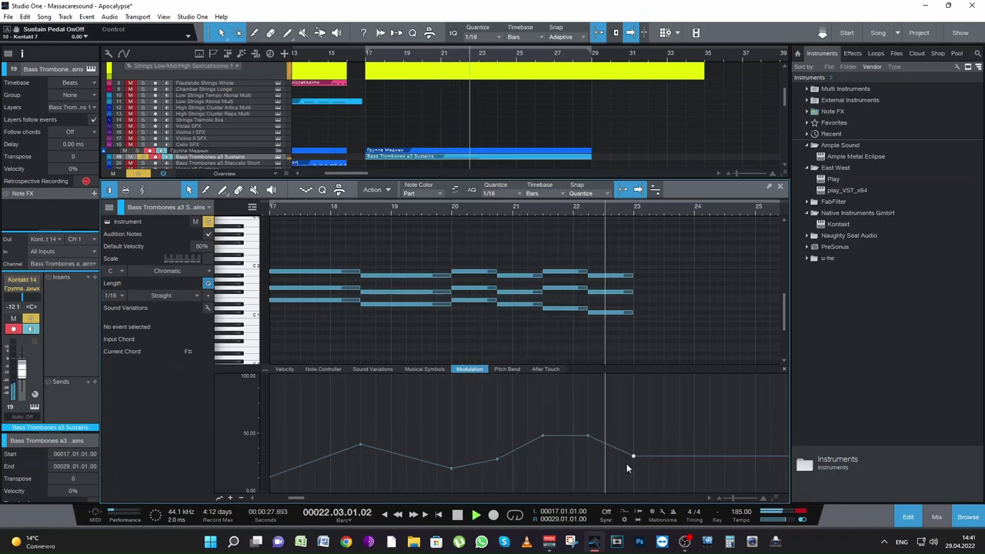
key(space)
drag(633, 457, 634, 461)
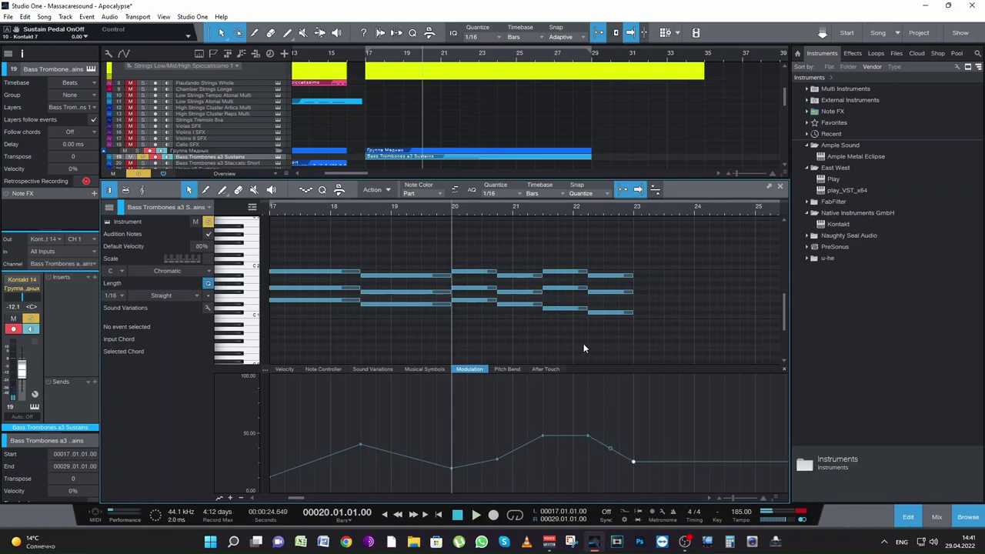
key(ctrl+s)
Duplicate the chords and modulation curve of bars 17–22 from bar 23, delete the copied modulation point at bar 23, and audition the repeat
drag(663, 326, 324, 254)
key(d)
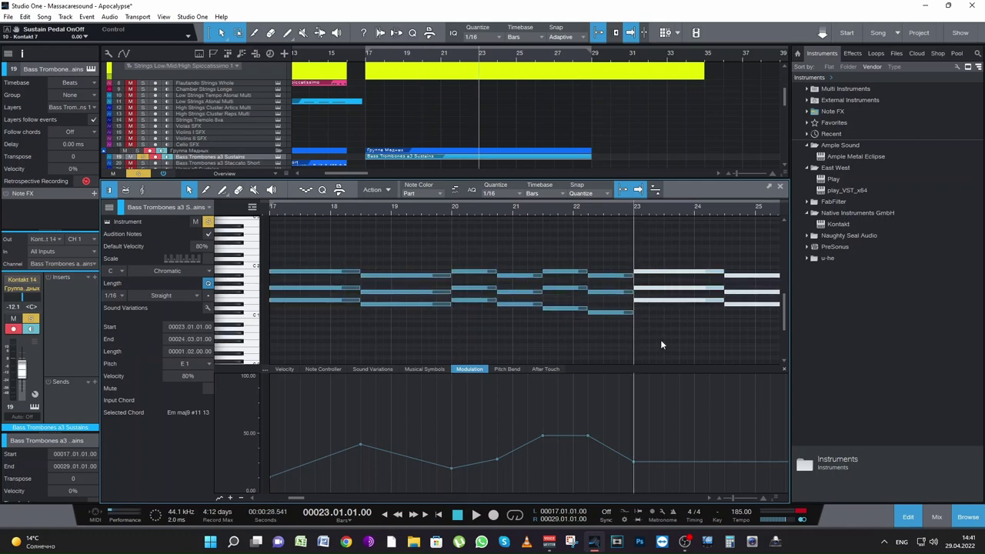
drag(646, 479, 262, 478)
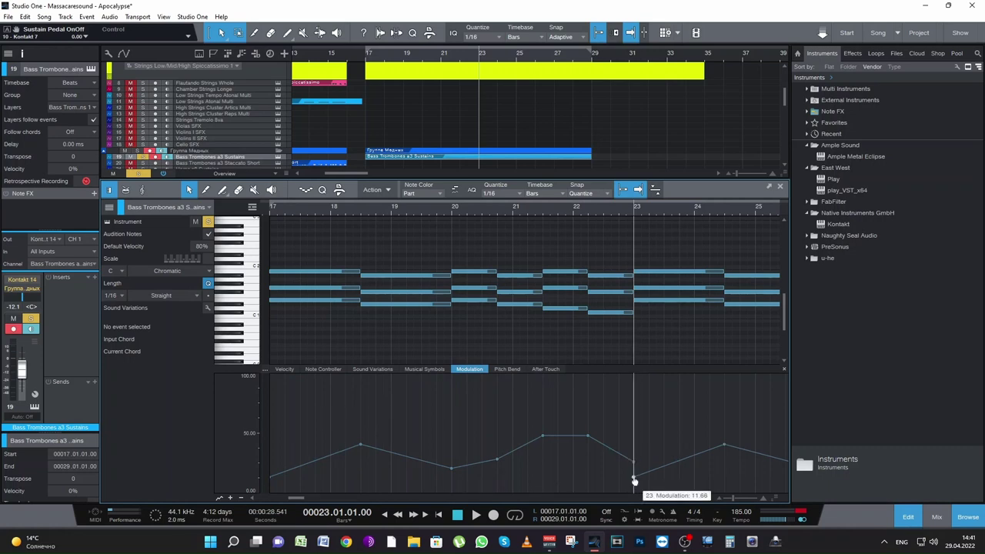
double_click(634, 477)
key(space)
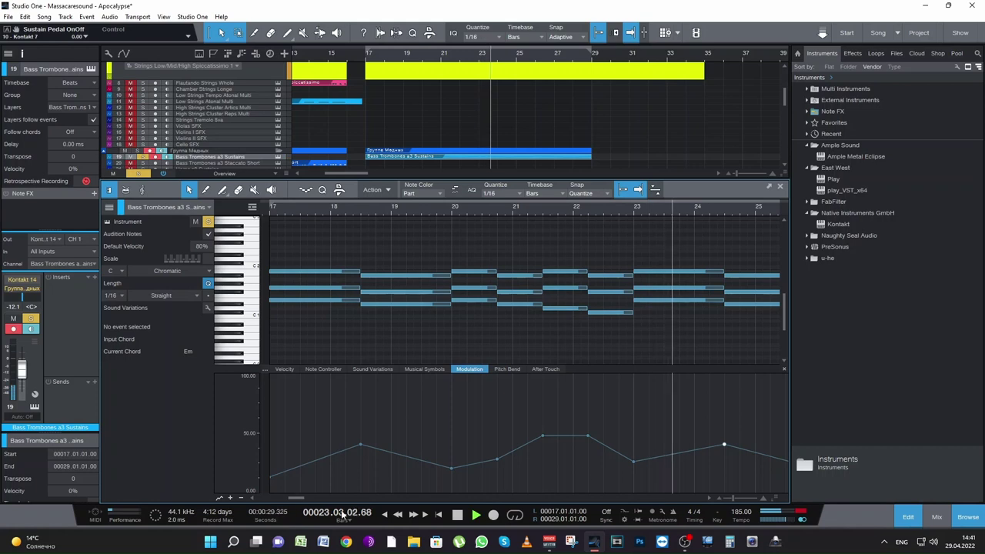
drag(293, 496, 307, 499)
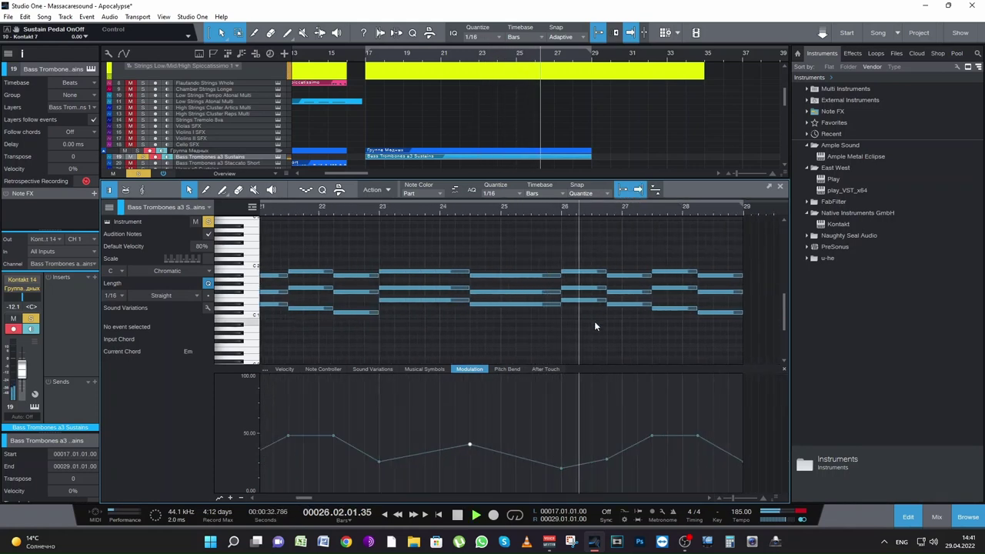
Transpose the three-note chord at 26.04.01.00 up three semitones to F# minor, with F#1 as its lowest note
click(623, 304)
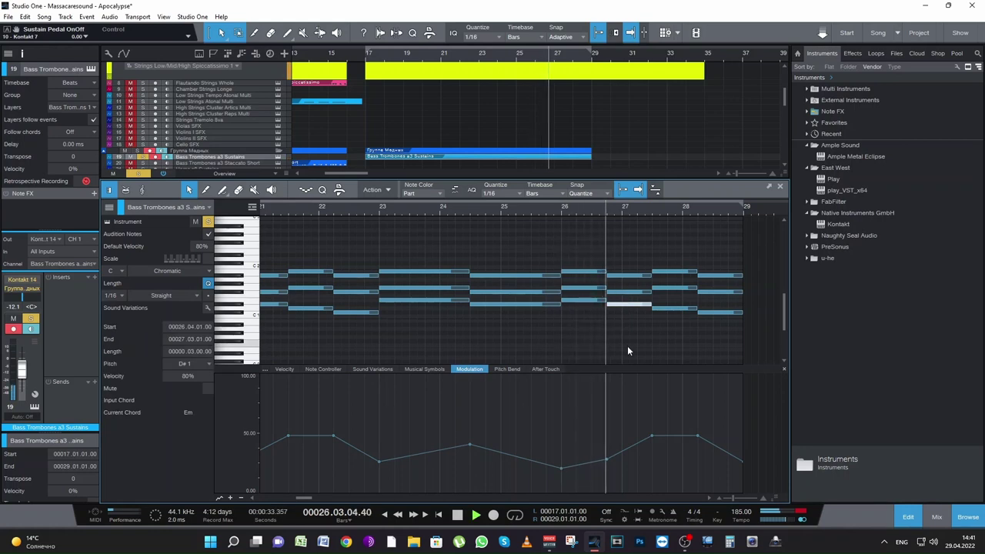
key(space)
drag(629, 333, 626, 268)
click(617, 299)
click(620, 292)
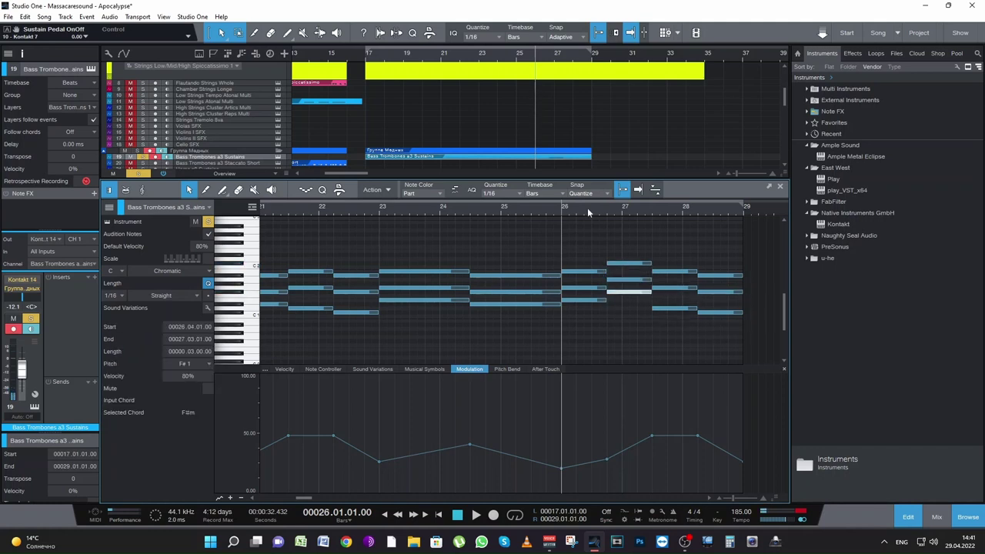
Examine the strings notes around 26.04.01.00, lower the top note of the trombone chord there to C2, and audition from bar 26
click(607, 206)
click(569, 83)
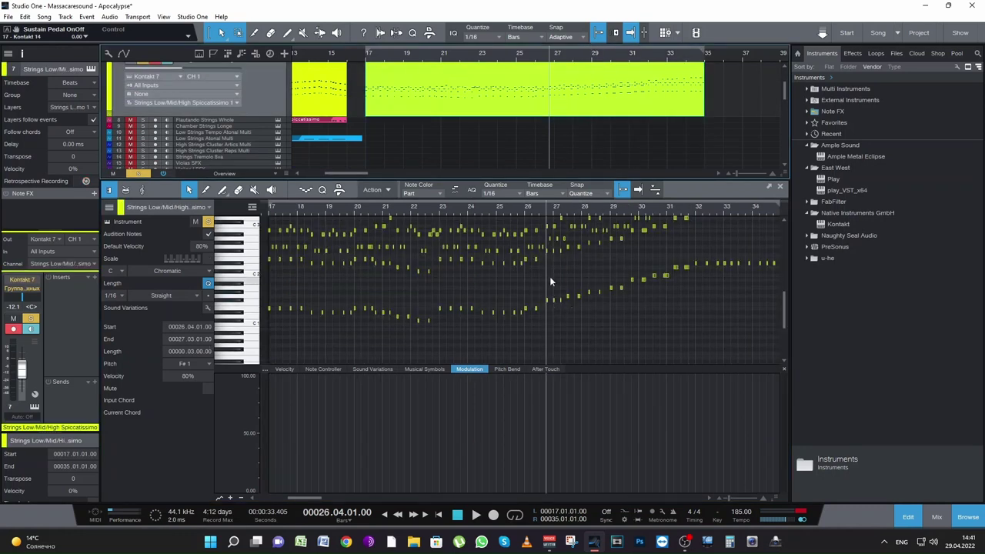
scroll(595, 322, up, 1)
drag(725, 497, 733, 497)
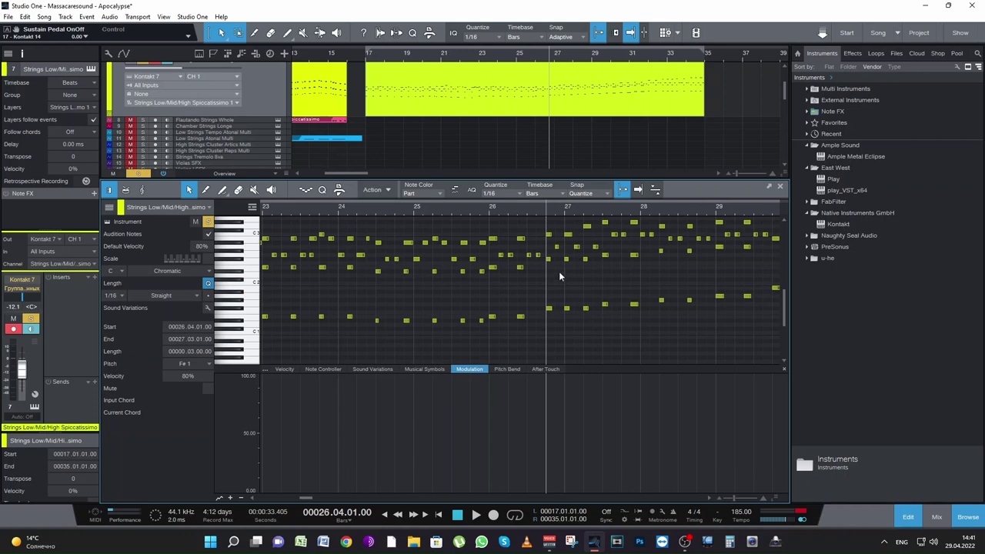
scroll(552, 100, down, 4)
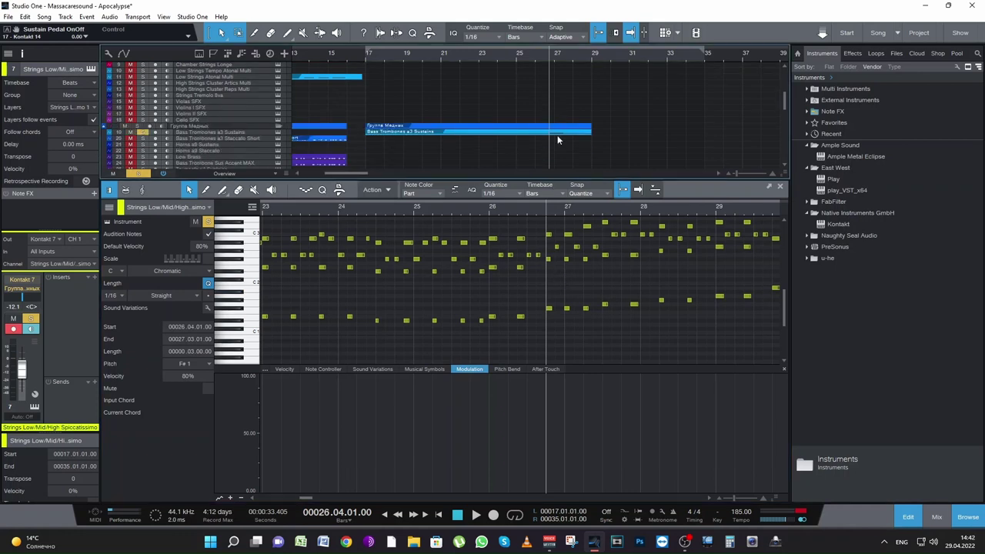
click(556, 134)
click(613, 292)
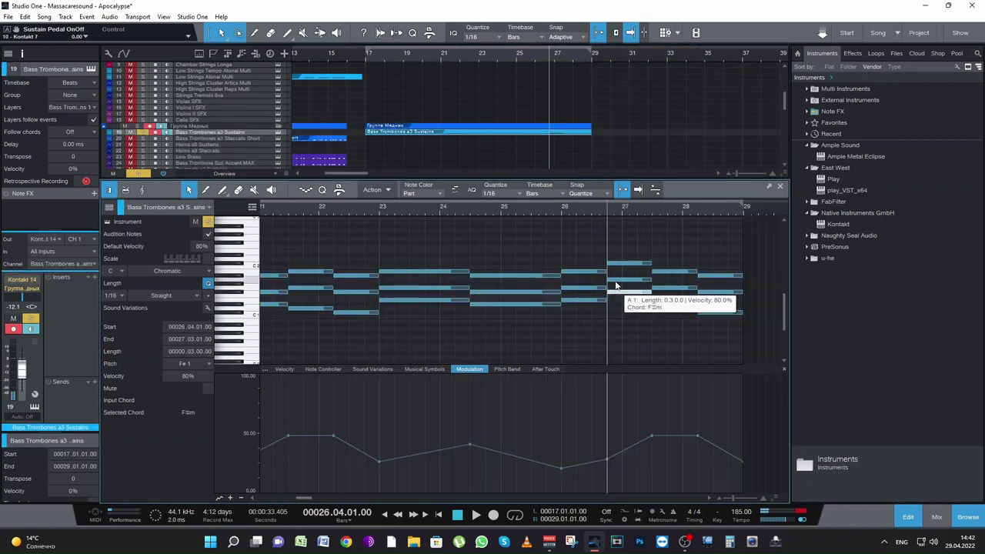
click(615, 280)
click(616, 264)
drag(615, 271, 615, 274)
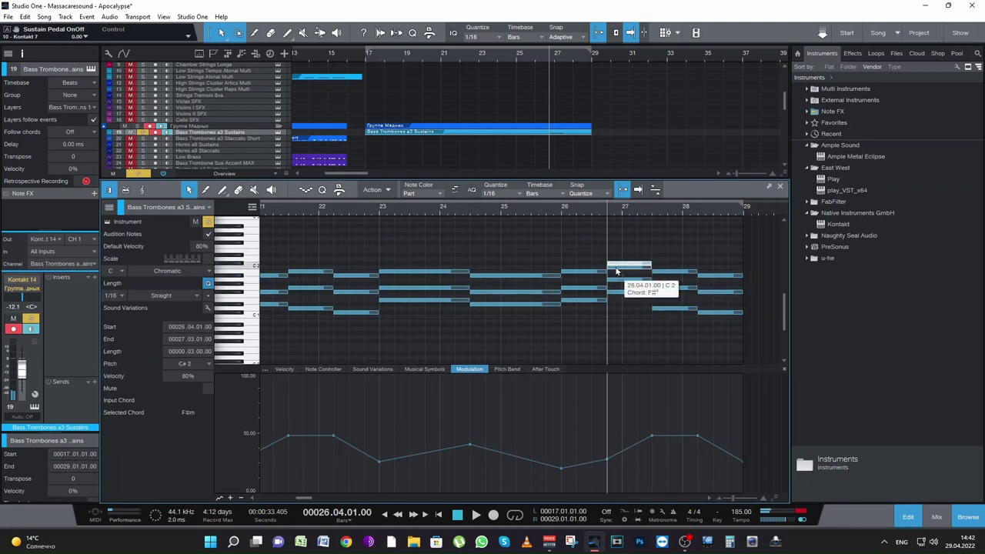
click(561, 206)
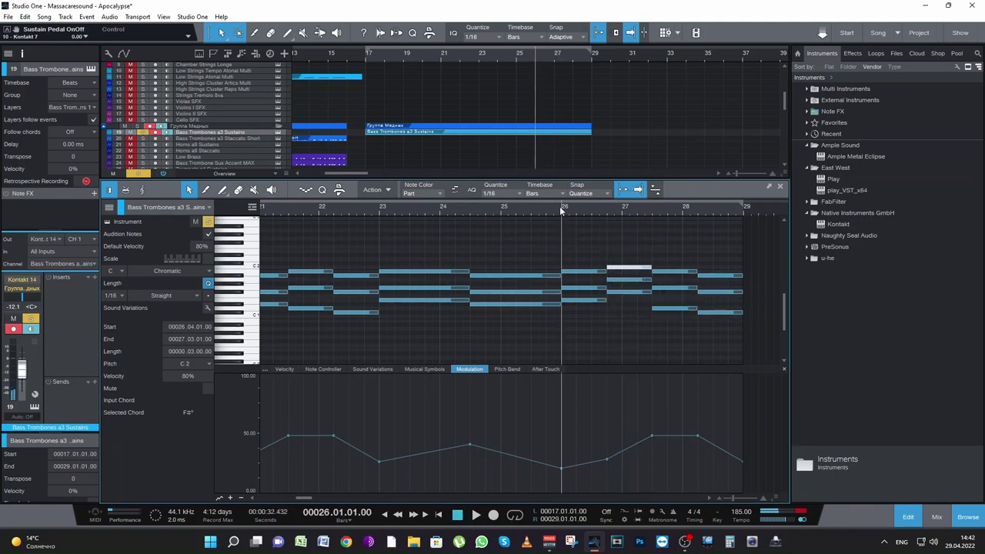
key(space)
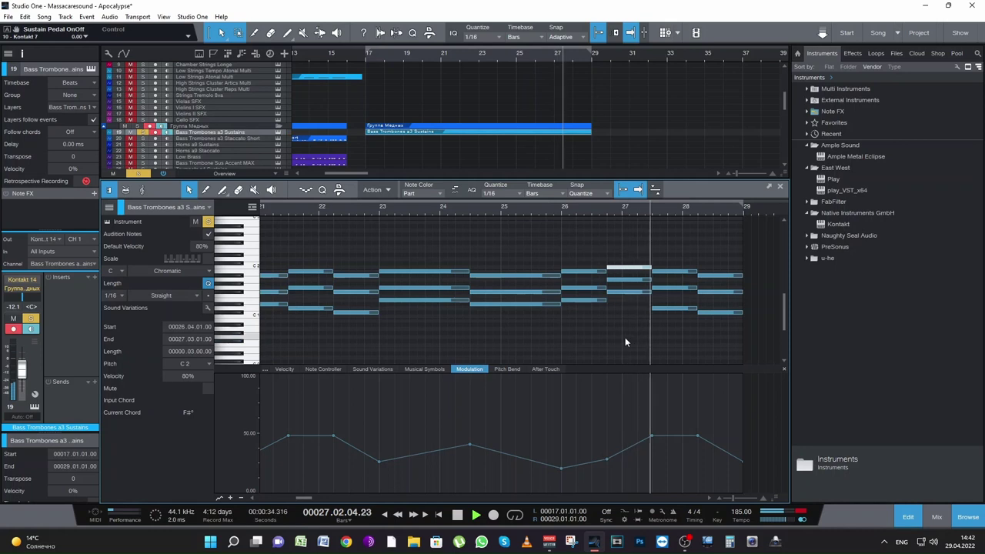
Examine the Strings Spiccatissimo notes at 27.03.01.00 and compare them with the trombone chord there
key(space)
click(651, 208)
scroll(585, 127, up, 5)
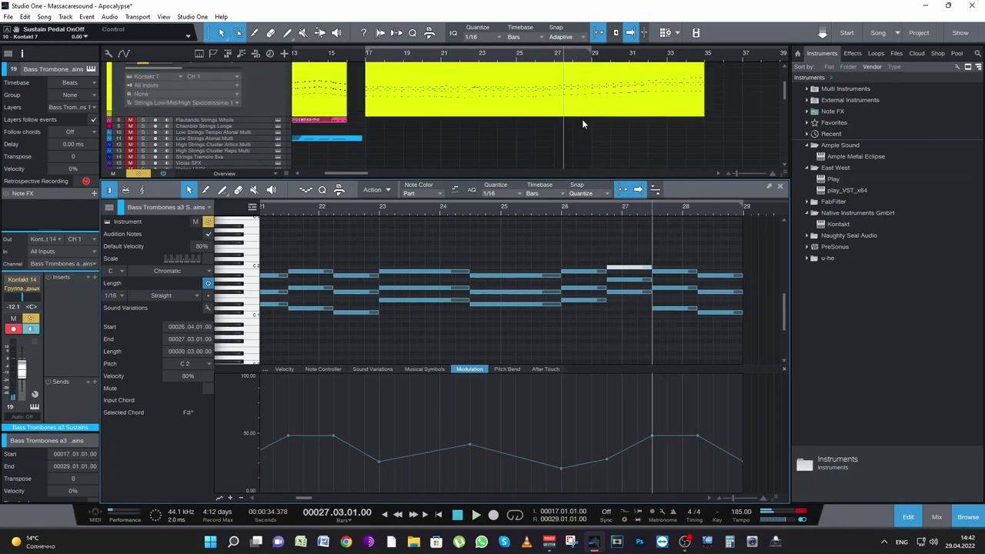
click(581, 107)
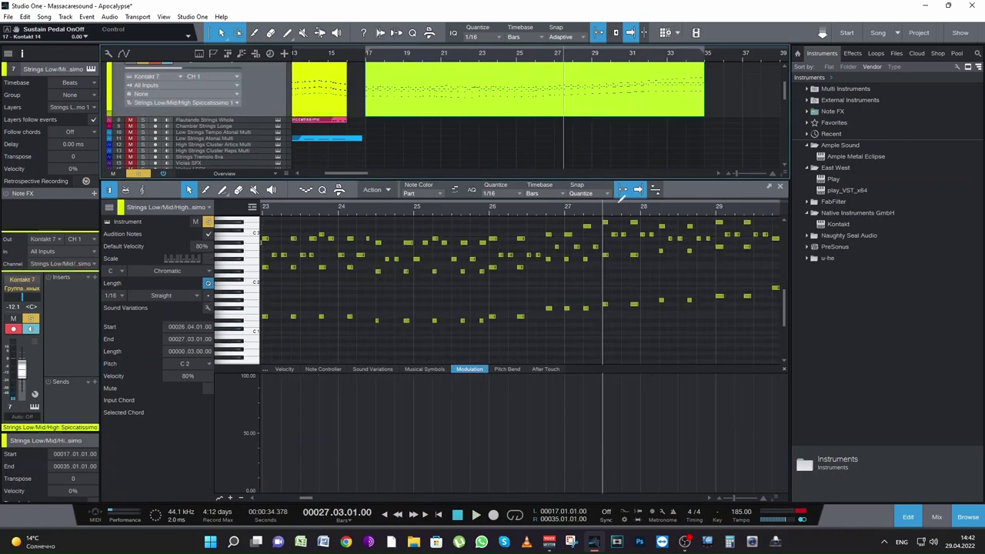
scroll(546, 108, down, 2)
click(573, 143)
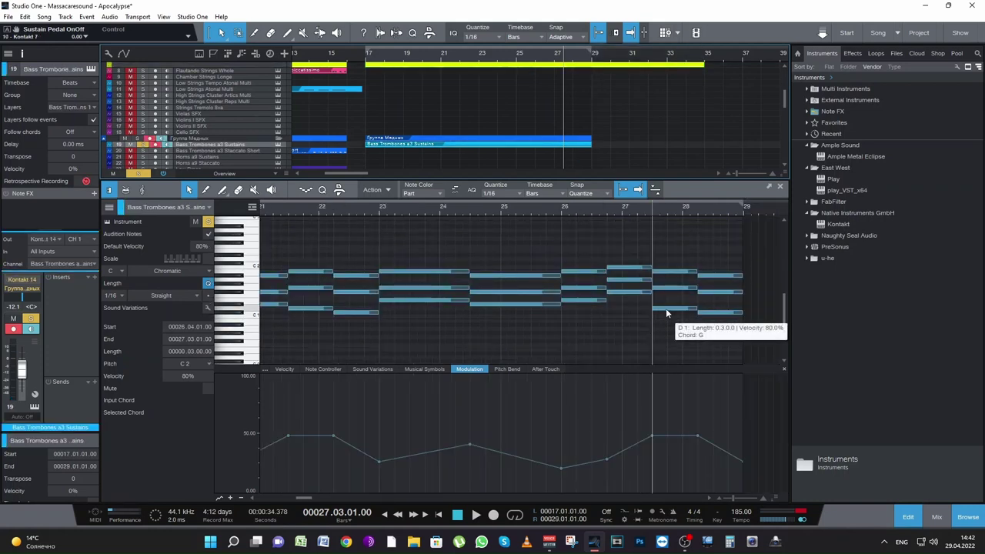
drag(665, 310, 664, 271)
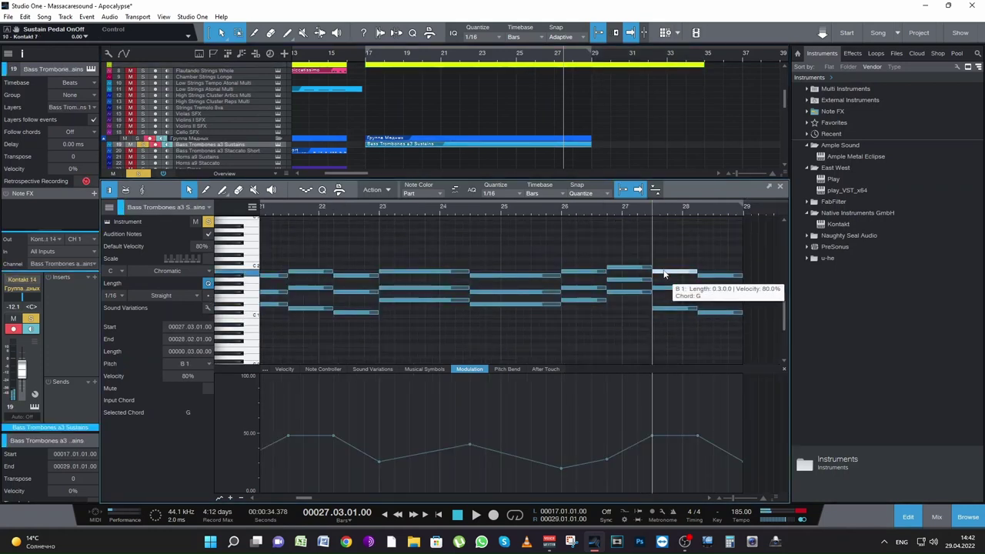
scroll(589, 74, up, 1)
click(589, 75)
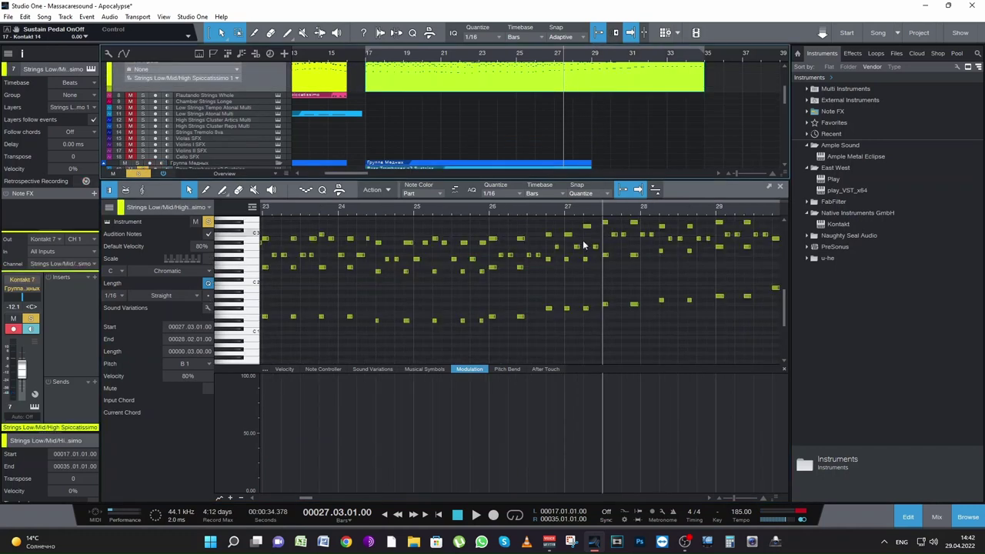
scroll(629, 293, up, 2)
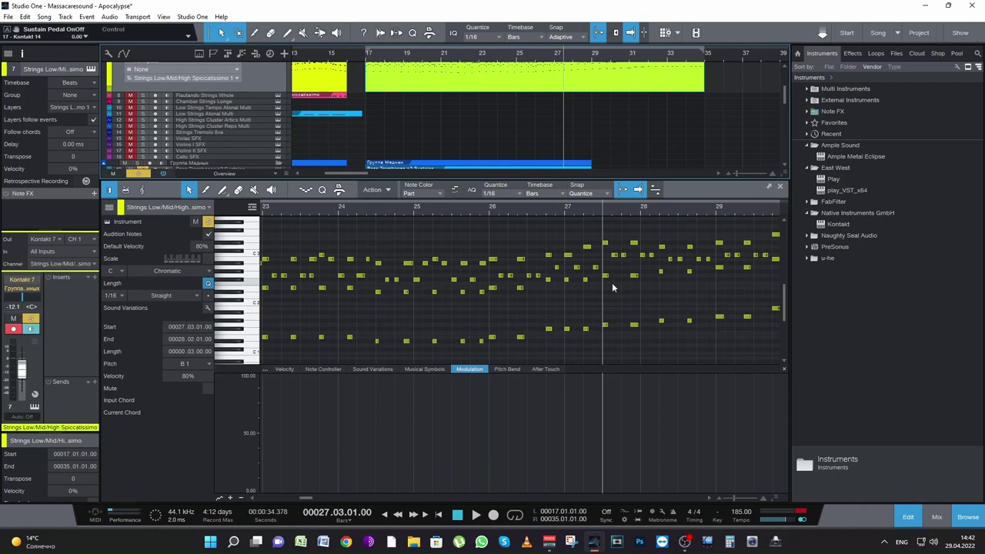
scroll(569, 134, down, 3)
click(570, 134)
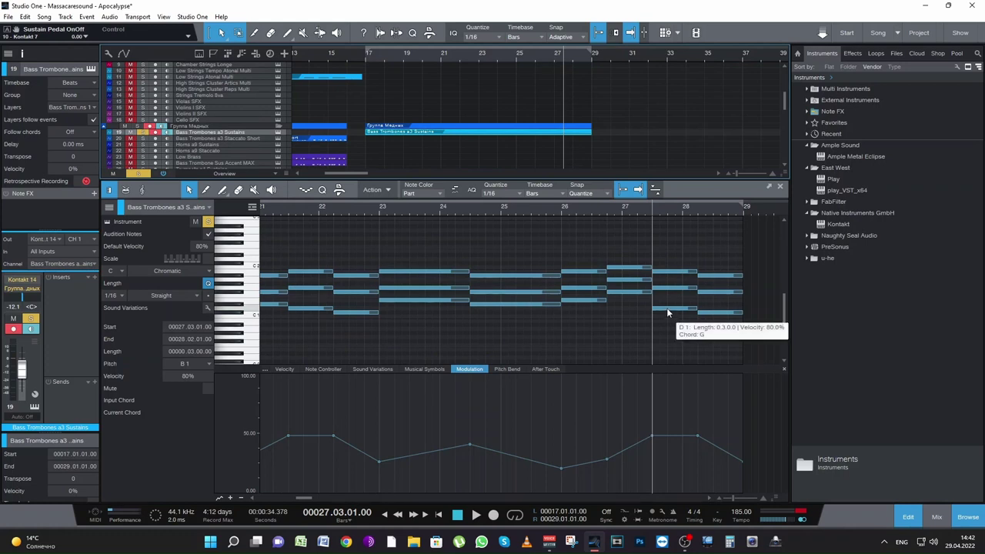
Change the trombone chord at 27.03.01.00 to C minor, raising its lowest note to D#1 and top note to C2, and audition it
mouse_move(667, 312)
mouse_down()
mouse_move(666, 272)
mouse_move(670, 317)
mouse_up()
key(space)
key(space)
key(space)
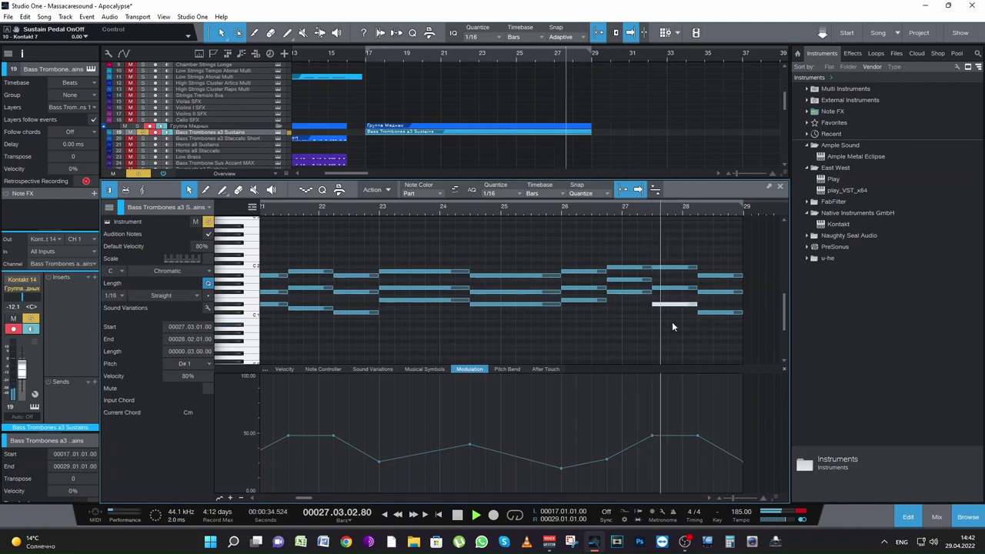
key(space)
Following the strings, raise the three trombone notes at 28.02.01.00 to D1, G#1 and B1, and audition from the end of bar 25
click(697, 208)
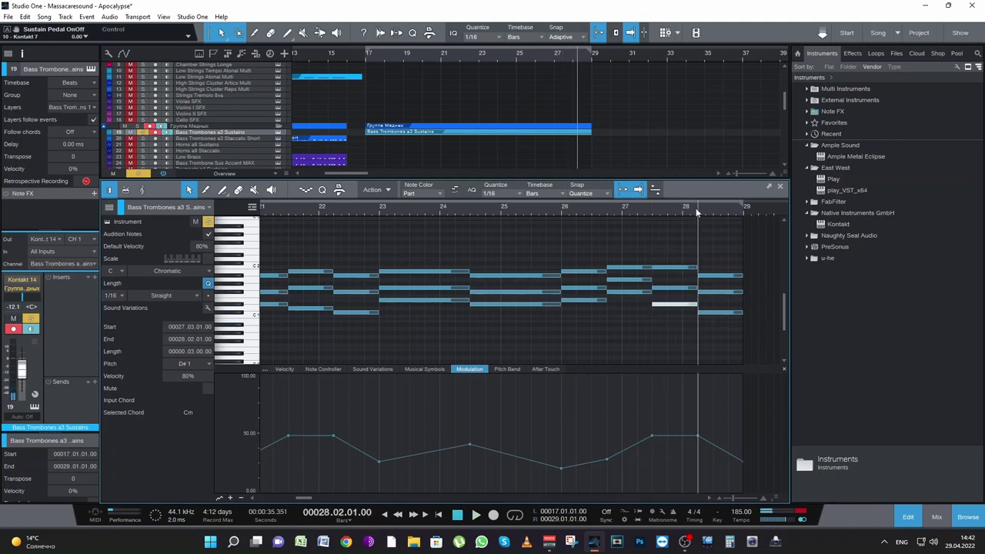
scroll(577, 116, up, 3)
click(588, 108)
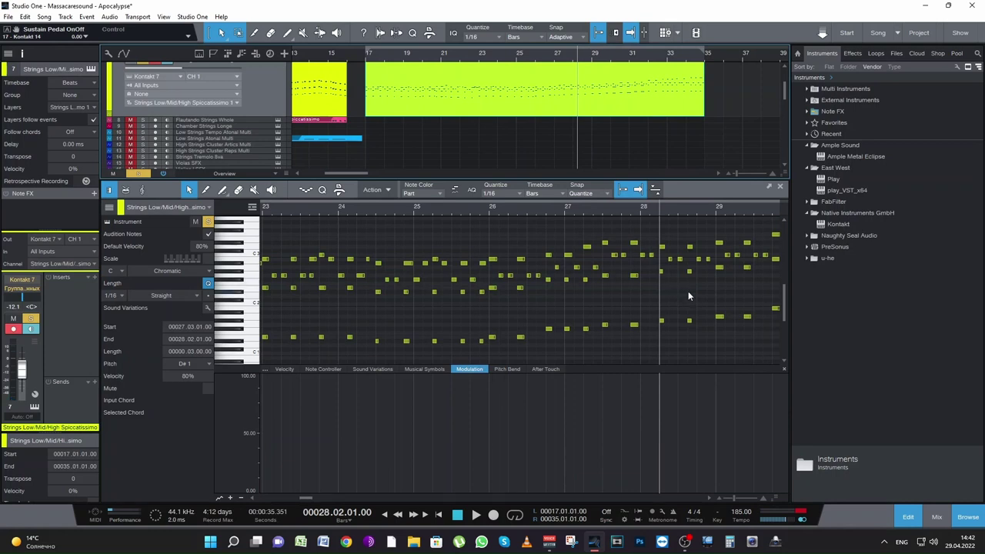
scroll(597, 123, down, 4)
click(589, 131)
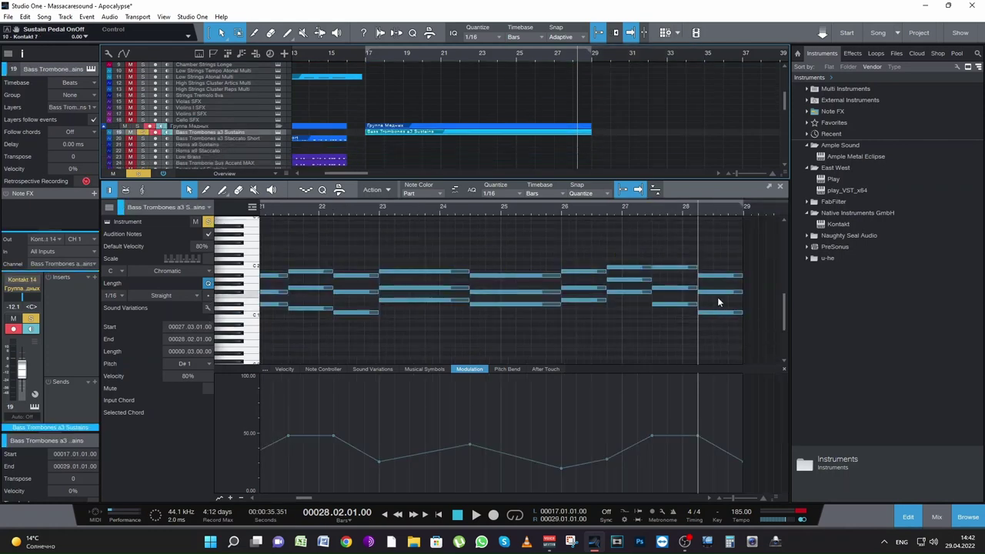
mouse_move(713, 292)
mouse_down()
mouse_move(712, 275)
mouse_move(715, 309)
mouse_up()
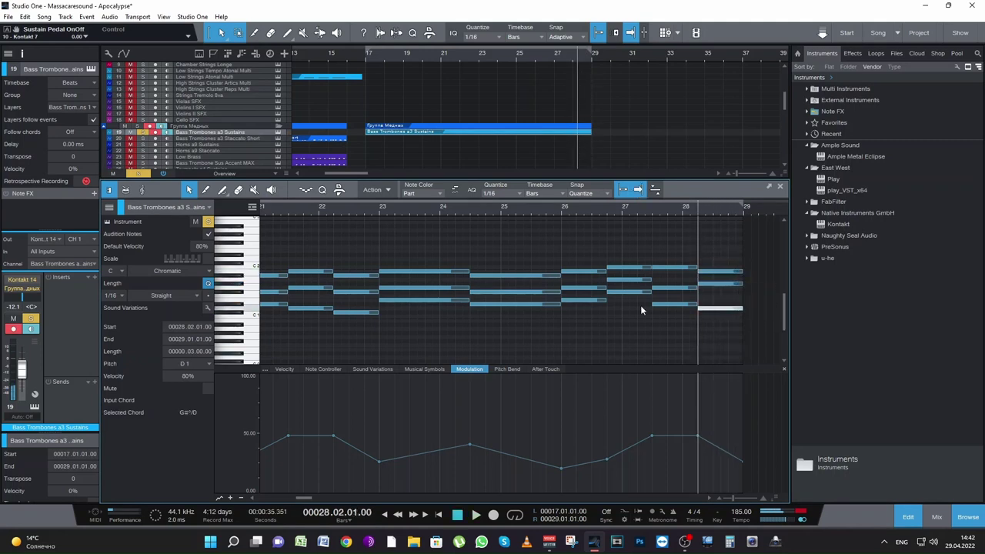
click(559, 208)
key(space)
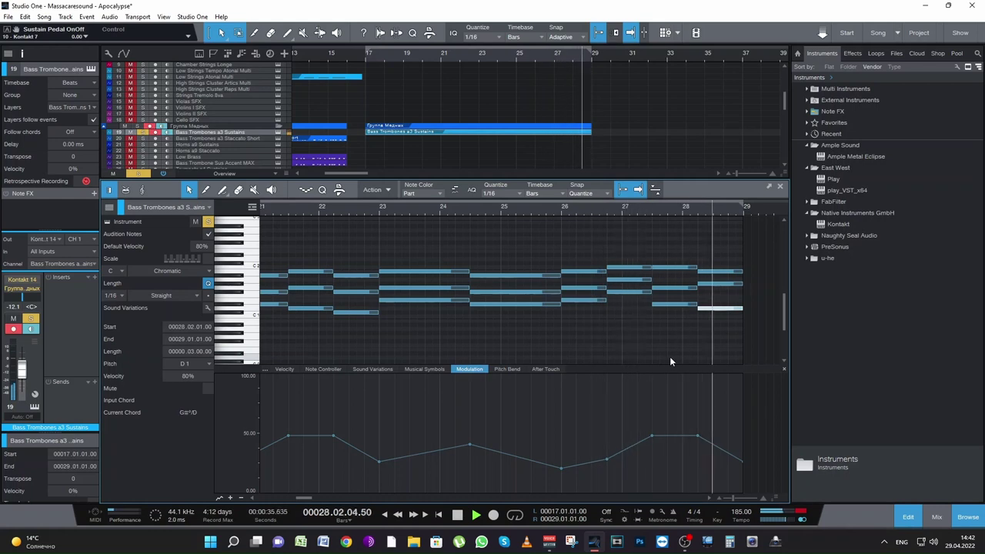
key(space)
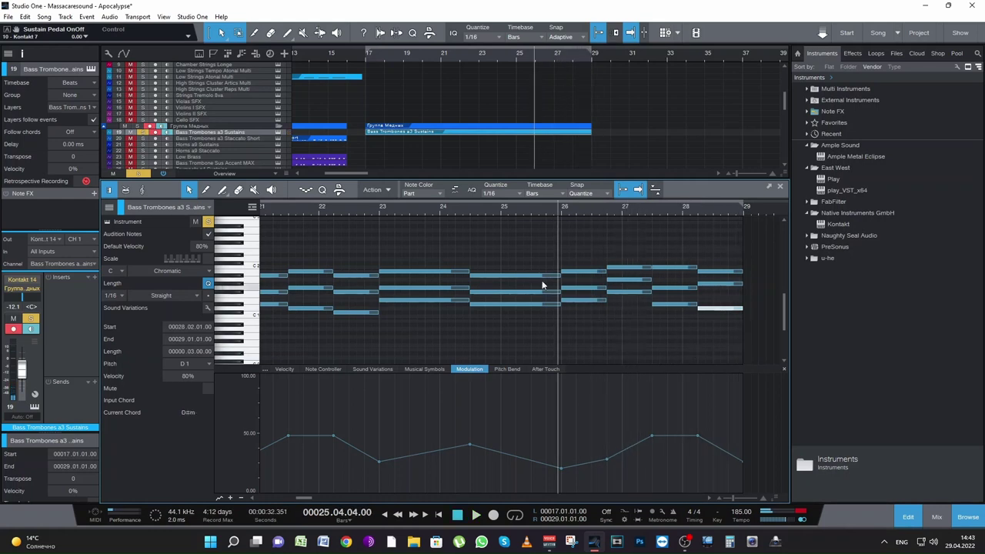
Turn off the Bass Trombones a3 Sustains solo and audition the full arrangement from 16.04.01.00
click(363, 56)
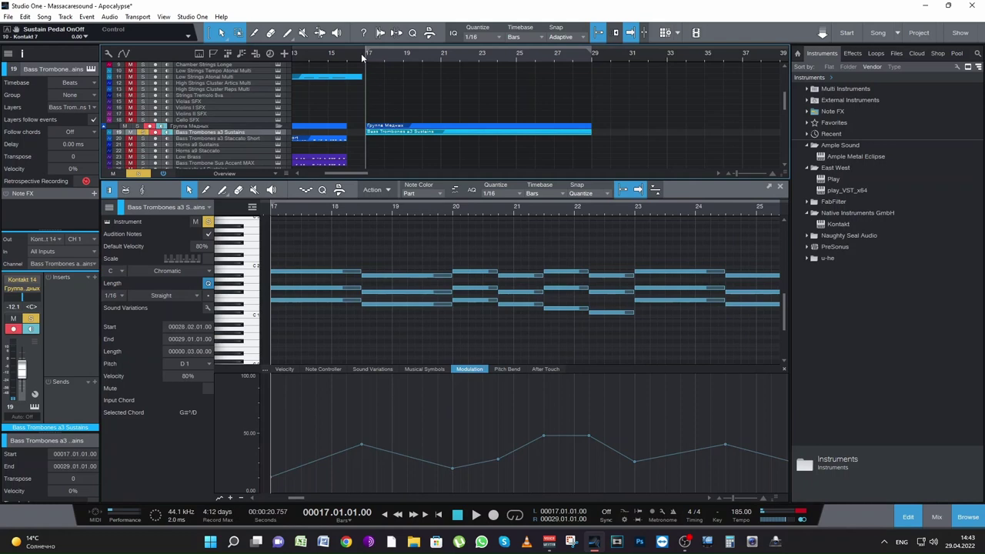
click(141, 135)
click(140, 175)
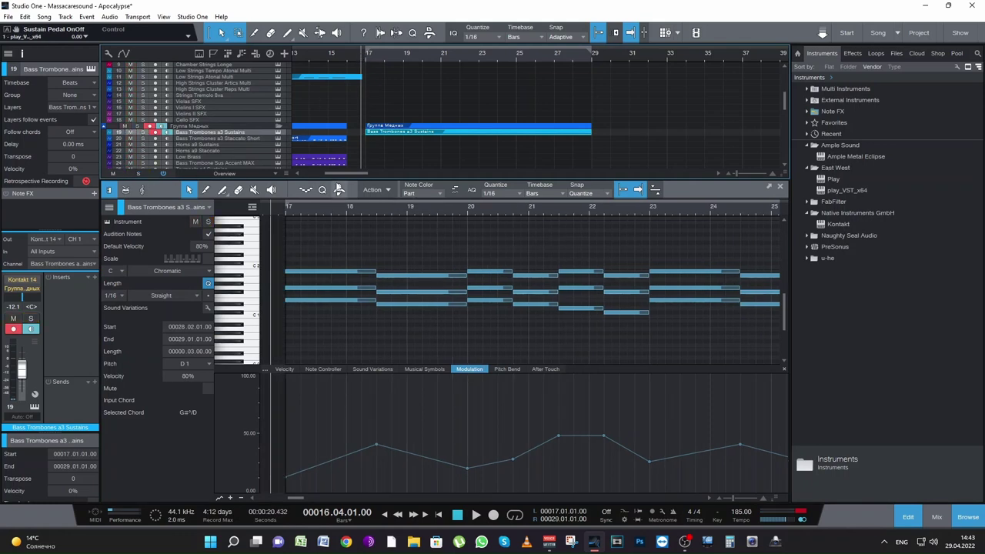
key(space)
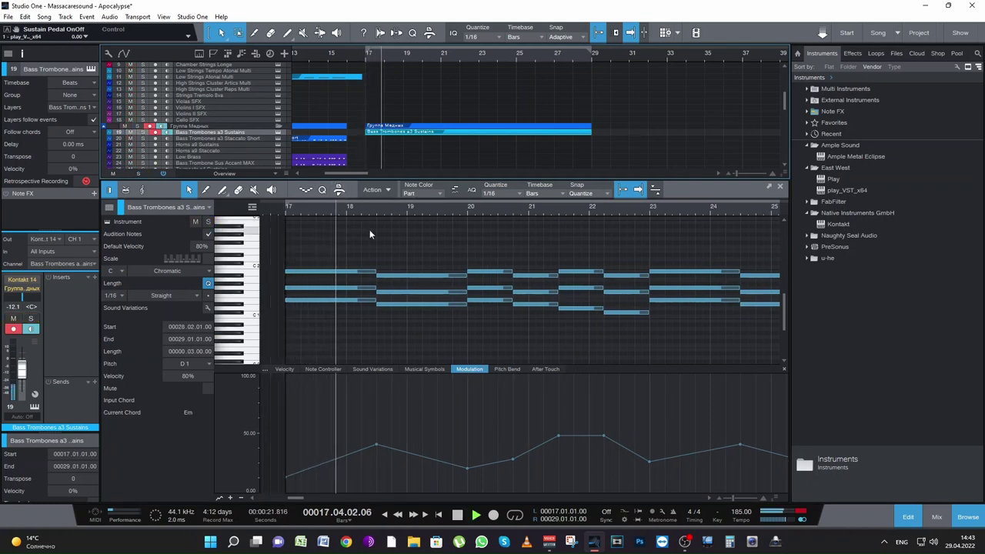
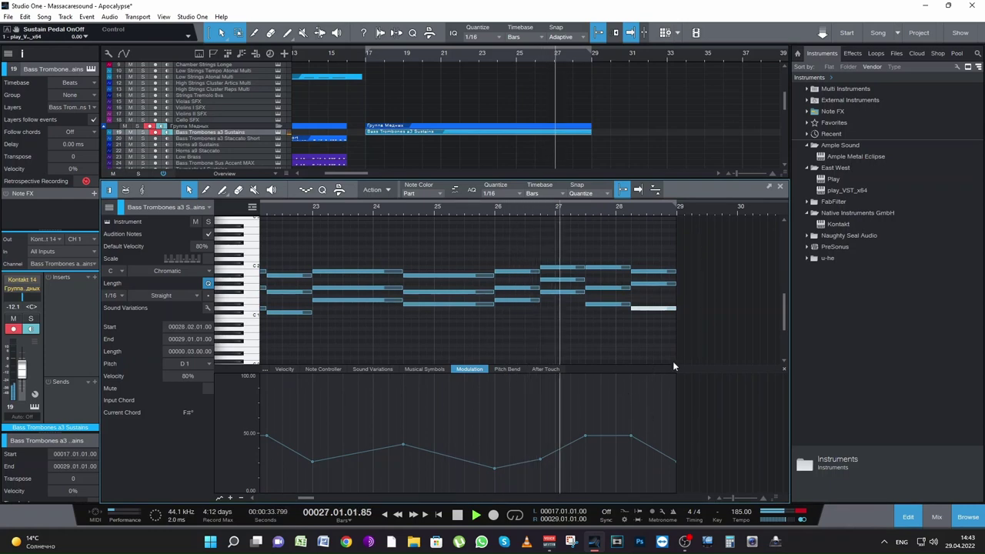
key(space)
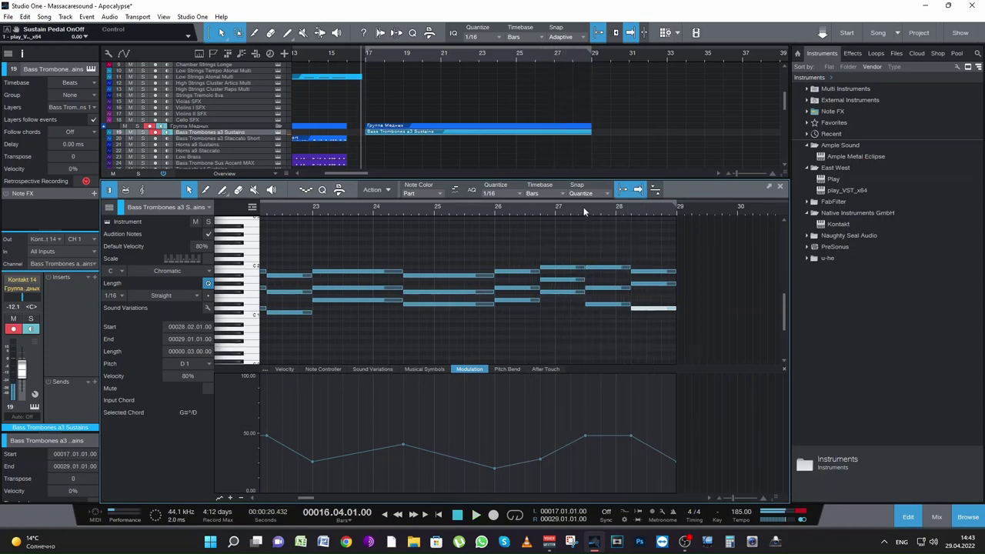
Raise the modulation point at bar 29 to about 56, audition the ending from bar 27, and save the song
click(583, 207)
key(space)
drag(675, 462, 676, 425)
key(space)
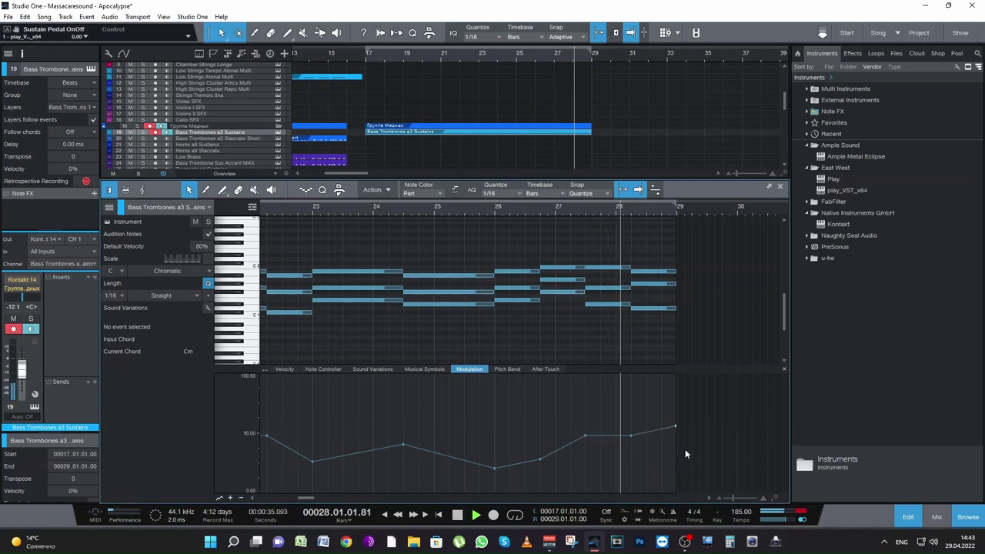
key(space)
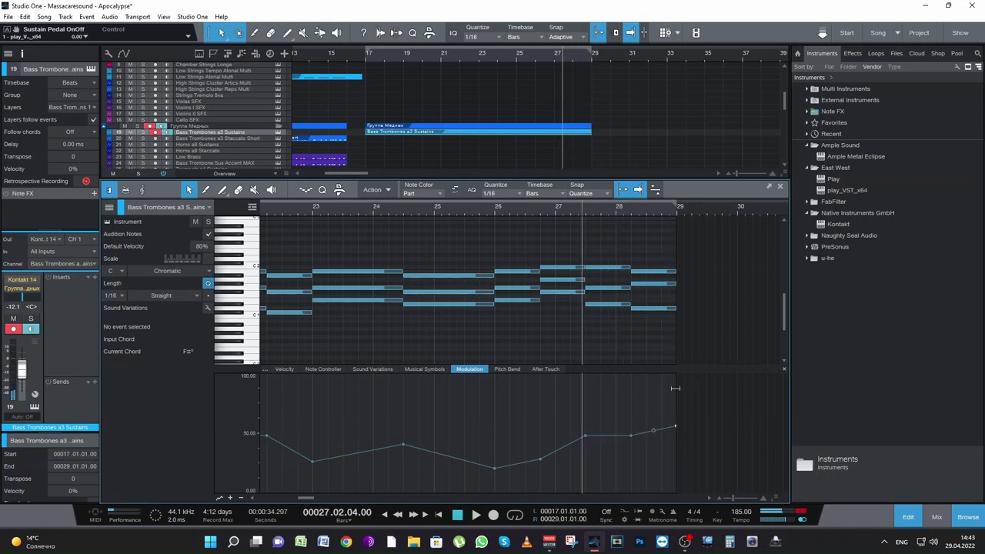
key(ctrl+s)
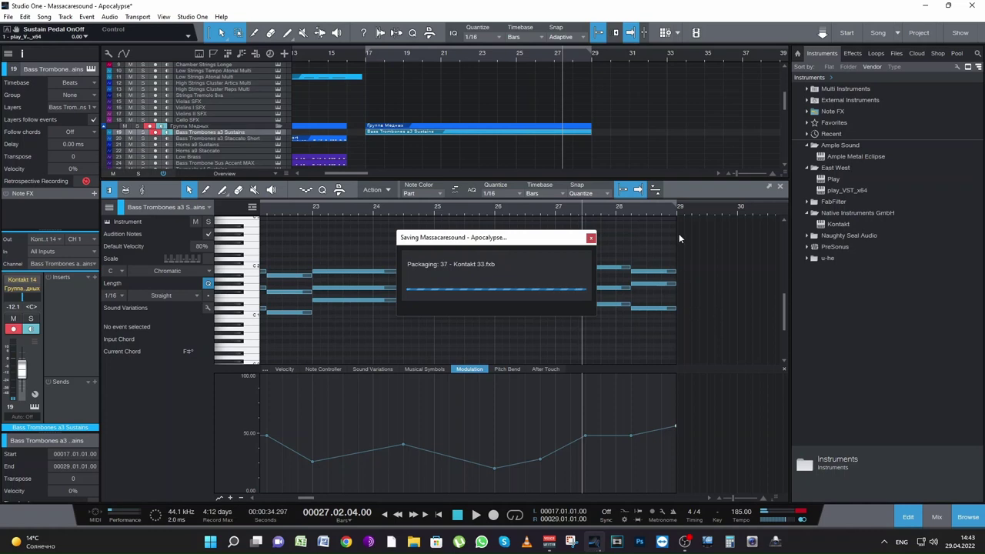
Enlarge the Bass Trombones a3 Sustains track and extend its part to 36.04.01.00
click(674, 212)
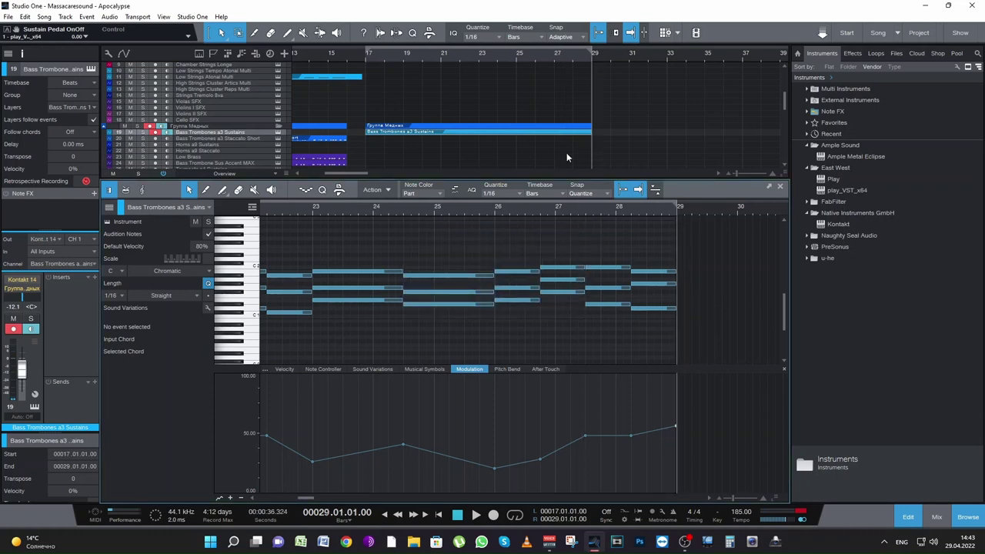
drag(225, 134, 392, 166)
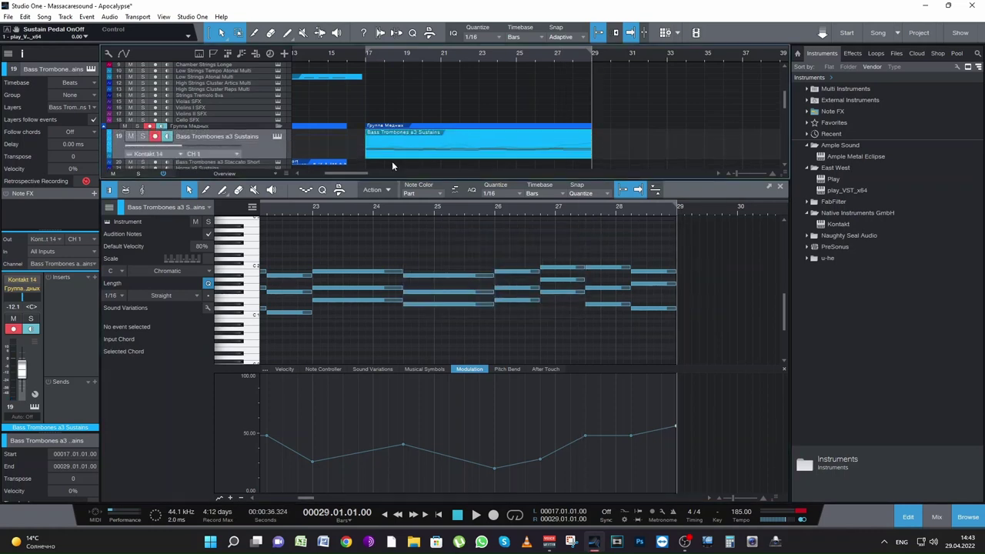
drag(597, 151, 742, 153)
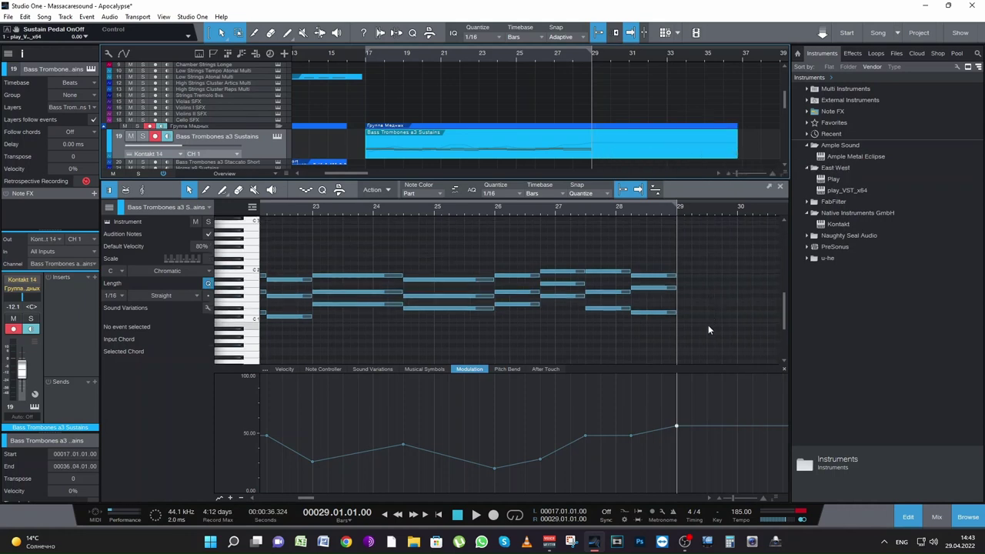
Duplicate the three-note trombone chord at 28.02.01.00 and place the copy at 29.01.01.00
drag(706, 329, 661, 265)
key(d)
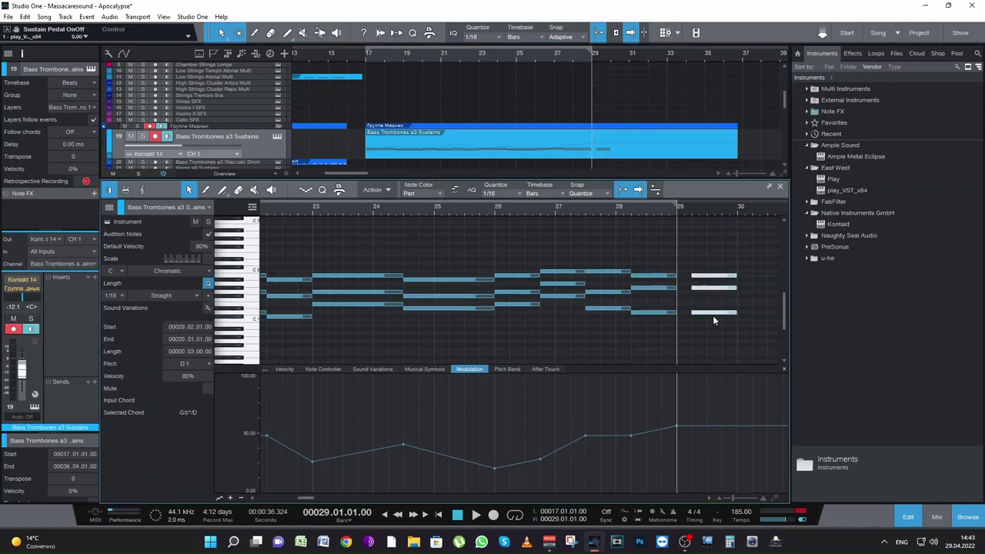
key(ctrl+z)
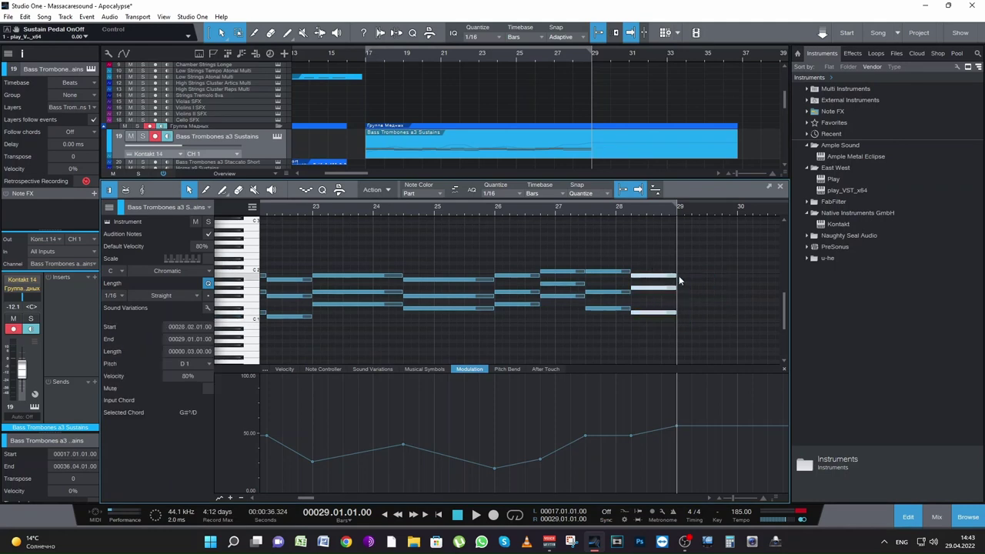
drag(677, 275, 677, 283)
key(d)
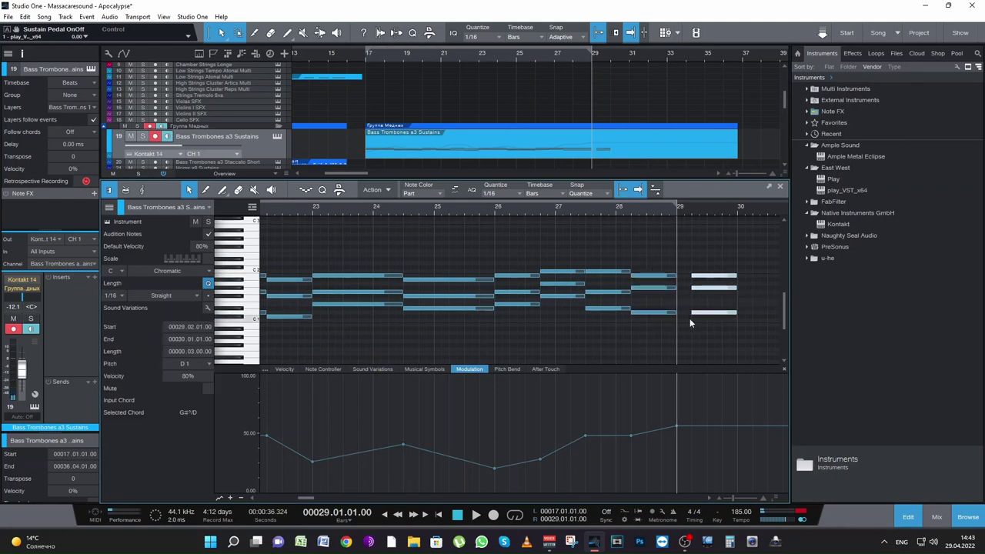
drag(702, 315, 688, 314)
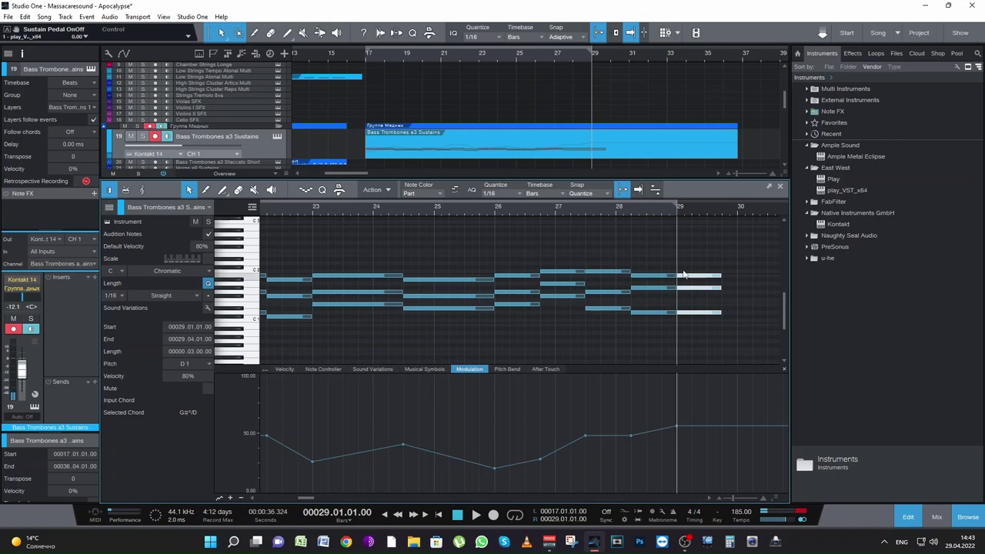
Open the Strings Spiccatissimo part around bar 29 and enlarge the note area above the modulation lane to examine its notes
scroll(584, 130, up, 3)
click(599, 120)
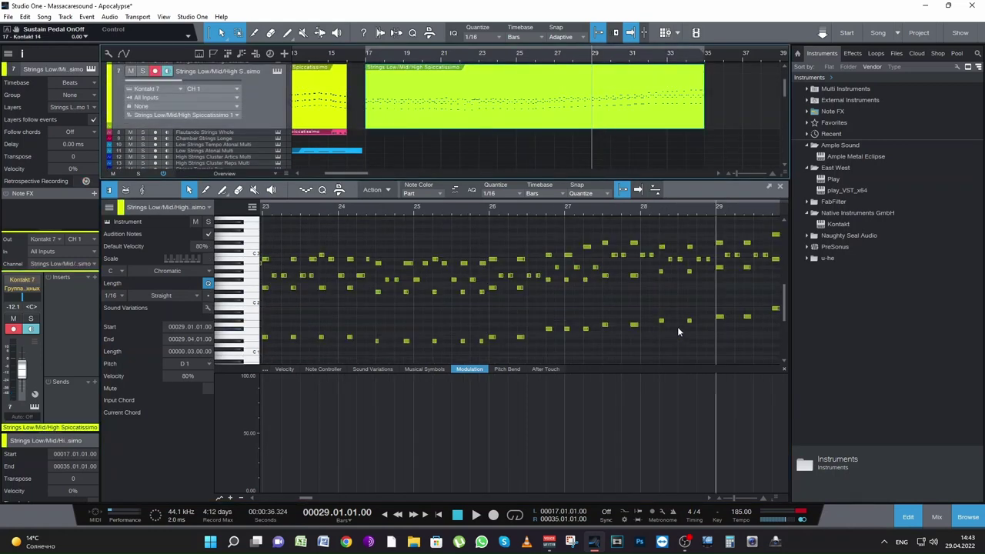
drag(305, 496, 311, 497)
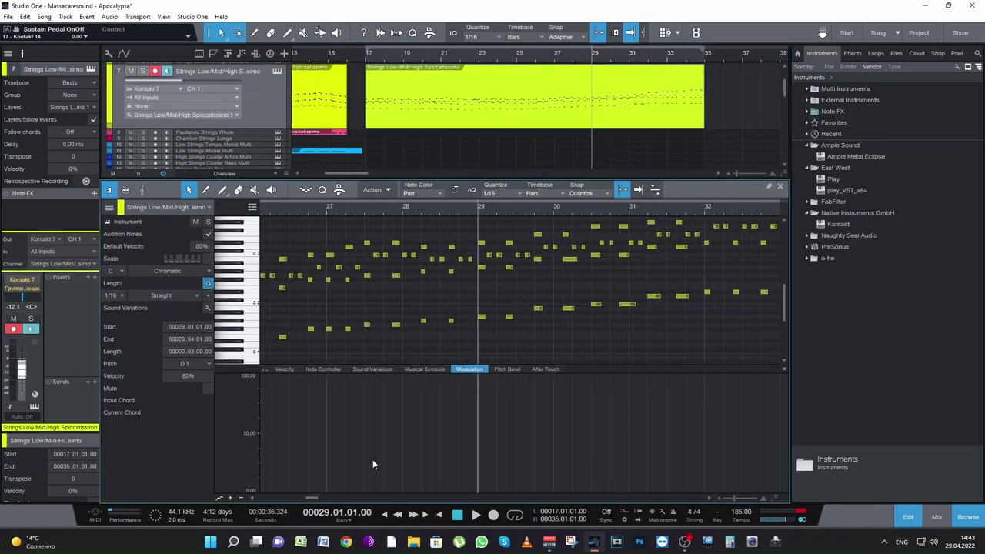
scroll(540, 339, up, 1)
drag(582, 370, 588, 426)
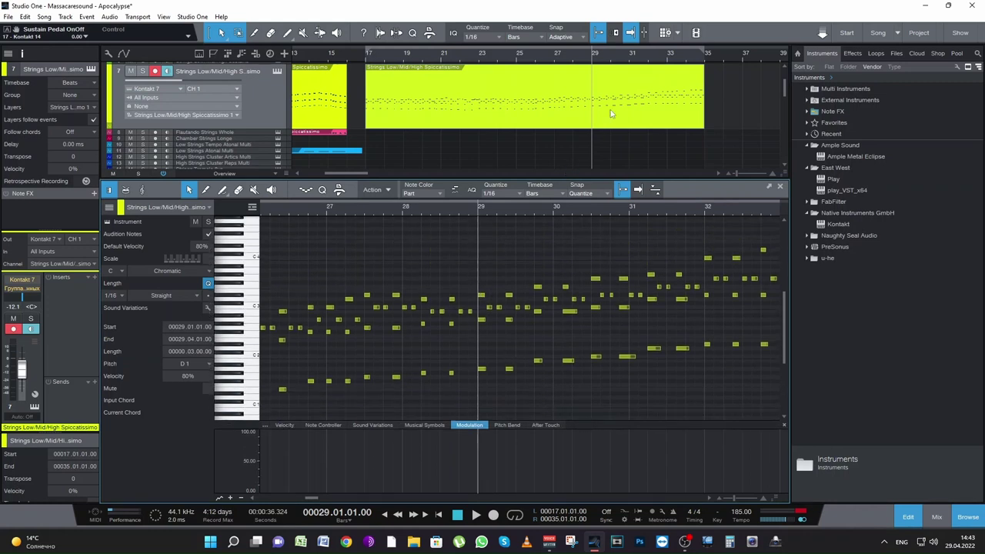
Raise the three trombone notes at 29.01.01.00 one semitone each to D#1, A1 and C2, and audition the chord
scroll(610, 115, down, 4)
click(606, 153)
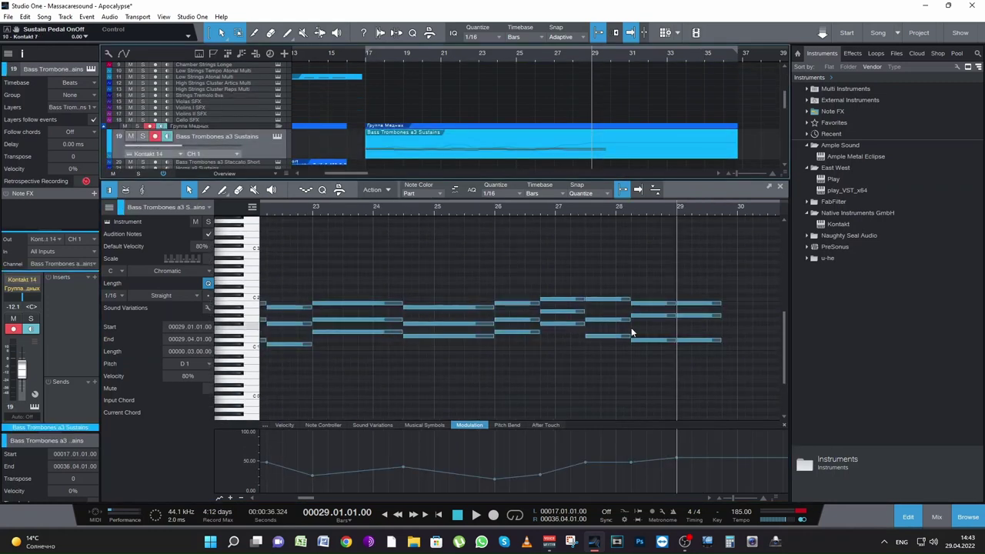
click(691, 313)
drag(691, 304, 691, 299)
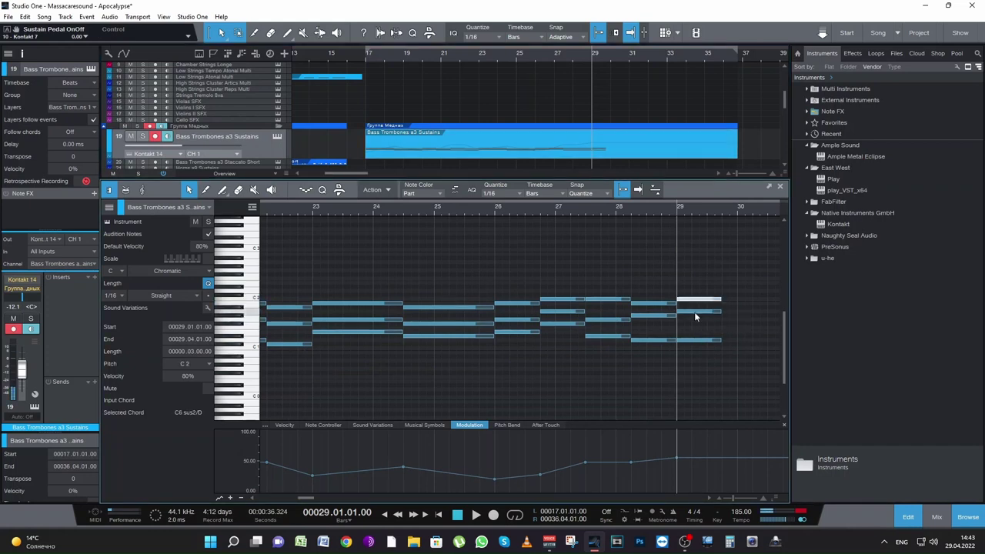
drag(697, 341, 700, 337)
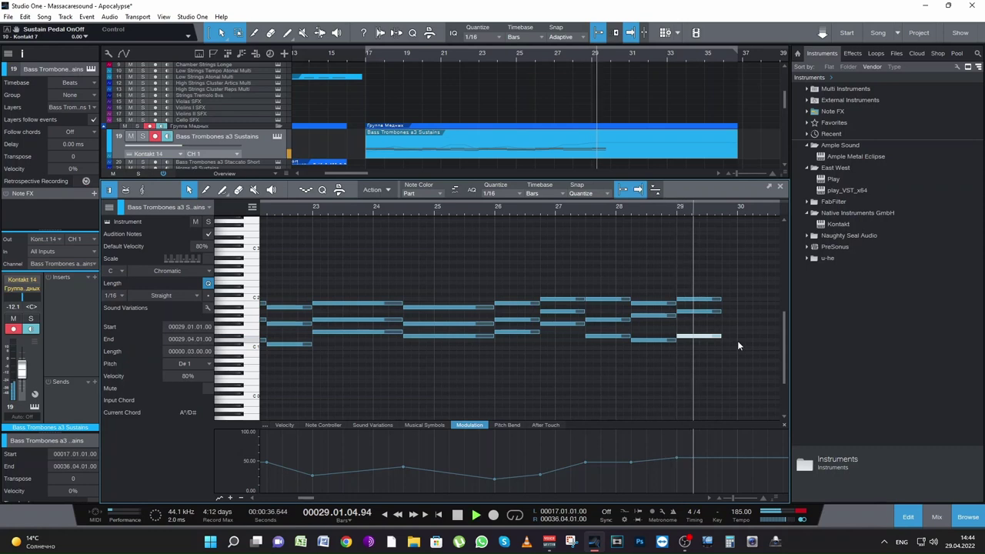
Audition the trombone chord at bar 29, duplicate it and place the copy at 29.04.01.00, one semitone higher
key(space)
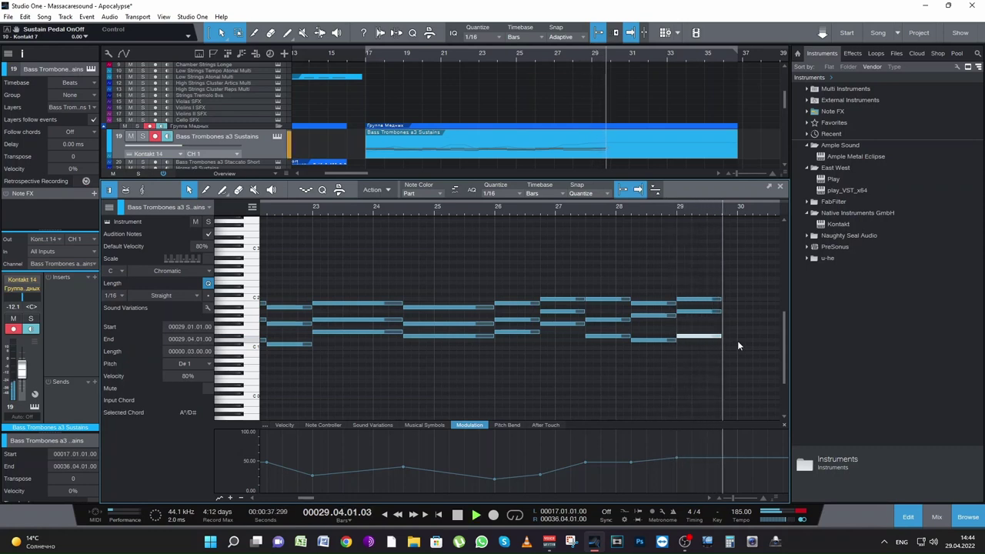
key(space)
drag(745, 361, 714, 297)
key(space)
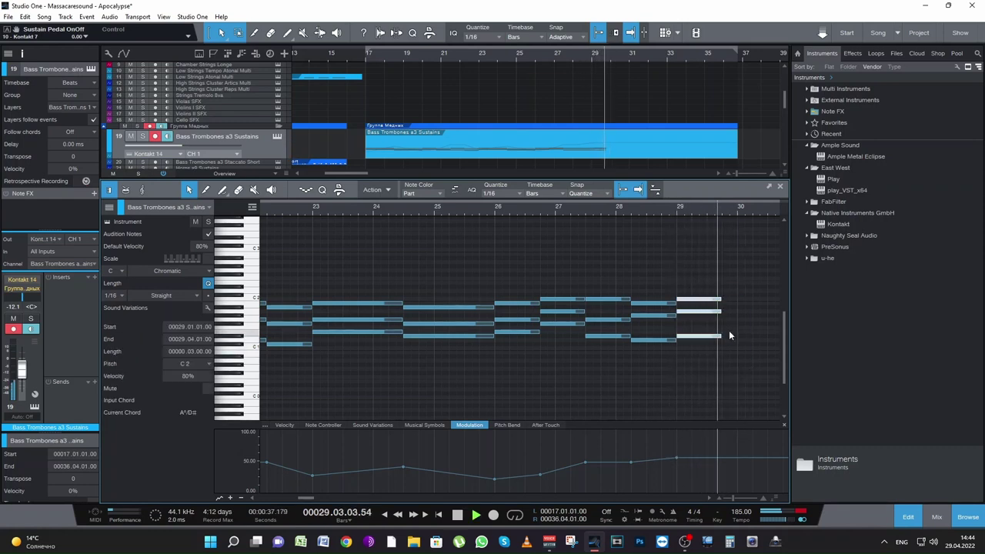
key(space)
key(d)
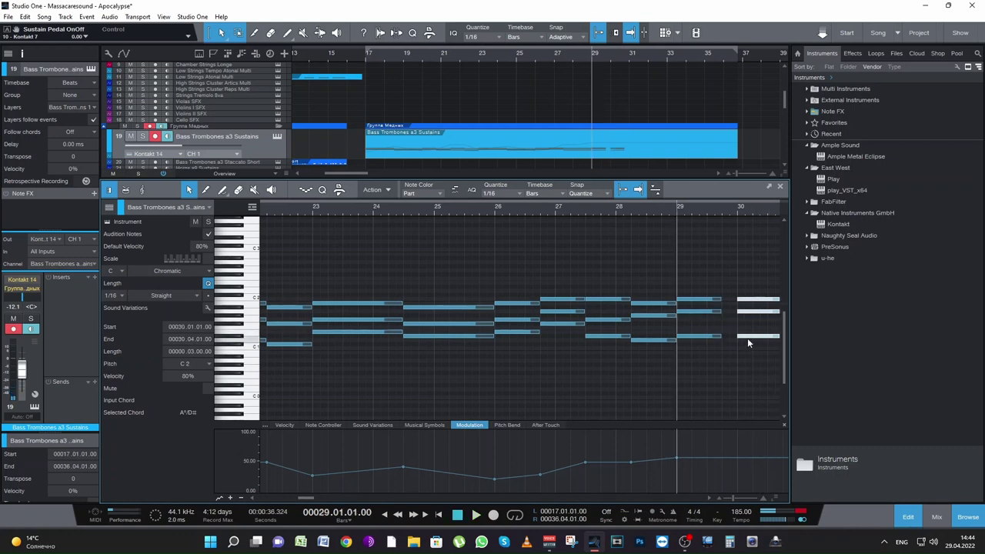
drag(740, 339, 734, 336)
Open the Strings Spiccatissimo part and play it from bar 29 to examine its notes around 29.04.01.00
scroll(640, 144, up, 2)
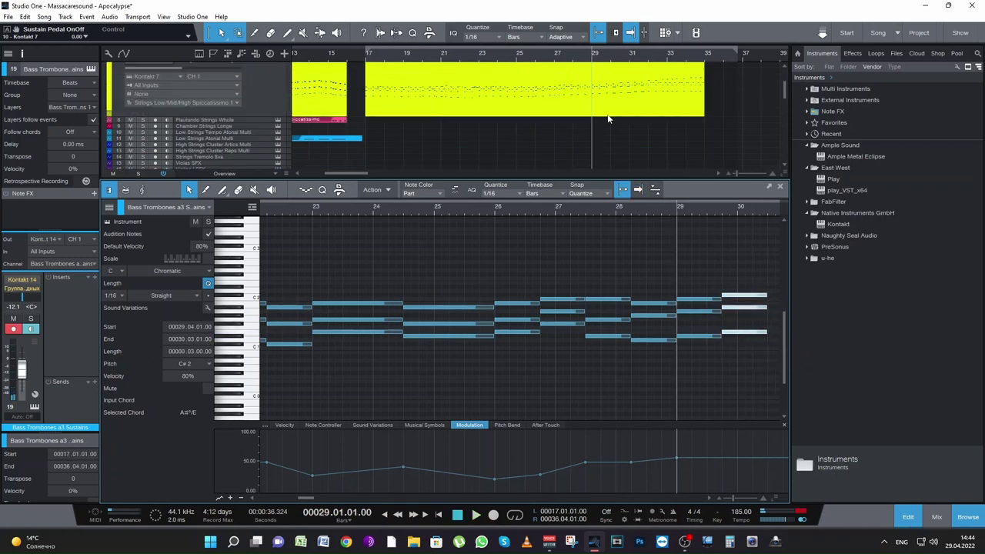
click(608, 114)
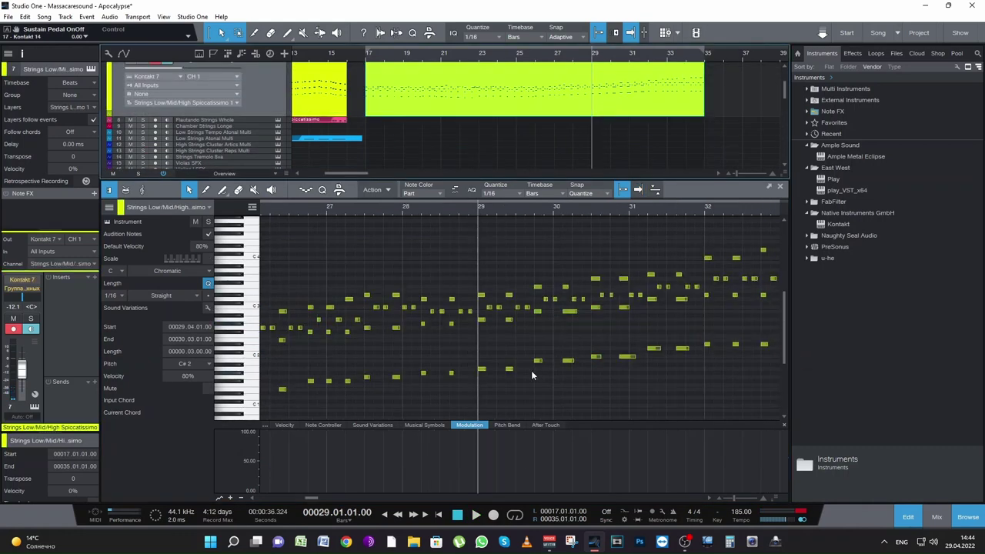
mouse_move(538, 365)
key(space)
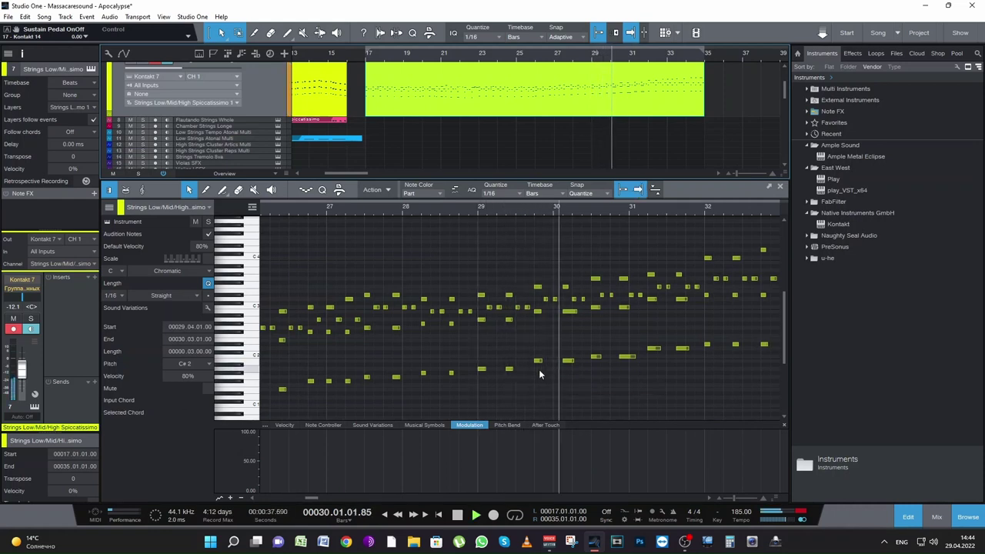
key(space)
mouse_move(538, 312)
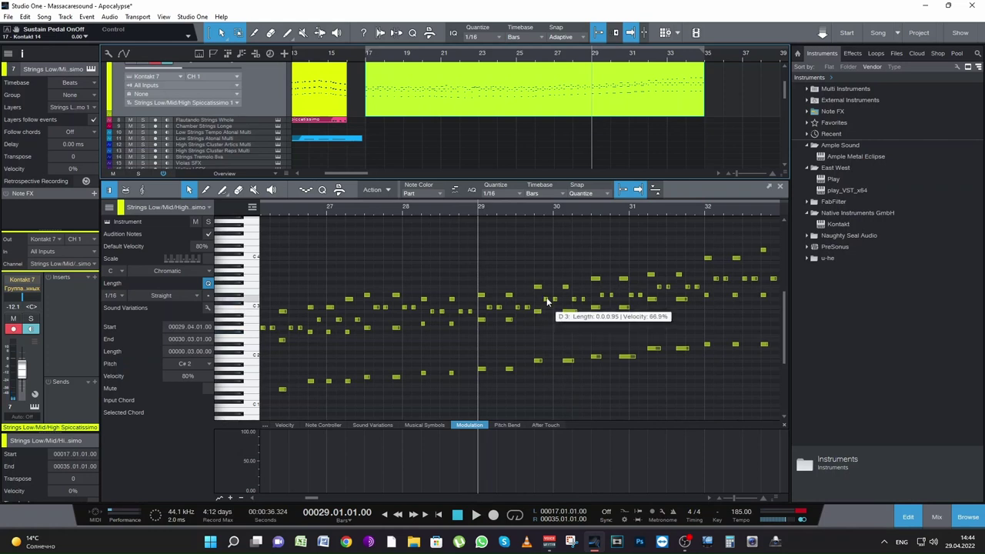
Back in the Bass Trombones a3 Sustains part, set the chord at 29.04.01.00 to F1, B1 and D2, and audition it
scroll(619, 135, down, 3)
click(611, 127)
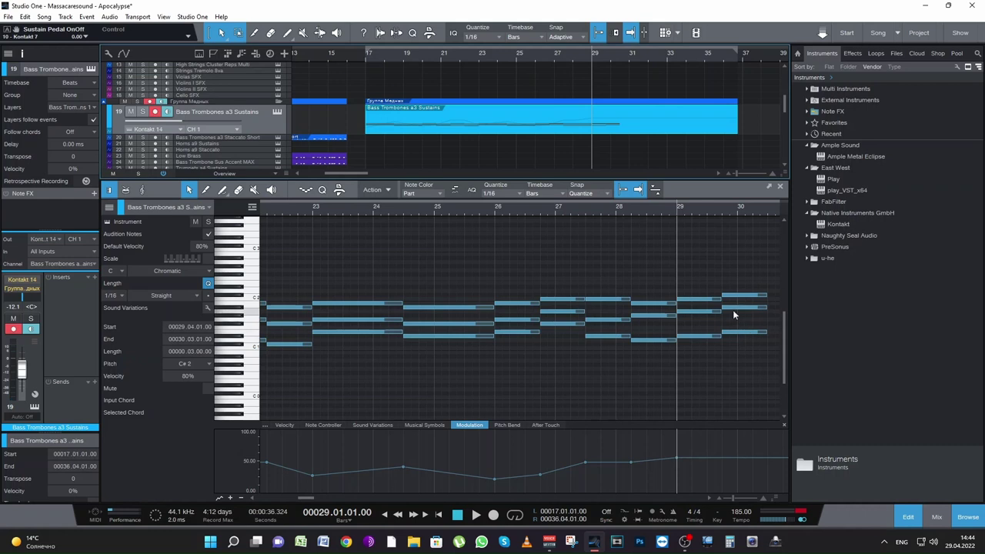
click(738, 307)
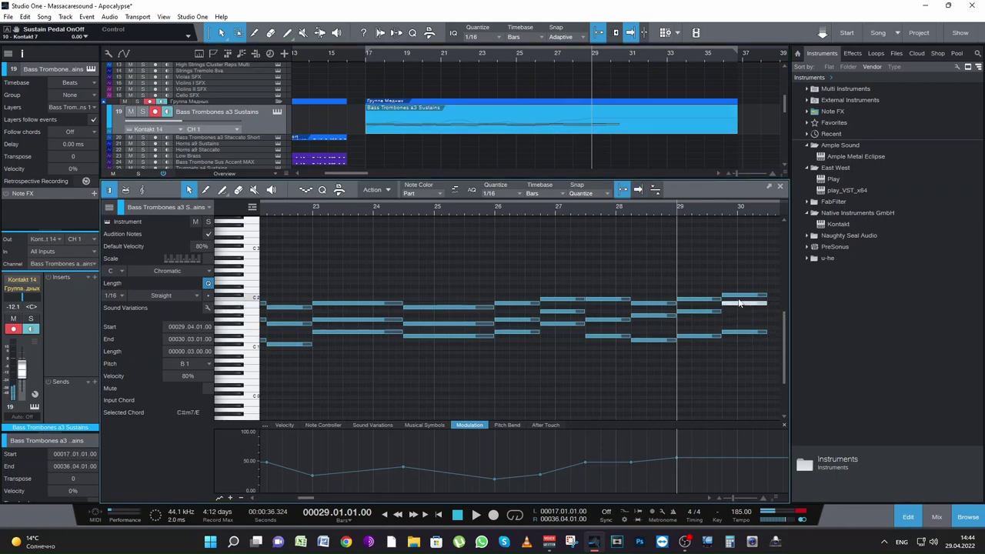
key(Up)
key(Up)
key(Up)
key(Up)
click(737, 331)
key(Up)
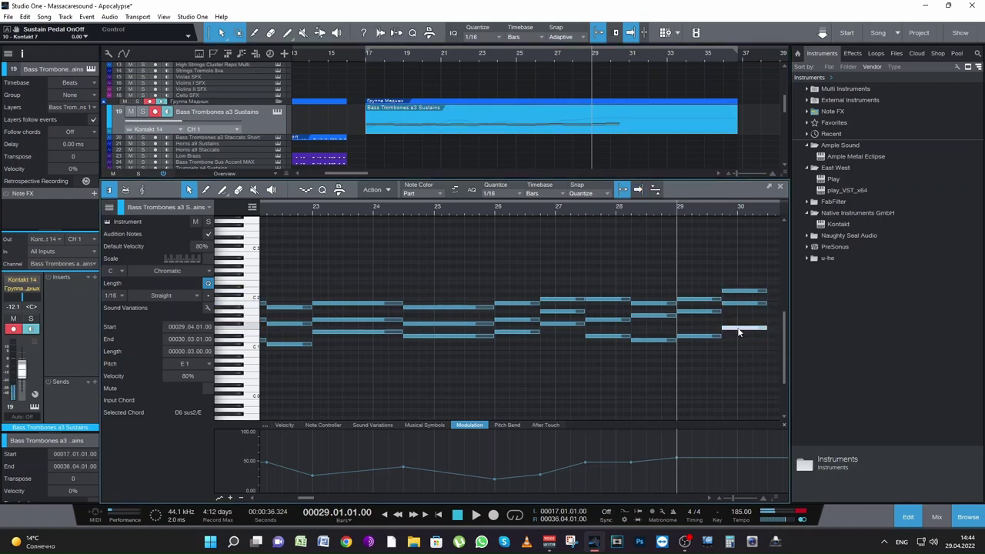
key(space)
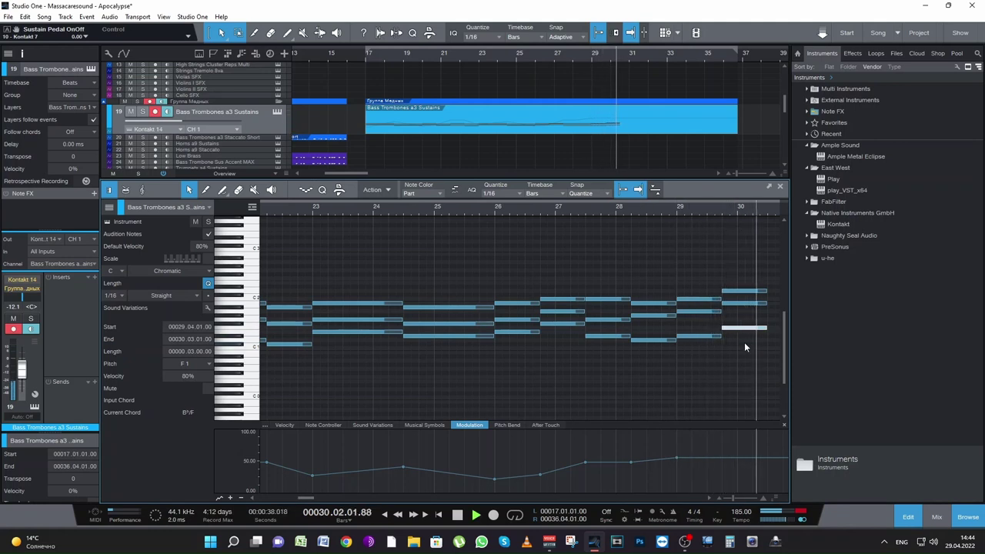
key(space)
Duplicate the three-note trombone chord at 29.04.01.00 and place the copy at 30.03.01.00
drag(410, 343, 354, 288)
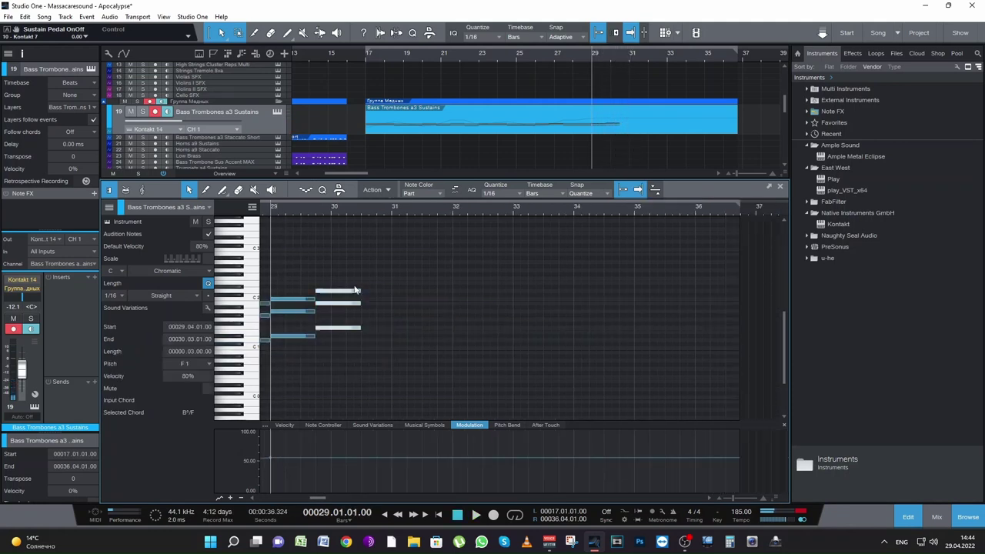
key(d)
drag(391, 331, 375, 332)
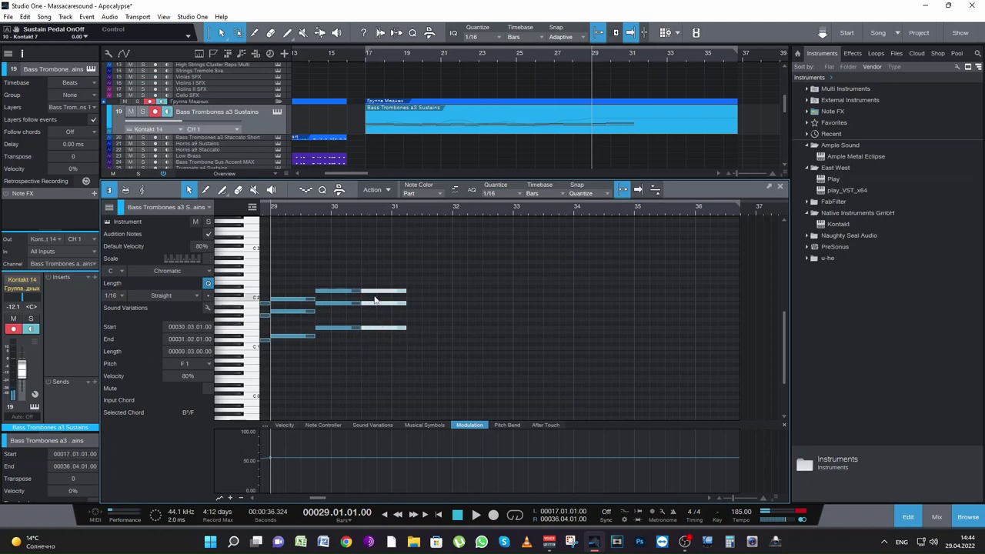
Set the playback position to 30.03.01.00 and open the Strings Spiccatissimo part to examine its notes there
click(362, 203)
scroll(690, 107, up, 2)
click(684, 72)
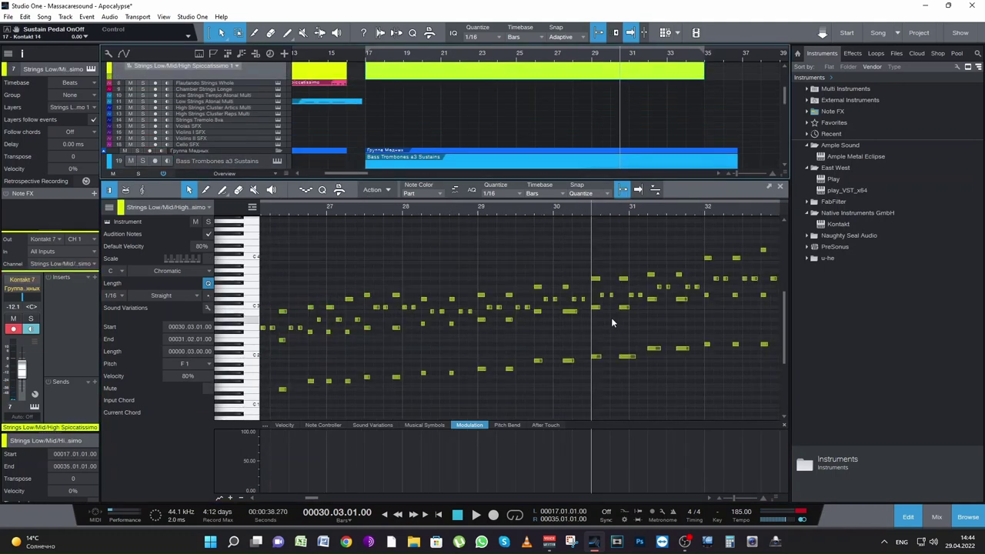
Raise the Bass Trombones a3 Sustains chord starting at bar 30 beat 3 to G1, C2 and D#2, and play it back
scroll(609, 163, down, 3)
click(640, 119)
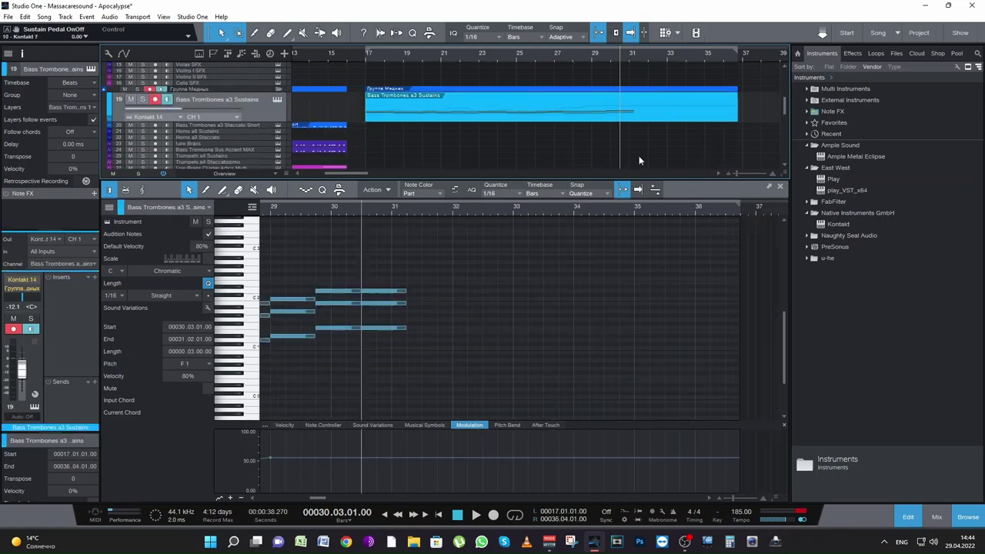
click(375, 298)
drag(375, 292, 376, 286)
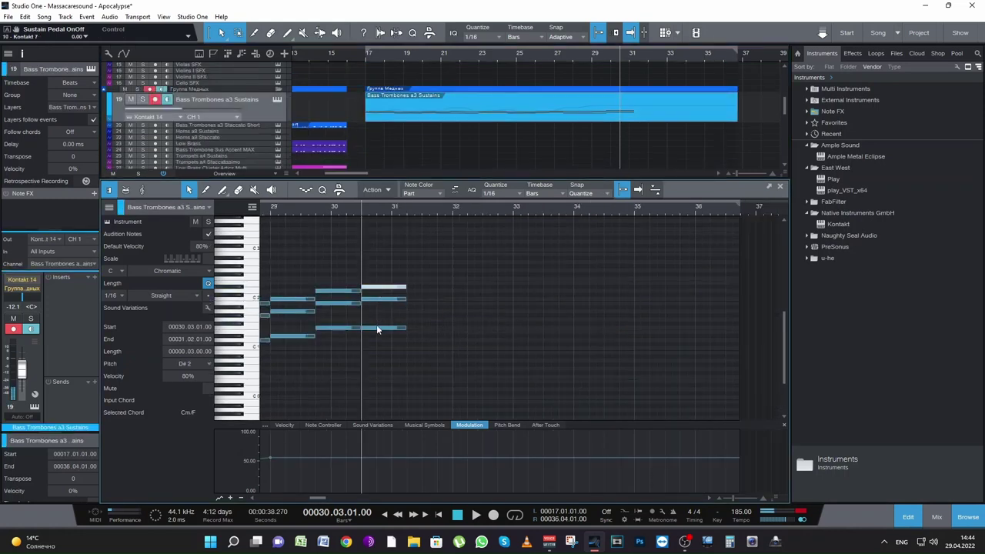
drag(375, 328, 376, 320)
key(space)
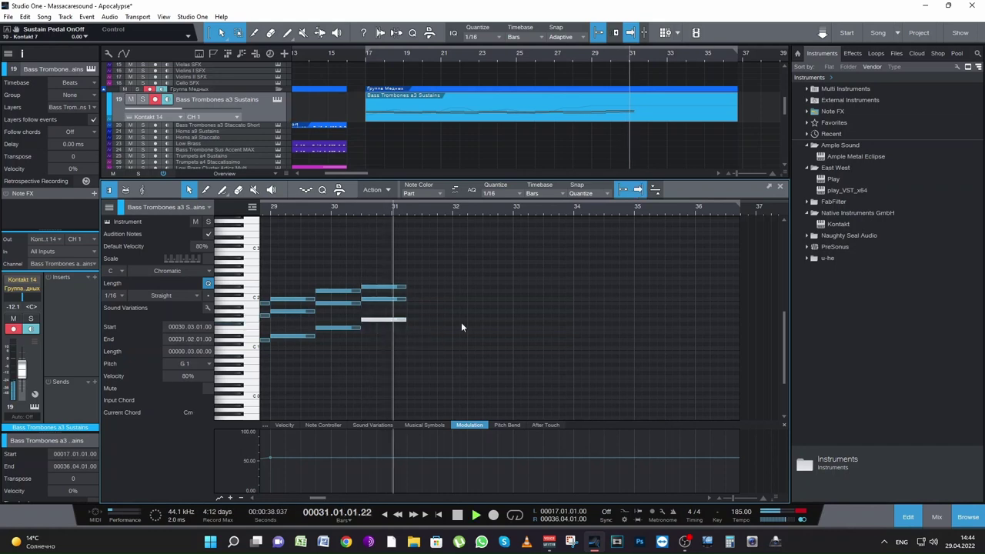
key(space)
key(space)
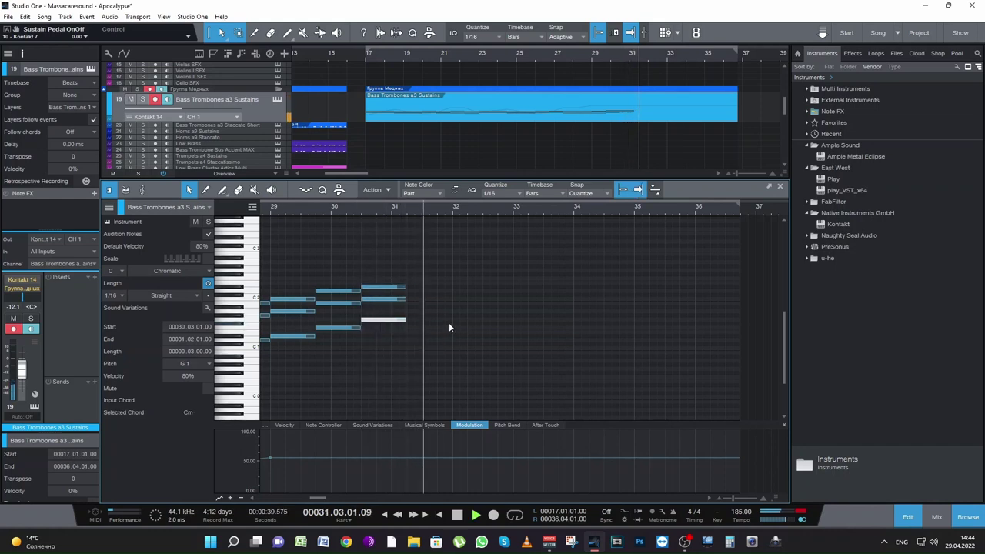
key(space)
Check the spiccatissimo strings up to bar 31 beat 2, then duplicate the last trombone chord there and retune it to G#1, D2 and F2
scroll(647, 115, up, 4)
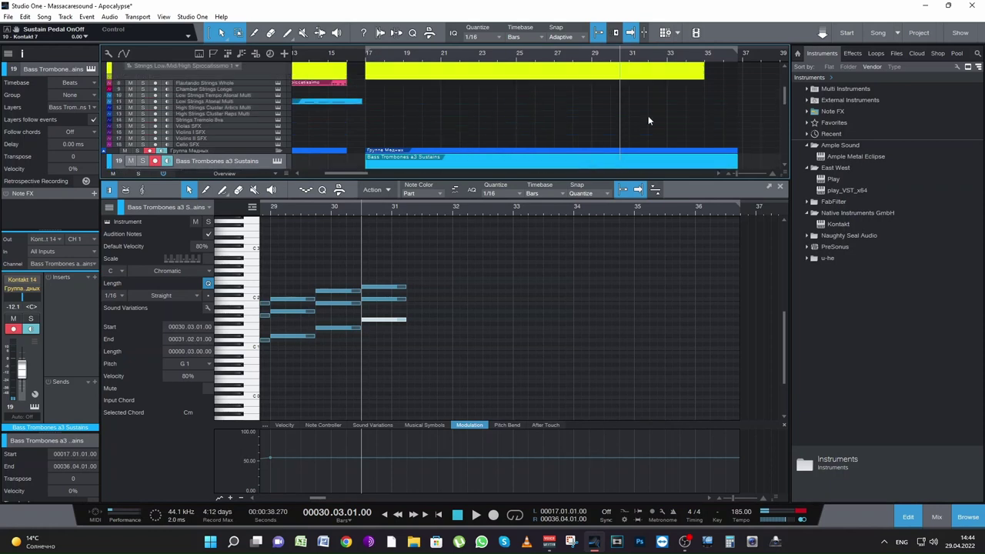
click(640, 96)
key(space)
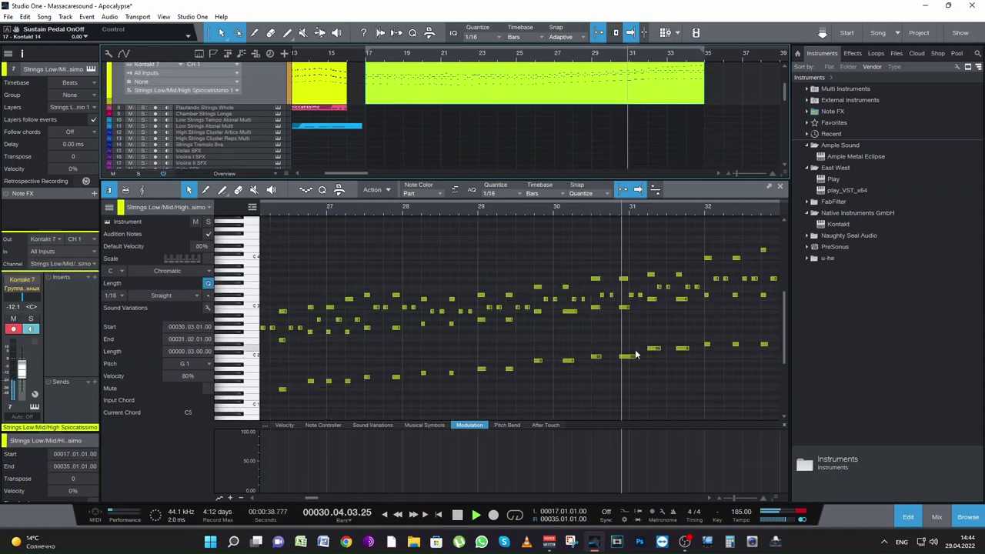
key(space)
click(648, 220)
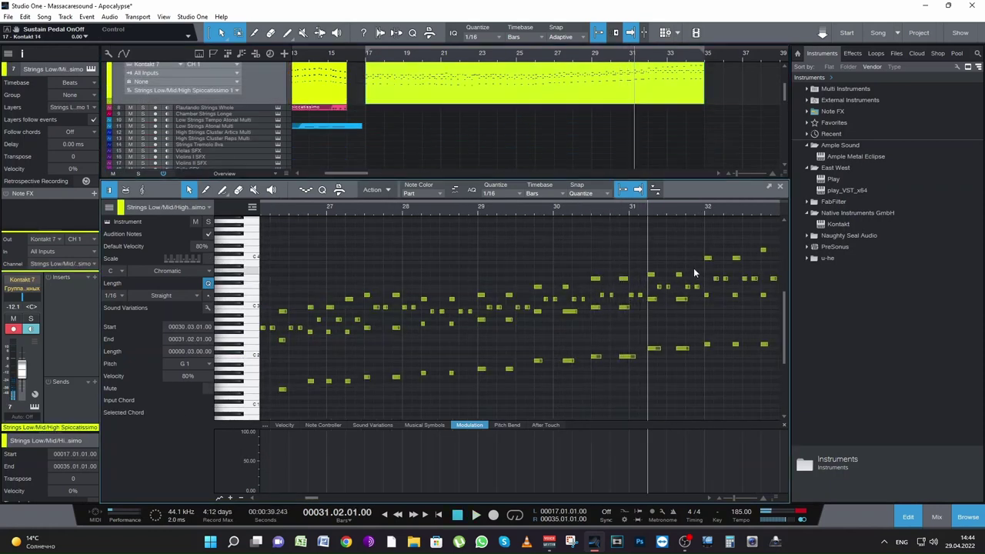
scroll(643, 116, down, 3)
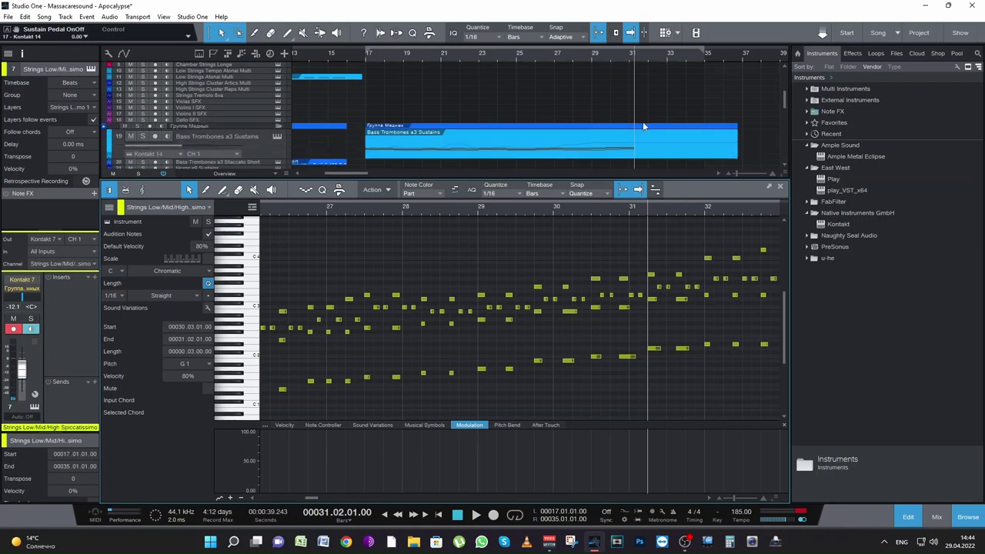
click(642, 135)
key(d)
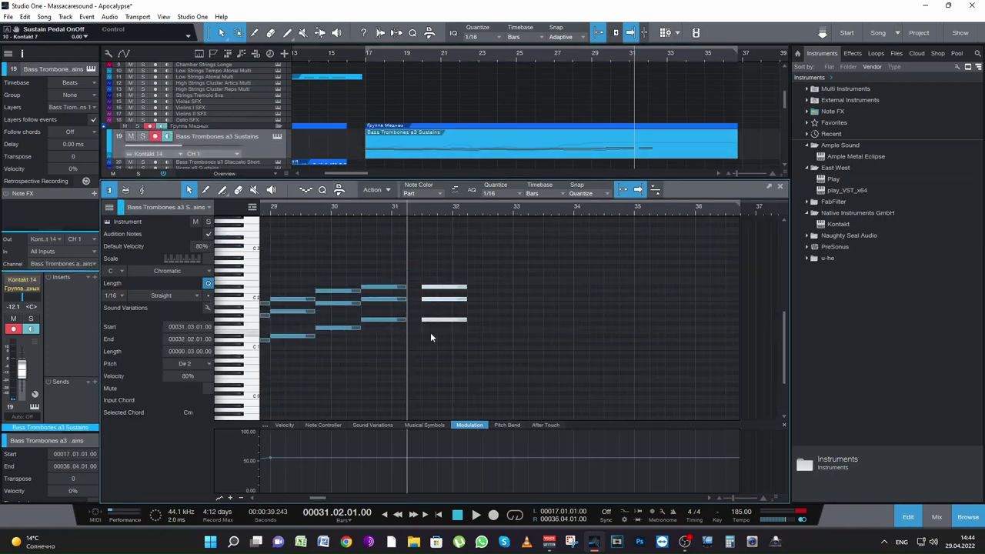
click(427, 333)
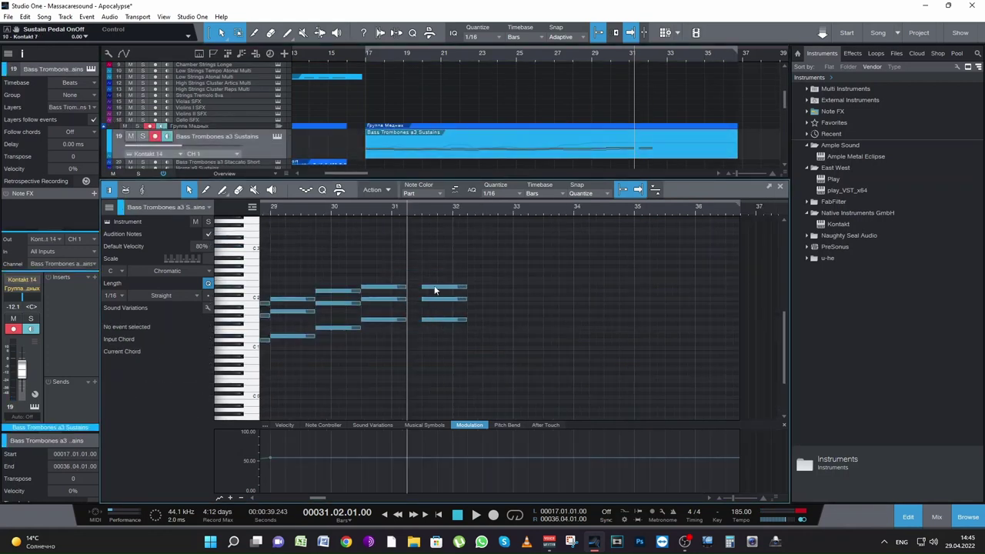
mouse_move(435, 289)
mouse_down()
mouse_move(432, 319)
mouse_move(422, 323)
mouse_move(430, 297)
mouse_move(416, 302)
mouse_move(413, 280)
mouse_move(419, 293)
mouse_up()
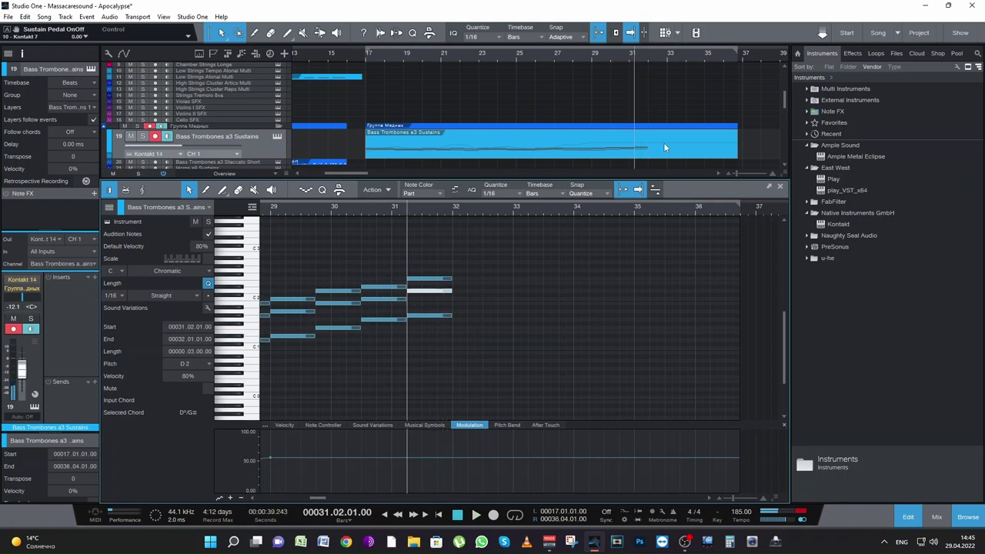
Set the playback position to bar 32 in the strings part and duplicate the last trombone chord to start there
scroll(663, 145, up, 2)
click(656, 97)
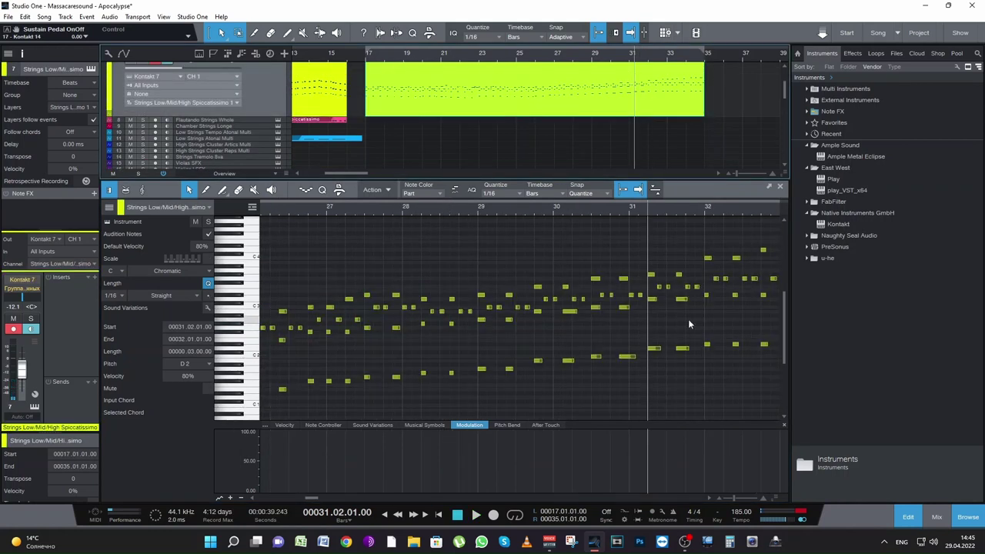
click(704, 209)
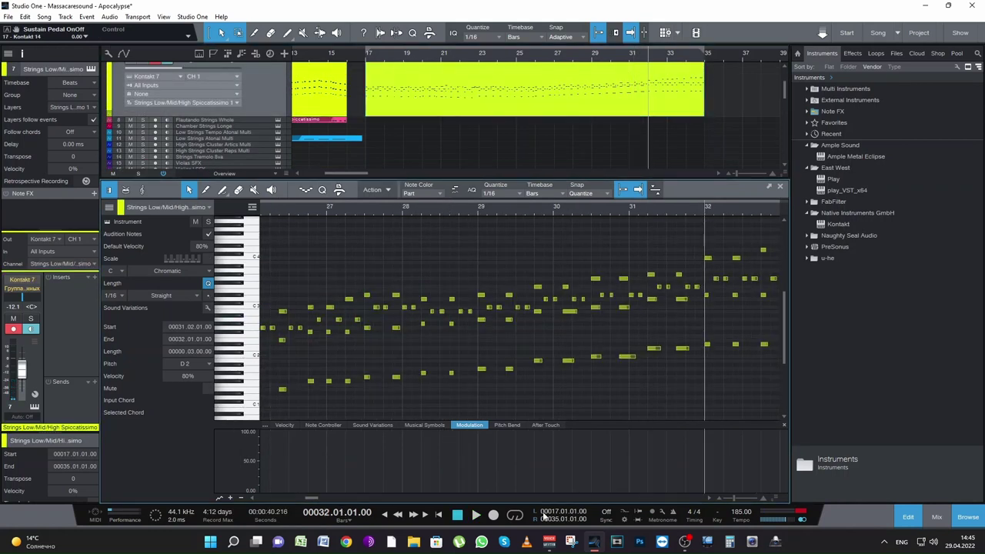
drag(311, 499, 330, 492)
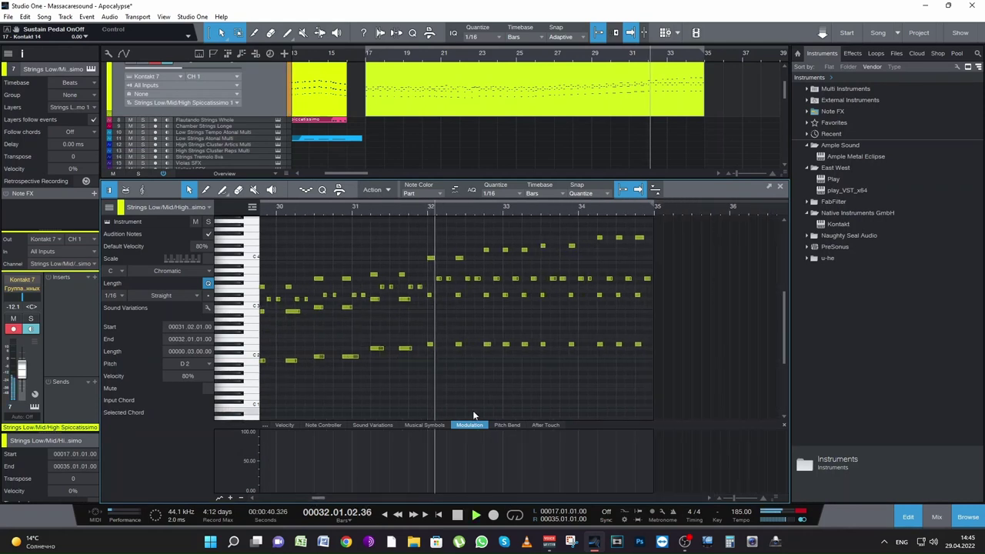
scroll(656, 122, down, 5)
click(656, 127)
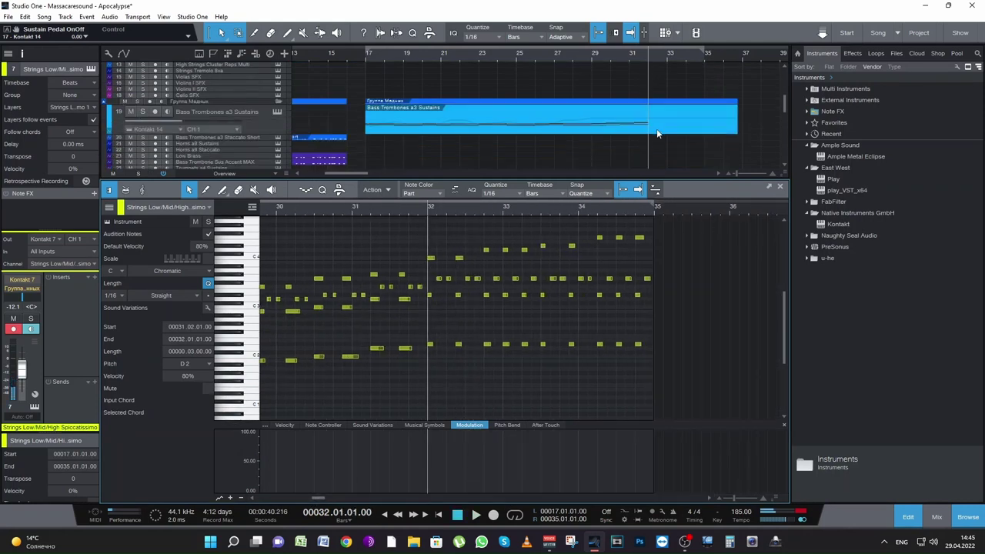
drag(494, 350, 440, 281)
key(d)
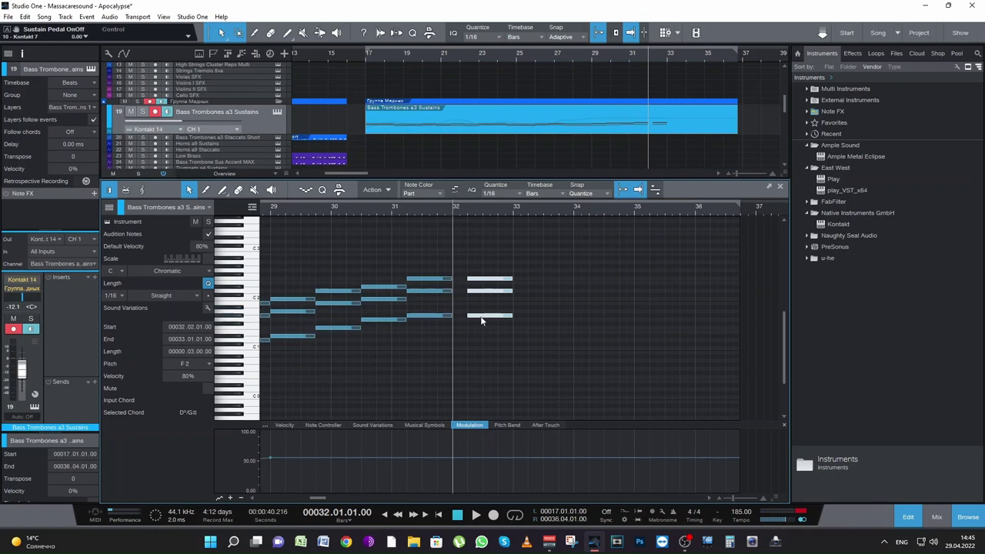
drag(479, 318, 464, 318)
Compare with the strings notes at bar 32, retune the trombone chord there to G1, C2 and D#2, and play it back
scroll(668, 113, up, 3)
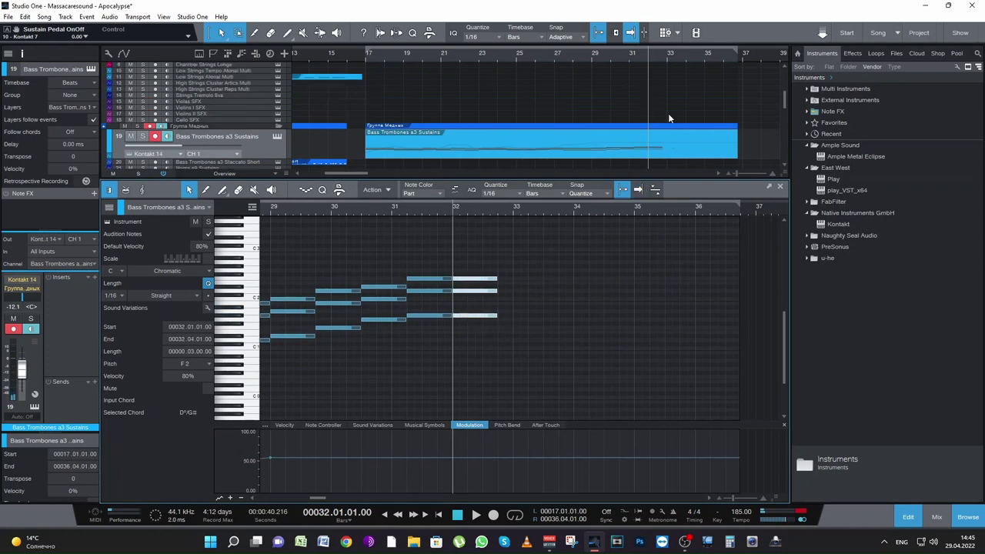
click(662, 76)
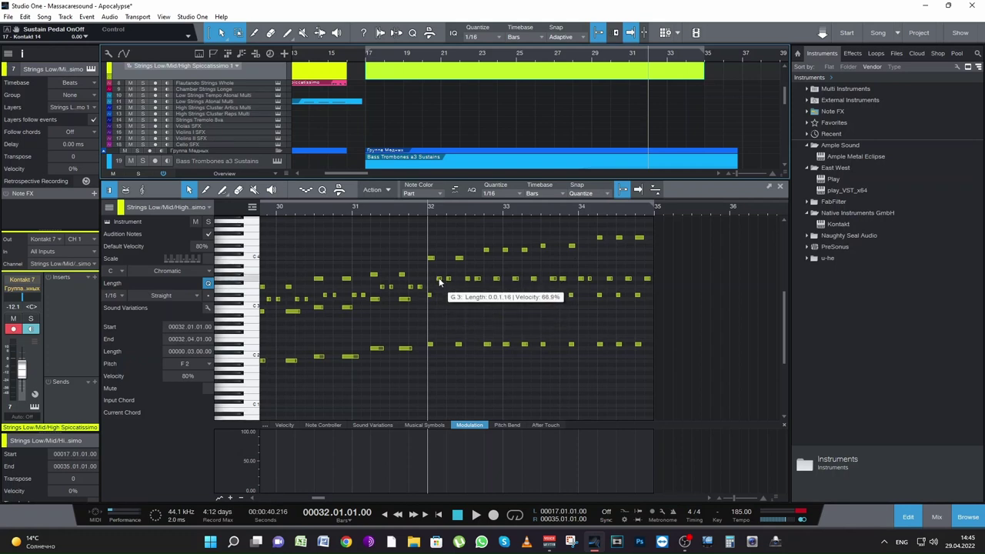
scroll(644, 140, down, 3)
click(644, 140)
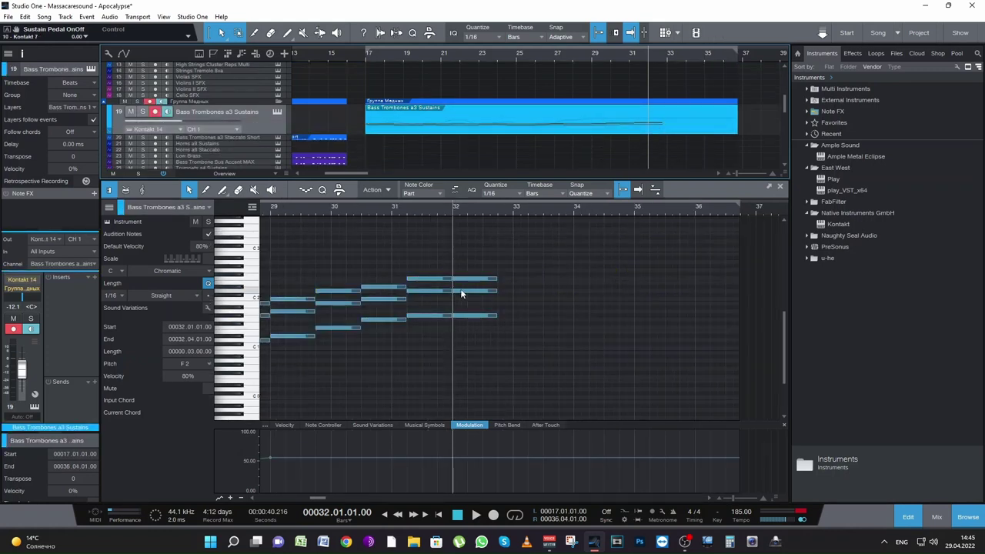
drag(460, 290, 463, 273)
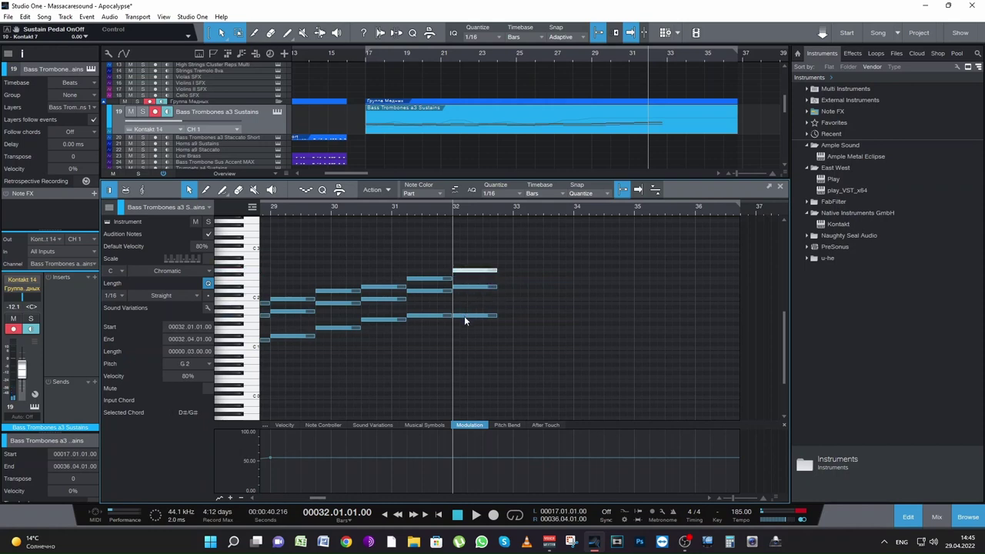
click(464, 316)
drag(465, 315, 464, 321)
drag(465, 269, 466, 297)
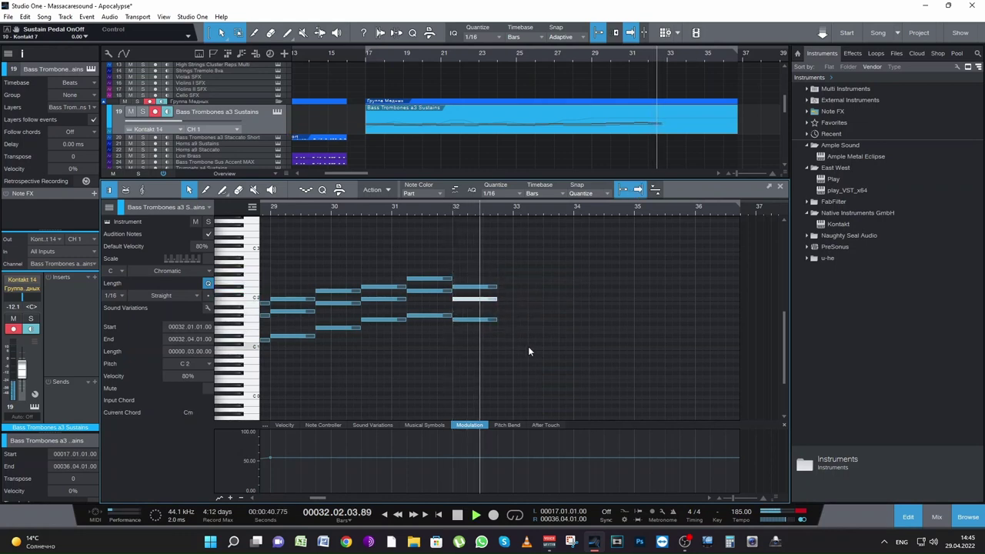
click(527, 340)
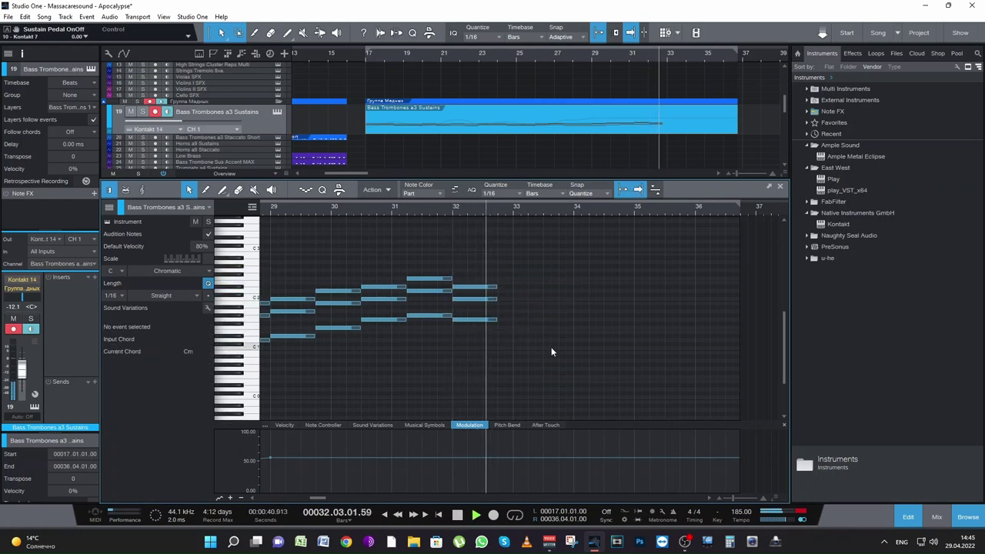
key(space)
Lengthen all three notes of the bar 32 trombone chord to end at the start of bar 35, checking by playback
mouse_move(535, 343)
mouse_down()
mouse_move(486, 274)
mouse_move(678, 308)
mouse_move(740, 305)
mouse_up()
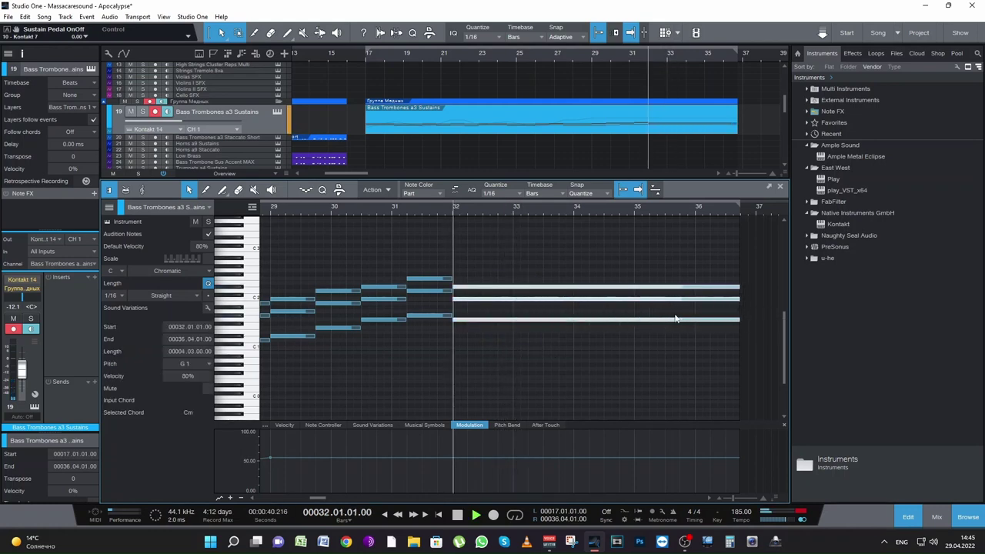
key(space)
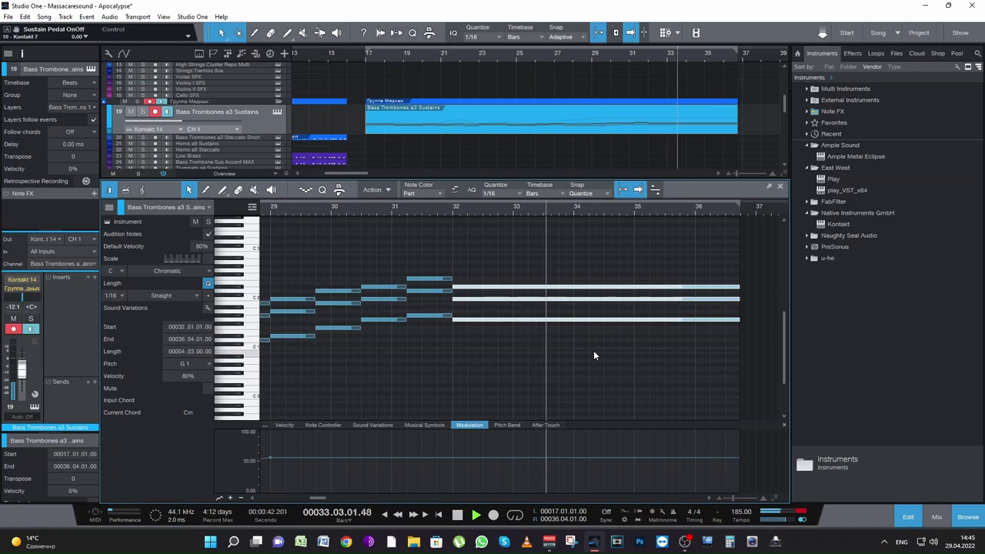
key(space)
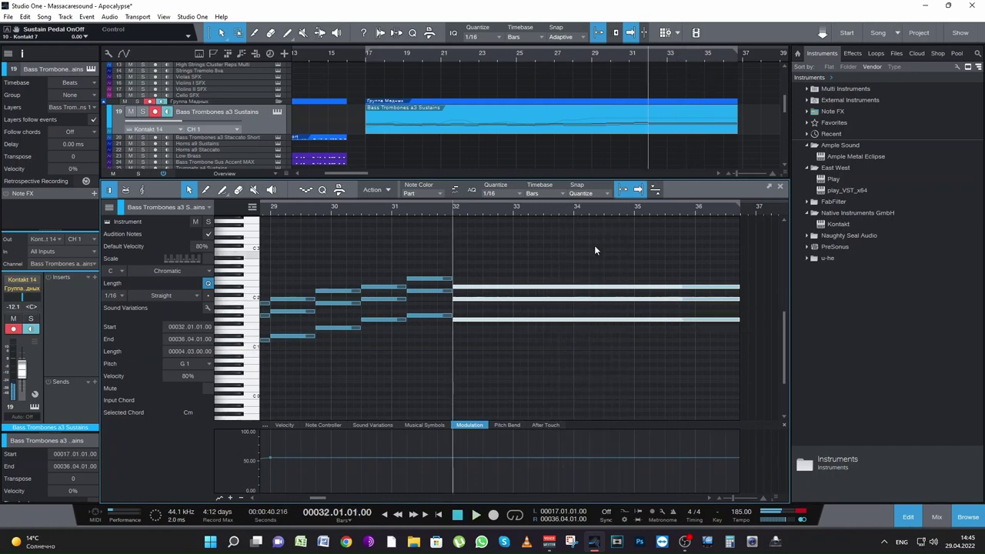
drag(739, 287, 634, 287)
click(556, 273)
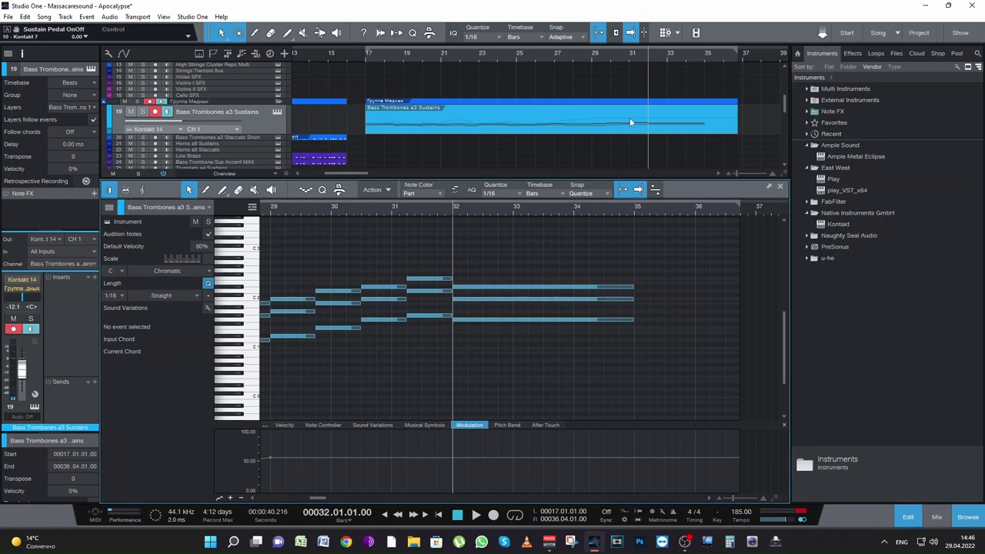
Shorten the trombones' long C2 note to end at bar 32 beat 4 and add a D2 note from there to bar 33 beat 3
scroll(632, 119, up, 3)
click(650, 102)
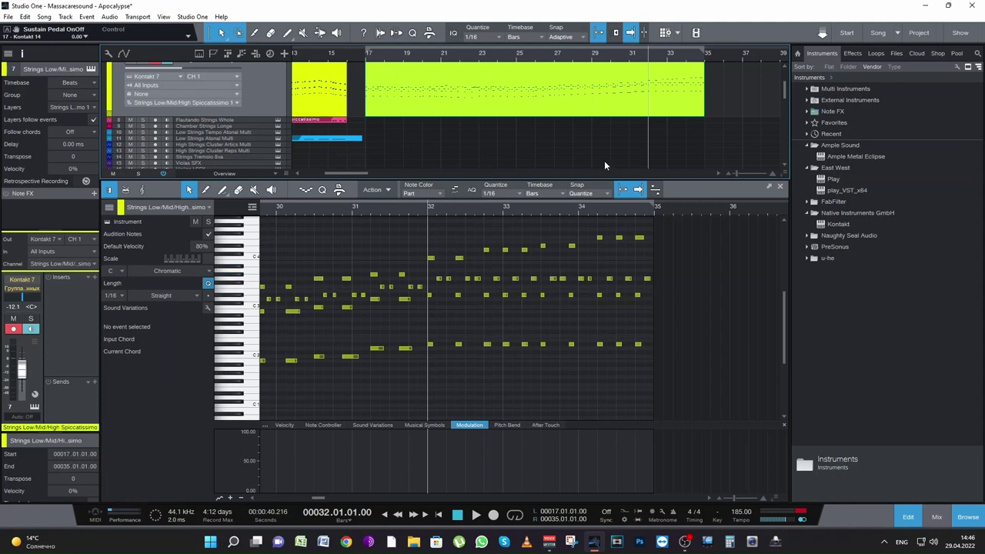
scroll(647, 124, down, 3)
click(643, 117)
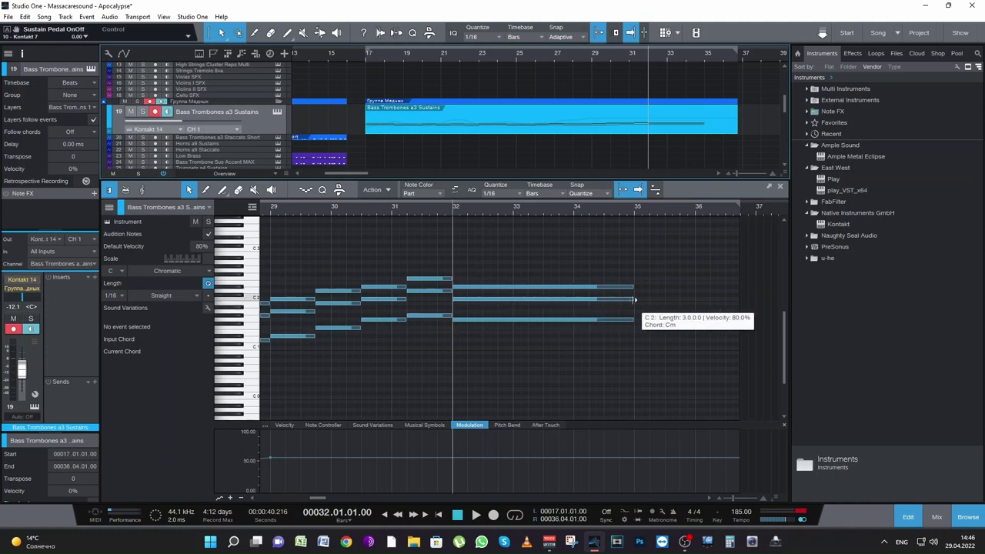
key(space)
key(space)
drag(633, 300, 508, 296)
key(space)
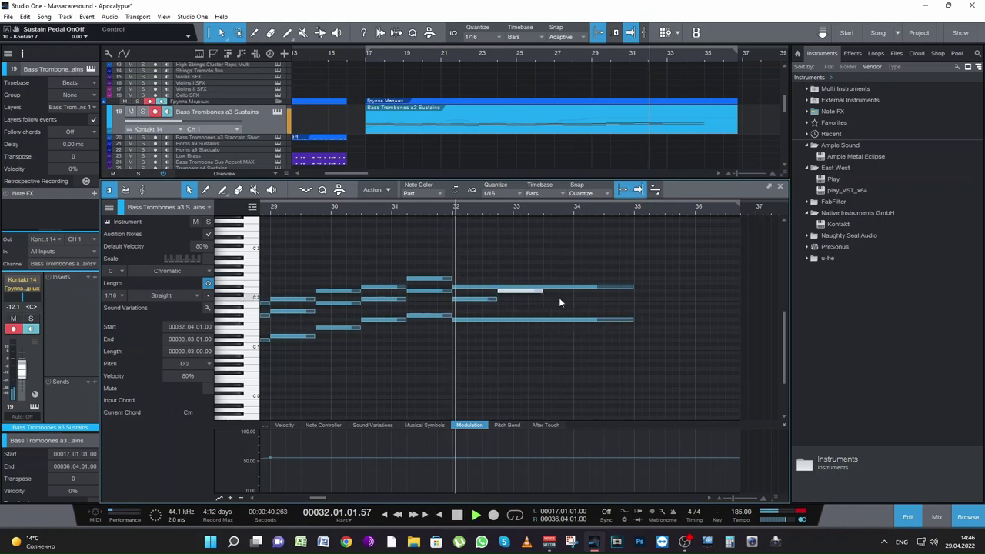
Add a D#2 trombone note running from bar 33 beat 3 to the start of bar 35
key(space)
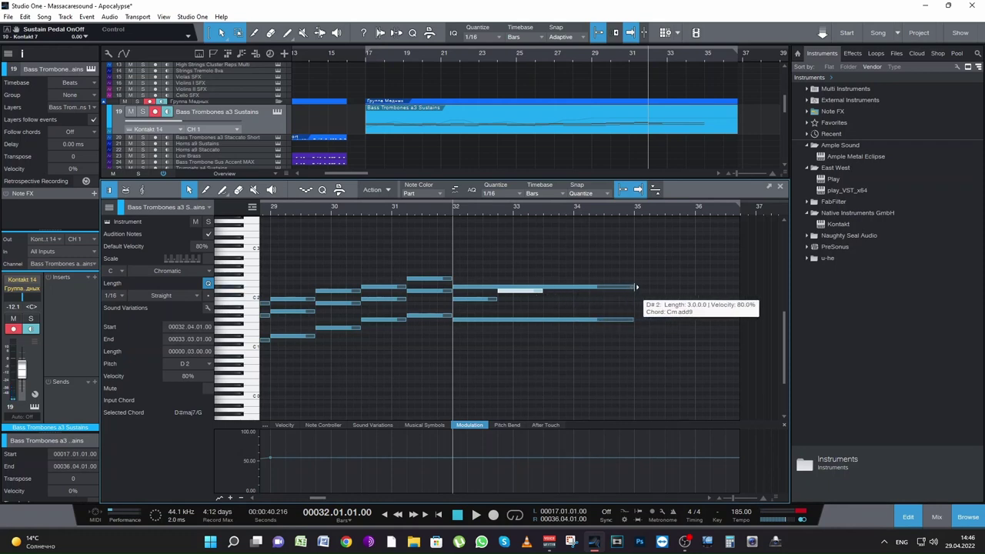
drag(596, 287, 565, 295)
key(d)
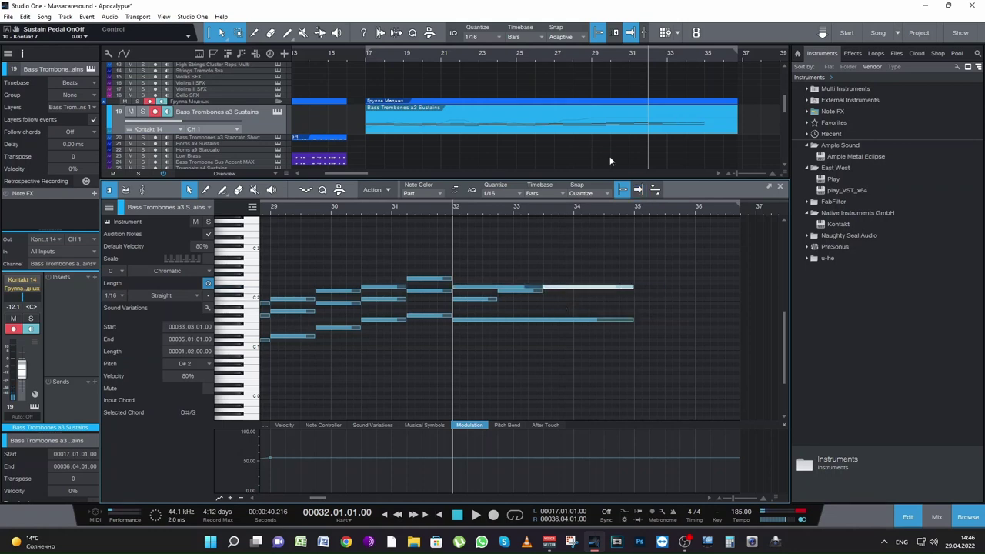
Listen from bar 32 while viewing the strings part, then reopen the Bass Trombones a3 Sustains part and play the same passage
scroll(666, 120, up, 3)
click(666, 108)
key(space)
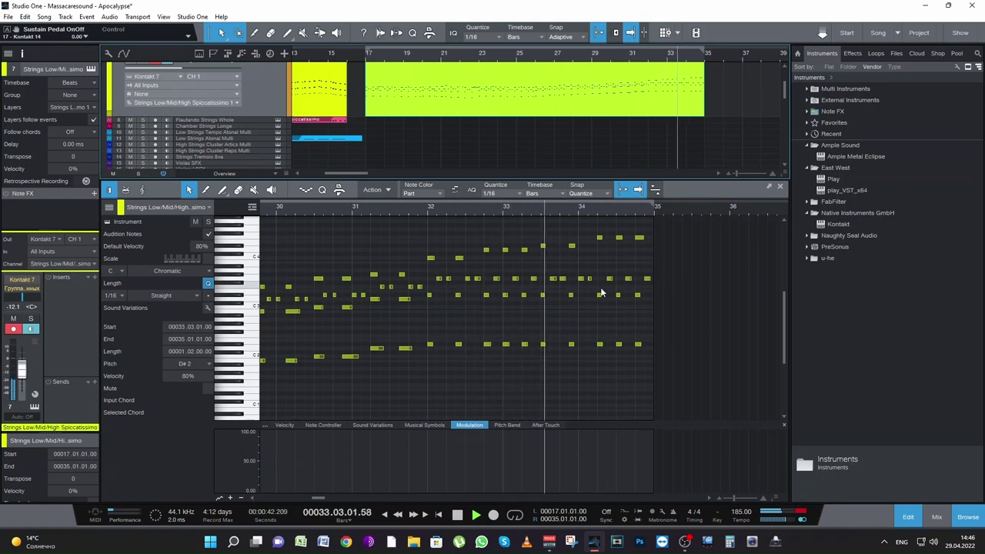
key(space)
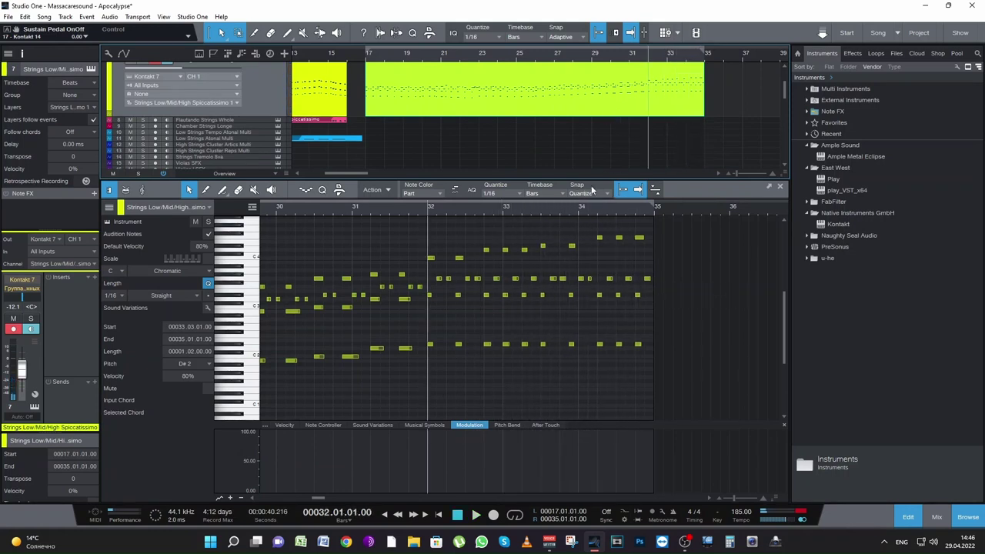
scroll(620, 158, down, 1)
scroll(620, 158, right, 1)
scroll(611, 141, down, 3)
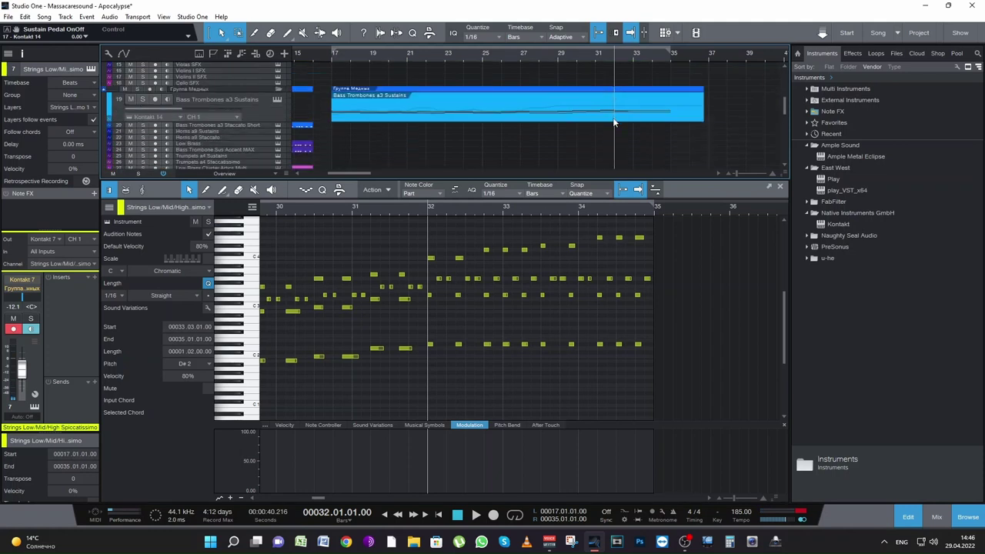
click(613, 107)
key(space)
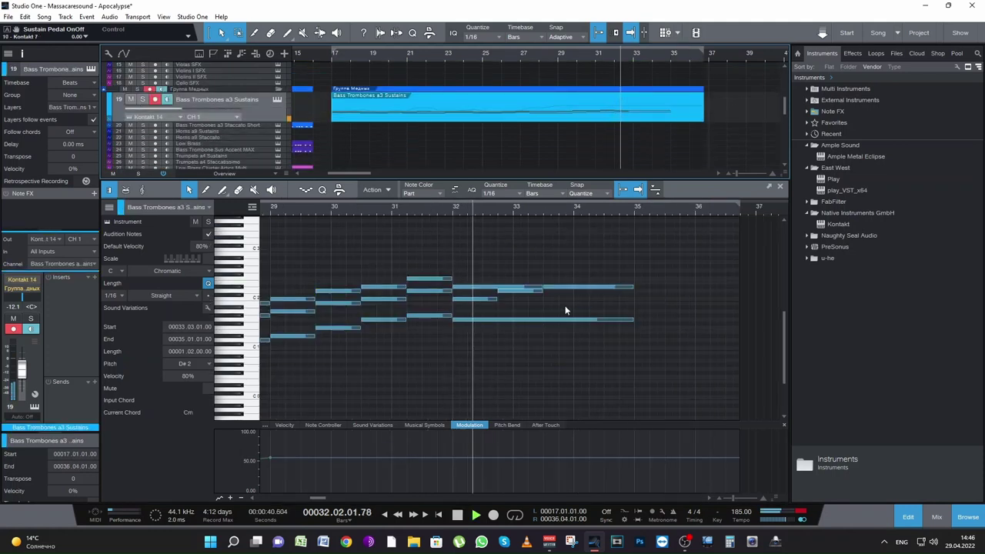
Shorten the trombones' D#2 note starting at bar 32 to end at bar 32 beat 4, checking by playback
key(space)
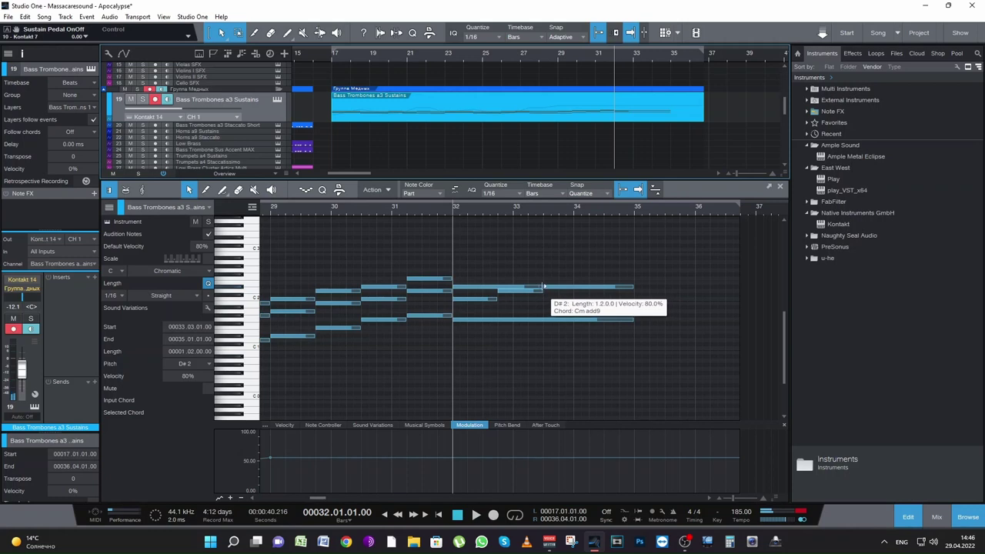
drag(541, 289, 494, 291)
key(space)
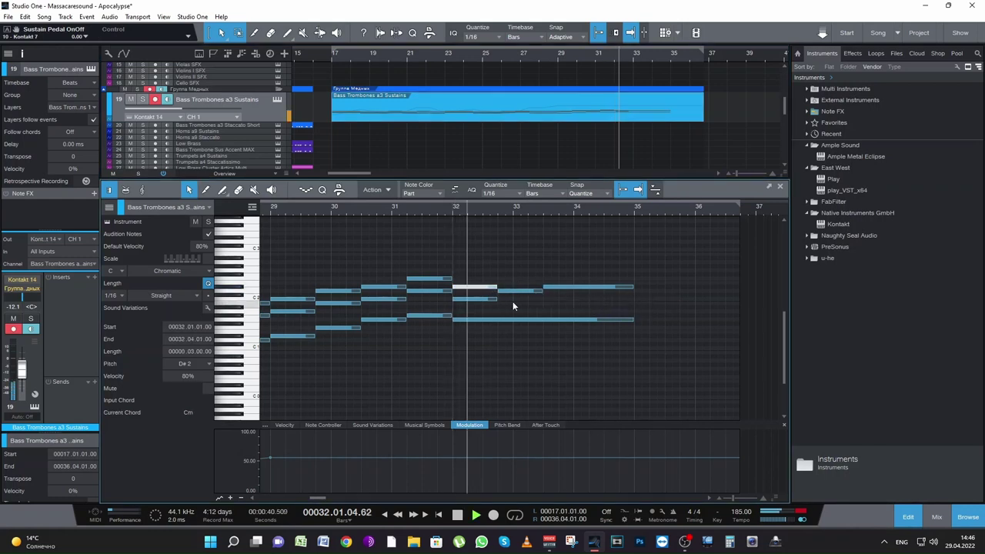
key(space)
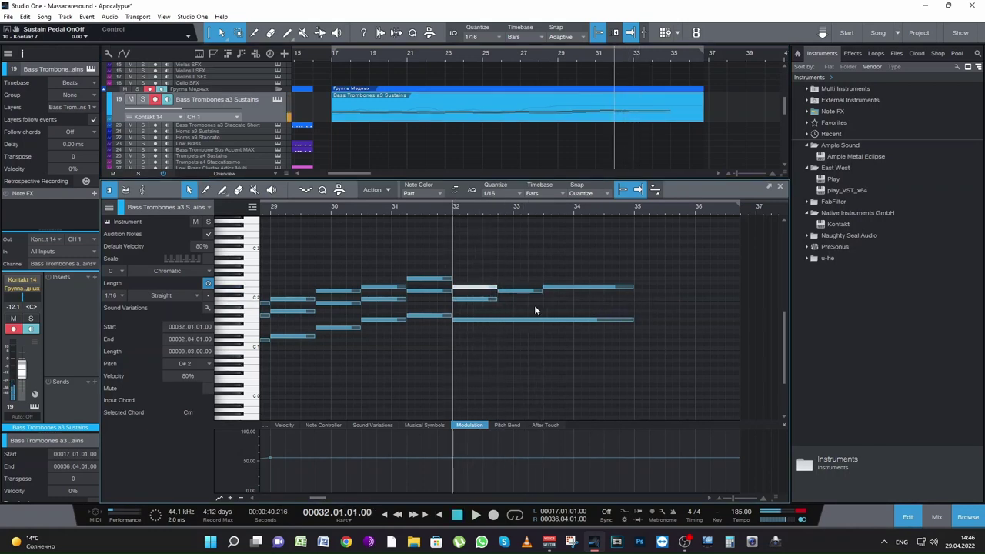
Compare the strings spiccatissimo notes from bar 32 onward with the trombones' D2 and G1 notes, ending in the Bass Trombones a3 Sustains part
click(521, 291)
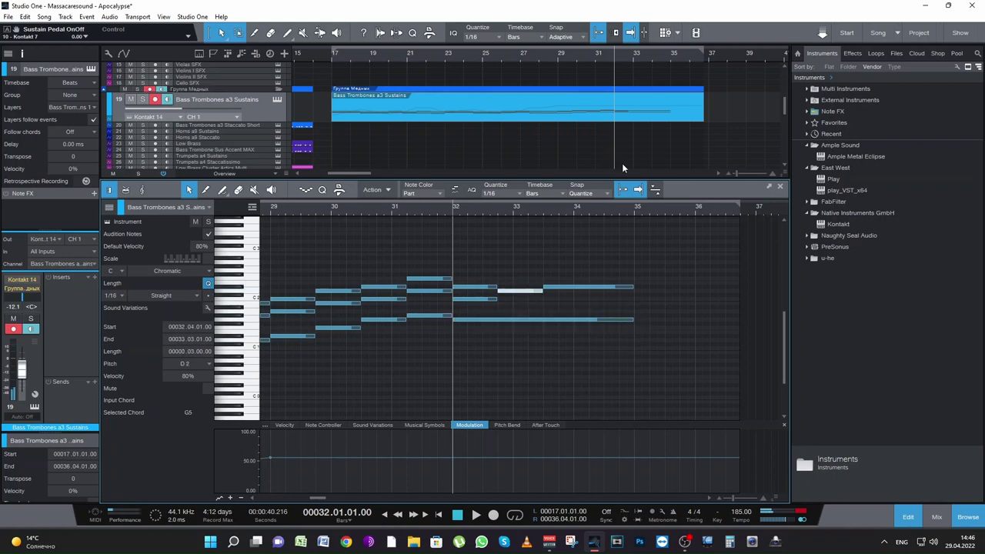
scroll(627, 158, up, 3)
scroll(626, 150, down, 2)
scroll(626, 145, up, 2)
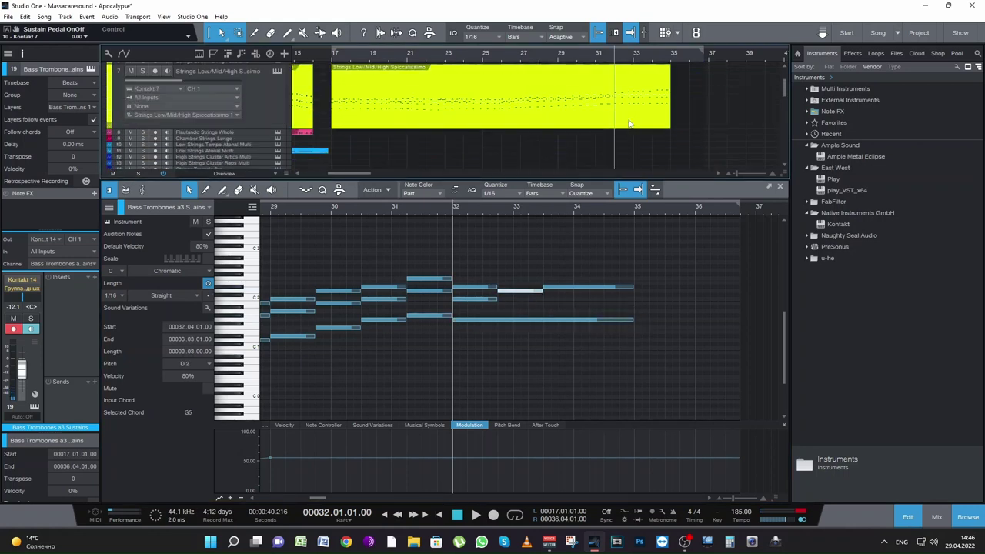
click(631, 147)
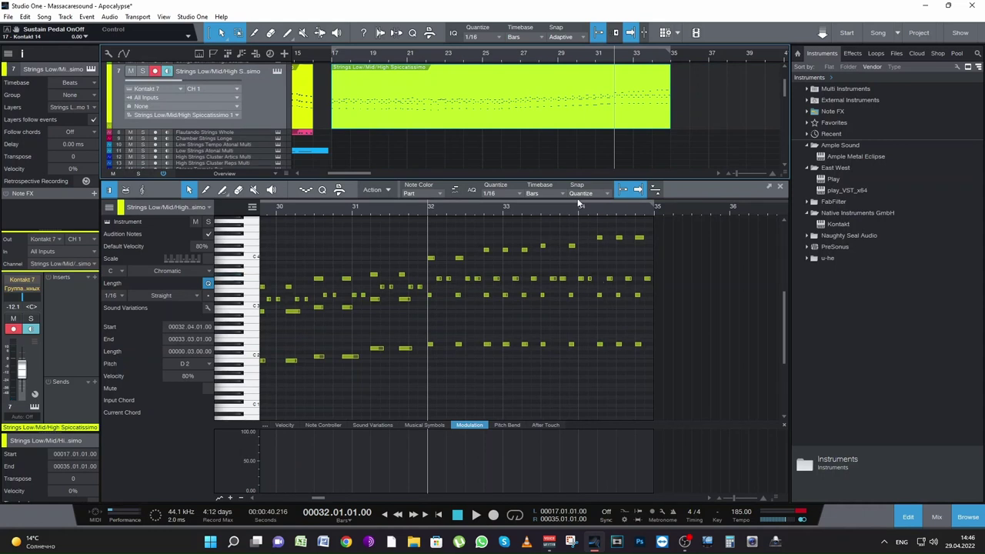
scroll(593, 127, down, 2)
click(625, 153)
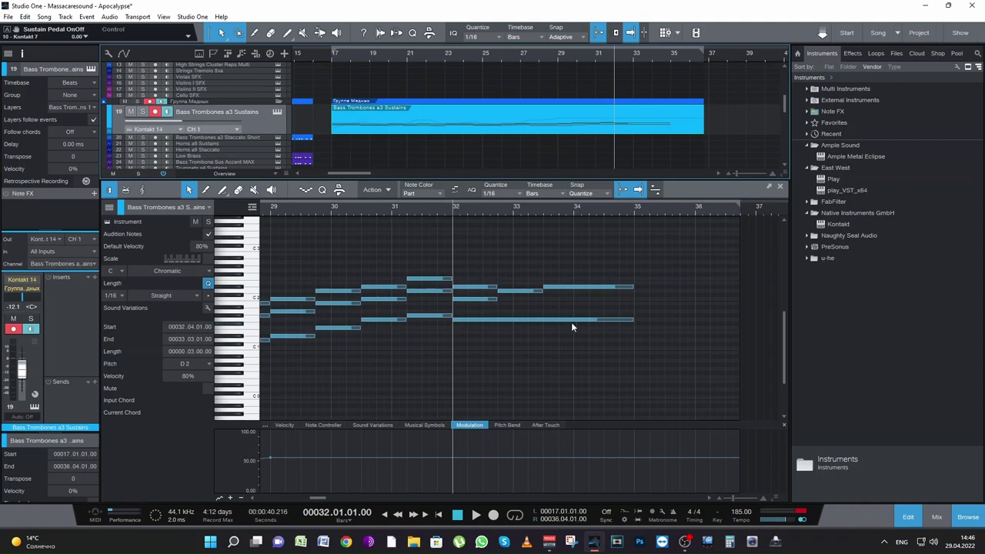
mouse_move(568, 323)
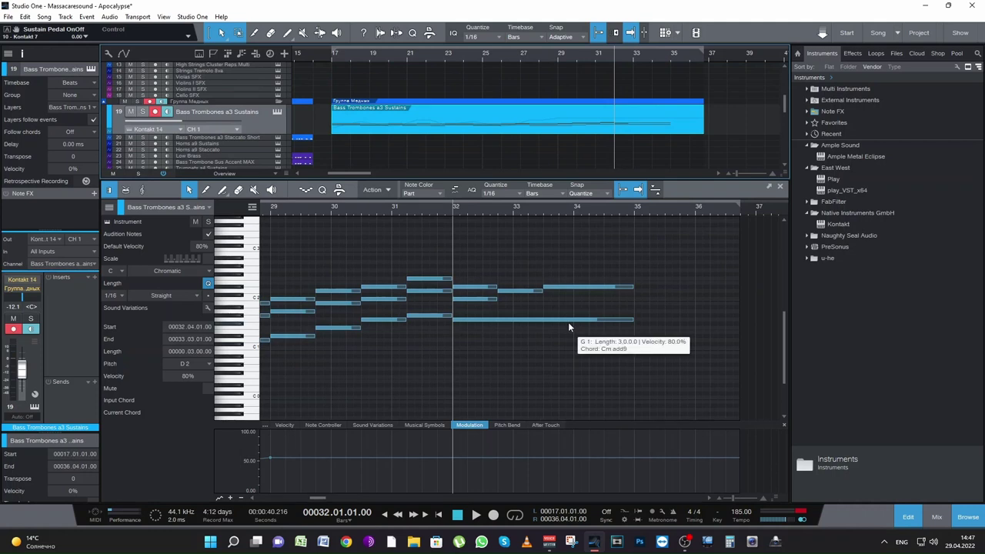
mouse_move(512, 293)
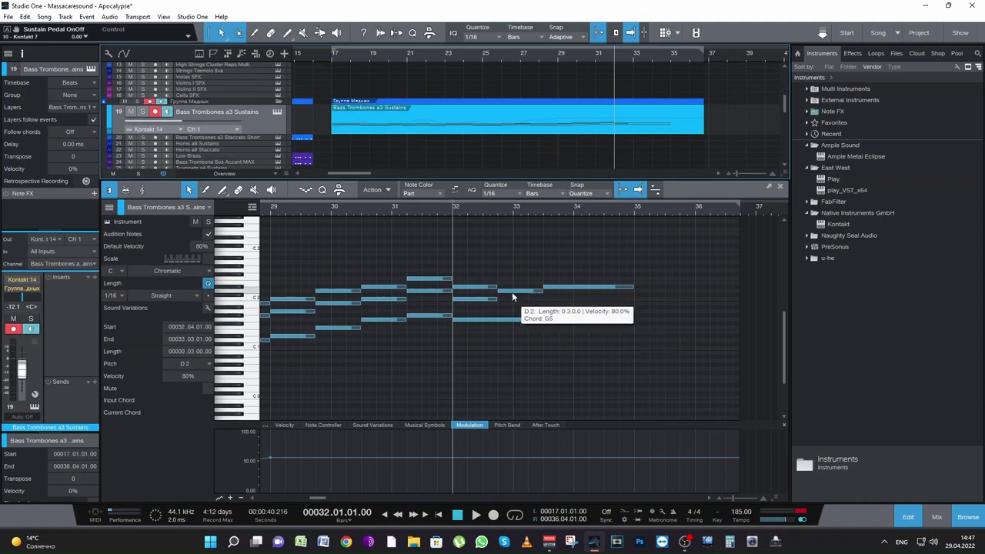
Show the strings spiccatissimo and bass trombone parts together in the note editor with the trombones active, and play from bar 32
scroll(603, 134, up, 5)
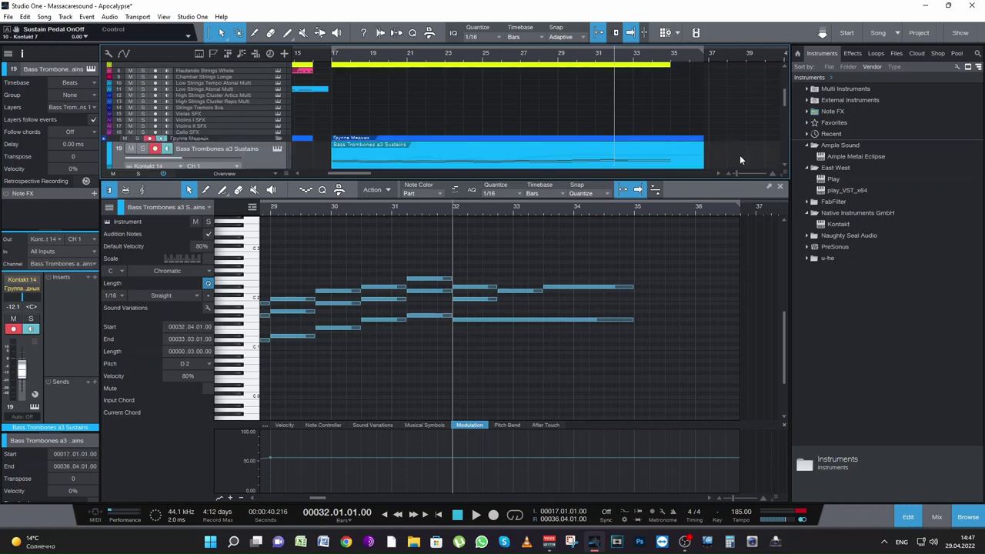
drag(739, 160, 619, 62)
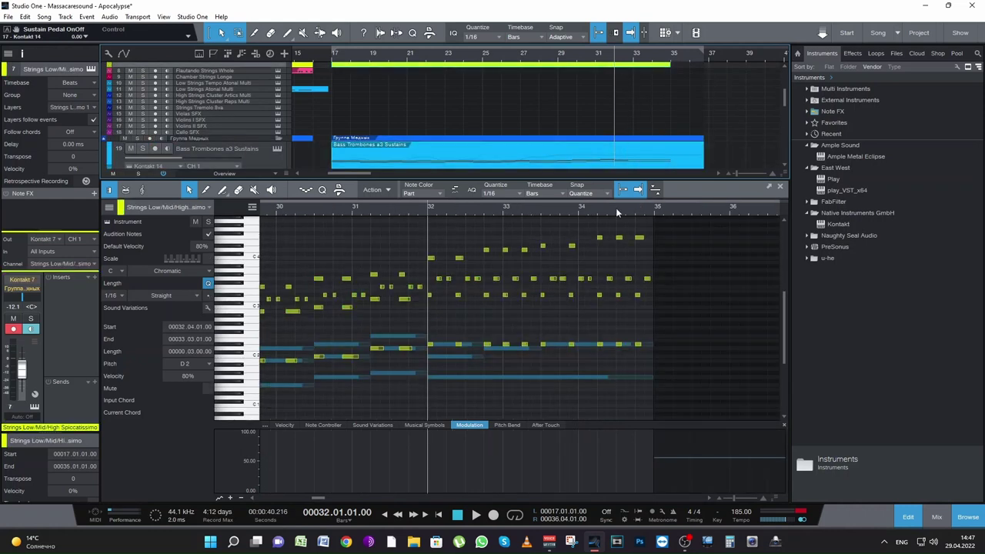
click(523, 376)
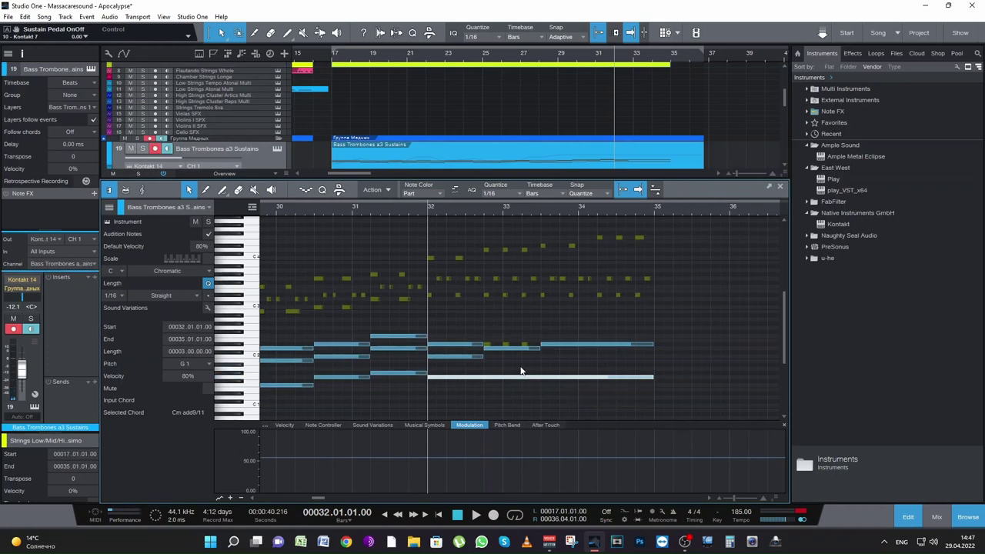
key(space)
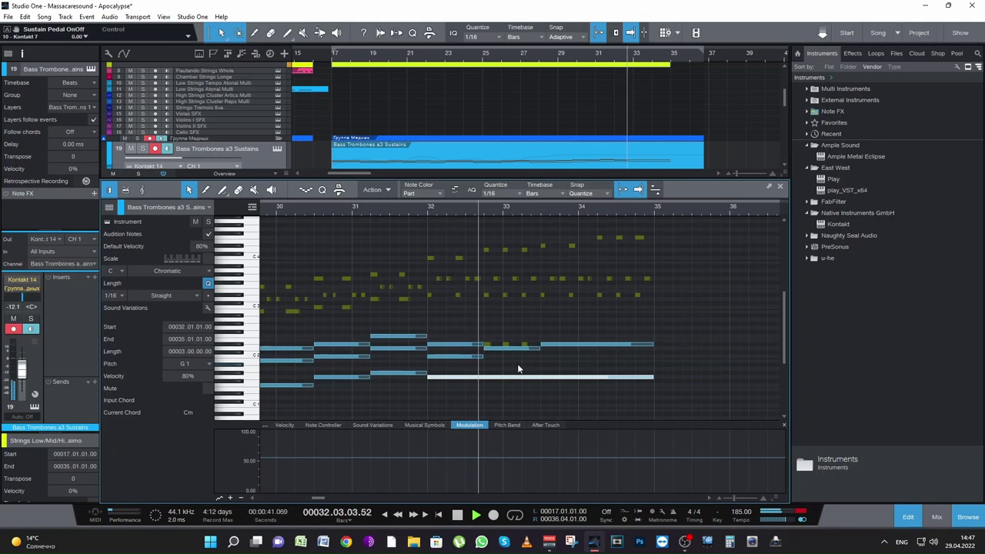
key(space)
key(space)
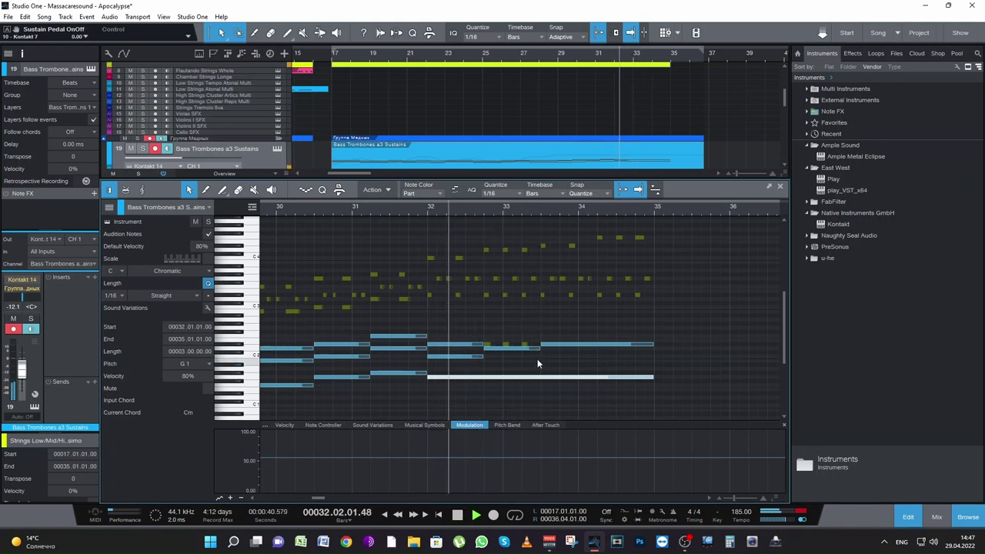
key(space)
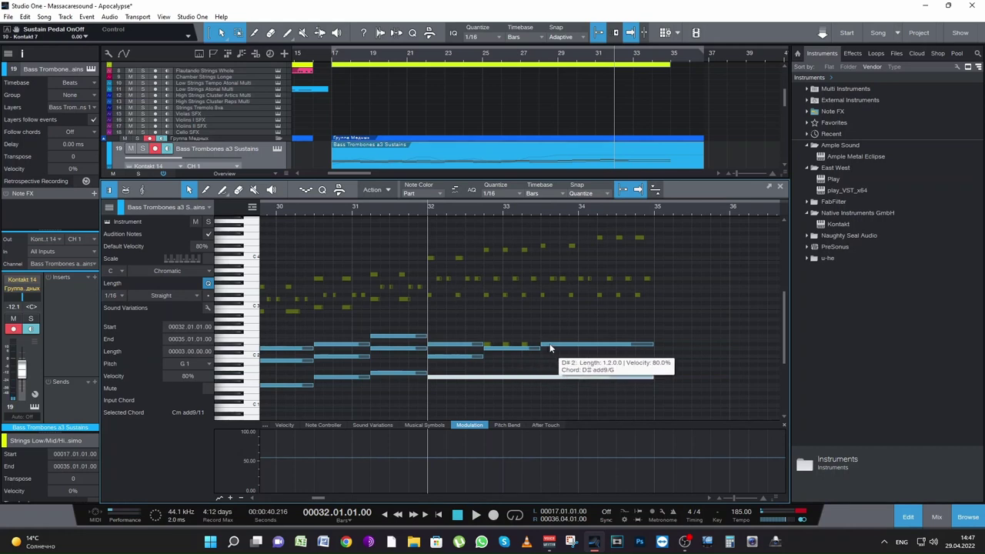
Shorten the last D#2 trombone note to end at bar 34 beat 2, add an F2 from there to bar 35, and play the result
click(596, 346)
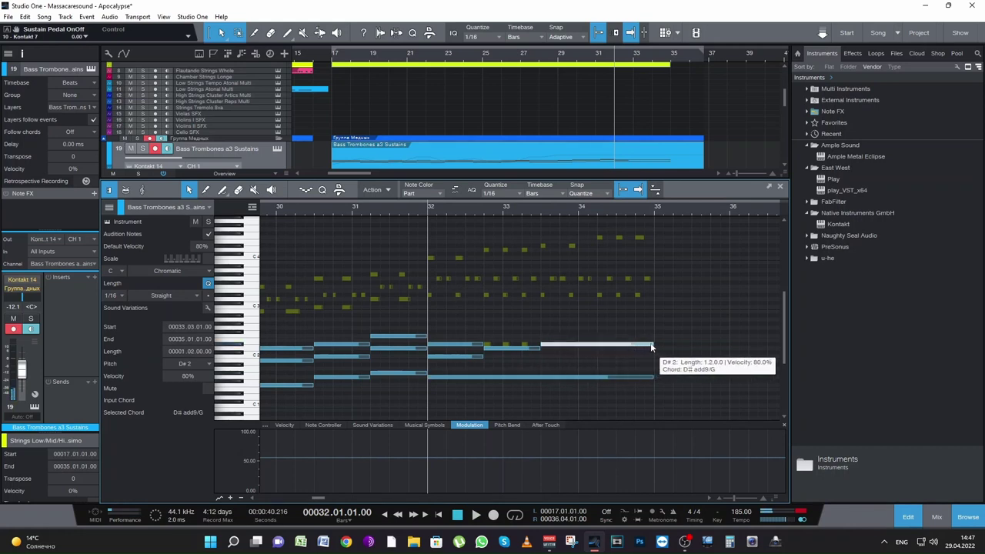
drag(653, 346, 606, 339)
key(space)
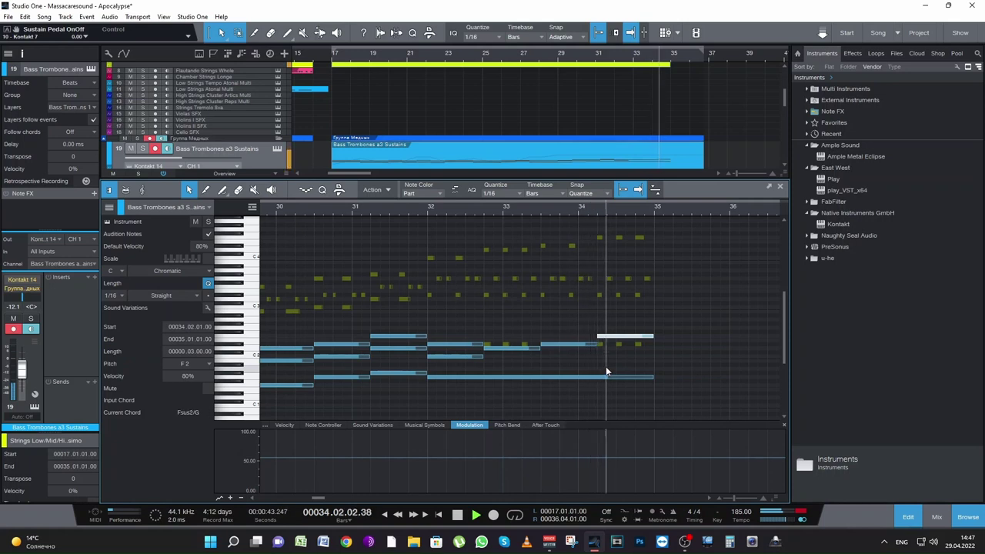
key(space)
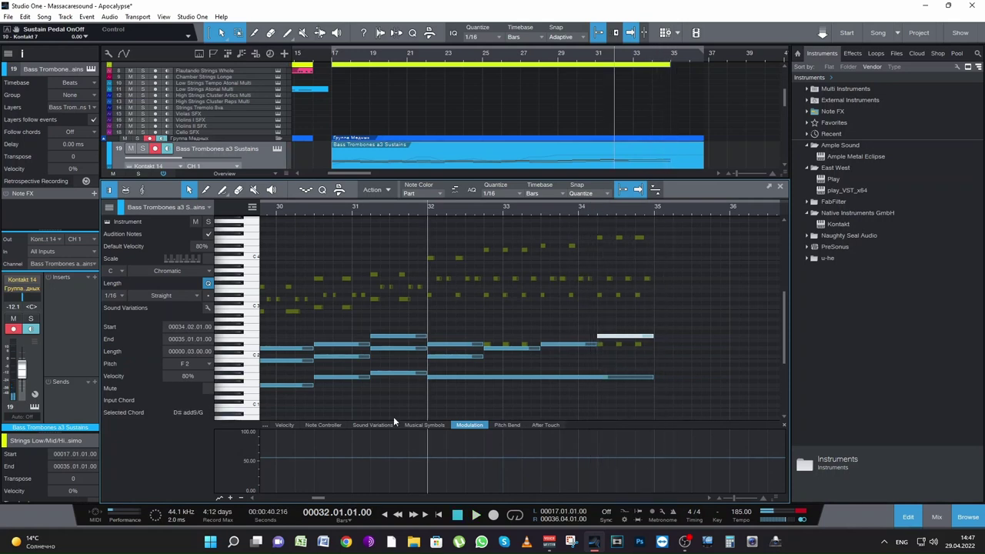
Listen to the trombone chords from bar 28 while following the modulation curve
drag(319, 496, 312, 494)
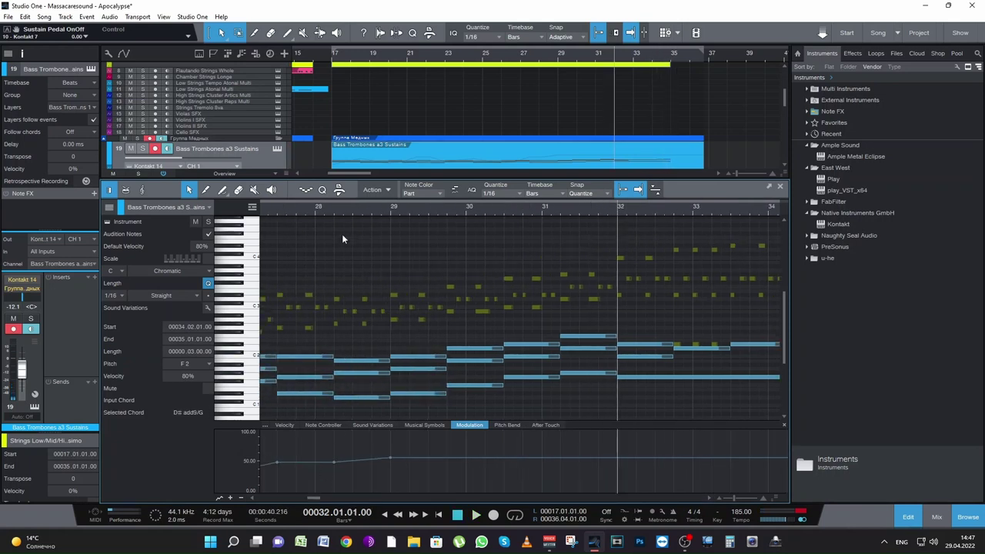
click(310, 207)
key(space)
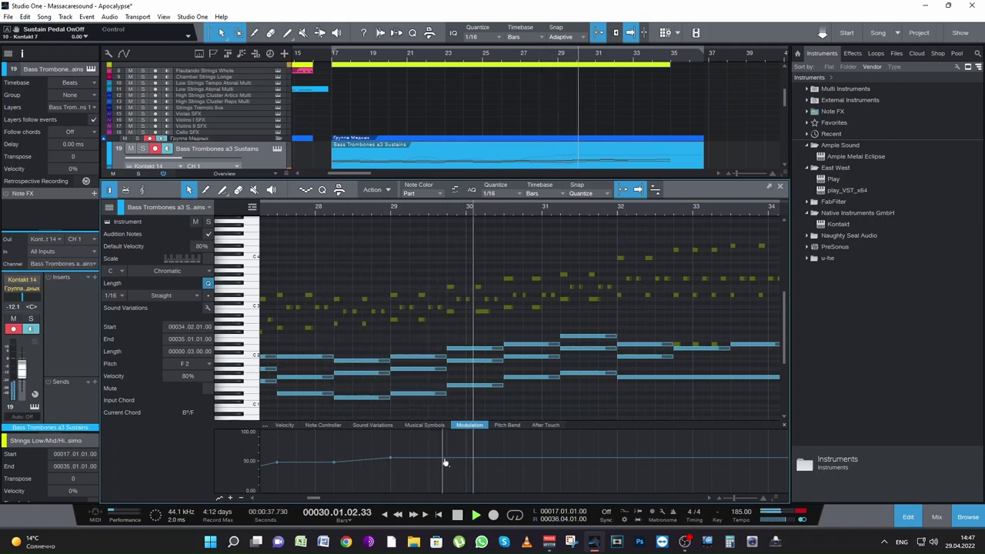
key(space)
key(space)
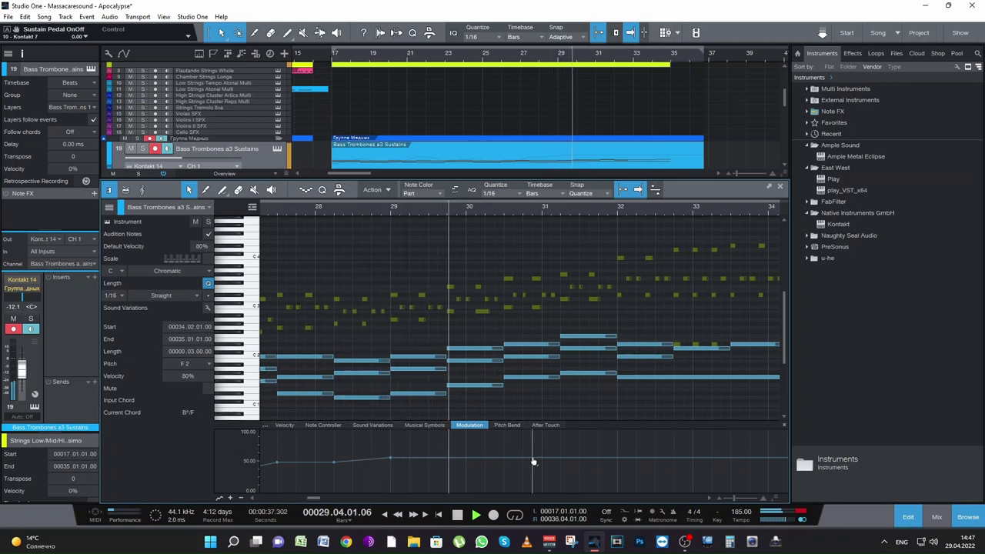
key(space)
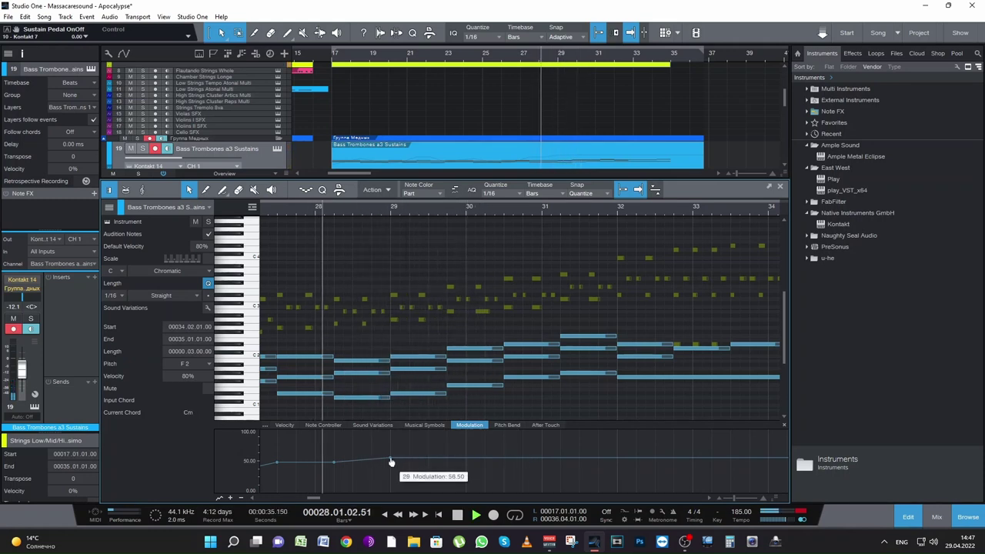
Lower the trombones' bar 29 modulation point to about 35, raise the curve to about 57 at bar 32, and check by playback
drag(391, 462, 391, 475)
key(space)
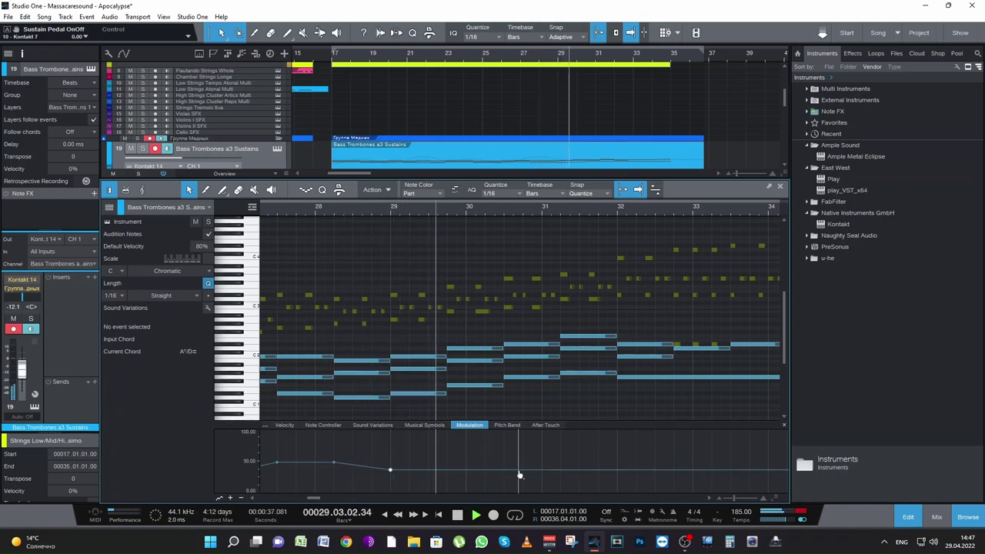
drag(591, 474, 617, 457)
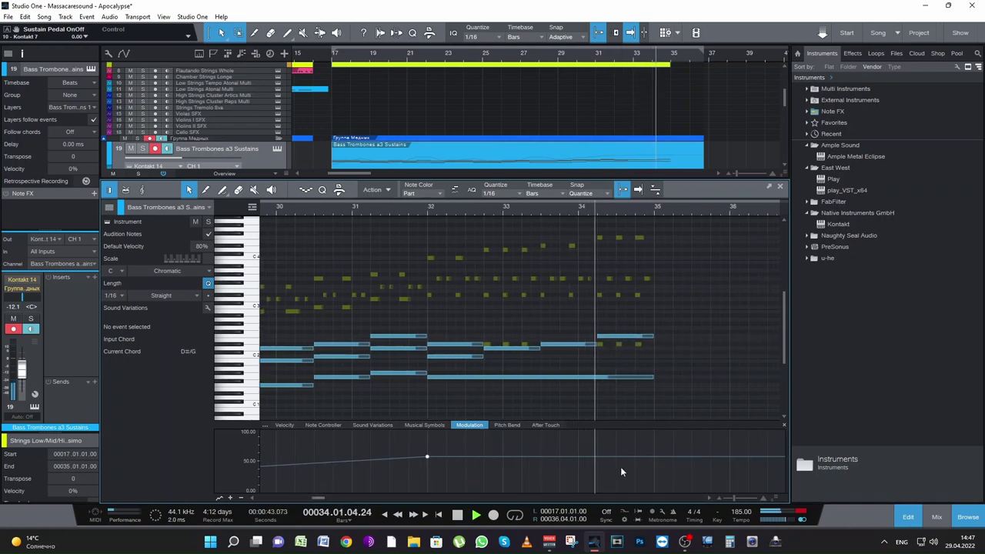
key(space)
click(428, 211)
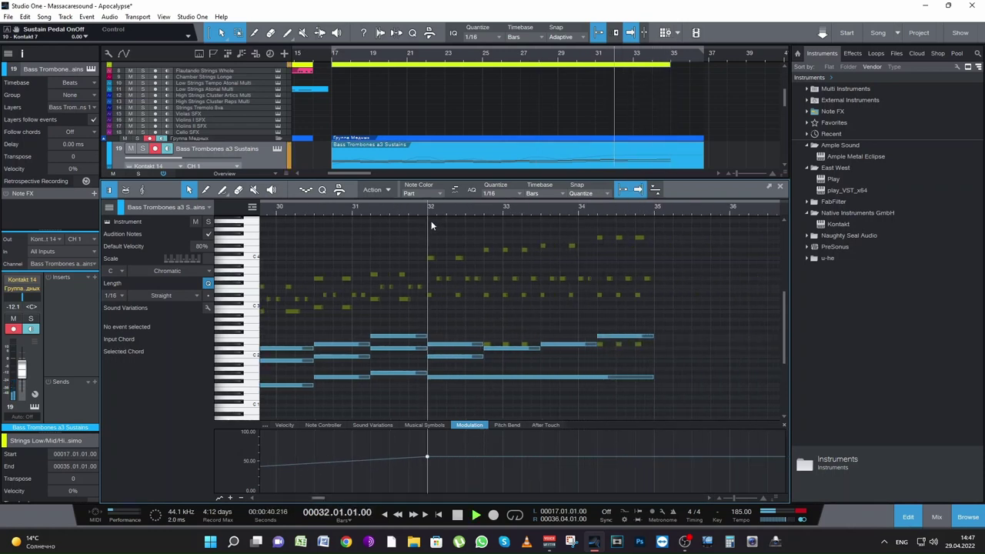
key(space)
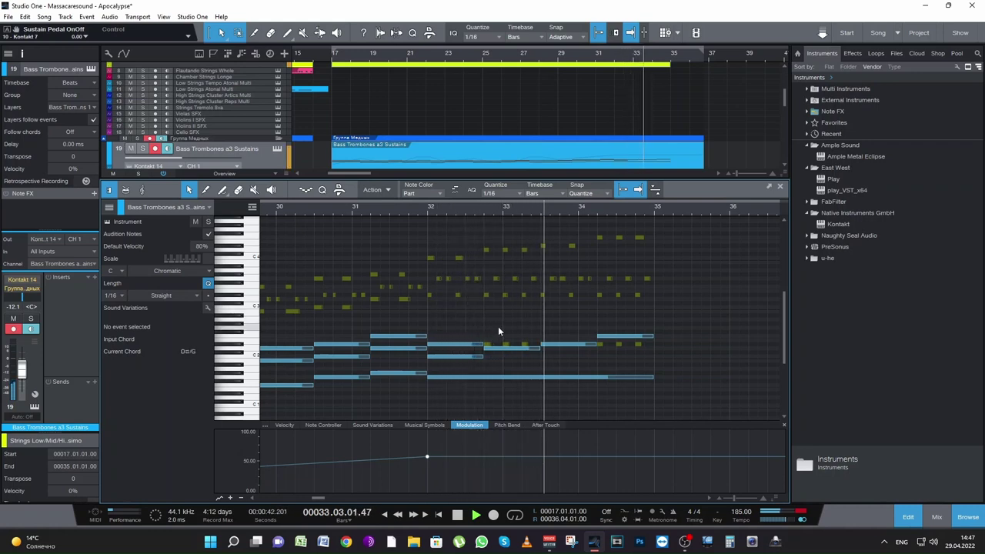
key(space)
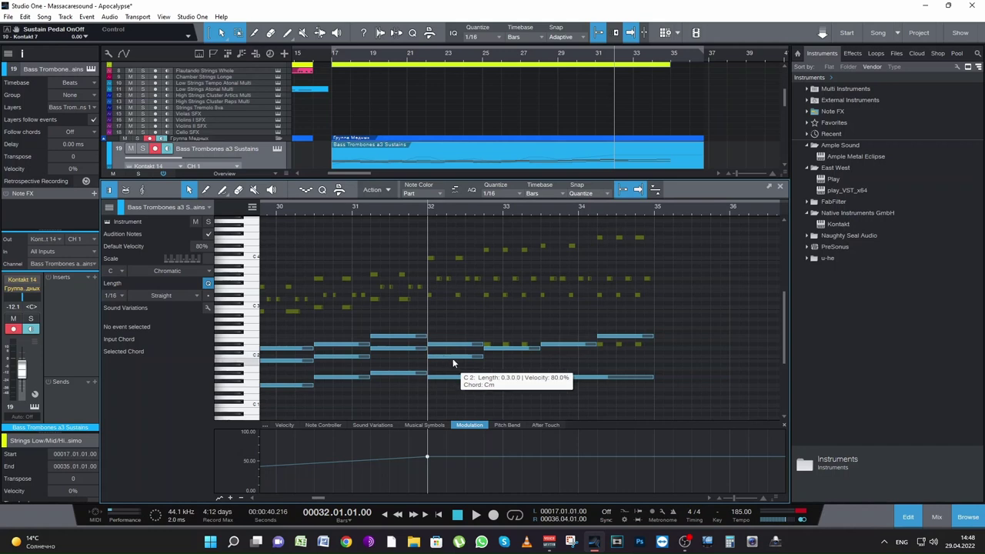
Save the song and close the note editor
key(ctrl+s)
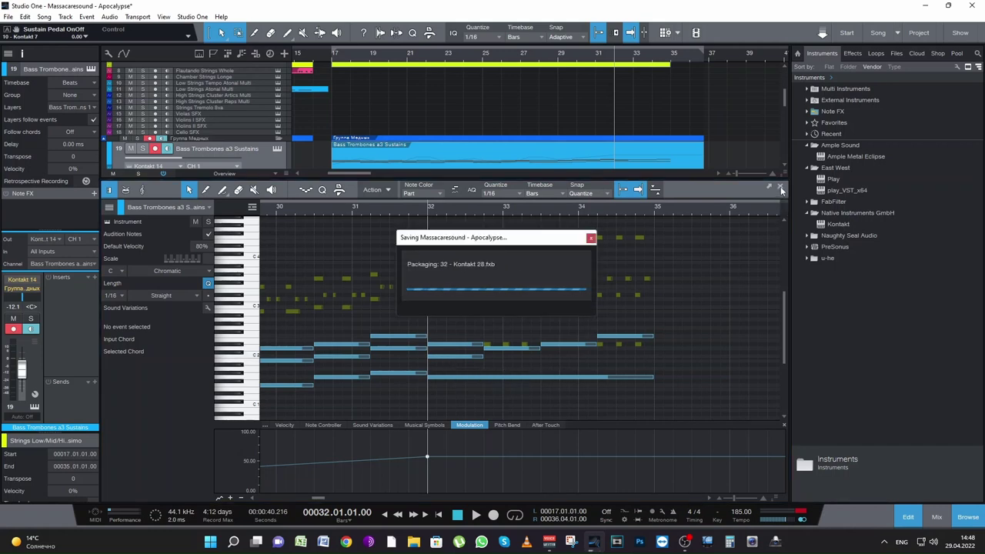
click(780, 189)
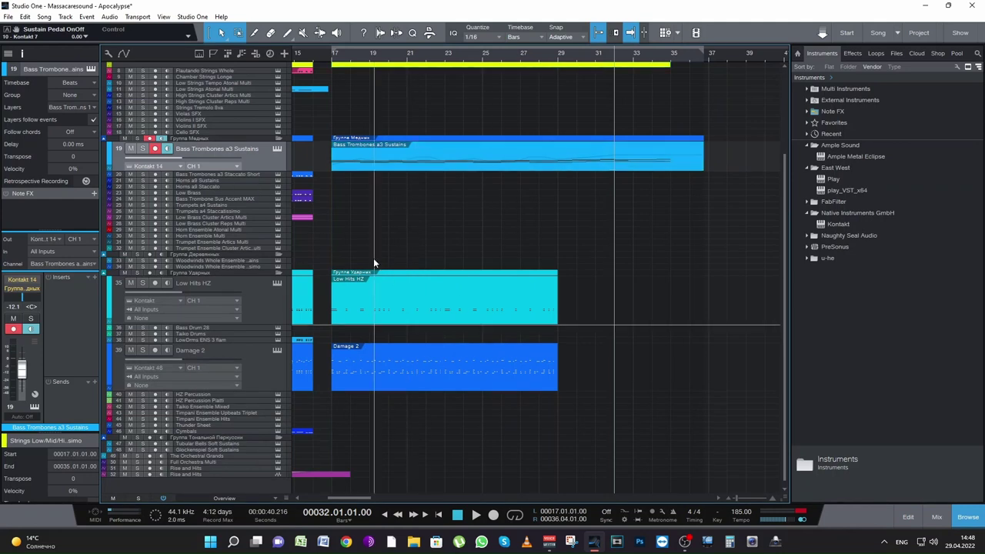
Play the arrangement from bar 25 and select the Low Hits HZ track
click(484, 58)
key(space)
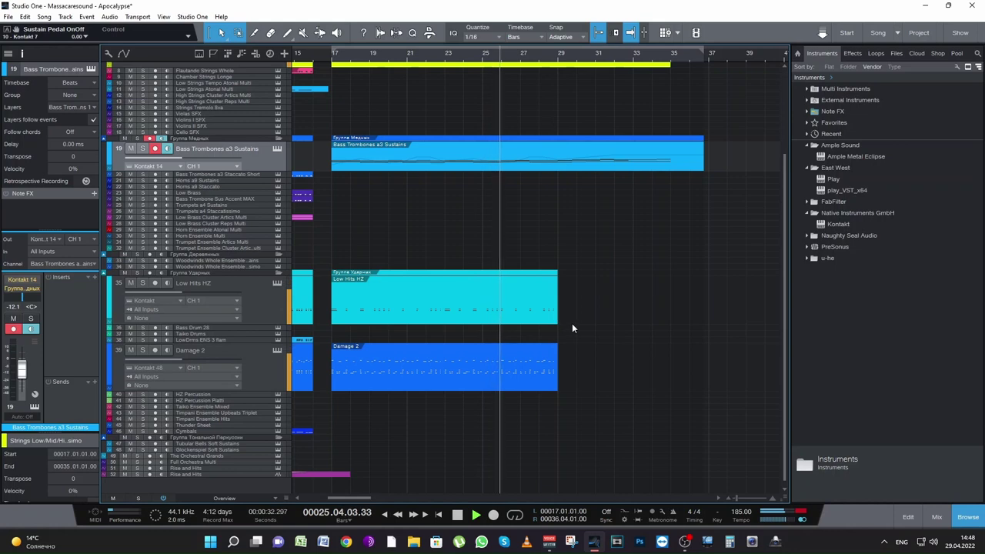
click(277, 309)
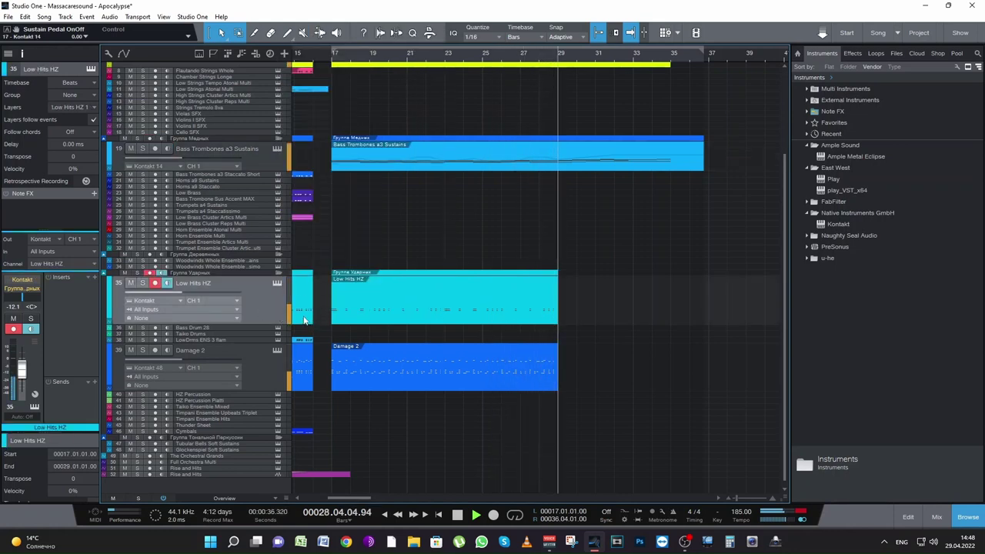
key(space)
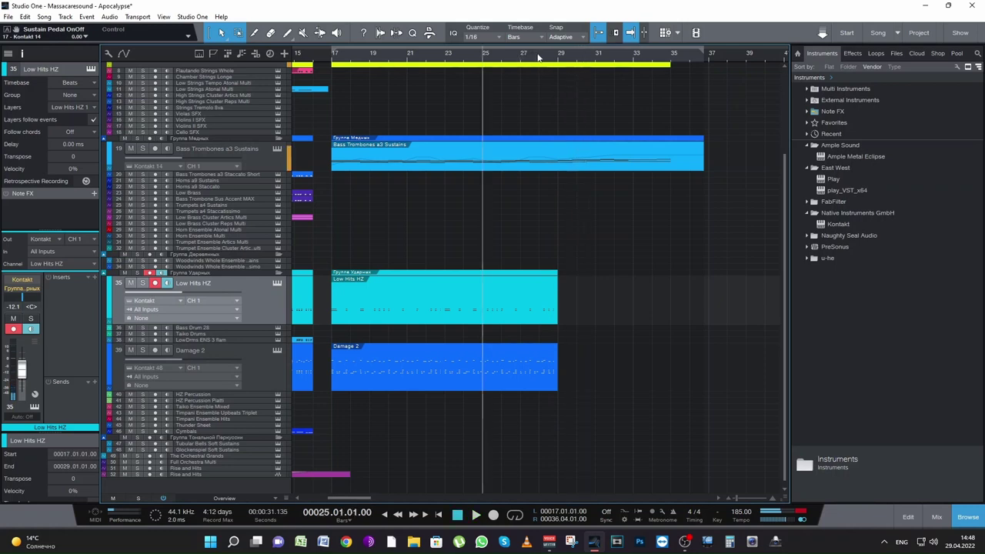
Open the Low Hits HZ part in the note editor and play it from bar 28
click(539, 57)
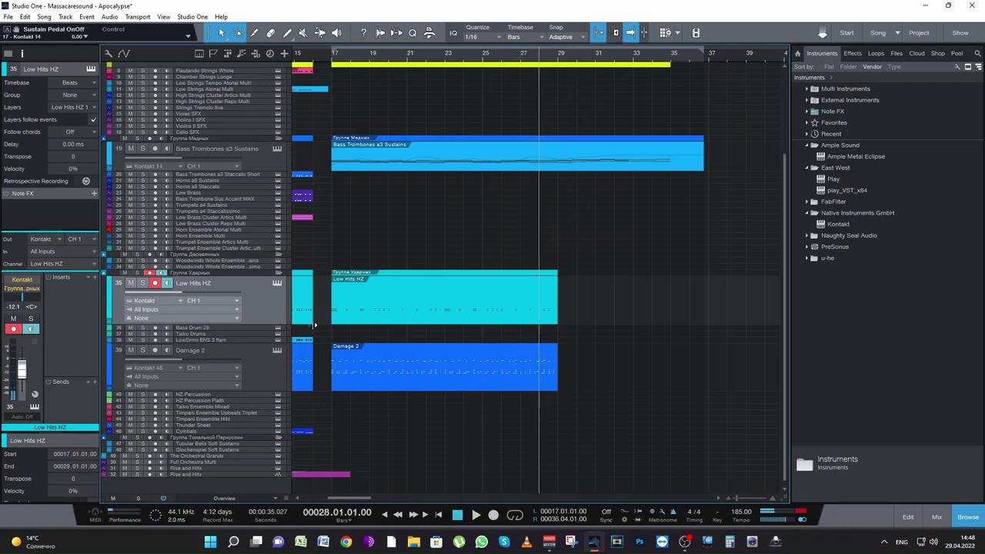
double_click(540, 318)
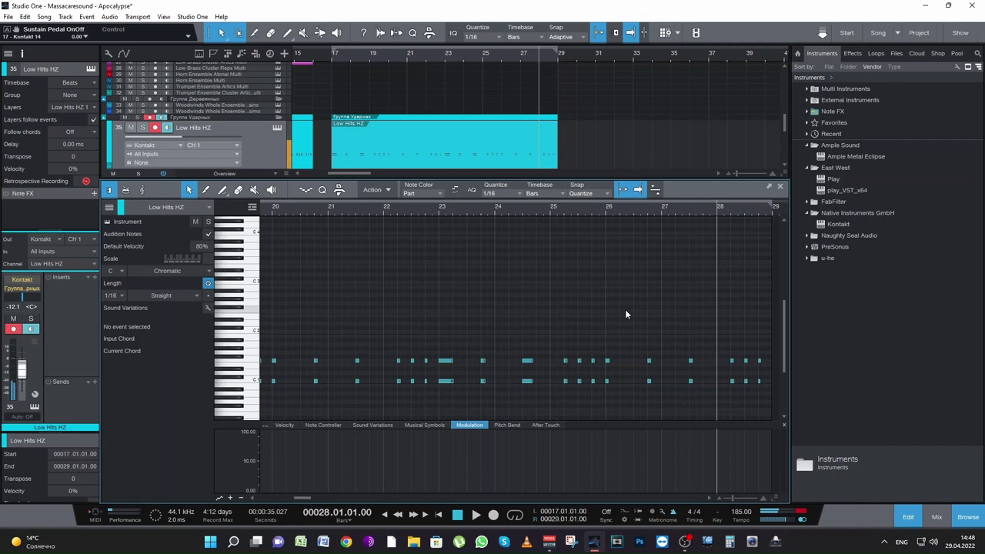
key(space)
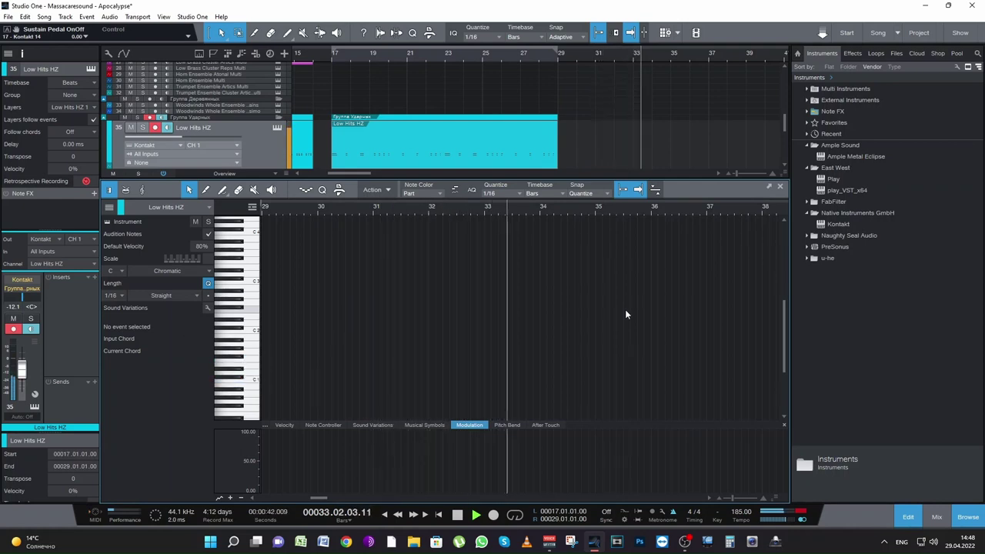
Record new low hits on C1 and F1 into the Low Hits HZ part, starting from bar 28 and running into bar 33
key(space)
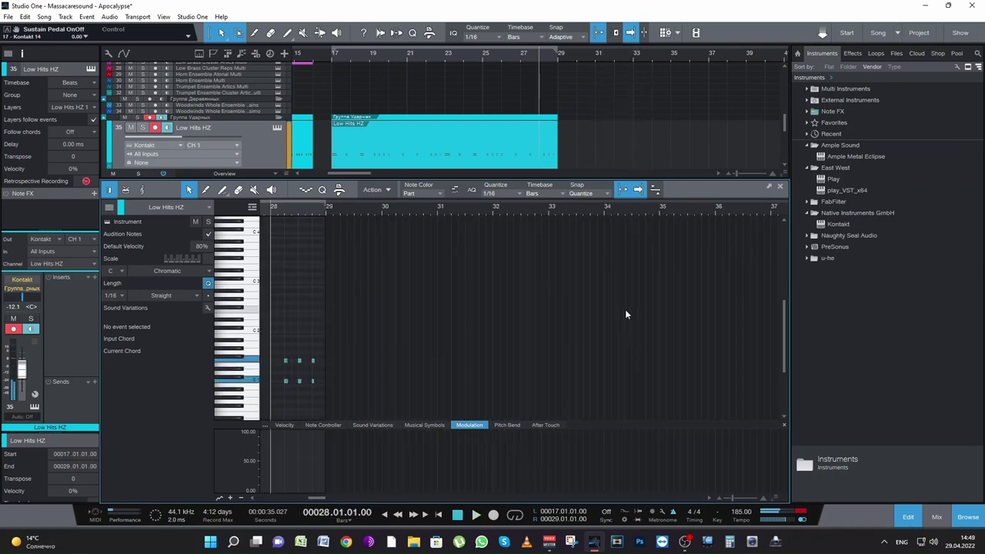
key(KP_Multiply)
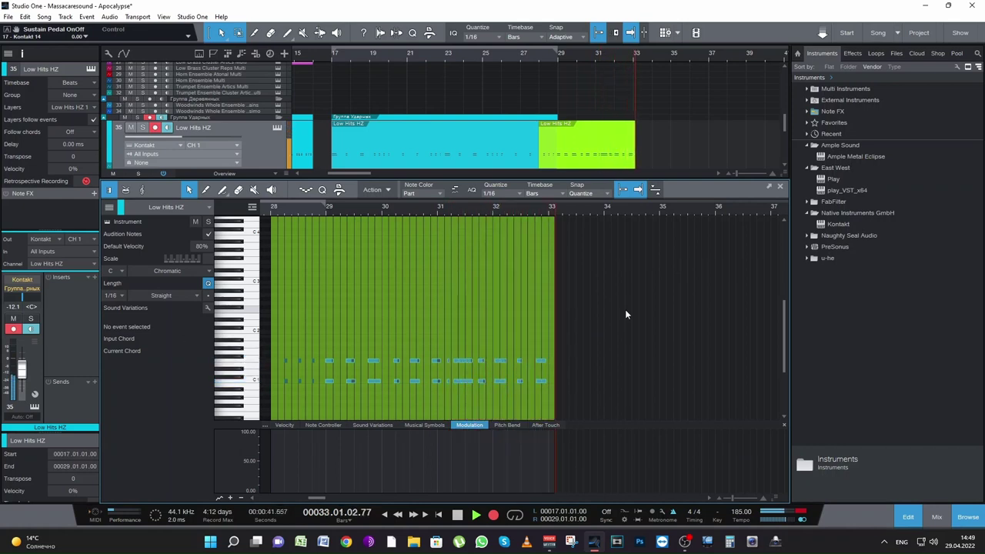
key(space)
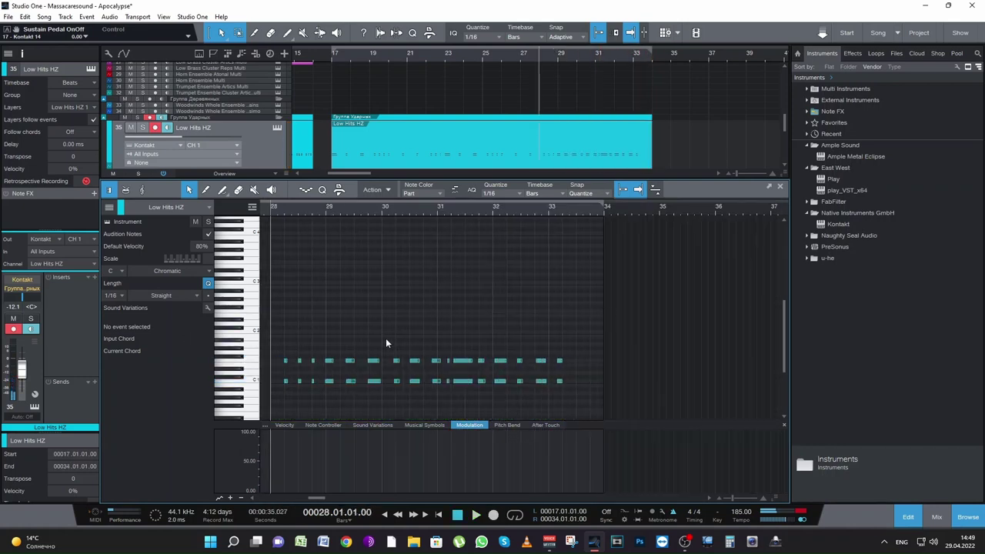
Quantize the newly recorded hits from bar 29 onward and check them by playback from 28.04.04
drag(389, 382, 563, 394)
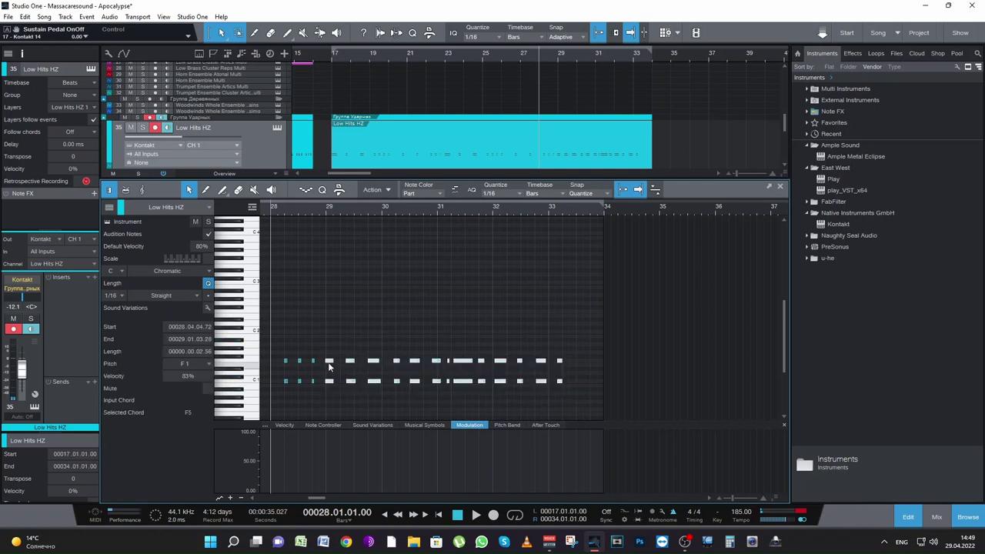
key(q)
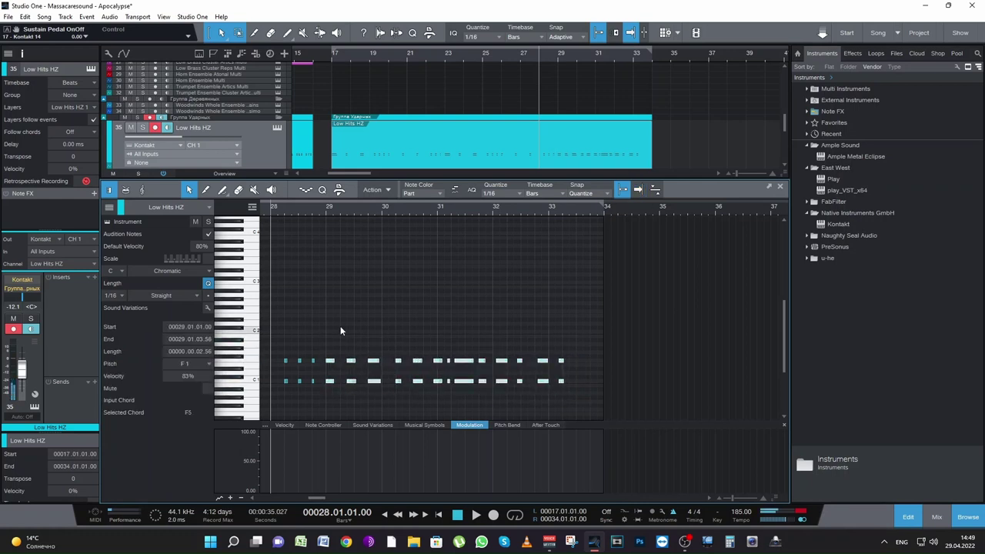
click(323, 207)
key(space)
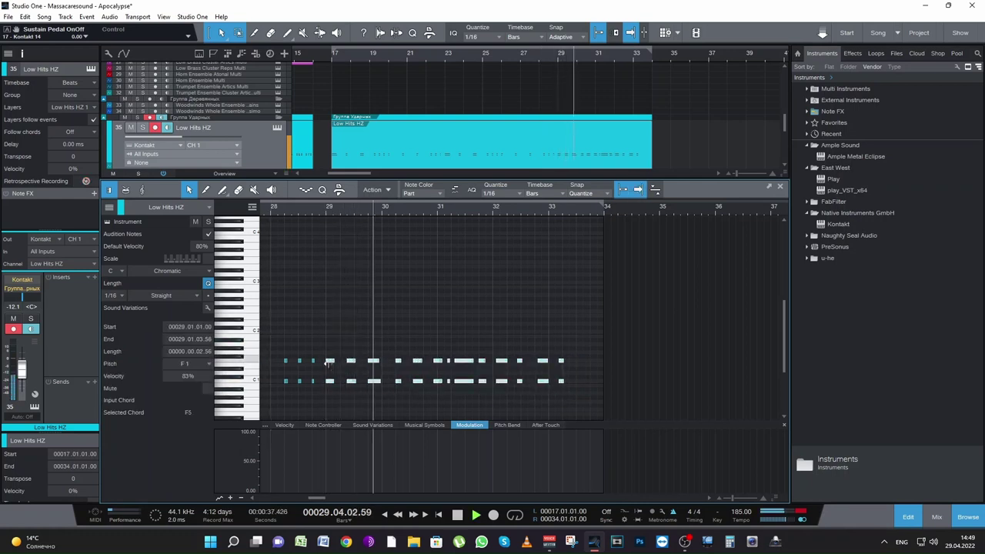
key(space)
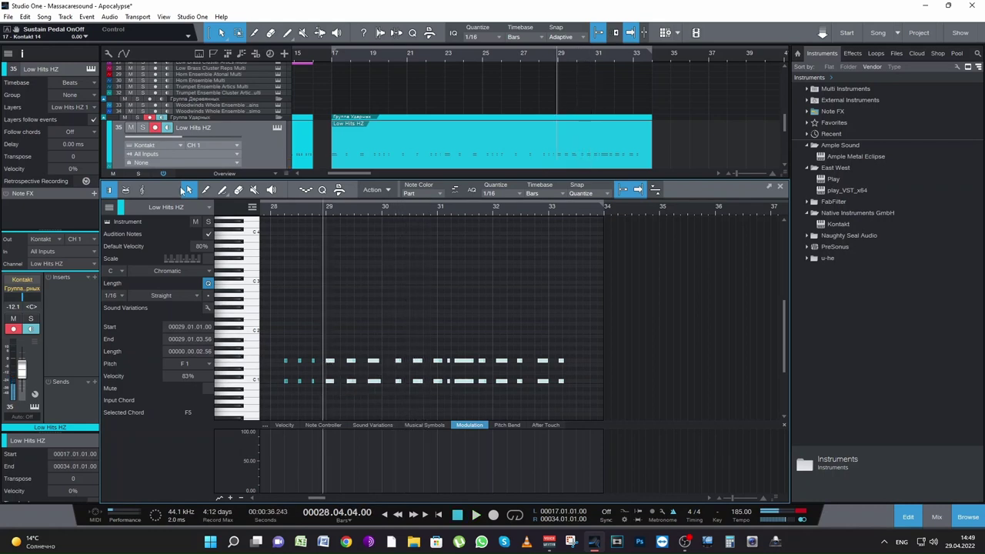
Solo the Low Hits HZ track and play the quantized hits from just before bar 29
click(142, 128)
key(space)
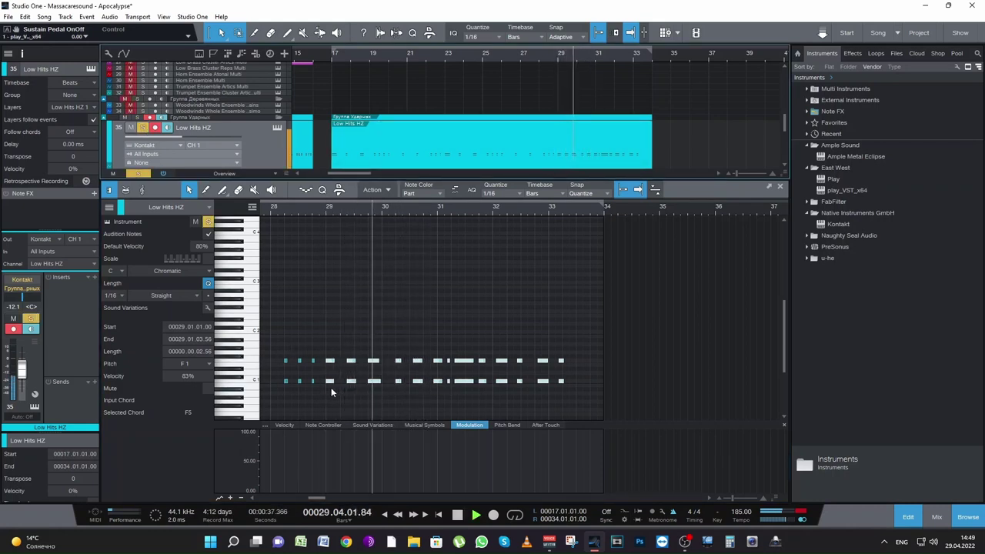
key(space)
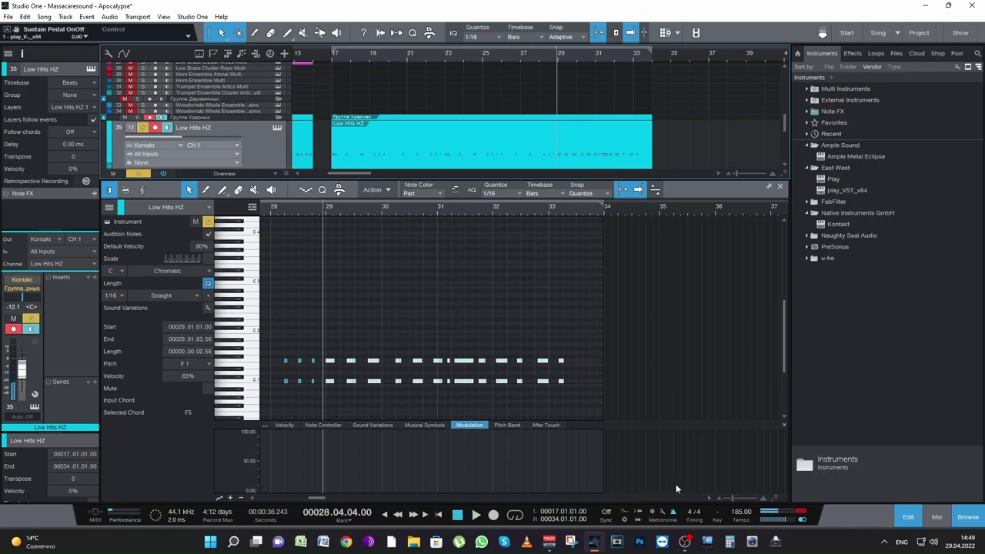
drag(734, 499, 736, 498)
key(space)
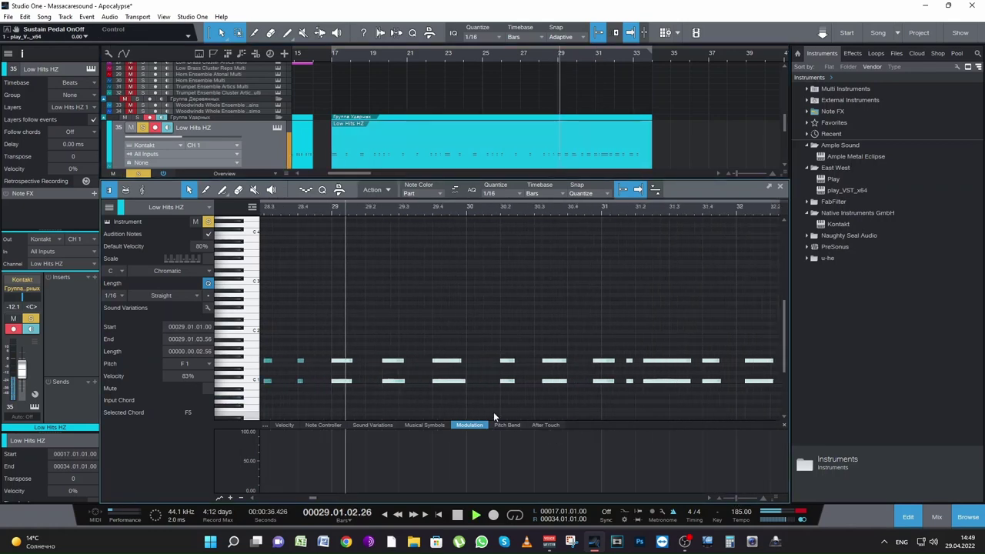
key(space)
Move the first pair of hits in bar 30 a sixteenth earlier to 30.01.04 and check by playback
click(509, 361)
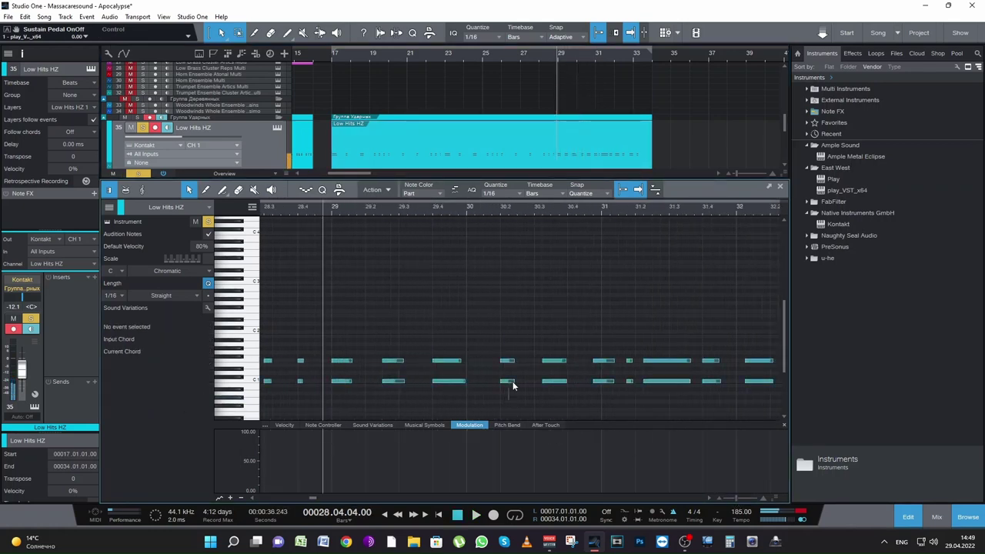
drag(513, 366, 504, 367)
key(space)
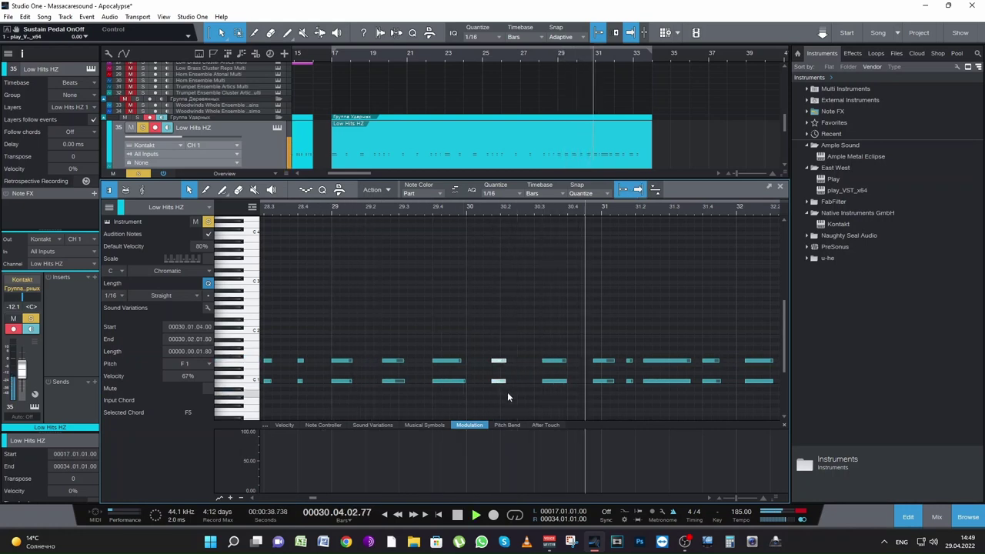
key(space)
Move the second pair of hits in bar 30 to 30.03.01 and the pair before it to 30.01.03, checking by playback
drag(560, 380, 552, 381)
key(space)
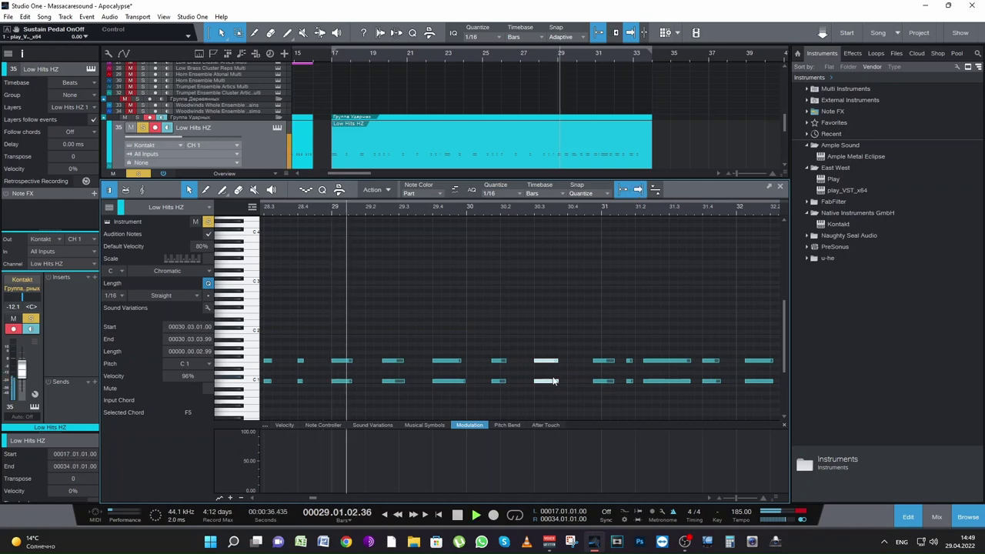
key(space)
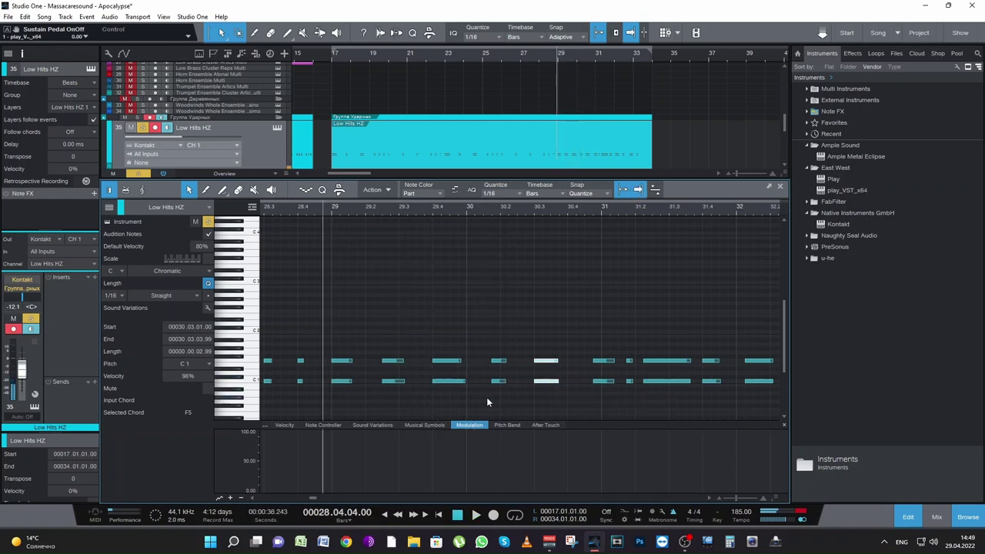
drag(486, 397, 493, 363)
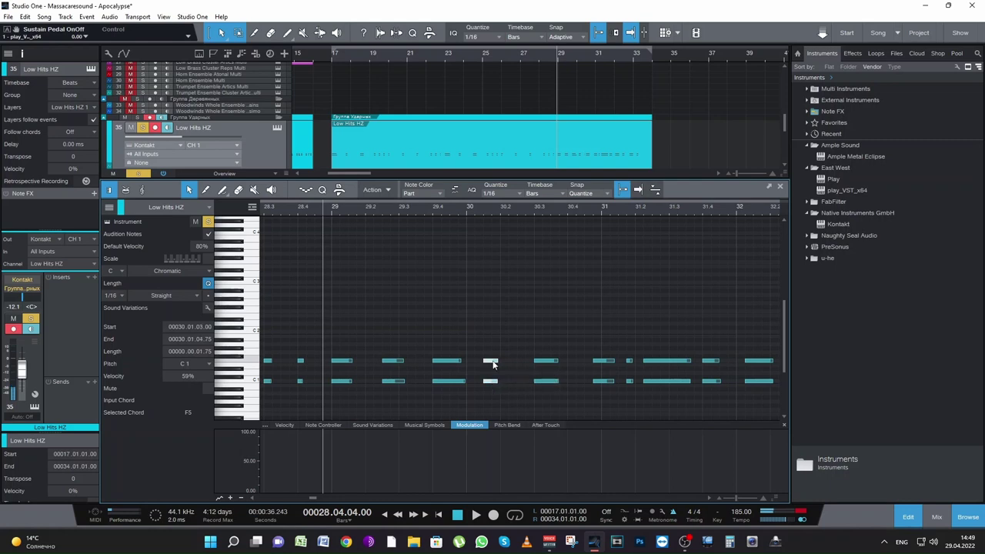
key(space)
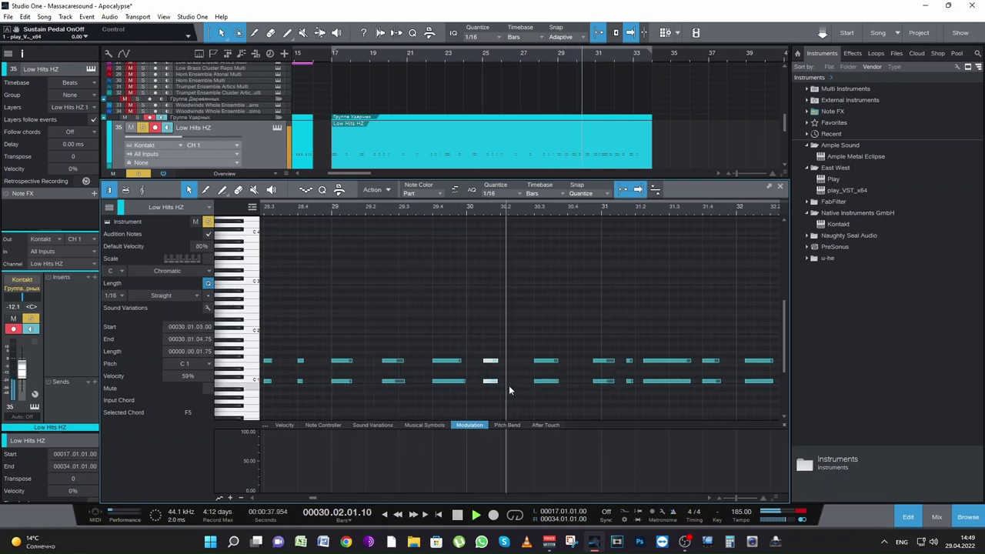
key(space)
Shift the hits just before bar 31 and the short and long hits after them a sixteenth earlier, the short pair starting at 31.01.03
drag(587, 392, 592, 363)
click(623, 378)
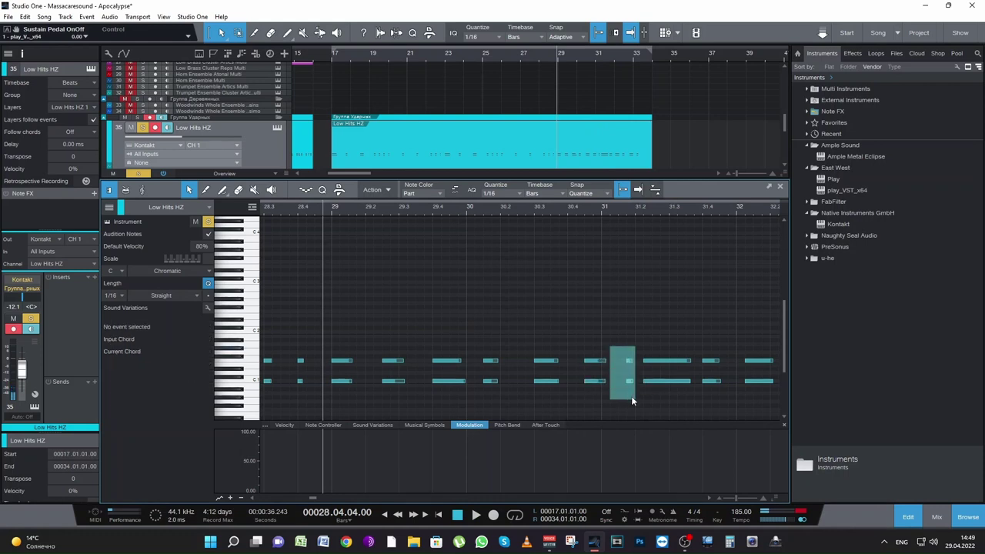
drag(631, 397, 662, 365)
key(space)
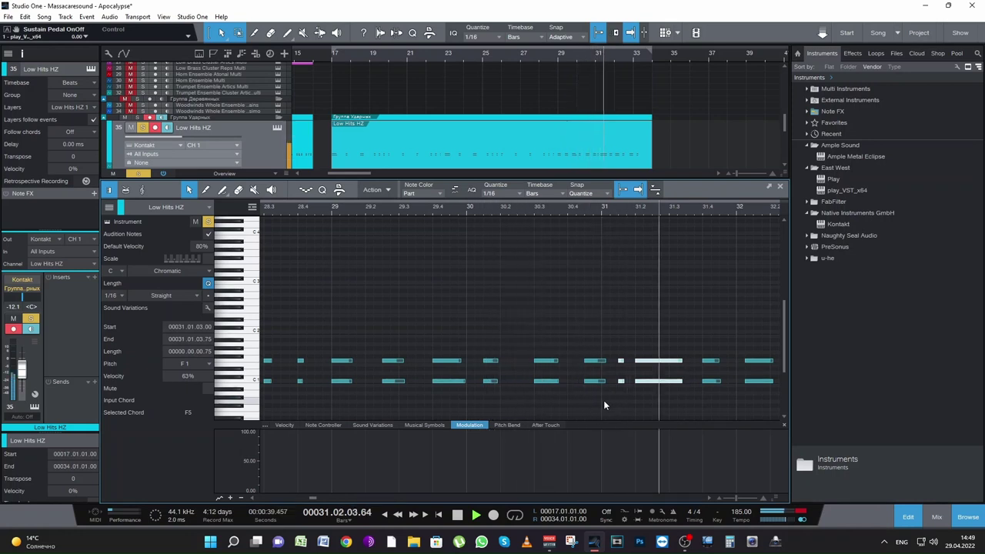
key(space)
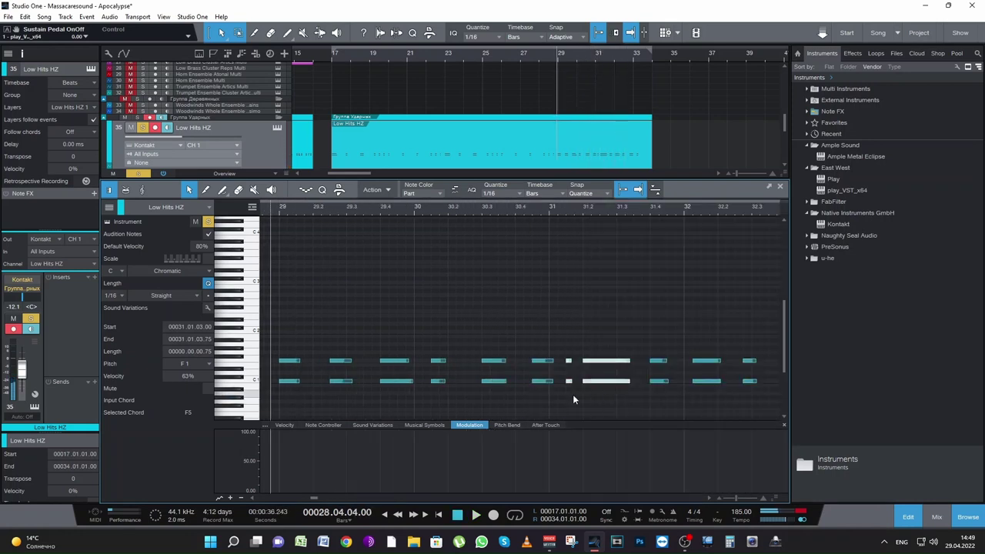
Move the last four pairs of hits together so they start at 32.01.01 and check by playback
key(space)
click(718, 497)
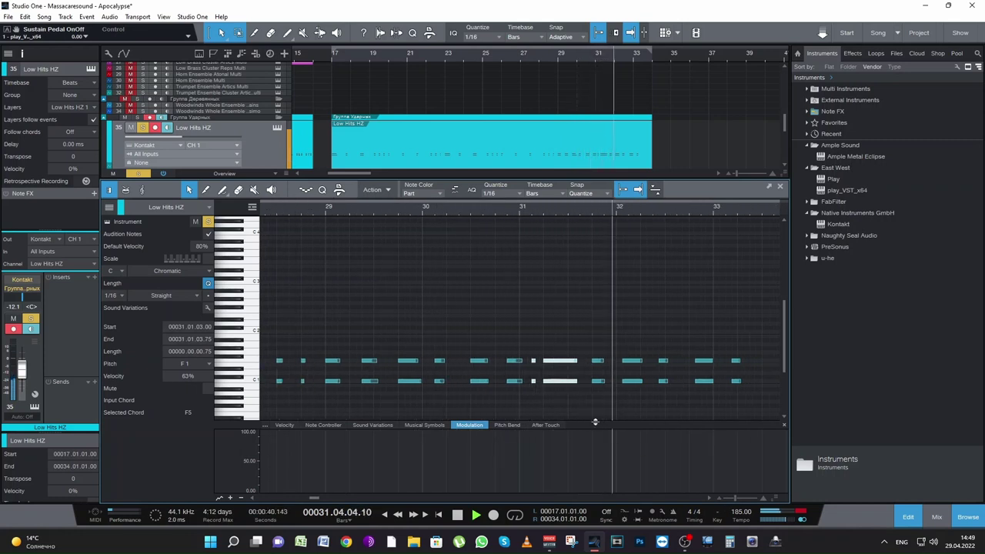
key(space)
drag(629, 391, 748, 346)
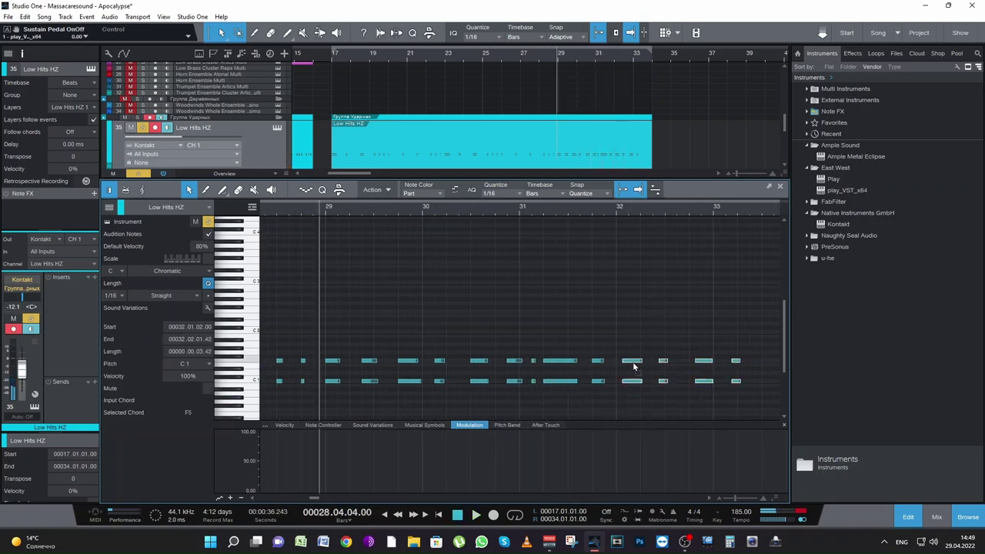
drag(634, 362, 627, 362)
key(space)
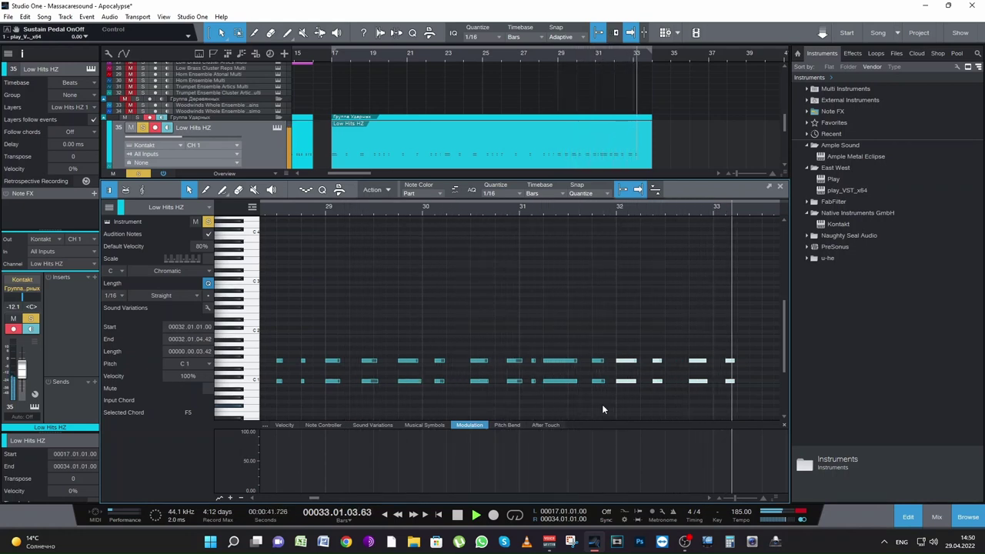
key(space)
Deselect the notes, unsolo the Low Hits HZ track and play the passage with the full arrangement
click(387, 405)
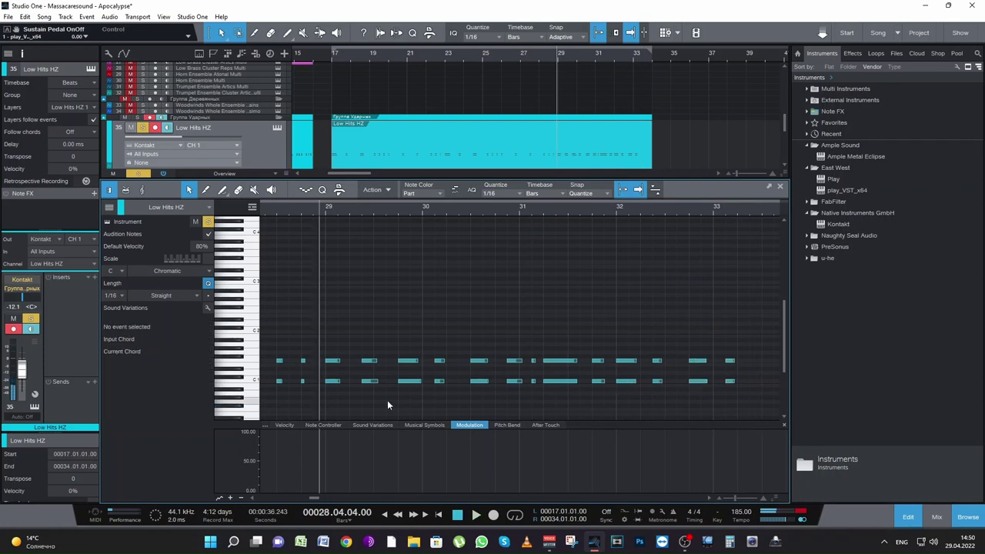
click(142, 127)
key(space)
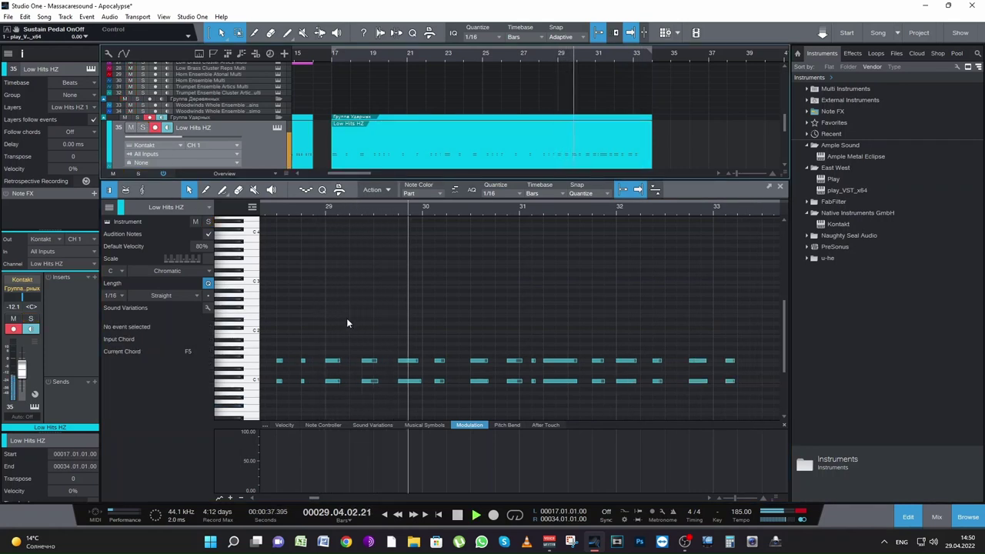
key(space)
Raise the velocity of the pair of hits at the start of bar 29 to 95% for C1 and check by playback
drag(336, 345, 328, 389)
click(284, 424)
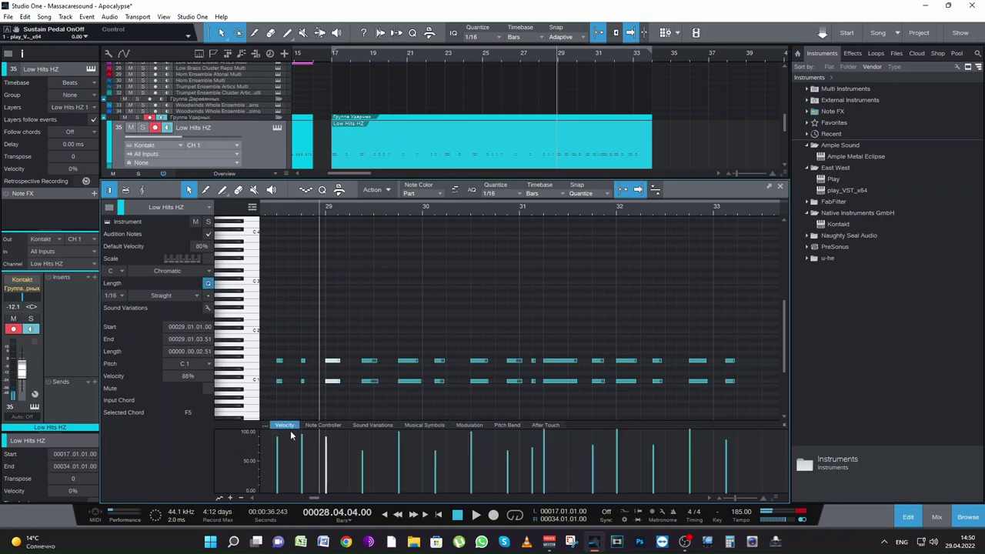
drag(326, 473, 324, 470)
key(space)
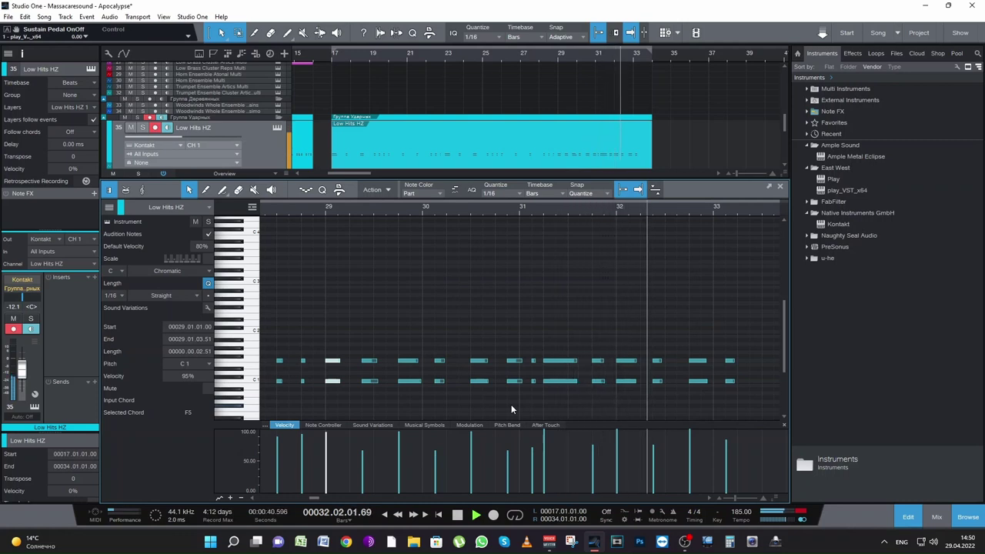
key(space)
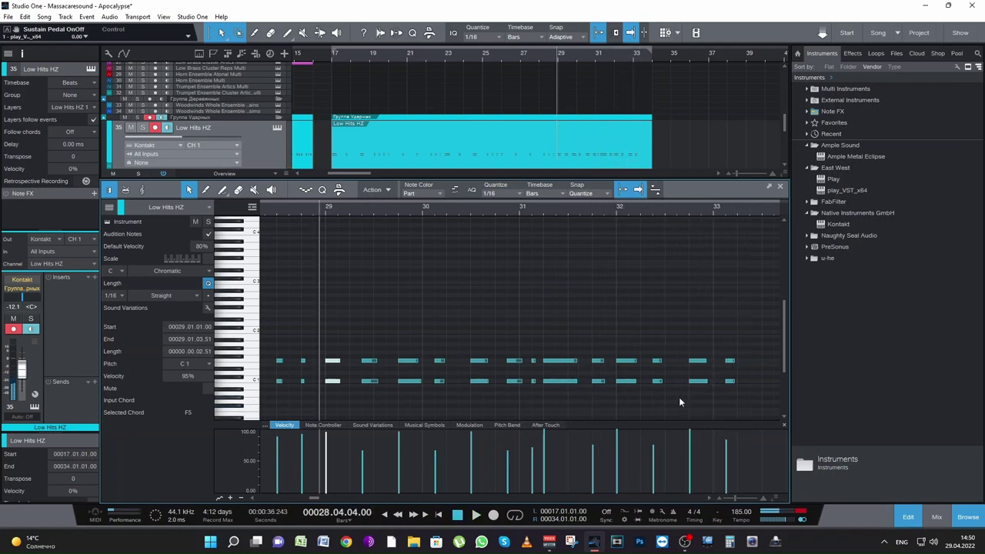
Play the hits of bars 32 and 33 with the arrangement, starting from 31.04.04
click(605, 207)
key(space)
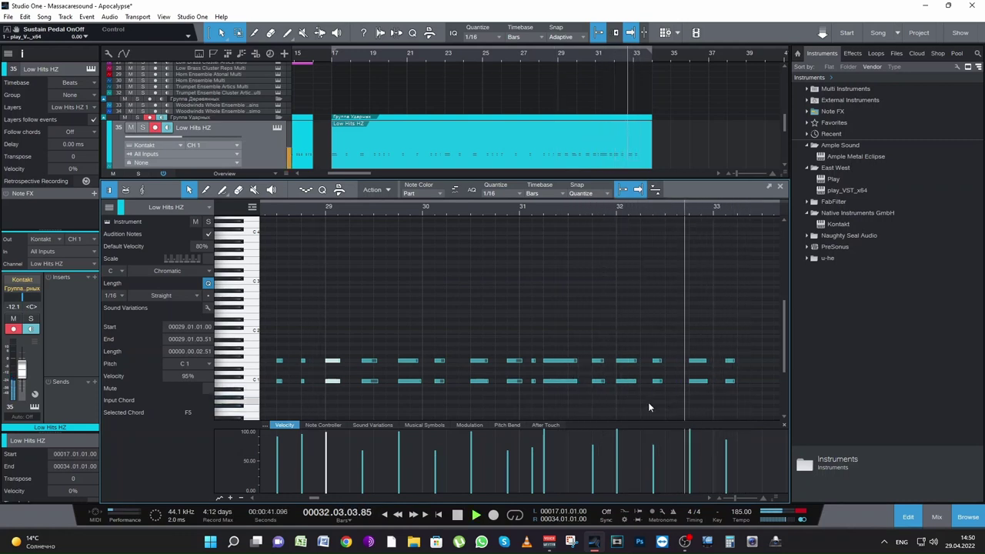
key(space)
key(space)
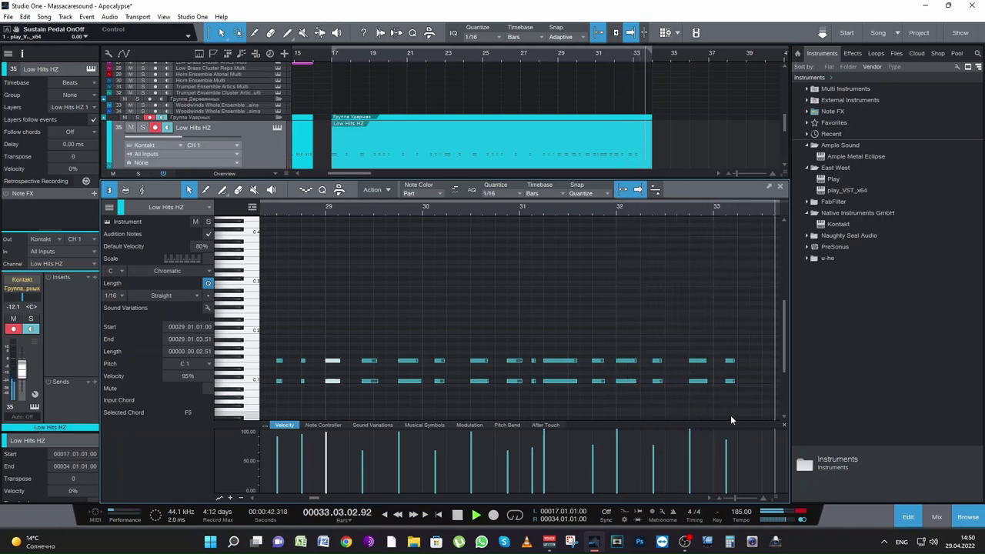
Duplicate the last four pairs of hits from bar 32 onward, move the copies to start at 33.03.01, and check by playback
drag(402, 405, 274, 343)
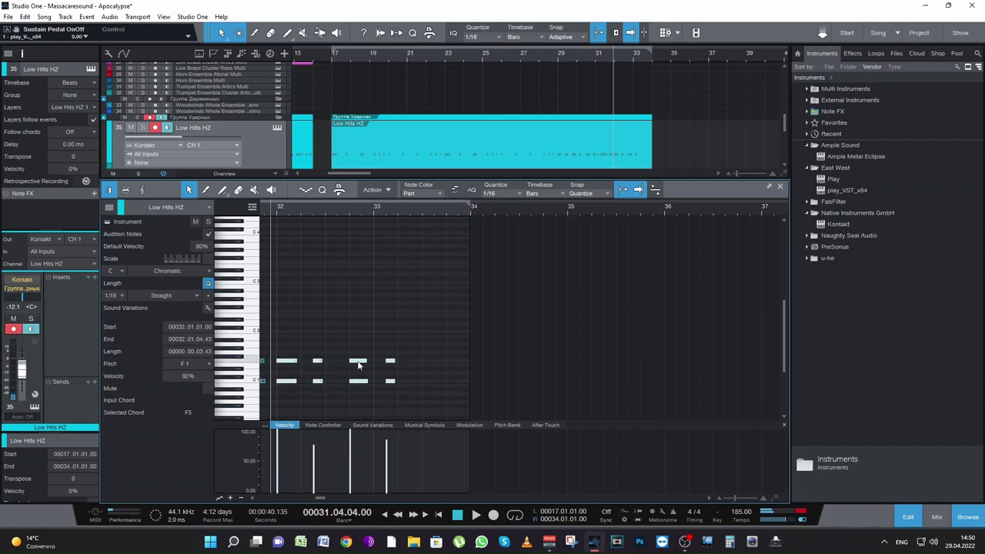
key(d)
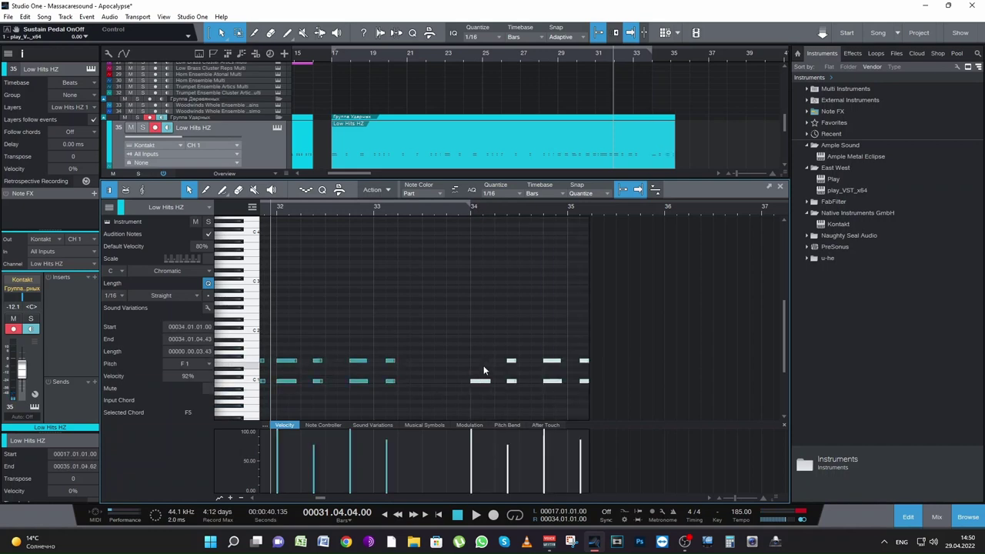
drag(457, 385, 578, 338)
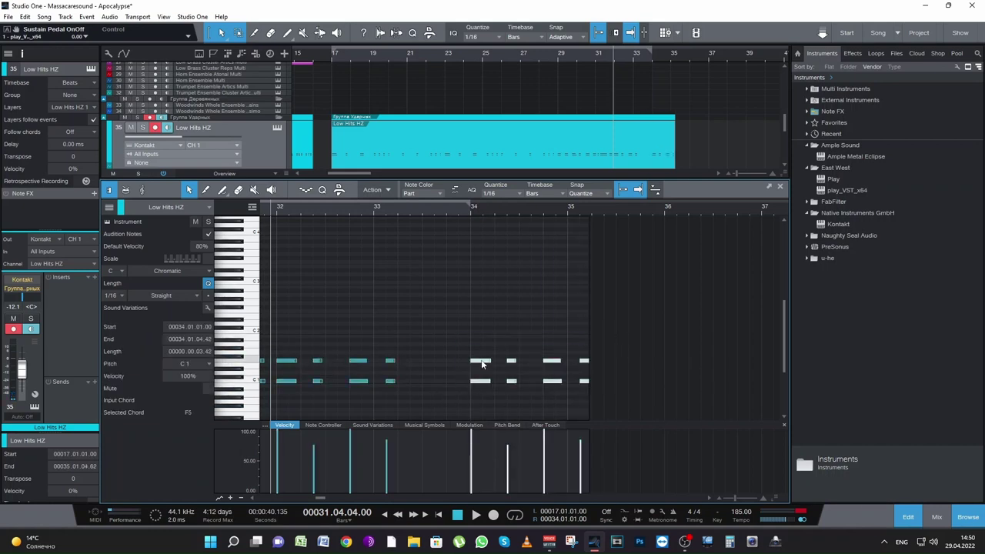
drag(482, 364, 437, 365)
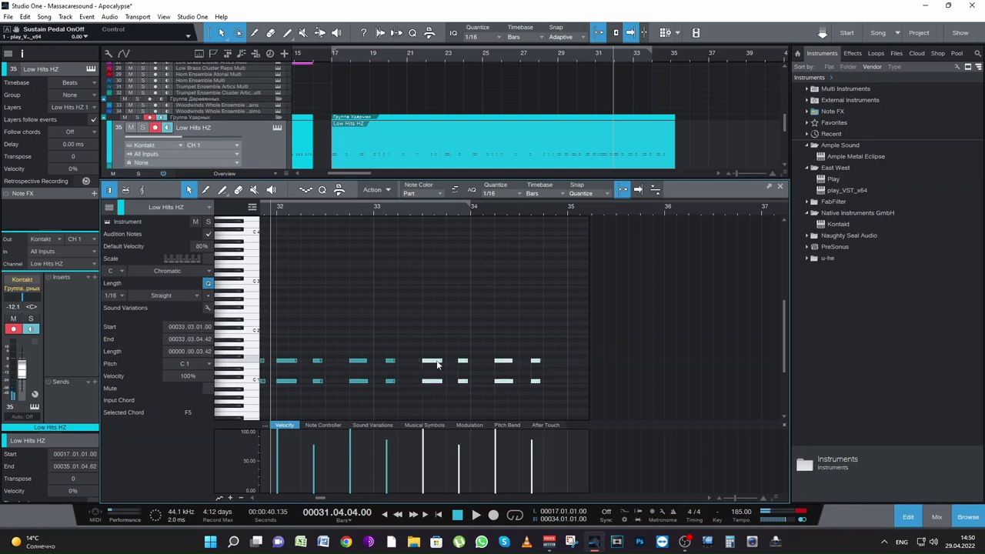
key(space)
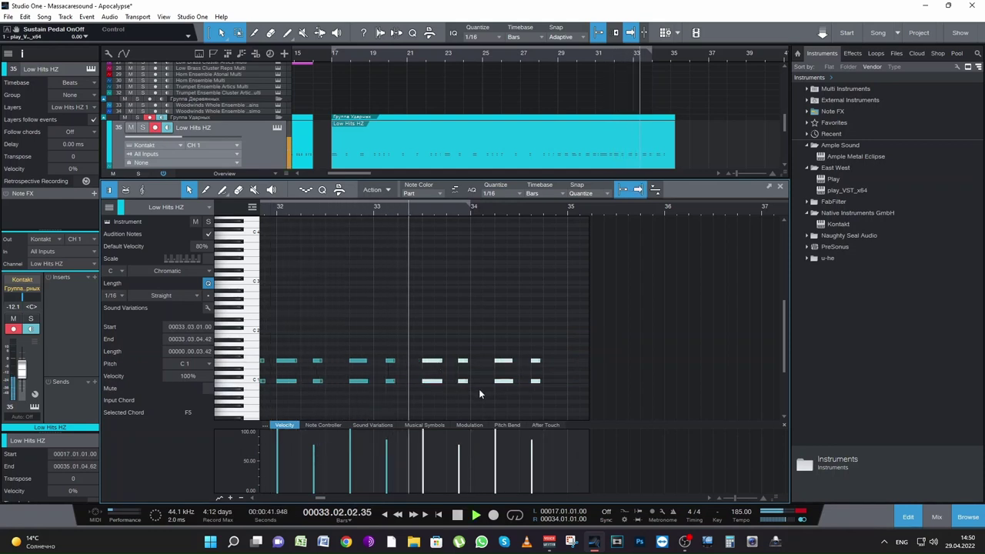
key(space)
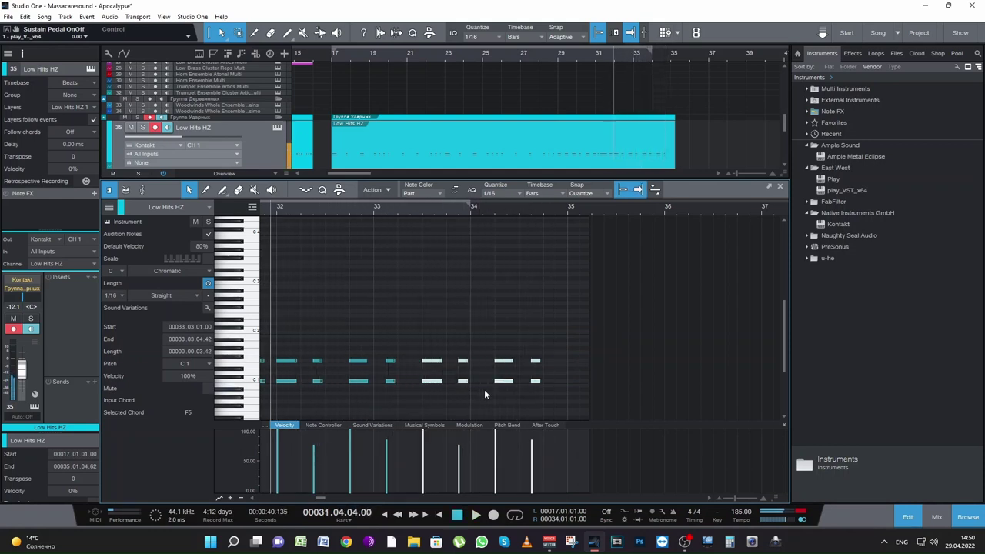
Move the last pair of Low Hits HZ hits to 34.03.01 and place a copy of it on beat 4 of bar 34
drag(561, 395, 524, 361)
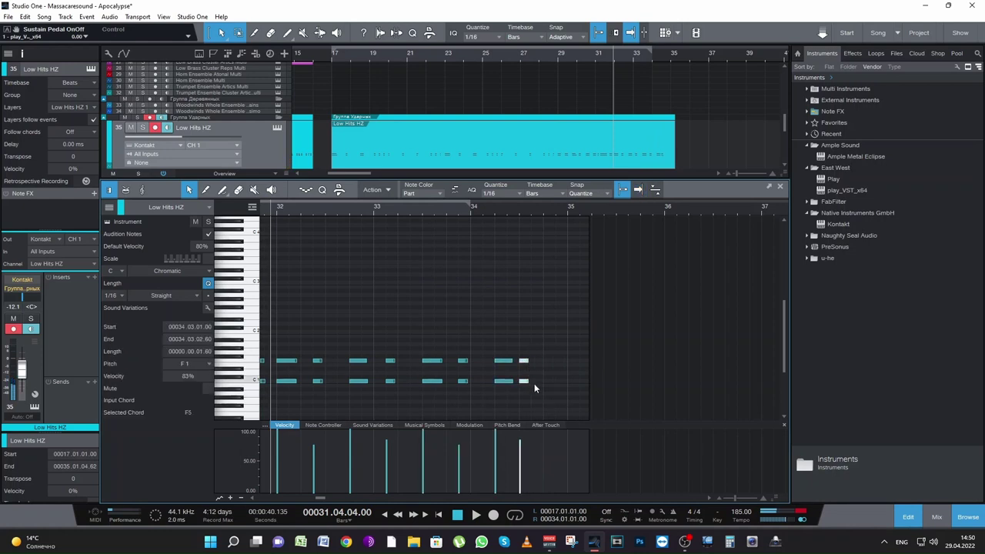
key(space)
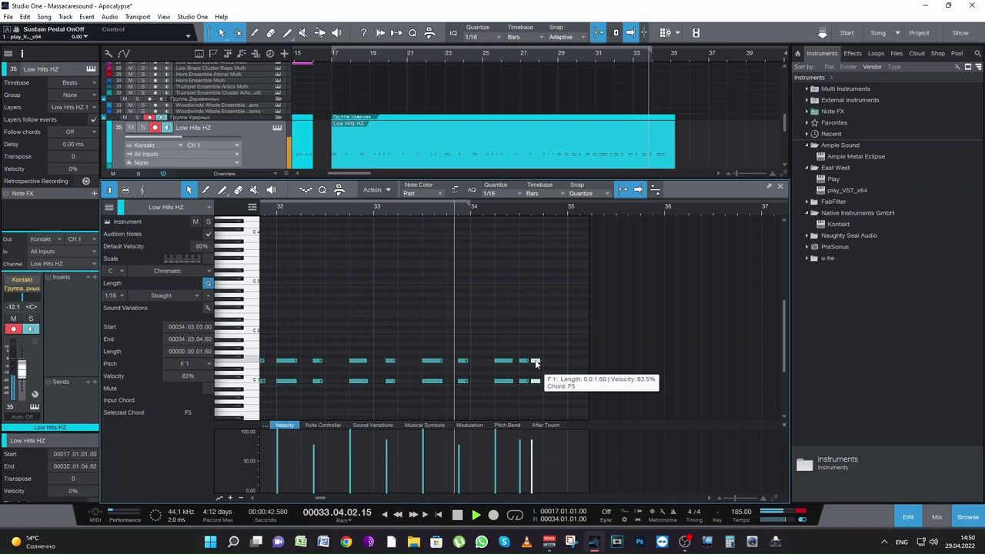
key(space)
drag(542, 390, 547, 361)
Raise the velocity of the two hit pairs on beats 3 and 4 of bar 34 to 100% and check by playback
drag(567, 396, 516, 347)
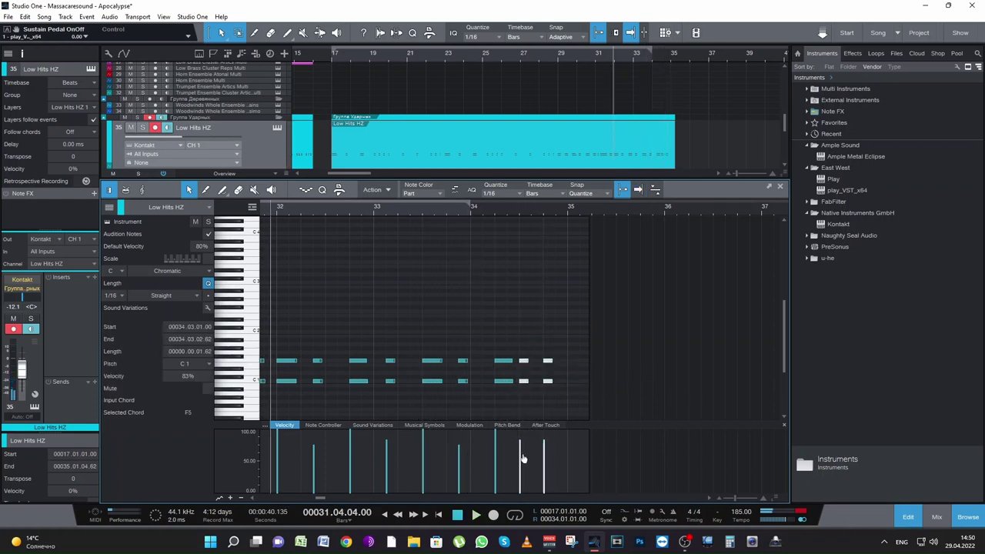
drag(520, 440, 523, 430)
key(space)
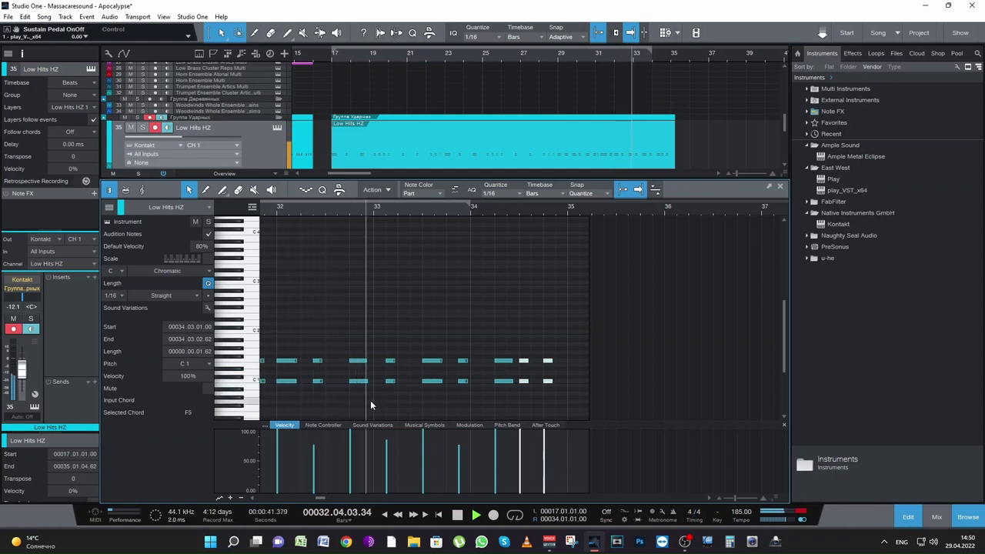
key(space)
Copy the short hit pair near the start of bar 33 to 33.01.01 and check by playback
drag(381, 403, 392, 361)
drag(391, 363, 378, 363)
key(space)
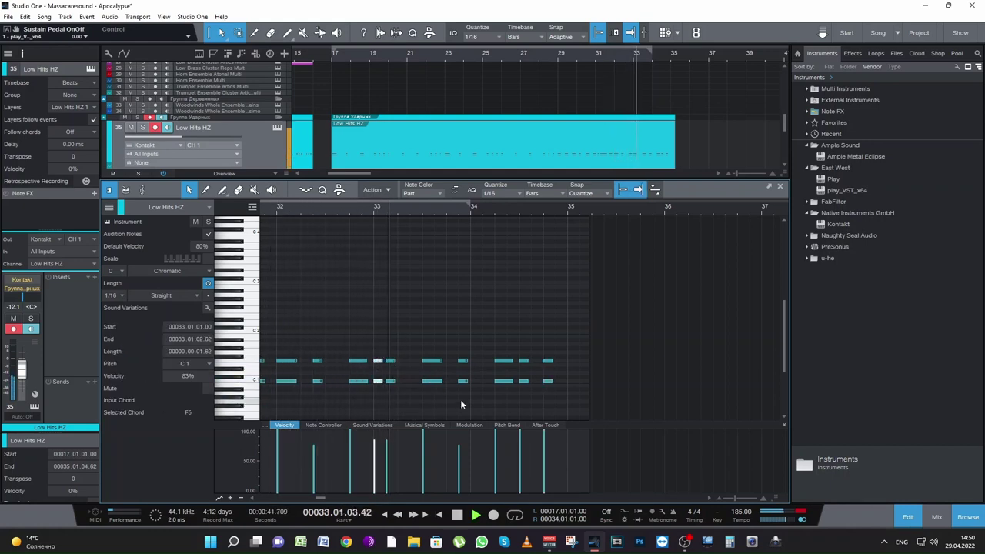
key(space)
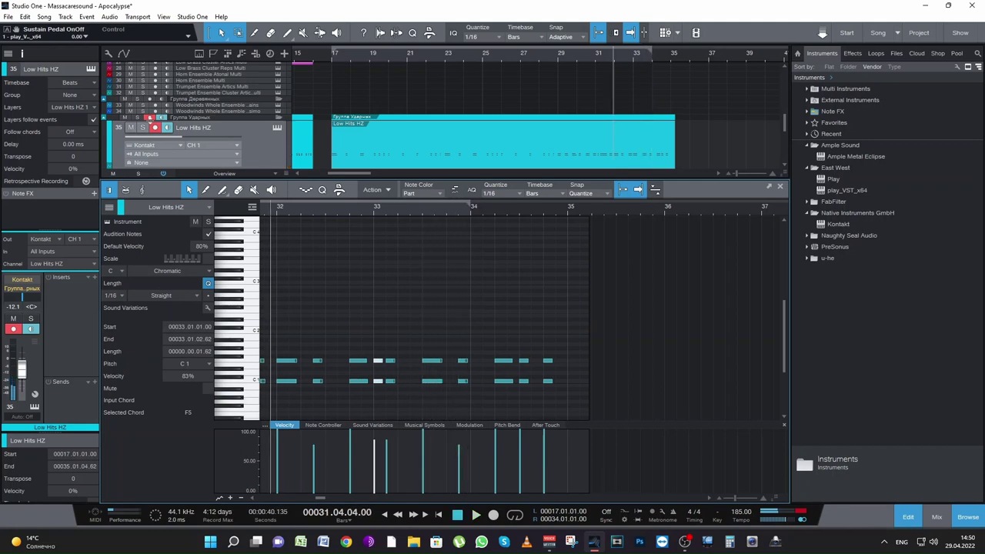
Solo the Low Hits HZ track, move the second short hit pair of bar 33 to 33.02.01, and check by playback
click(143, 128)
key(space)
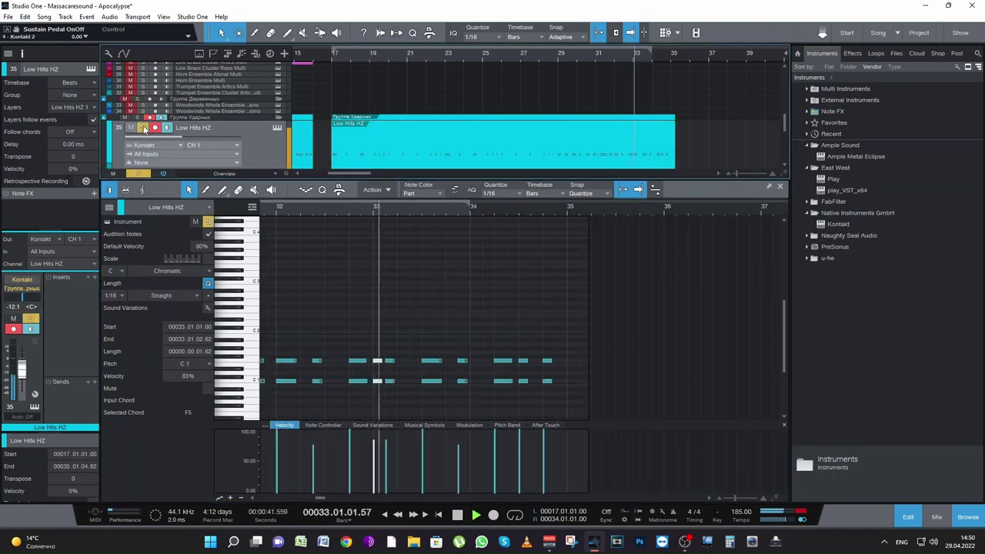
key(space)
drag(407, 392, 403, 361)
key(space)
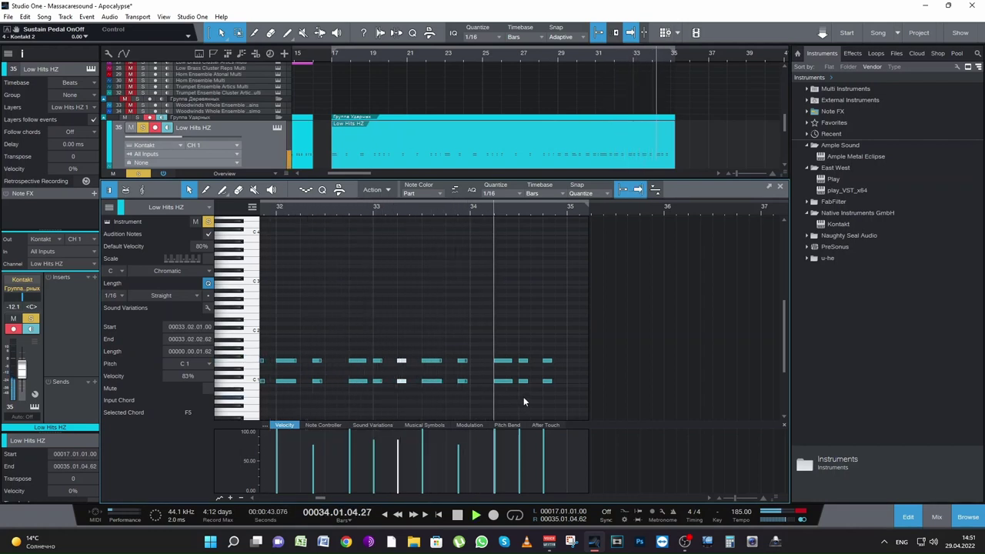
key(space)
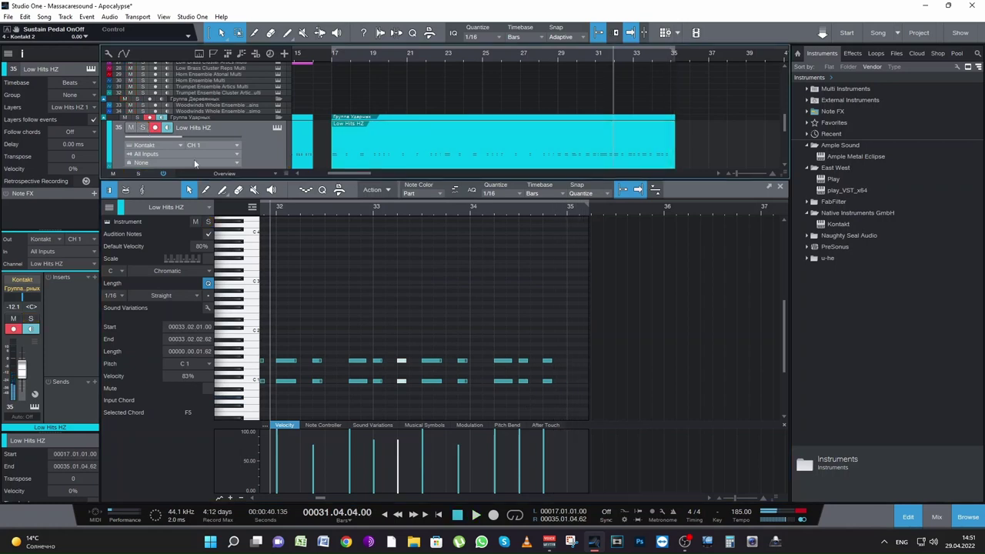
Close the note editor, play the ending with the full arrangement and save the song
click(780, 186)
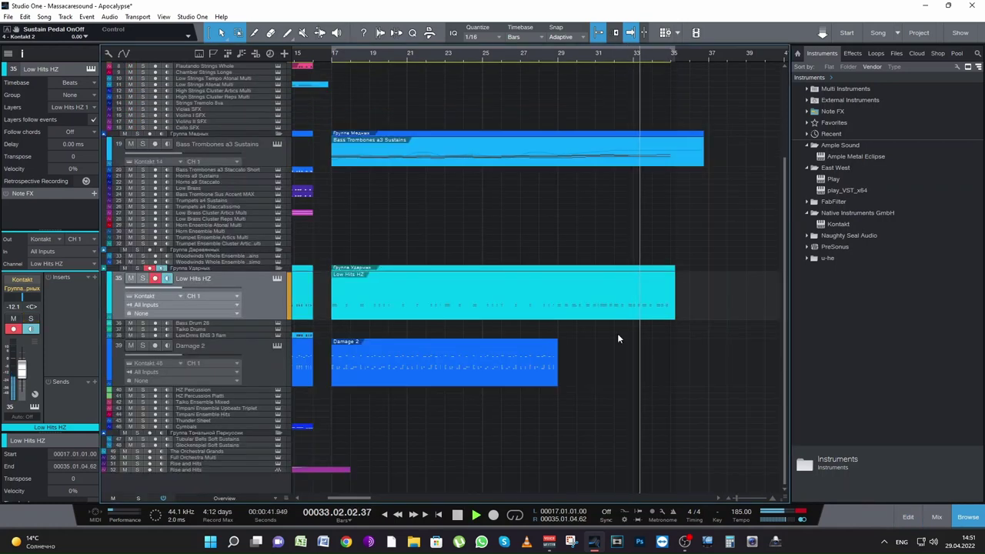
key(ctrl+s)
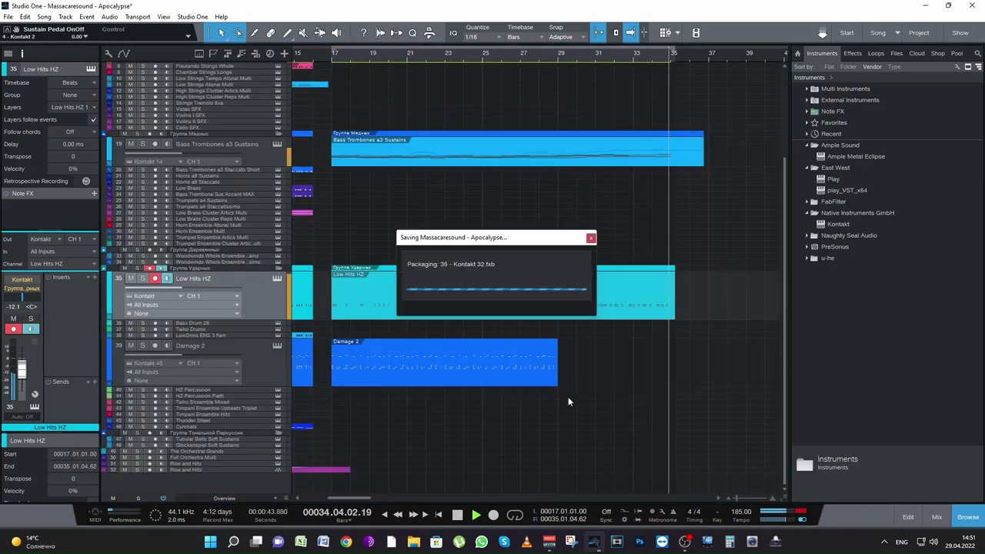
key(space)
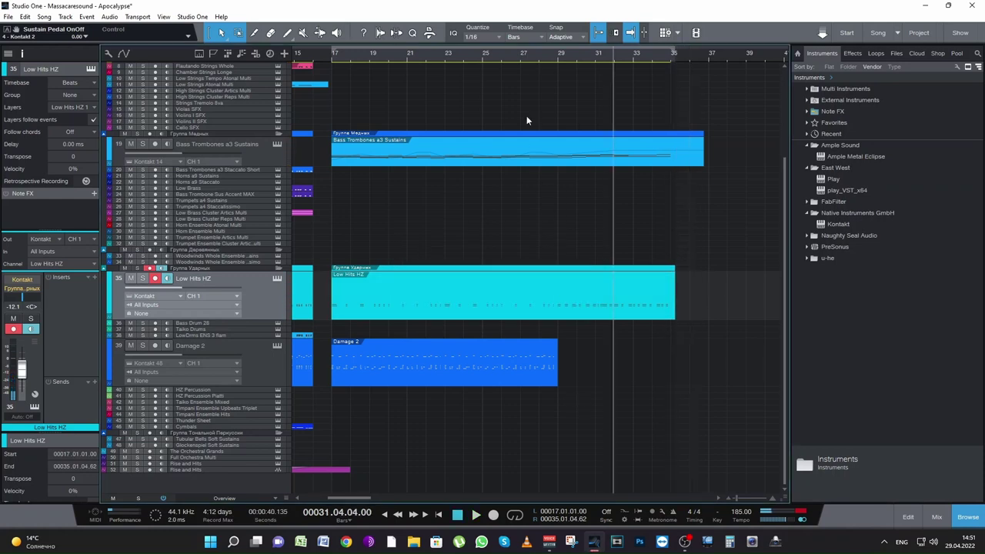
Open the Damage 2 part in the note editor and play its last bars from bar 27 with the arrangement
click(524, 58)
click(270, 362)
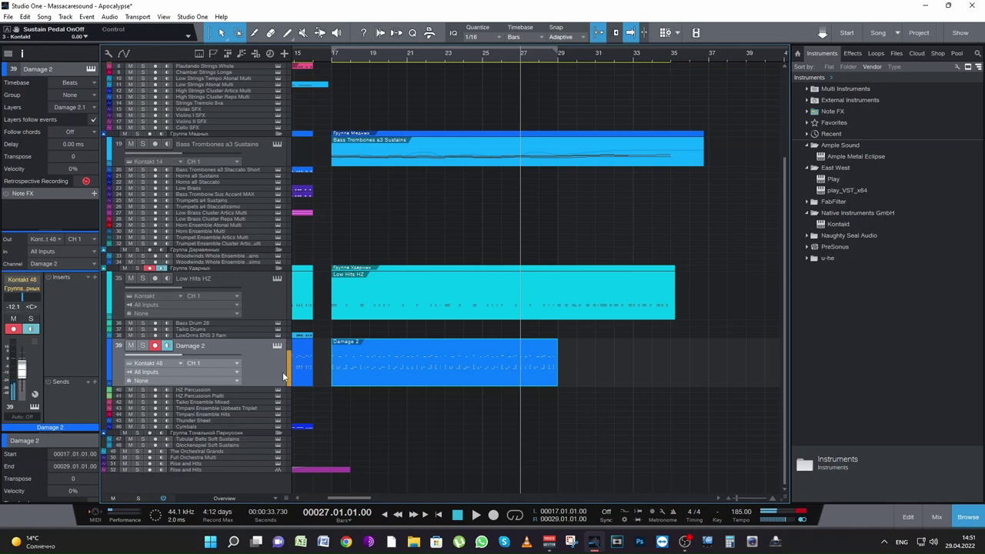
double_click(513, 368)
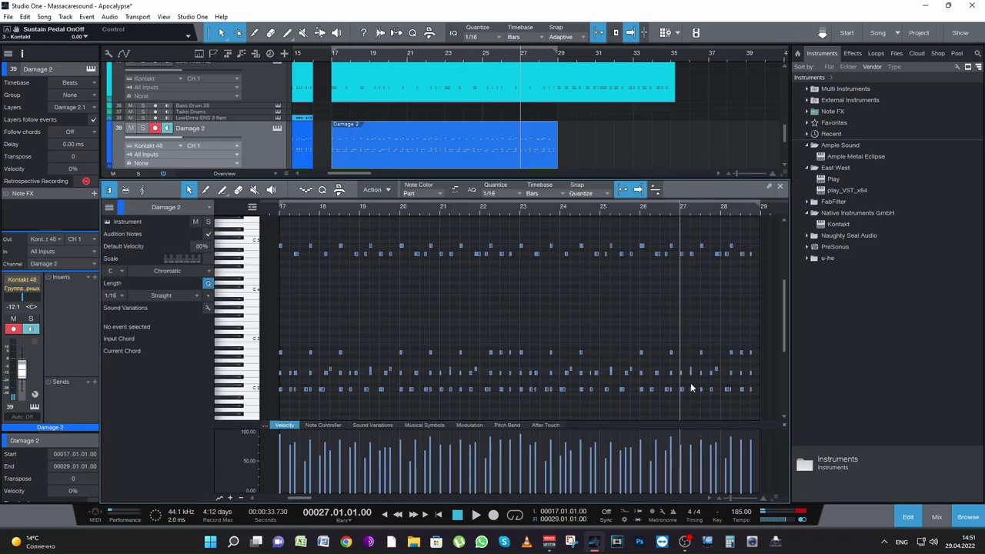
key(space)
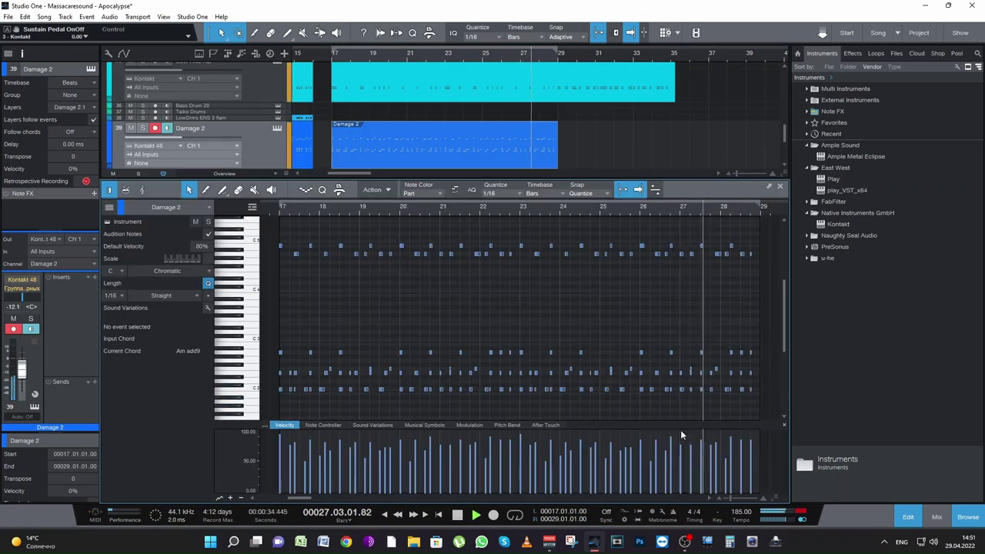
key(space)
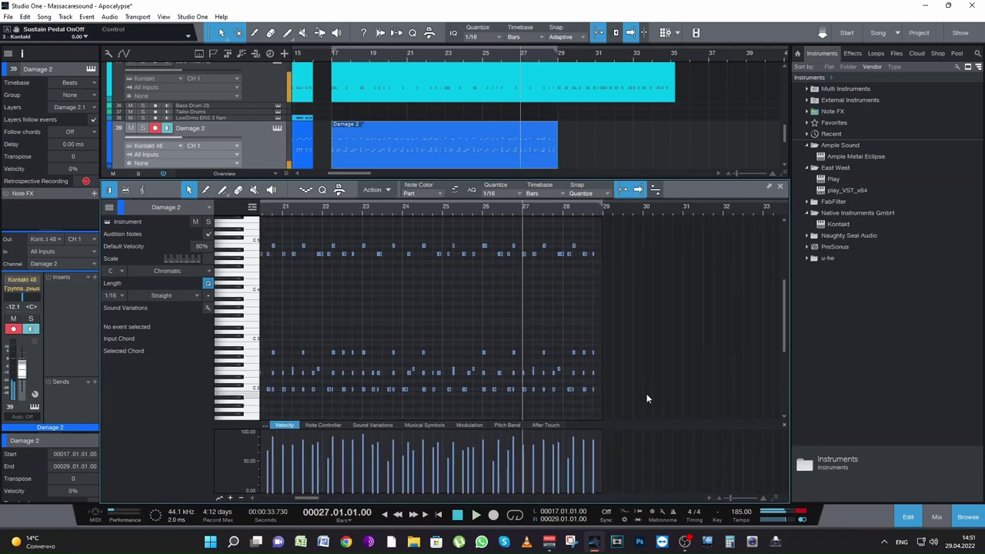
click(477, 213)
key(space)
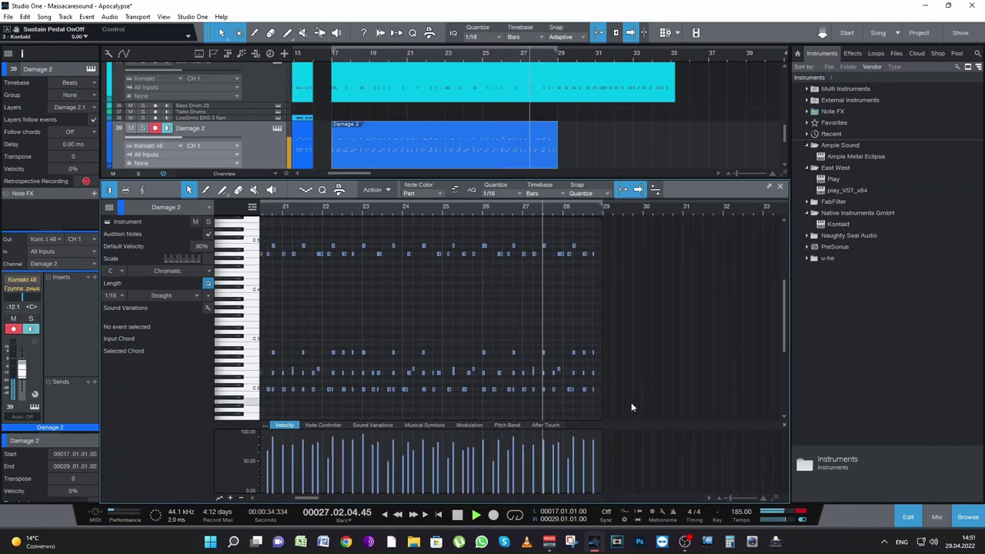
key(space)
Duplicate the Damage 2 notes of bars 26 to 28 so the copies start at 29.01.01, and play from there
drag(628, 412, 483, 231)
key(d)
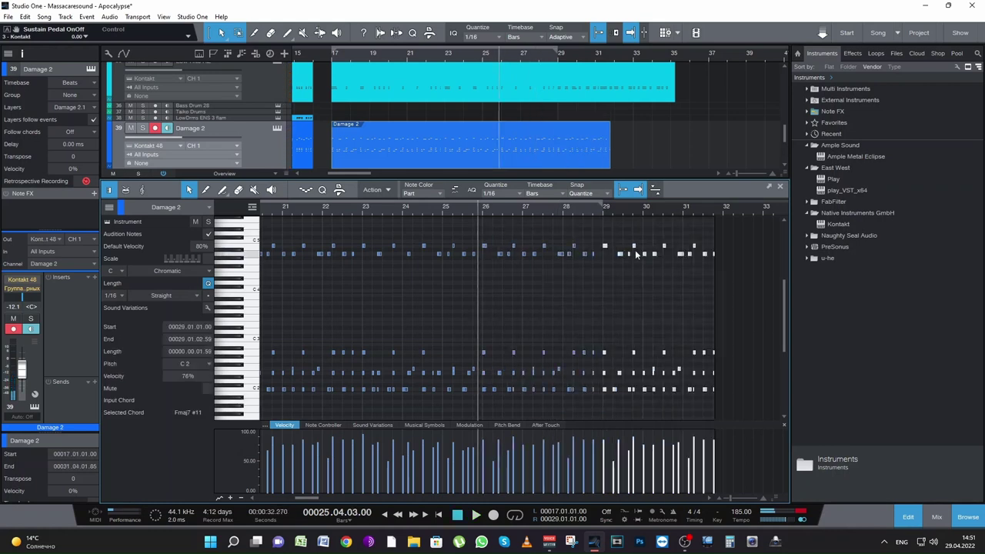
click(602, 213)
key(space)
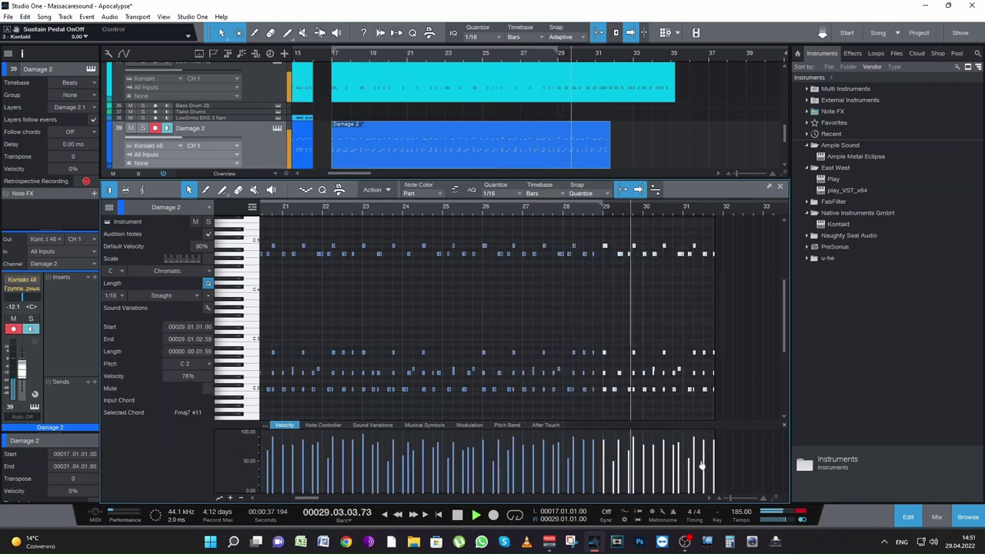
key(space)
Zoom in on the copied Damage 2 notes and play bars 29 and 30 with the arrangement
drag(730, 497, 733, 499)
key(space)
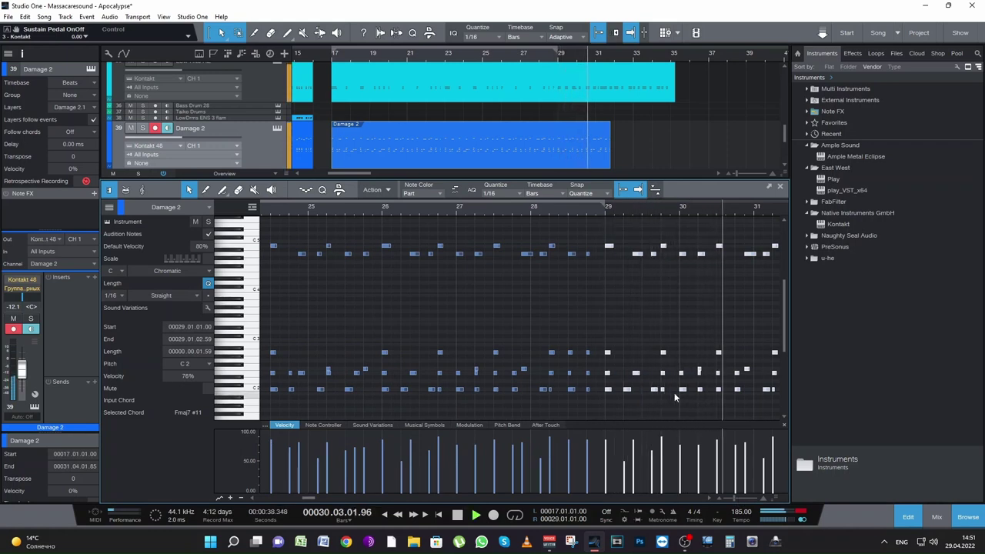
key(space)
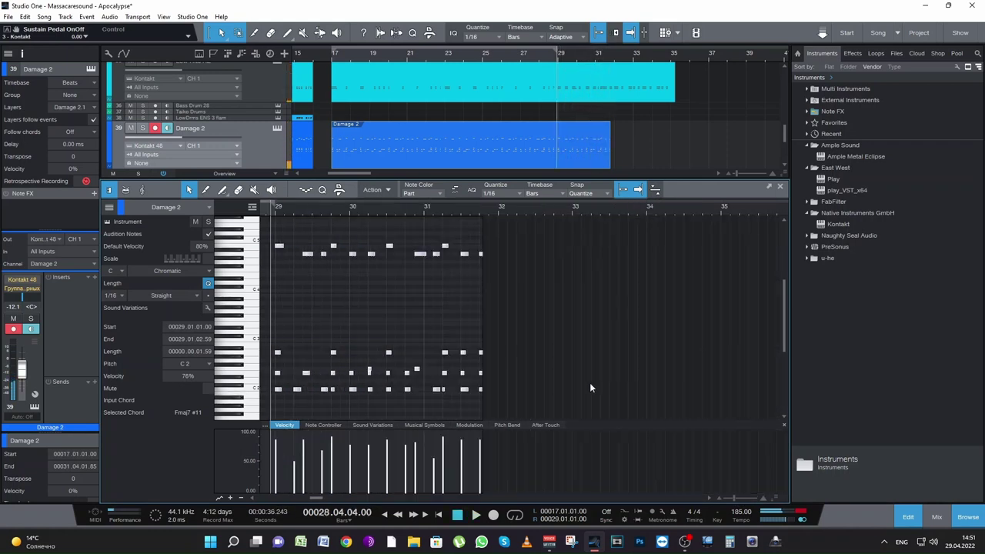
key(space)
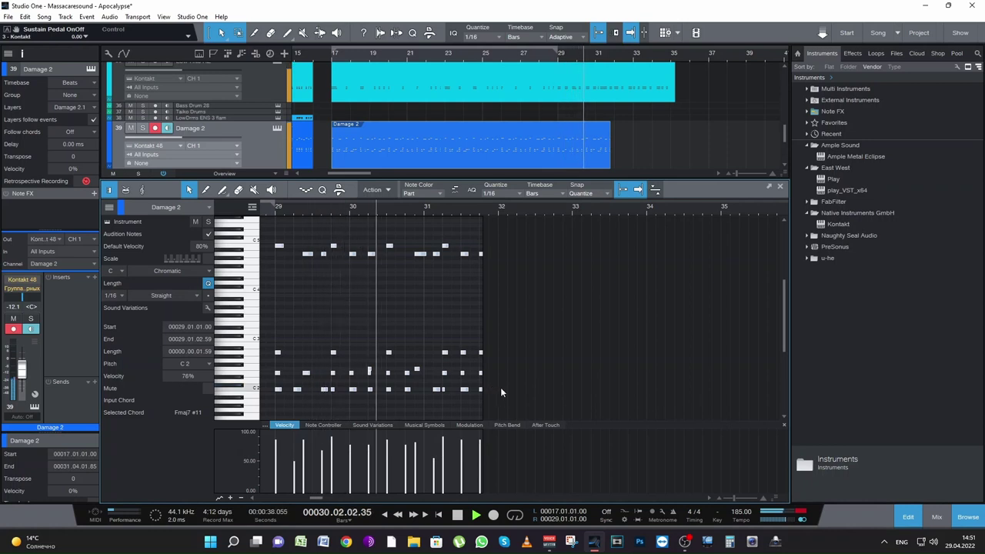
key(space)
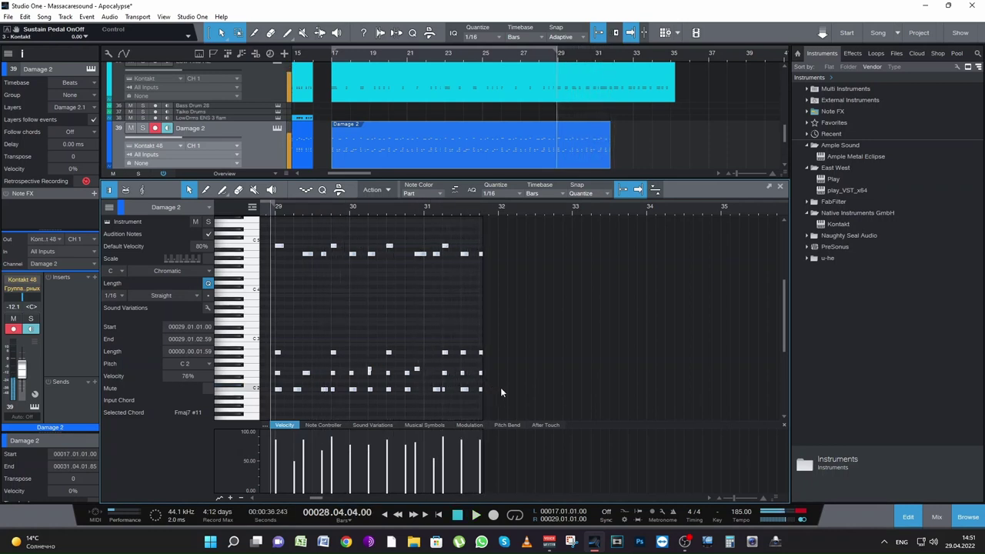
Duplicate the Damage 2 notes of bars 29 to 31 so the copies start at 32.01.01, and check by playback
click(499, 395)
drag(507, 407, 274, 229)
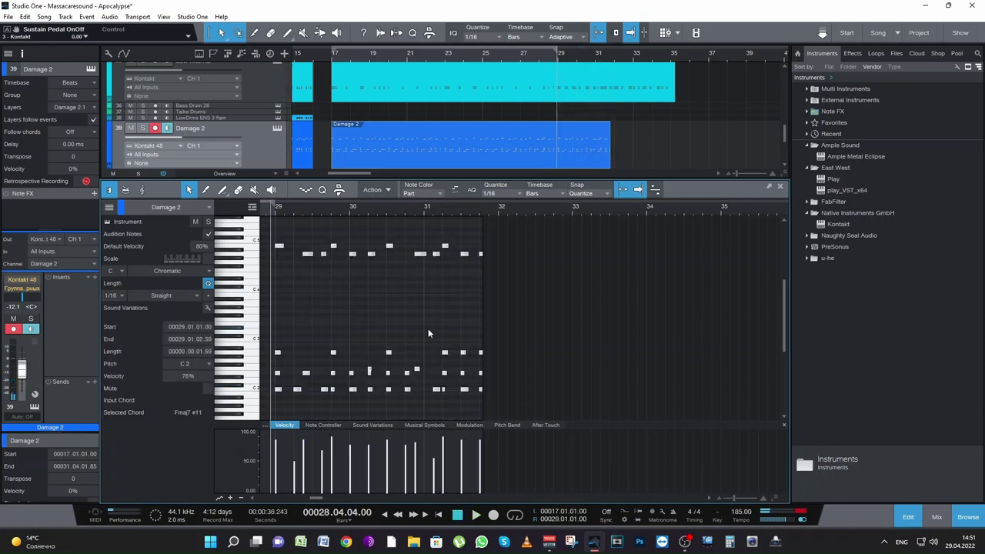
key(ctrl+d)
key(space)
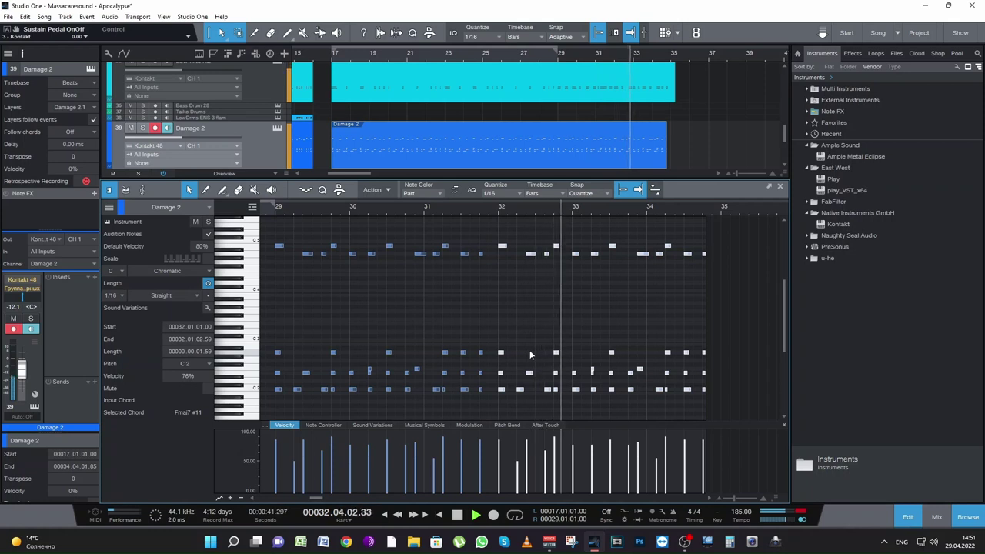
key(space)
Play the copied Damage 2 notes from bar 32 and delete those from beat 4 of bar 32 onward
click(497, 208)
key(space)
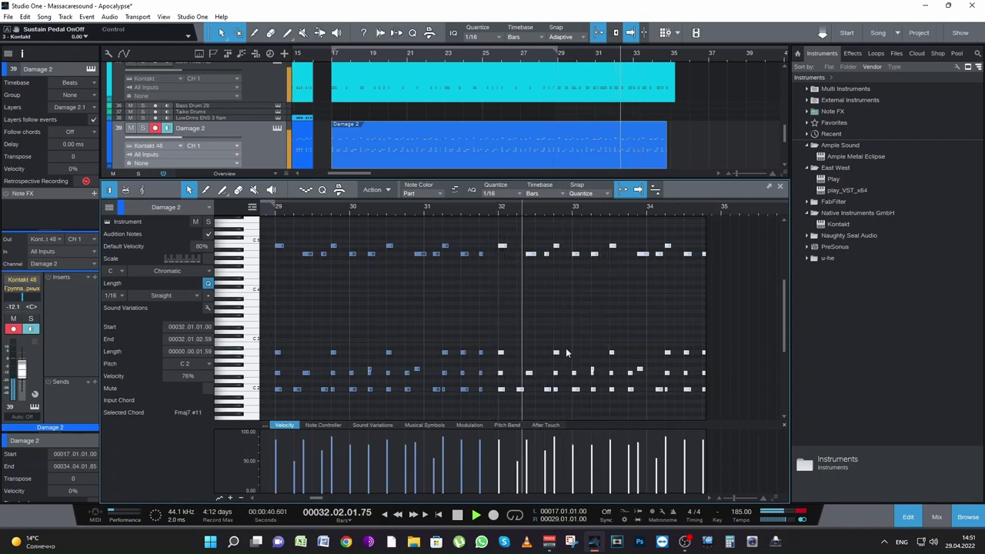
key(space)
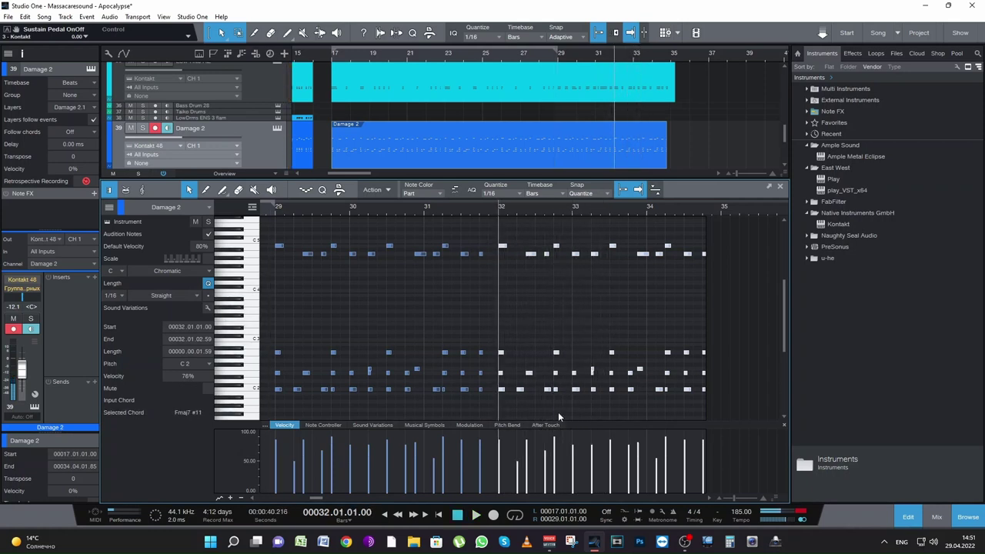
drag(554, 409, 782, 239)
key(Delete)
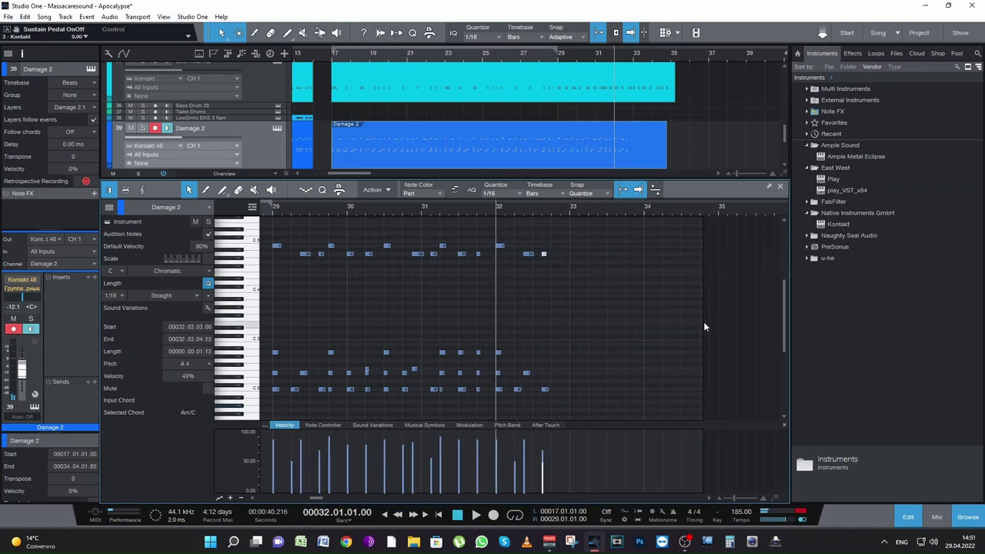
Play the arrangement repeatedly from bar 32 to audition the shortened Damage 2 part and rehearse new hits over it
key(space)
key(space)
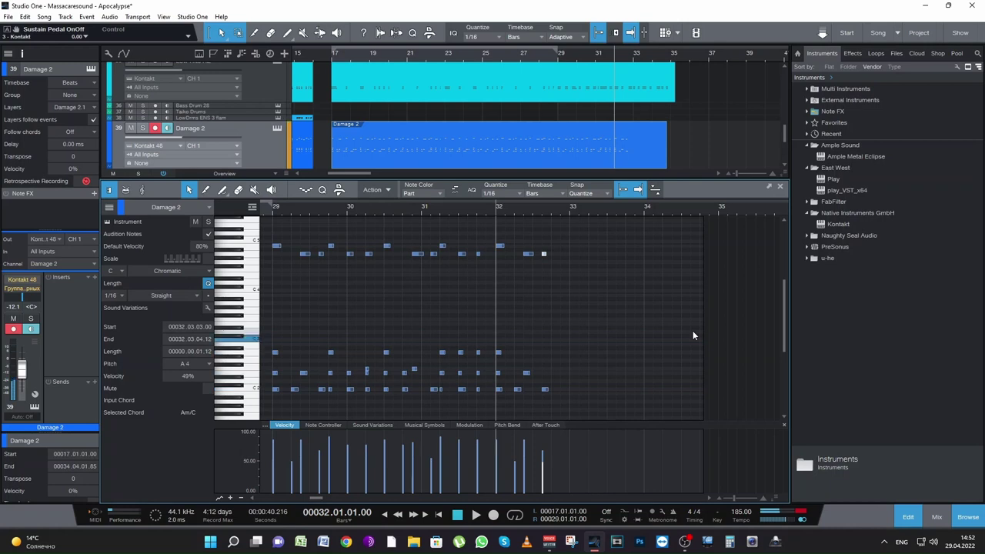
key(space)
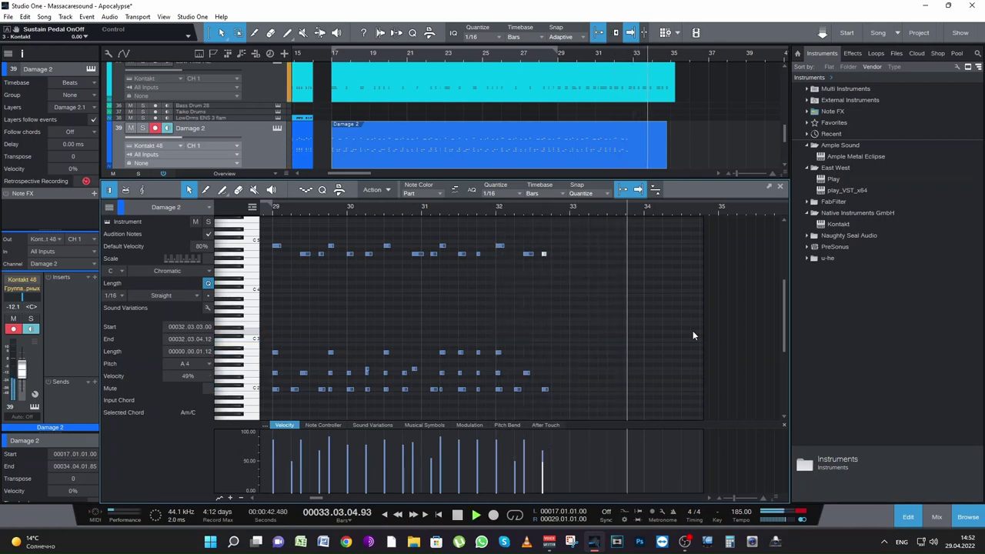
key(space)
key(space)
key(space)
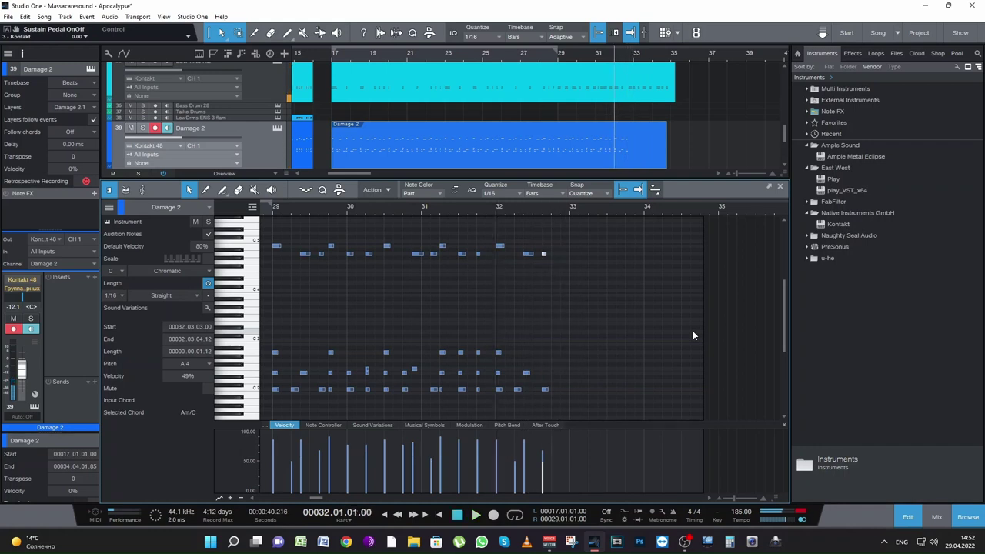
key(space)
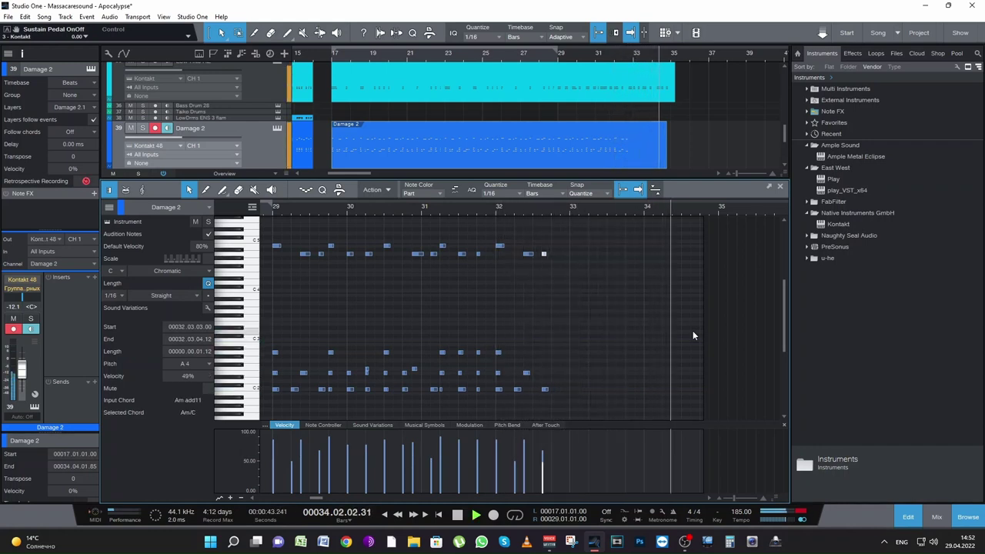
key(space)
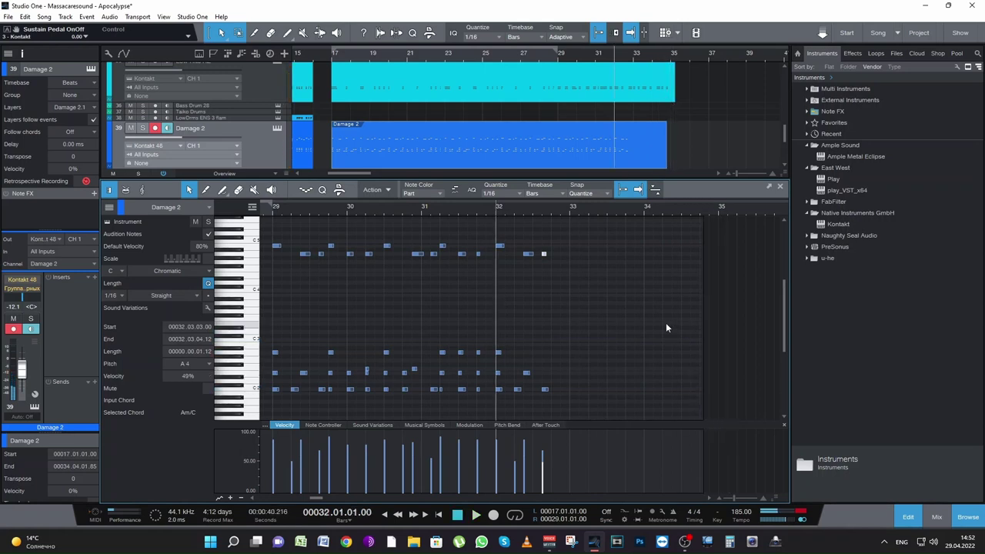
Play the arrangement from bar 31 into bar 34 while rehearsing new Damage 2 hits for the empty bars
click(422, 210)
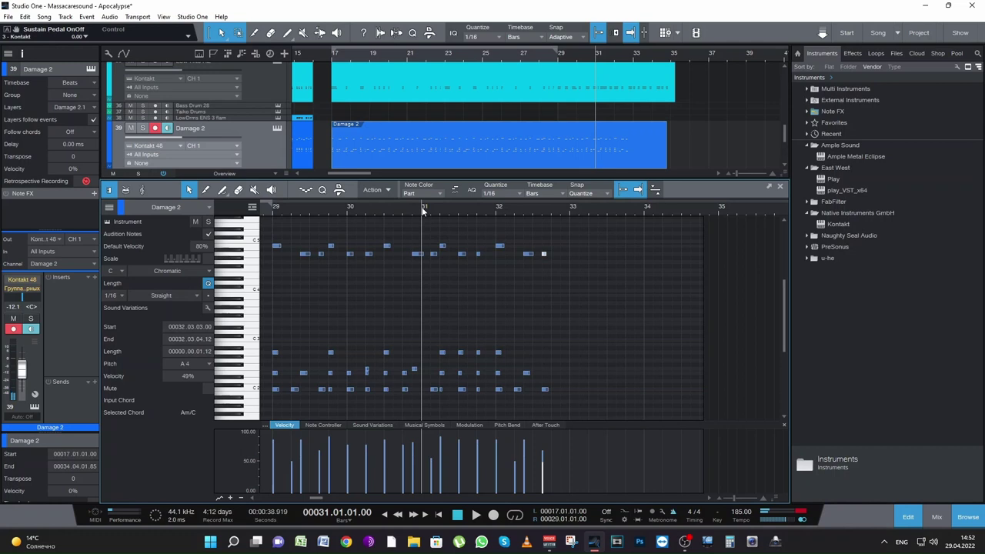
key(space)
key(space)
key(space)
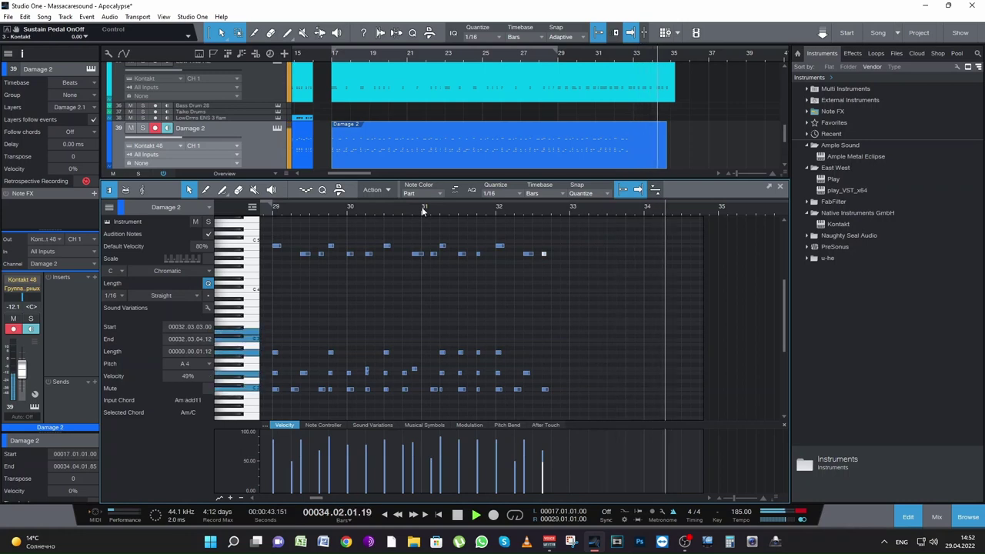
Record new low Damage 2 hits over playback from bar 31, filling the empty space from beat 4 of bar 32 through bar 34
key(space)
key(KP_Multiply)
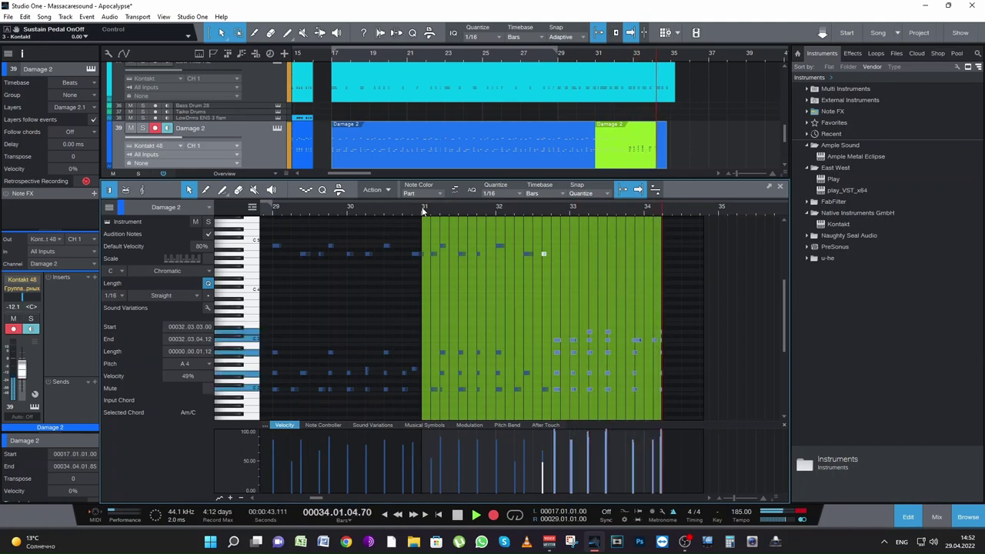
key(space)
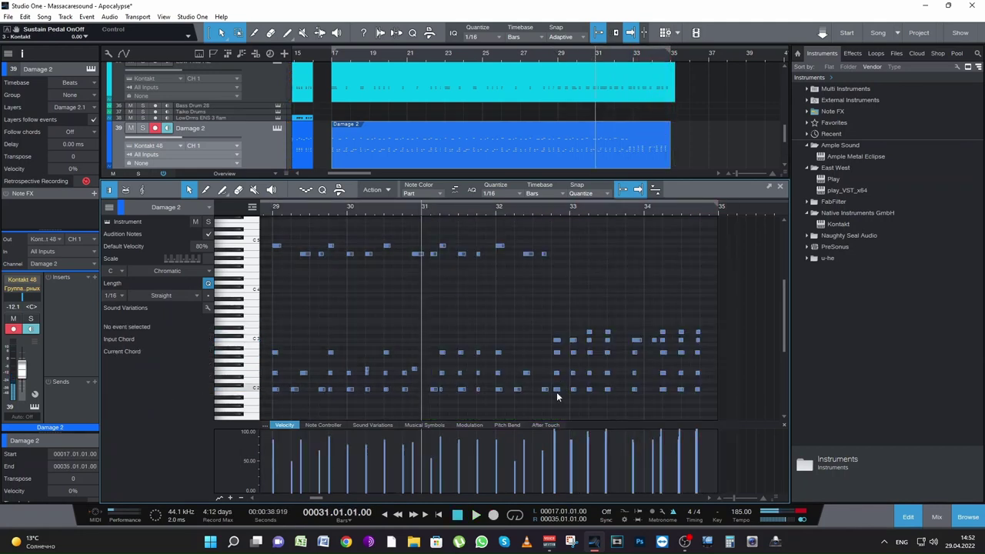
Quantize the newly recorded low hits and move the first chord to 32.04.01.00 and the last chord to 34.04.01.00
drag(550, 408, 733, 328)
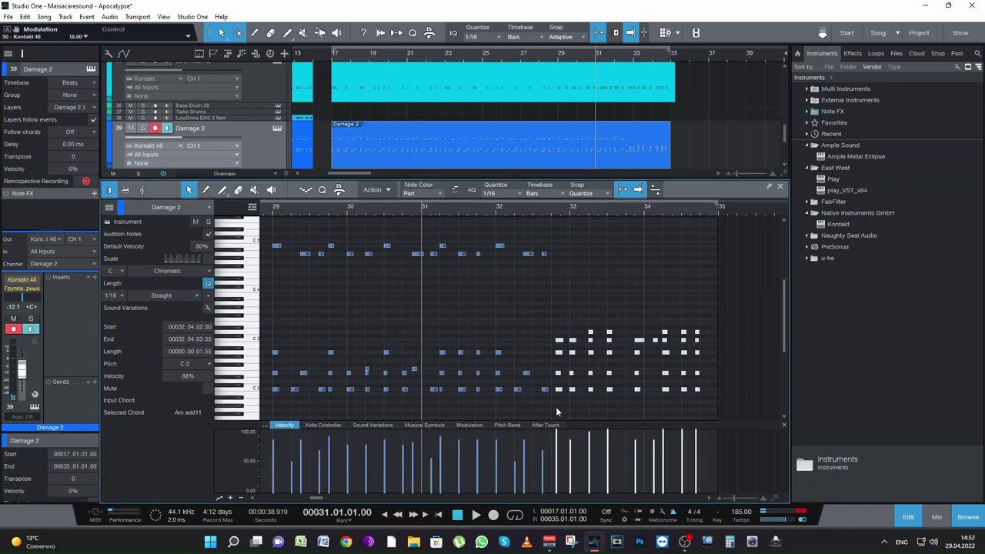
drag(556, 406, 554, 341)
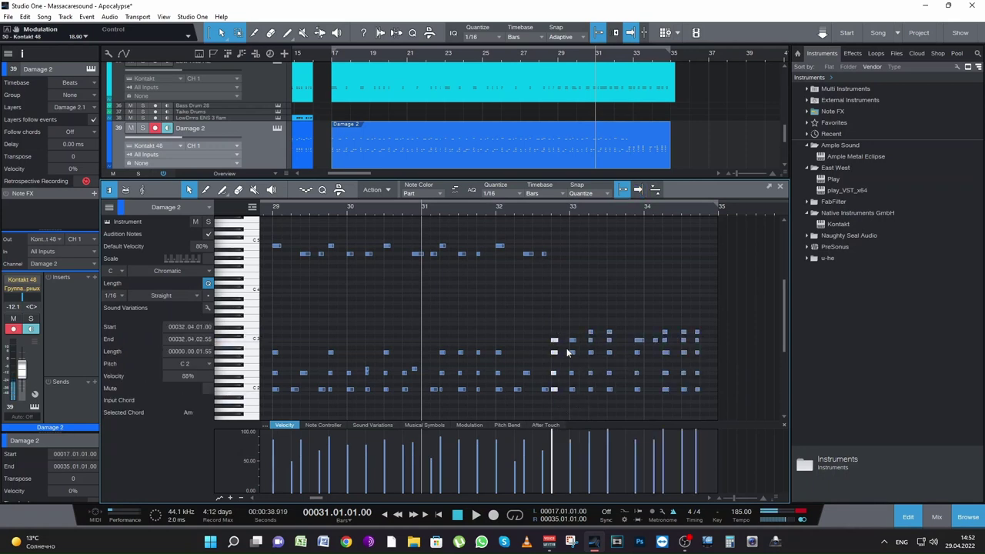
key(space)
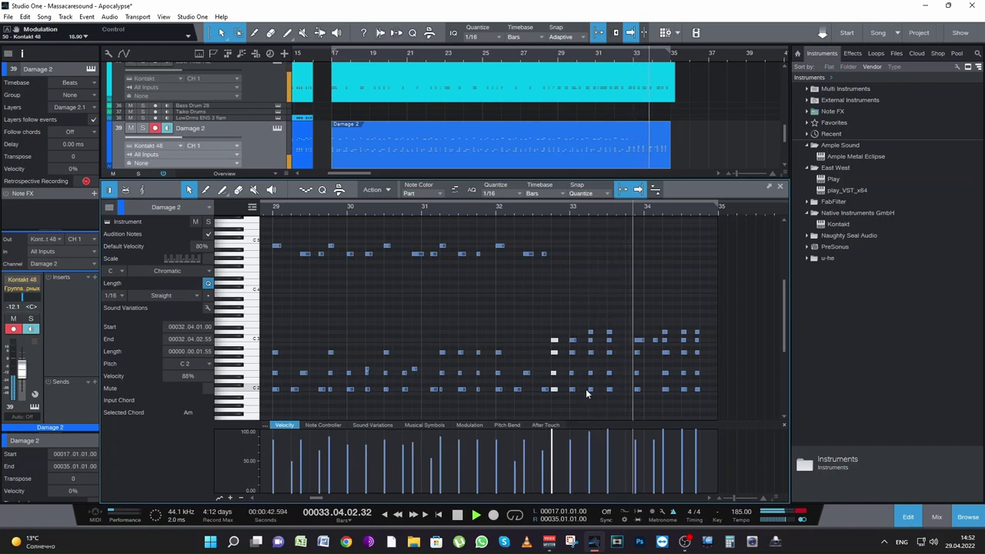
key(space)
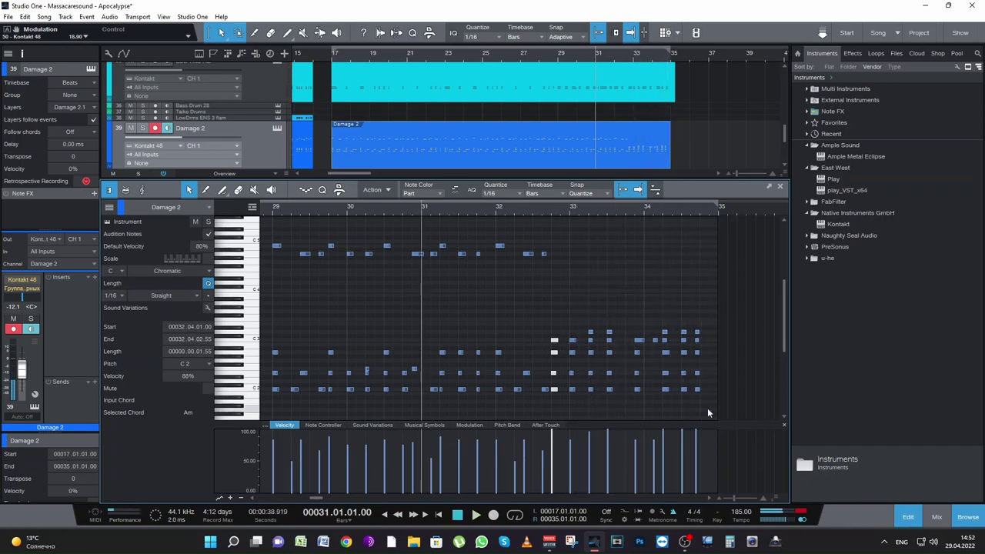
drag(693, 402, 702, 335)
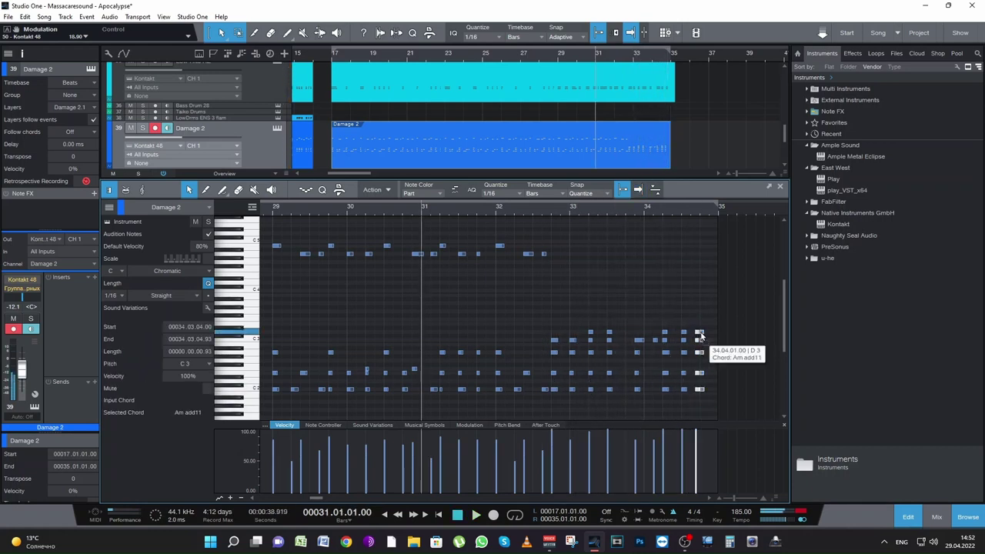
click(510, 264)
Play the arrangement repeatedly from bar 32 to audition the low hits and rehearse a higher layer over them
click(497, 208)
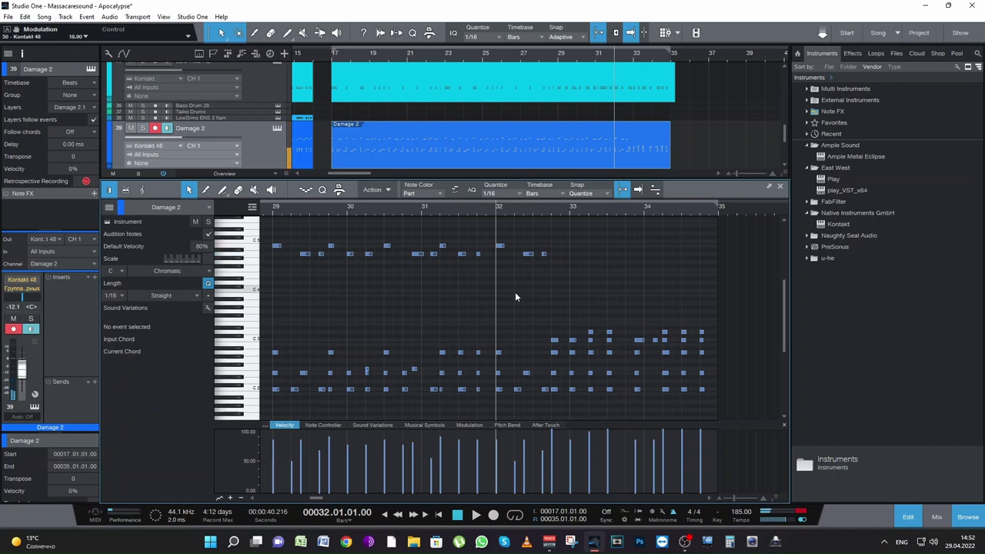
key(space)
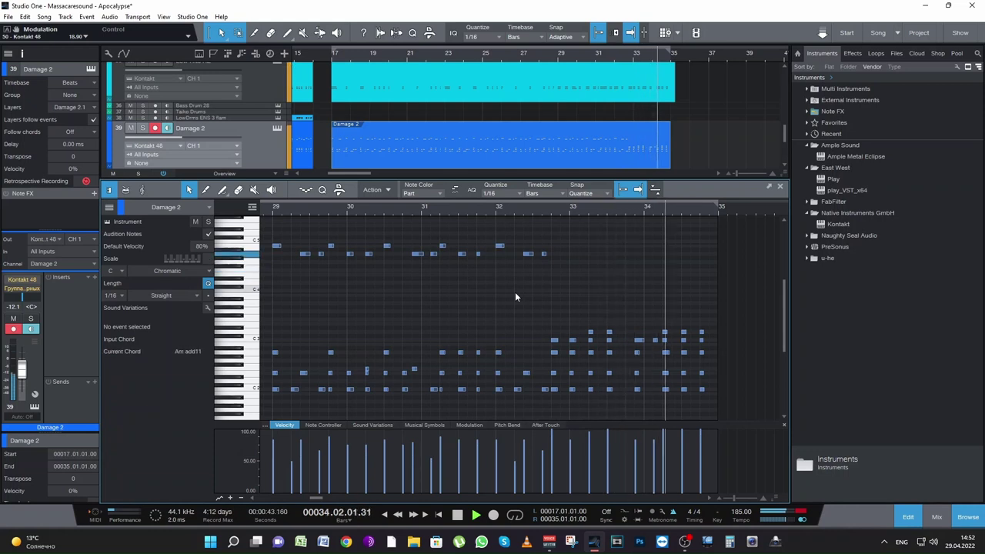
key(space)
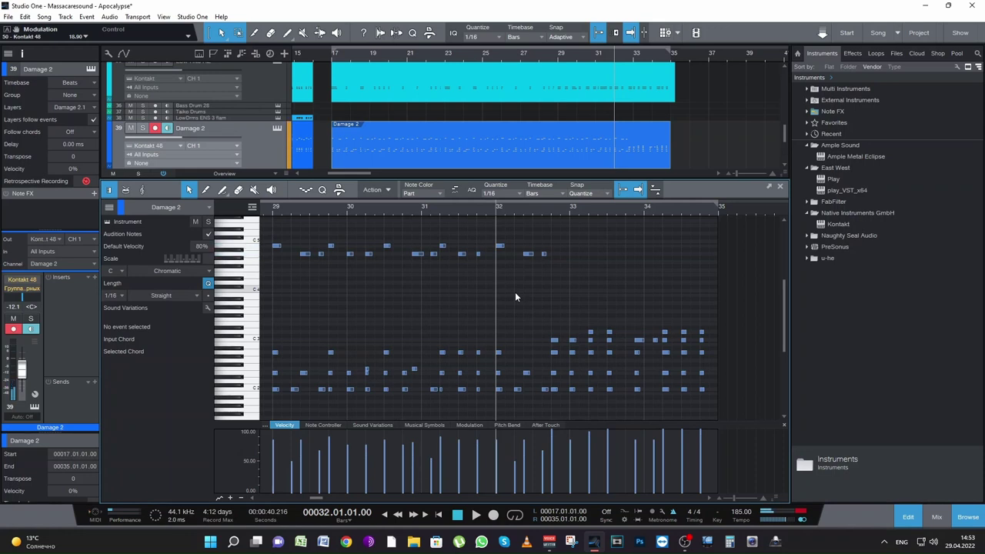
key(space)
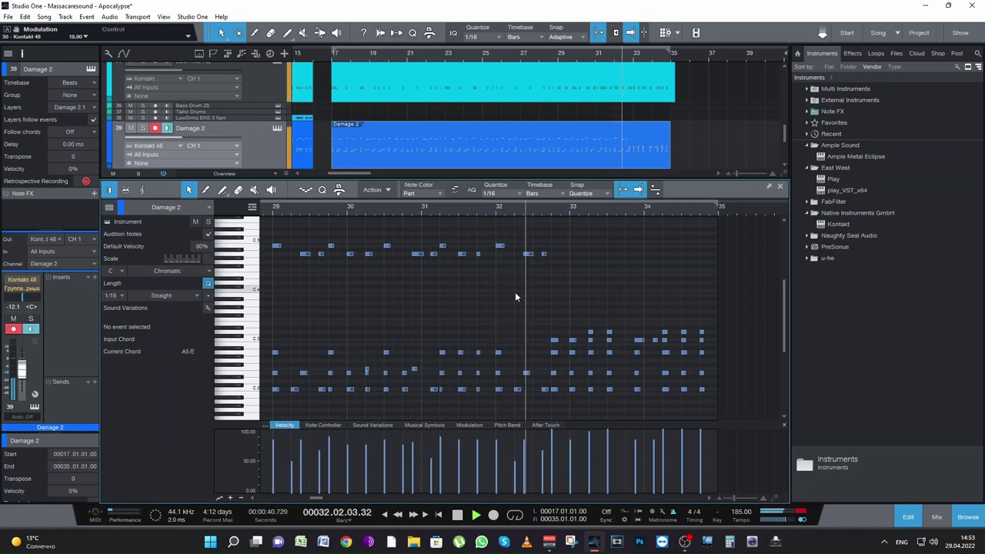
key(space)
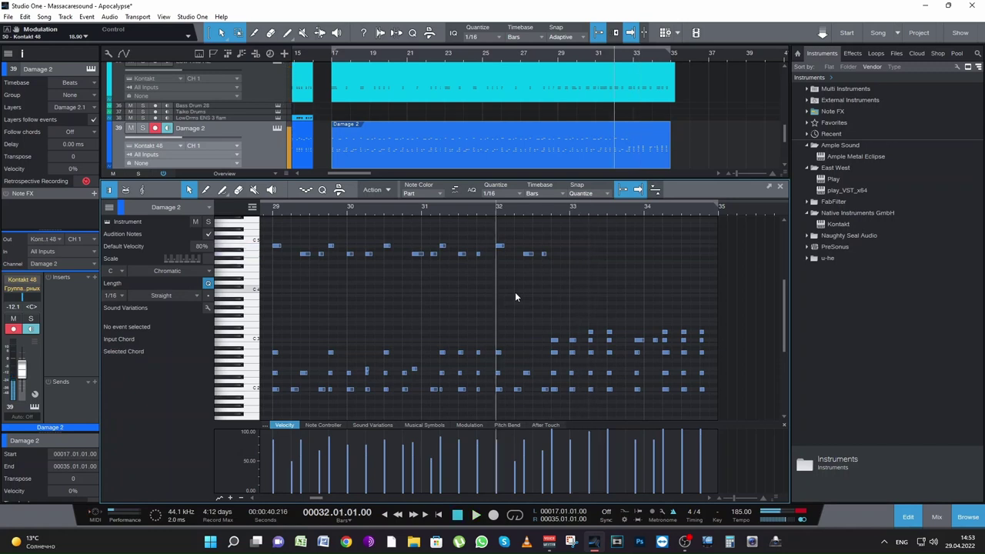
key(space)
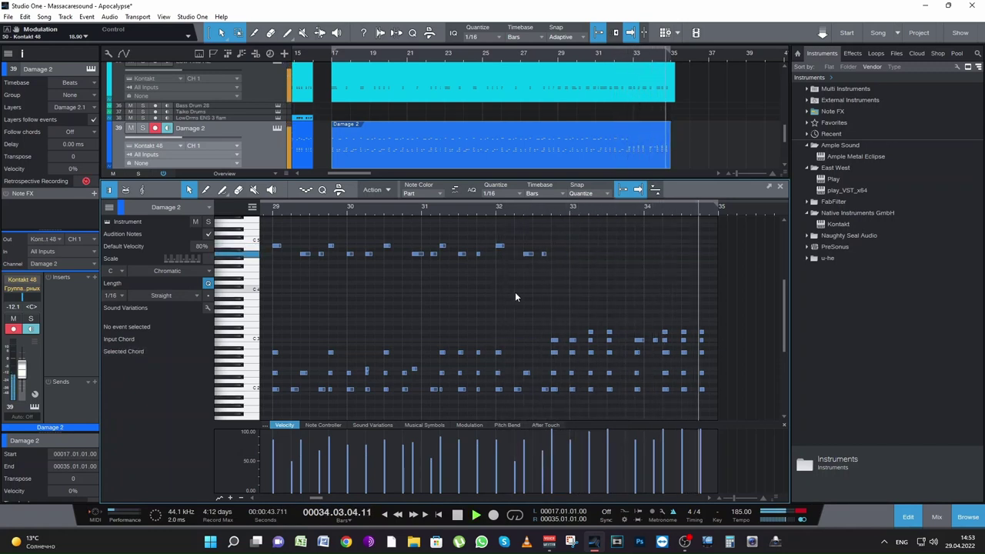
Record a layer of B4 and A4 hits from beat 4 of bar 32 through bar 34 on Damage 2 and quantize them
key(space)
key(KP_Multiply)
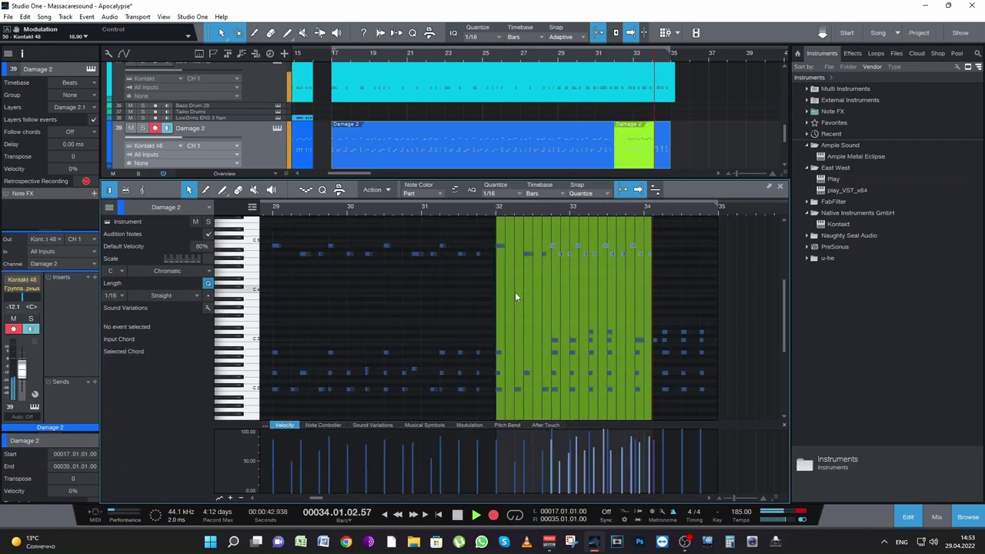
key(space)
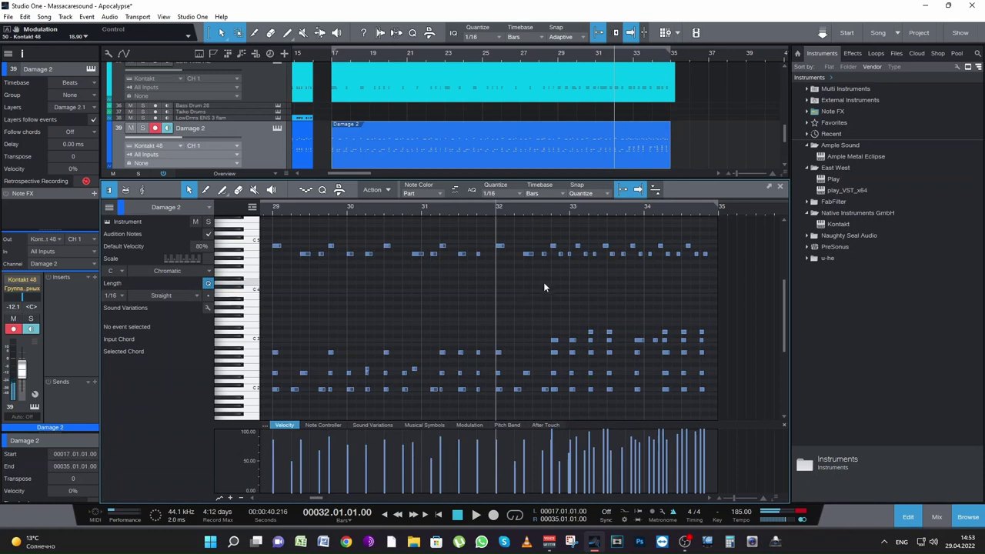
drag(543, 282, 725, 231)
drag(551, 261, 762, 238)
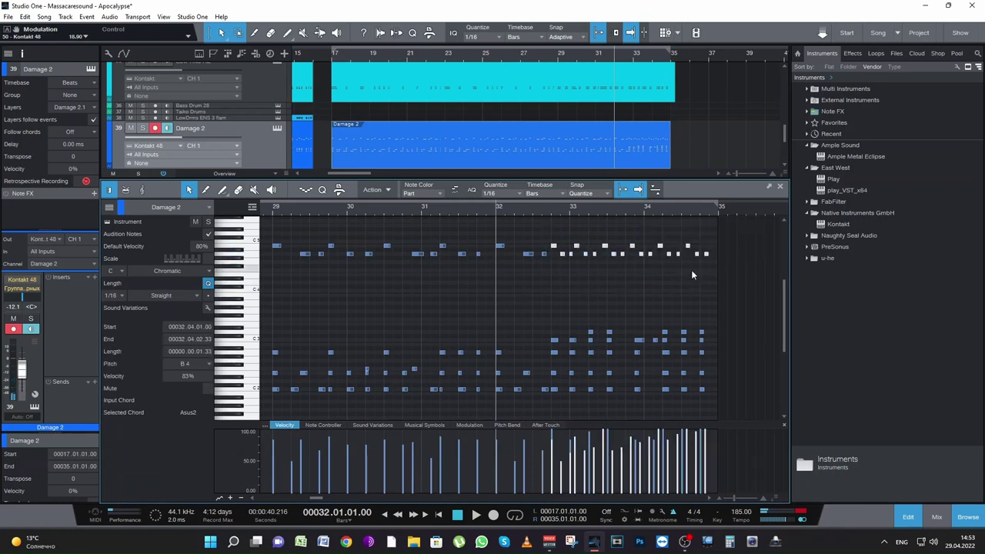
Solo the Damage 2 track and play the newly recorded high hits from 32.03.04.00
click(549, 208)
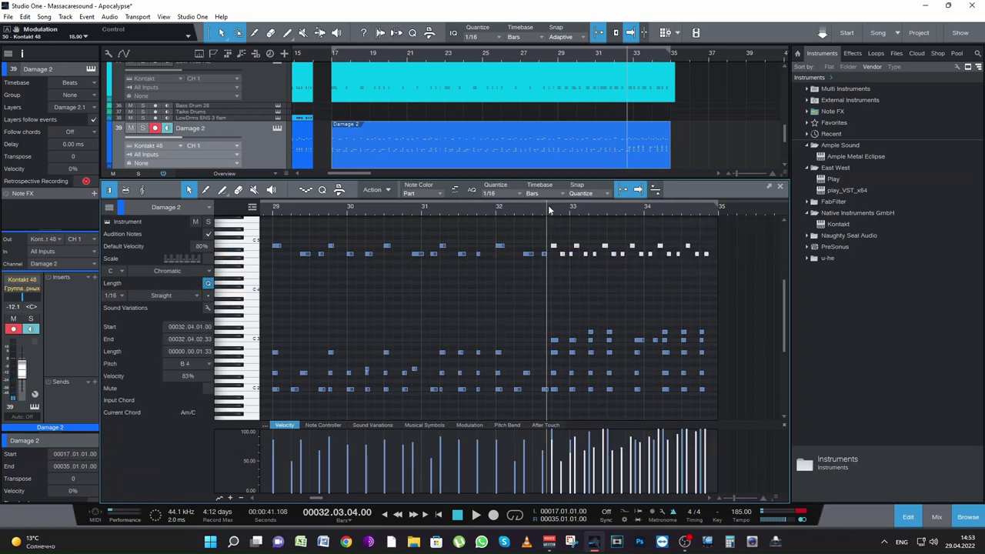
click(144, 130)
key(space)
key(space)
drag(733, 497, 737, 497)
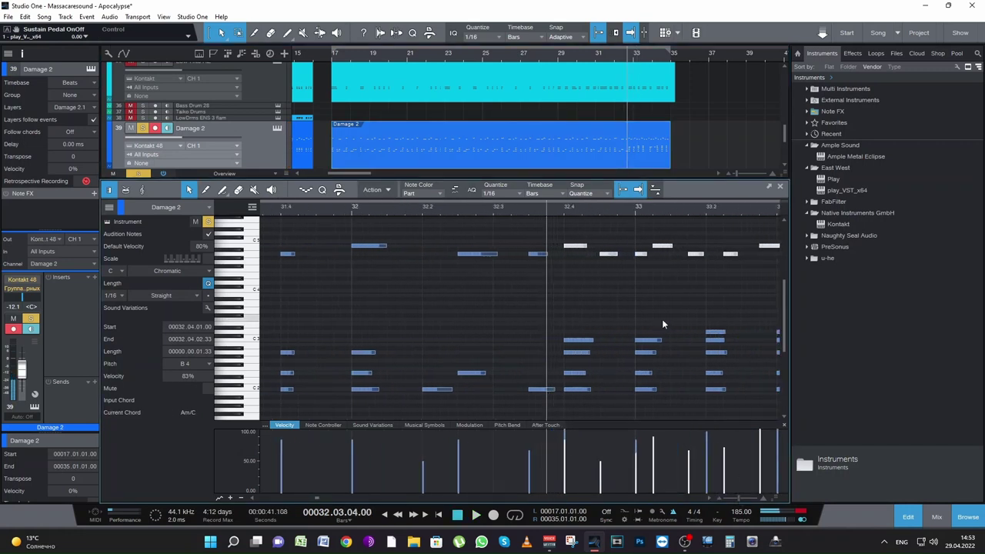
Shift the high hits from 33.01.02.00 onward one sixteenth later to start at 33.01.03.00, and check by playback
drag(660, 282, 780, 228)
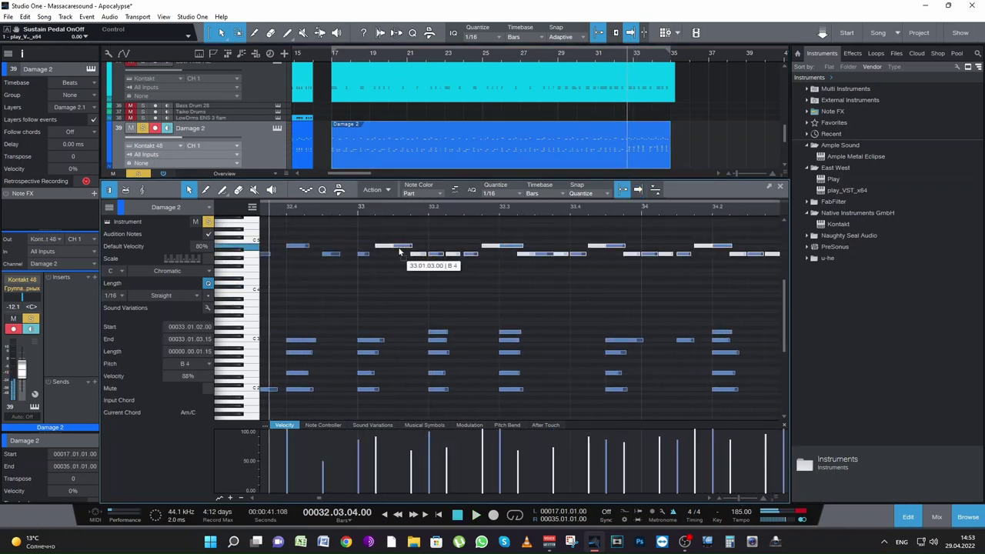
drag(399, 251, 399, 274)
key(space)
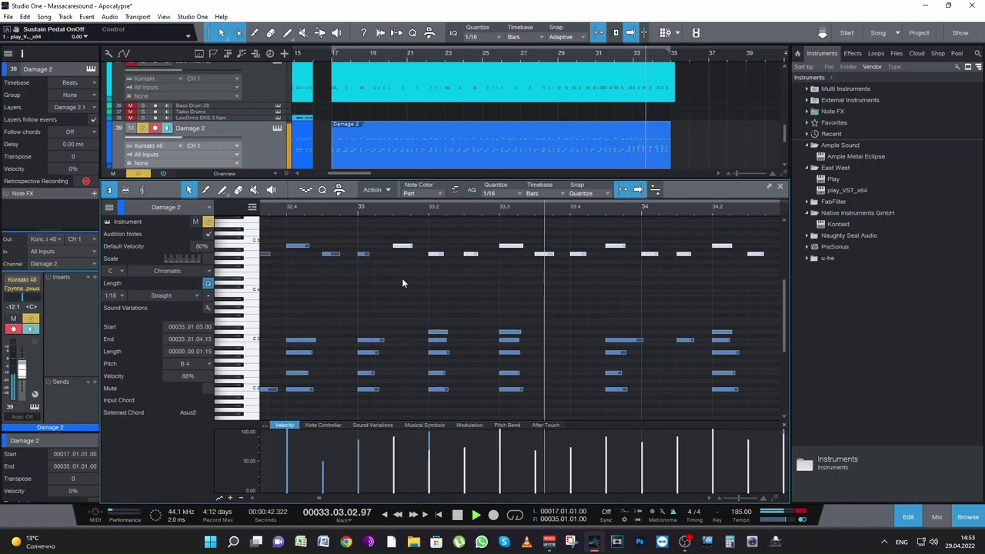
key(space)
drag(738, 497, 735, 497)
key(space)
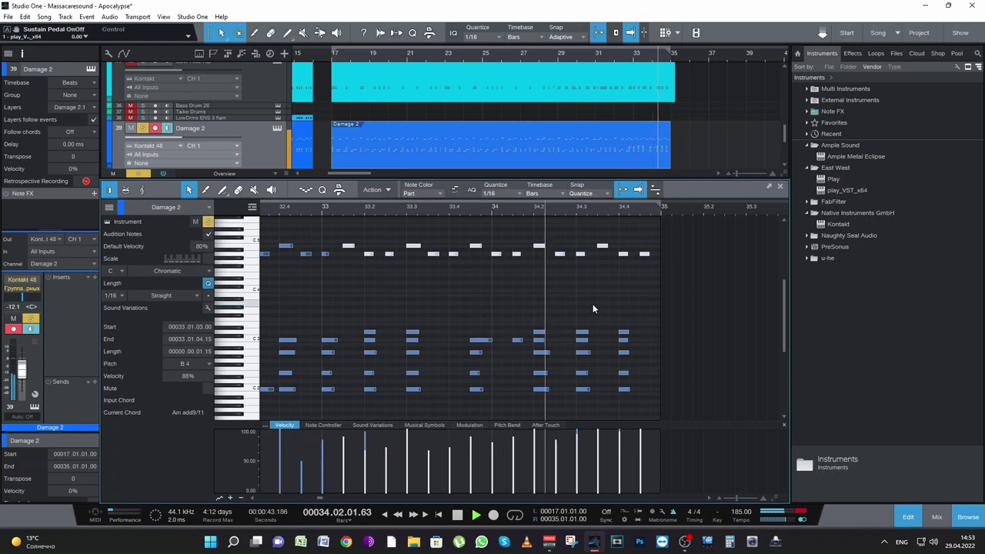
key(space)
Raise the high hit on beat 3 of bar 34 to B4, lower the one at 34.03.03.00 to A4, and play from 34.02.01.00
click(548, 254)
click(532, 217)
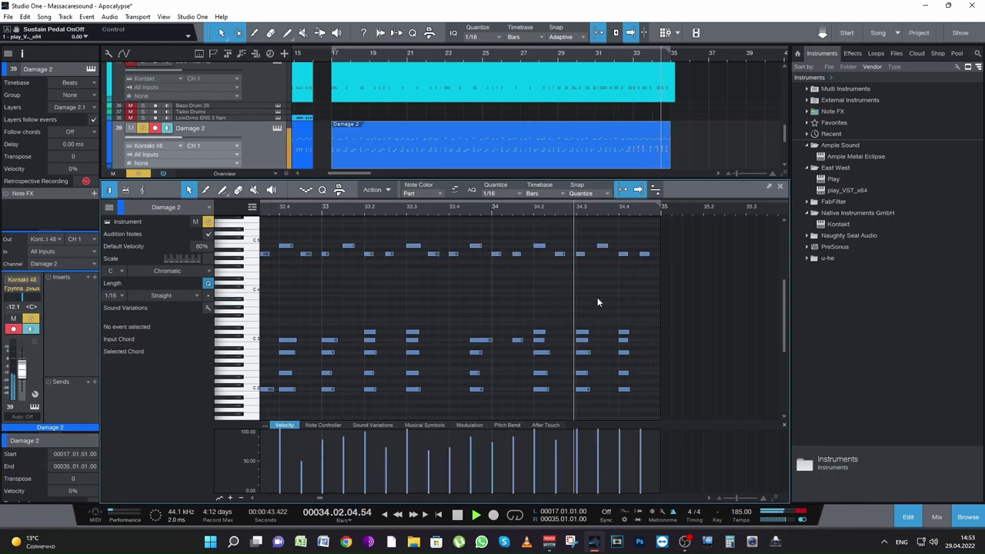
click(602, 246)
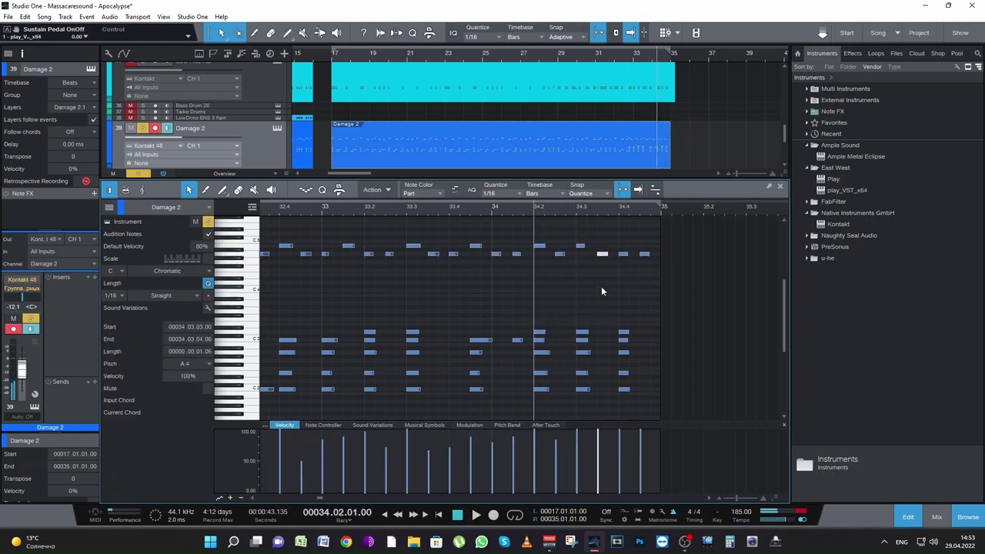
key(space)
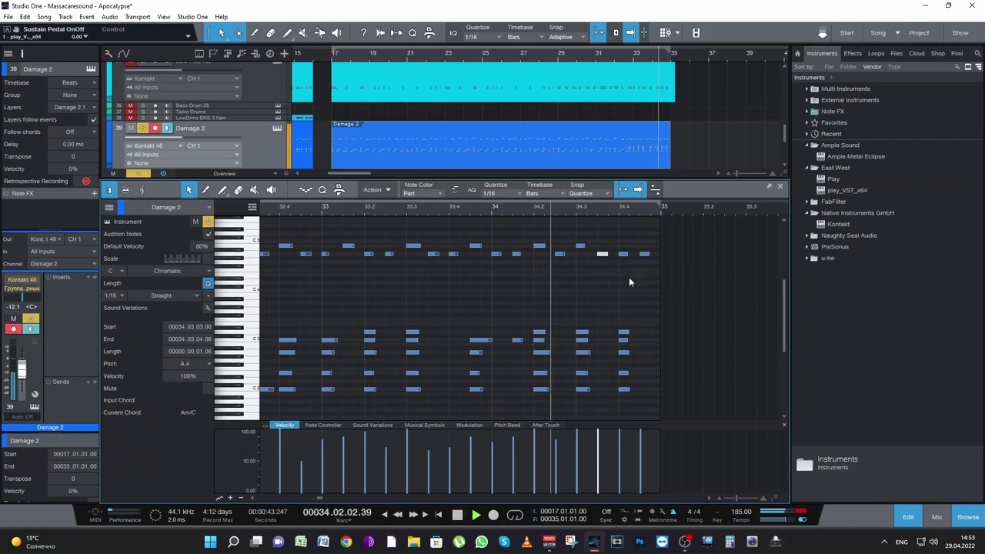
key(space)
Try the last high hit at 34.04.03.00 on B4 and return it to A4, checking by playback
click(645, 250)
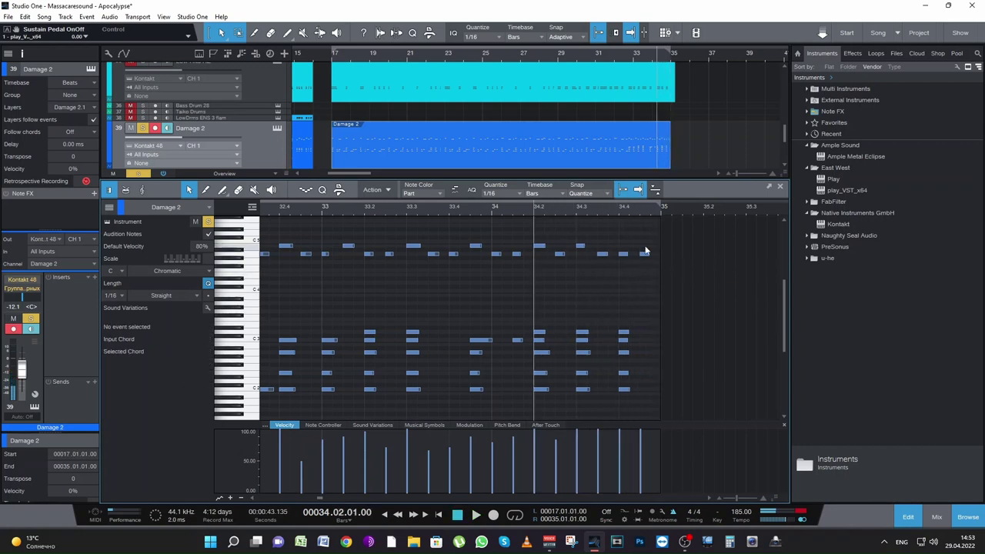
double_click(645, 247)
key(space)
key(space)
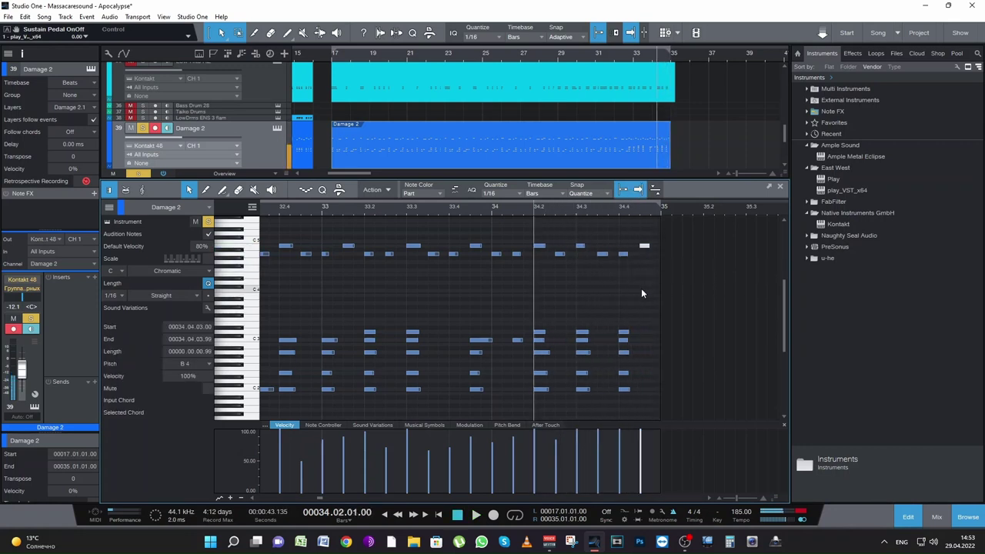
drag(644, 246, 644, 254)
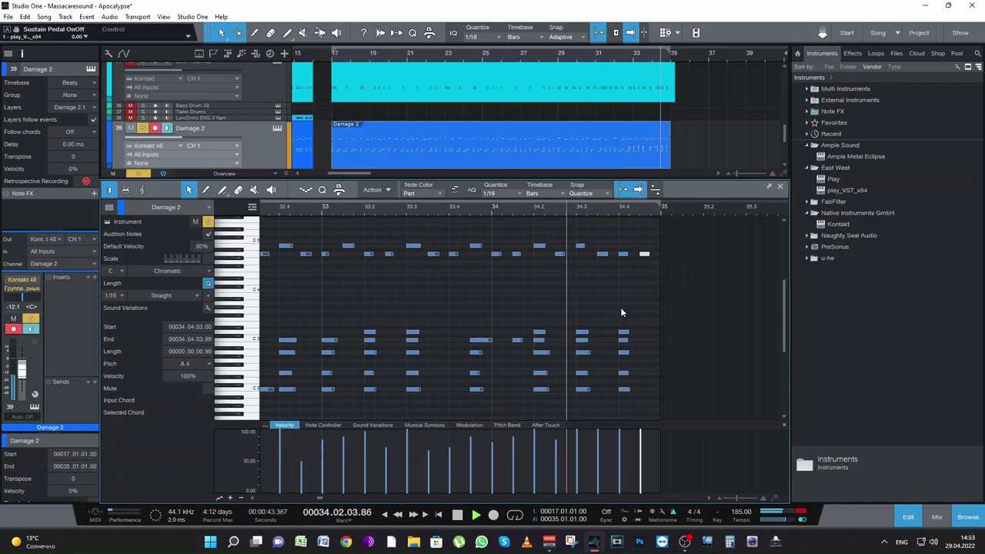
key(space)
Save the song and return to the full arrangement with Damage 2 unsoloed
key(ctrl+s)
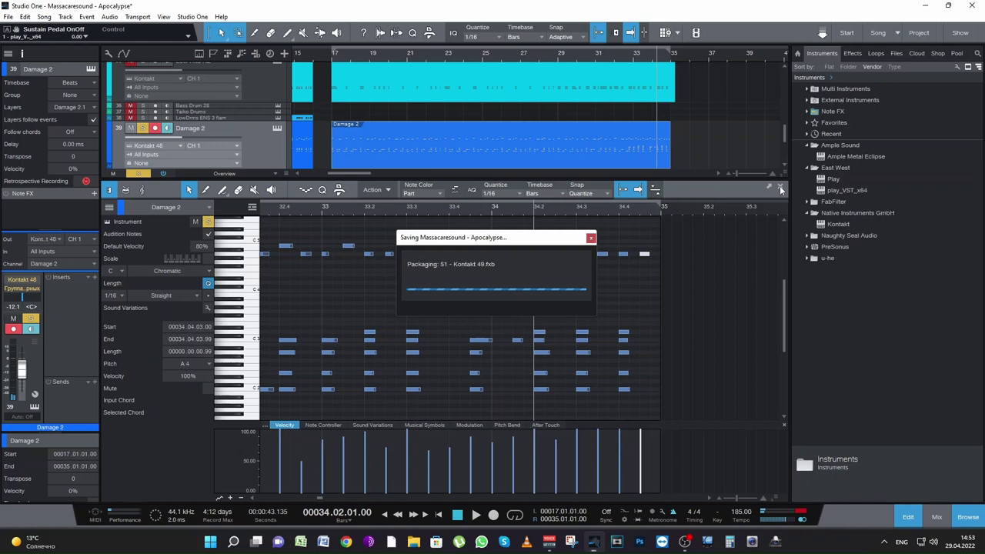
click(780, 188)
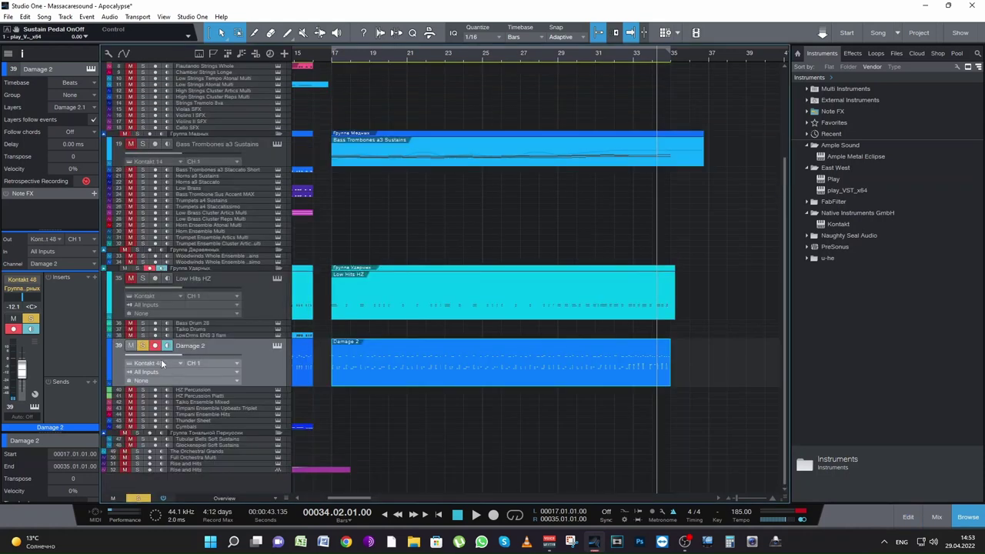
Copy the Low Hits HZ part that starts at bar 17 onto the LowDrms ENS 3 flam track at the same position
scroll(335, 497, left, 3)
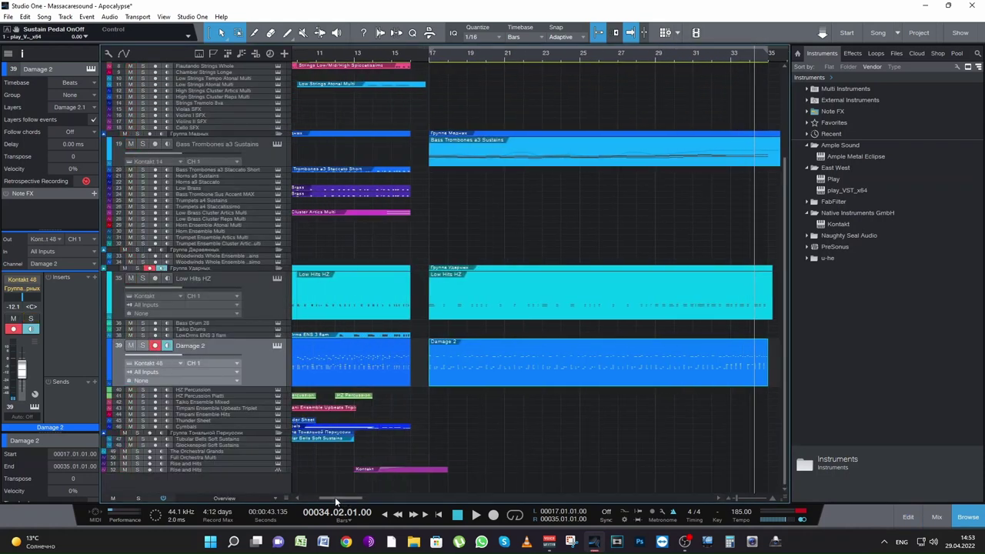
drag(441, 314, 445, 340)
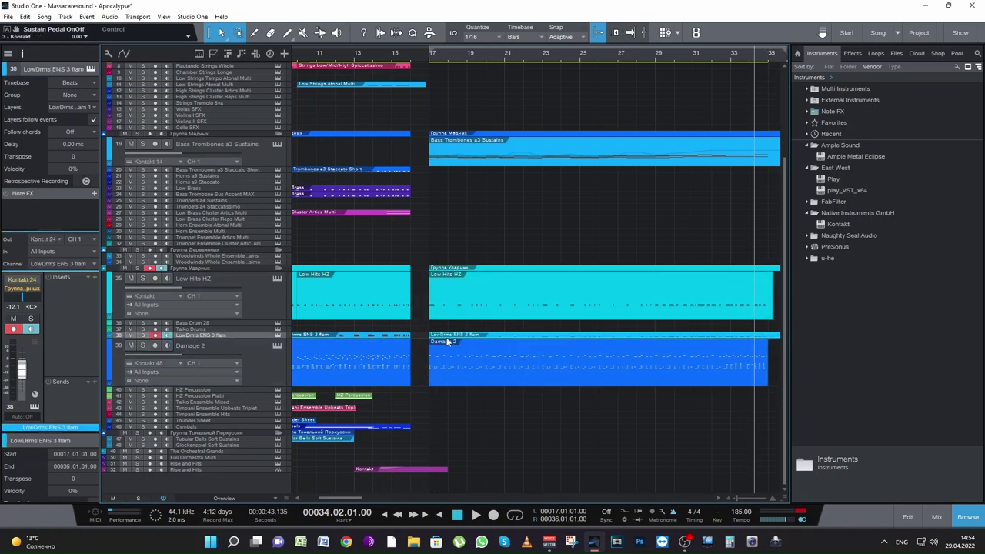
Open the copied LowDrms ENS 3 flam part and transpose all its notes from bar 17 onward up one octave
double_click(448, 339)
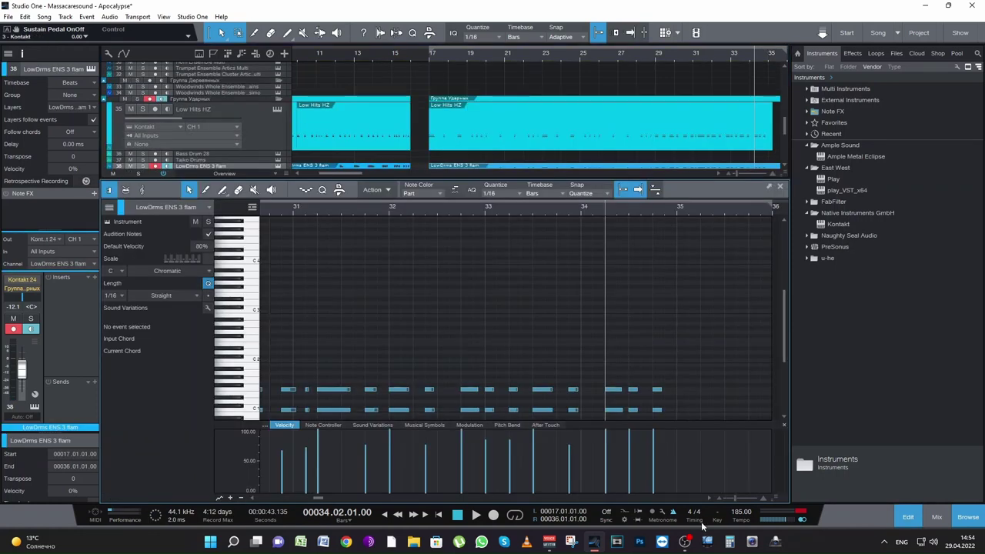
drag(736, 500, 728, 500)
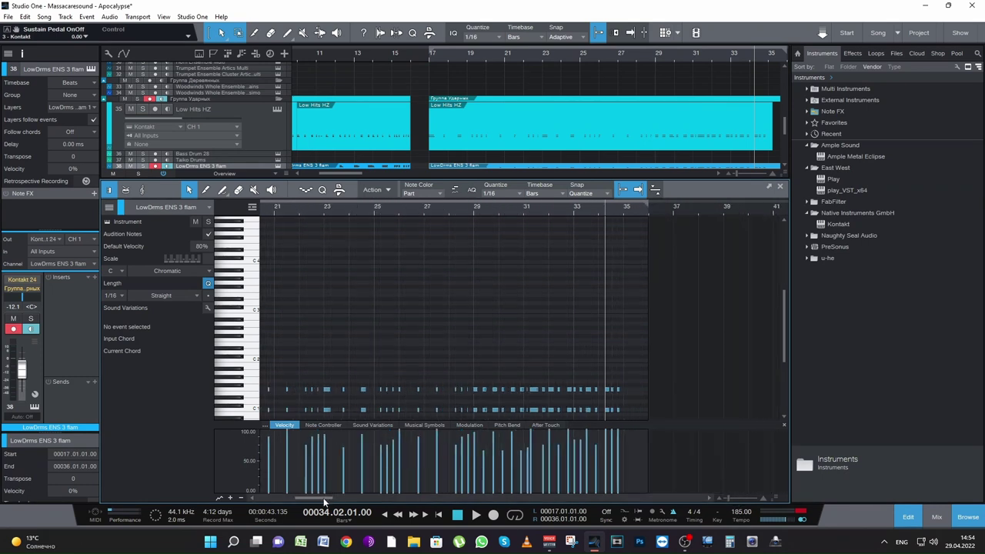
drag(324, 499, 308, 503)
scroll(491, 373, down, 1)
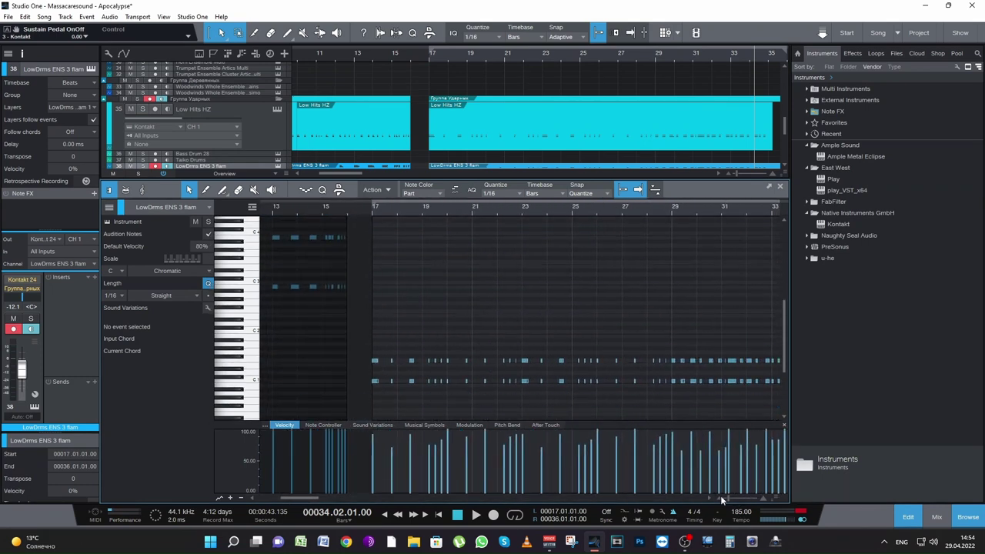
drag(728, 499, 724, 499)
drag(452, 379, 357, 344)
drag(721, 497, 729, 497)
drag(356, 500, 292, 500)
key(shift+Up)
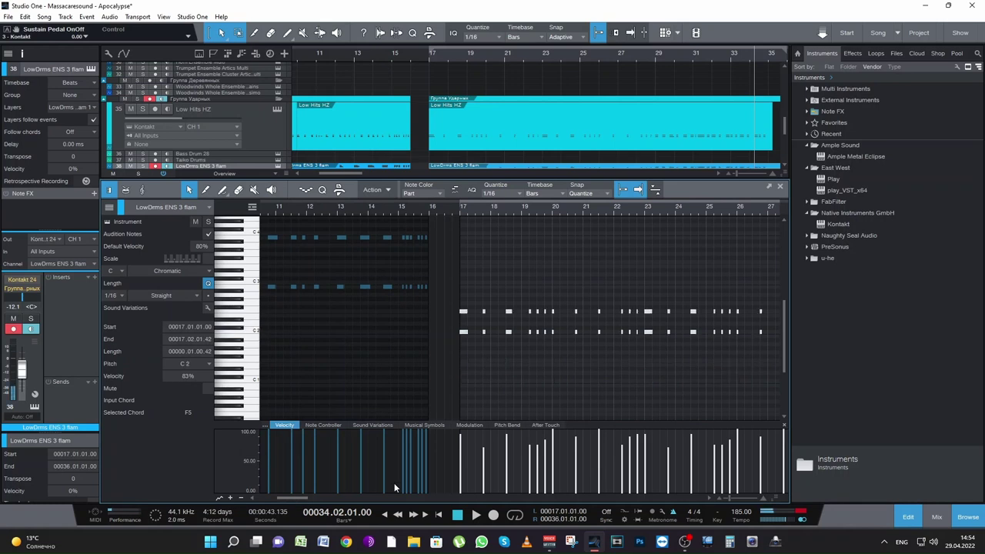
Rearrange the copied LowDrms ENS 3 flam notes from bar 17 into three octave layers on B2, B3 and B4
scroll(500, 383, up, 3)
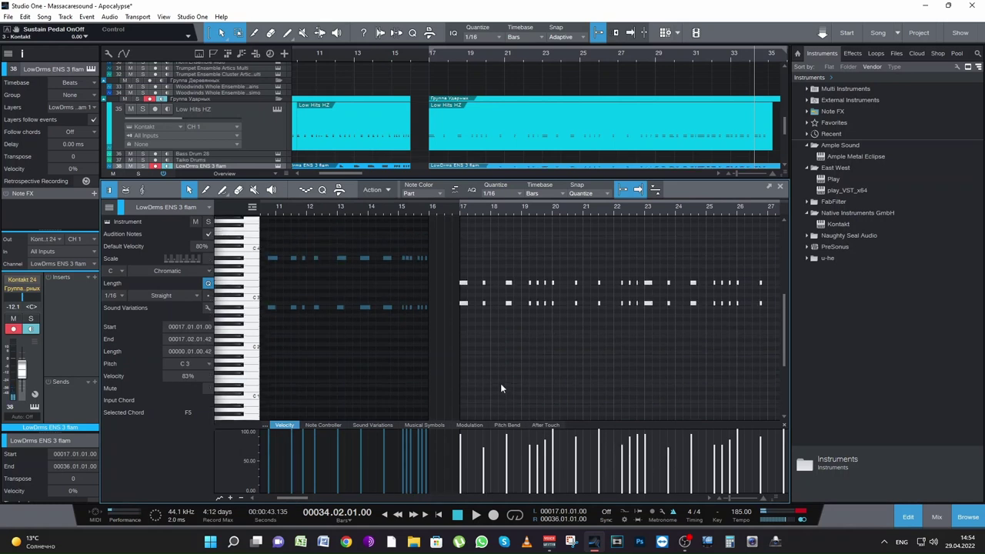
scroll(484, 378, up, 1)
drag(448, 405, 957, 393)
click(718, 497)
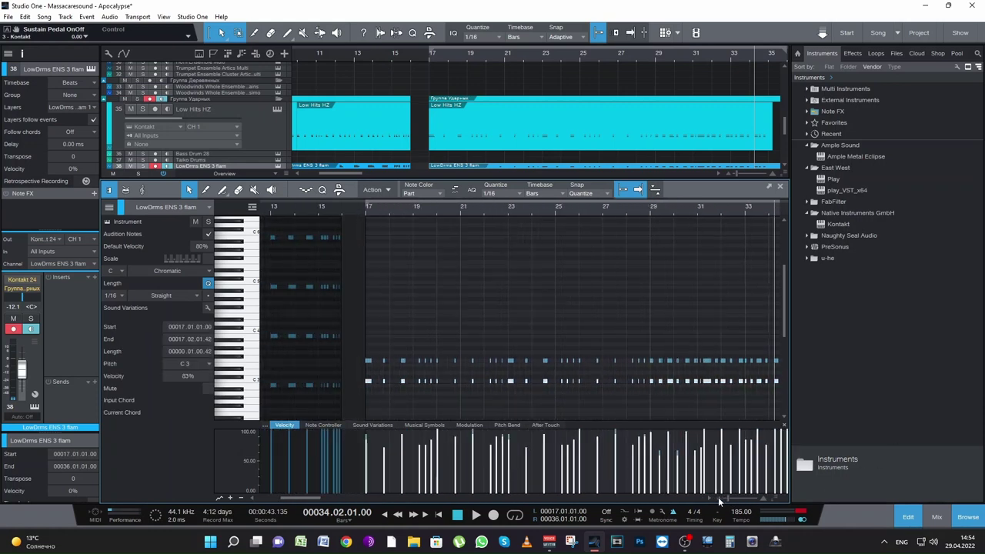
drag(401, 395, 894, 371)
drag(327, 498, 312, 499)
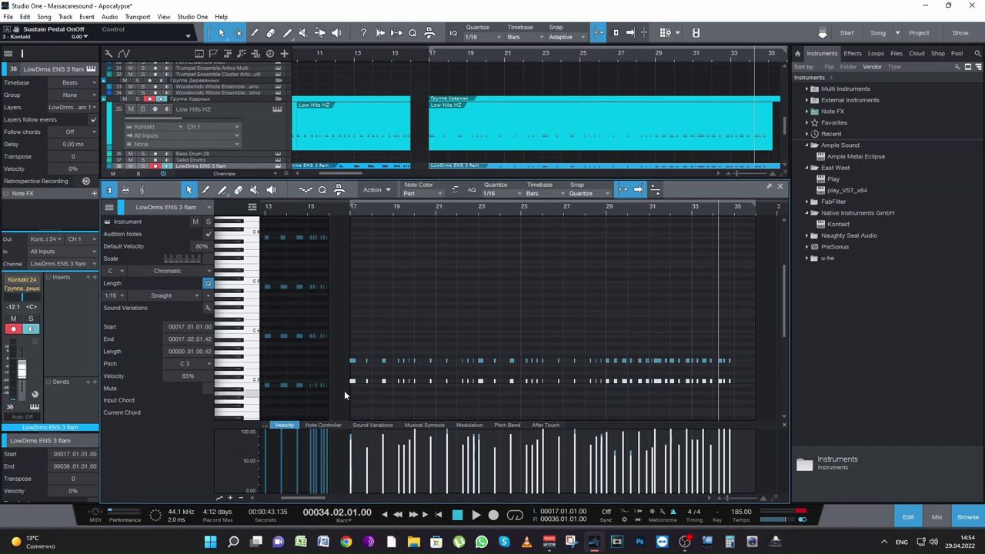
drag(352, 381, 821, 348)
drag(353, 362, 353, 290)
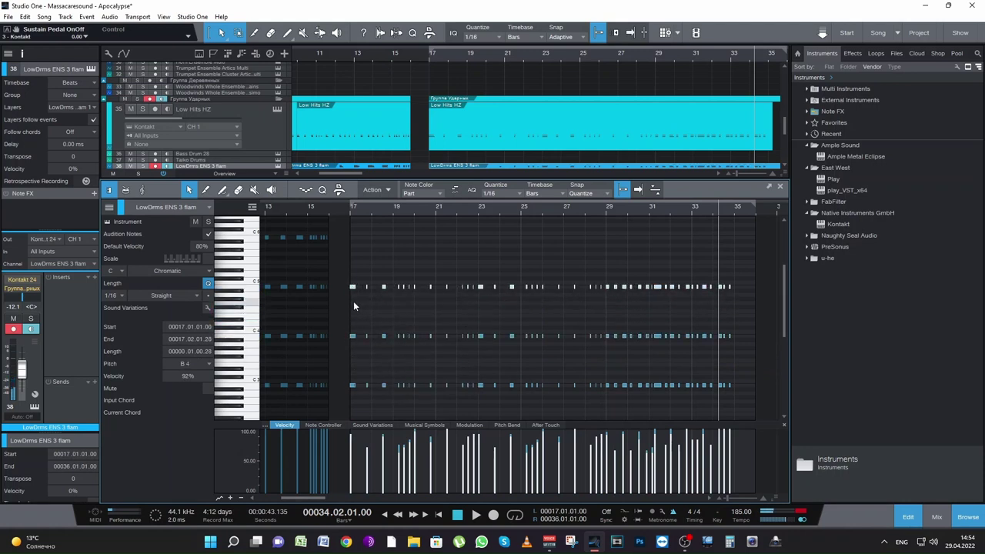
Try an extra B5 layer of the flam notes with playback from before bar 17, and delete that layer
drag(353, 288, 354, 241)
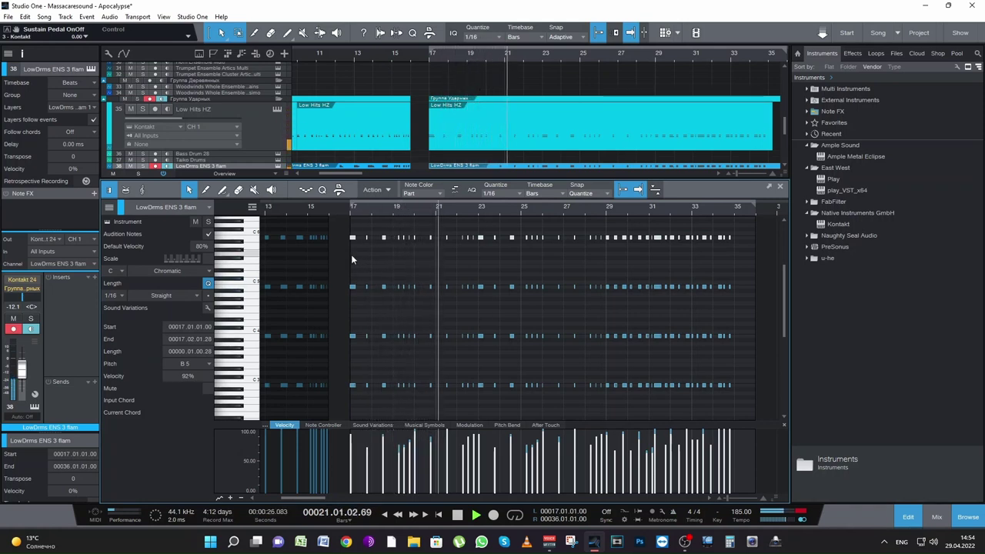
key(space)
drag(343, 246, 788, 232)
key(Delete)
key(space)
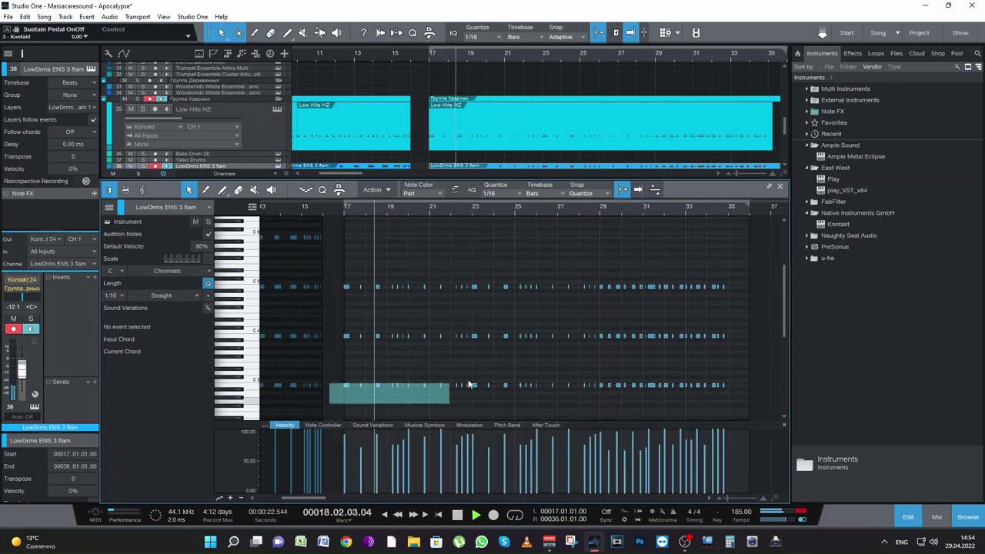
Lower the velocities of all the flam notes together, bringing the first B2 note to 62%, and play the result
key(ctrl+a)
key(space)
drag(536, 456, 535, 473)
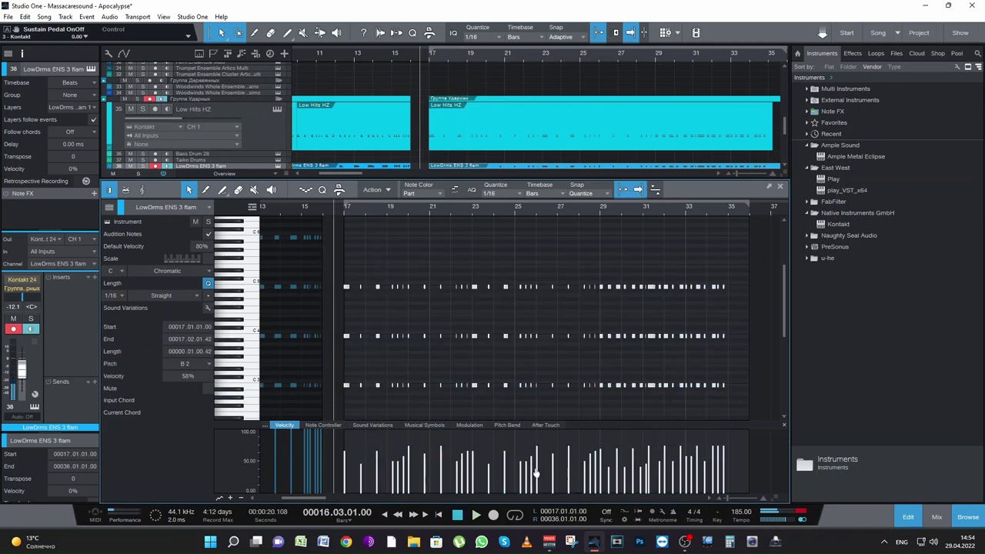
key(space)
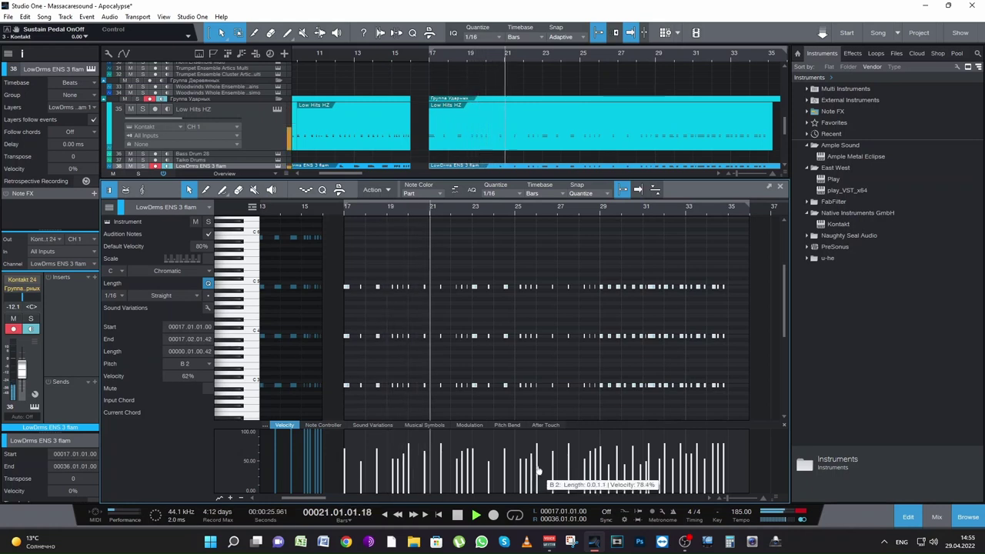
Return to the full arrangement, delete the LowDrms ENS 3 flam part starting at bar 17, and save the song
key(F2)
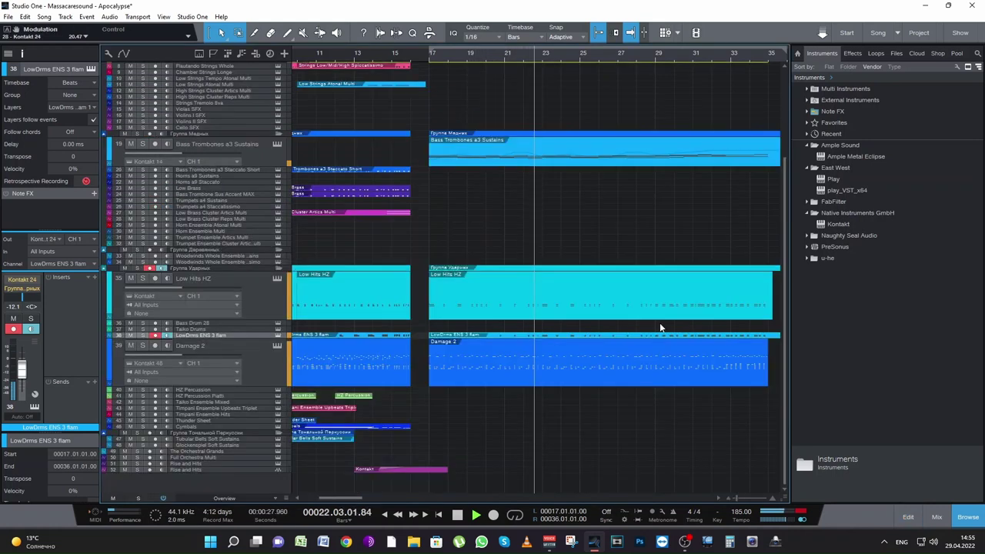
key(space)
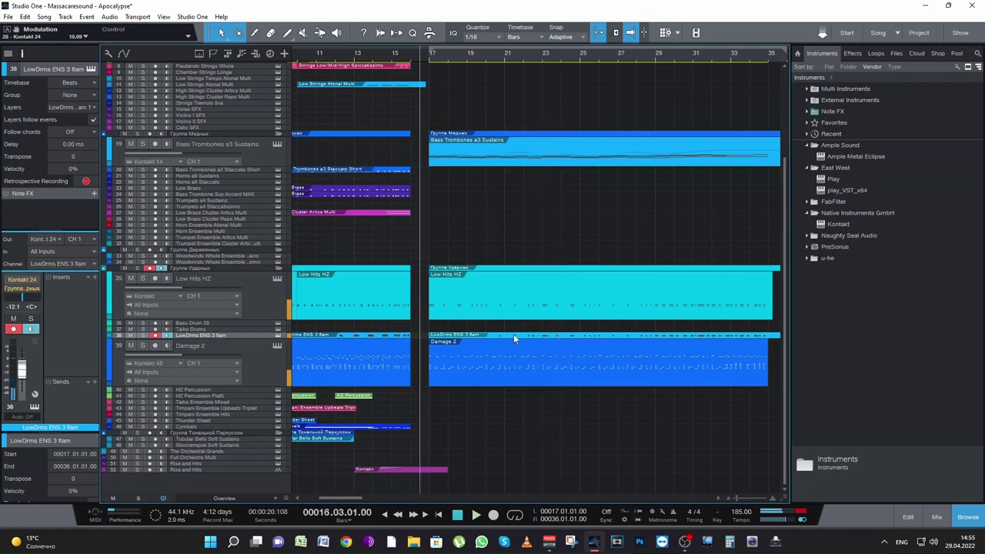
key(Left)
key(ctrl+s)
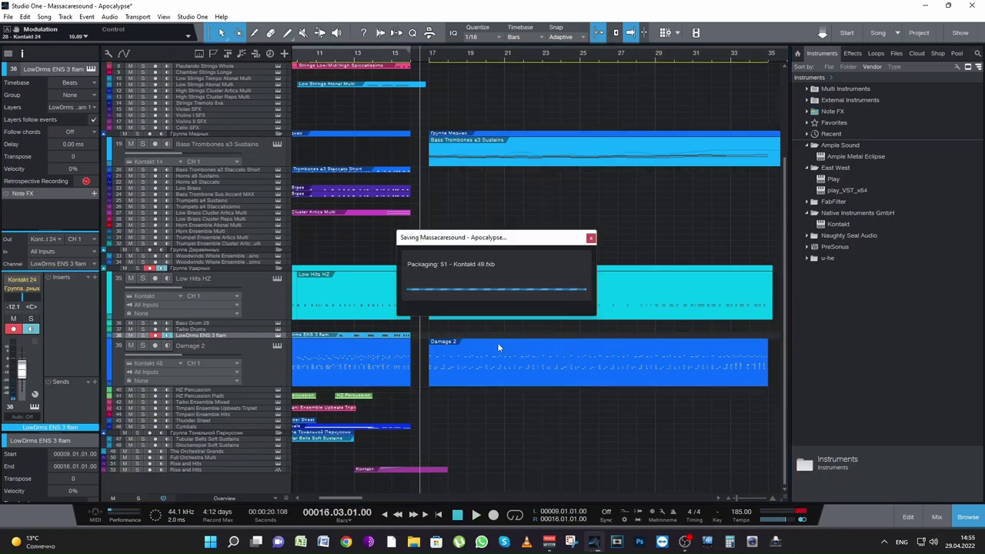
Select the Horns a9 Sustains track and play the arrangement from bar 16 to rehearse a horn line
scroll(453, 201, up, 2)
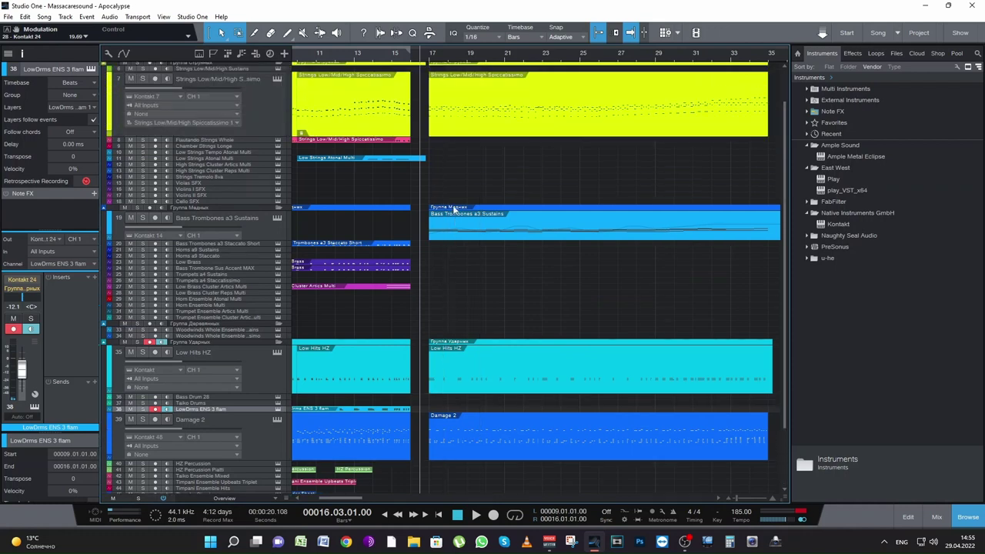
scroll(452, 207, up, 1)
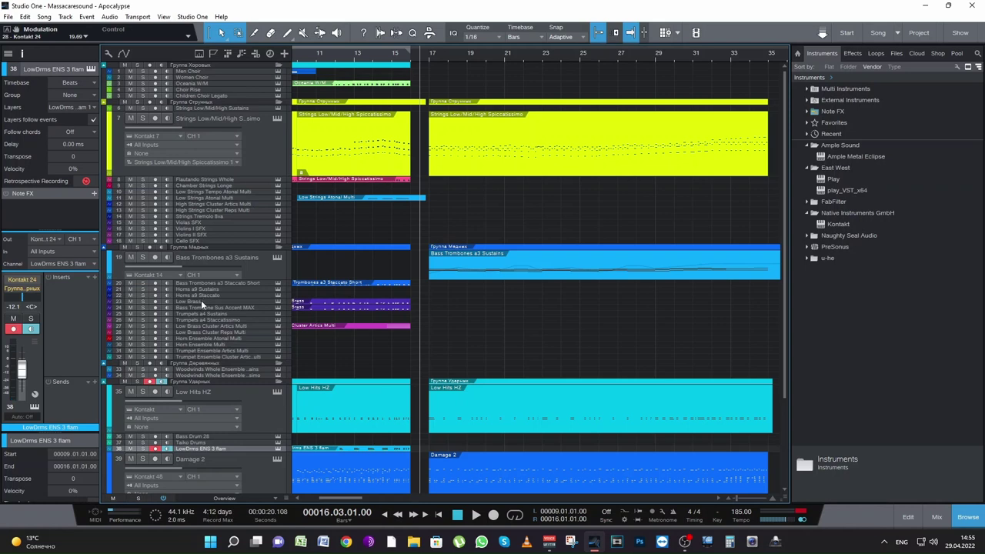
drag(344, 498, 339, 497)
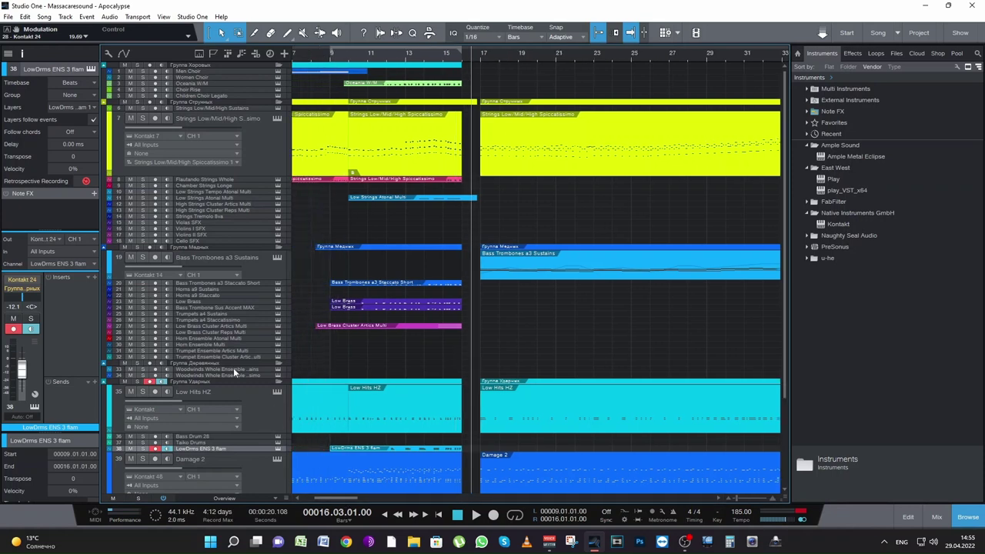
click(207, 290)
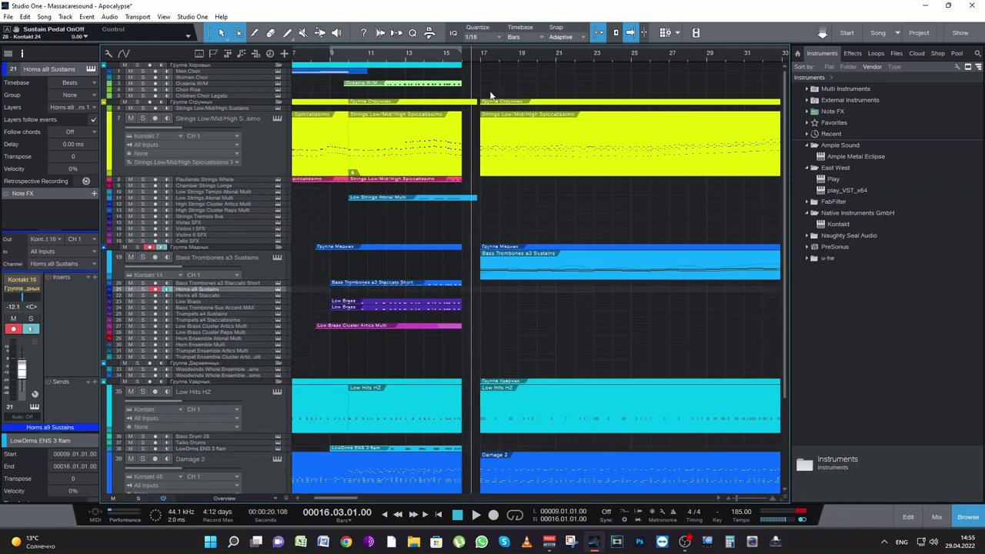
click(463, 51)
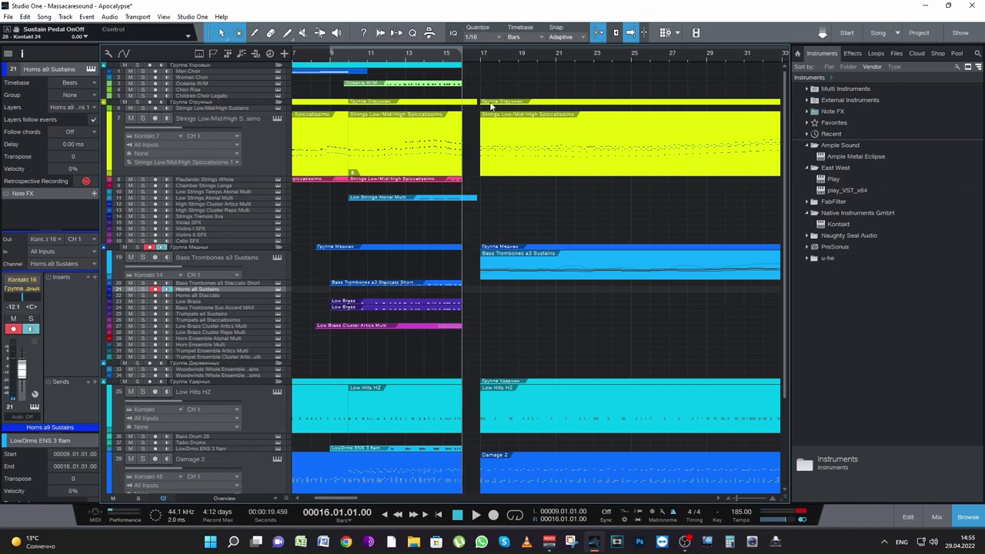
key(space)
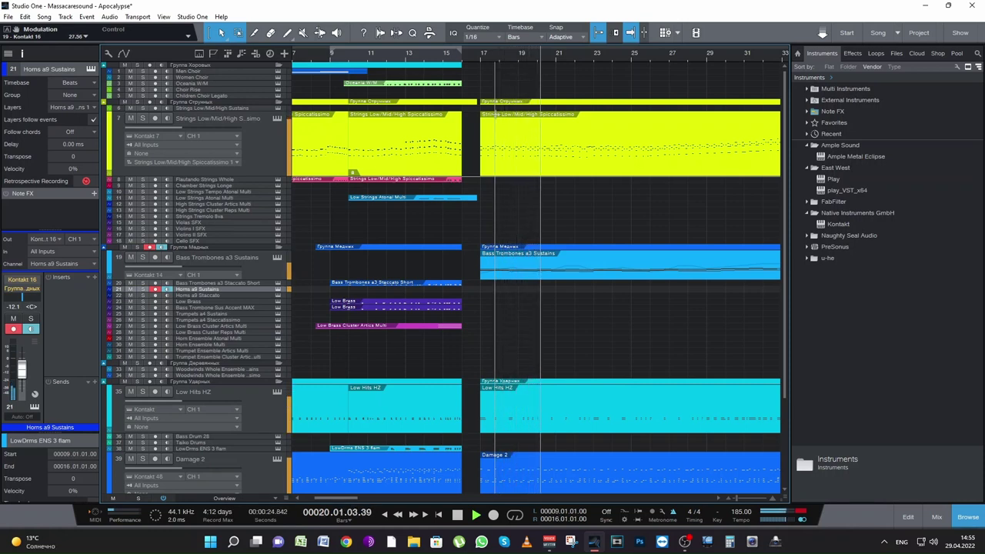
Record a Horns a9 Sustains part from bar 16 to about bar 23 and open it for note editing
key(space)
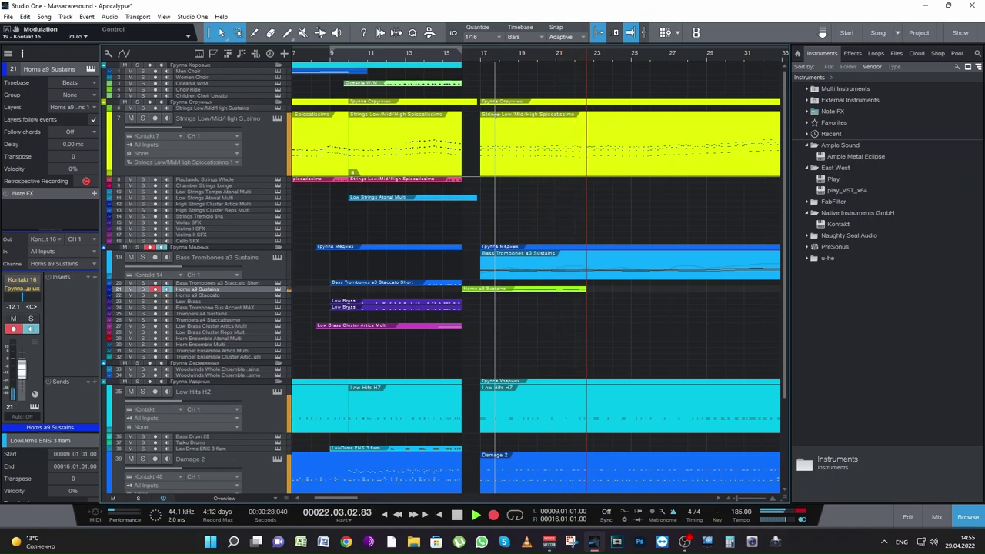
key(space)
double_click(519, 289)
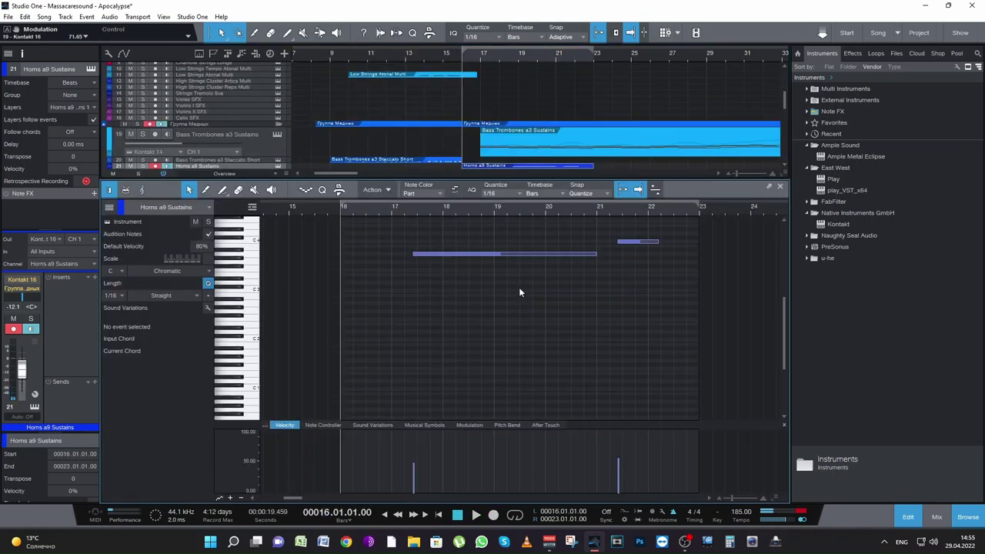
Trim the first A3 horn note to start at 18.01.01.00 and check it by playback
drag(439, 301, 477, 240)
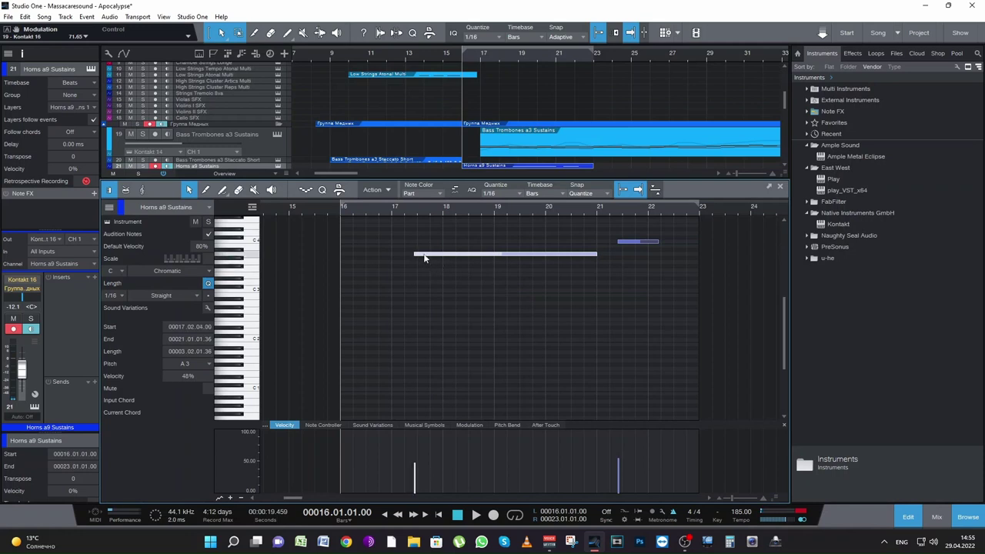
key(space)
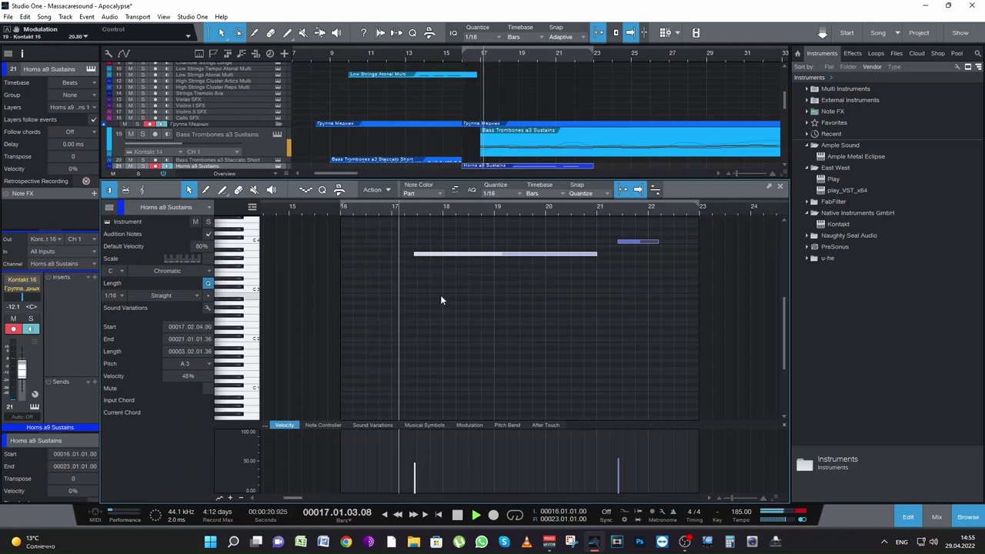
key(space)
drag(414, 254, 442, 256)
key(space)
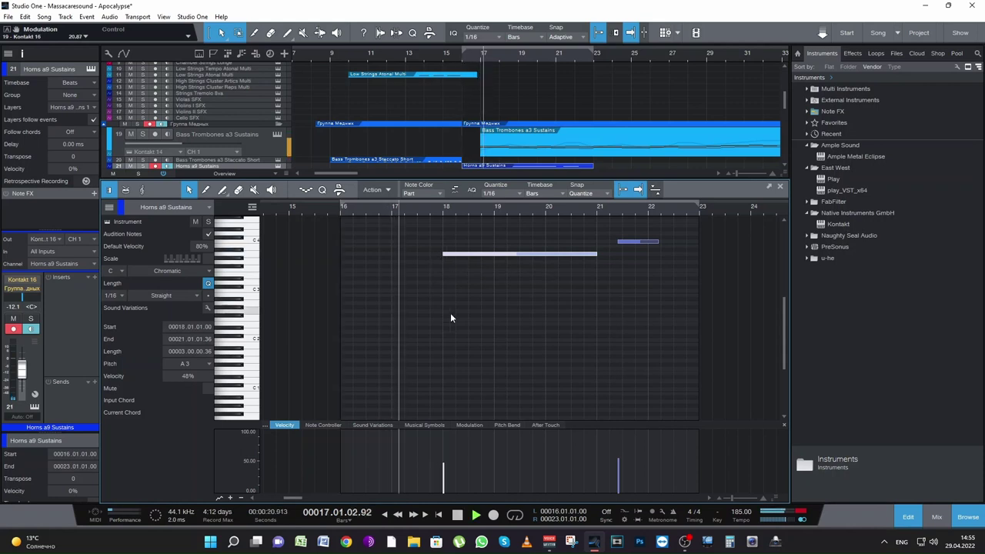
Show the horn part's modulation curve and shorten the A3 note to end at 20.02.01.00, listening to the passage
click(470, 426)
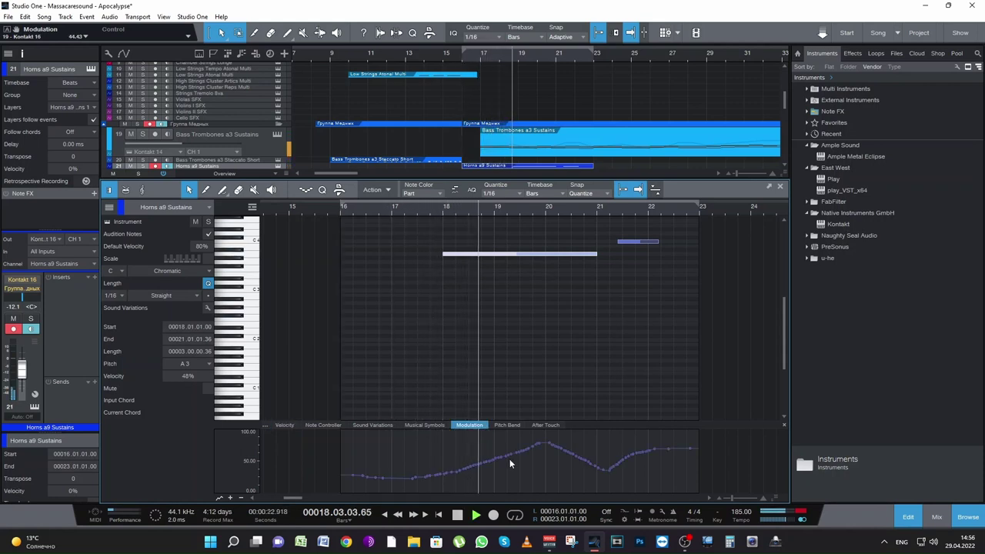
key(space)
key(space)
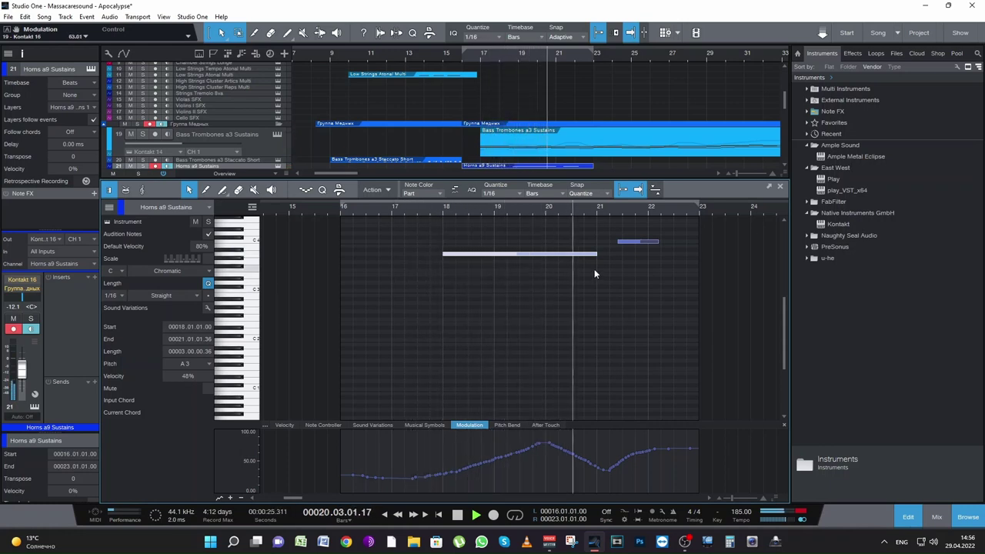
key(space)
drag(595, 255, 557, 283)
key(space)
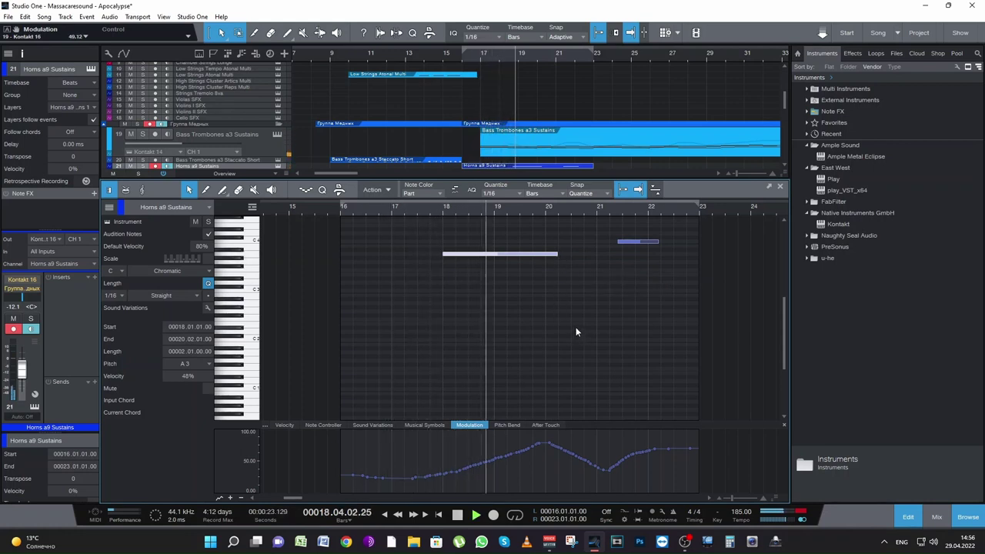
Raise the horn note starting at bar 18 to A#3 and listen to it in context
key(space)
drag(488, 257, 487, 253)
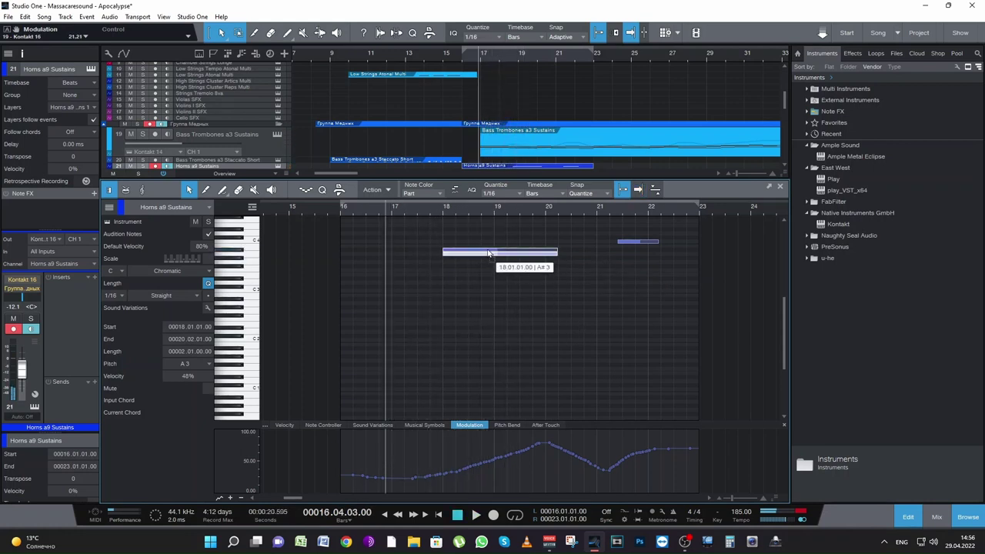
key(space)
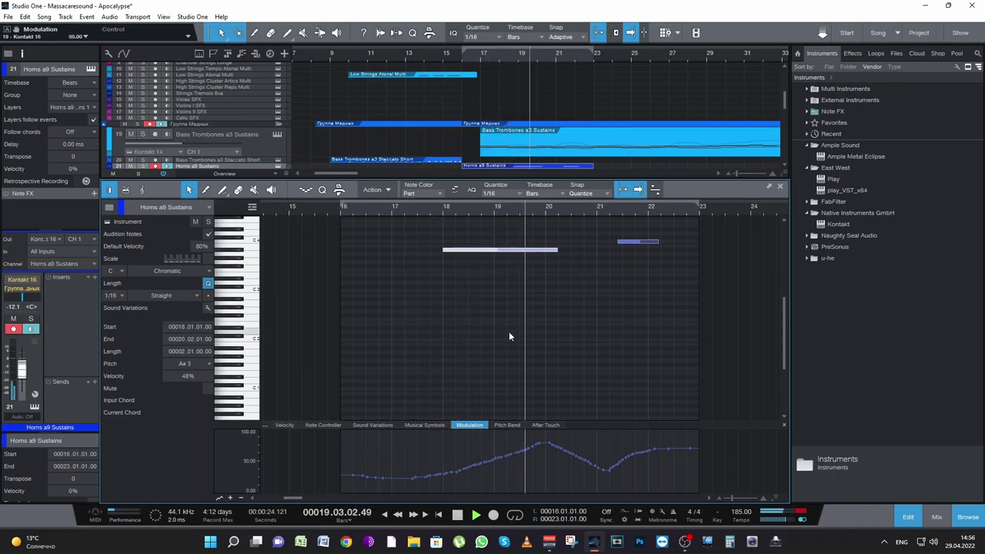
key(space)
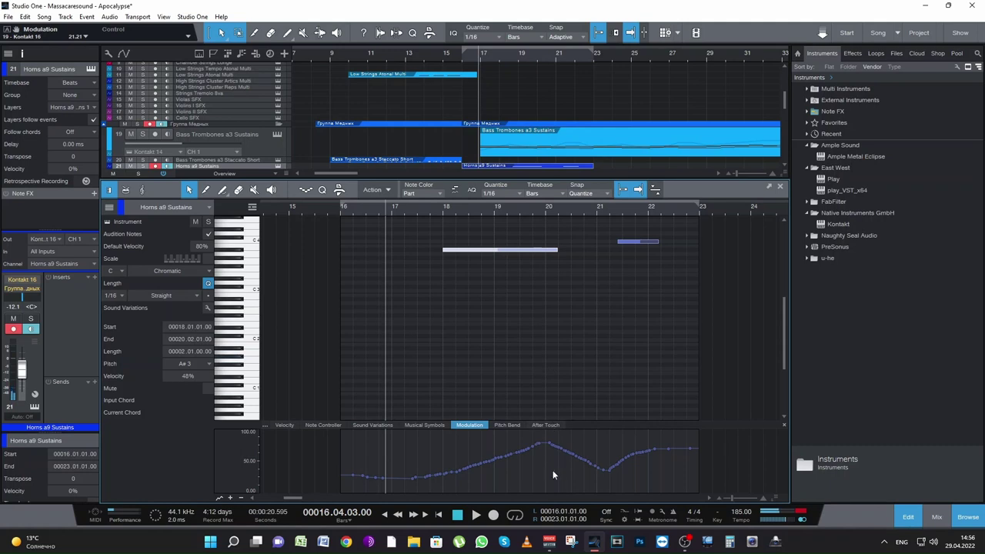
Shift the modulation points from the peak near bar 20 onward slightly earlier and check by playback
drag(680, 491, 526, 454)
key(space)
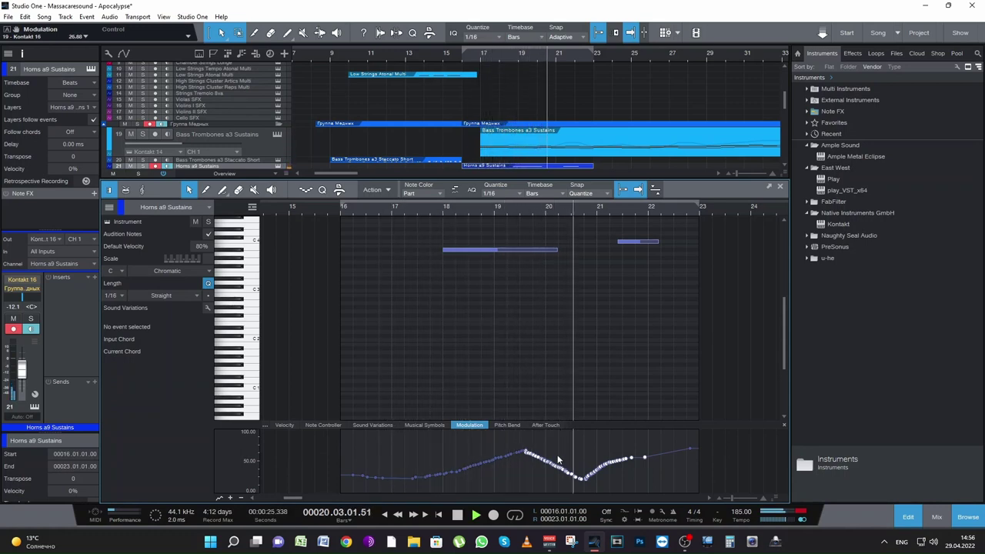
key(space)
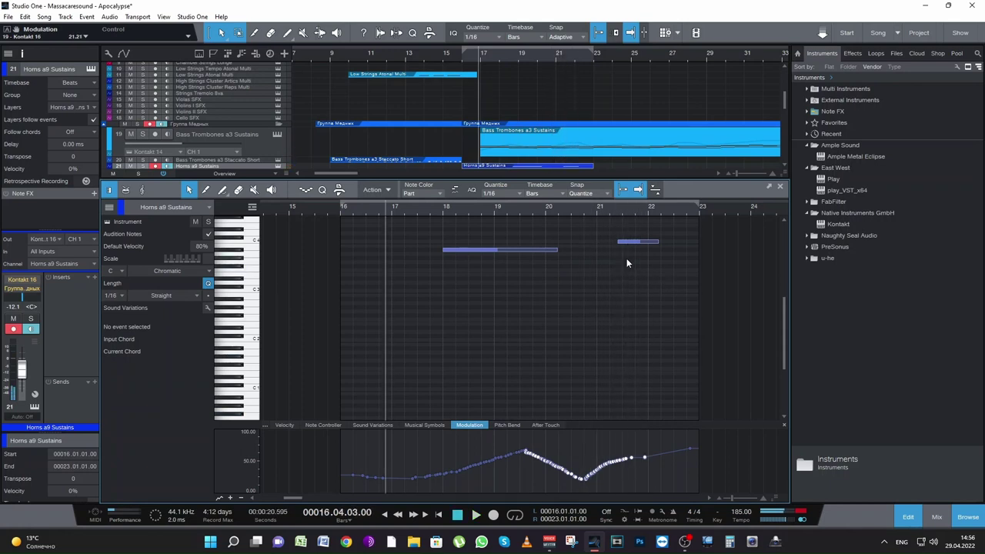
Remove the second horn note after bar 21 and delete the whole recorded Horns a9 Sustains part
click(638, 241)
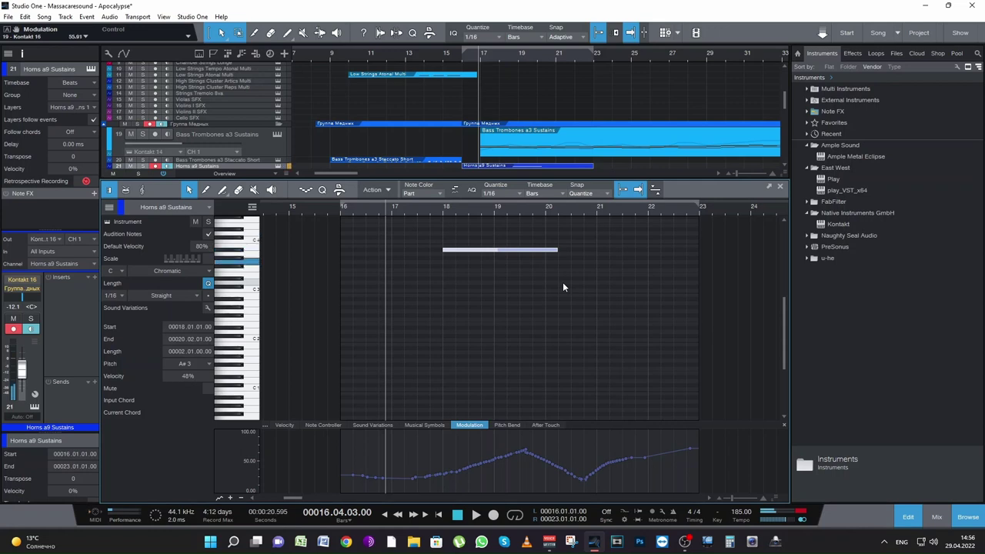
click(530, 165)
key(Delete)
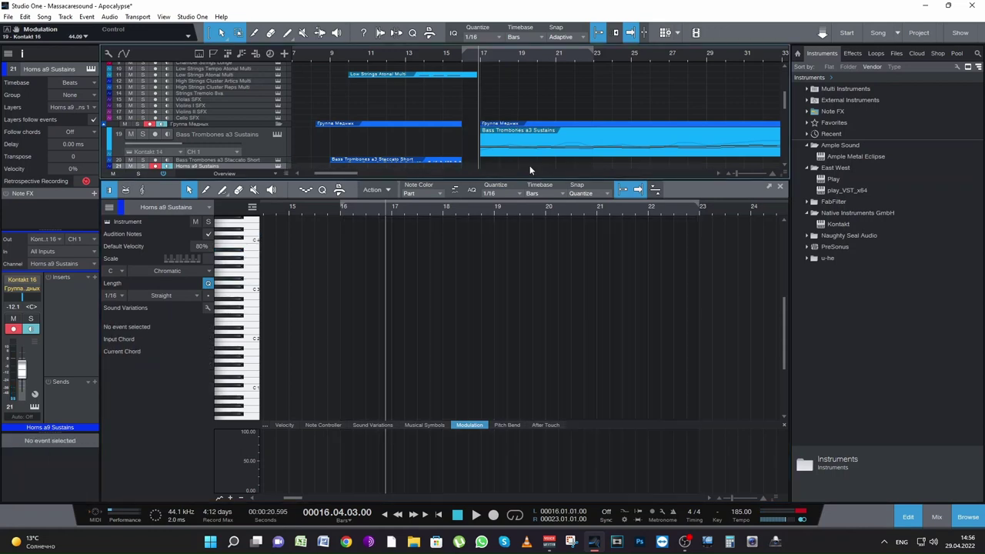
Play the arrangement from bar 16 to about bar 27 while rehearsing a new horn line
click(462, 54)
key(space)
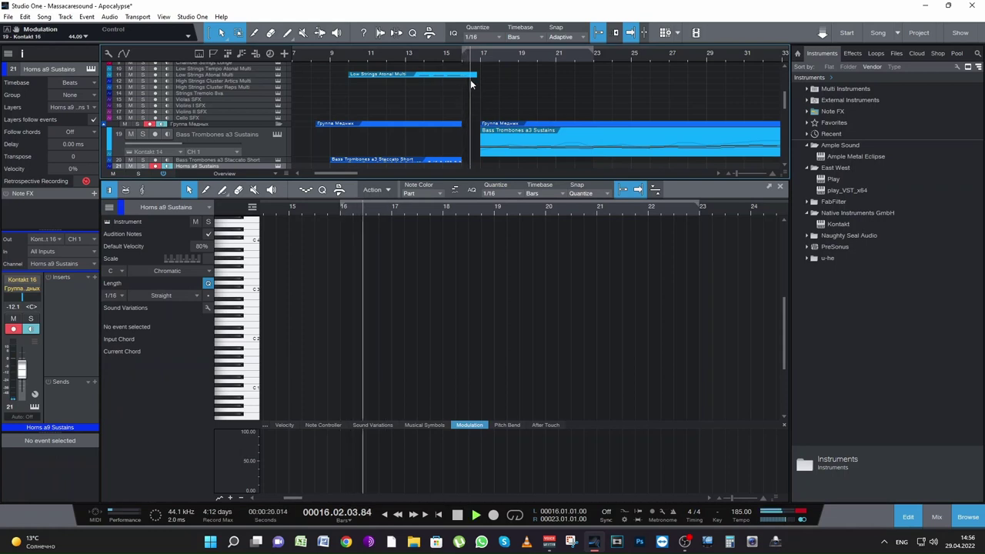
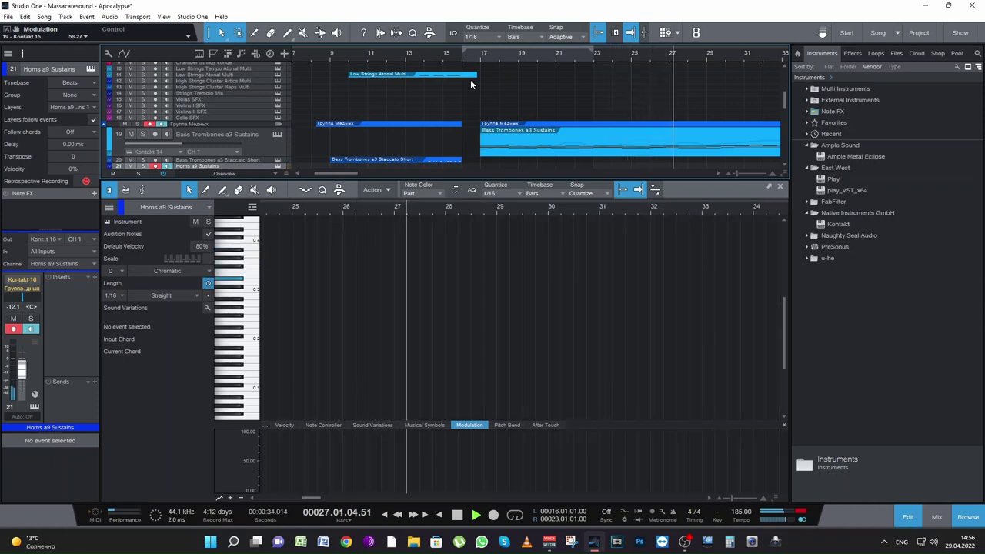
key(space)
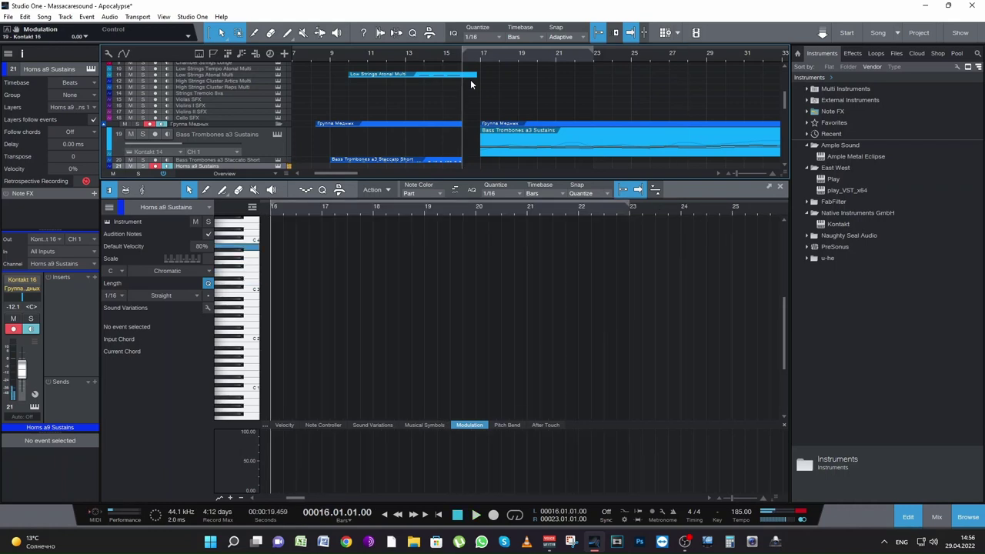
Rehearse the horn line against repeated playback from bar 16 to around bar 22
key(space)
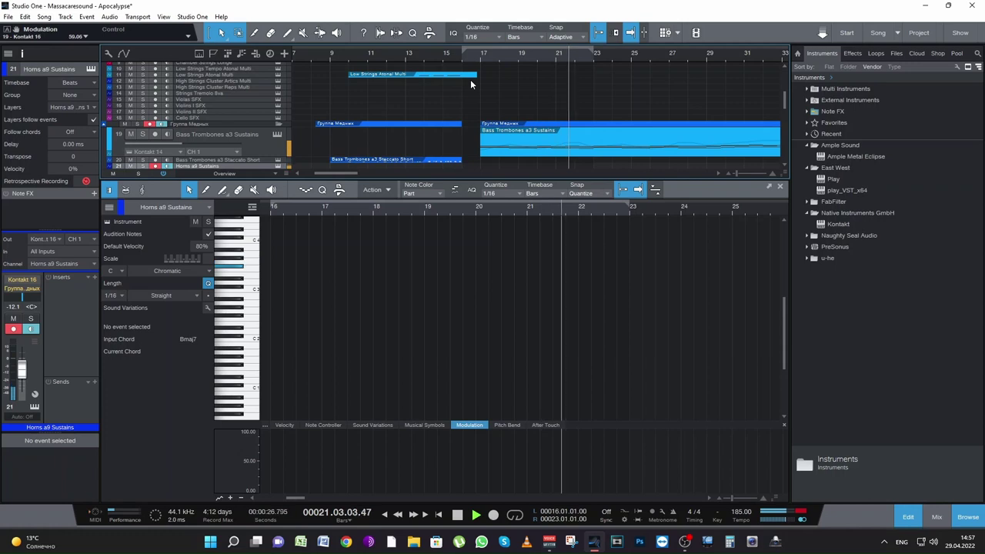
key(space)
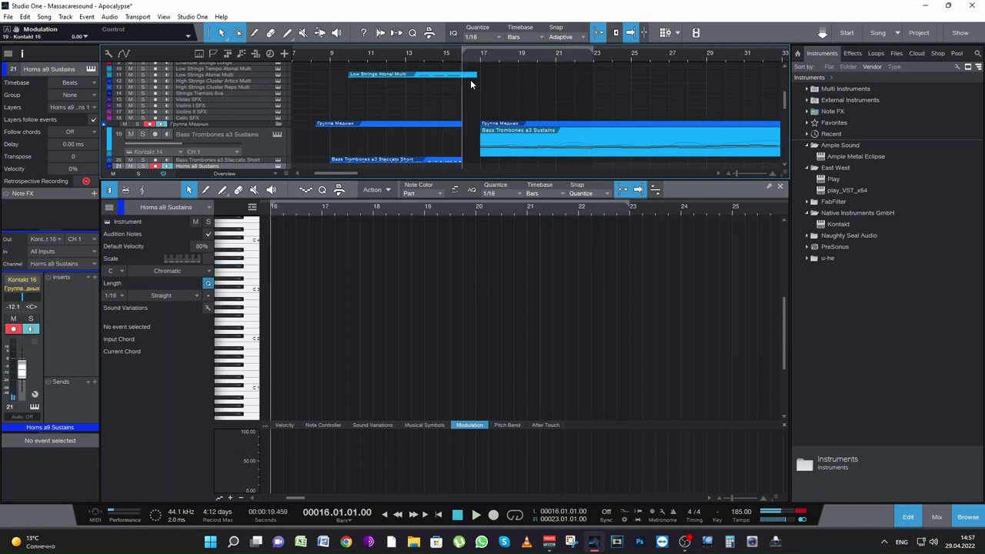
drag(295, 499, 291, 498)
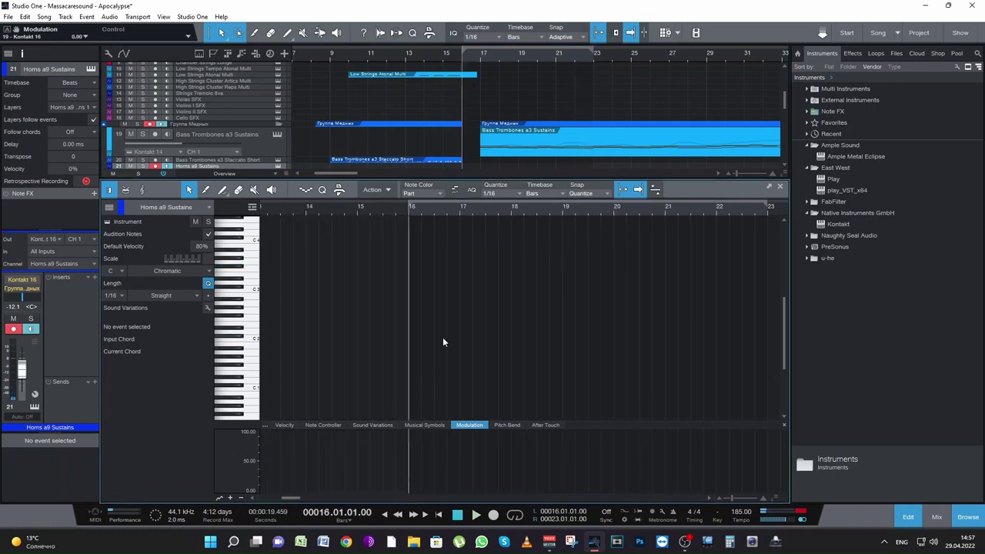
key(space)
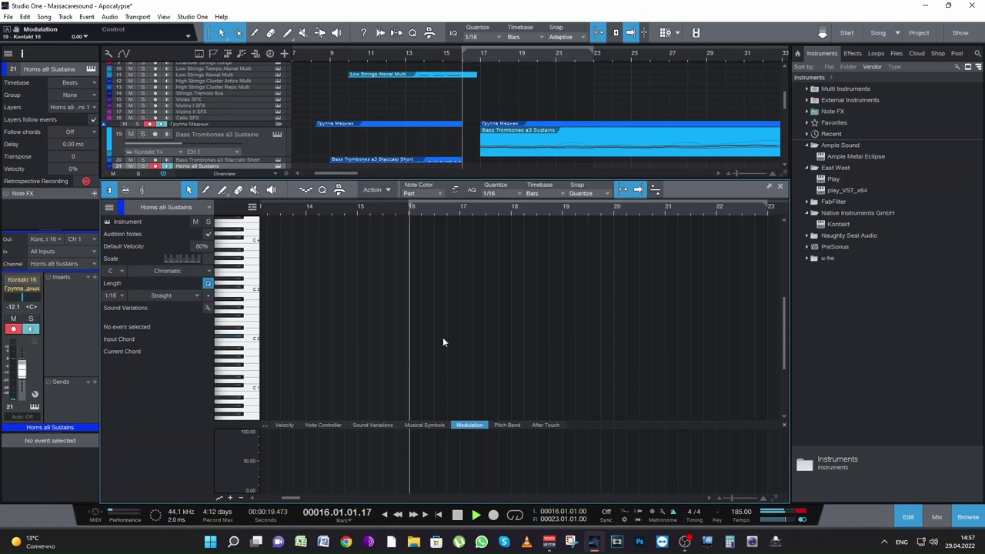
key(space)
key(space)
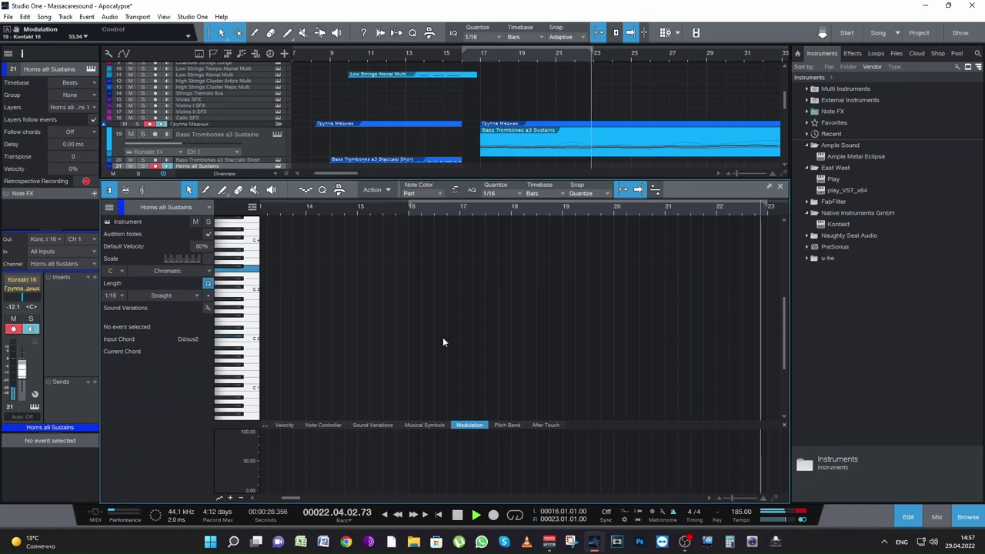
key(space)
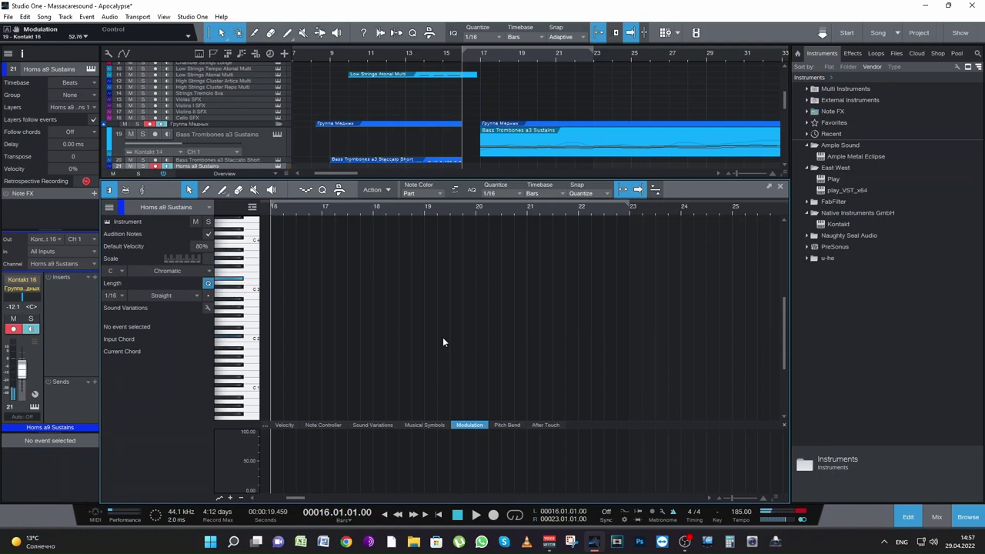
key(space)
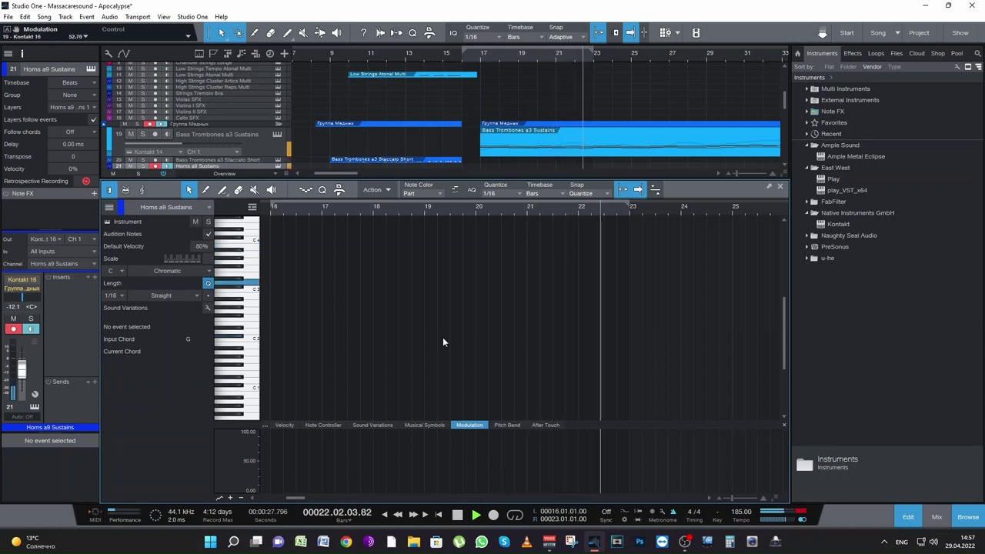
key(space)
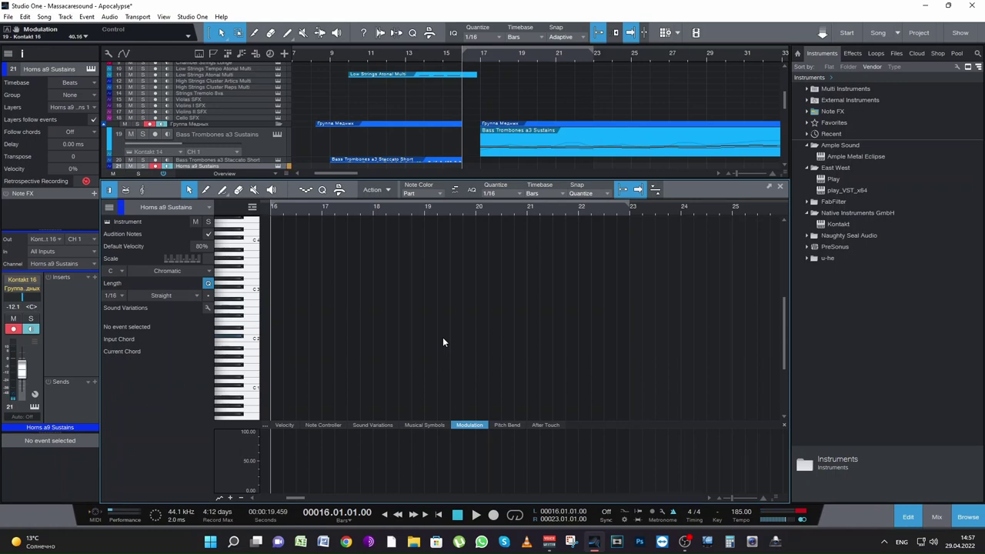
Record a new Horns a9 Sustains take with modulation from bar 16 to bar 23
key(KP_Multiply)
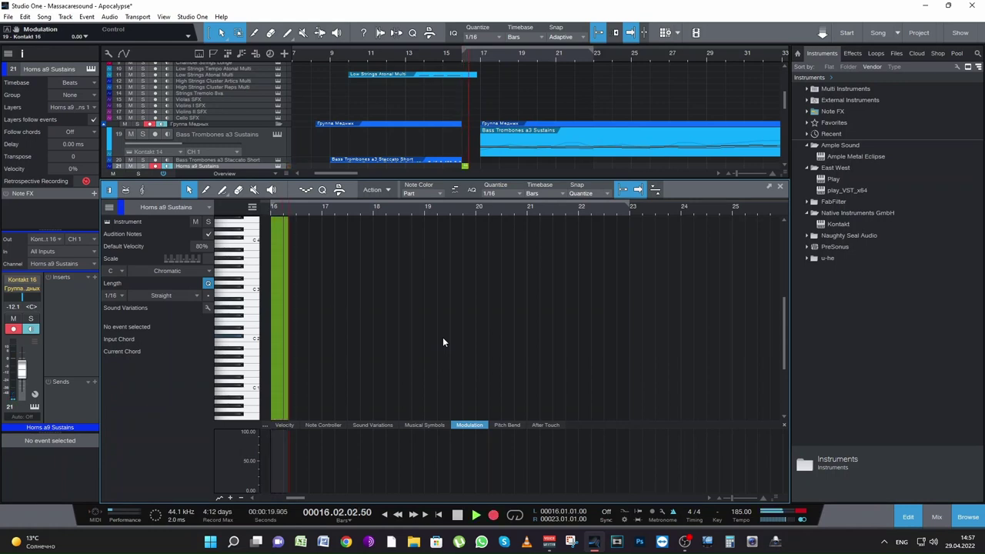
key(space)
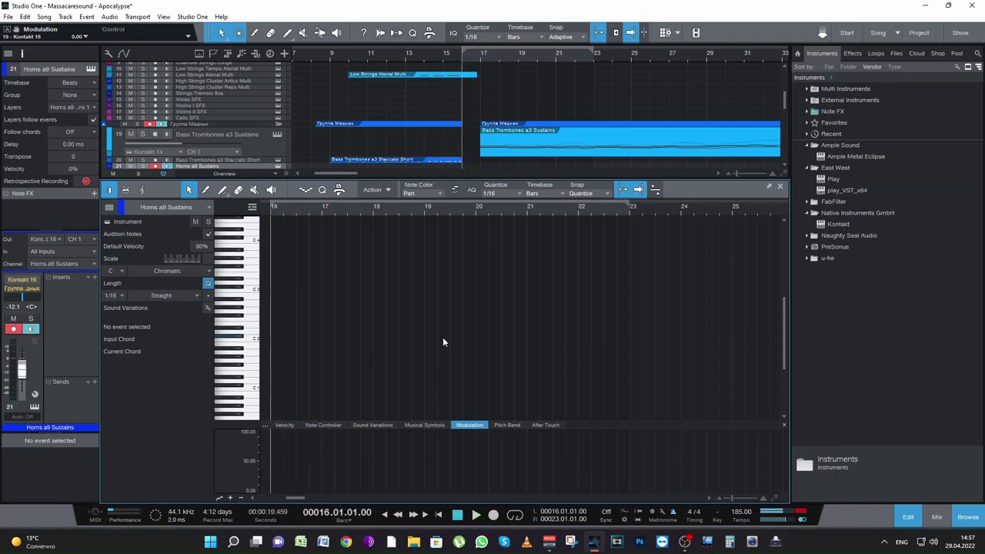
key(KP_Multiply)
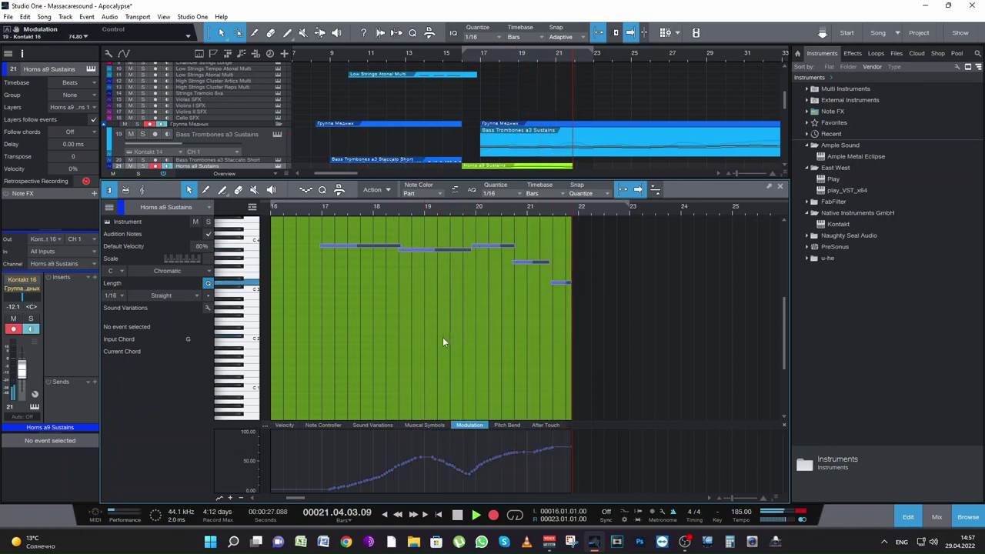
key(space)
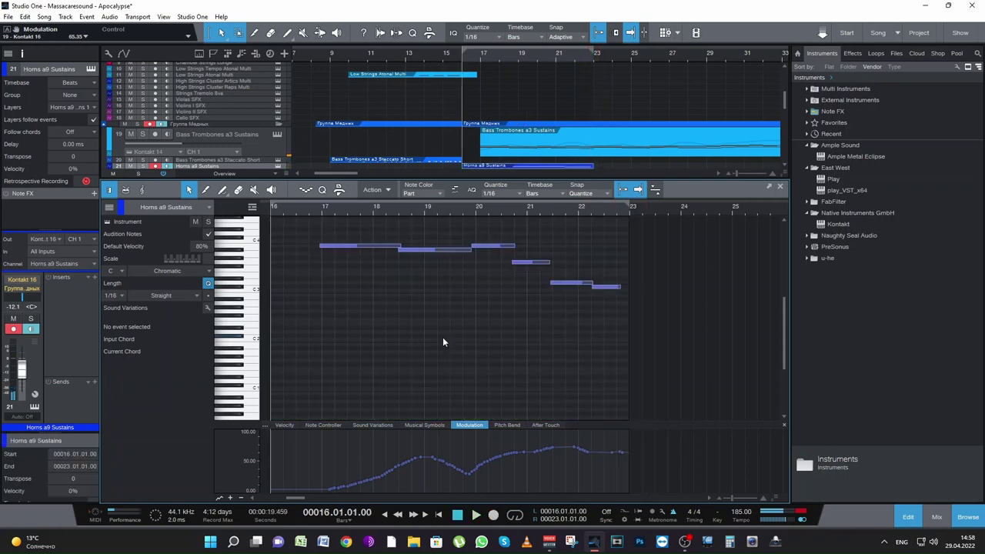
Quantize all notes of the new horn take and play them back
drag(320, 343, 670, 231)
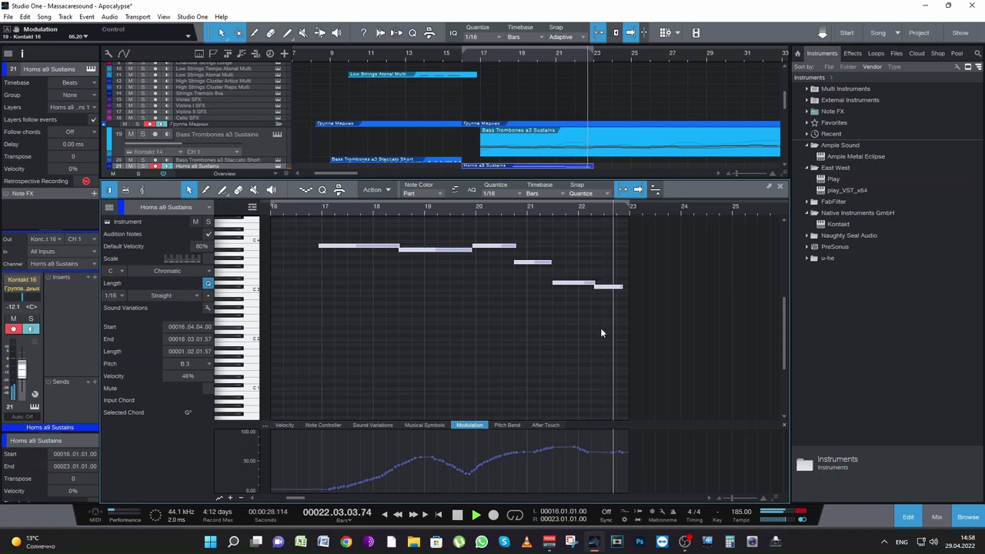
click(549, 221)
key(space)
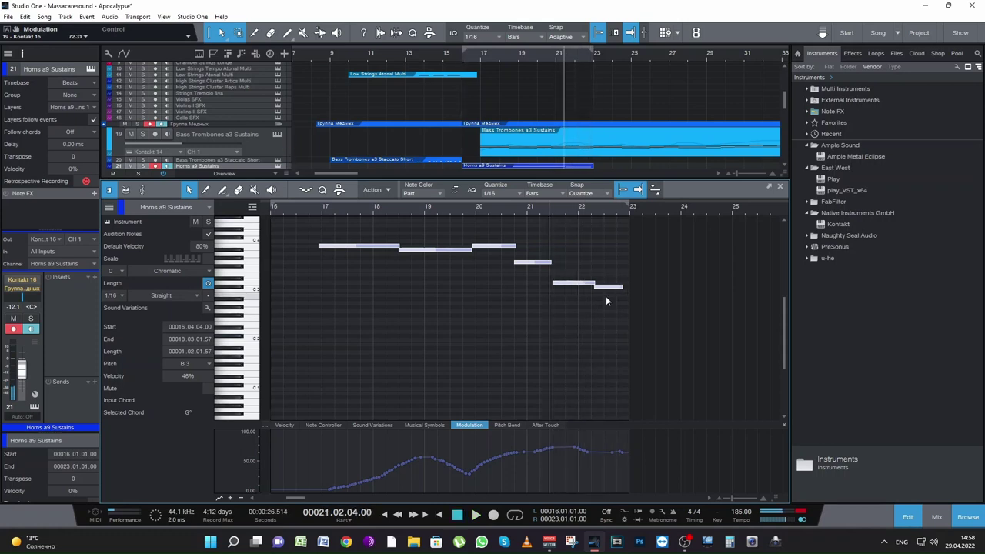
Delete the last horn note in bar 22 and check the line's ending by playback from bar 21
click(606, 294)
click(610, 288)
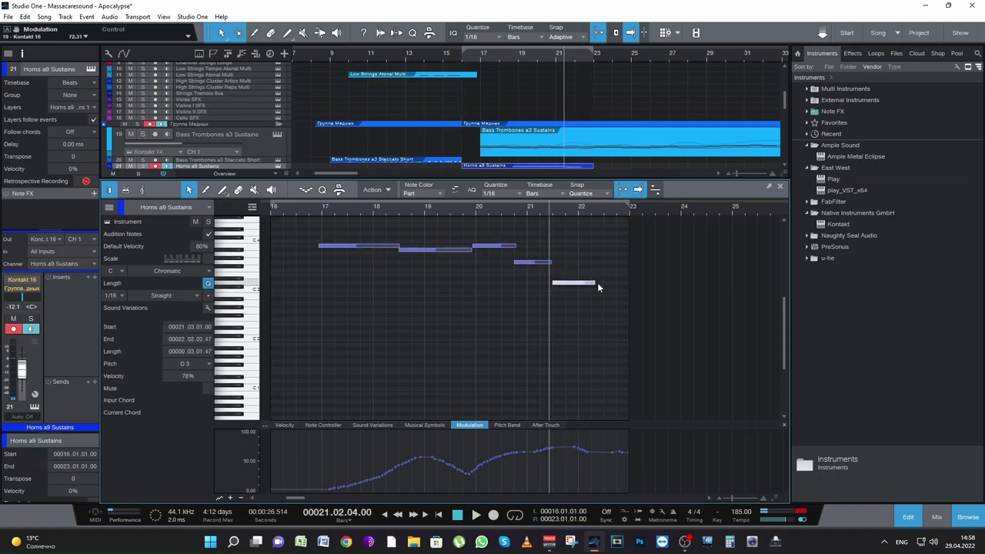
key(space)
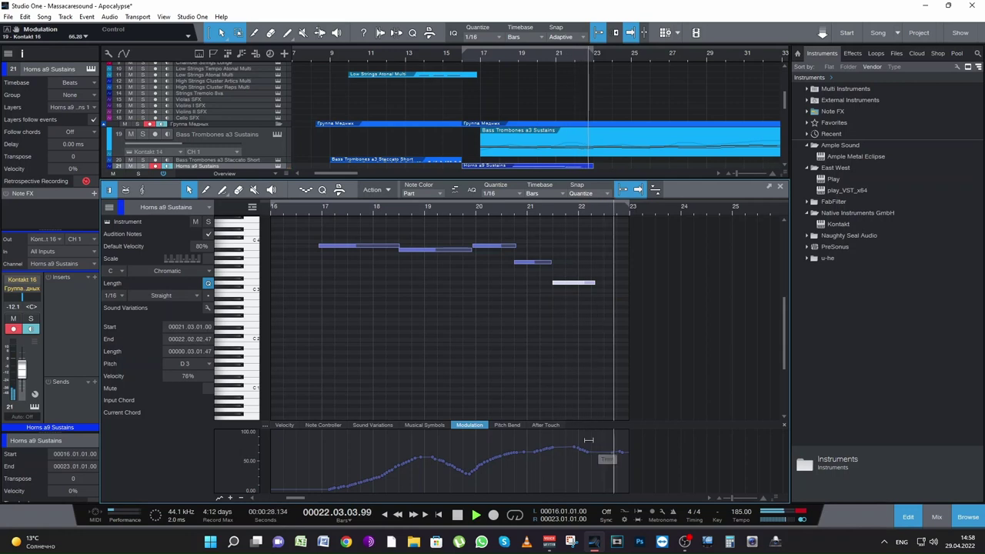
key(space)
key(space)
key(space)
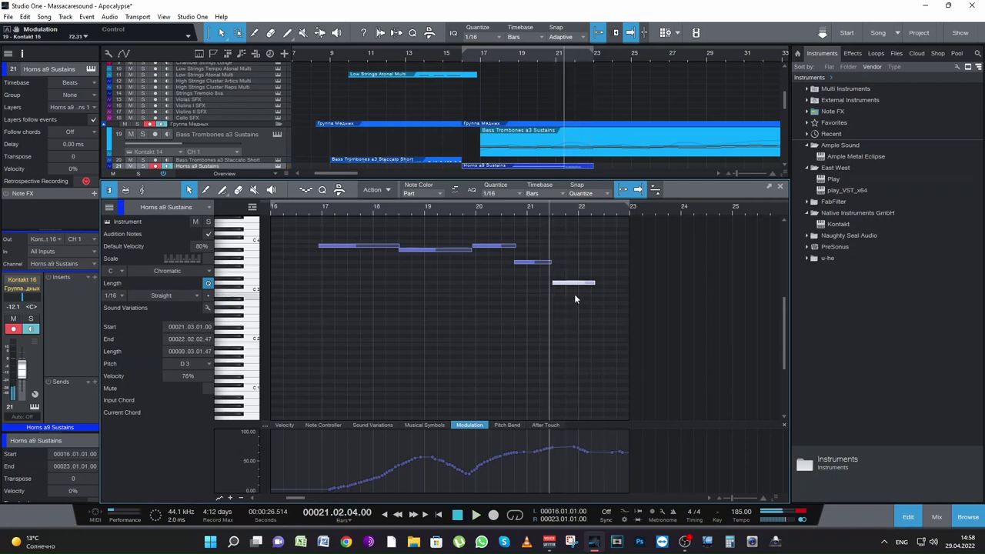
Solo the Bass Trombones a3 Sustains and Horns a9 Sustains tracks and listen to them together from bar 21
scroll(574, 132, up, 5)
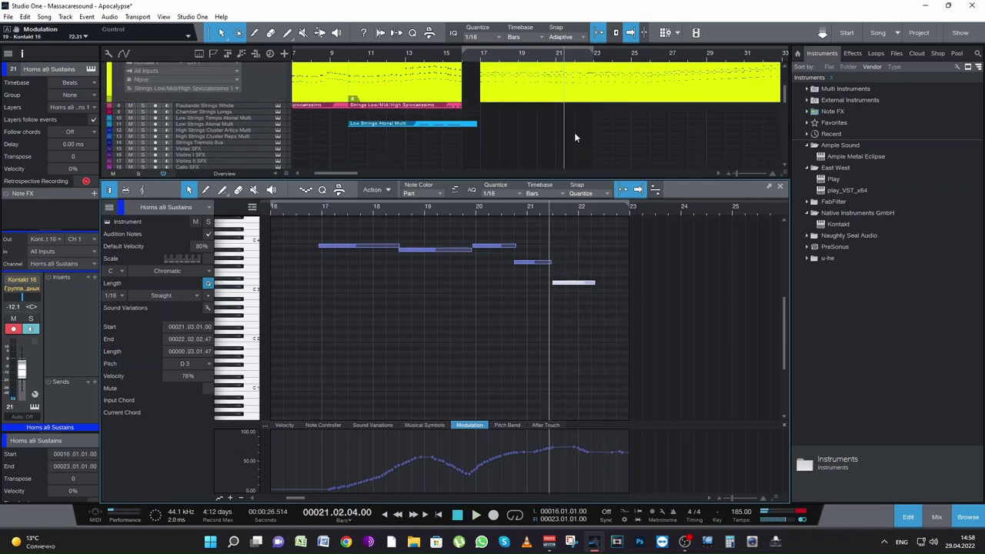
scroll(575, 133, down, 4)
scroll(576, 152, down, 1)
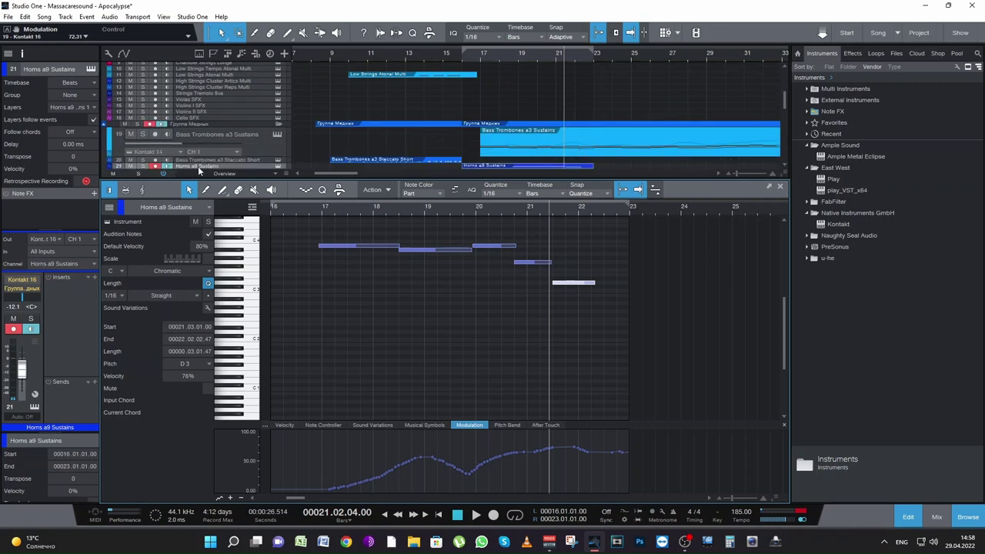
click(142, 135)
scroll(342, 132, down, 3)
click(143, 117)
key(space)
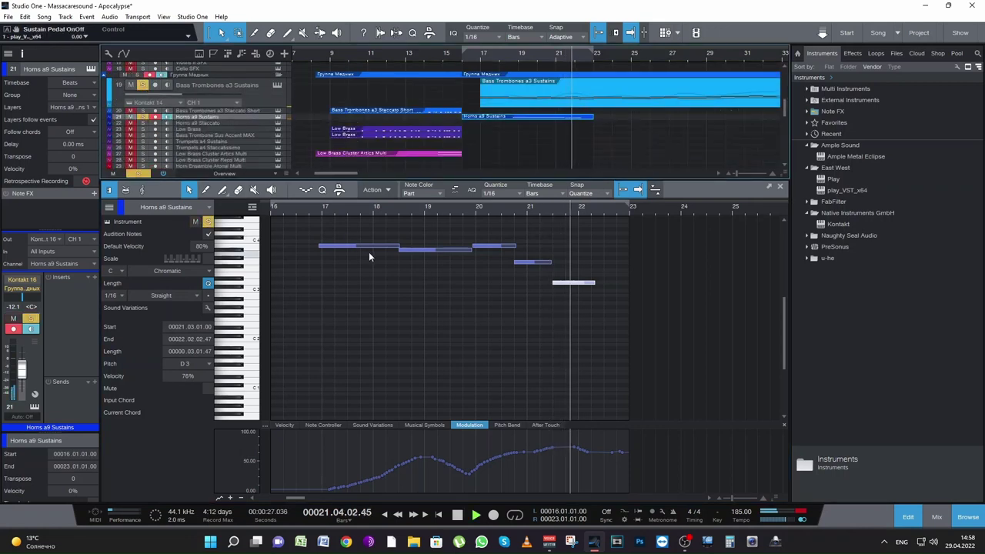
key(space)
Open the Bass Trombones a3 Sustains part and compare its chords around bar 22 with the horns by playback
click(584, 100)
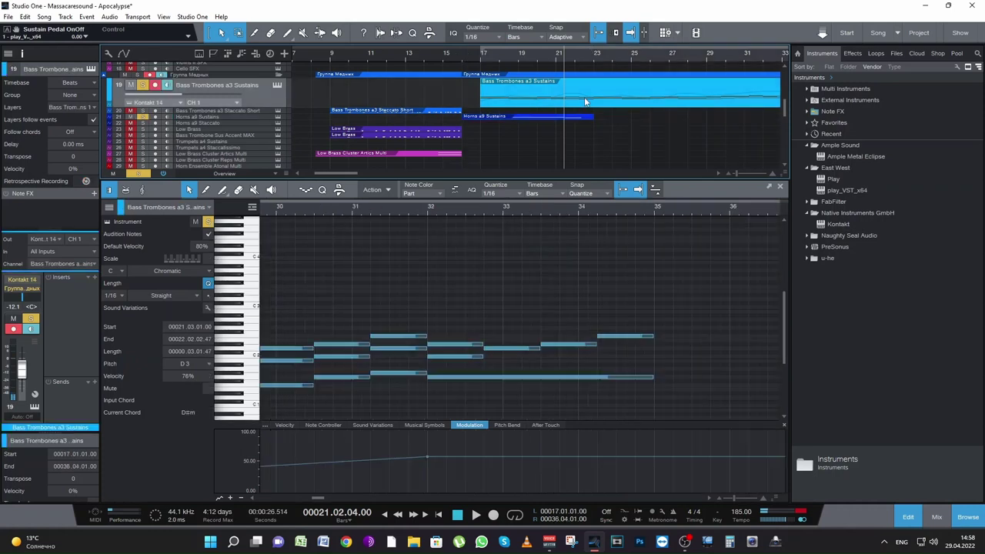
key(space)
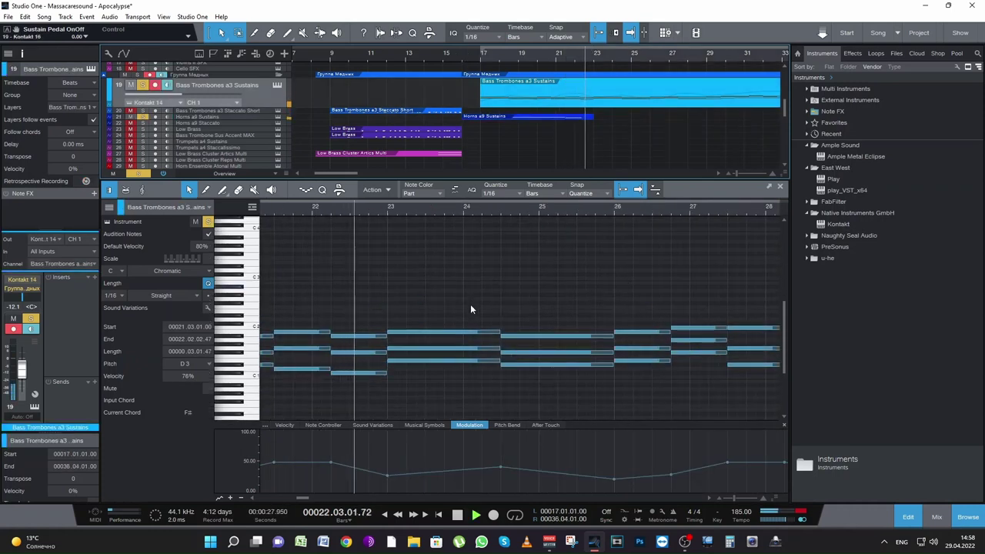
key(space)
key(space)
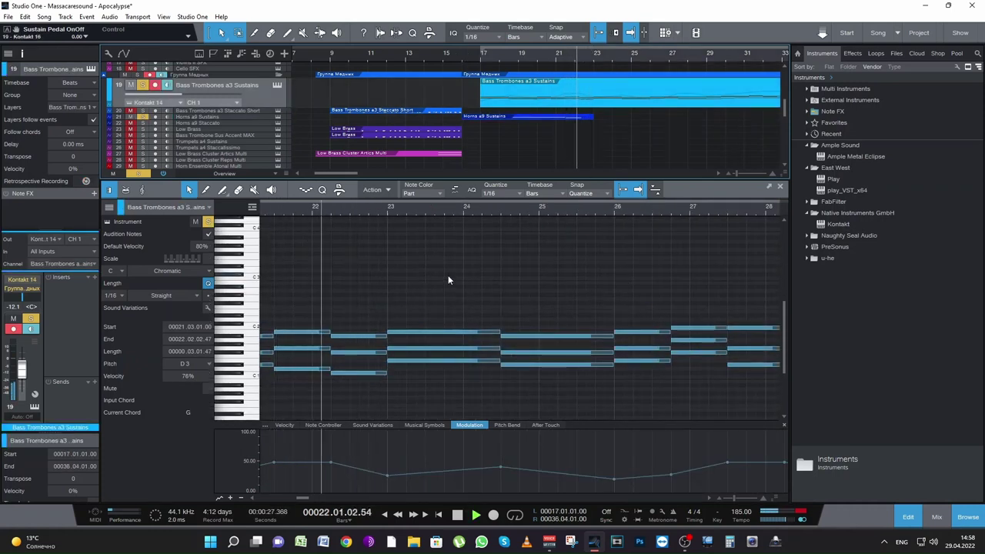
key(space)
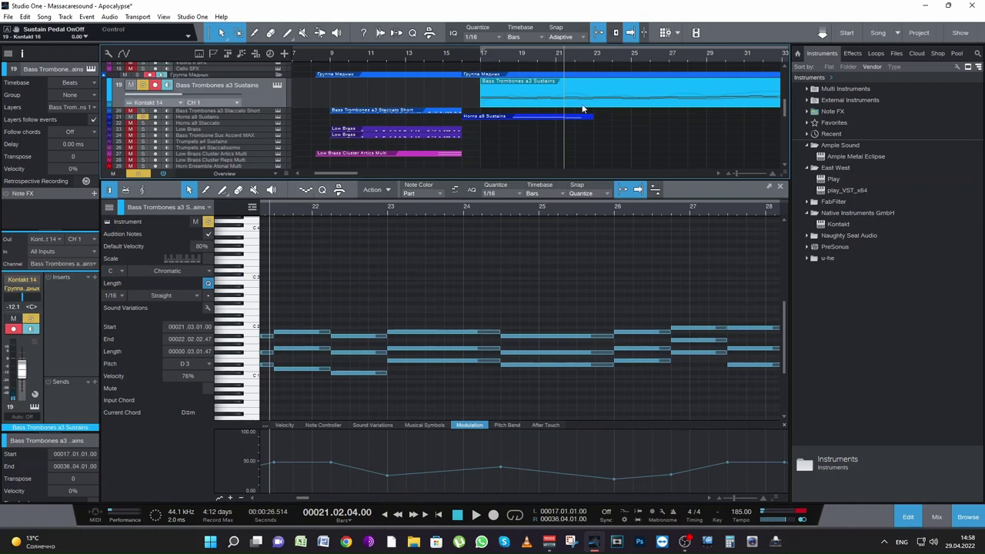
Shorten the horns' final D3 note to three beats, duplicate it at 22.02.01, raise the copy to F#3 and listen
click(572, 117)
drag(595, 283, 593, 286)
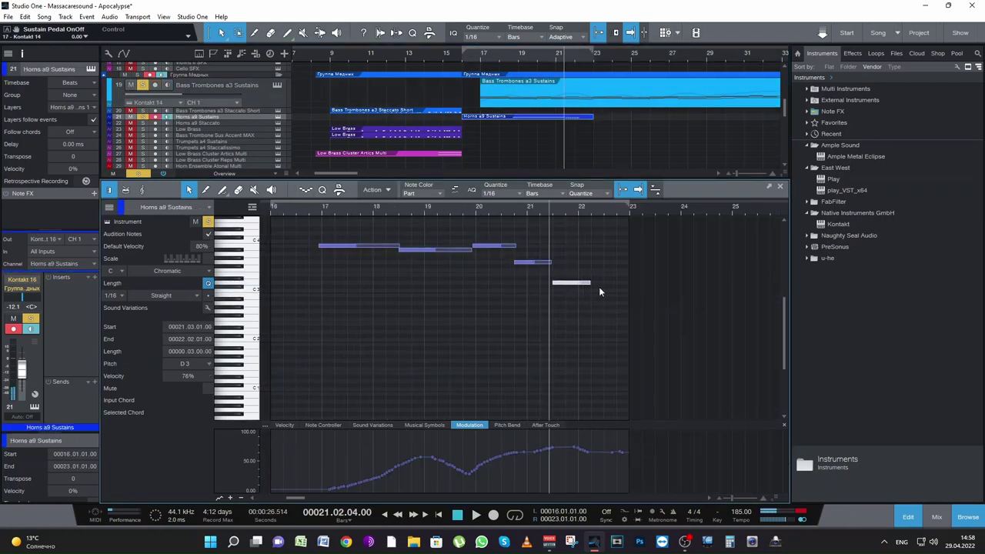
key(d)
drag(608, 286, 595, 269)
key(space)
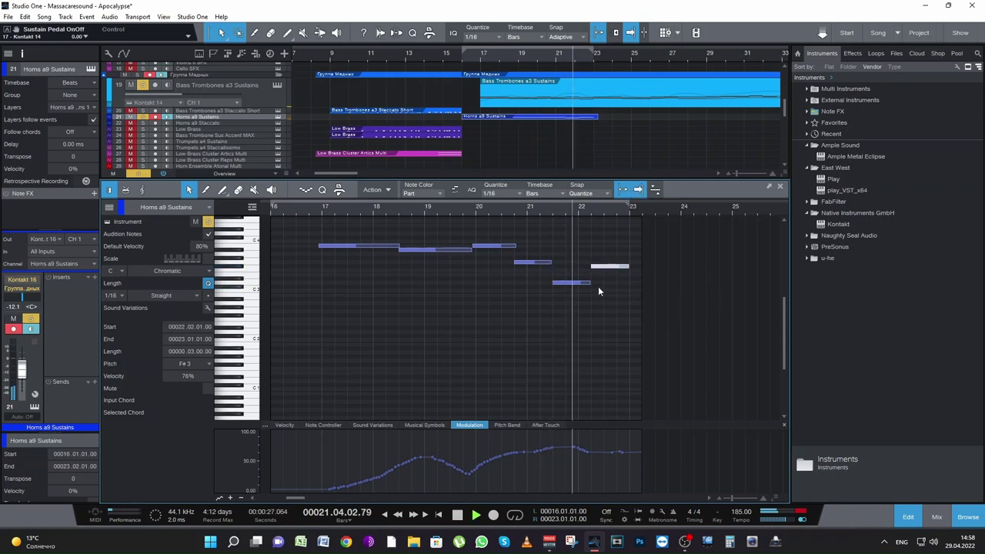
key(space)
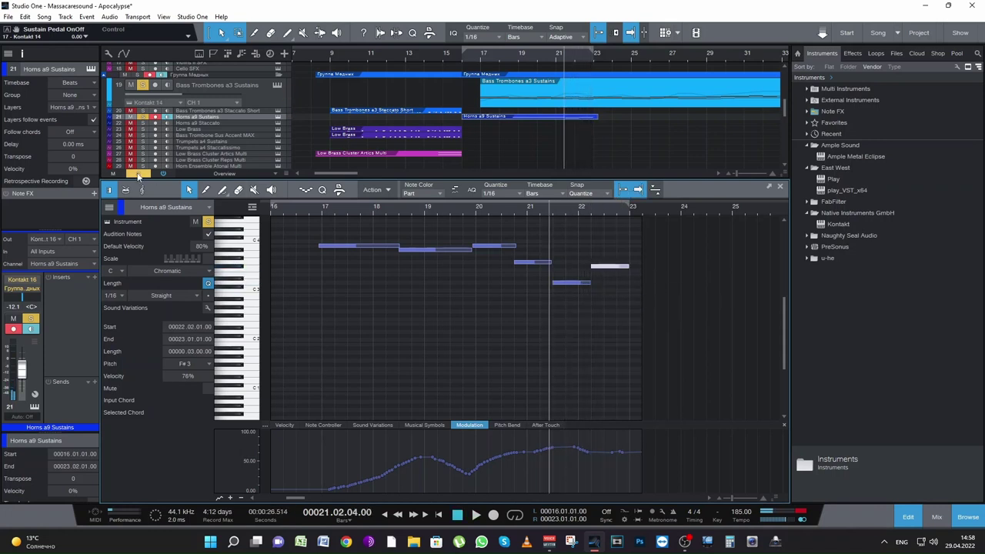
Clear the track solos and rehearse the horn continuation over playback from bar 21, beat 2, to about bar 26
key(space)
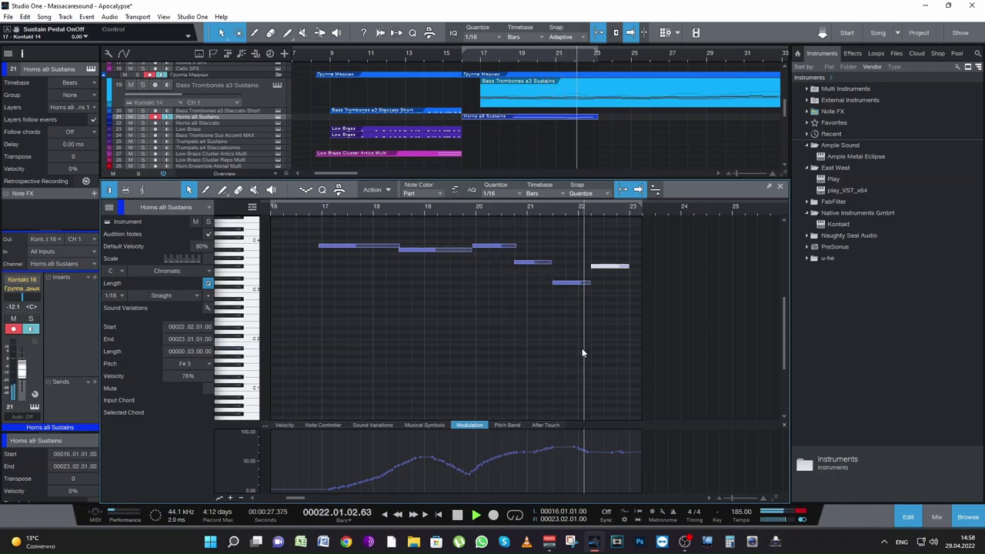
key(space)
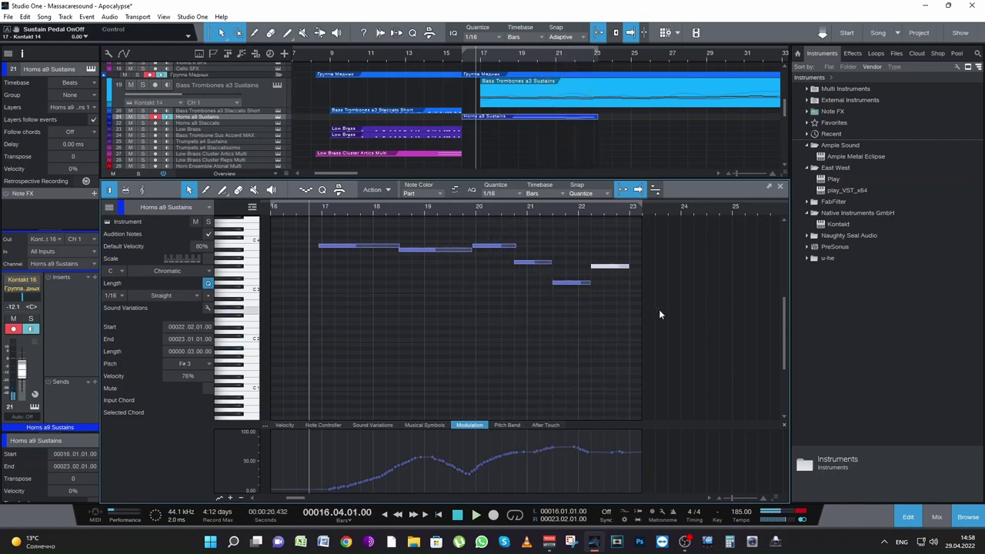
click(538, 207)
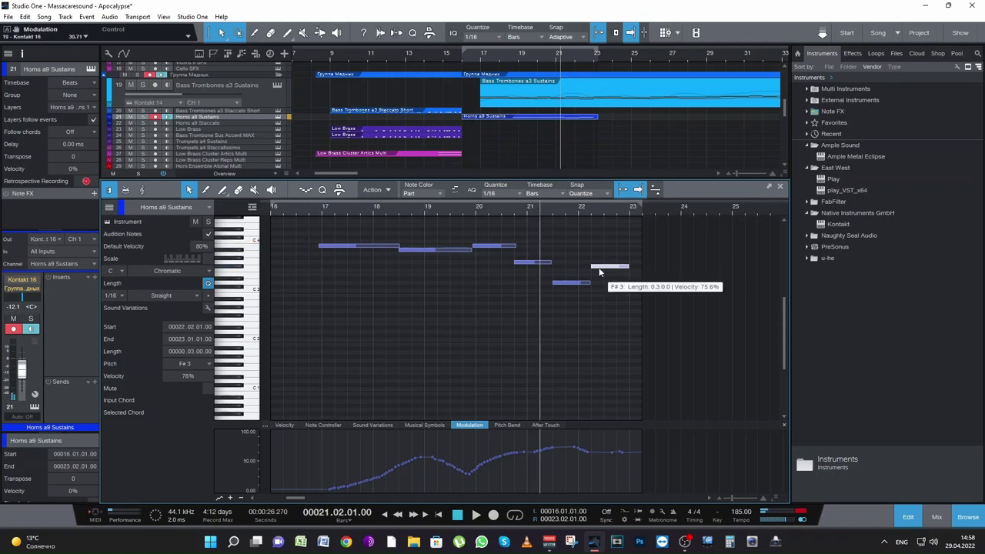
key(space)
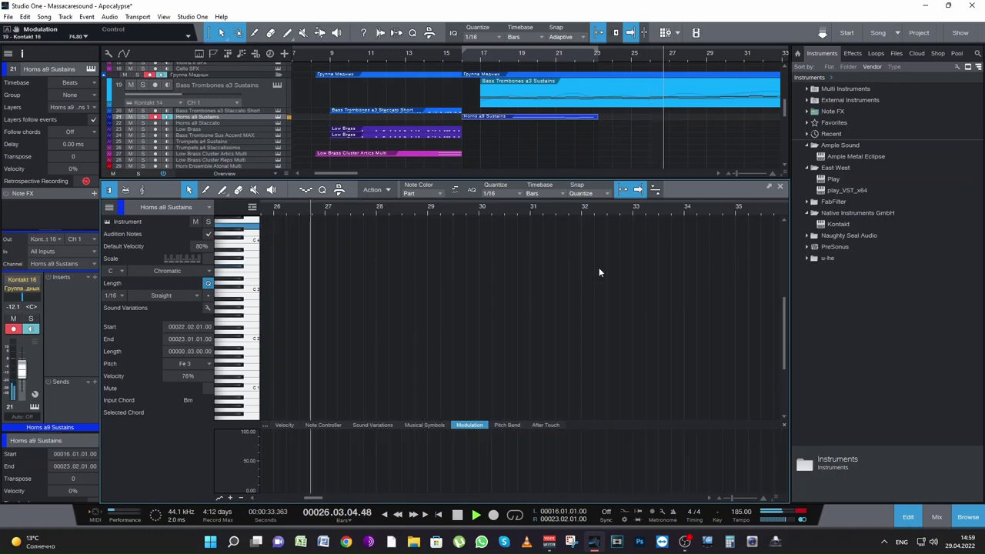
key(space)
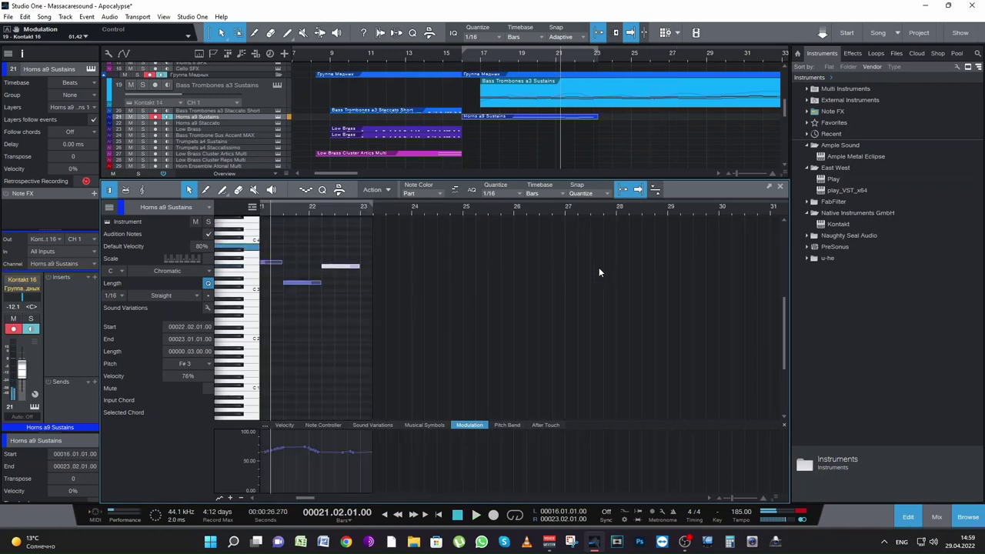
Record the horn continuation with modulation from bar 21, beat 2, to bar 28 and play back the join
key(KP_Multiply)
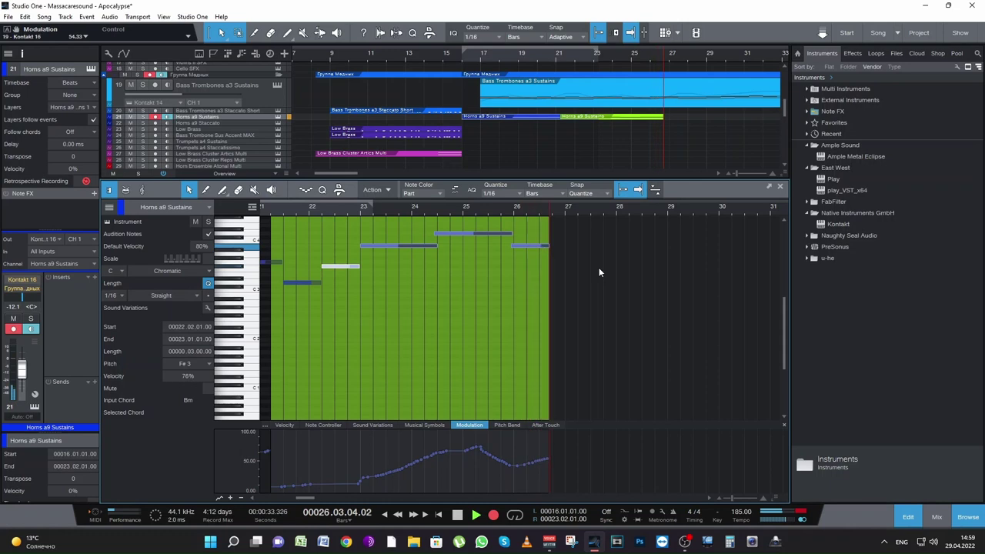
key(space)
scroll(646, 318, up, 1)
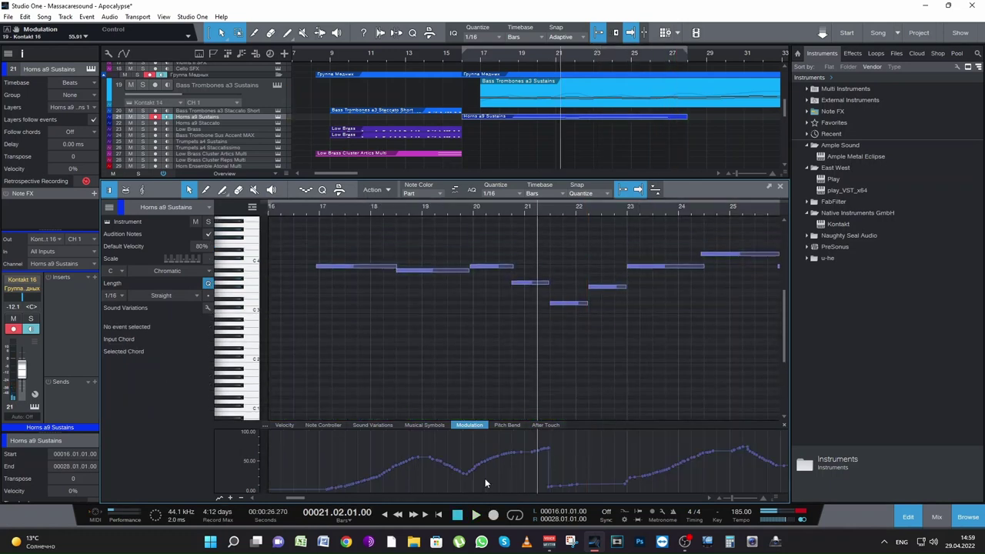
drag(295, 498, 301, 498)
key(space)
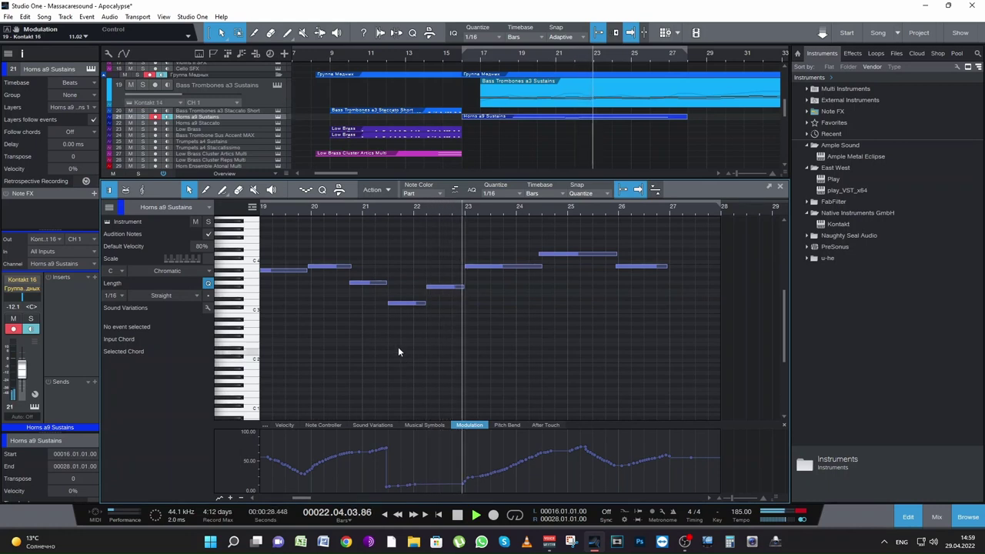
Clear the horns' low modulation points from about 21.03 to 22.04, bend the remaining descent into a smooth curve and listen
key(space)
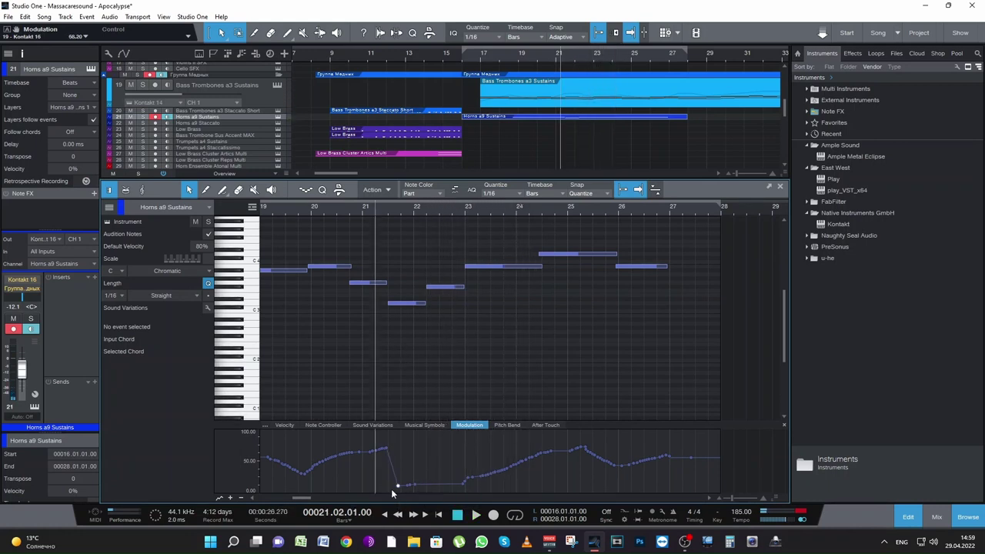
drag(391, 489, 466, 484)
key(space)
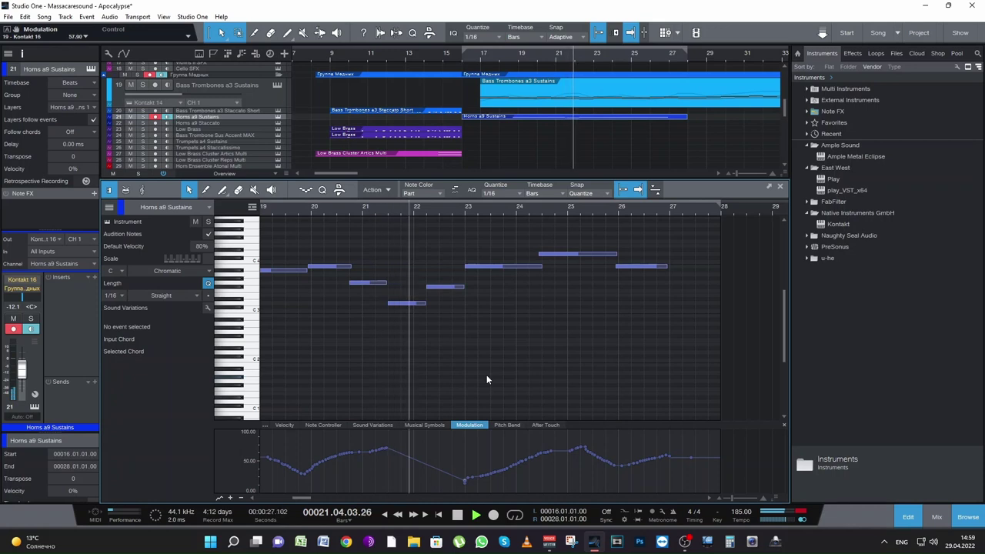
key(space)
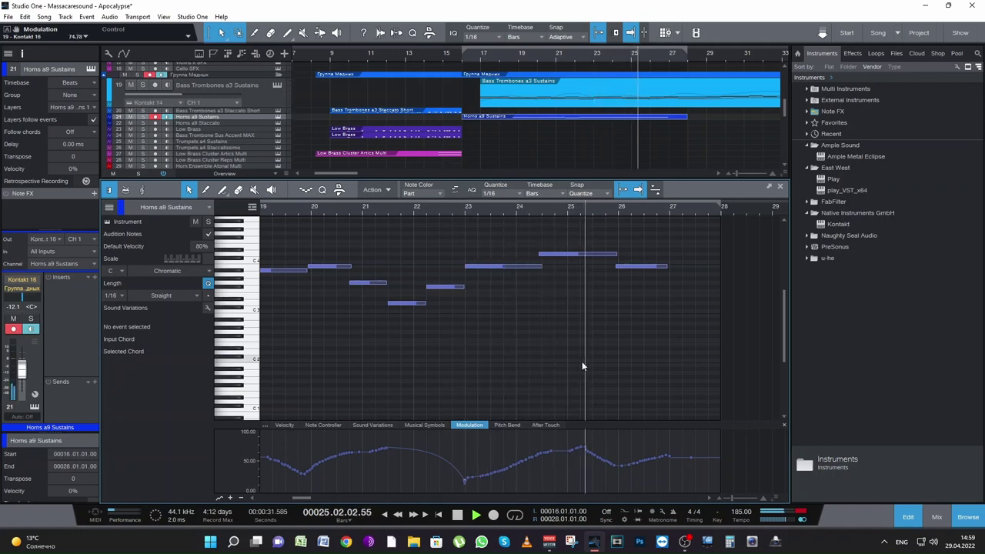
key(space)
Delete the horns' last note near bar 26 and rehearse a new ending over playback from 22.04.04 to about bar 28
drag(638, 295, 663, 257)
key(Delete)
key(ctrl+space)
key(space)
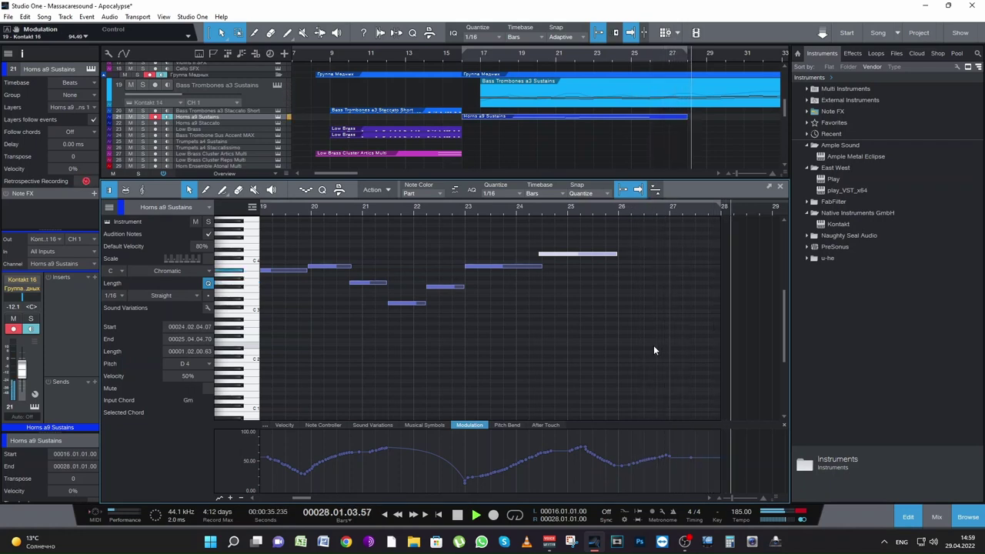
key(space)
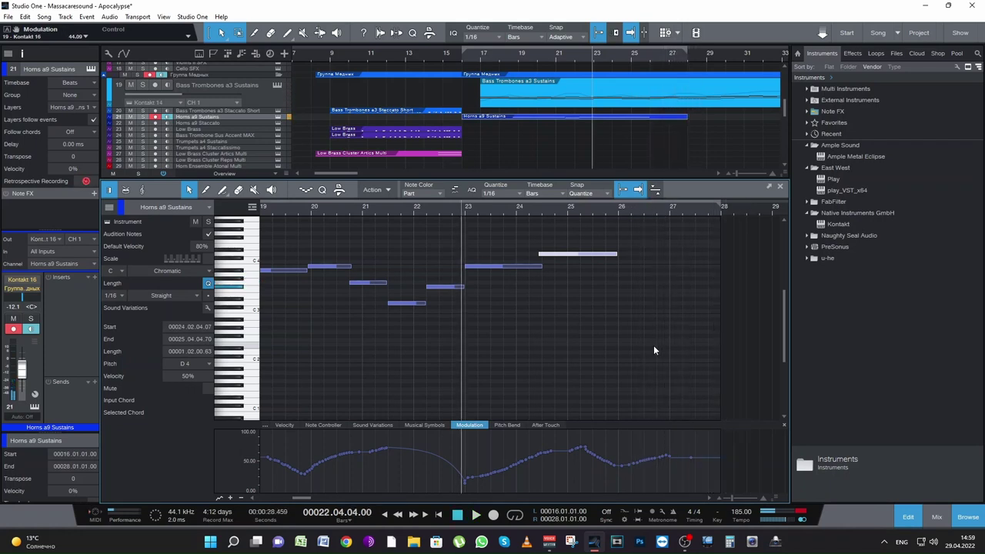
key(space)
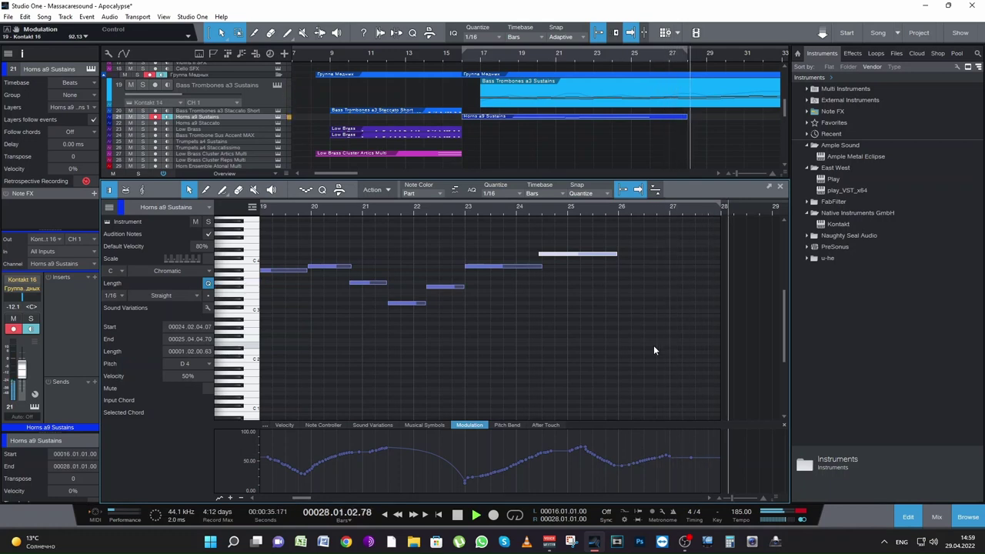
key(space)
key(KP_Multiply)
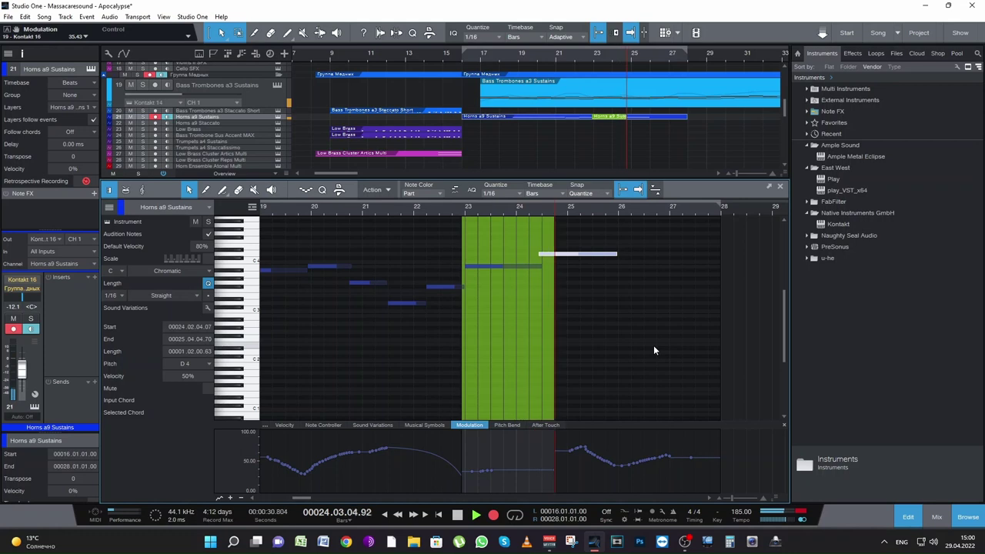
key(space)
key(ctrl+z)
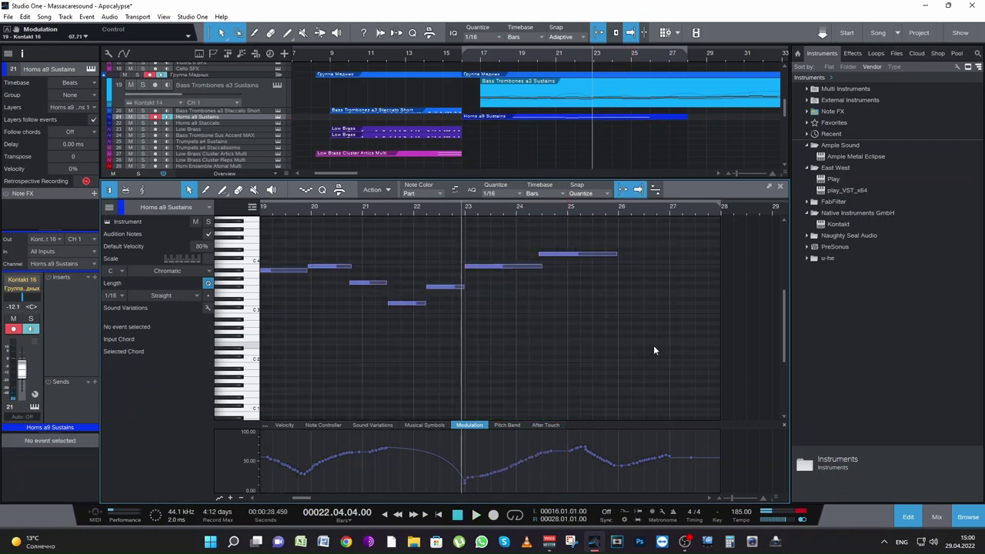
Record the new horn phrase with modulation from 22.04.04 to about bar 29 and quantize its three new notes
key(KP_Multiply)
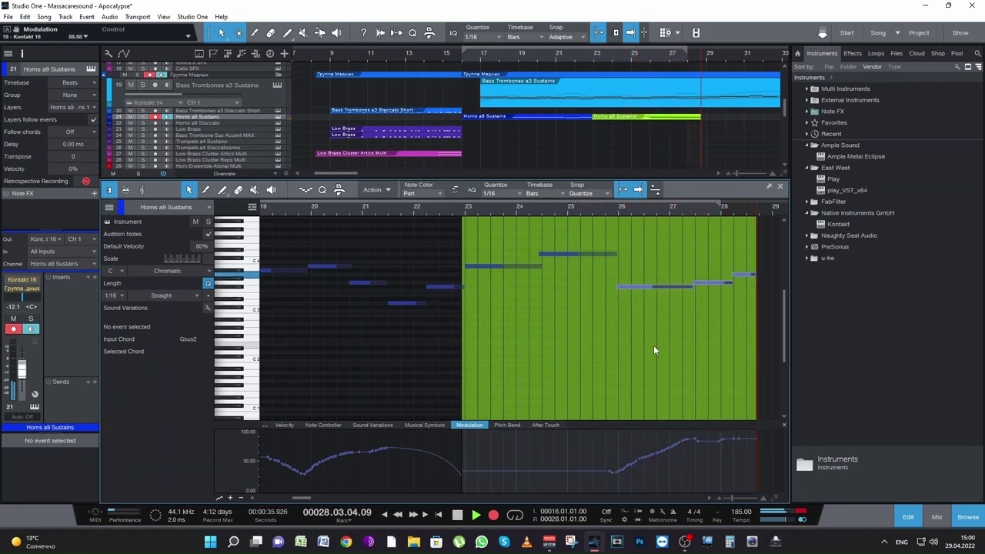
key(space)
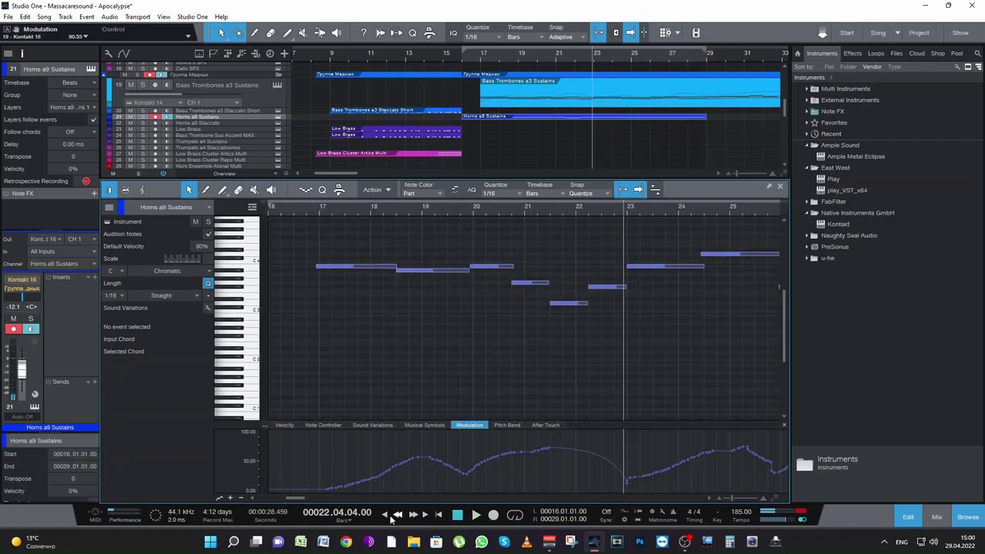
drag(301, 497, 309, 497)
drag(433, 362, 623, 248)
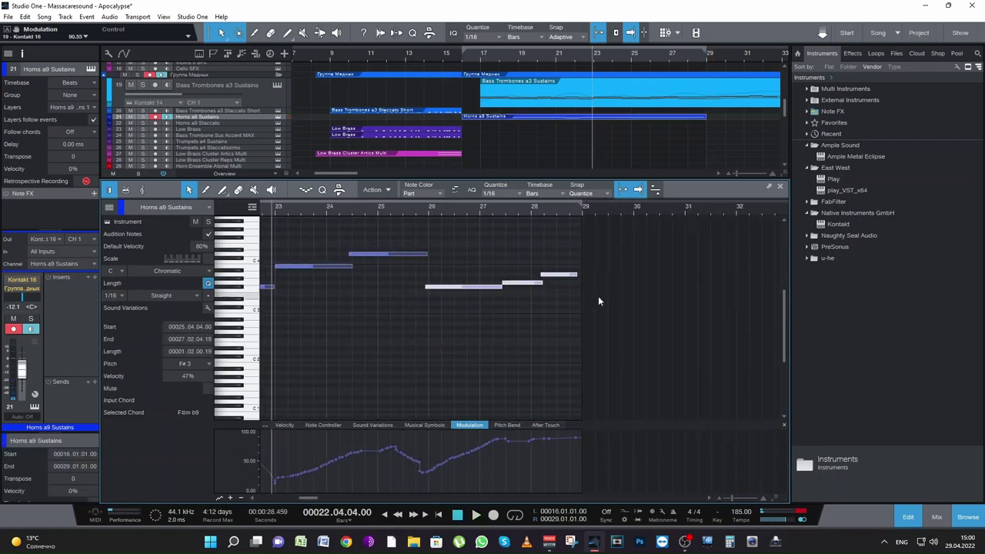
Play back the new horn phrase and replay it from just before bar 26
key(space)
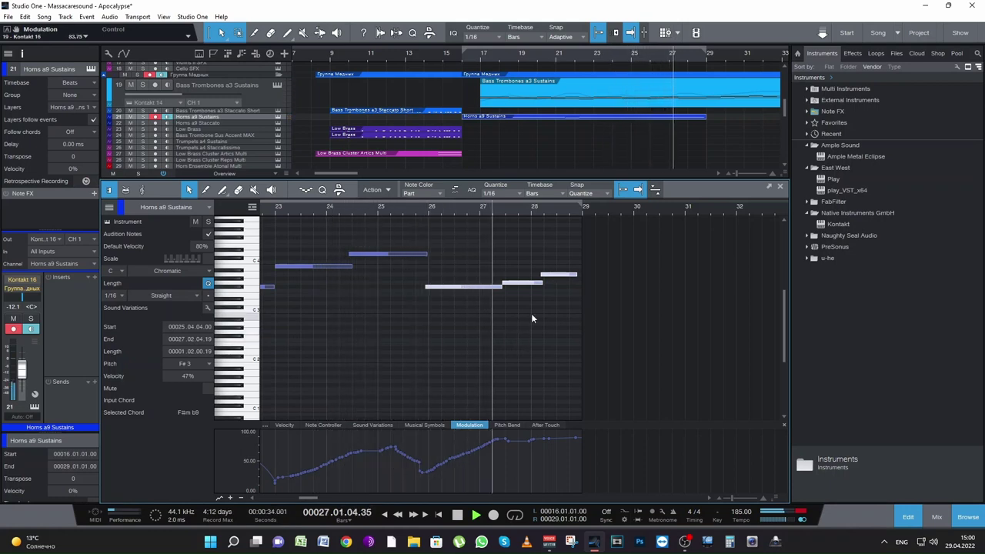
key(space)
click(426, 212)
key(space)
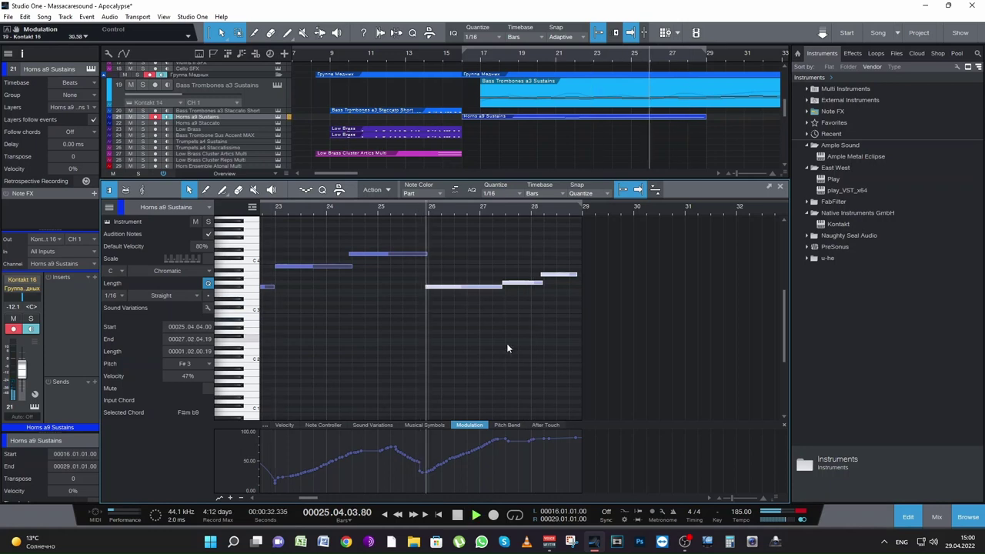
click(540, 317)
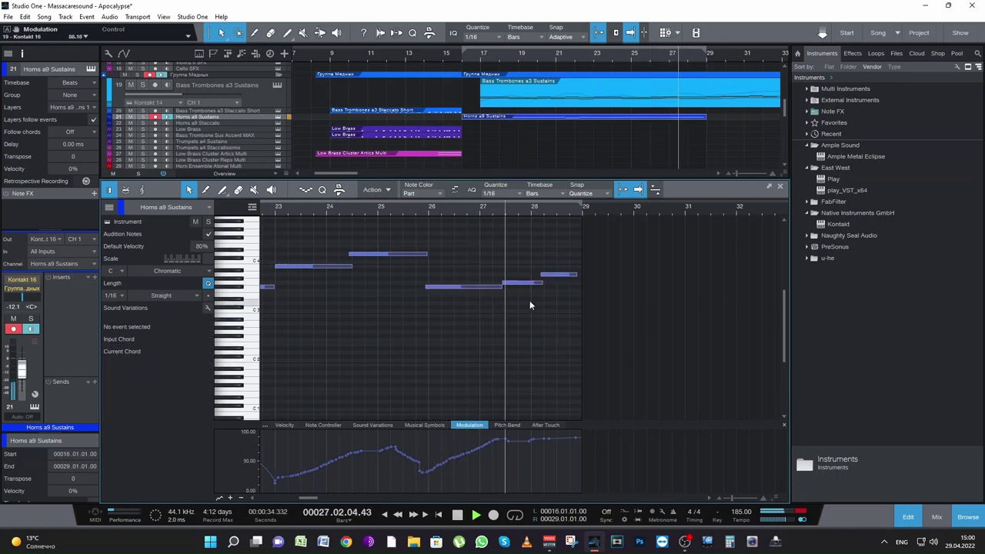
key(space)
Raise the horns' last note at 28.01.04 to A#3 and audition it together with the Bass Trombones a3 Sustains part
click(557, 273)
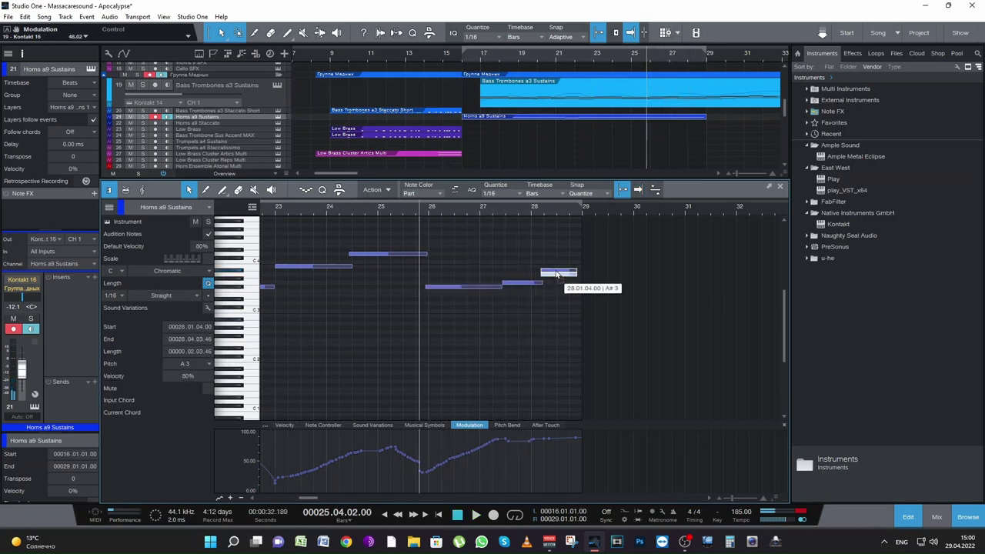
scroll(655, 117, up, 1)
click(655, 116)
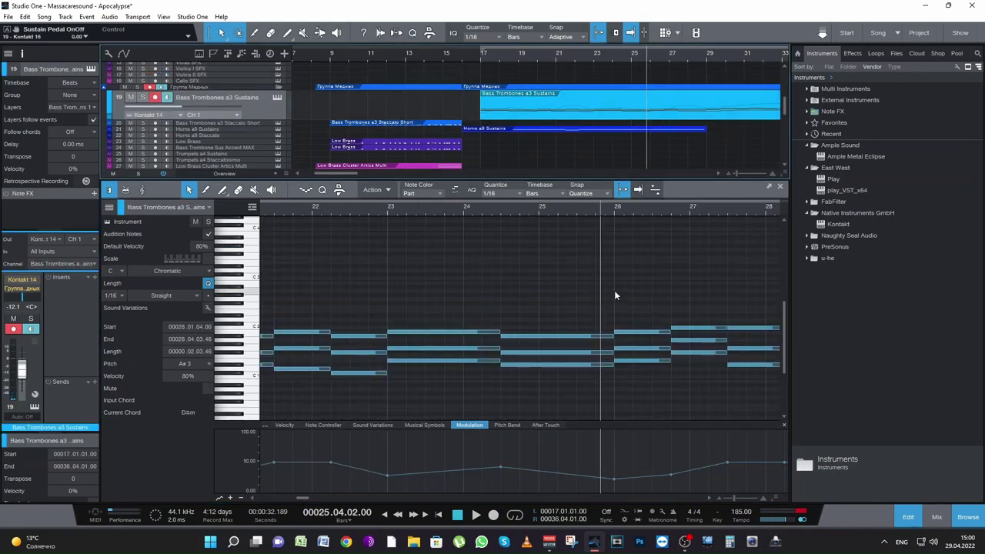
key(space)
key(space)
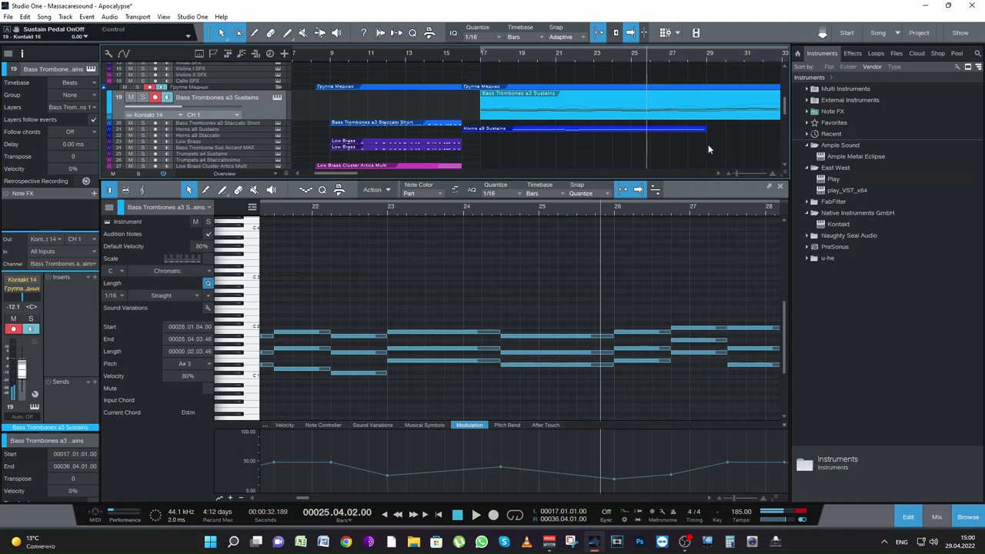
click(693, 129)
key(space)
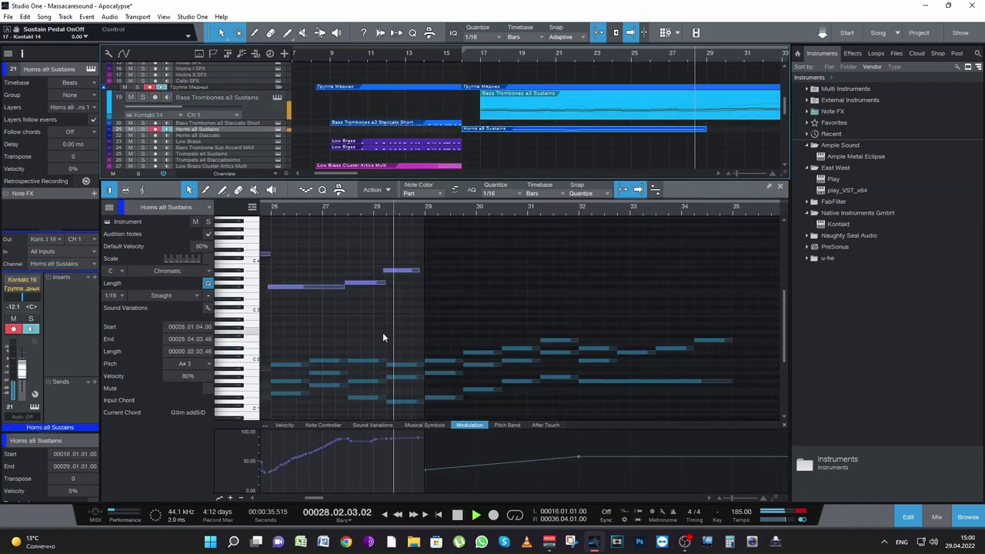
key(space)
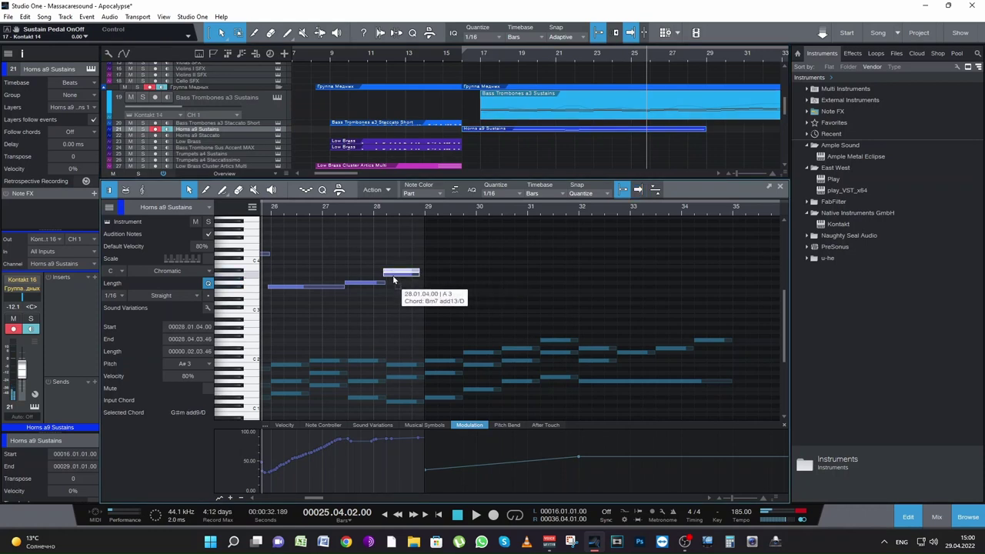
Lower the horns' last note at 28.01.04 to G#3, listen to the result and deselect it
drag(393, 275, 392, 283)
key(space)
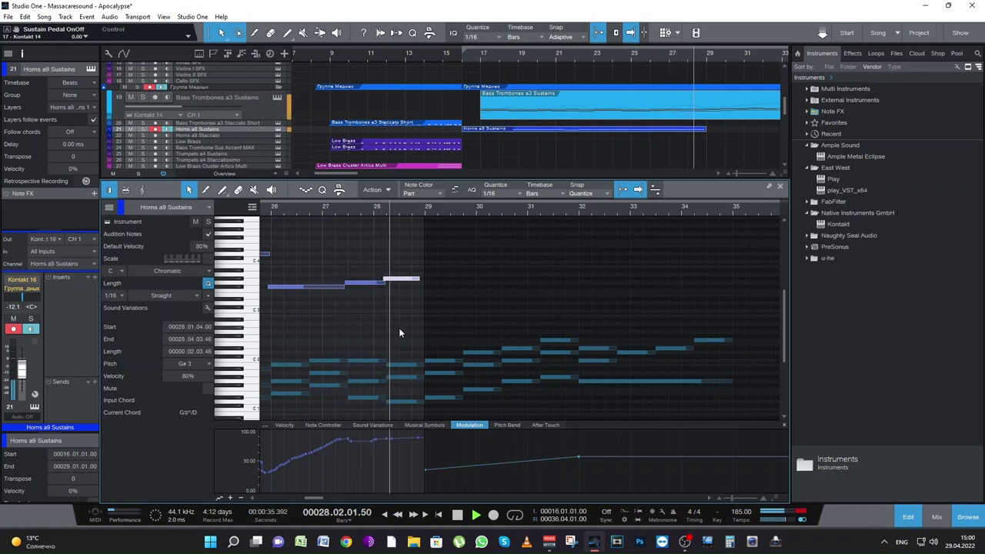
key(space)
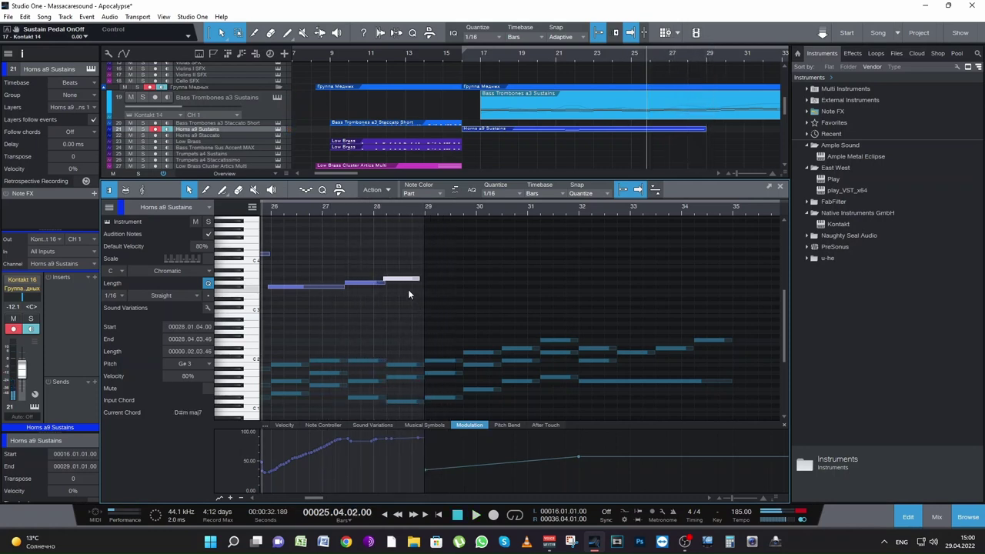
click(391, 239)
Rehearse the next horn phrase over repeated playback from 28.01.04, continuing to about bar 32
click(383, 210)
key(space)
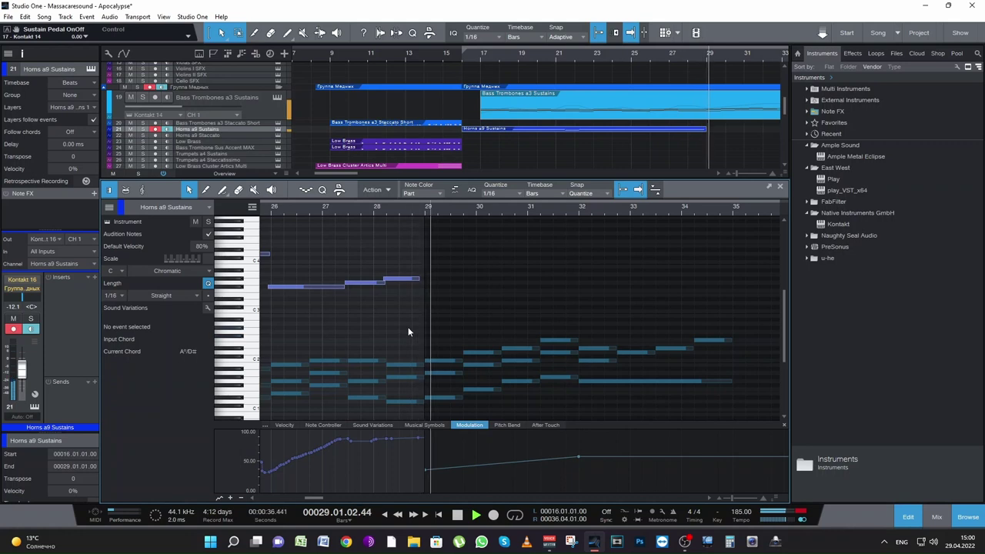
key(space)
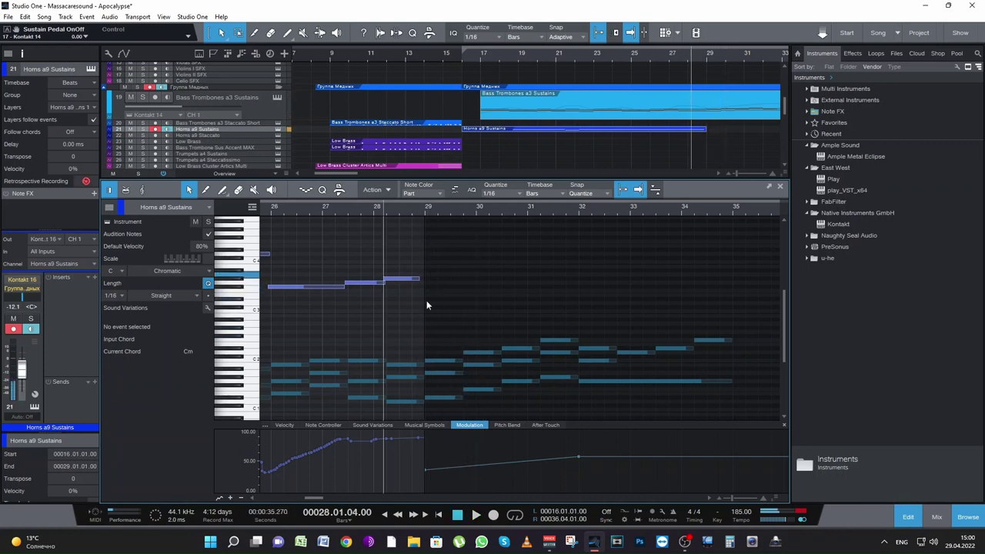
key(space)
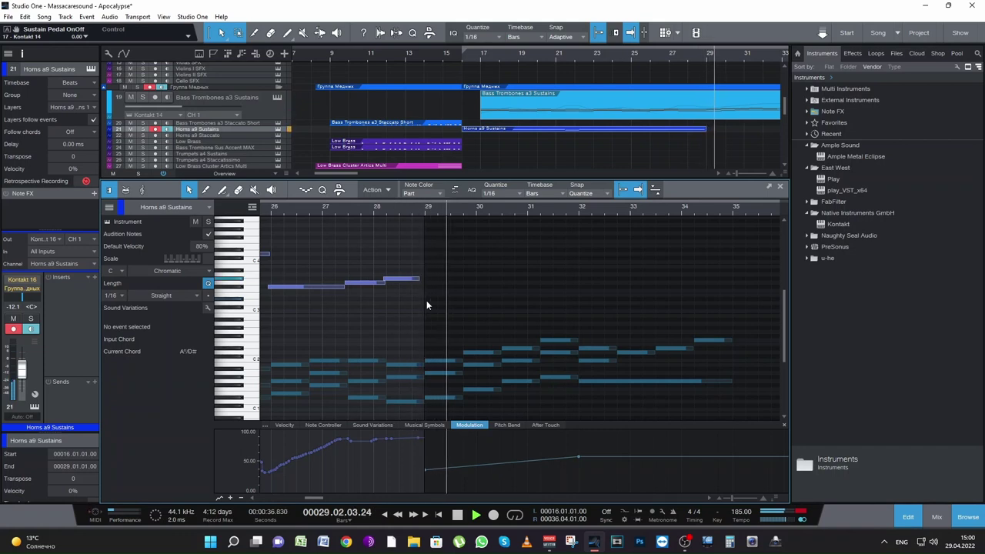
key(space)
key(space)
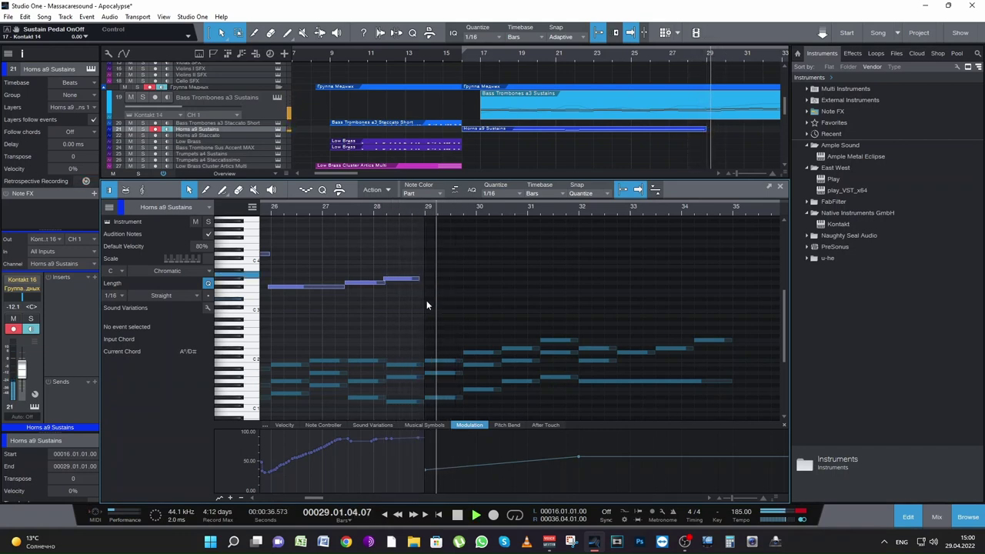
key(space)
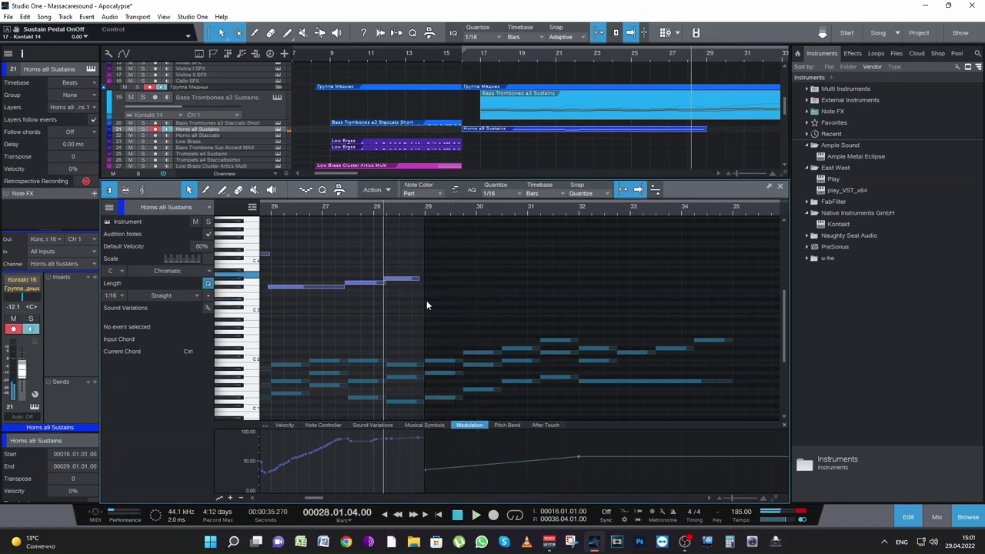
key(space)
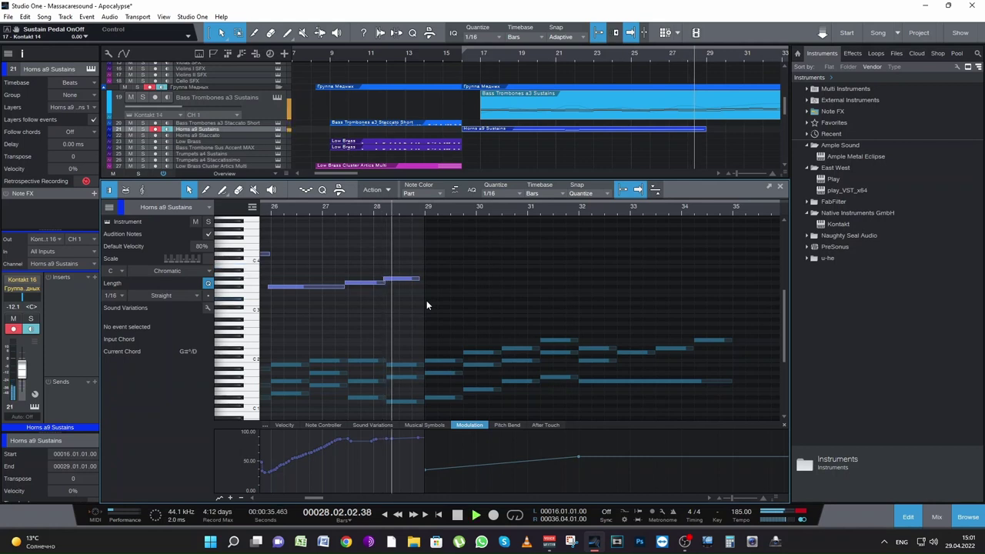
key(space)
key(space)
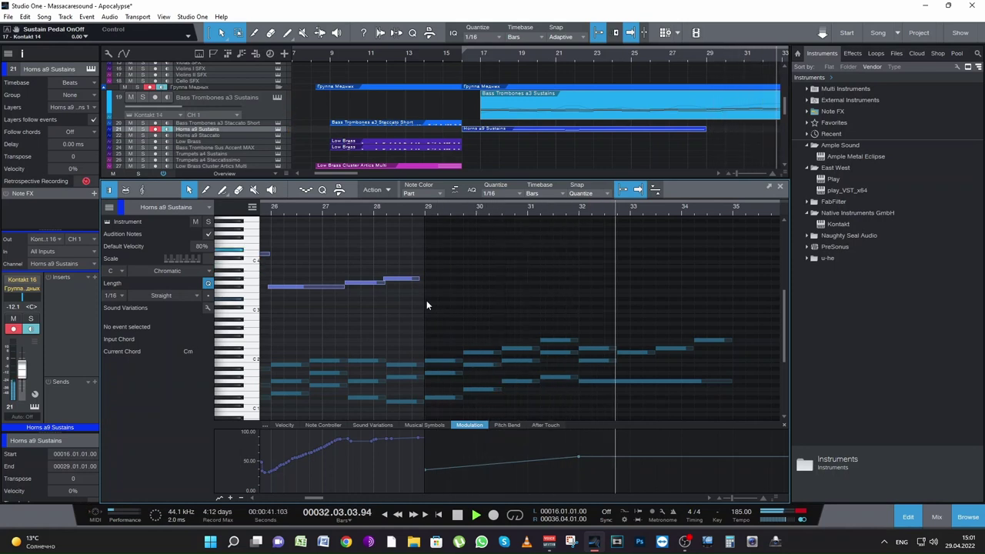
key(space)
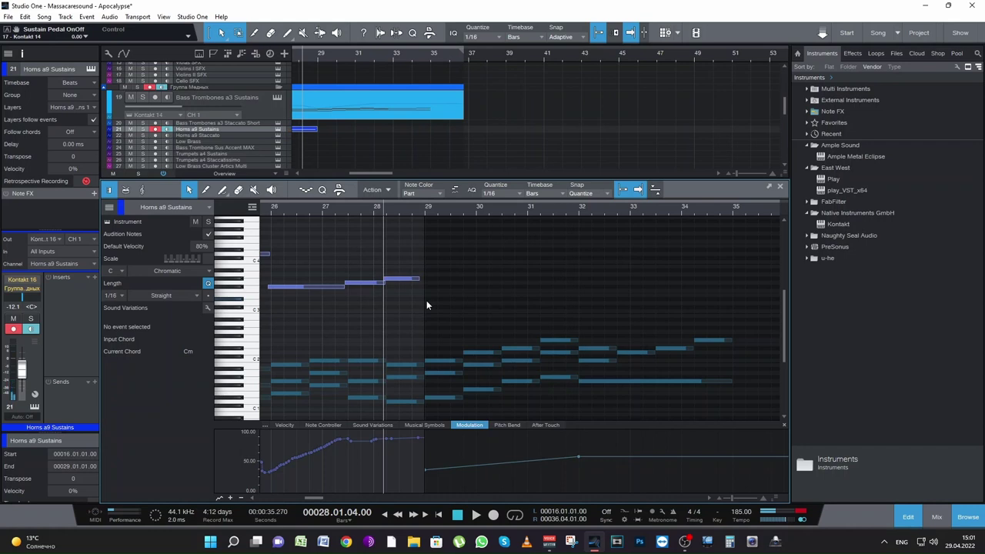
Record the rising horn continuation from 28.01.04 to about bar 35 and quantize its new notes from bar 29 onward
key(KP_Multiply)
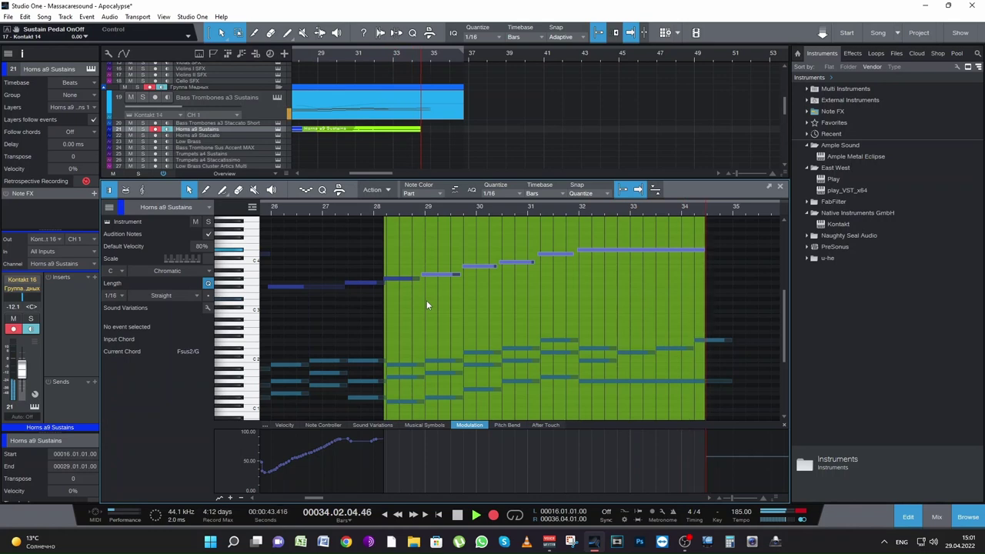
key(space)
scroll(426, 300, up, 4)
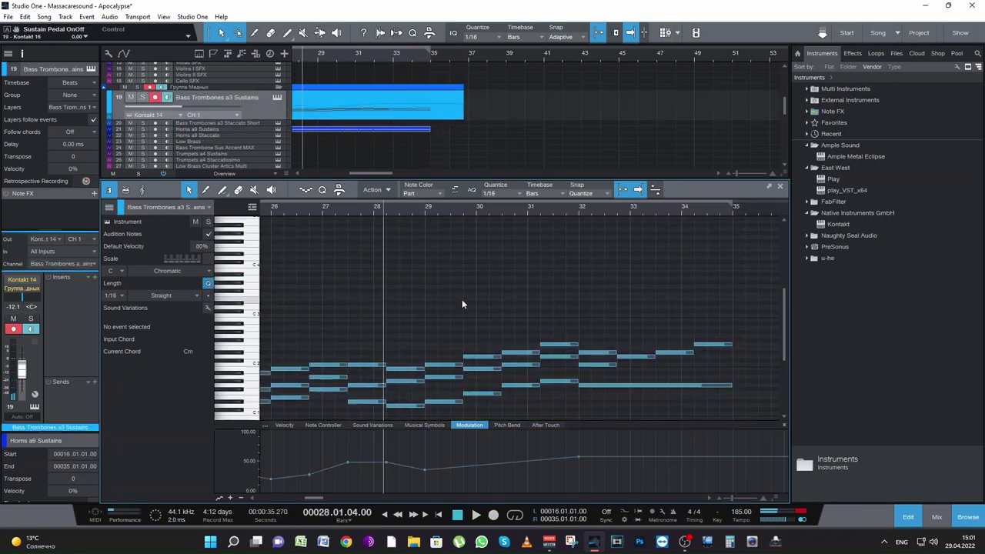
click(396, 129)
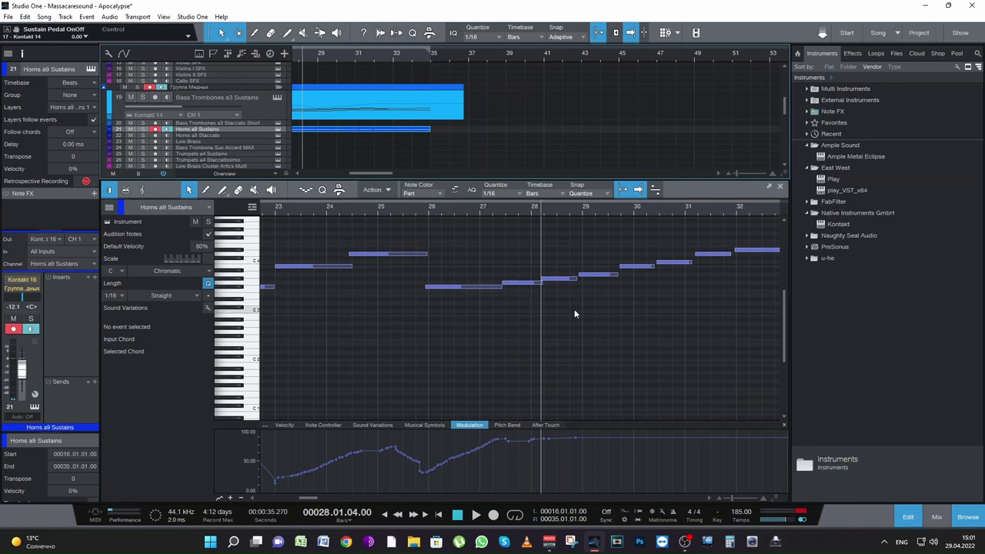
drag(593, 331, 780, 226)
Play back the horn line from just before bar 26 through the newly recorded rising notes to about bar 33
key(space)
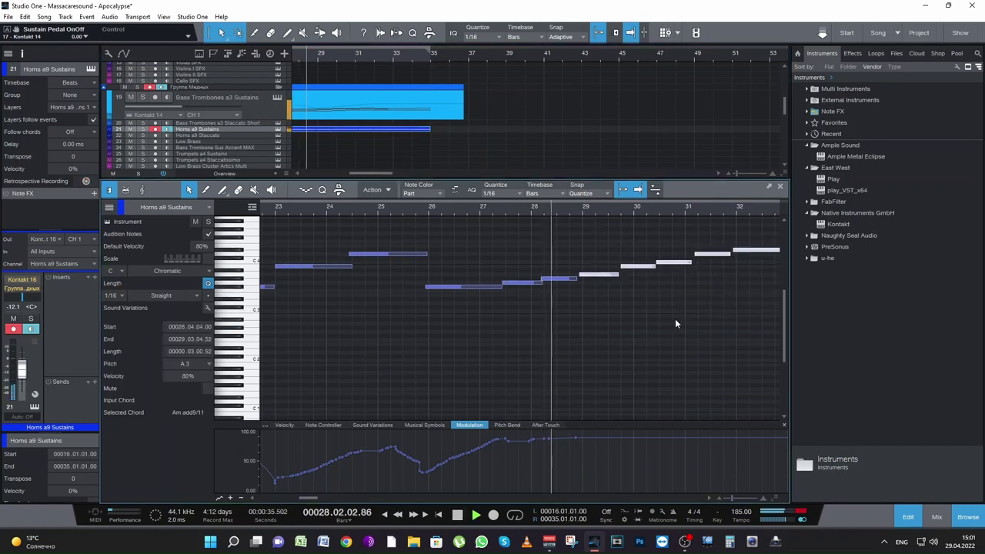
key(space)
click(419, 207)
key(space)
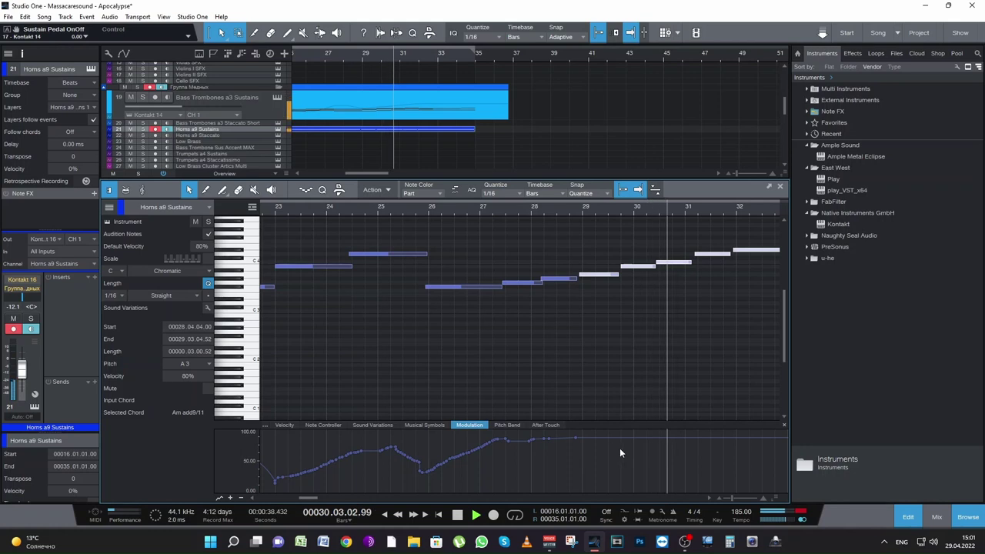
drag(304, 496, 314, 497)
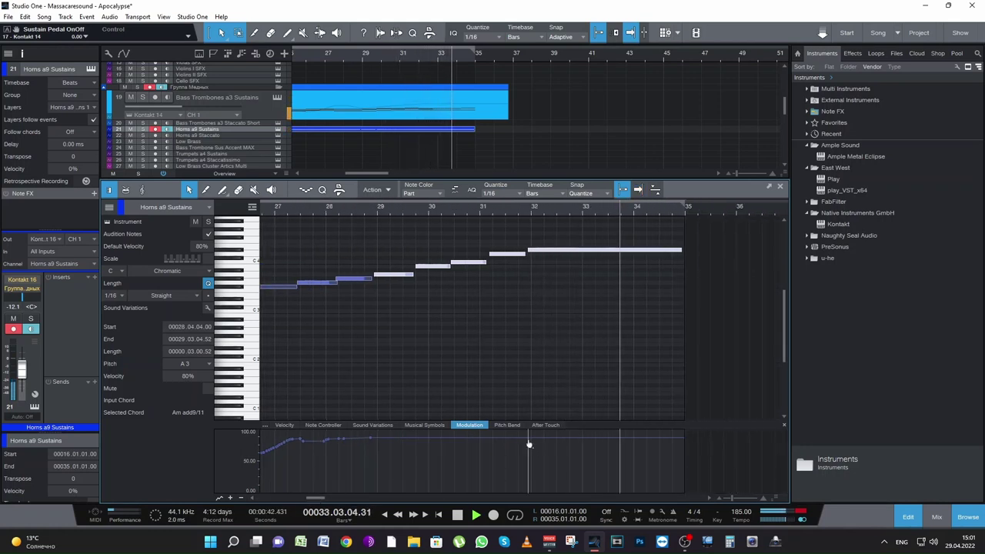
Shape the horns' modulation to dip to about 60 in bar 32 and rise to nearly 100 at bar 35, then audition it
key(space)
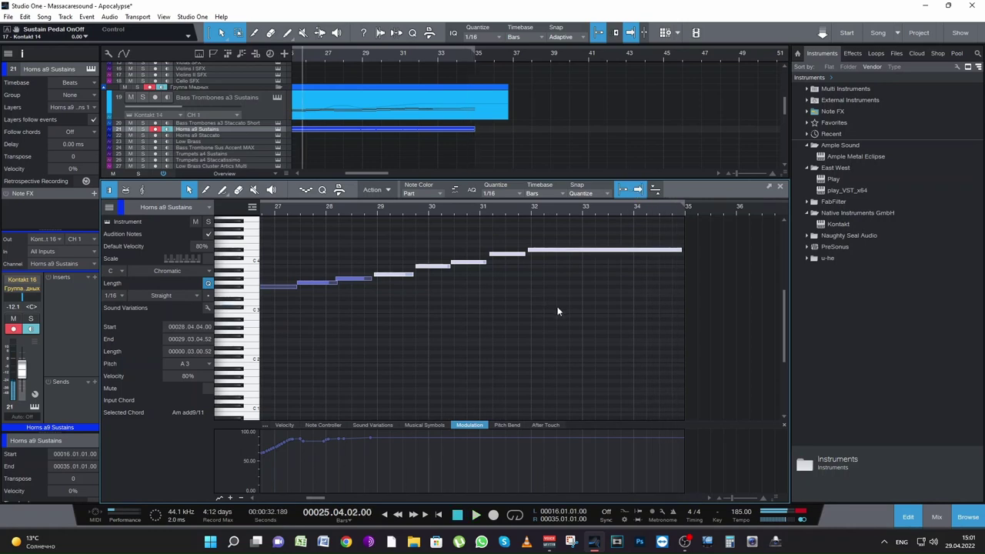
click(528, 441)
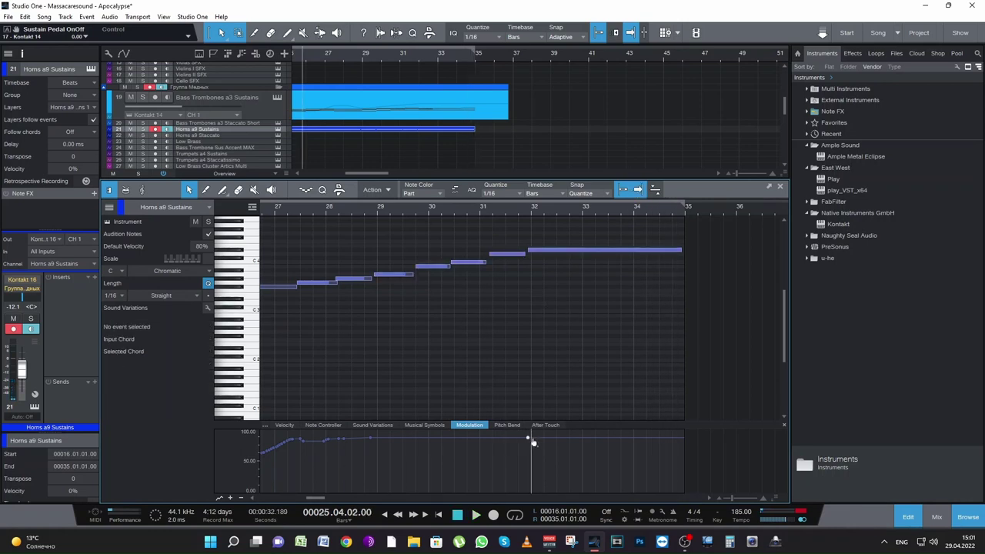
drag(560, 438, 553, 455)
drag(586, 456, 684, 433)
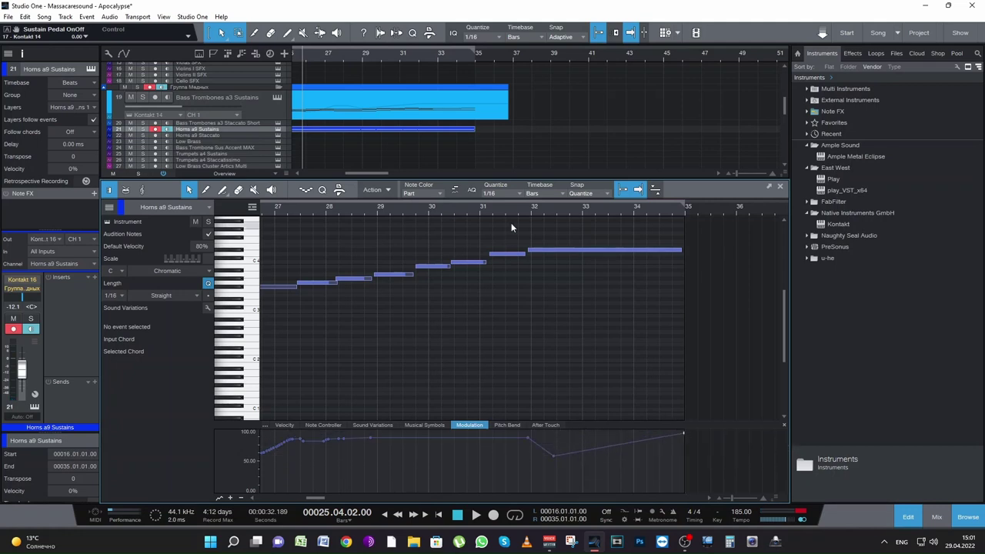
double_click(507, 209)
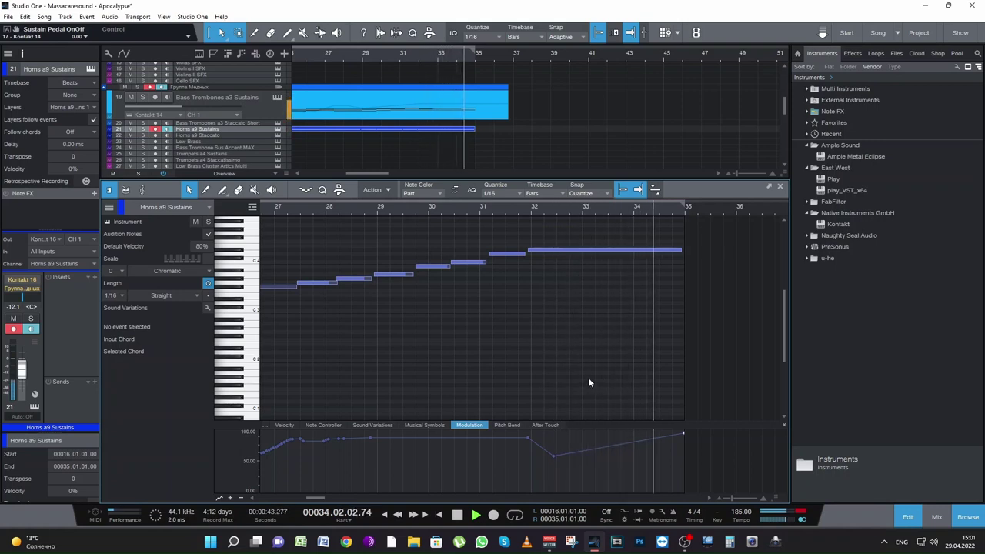
key(space)
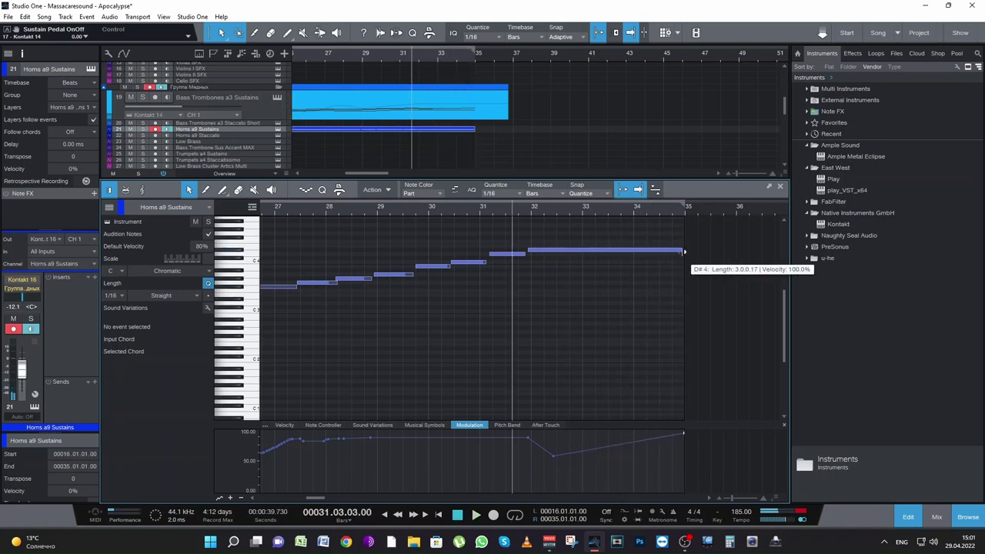
Extend the last D#4 note to 35.01.01, copy it to F4 starting at 33.01.01 and play the passage
drag(684, 250, 680, 251)
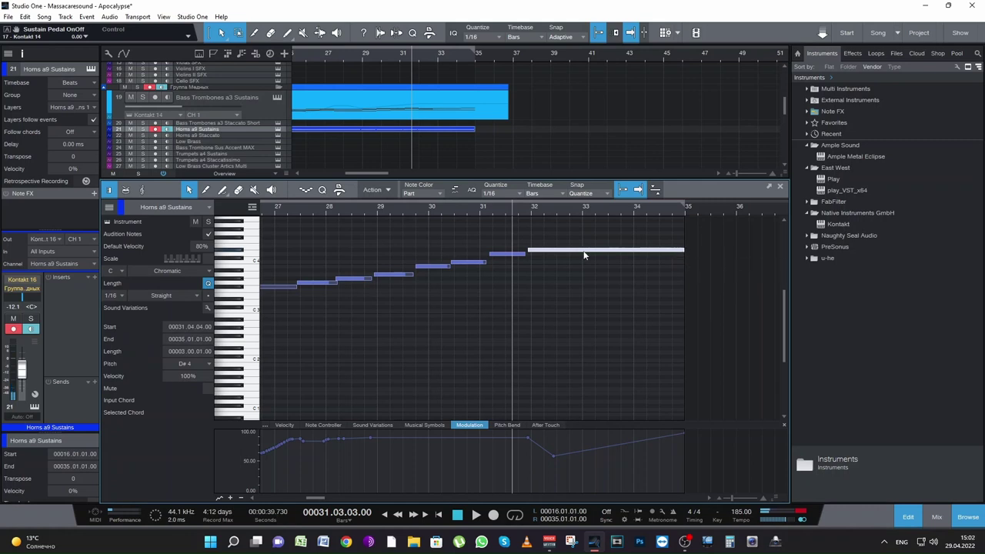
drag(584, 256, 637, 245)
key(space)
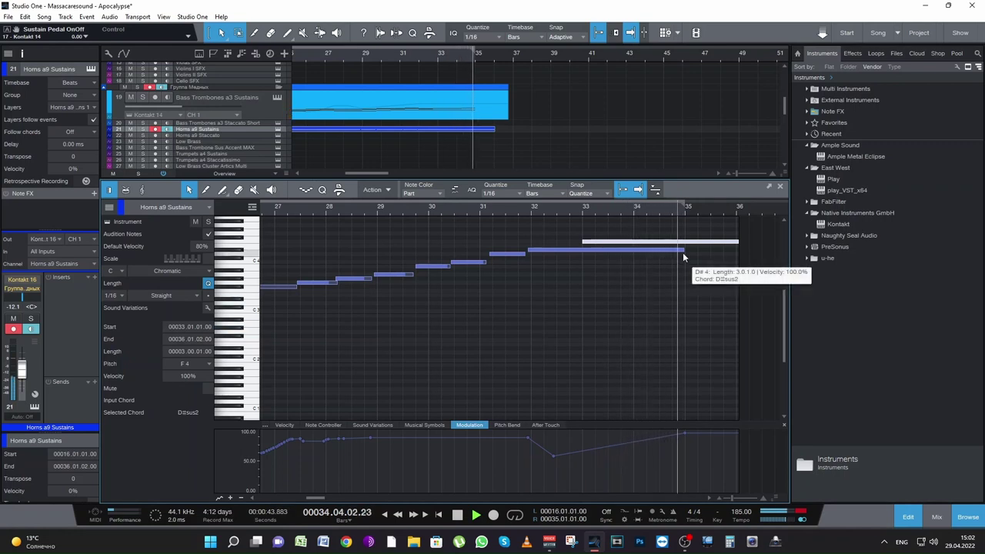
Trim the F4 note's start to 34.01.01, end the D#4 note at 34.01.01 and play the transition
drag(682, 253, 586, 263)
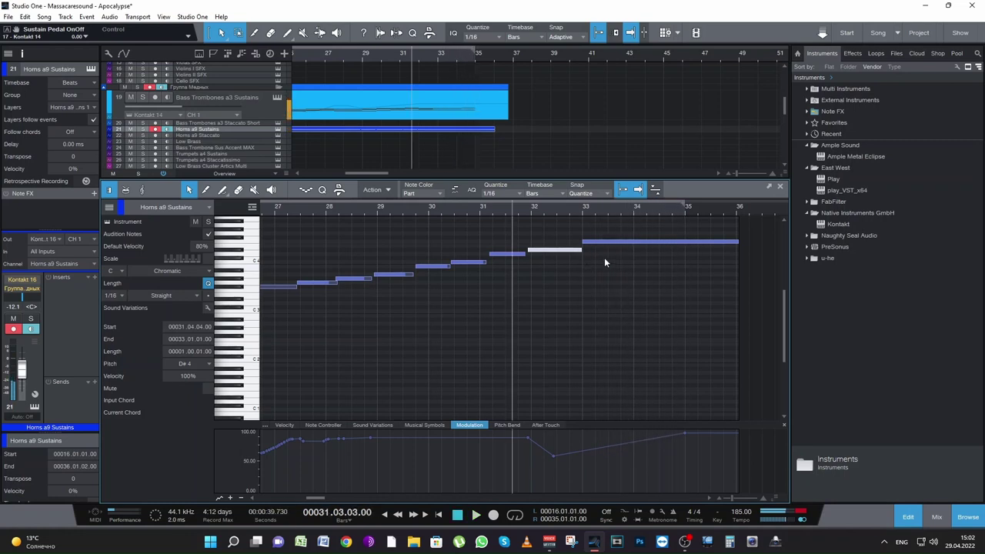
drag(583, 251, 635, 246)
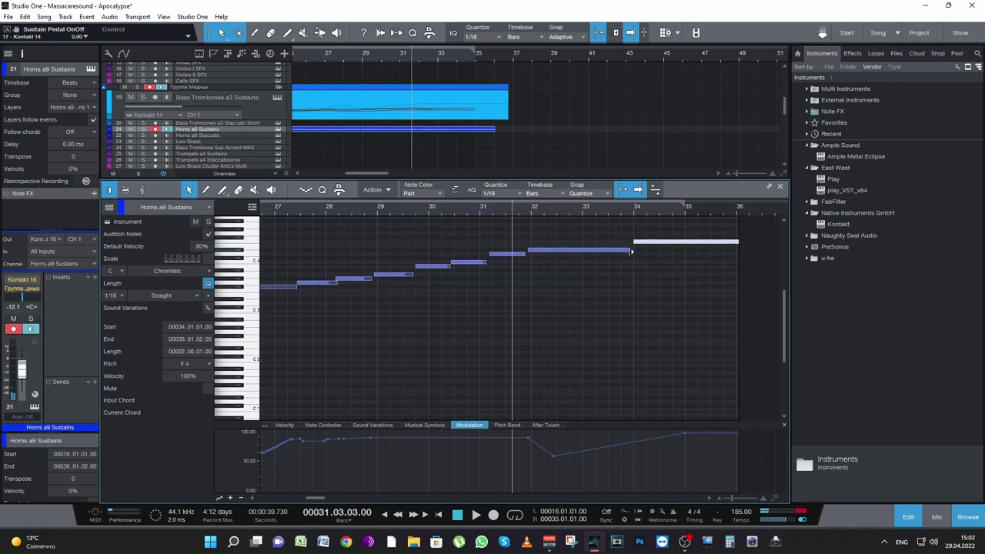
click(631, 251)
key(space)
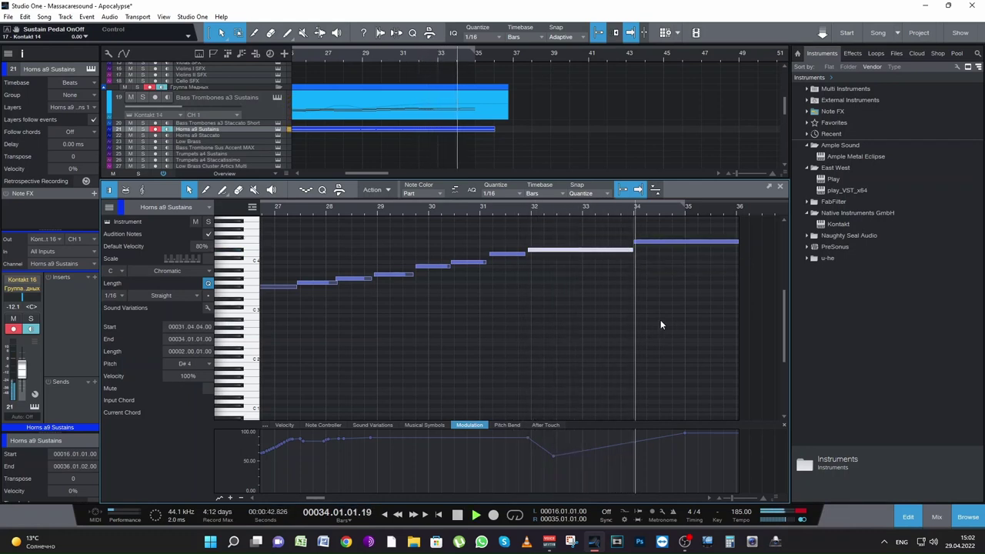
Open the Bass Trombones a3 Sustains part and play it from 31.03.03 to compare its ending with the horns
key(space)
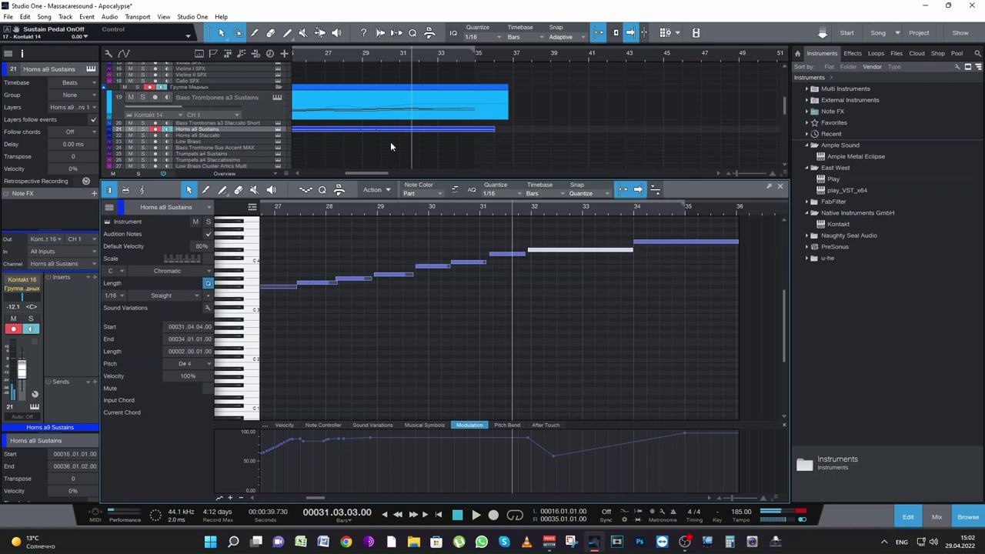
click(429, 115)
scroll(621, 339, down, 1)
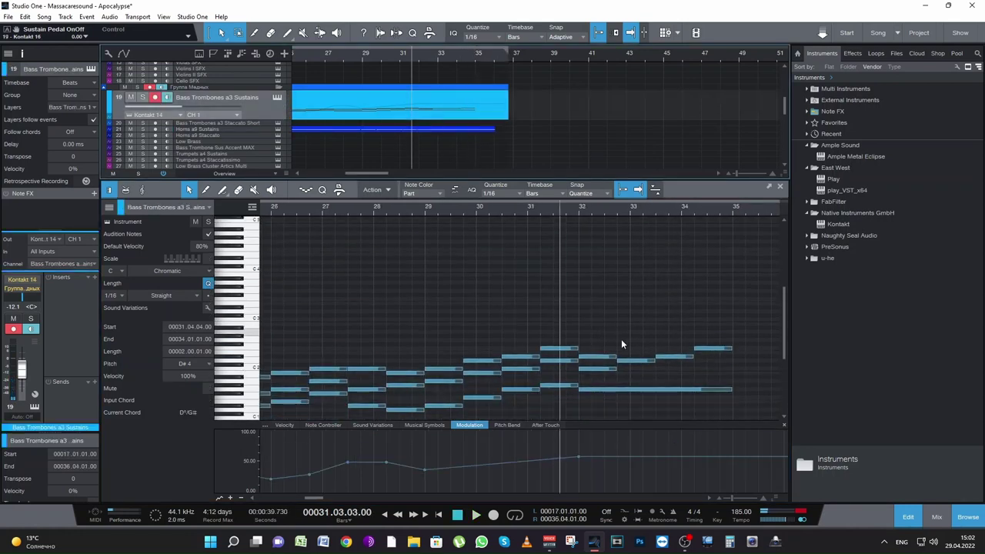
key(space)
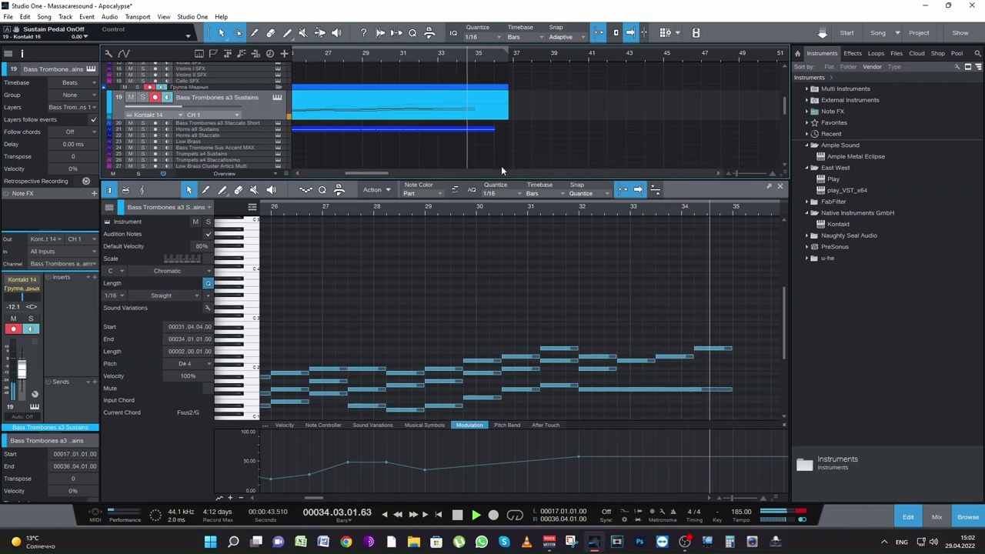
key(space)
Extend the horns' D#4 note to 34.04.04, moving the start of the F4 note with it, and play the passage
click(470, 130)
drag(637, 243, 675, 257)
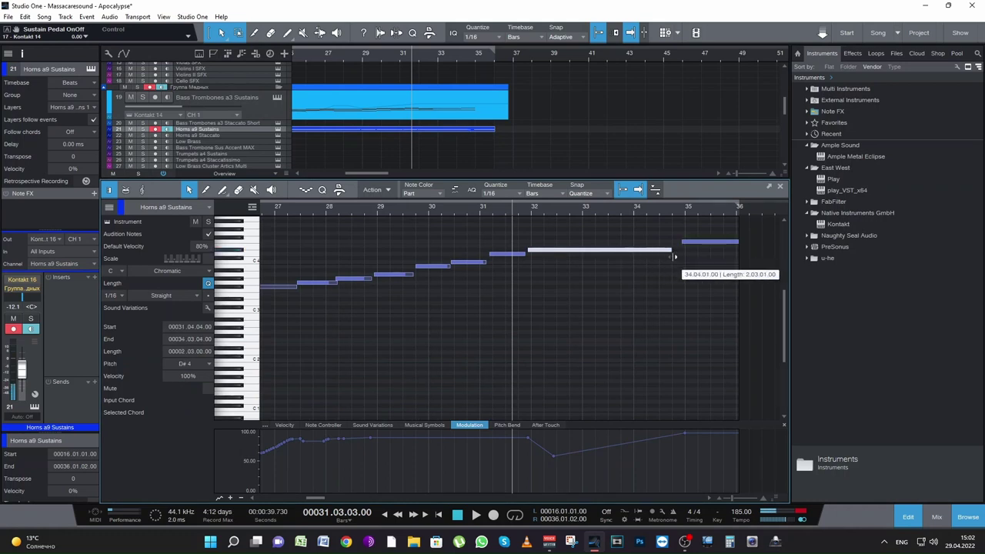
key(space)
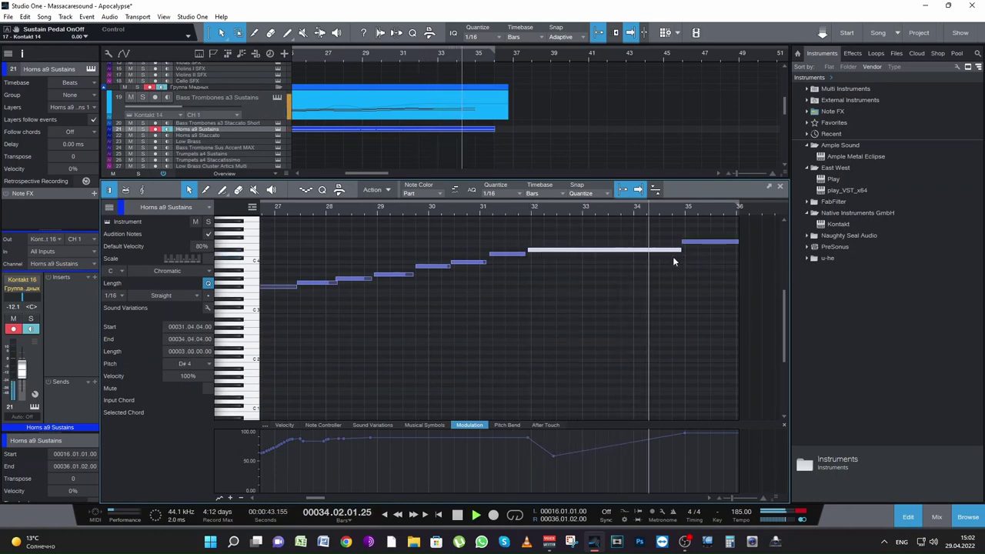
key(space)
Shorten the horns' D#4 note to about 34.02, set the F4 note from 33.04.04 to 35.01.02, and play the passage
mouse_move(672, 254)
mouse_down()
mouse_move(650, 254)
mouse_move(656, 245)
mouse_up()
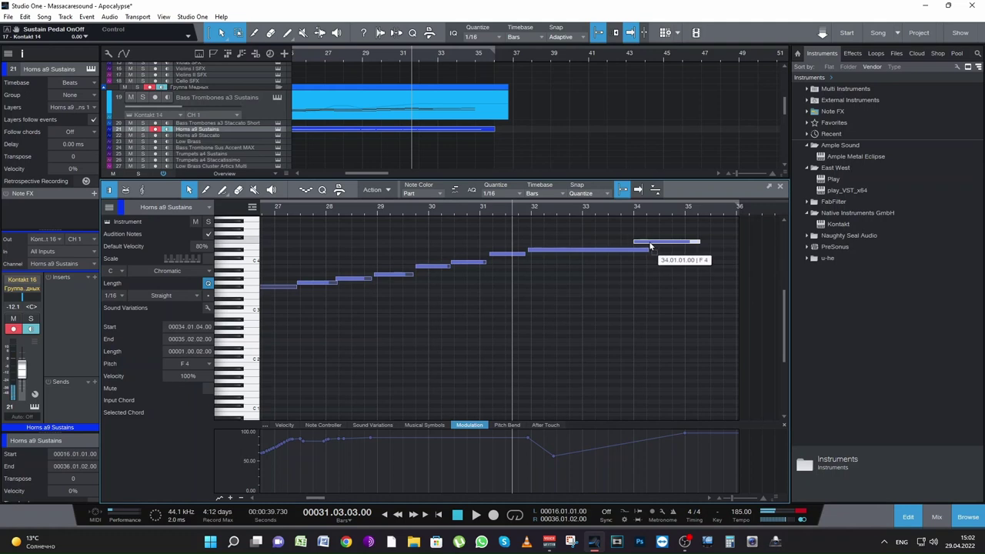
key(space)
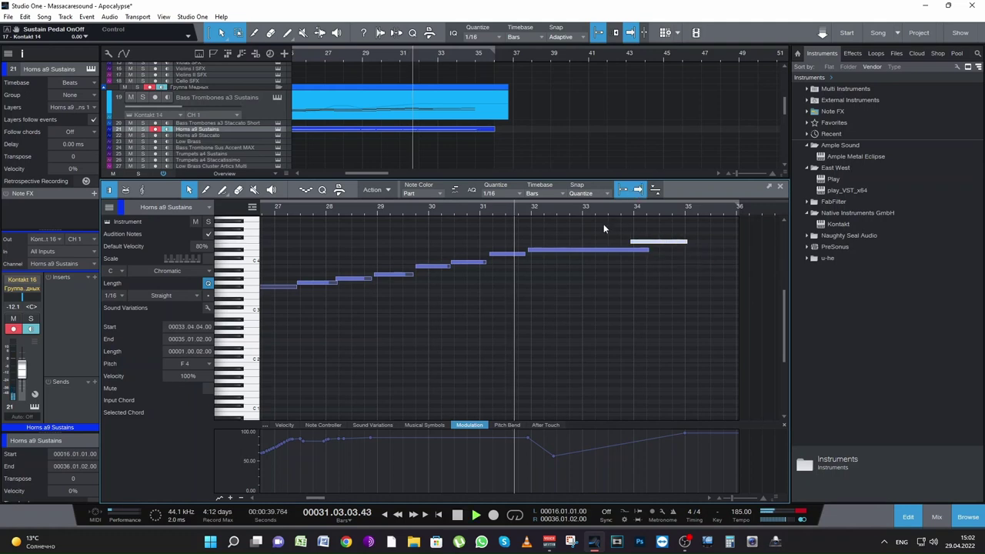
right_click(655, 282)
click(625, 284)
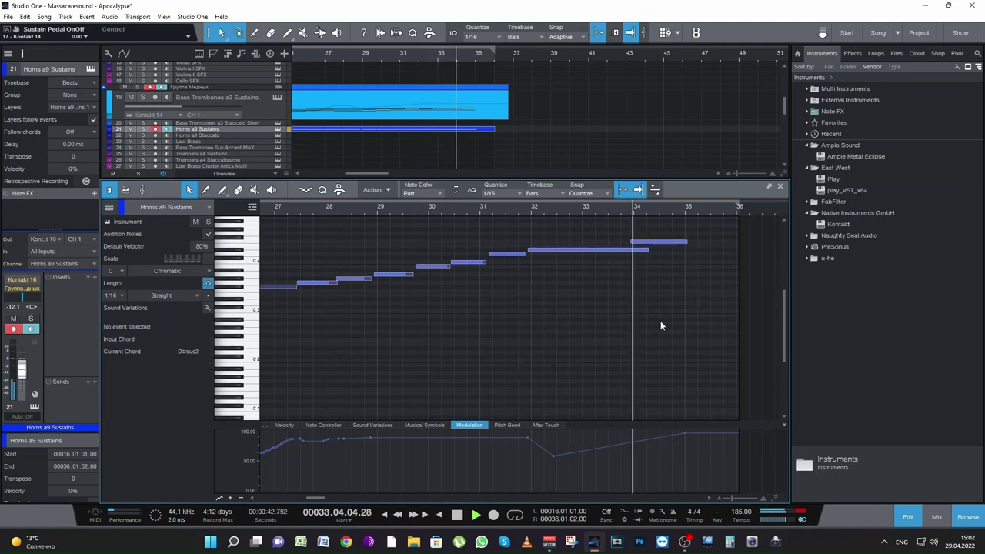
key(space)
Trim the start of the horns' F4 note to 34.01.04 and save the song
drag(631, 246, 643, 246)
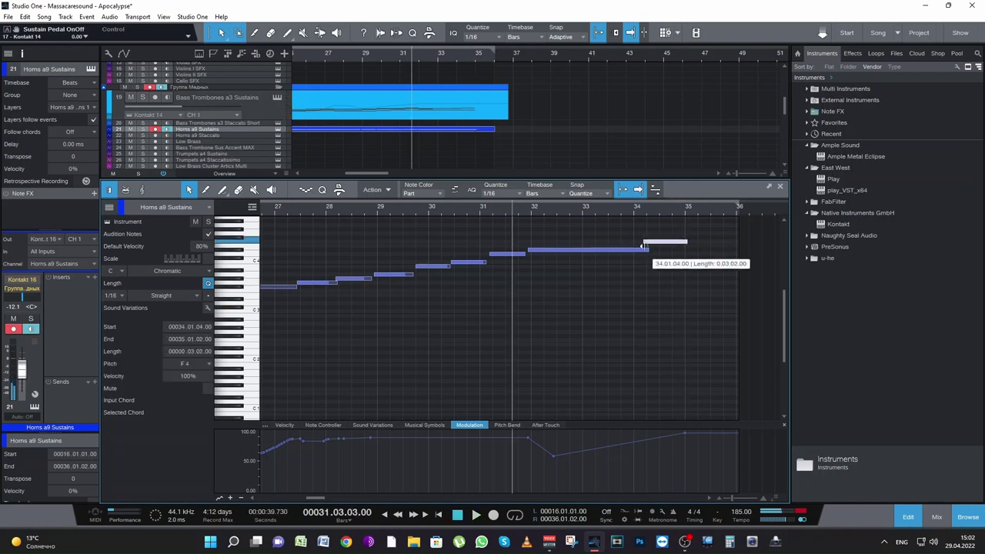
key(ctrl+s)
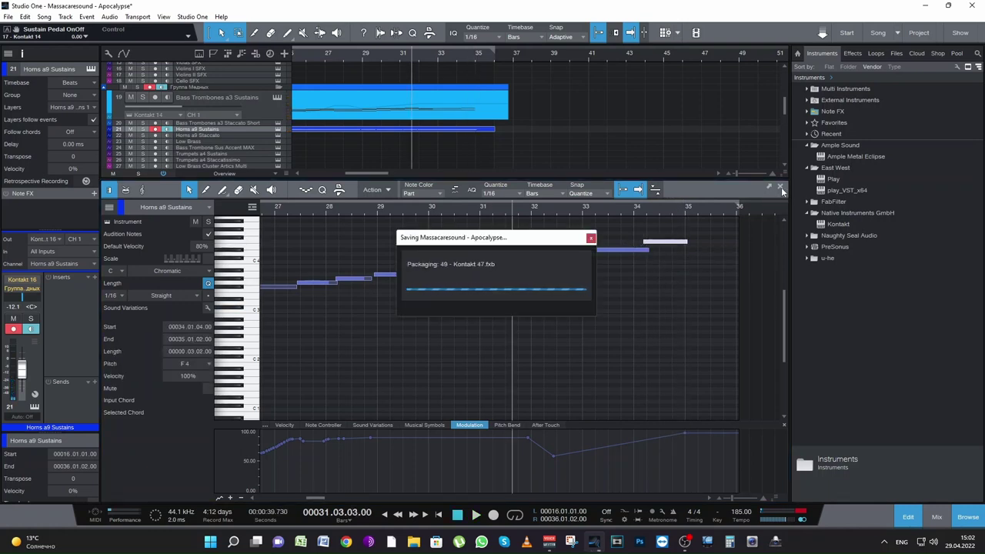
click(780, 187)
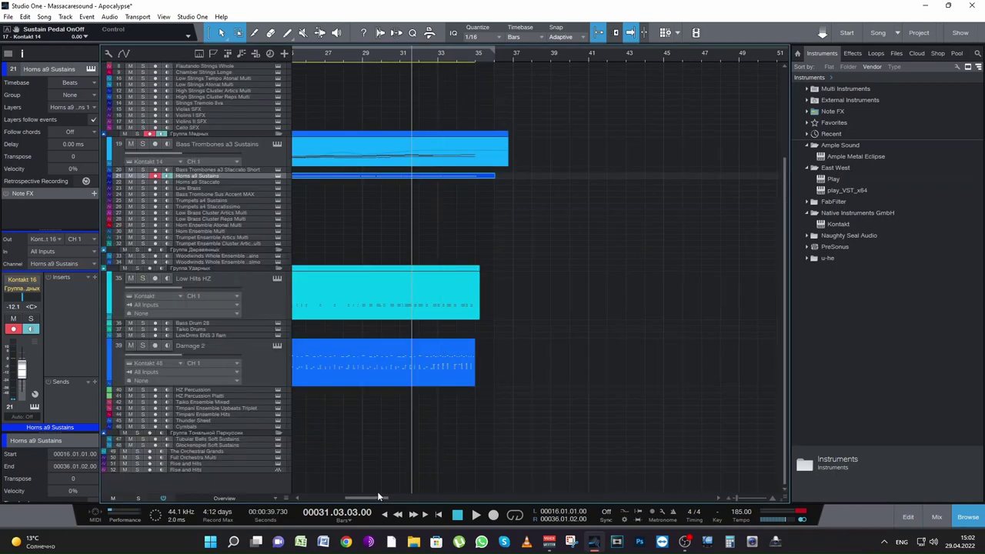
Open the Strings Low/Mid/High Spiccatissimo part that starts at bar 17 for note editing
drag(377, 496, 352, 511)
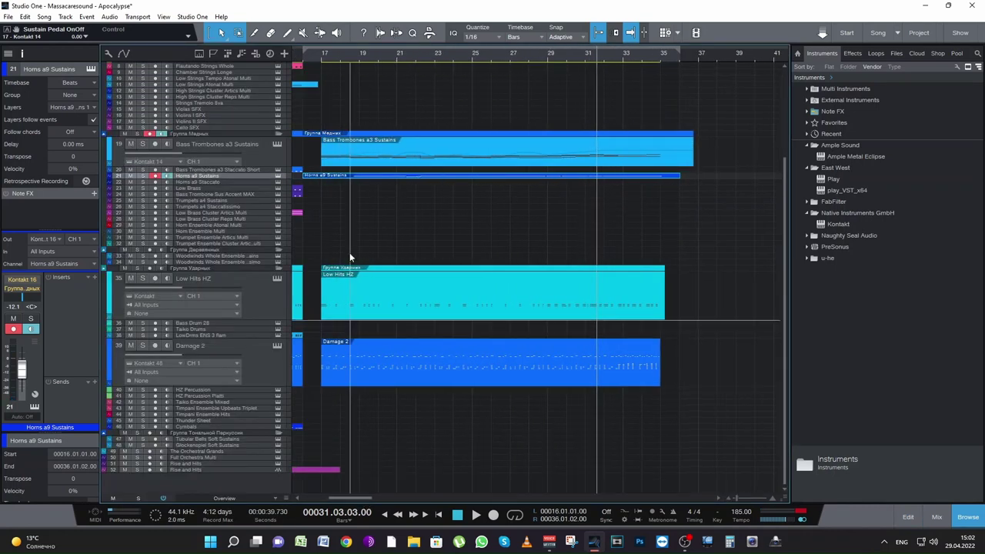
click(203, 187)
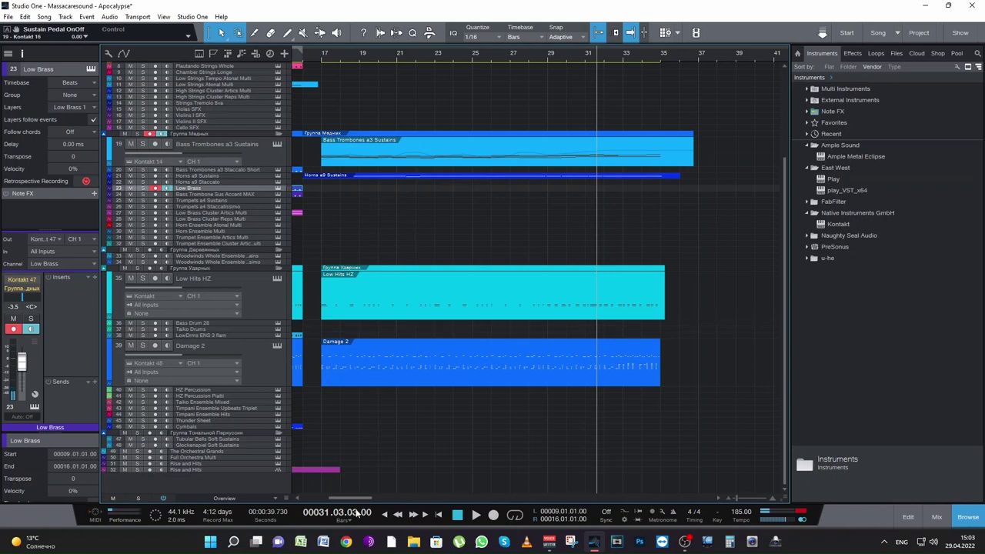
scroll(389, 212, left, 3)
scroll(389, 210, up, 2)
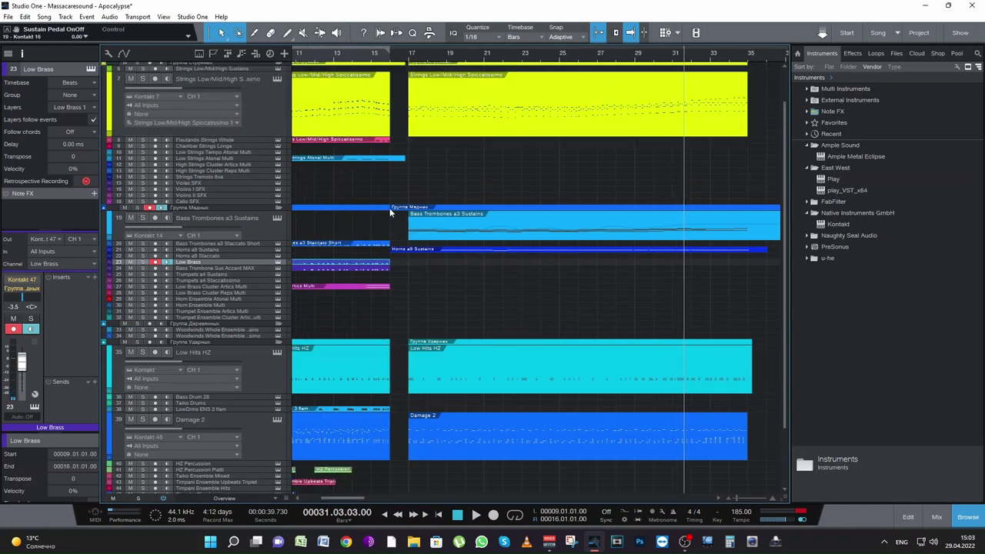
click(405, 116)
double_click(428, 127)
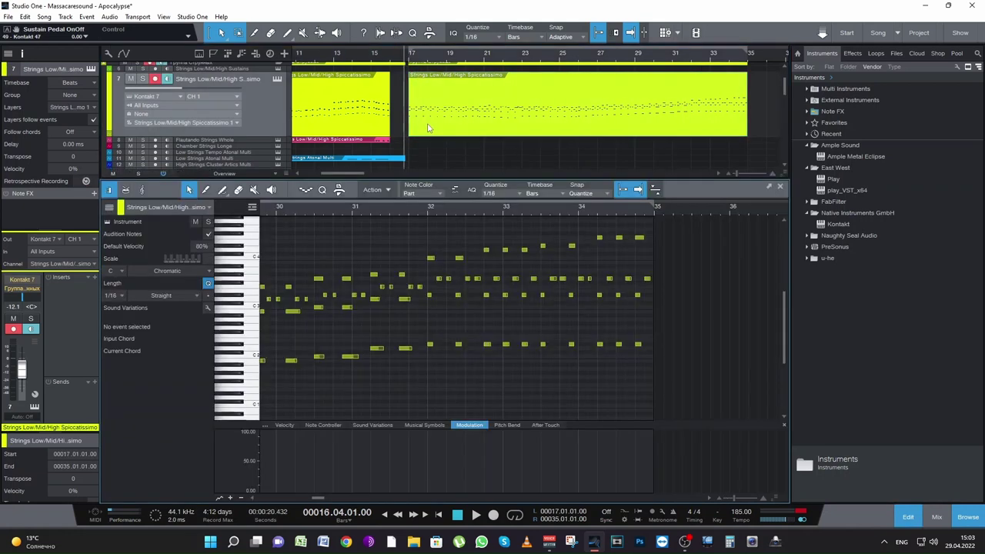
Select and copy the lowest line of spiccatissimo string notes from bar 17 through bar 30
drag(735, 497, 729, 499)
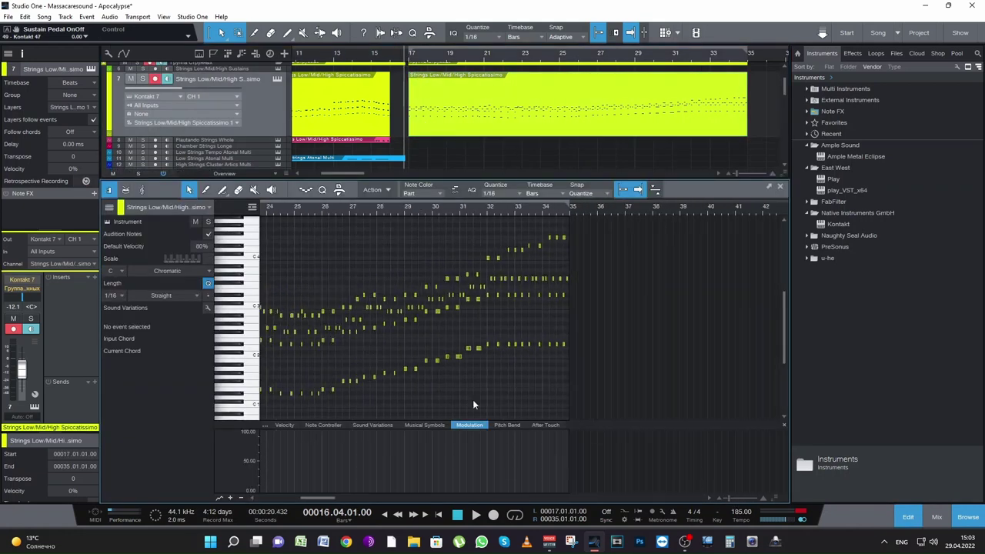
scroll(472, 399, down, 2)
drag(322, 499, 304, 510)
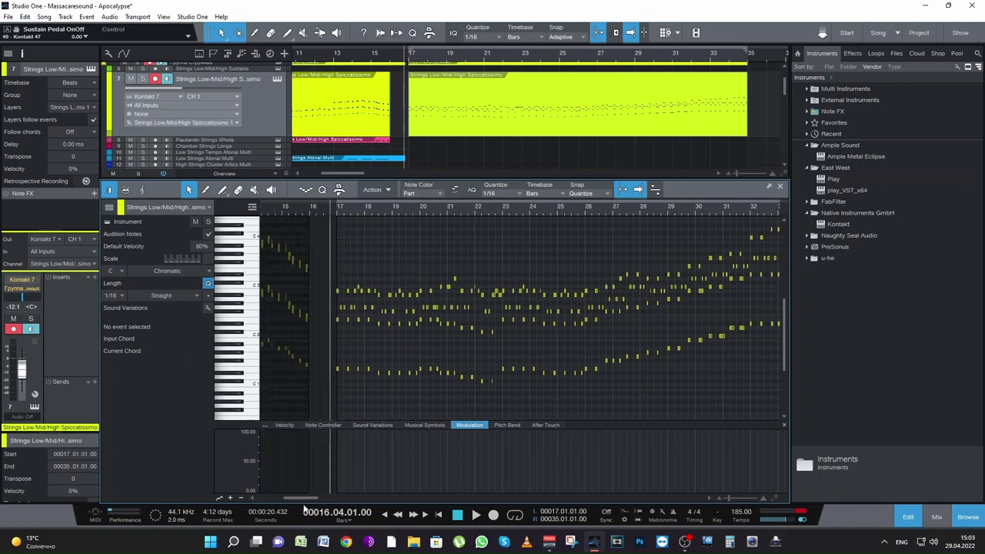
drag(330, 402, 744, 335)
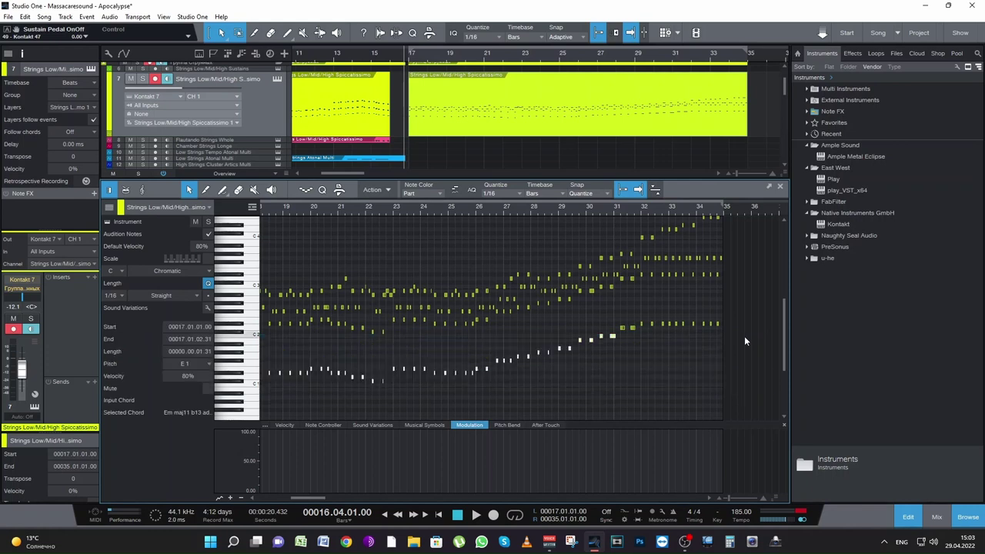
scroll(395, 112, down, 2)
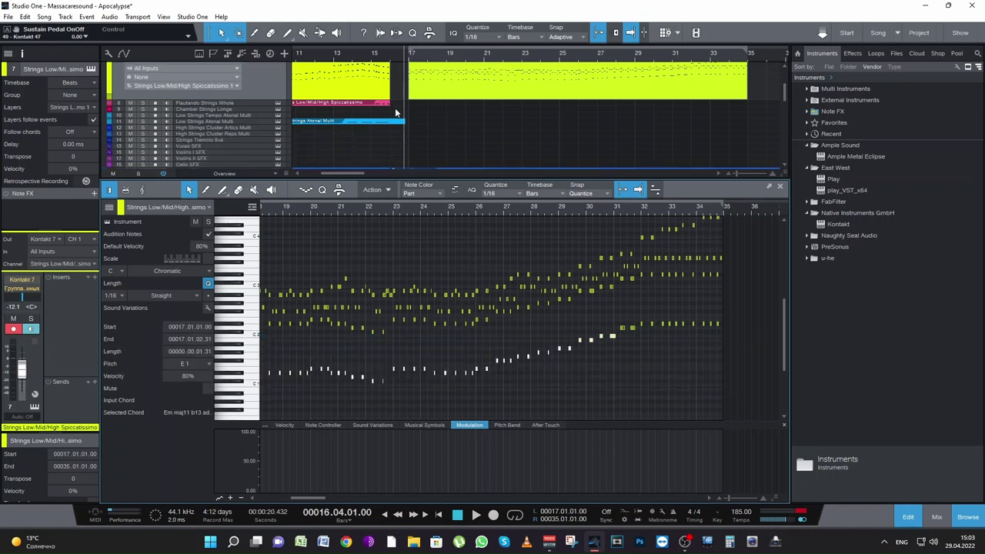
Paste the copied string notes into the Low Brass track at bar 17 and enlarge that track's height
click(409, 59)
scroll(426, 107, down, 5)
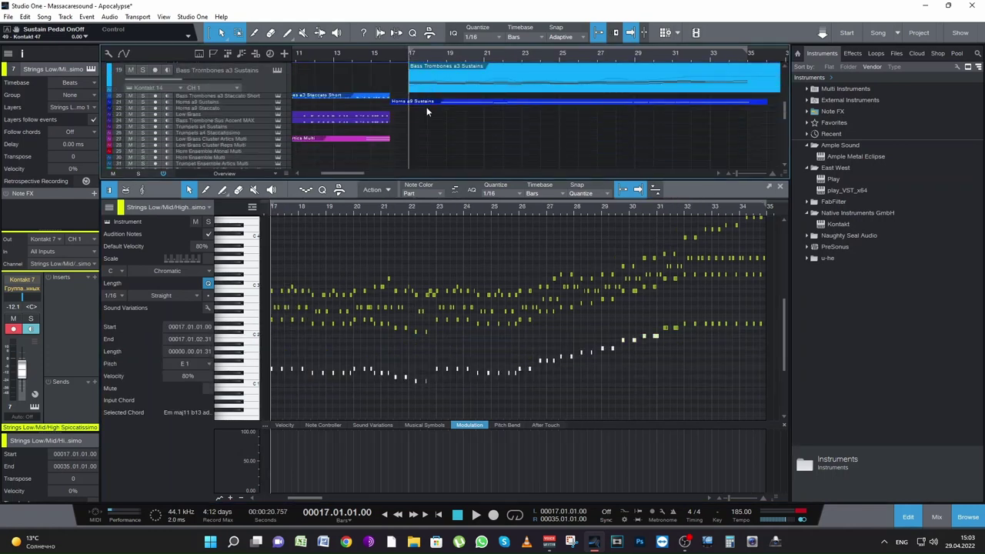
click(206, 114)
drag(244, 116, 246, 149)
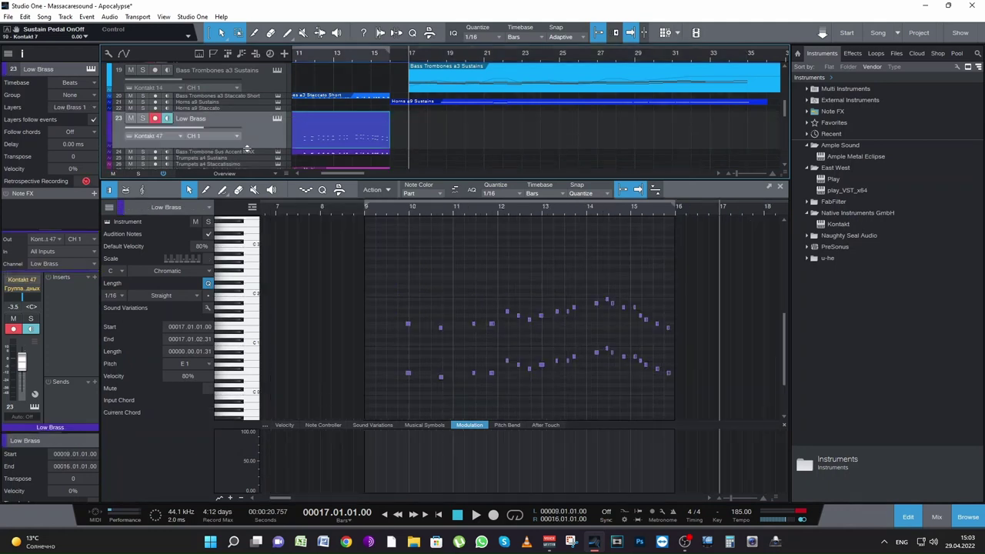
key(ctrl+v)
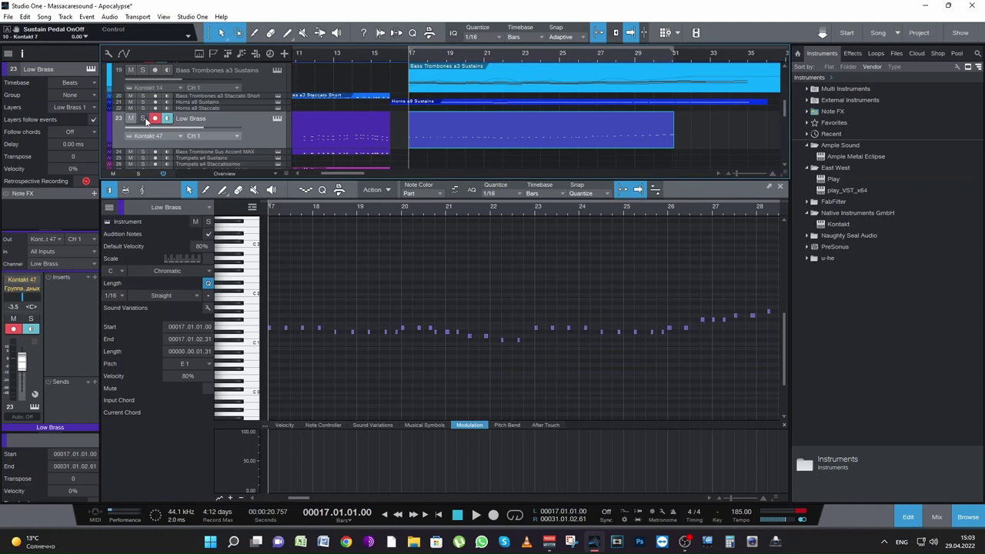
Solo the Low Brass track and transpose all its pasted notes down one octave, starting on E0
key(space)
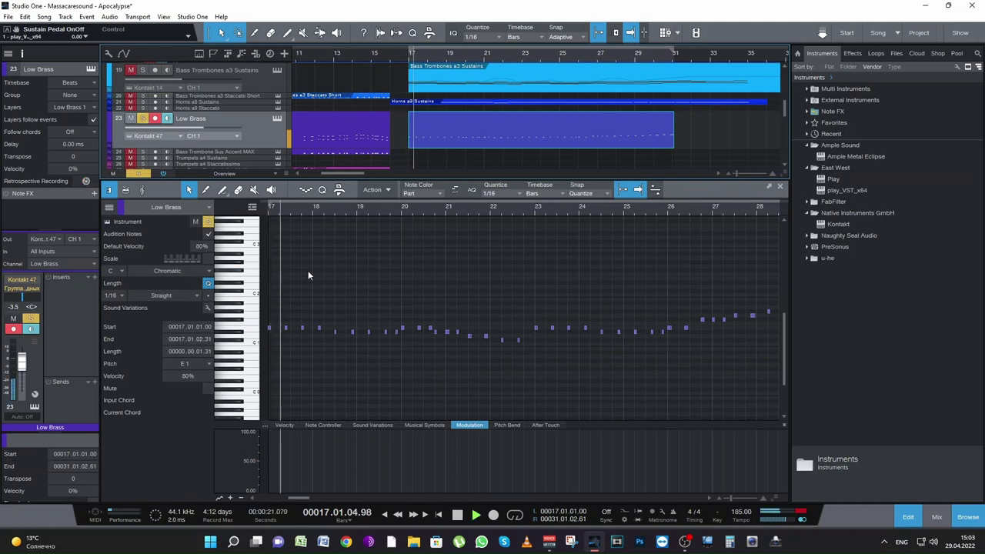
click(729, 496)
drag(277, 346, 773, 291)
key(space)
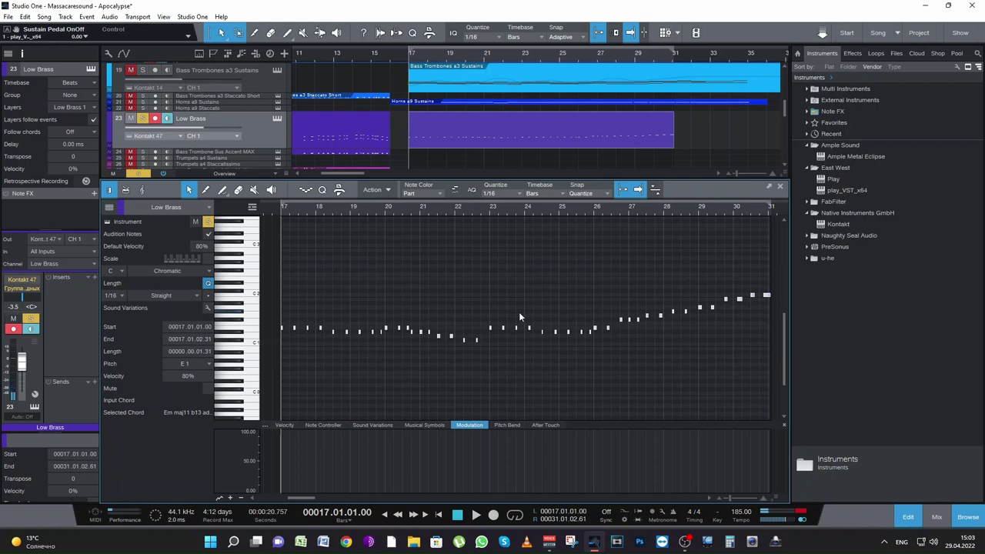
key(shift+Down)
key(space)
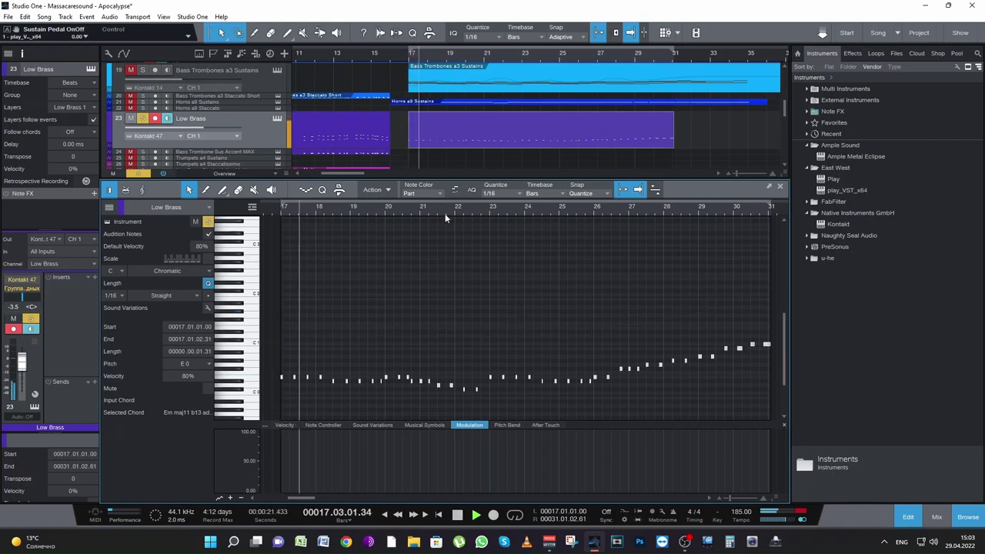
key(space)
Solo the Strings Low/Mid/High Spiccatissimo track too and play it together with Low Brass from bar 17
scroll(197, 140, up, 5)
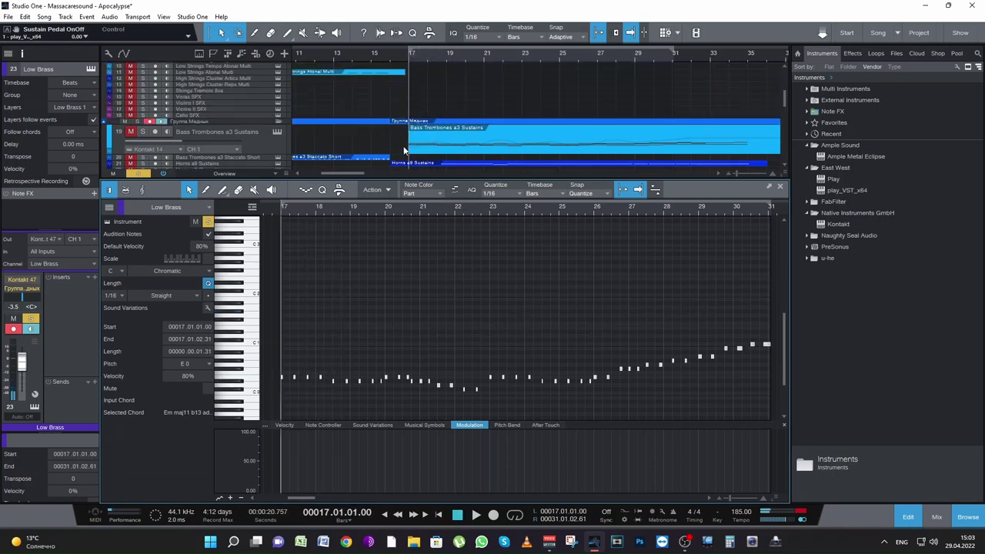
scroll(231, 102, up, 3)
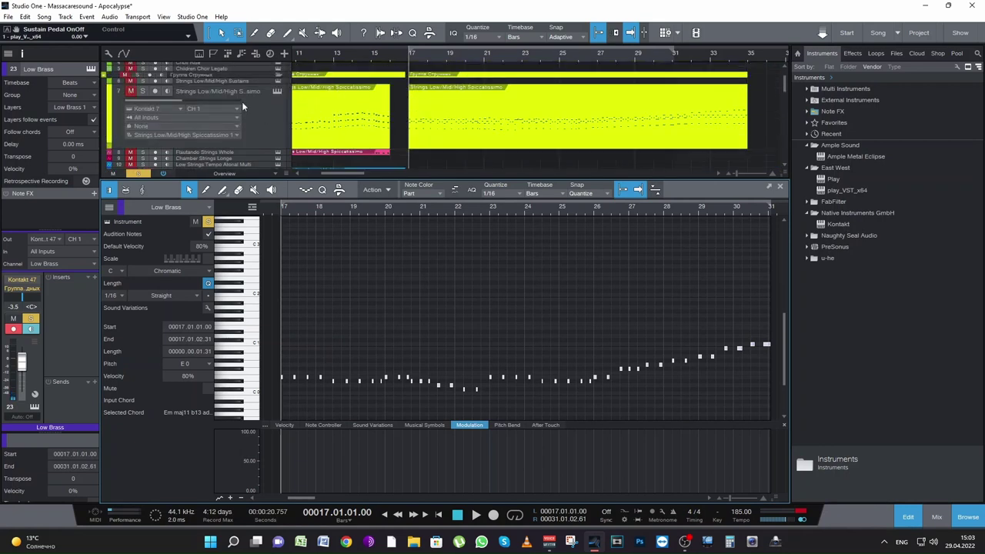
click(142, 92)
key(space)
key(space)
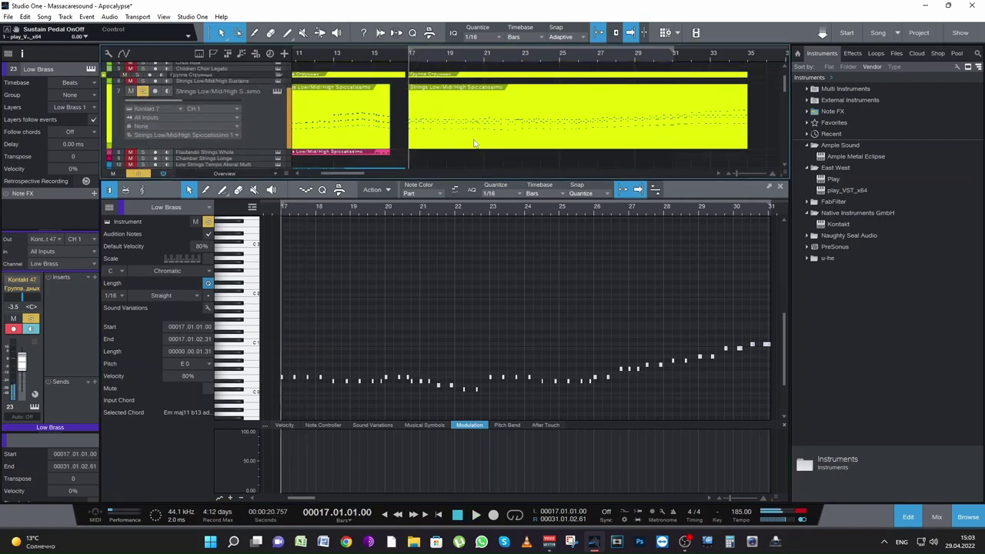
Shift all Low Brass notes slightly earlier so the first starts at 16.04.04, and play the part with the strings
drag(728, 497, 736, 485)
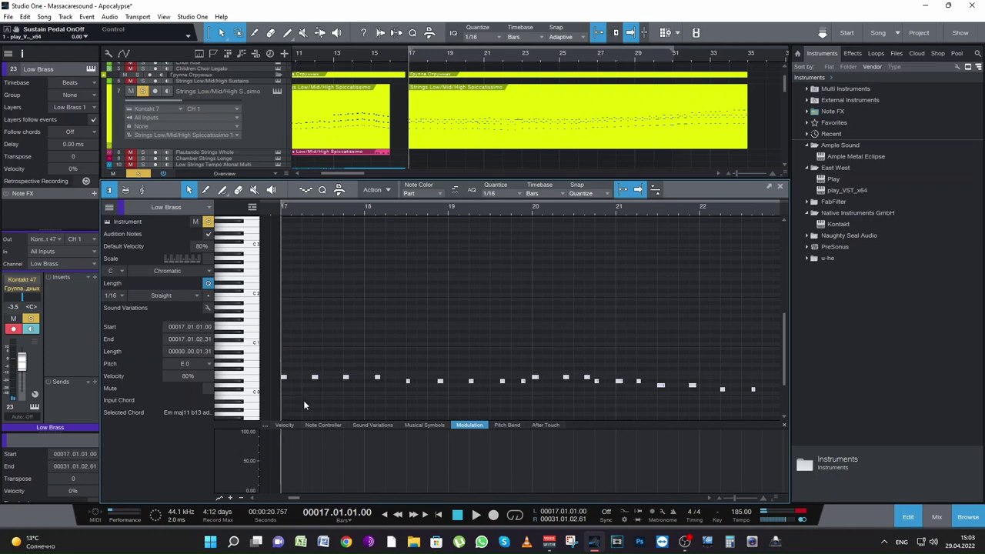
drag(283, 380, 278, 379)
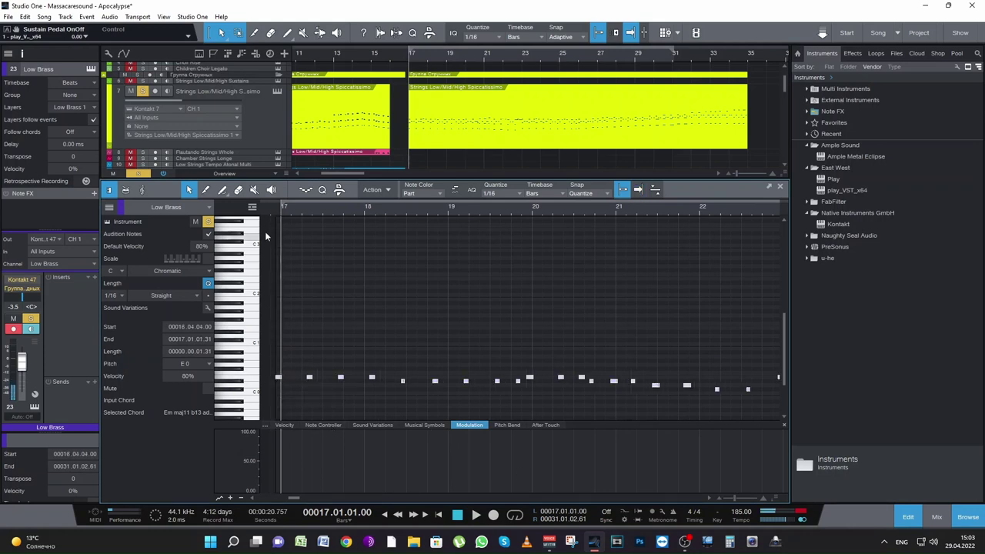
key(space)
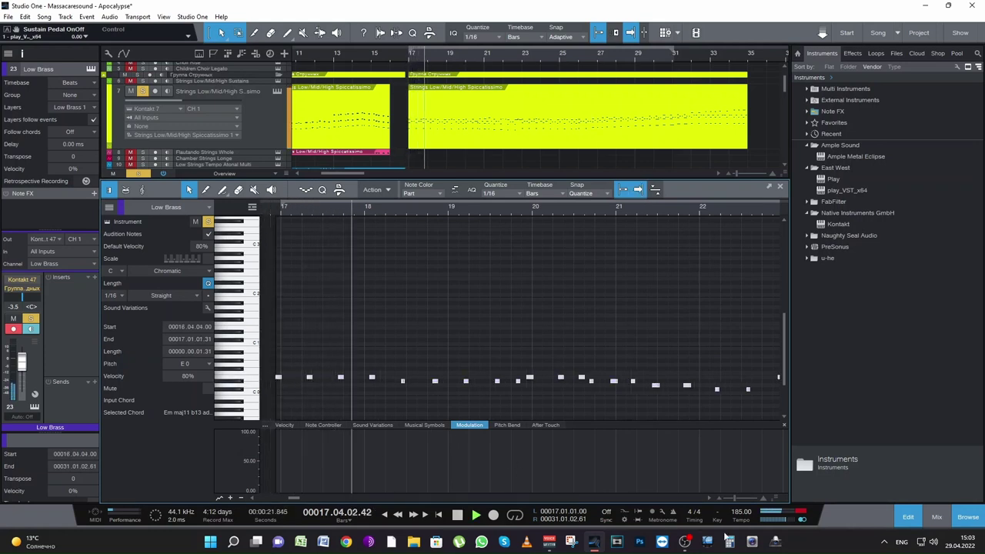
click(738, 497)
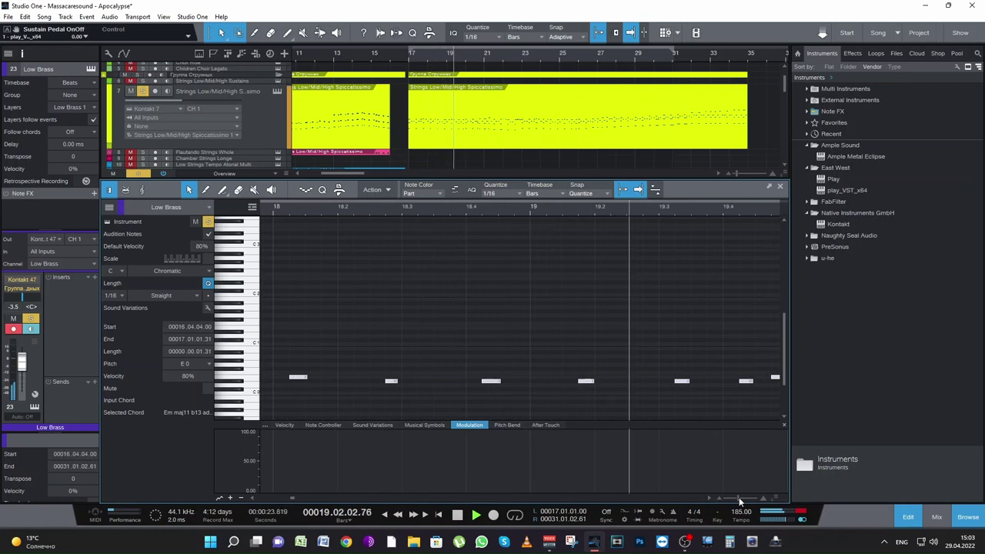
drag(739, 497, 734, 498)
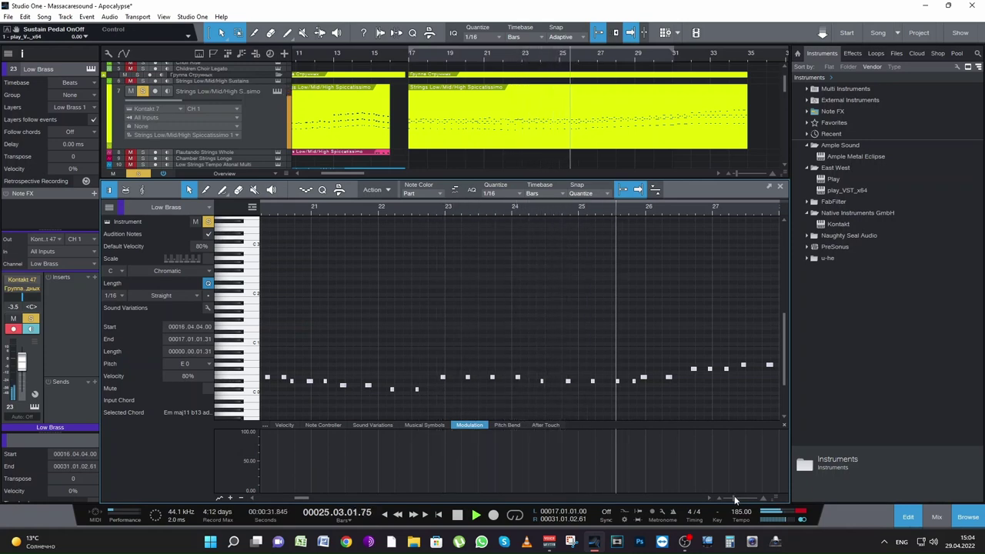
drag(734, 497, 731, 497)
drag(298, 498, 308, 498)
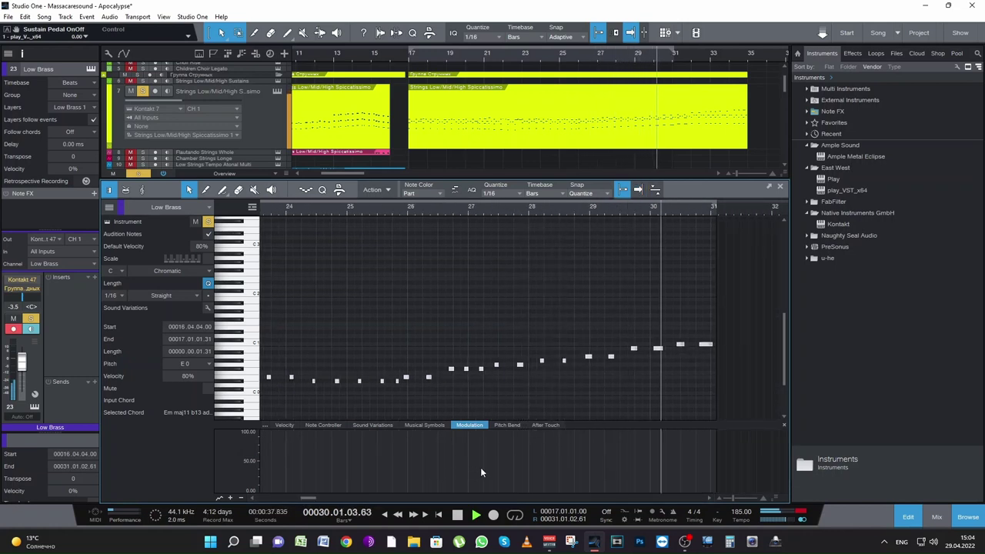
key(space)
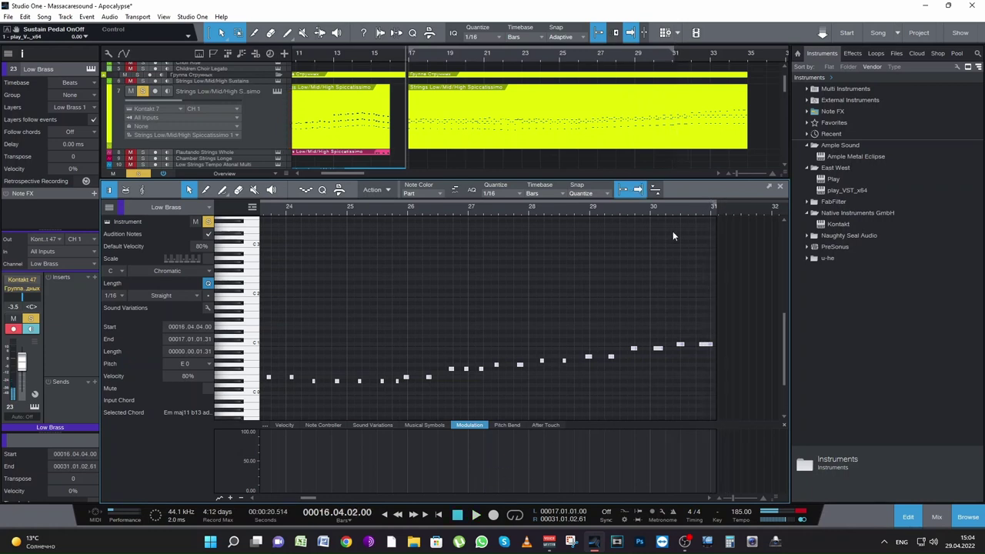
Play from bar 30.3 and lower the velocity of the Low Brass C1 note at 30.02.04 to 60%
click(676, 207)
key(space)
key(space)
click(681, 346)
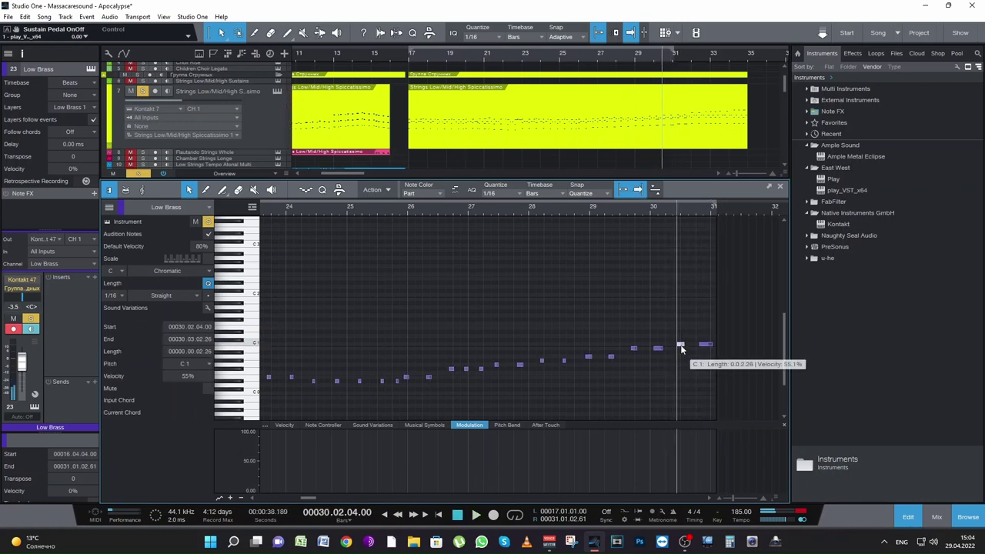
click(284, 425)
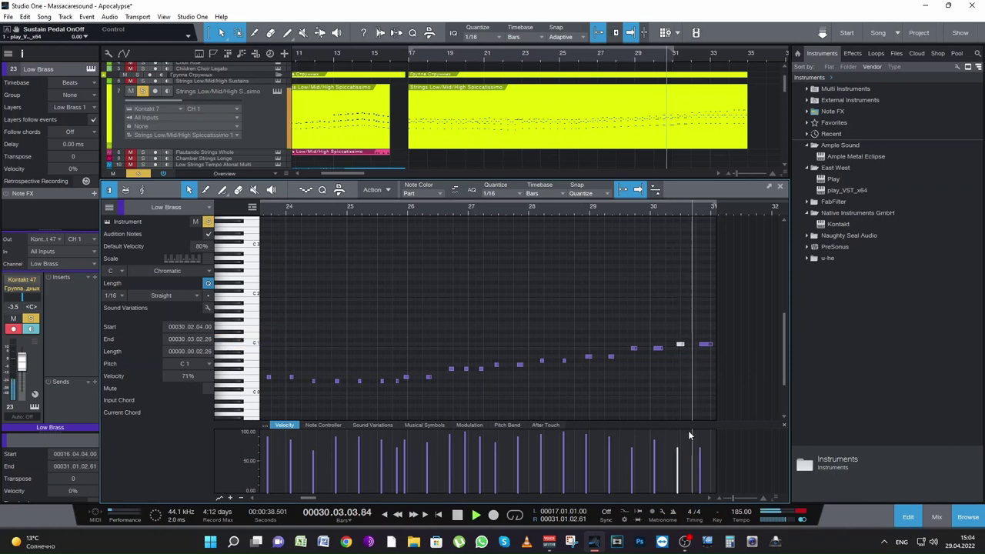
drag(688, 432, 679, 466)
key(space)
Turn off all track solos, play the full arrangement from 16.03.01, and close the note editor
click(138, 173)
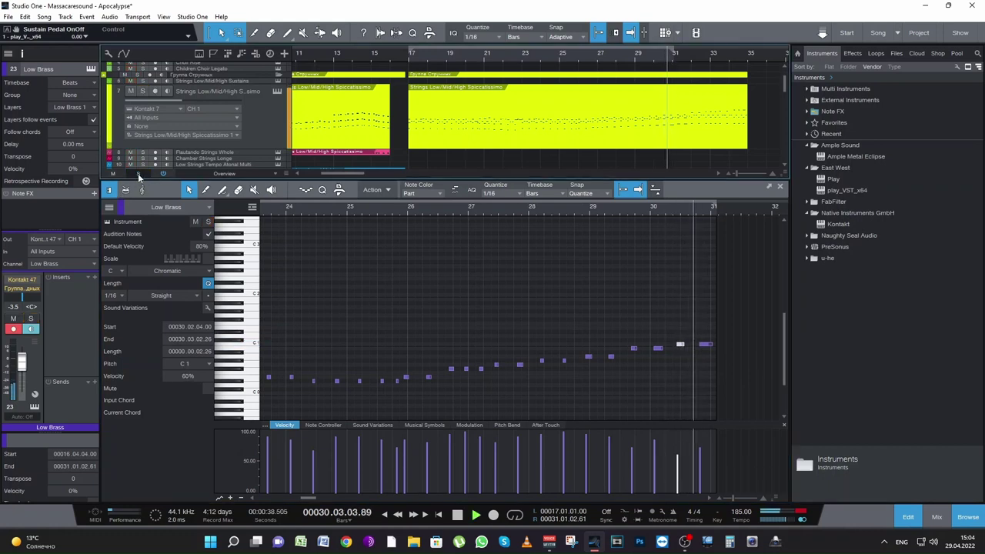
key(space)
key(space)
click(399, 54)
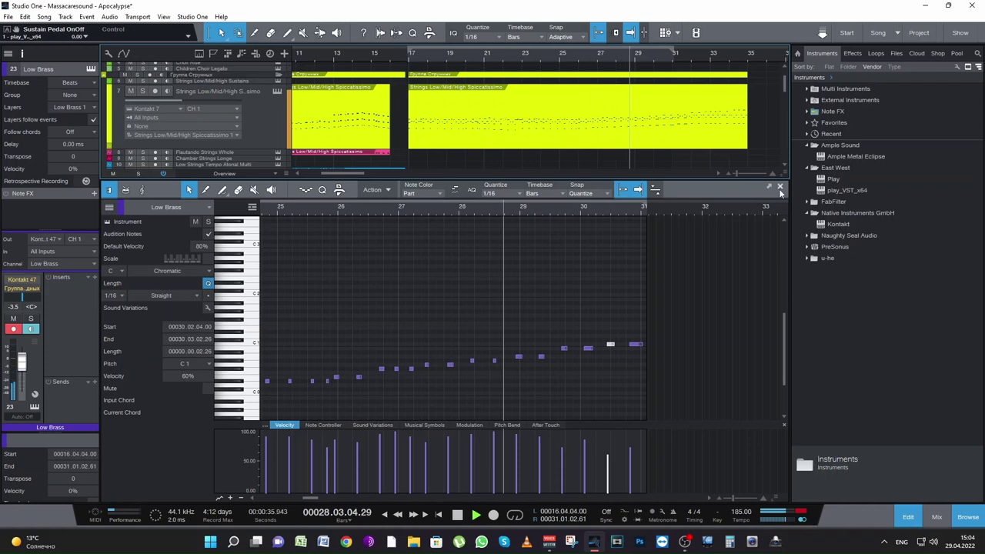
click(779, 186)
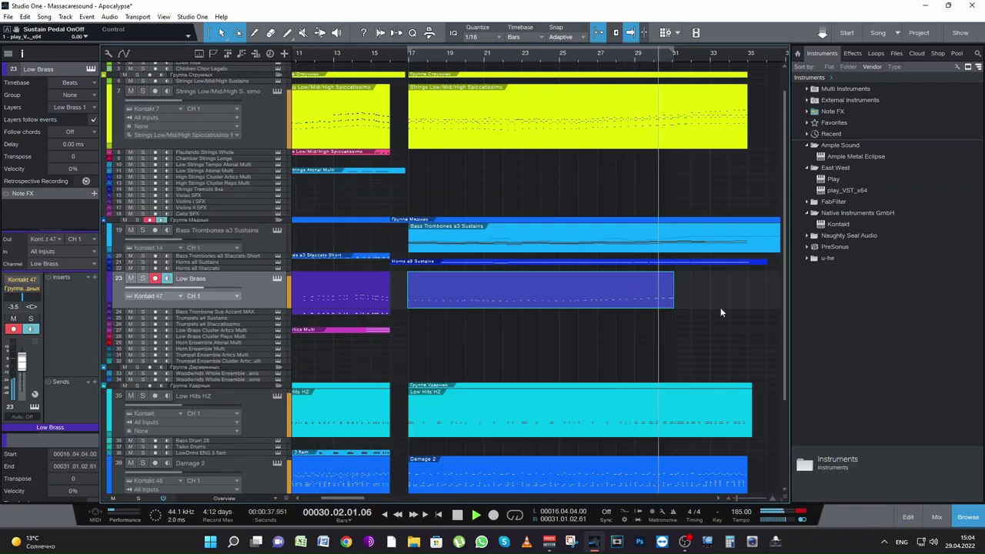
key(space)
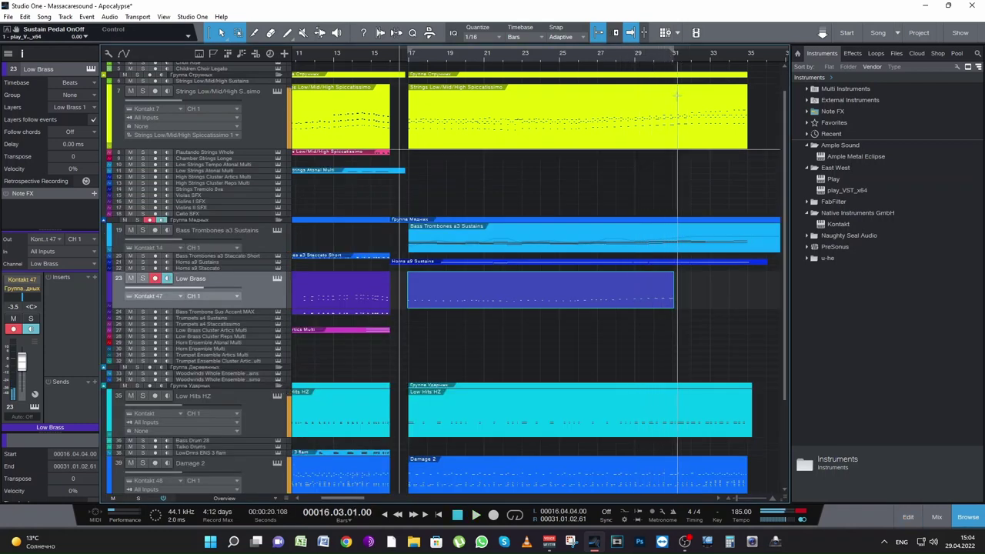
Copy the lowest-line notes of Strings Low/Mid/High Spiccatissimo from 31.02.01 to the end, and place the playhead at 31.02.01
double_click(687, 140)
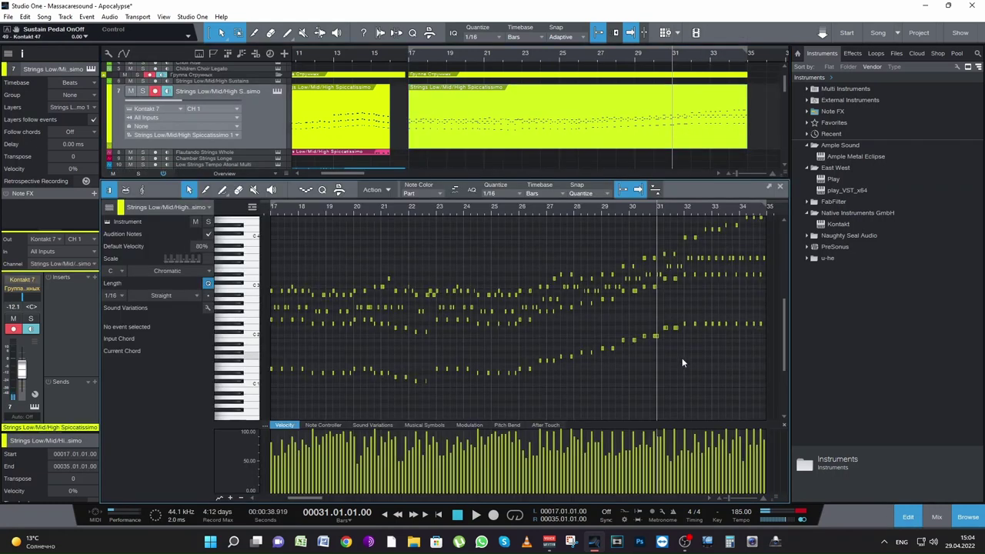
drag(760, 330, 767, 322)
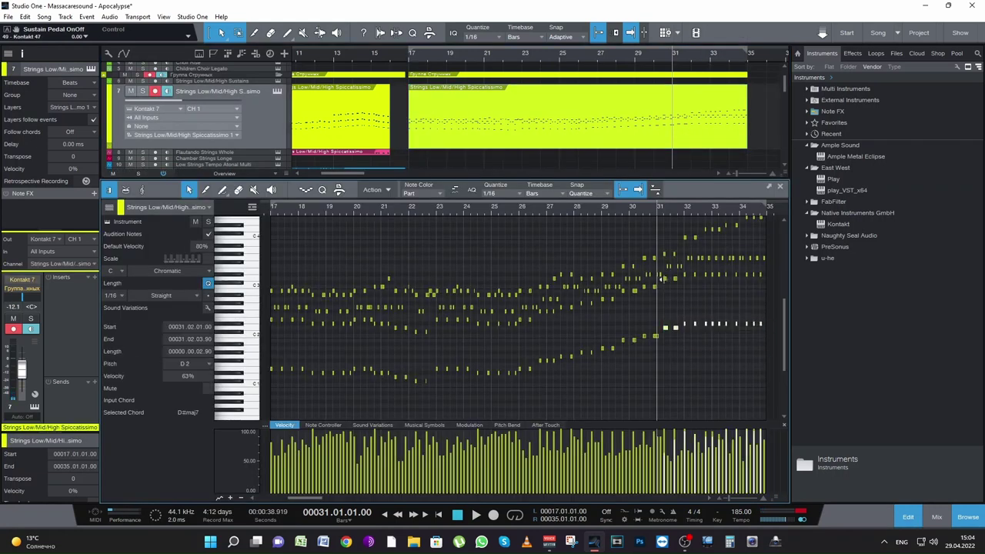
click(663, 210)
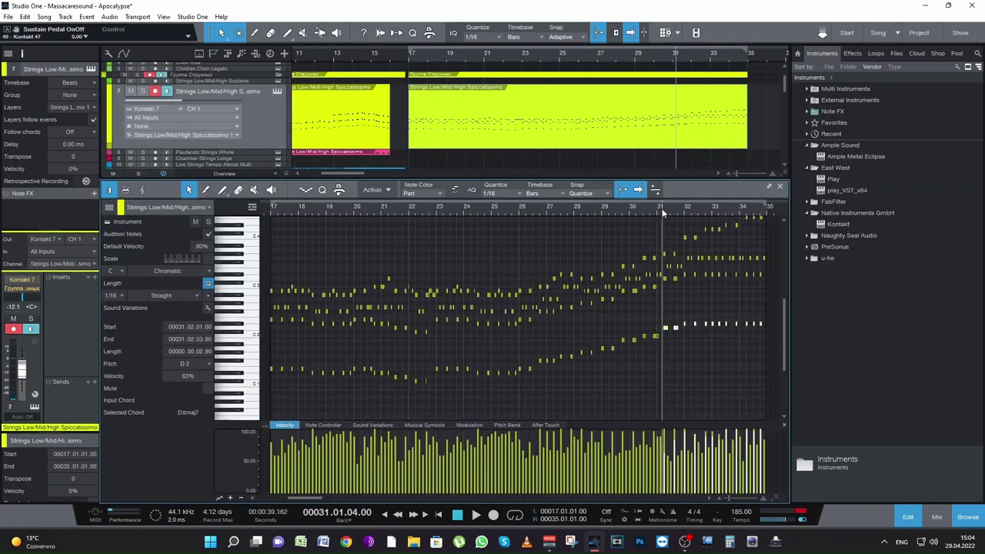
click(664, 210)
Extend the Low Brass event to 35.04.01 and paste the copied string notes into it at 31.02.01
scroll(738, 161, down, 10)
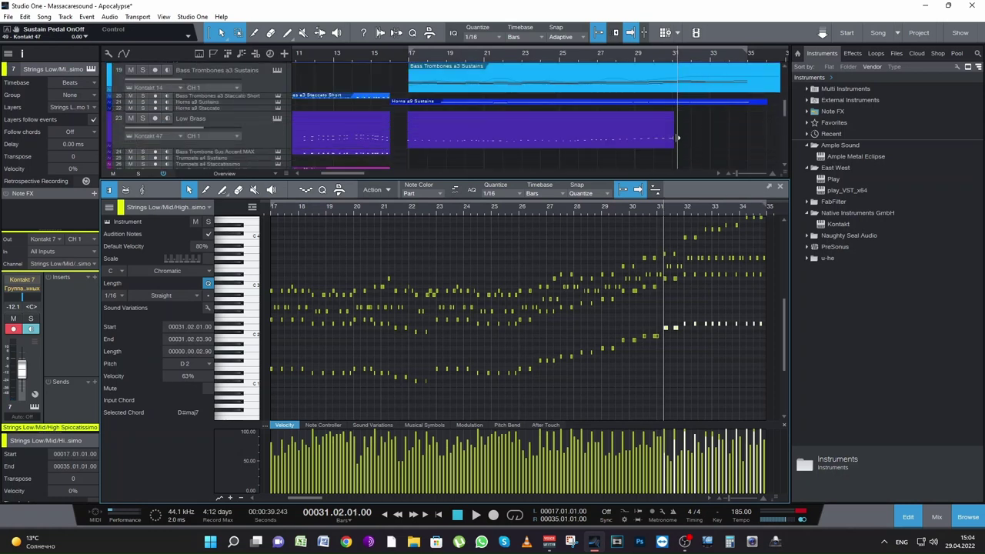
drag(676, 139, 763, 146)
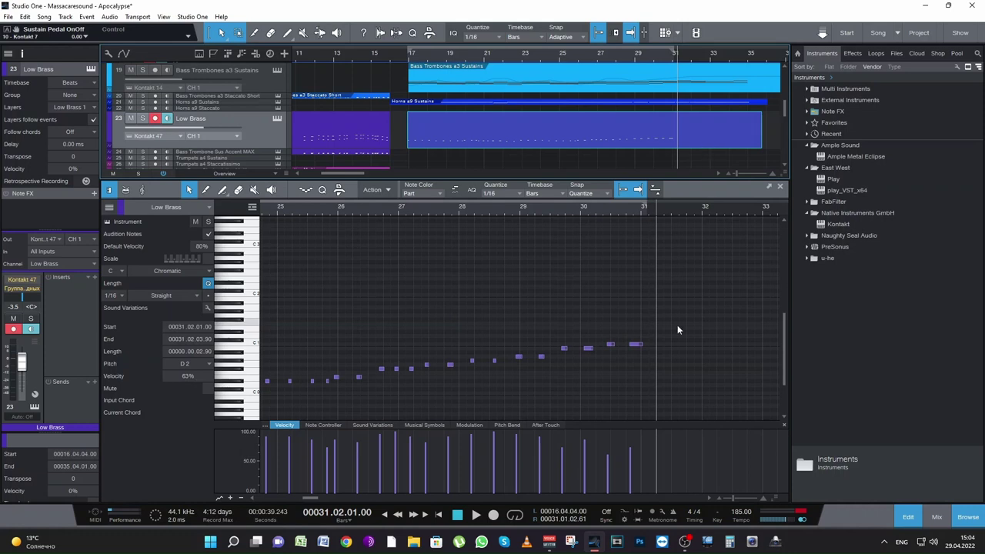
key(ctrl+v)
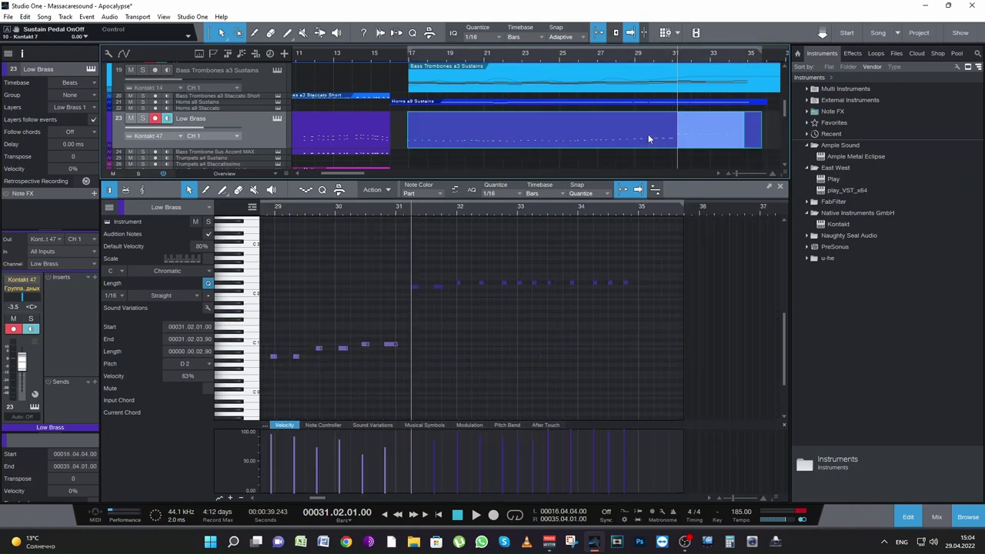
Transpose the pasted Low Brass notes down one octave, starting on D1, and play them from bar 30
drag(375, 306, 649, 262)
key(shift+Down)
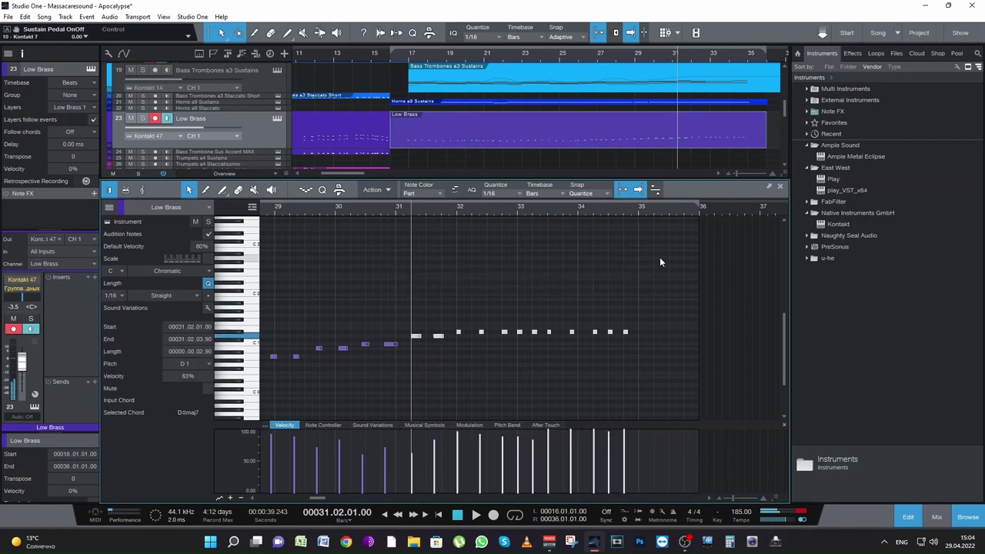
click(338, 212)
key(space)
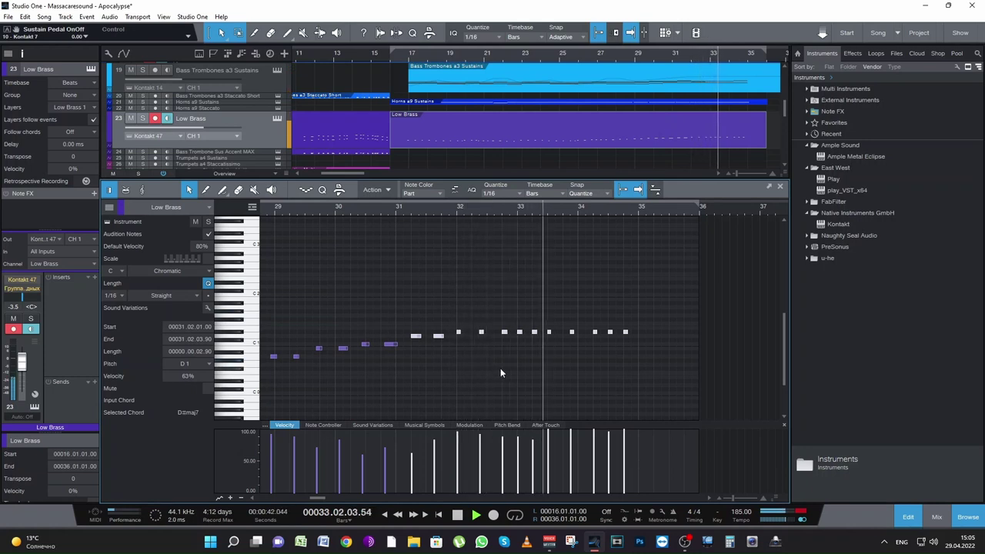
key(space)
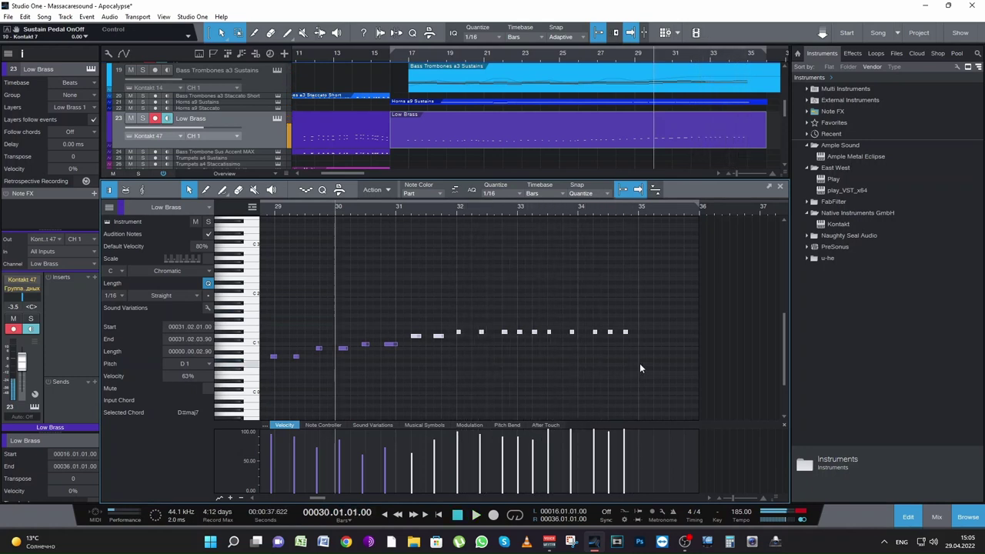
click(679, 358)
click(781, 188)
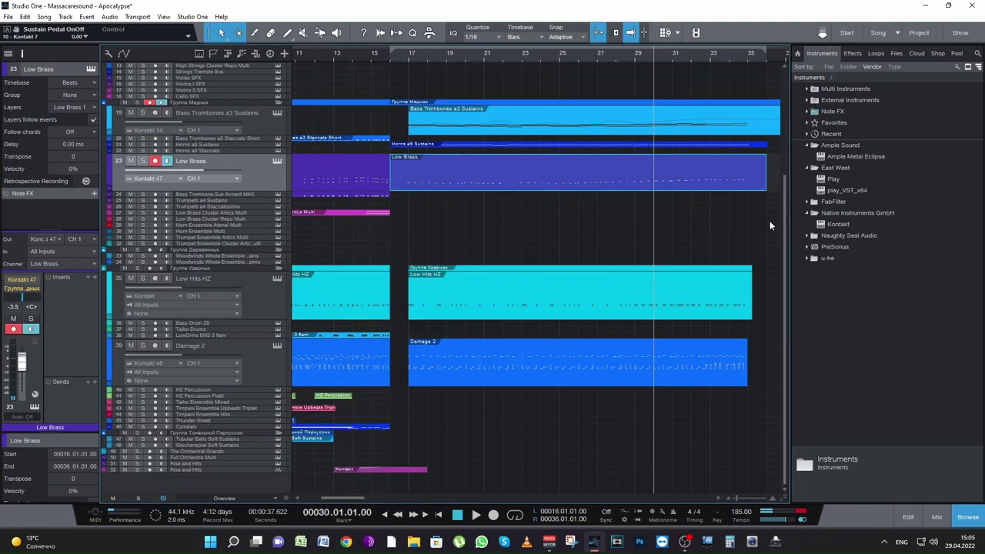
Shift the final Low Brass notes slightly earlier so the first starts at 31.01.04
click(688, 181)
double_click(687, 182)
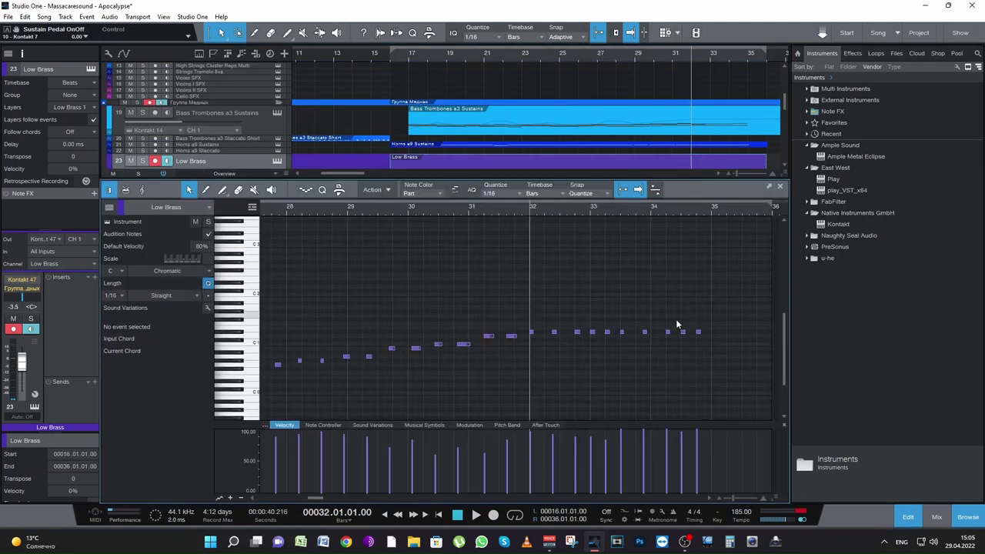
drag(693, 349, 485, 339)
click(391, 209)
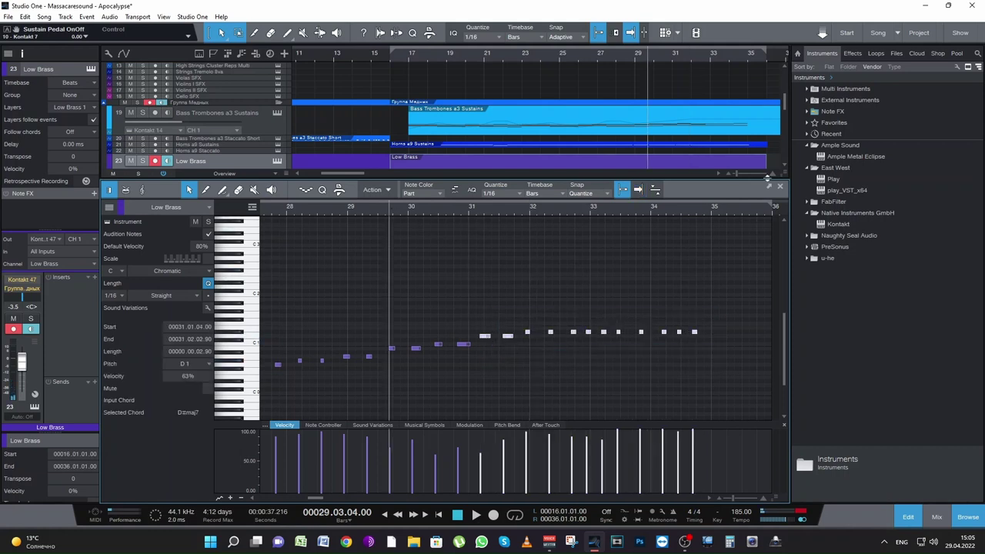
click(780, 186)
Save the song and trim the start of the Low Brass event to 16.04.01
key(ctrl+s)
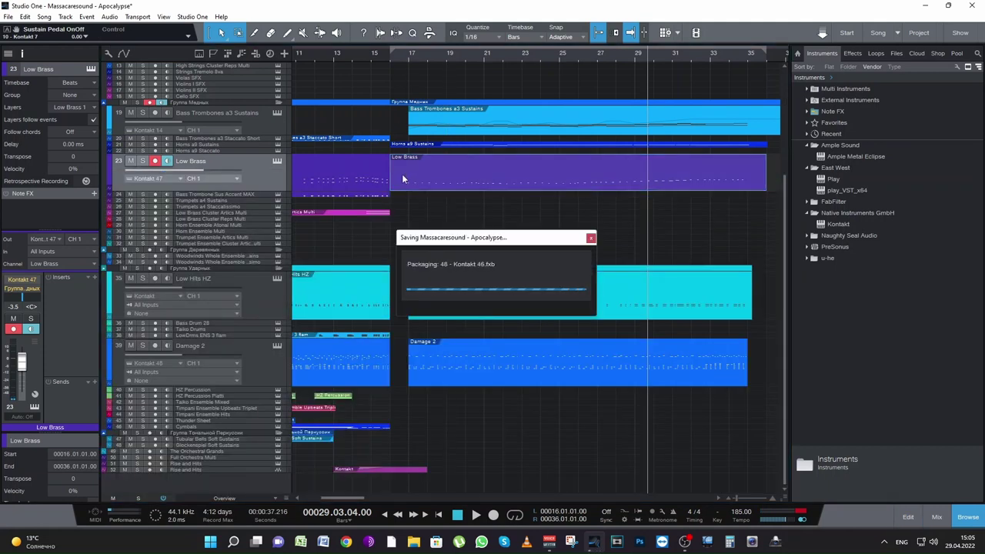
drag(397, 184, 406, 190)
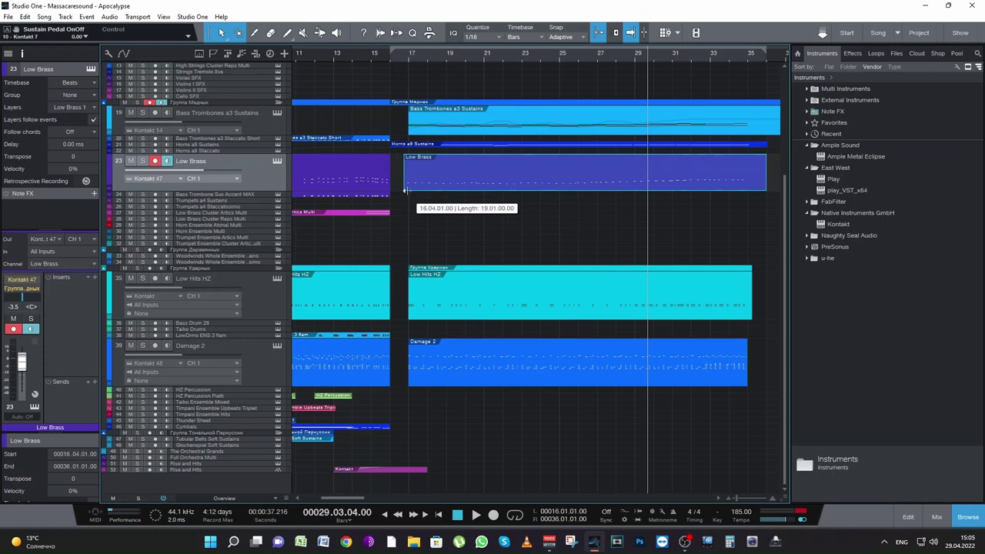
Duplicate the Spiccatissimo event at bar 17 onto the Flautando Strings Whole track, match the loop range to it, and play from bar 17
scroll(399, 182, up, 5)
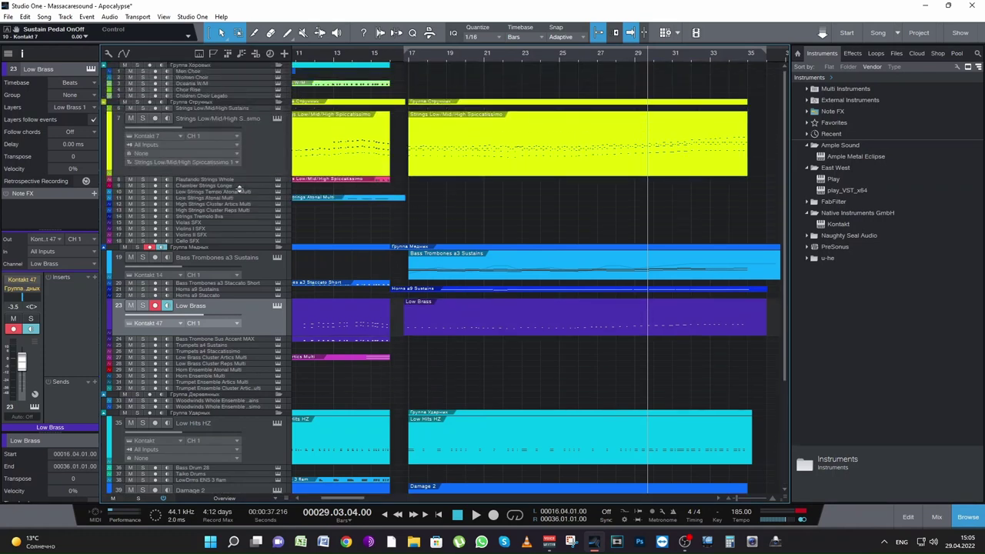
click(222, 181)
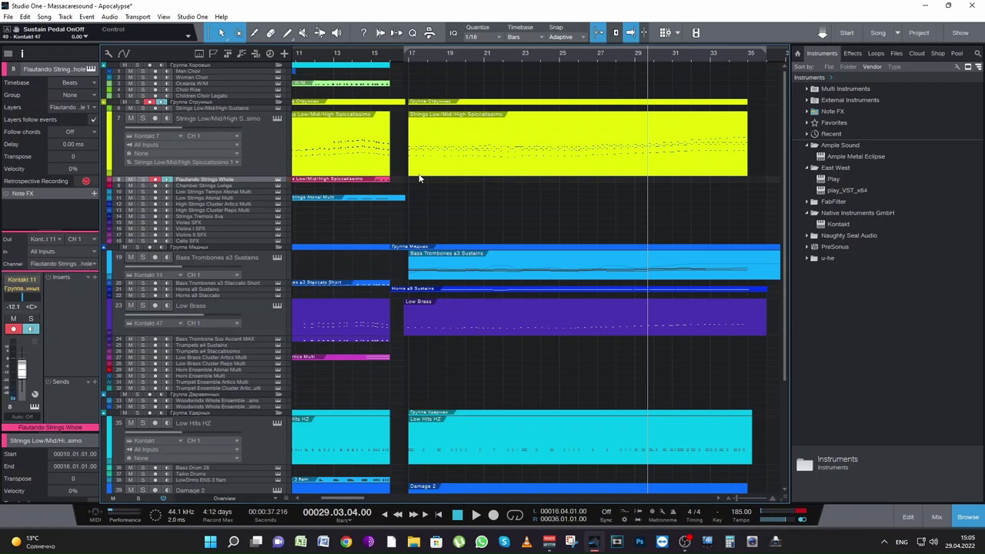
alt+drag(420, 167, 422, 180)
key(p)
click(408, 60)
key(space)
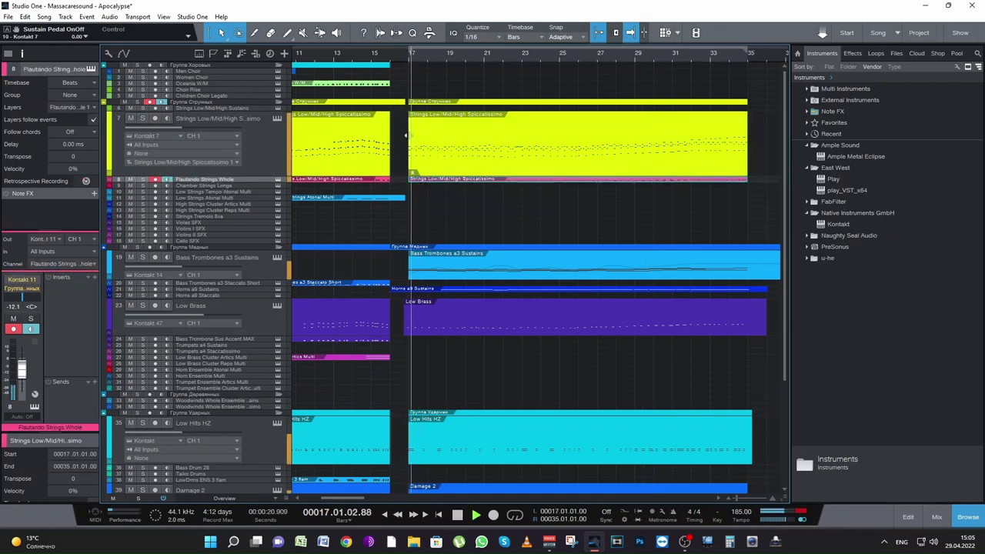
Select the Chamber Strings Longe track, increase its height, and stop playback
click(216, 186)
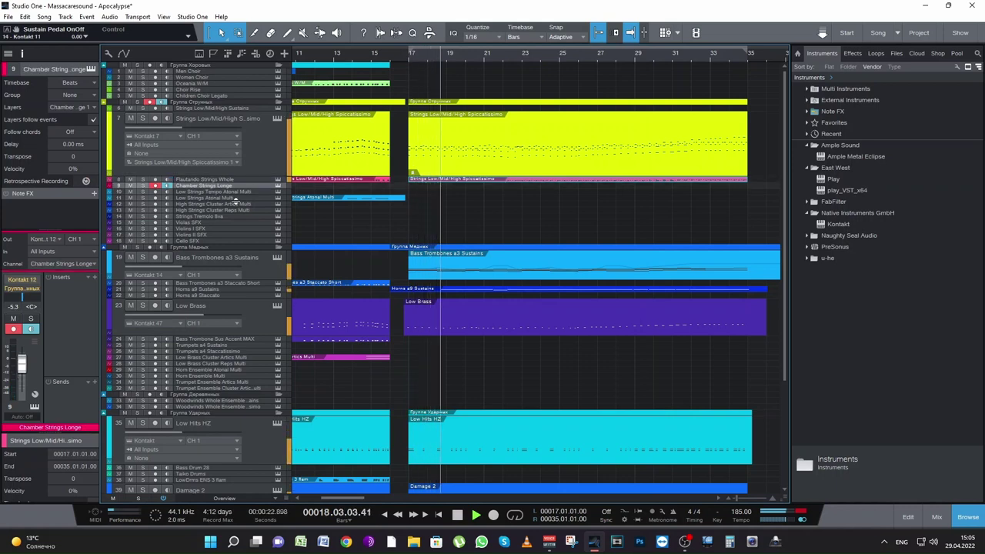
drag(239, 188, 242, 219)
key(space)
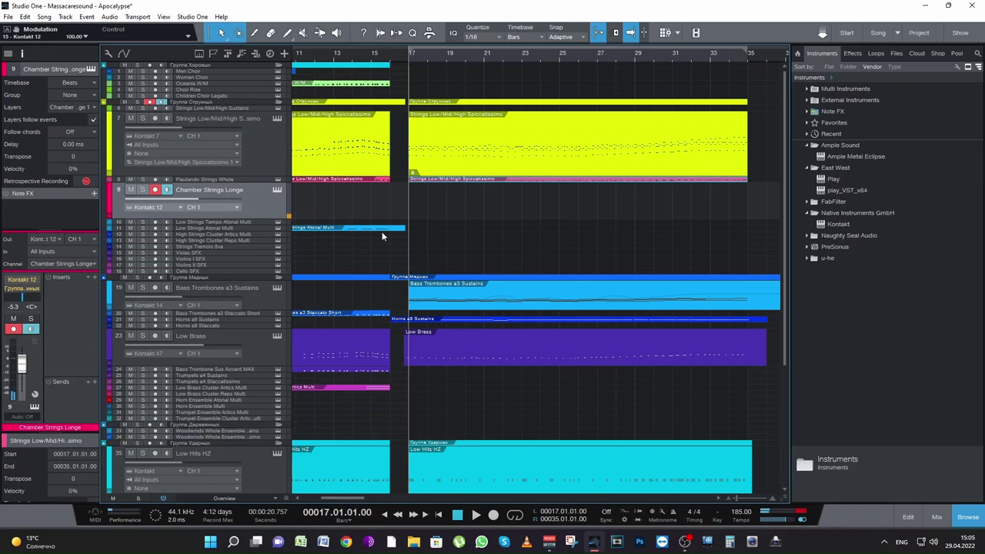
Try the Strings Low/Mid/High Sustains track, return to Chamber Strings Longe, and rehearse a part over playback from 16.03.01
click(211, 108)
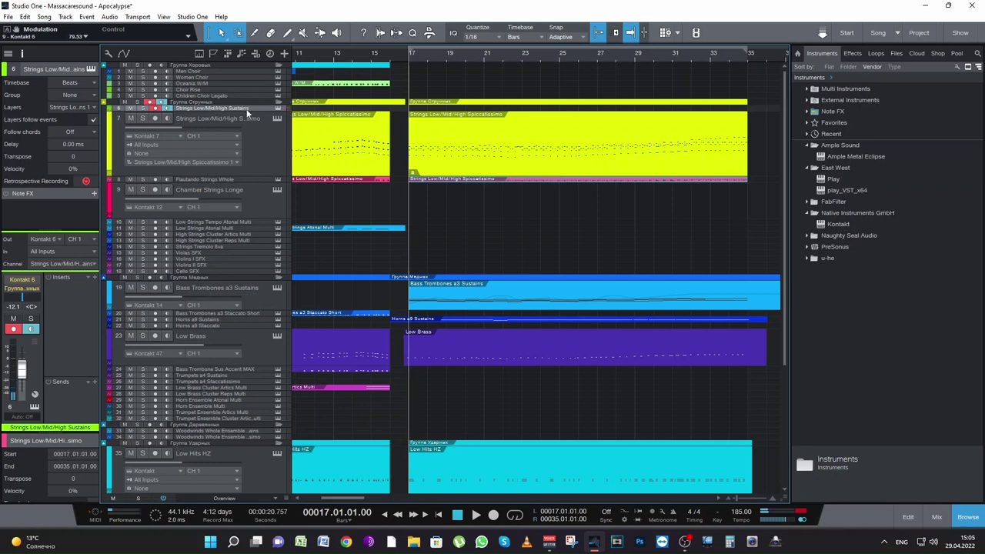
click(400, 58)
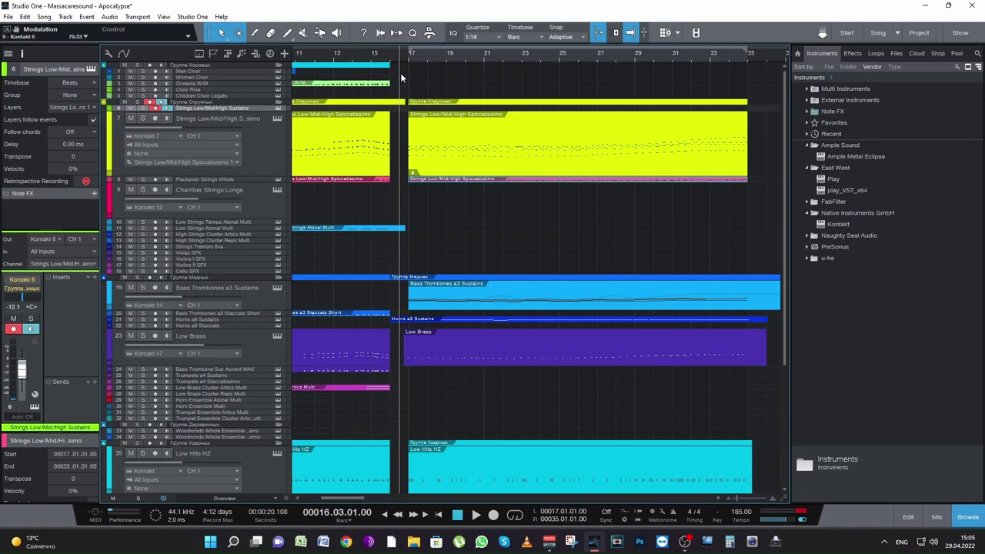
click(251, 201)
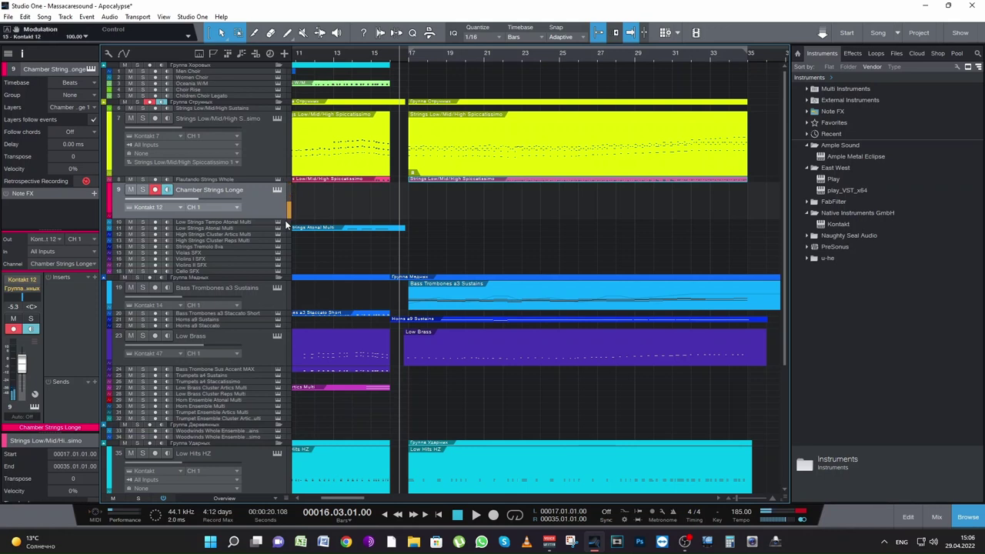
key(space)
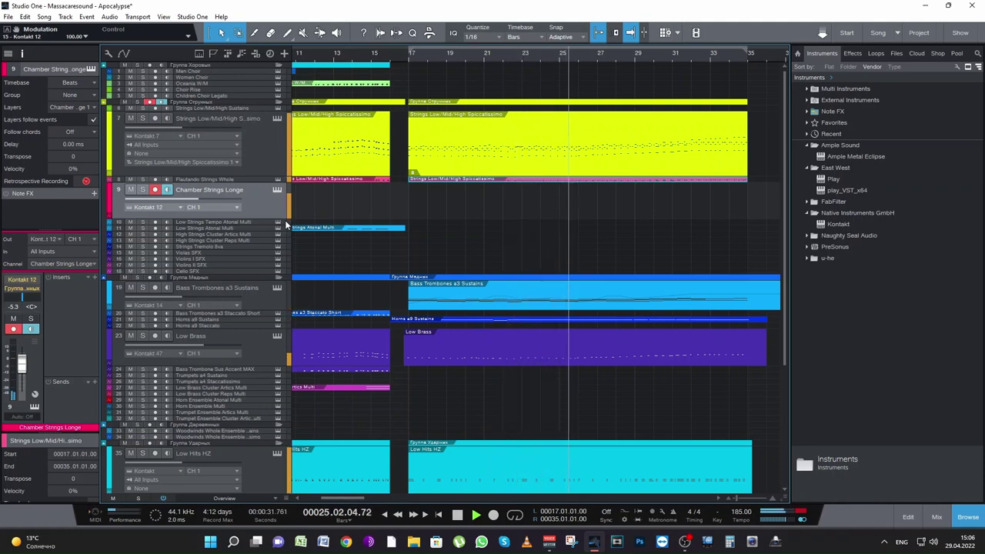
key(space)
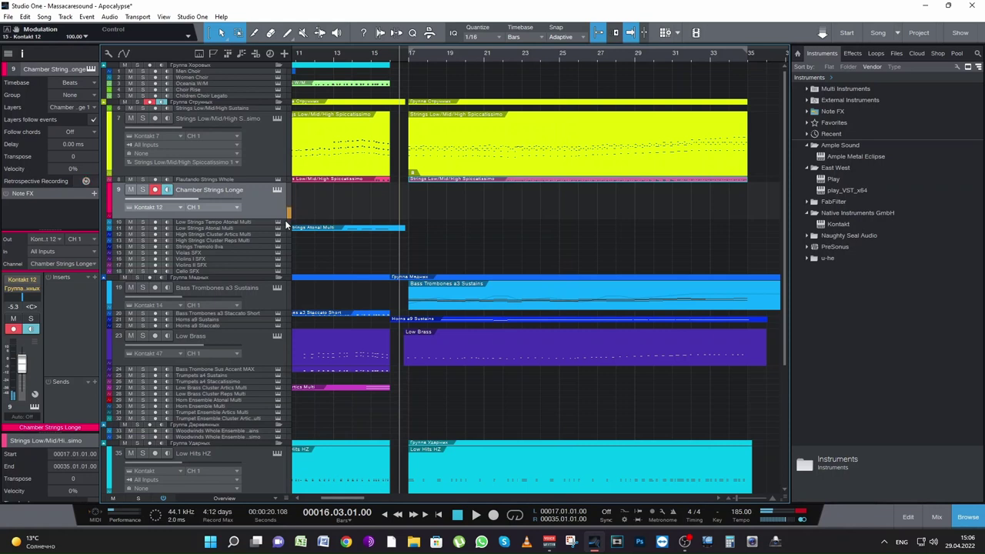
Rehearse a Chamber Strings Longe part twice over playback from bar 16
click(391, 53)
key(space)
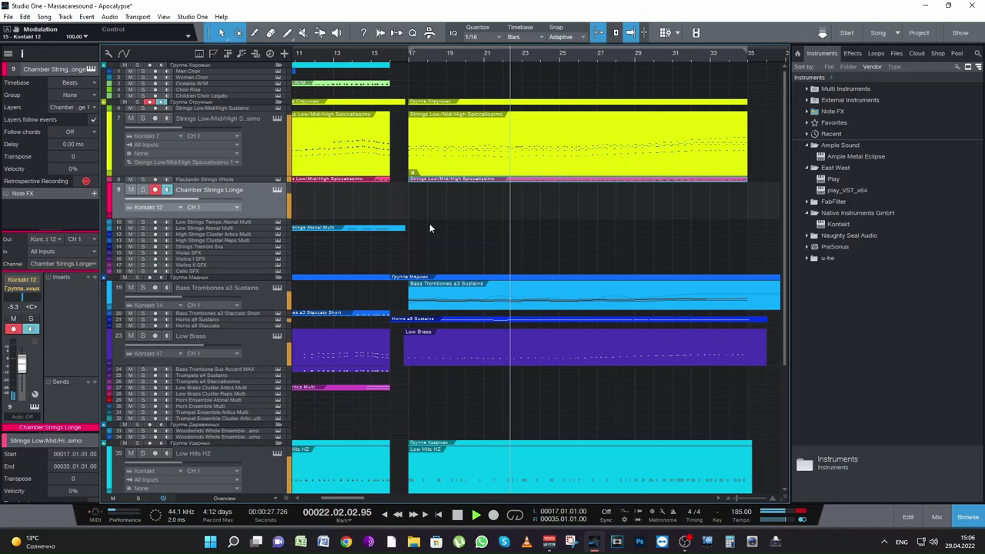
key(space)
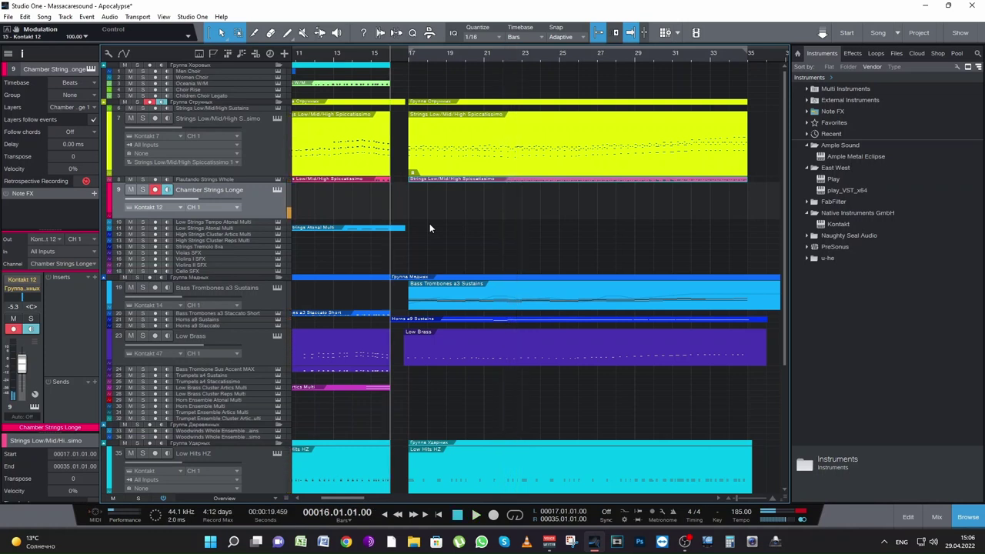
key(space)
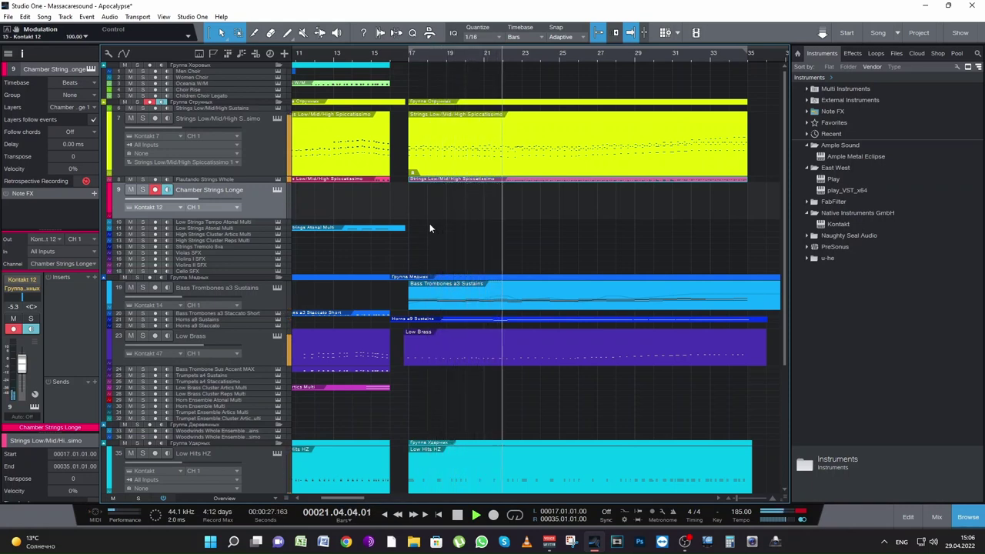
key(space)
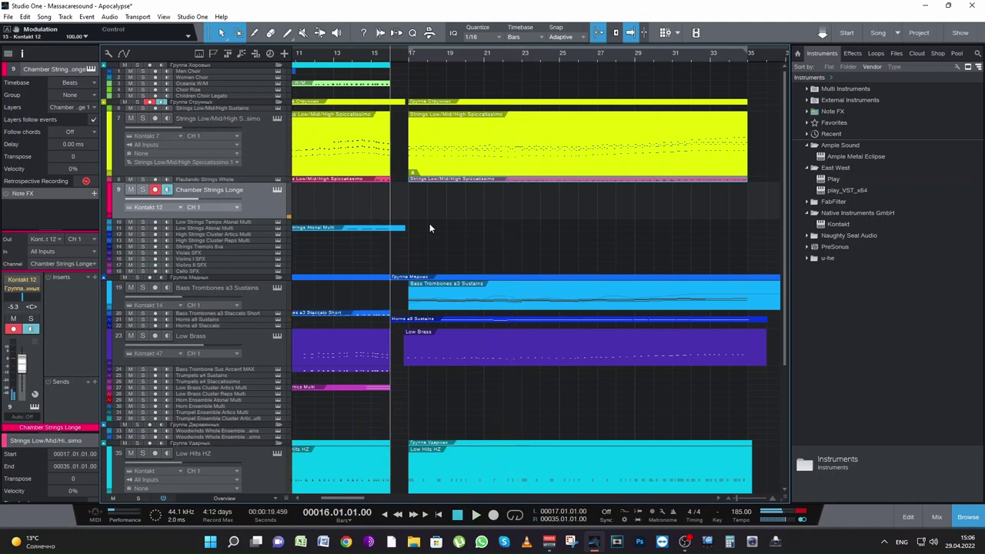
Record the Chamber Strings Longe part from bar 16 and open the recorded event in the note editor
key(KP_Multiply)
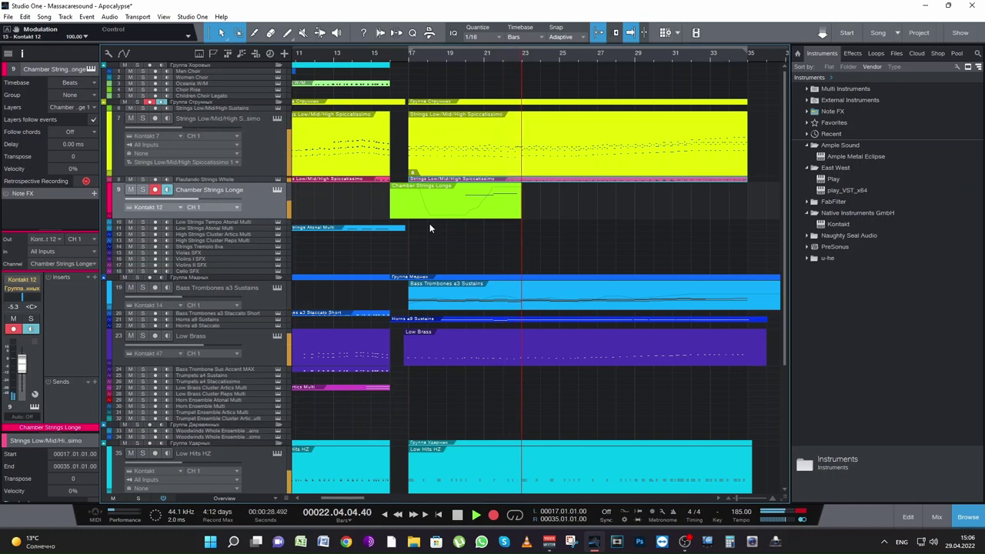
key(space)
double_click(473, 209)
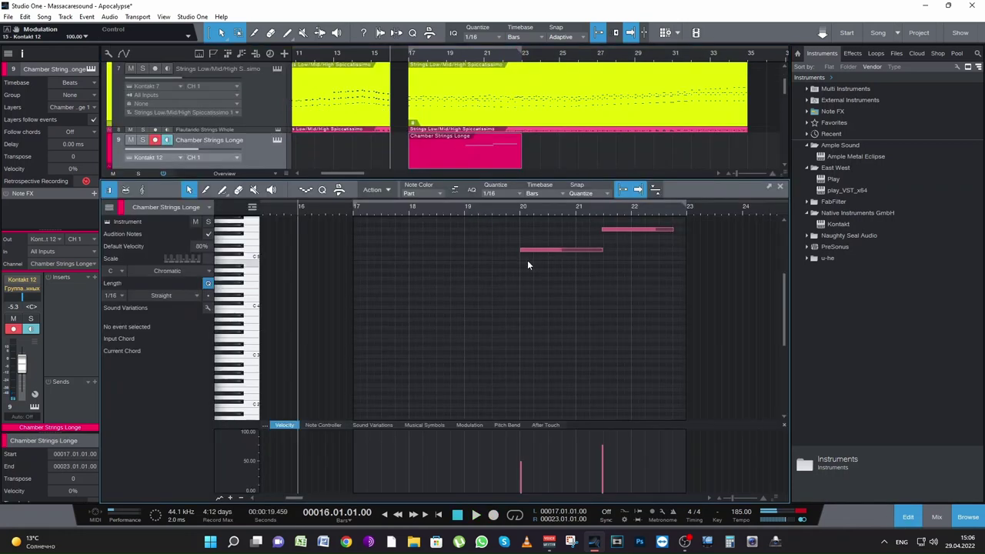
Audition the recorded phrase from 19.04.01, lower its second note to F#5, and play again from 21.02.04
click(508, 209)
key(space)
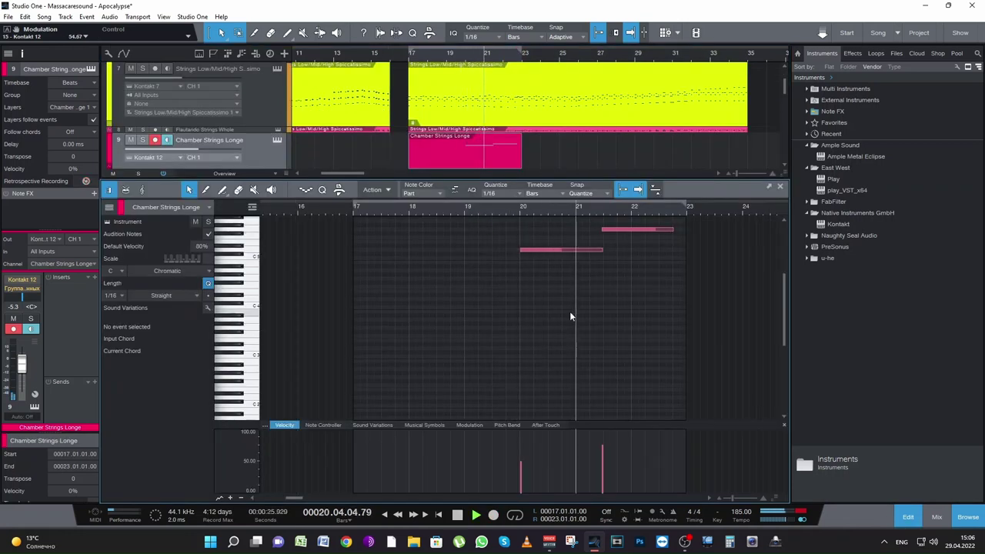
scroll(623, 316, up, 2)
key(space)
click(616, 264)
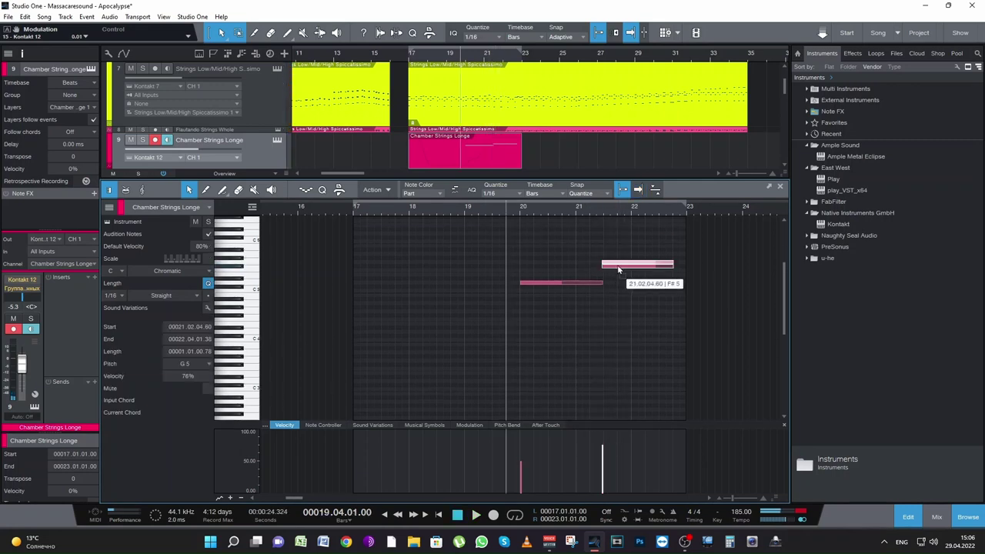
drag(618, 270, 618, 271)
click(598, 210)
key(space)
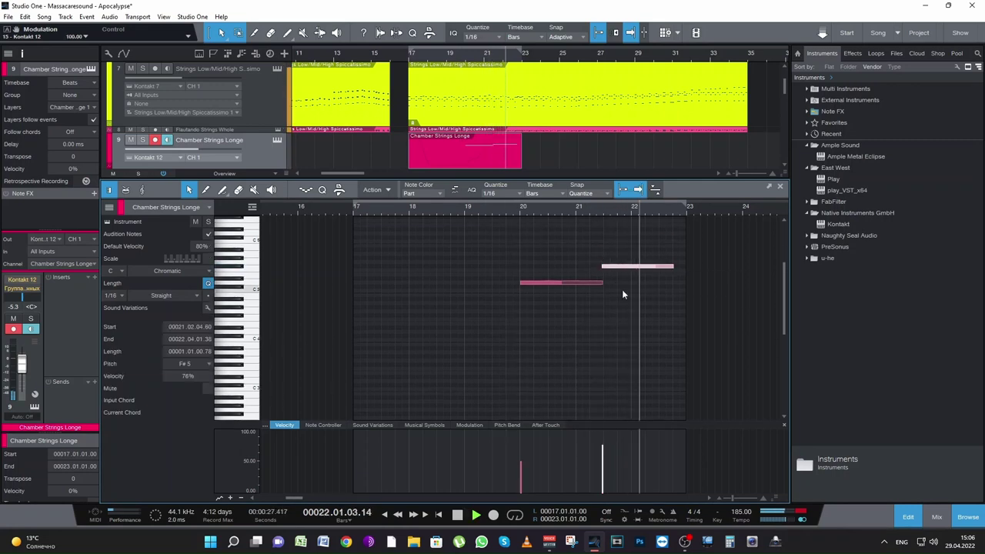
key(space)
scroll(497, 153, down, 3)
scroll(497, 153, up, 3)
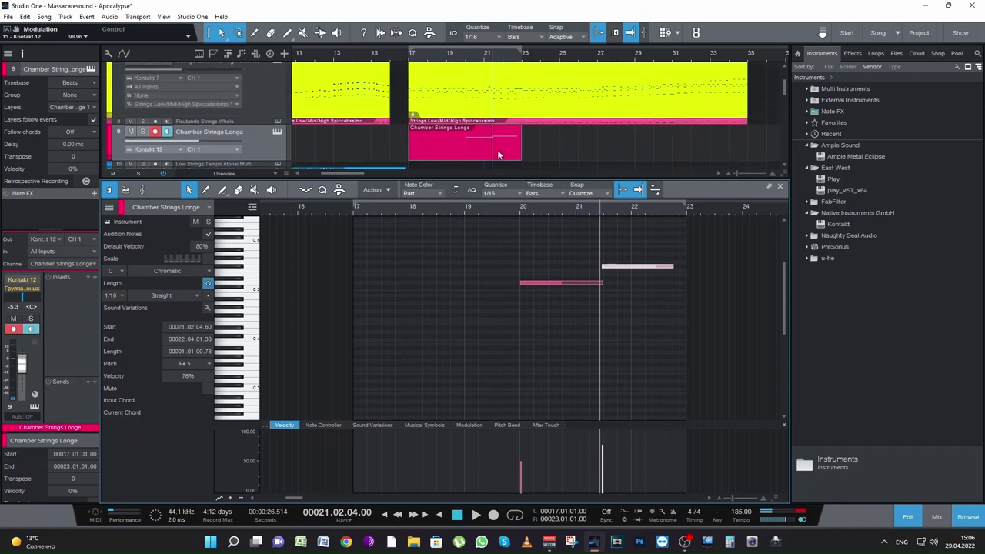
Lengthen the F#5 note to end at 22.04.04, display the event's modulation curve, and audition from 19.04.01
click(464, 57)
key(space)
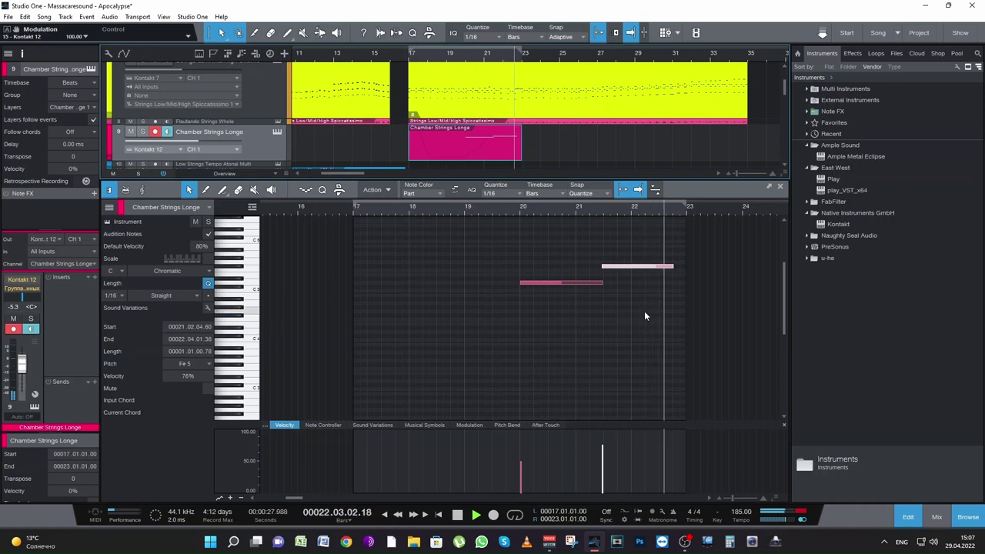
drag(672, 266, 682, 267)
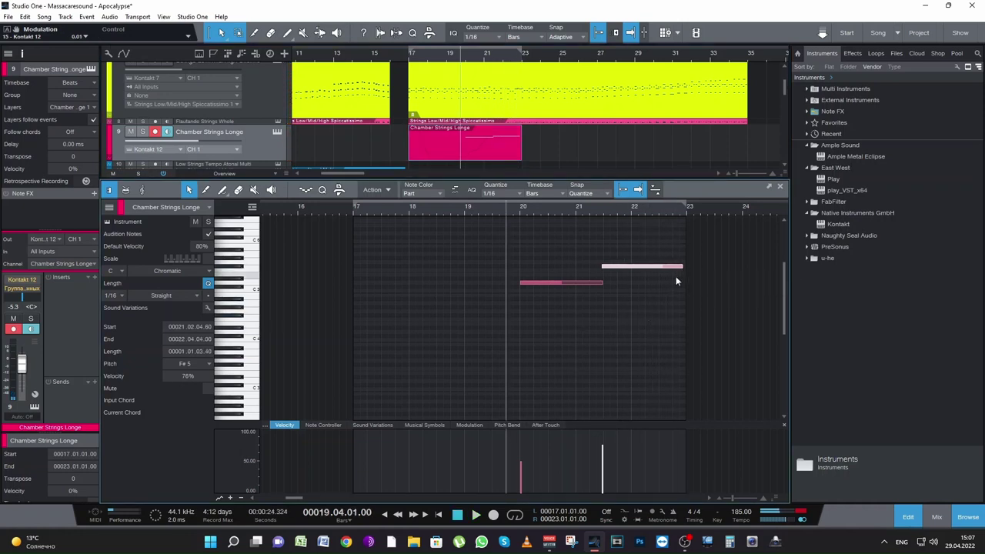
click(471, 425)
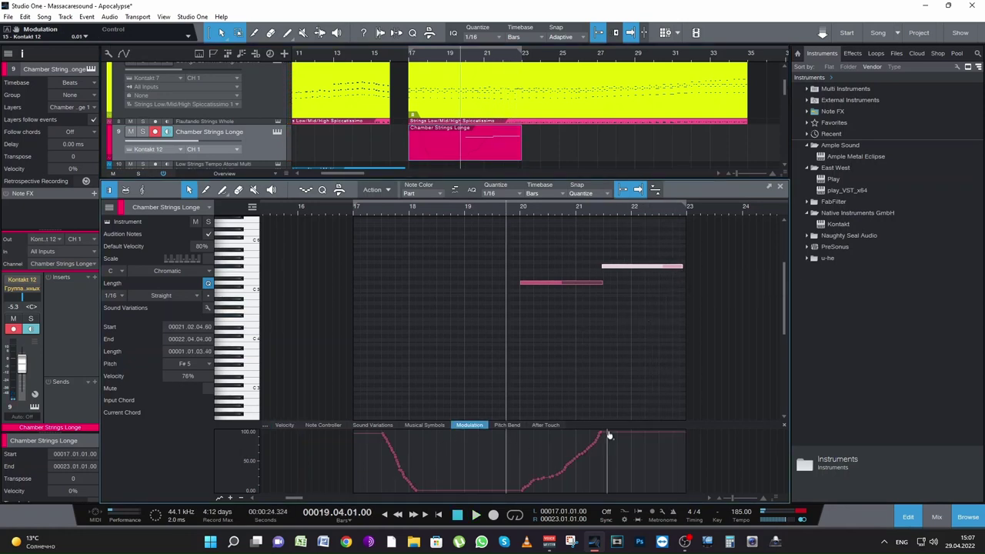
key(space)
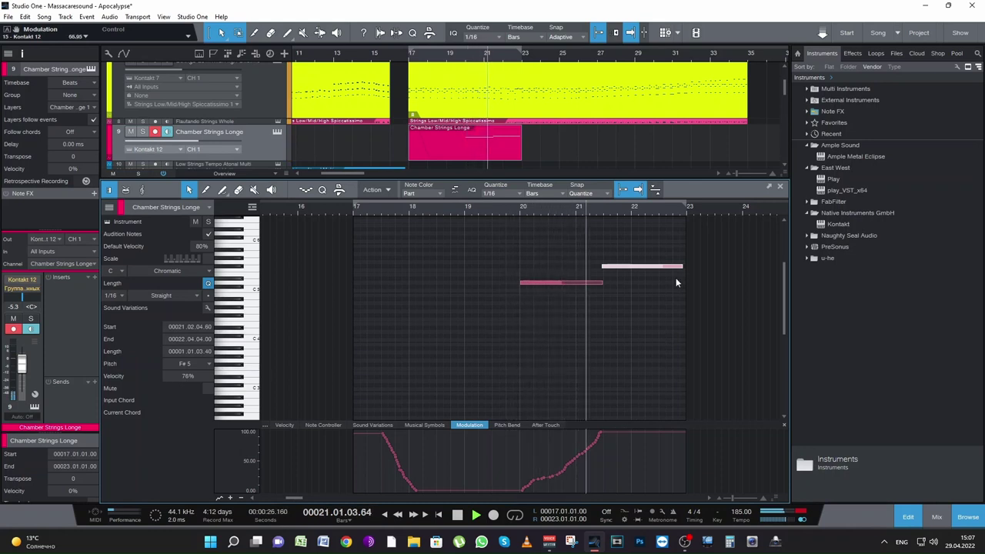
Shorten the F#5 note to end at bar 22, duplicate it as a C#5 note at 22.01.01, and audition
drag(681, 268, 646, 290)
key(d)
key(space)
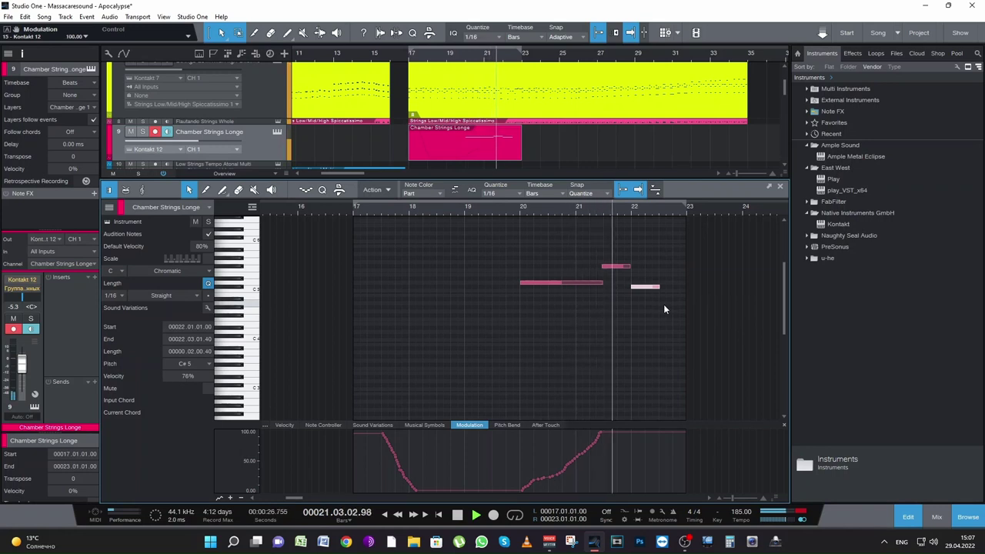
key(space)
Move the C#5 note to start at 22.02.01 and play the phrase from 21.02.04
drag(645, 288, 656, 289)
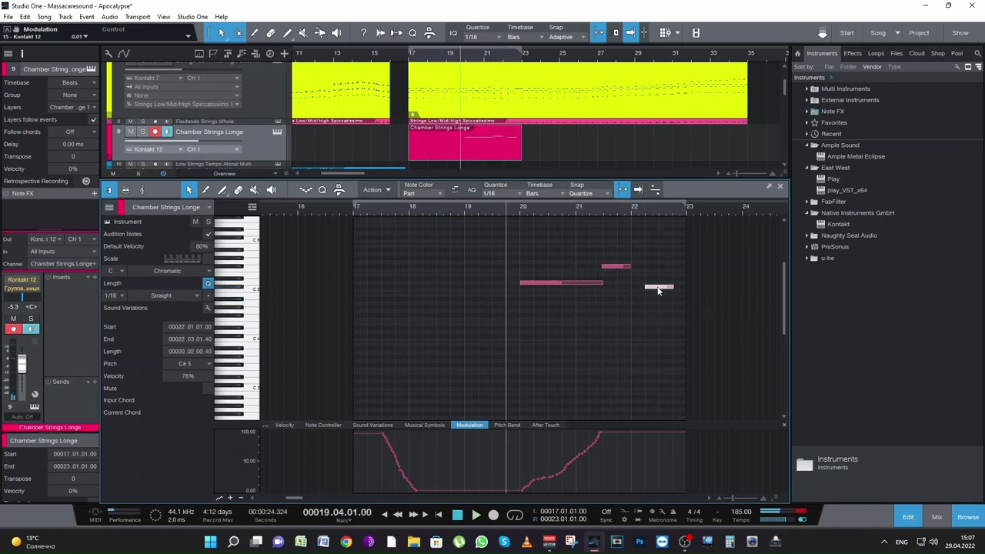
click(601, 205)
key(space)
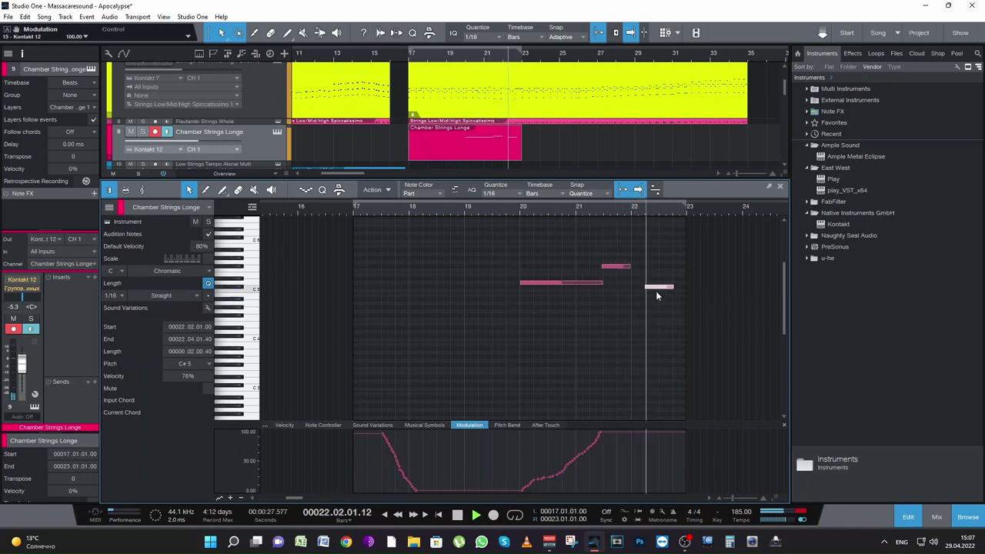
key(space)
Extend the F#5 note to 22.02.01 and the C#5 note to 23.01.01, then audition the phrase
drag(631, 267, 661, 279)
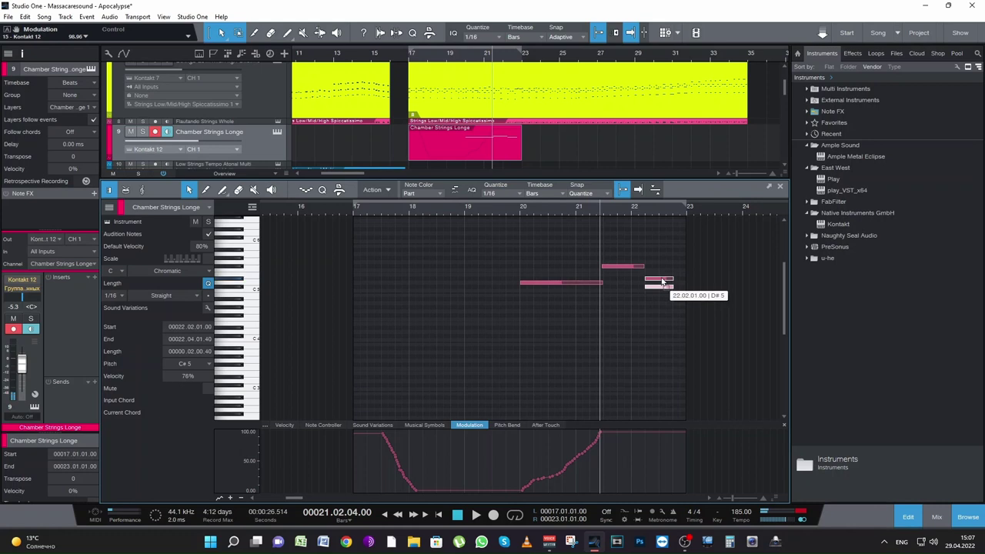
drag(662, 286, 686, 293)
key(space)
key(space)
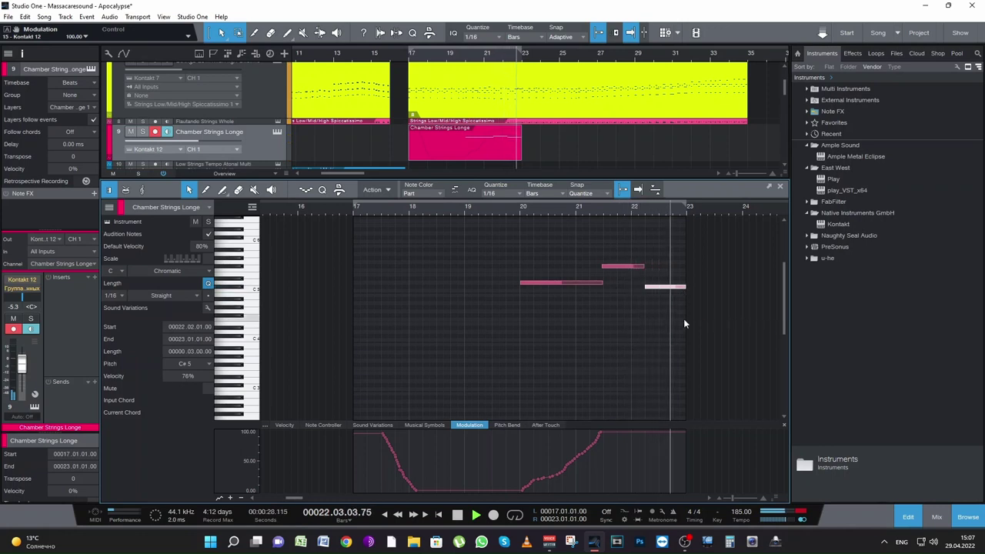
key(space)
click(494, 213)
key(space)
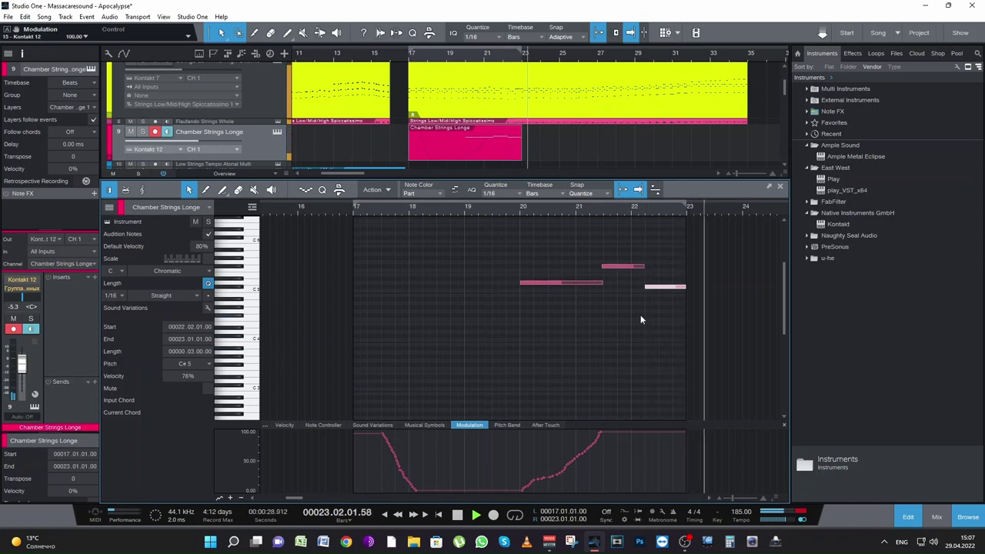
key(space)
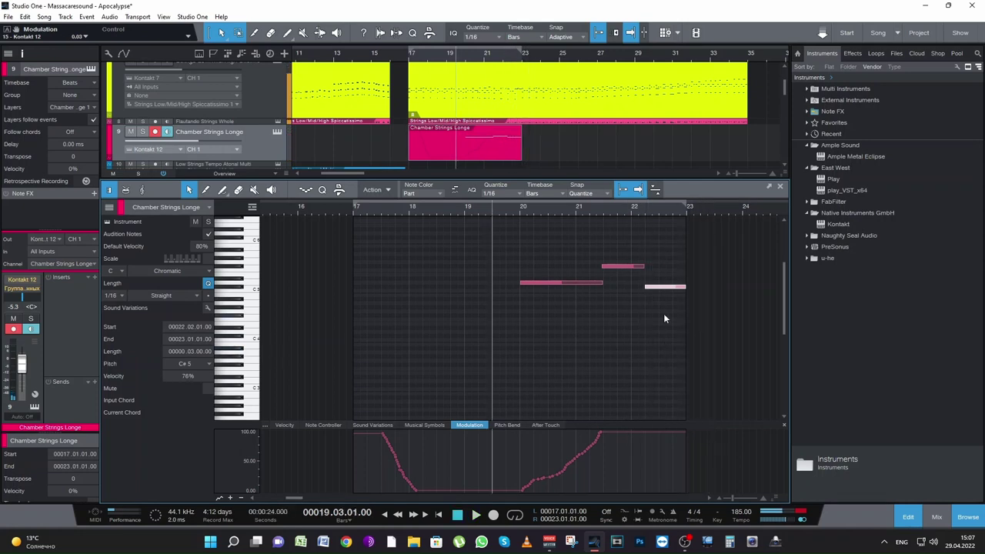
Play the song from 16.02.01 and rehearse a continuation of the Chamber Strings Longe melody
click(398, 58)
key(space)
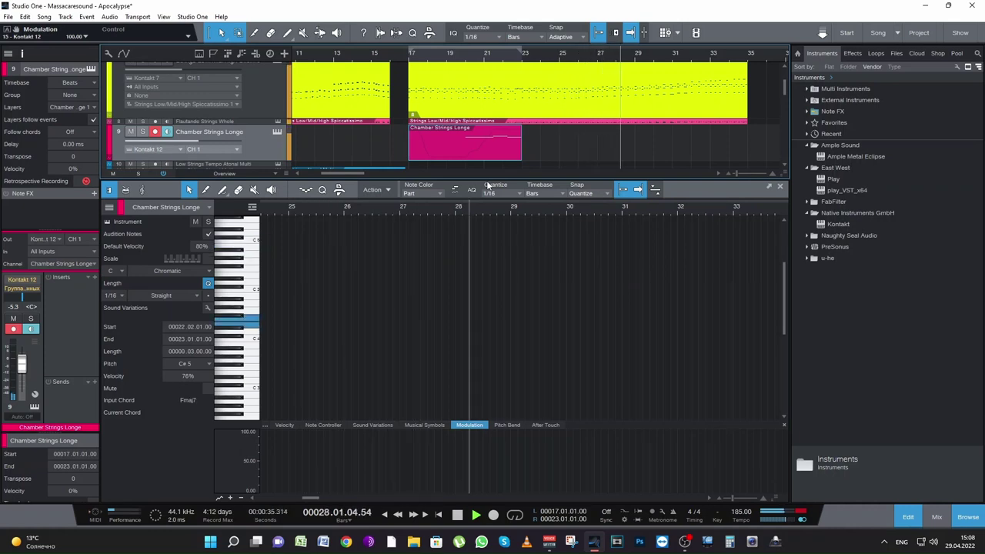
key(space)
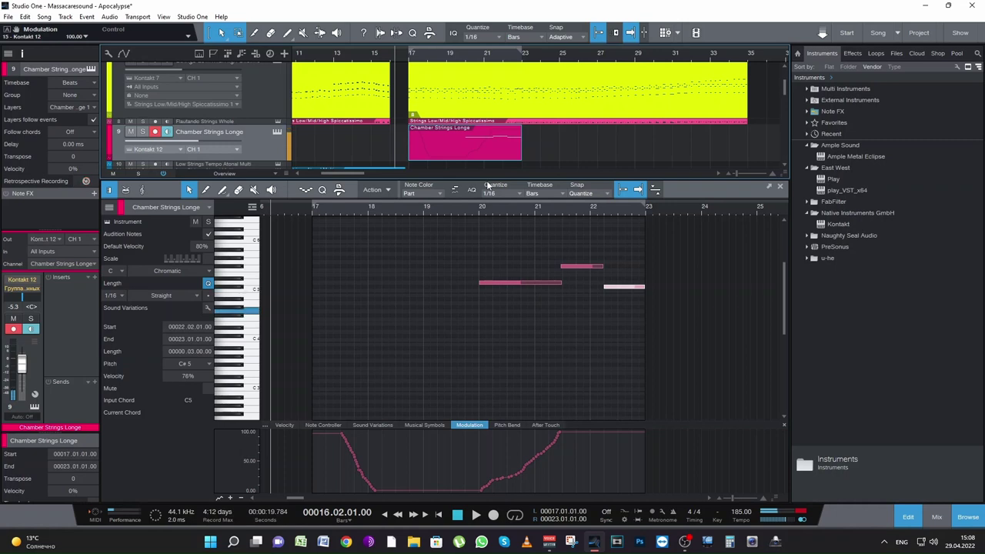
Try all three Chamber Strings Longe notes an octave lower, audition from 19.03.02, and reverse the transposition
key(ctrl+a)
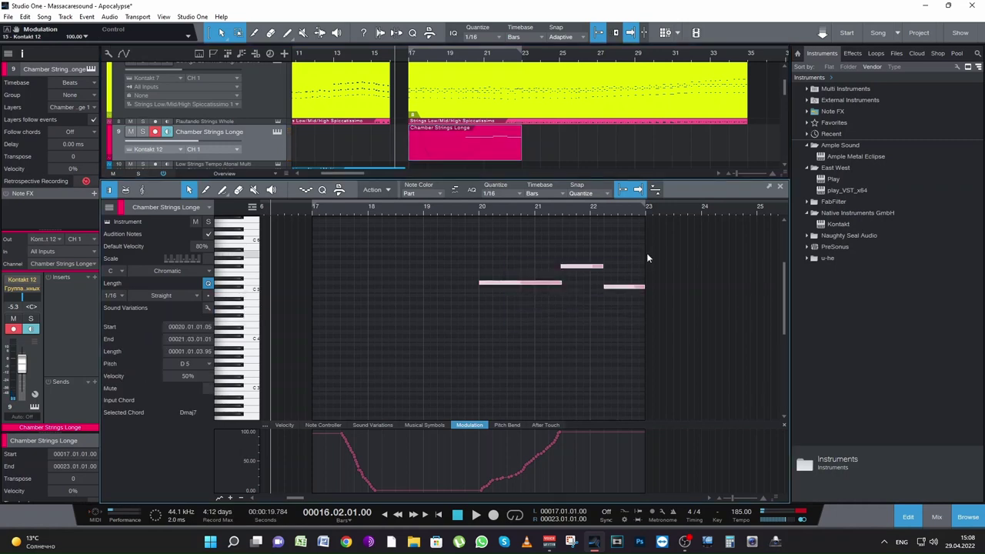
key(shift+Down)
click(457, 202)
key(space)
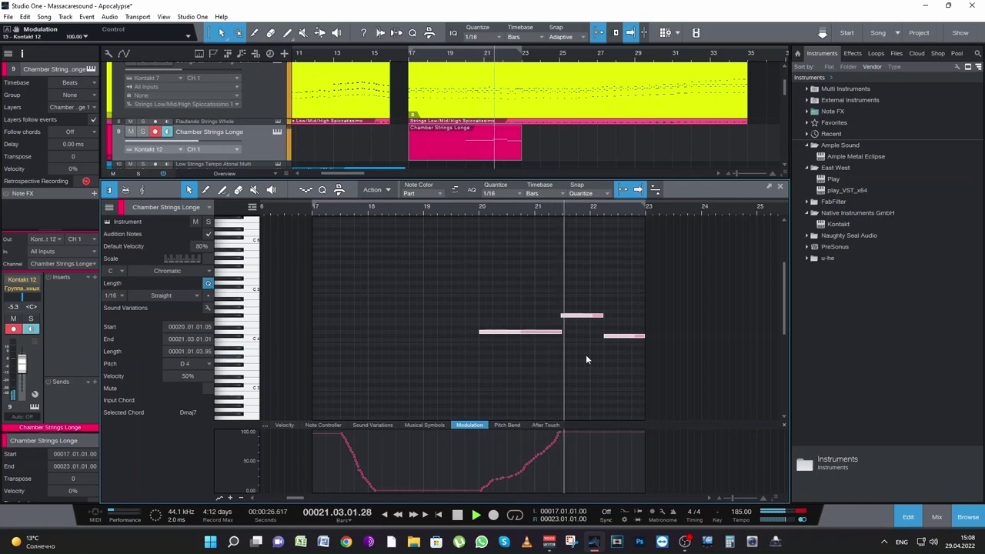
key(space)
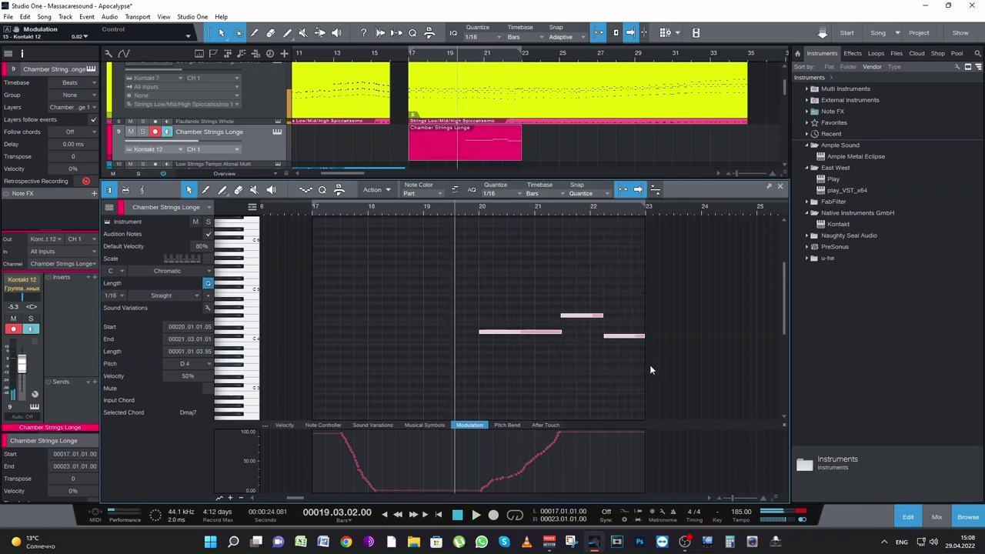
key(shift+Up)
Rehearse the melody's continuation after bar 23 over repeated playback from 19.03.02
key(space)
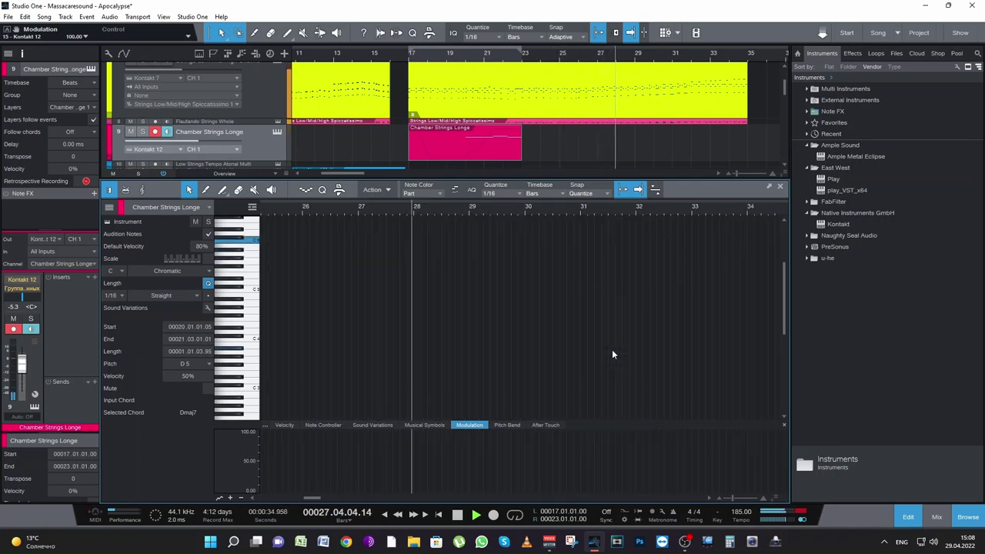
key(space)
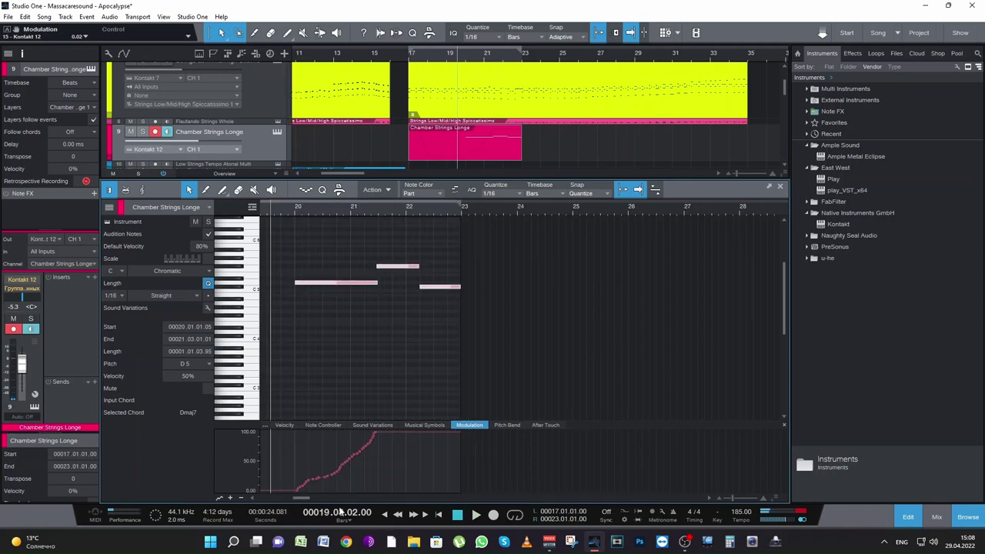
drag(301, 498, 300, 498)
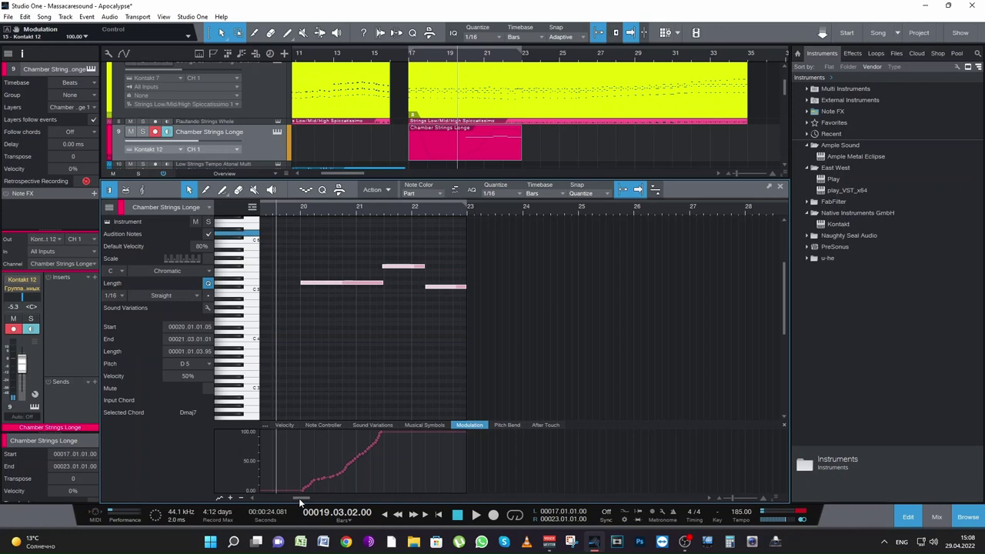
key(space)
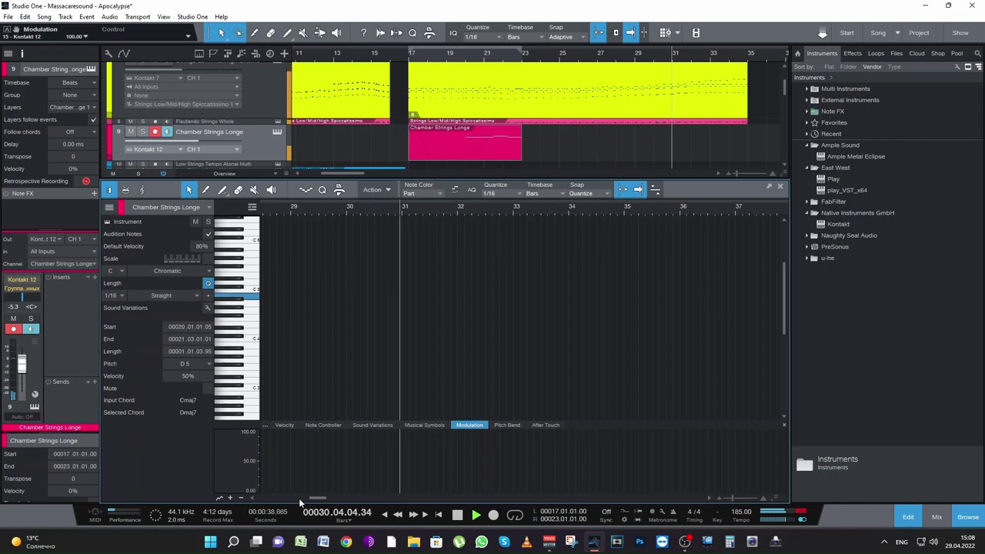
key(space)
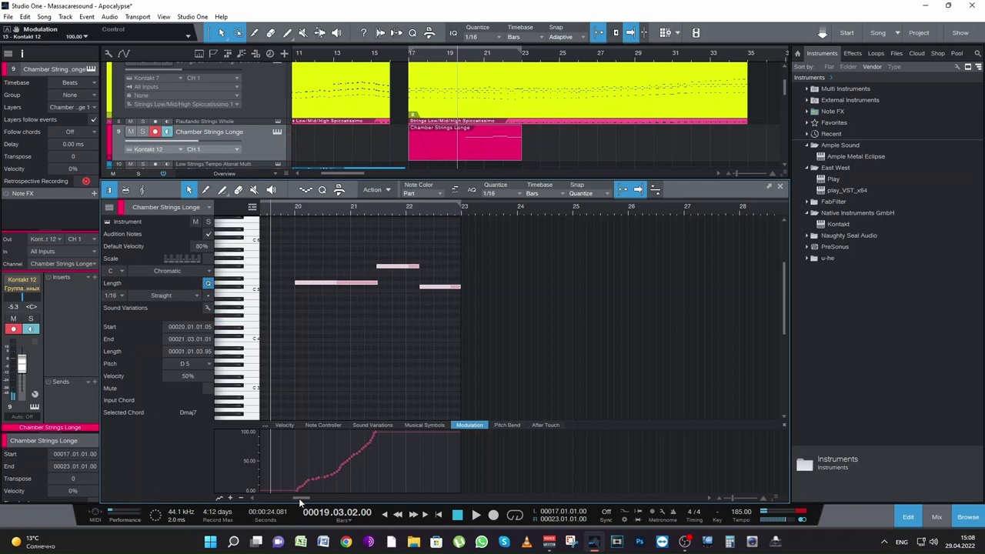
key(space)
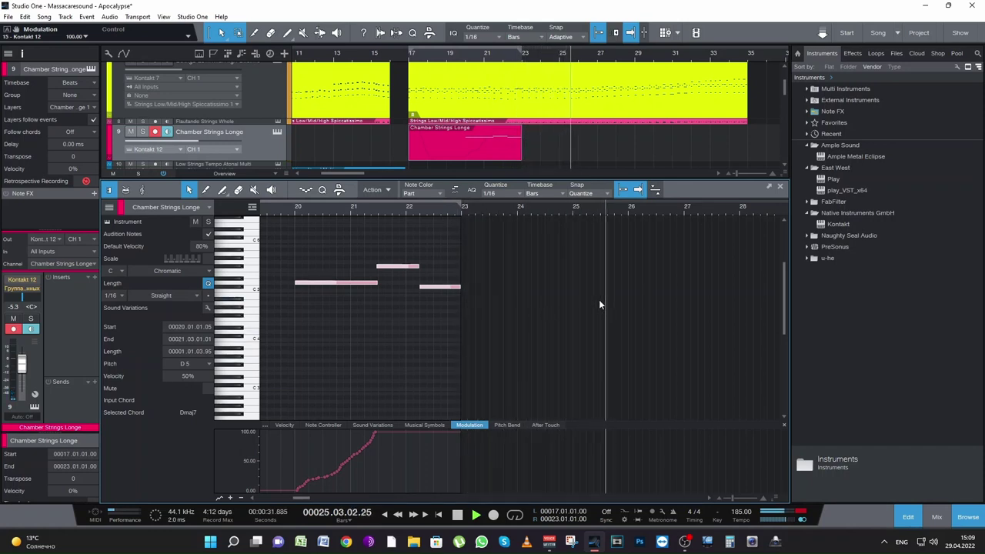
key(space)
Rehearse the next Chamber Strings Longe phrase over playback from 24.04.03
click(613, 205)
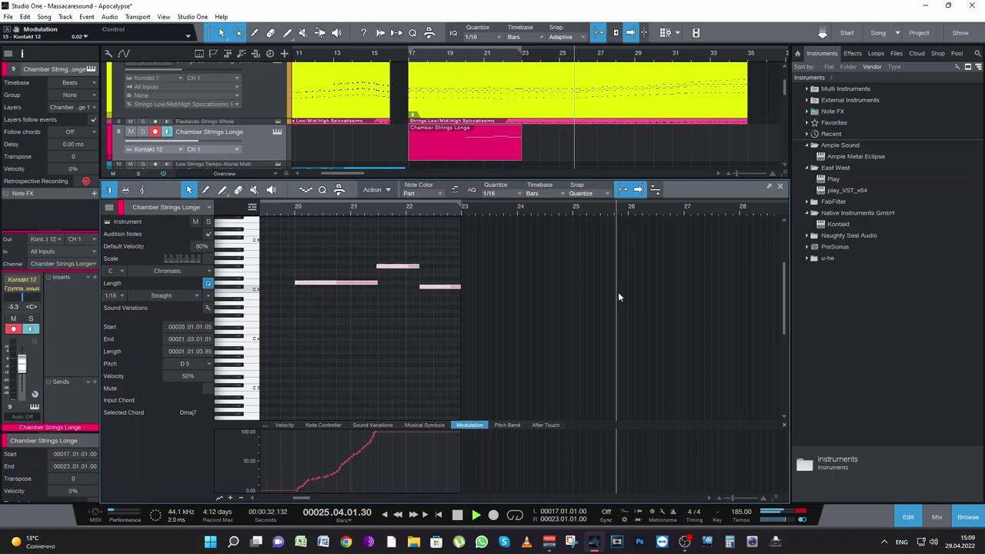
drag(573, 206, 605, 309)
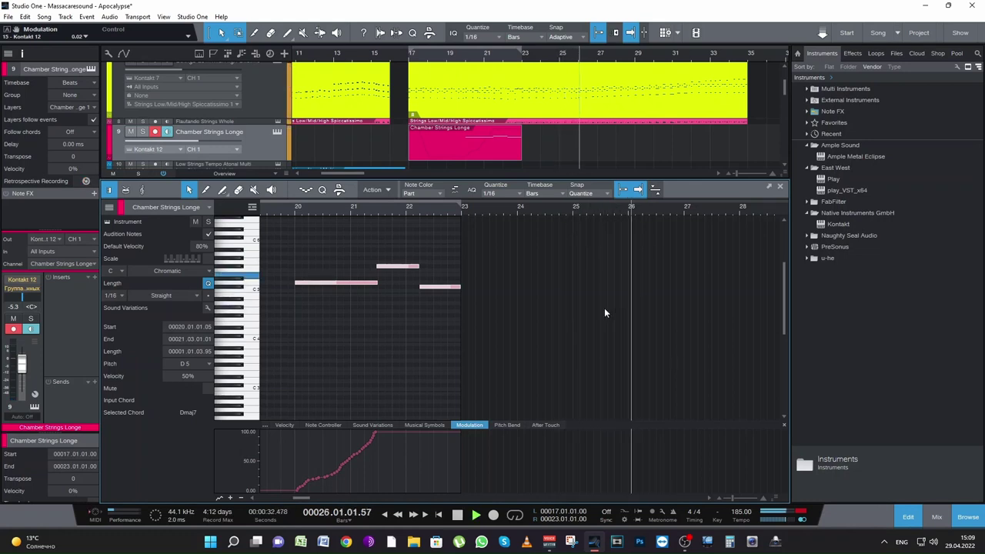
key(space)
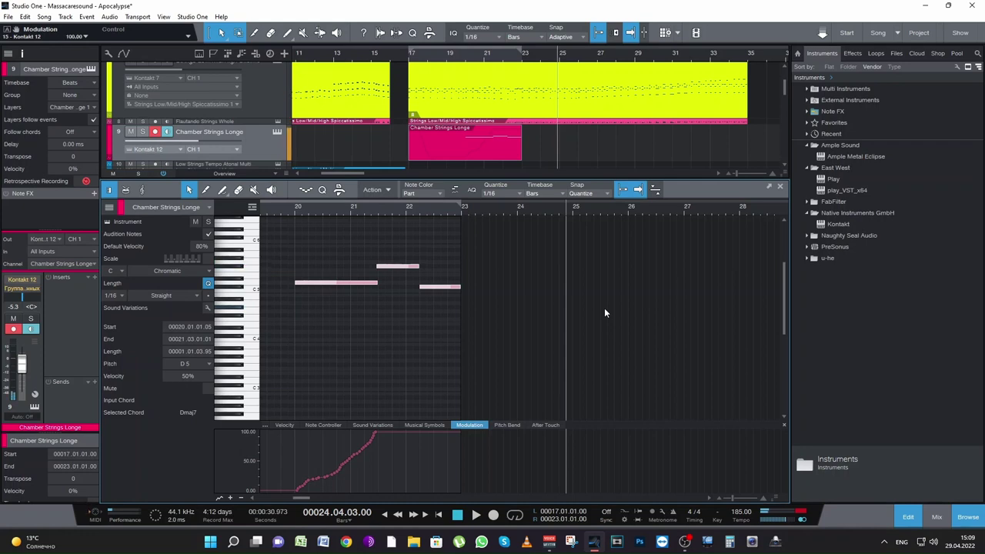
Rehearse, then record a two-note Chamber Strings Longe phrase over bars 26 to 28, starting from 24.04.03
key(space)
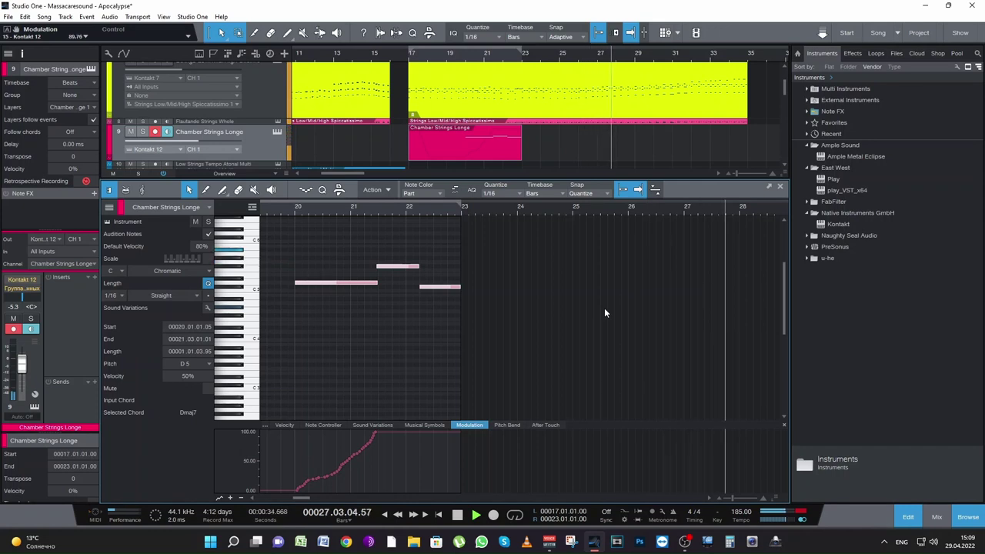
key(space)
key(KP_Multiply)
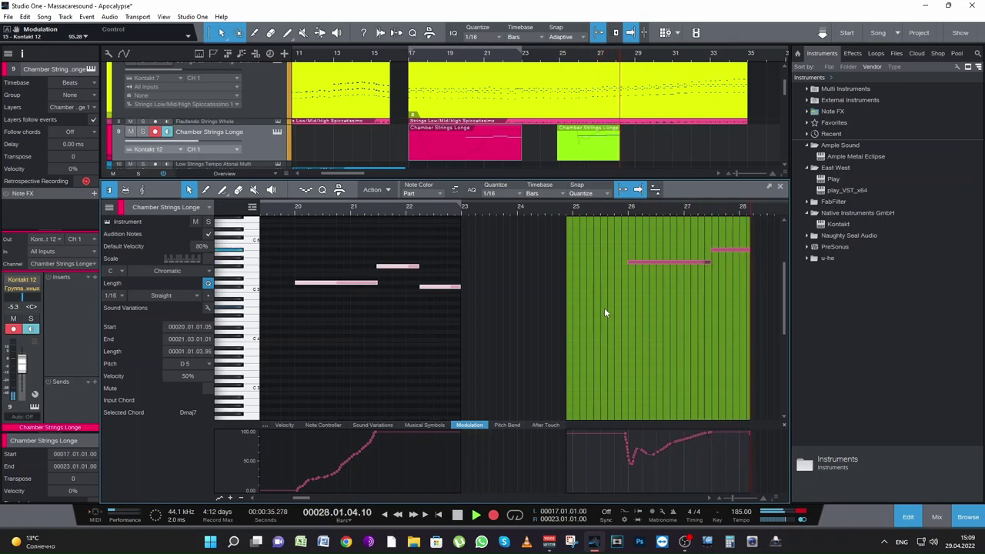
key(space)
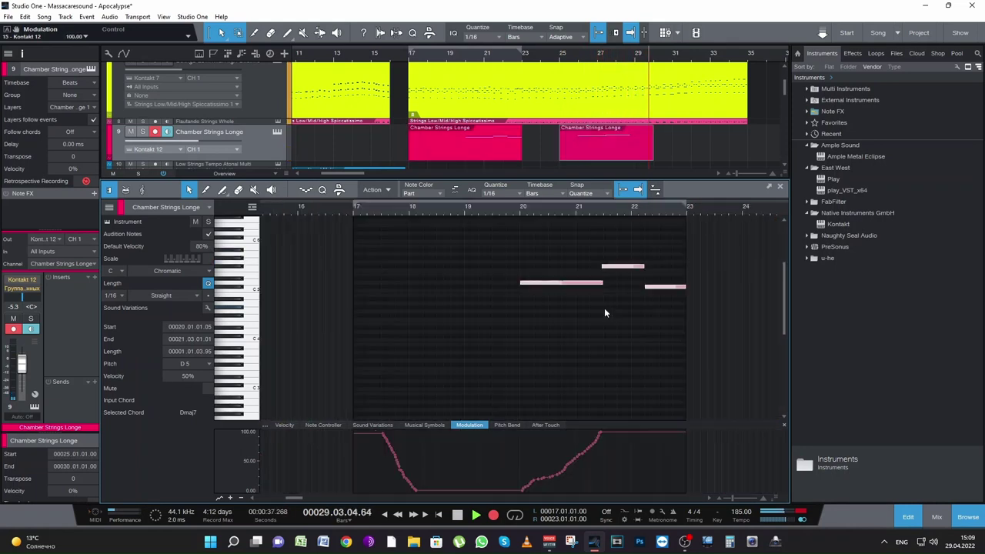
key(space)
Audition the newly recorded two-note phrase from 25.04.03
click(323, 210)
key(space)
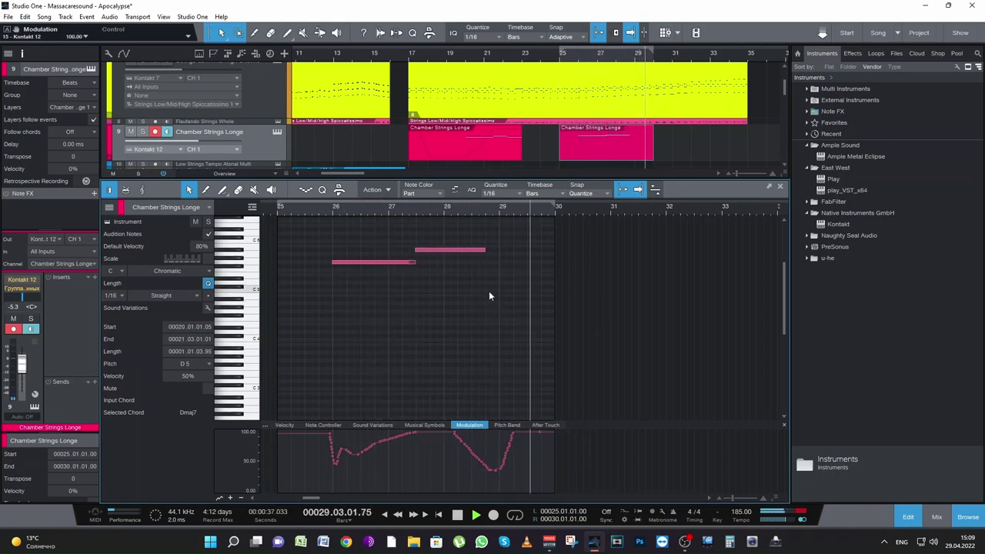
key(space)
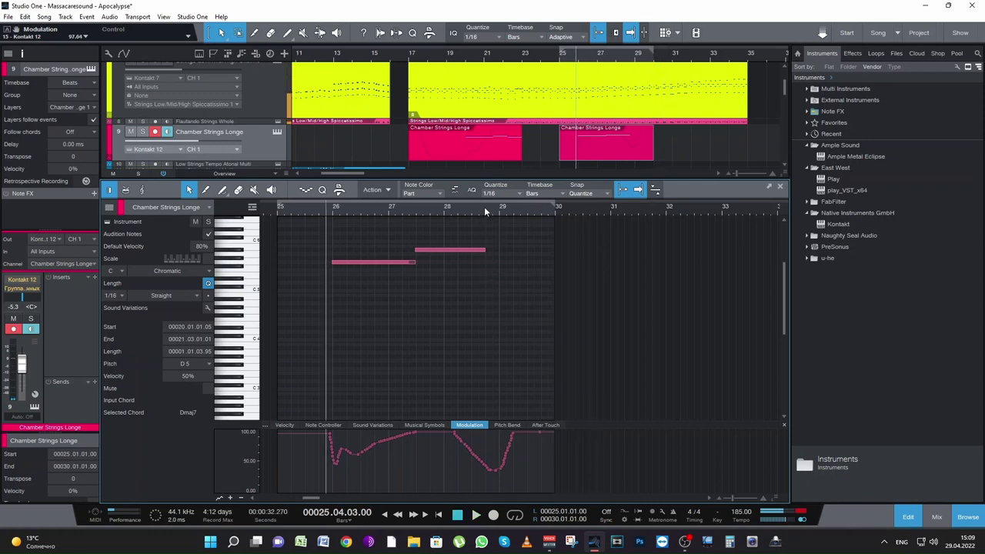
Rehearse the following Chamber Strings Longe phrase over repeated playback from 28.04.01
click(485, 207)
key(space)
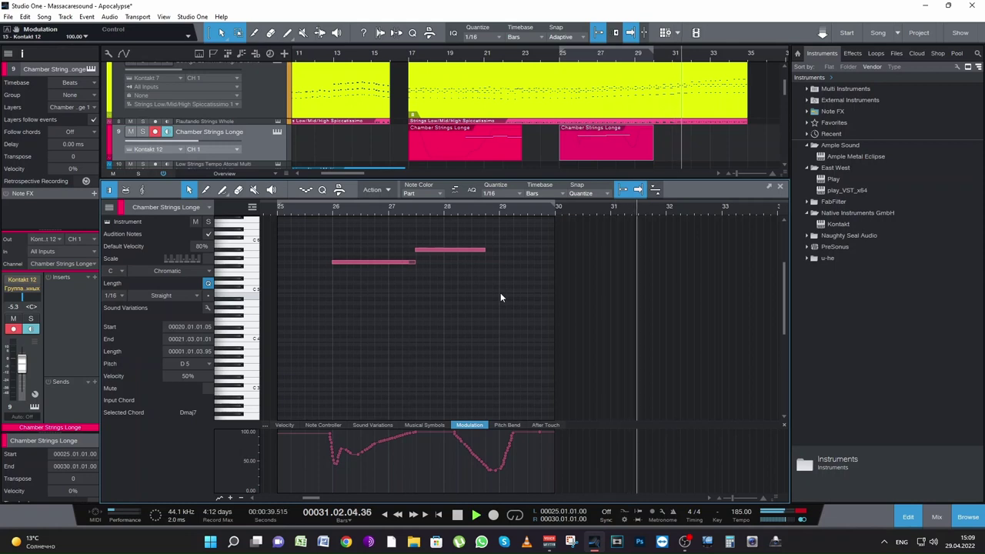
key(space)
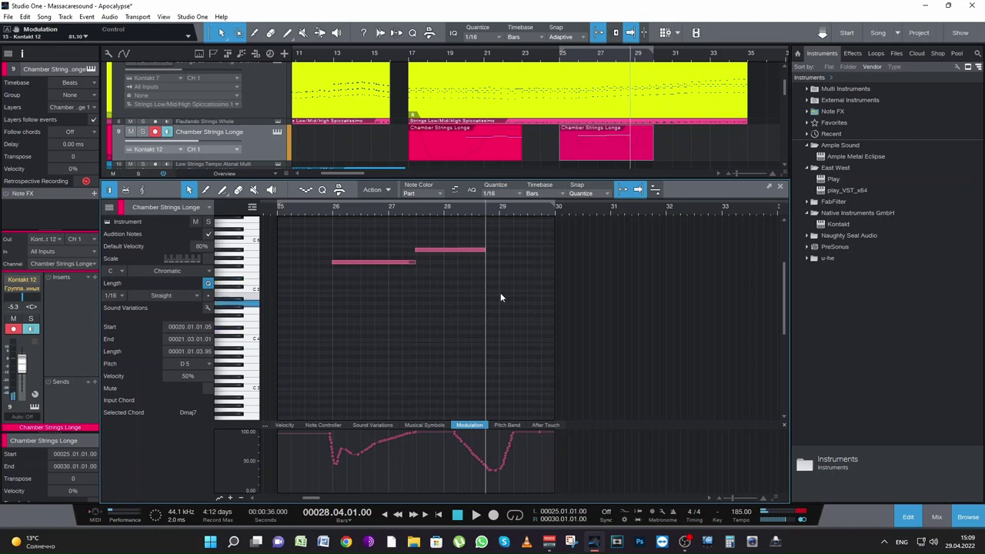
key(space)
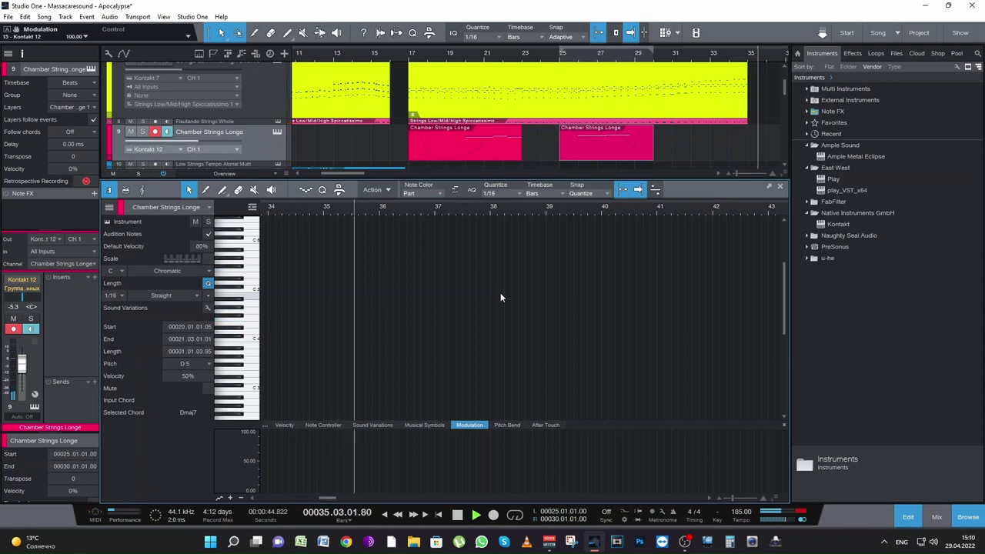
key(space)
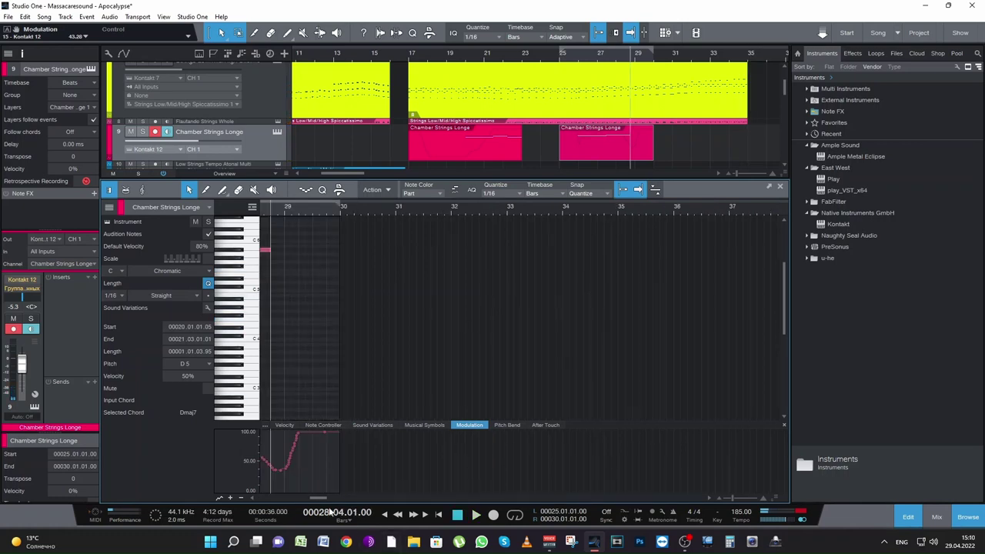
Record a rising five-note line doubled in octaves over bars 29 to 35, starting from 27.02.01, and quantize its notes
scroll(315, 501, left, 2)
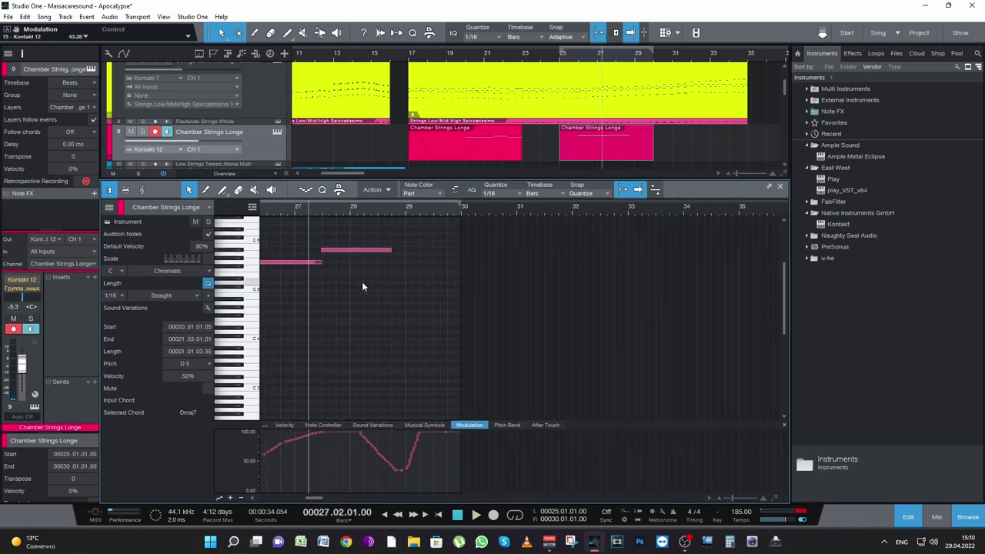
key(KP_Multiply)
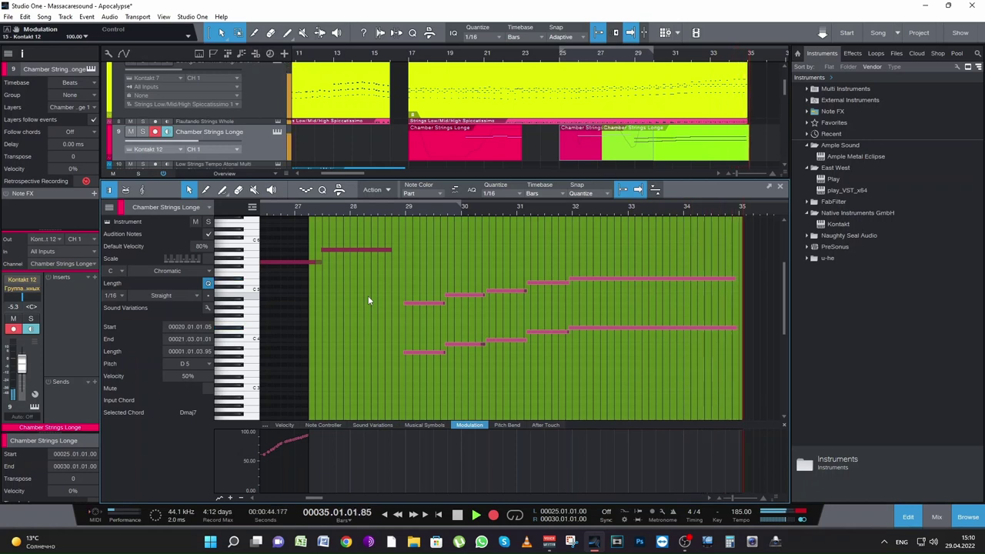
key(space)
drag(408, 399, 646, 274)
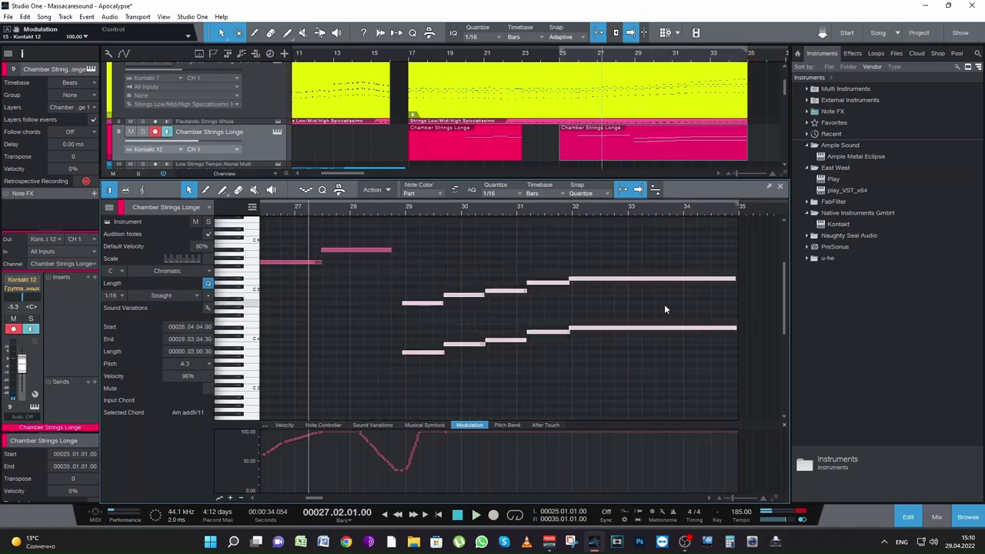
Duplicate the two Chamber Strings Longe notes in bars 26 to 28 an octave lower and audition the doubled phrase
mouse_move(314, 497)
mouse_down()
mouse_move(304, 499)
mouse_move(313, 499)
mouse_up()
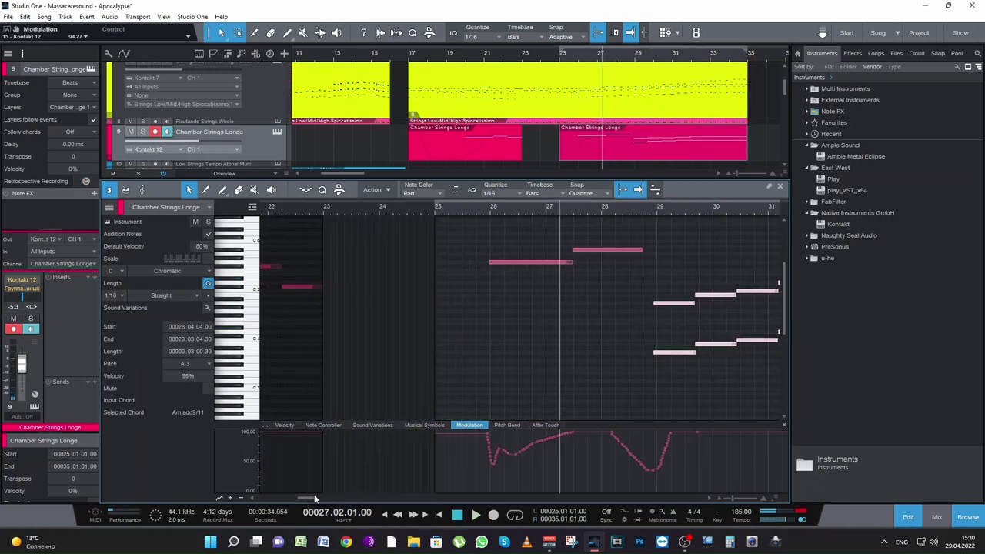
drag(496, 352, 607, 251)
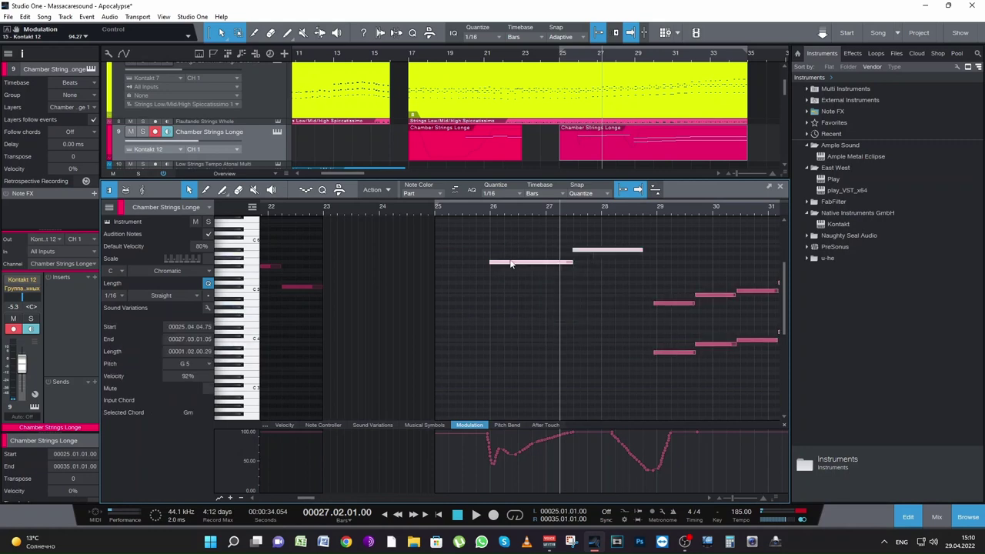
drag(510, 263, 513, 316)
click(485, 212)
key(space)
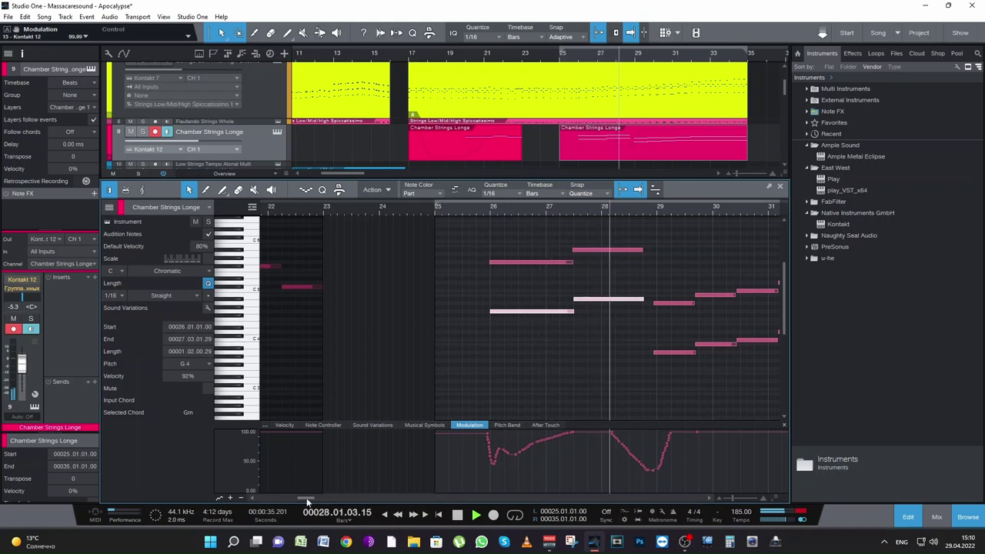
Play the arrangement from bar 17 and save the song
mouse_move(307, 500)
mouse_down()
mouse_move(297, 498)
mouse_move(318, 499)
mouse_move(292, 499)
mouse_up()
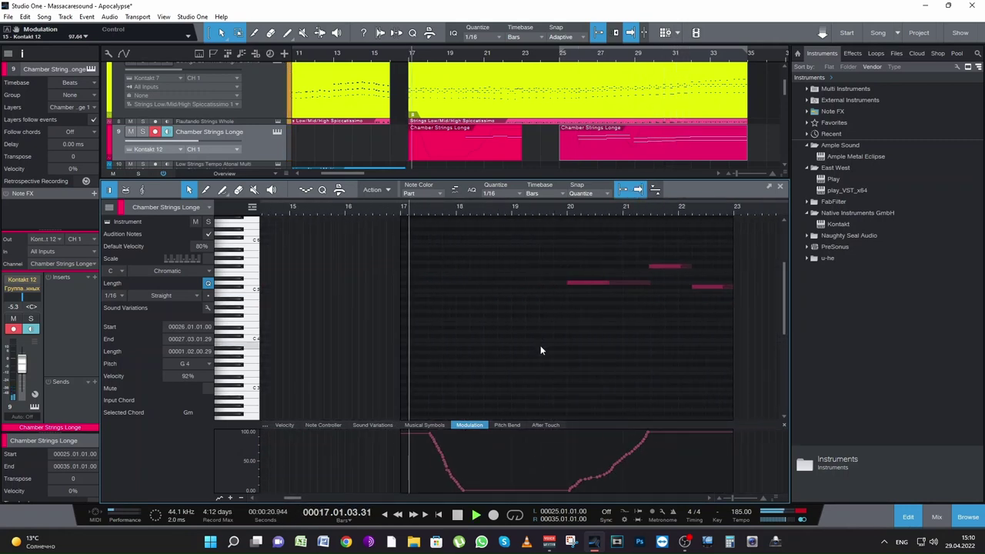
key(ctrl+s)
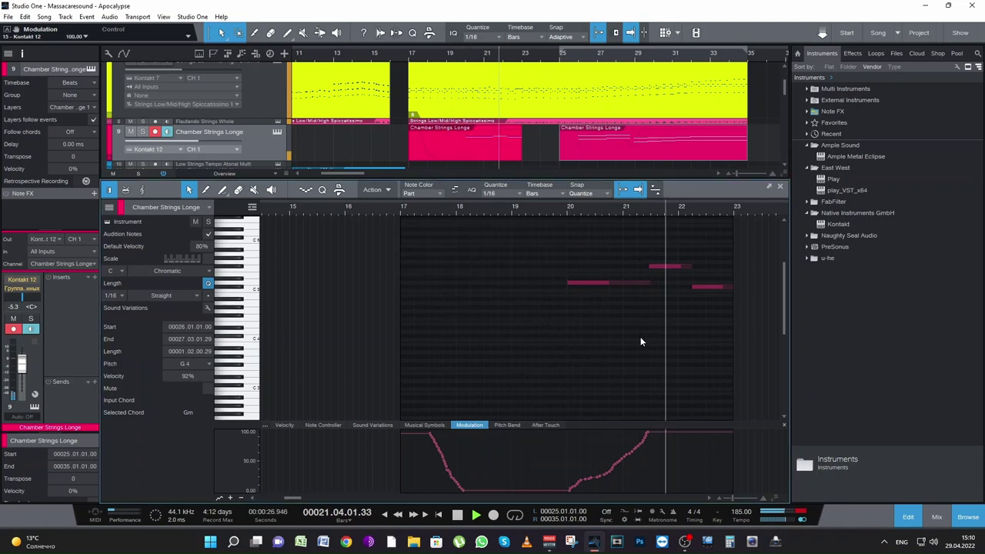
key(space)
Duplicate all three notes of the first Chamber Strings Longe event an octave lower
key(ctrl+a)
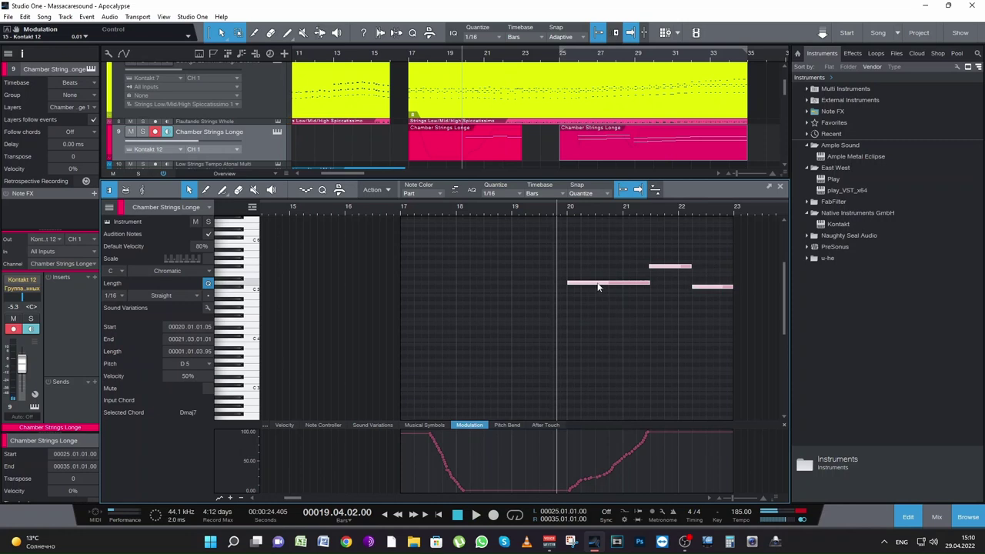
drag(598, 286, 593, 331)
key(space)
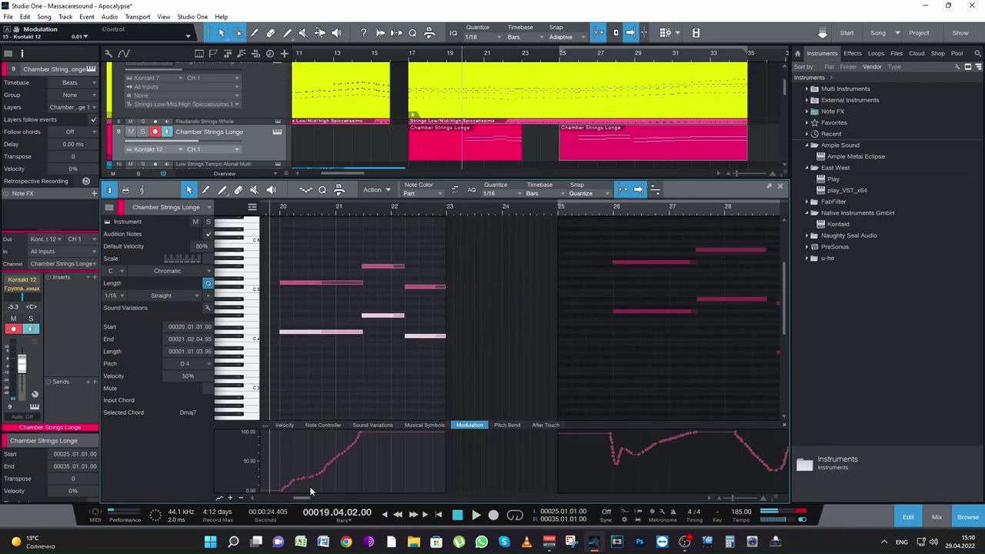
Extend the first Chamber Strings Longe event to bar 25 and duplicate its last octave pair to bar 23, raised to E
drag(520, 151, 559, 158)
click(637, 208)
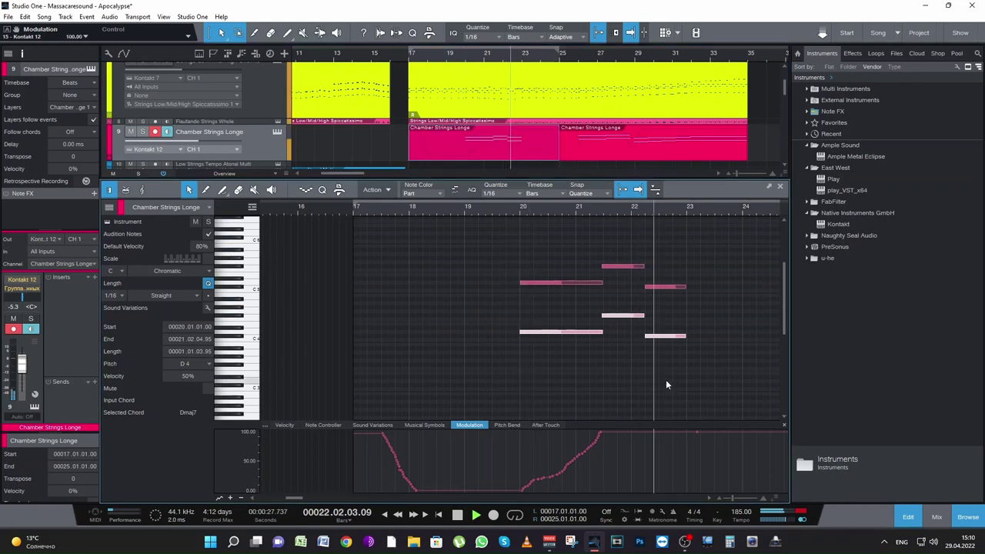
drag(650, 374, 709, 279)
key(d)
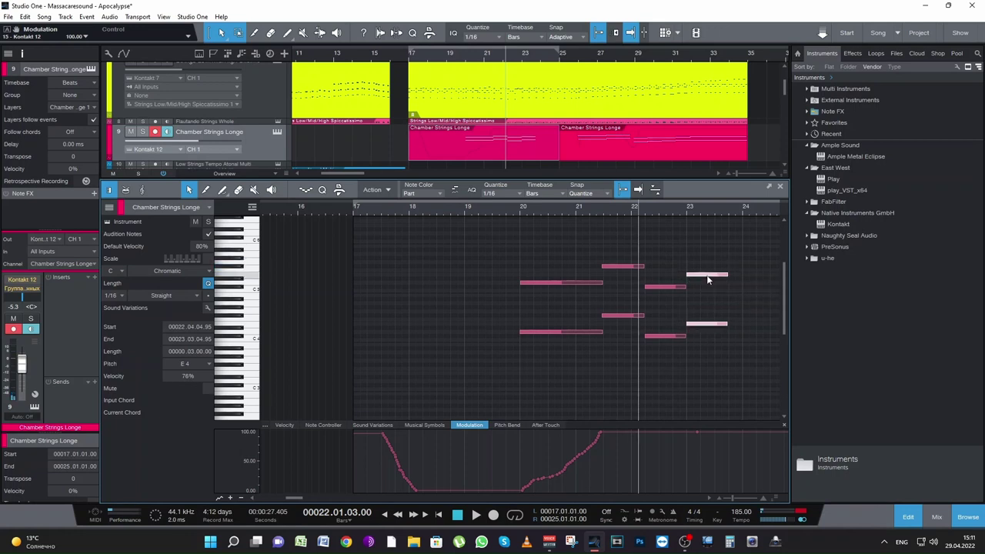
Lengthen the octave pair at bar 23 to bar 25 and draw a rising modulation ramp beneath it
key(space)
drag(295, 497, 300, 498)
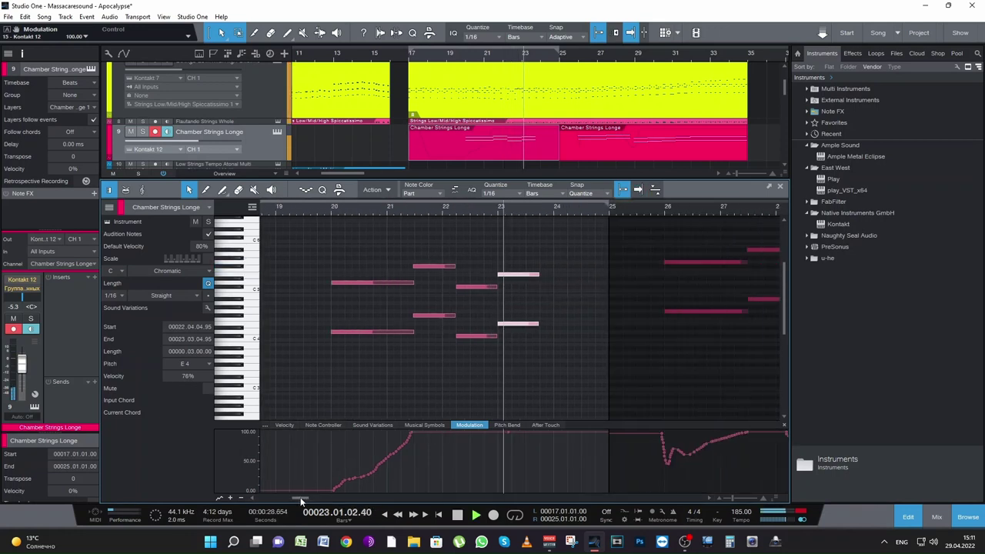
key(space)
drag(537, 274, 600, 290)
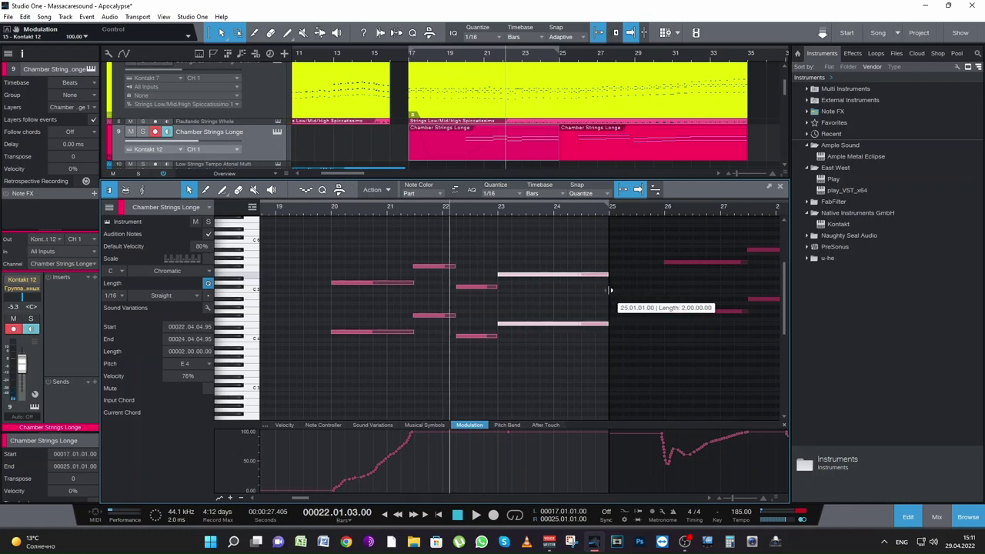
click(498, 435)
drag(508, 435, 605, 436)
Merge the two Chamber Strings Longe events into one and play it back from 22.01.03
drag(758, 149, 504, 146)
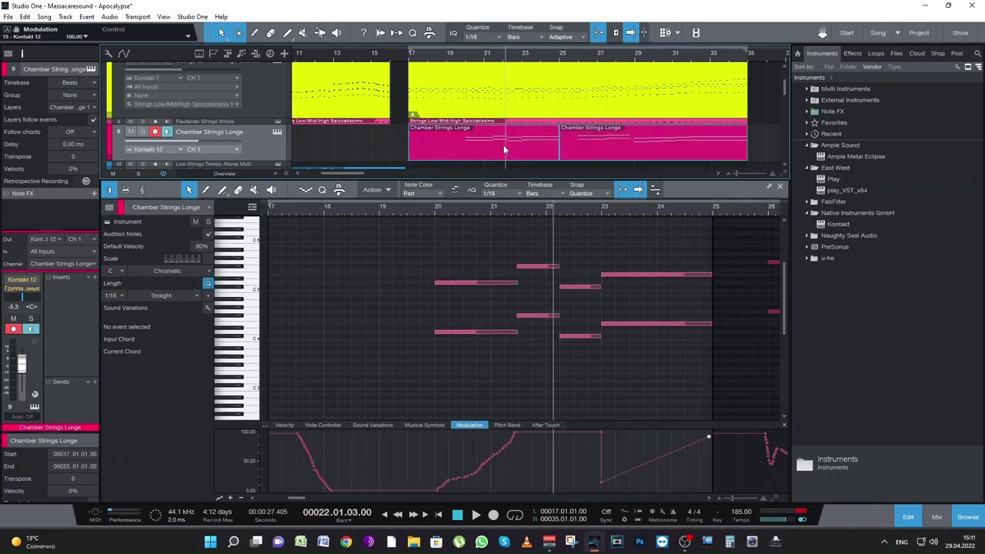
key(g)
key(space)
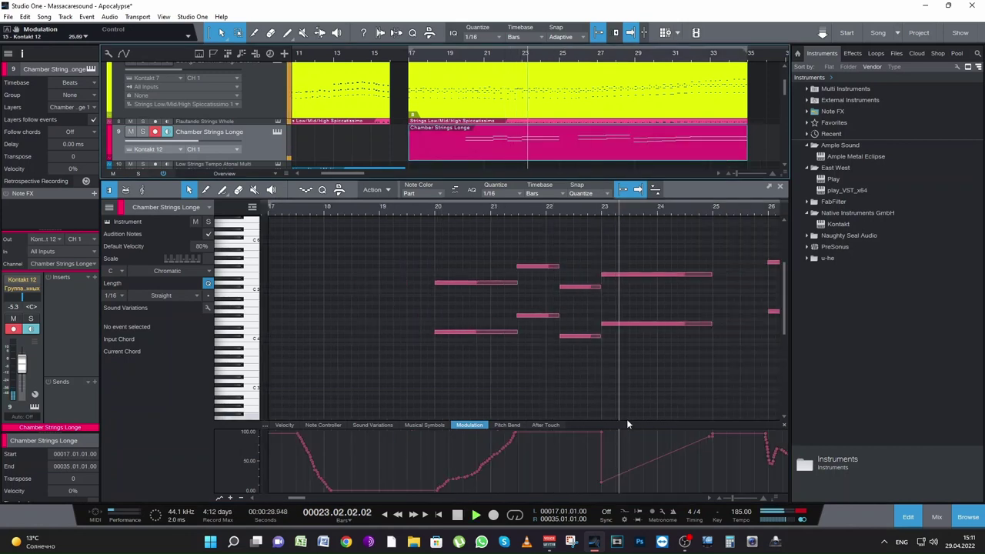
key(space)
Shorten the long E octave pair to 24.03, duplicate it up to bar 26, and set the copies' pitch to F♯
drag(730, 340, 701, 285)
key(d)
key(space)
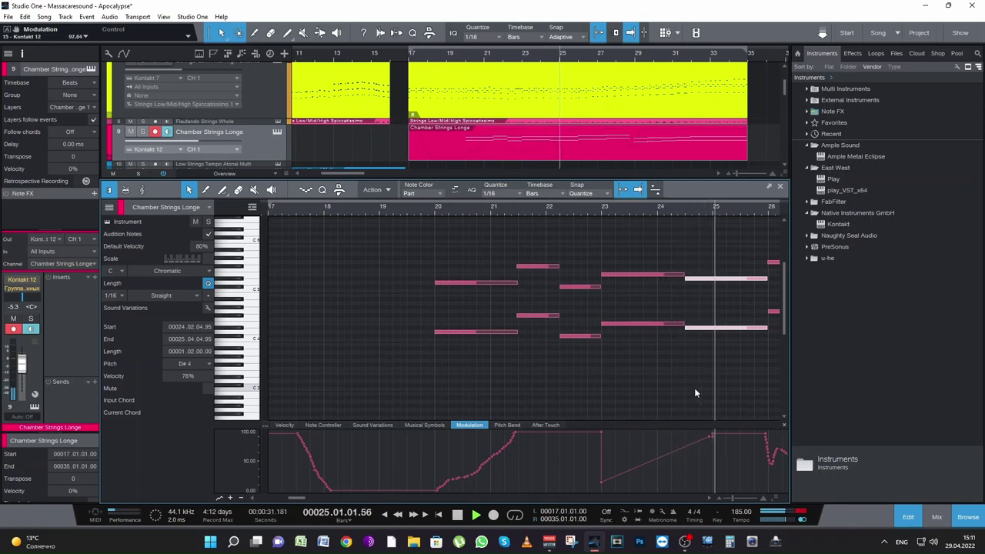
key(space)
drag(700, 280, 701, 270)
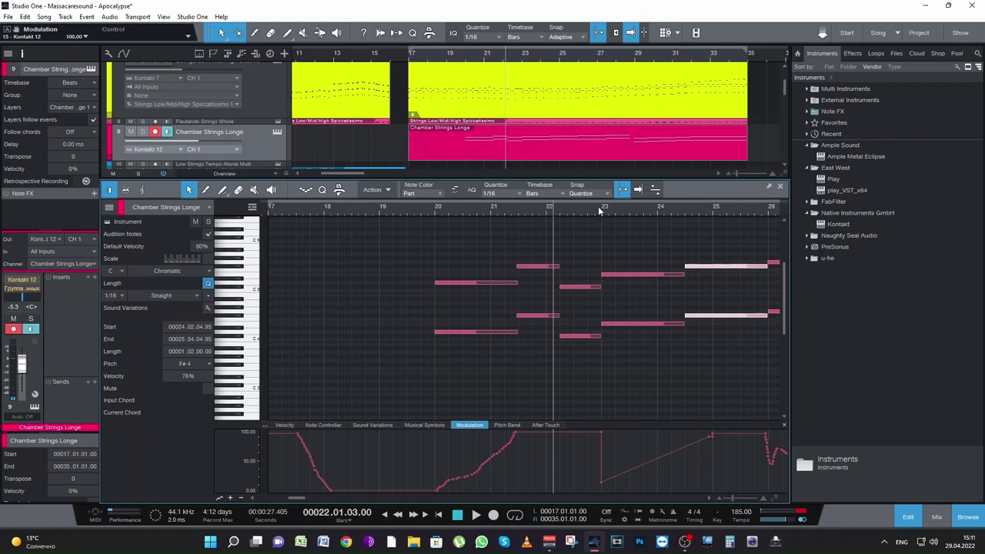
Review the Bass Trombones a3 Sustains and Horns a9 Sustains notes during playback, and close the note editor
scroll(580, 133, down, 5)
click(557, 142)
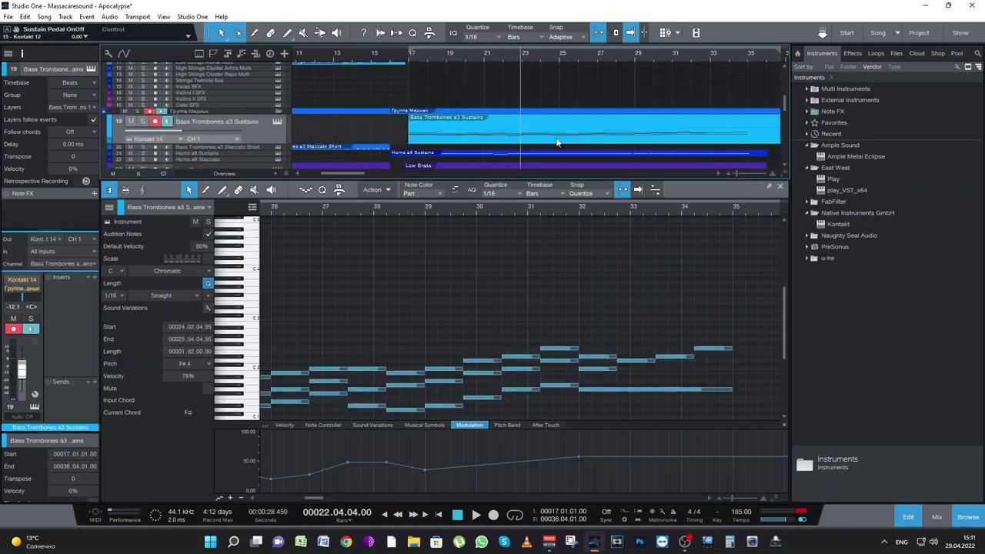
scroll(571, 159, down, 2)
click(556, 116)
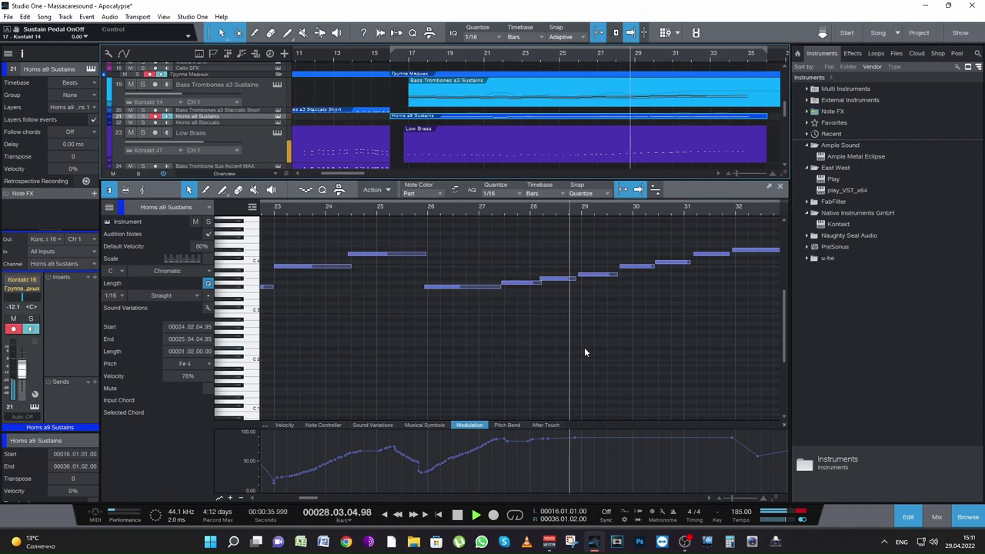
click(780, 186)
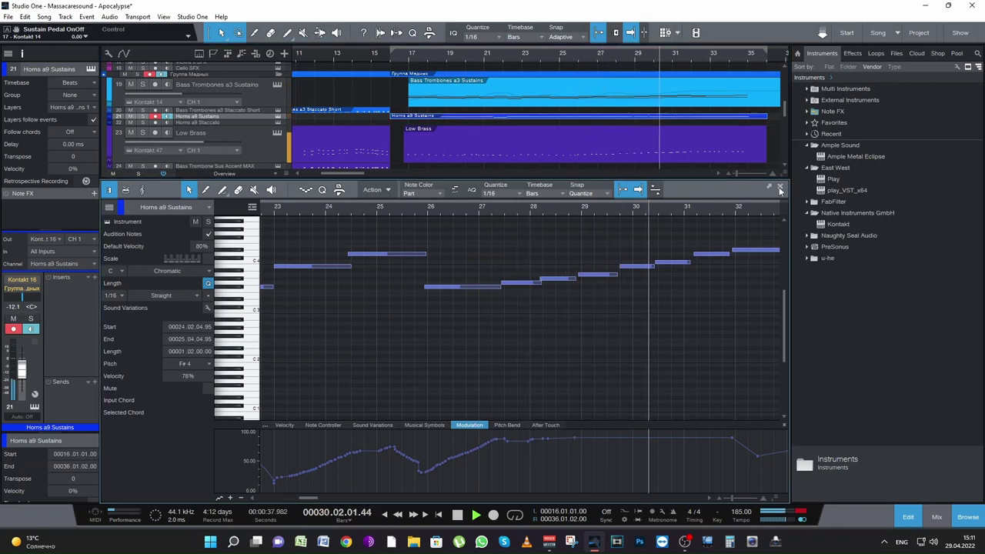
Listen through to the end of the section in the full arrangement and save the song
scroll(498, 323, up, 5)
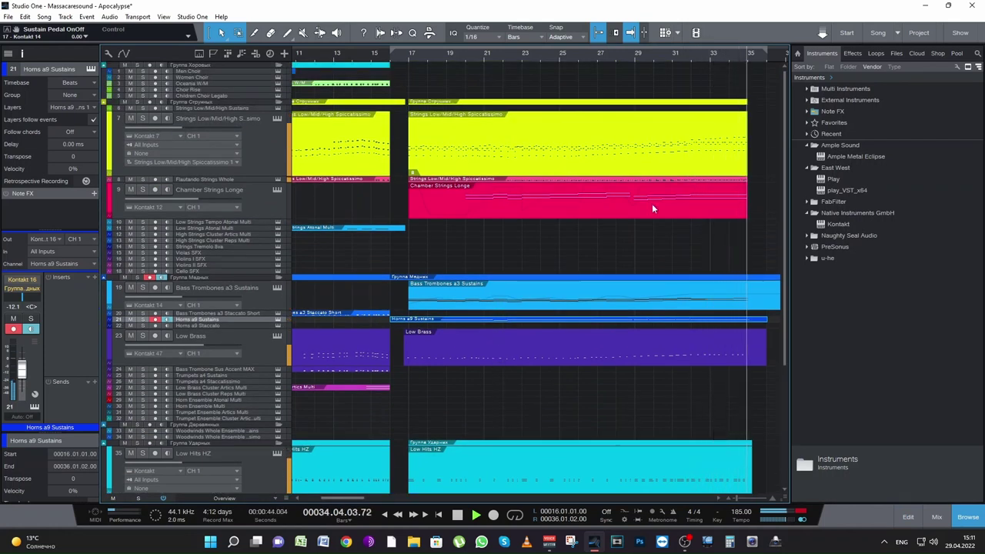
key(space)
key(ctrl+s)
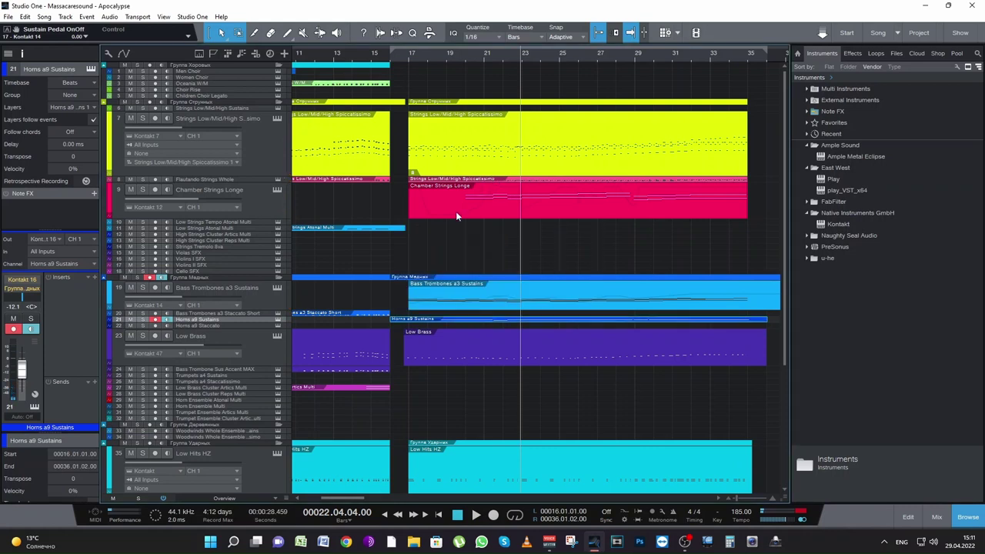
Copy the Bass Trombones a3 Sustains event at bar 17 to the Strings Low/Mid/High Sustains track
click(409, 54)
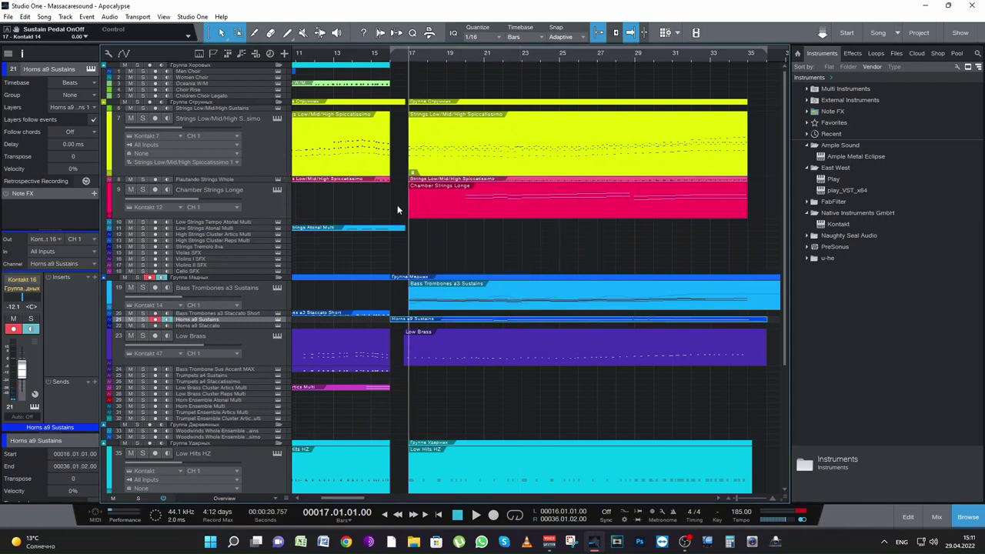
click(429, 307)
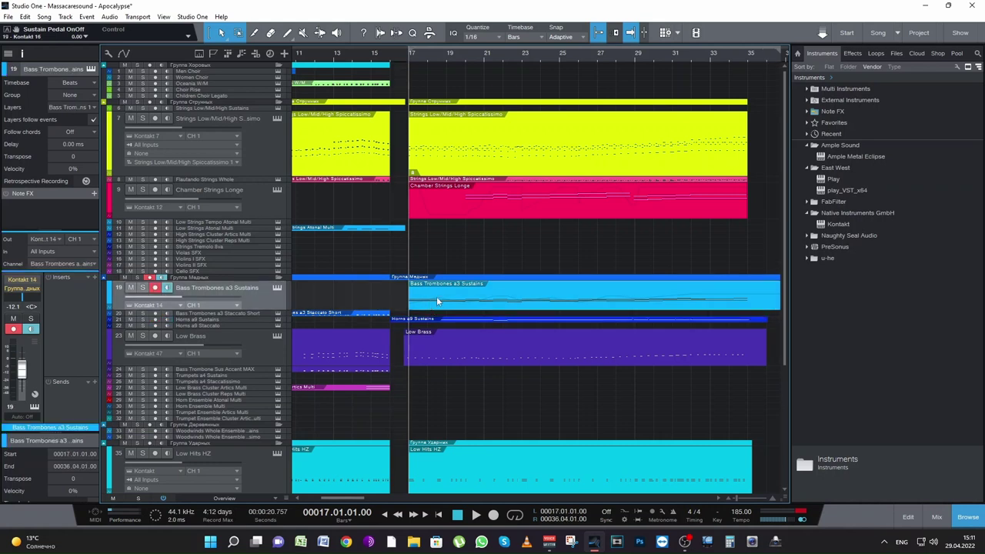
drag(436, 300, 439, 108)
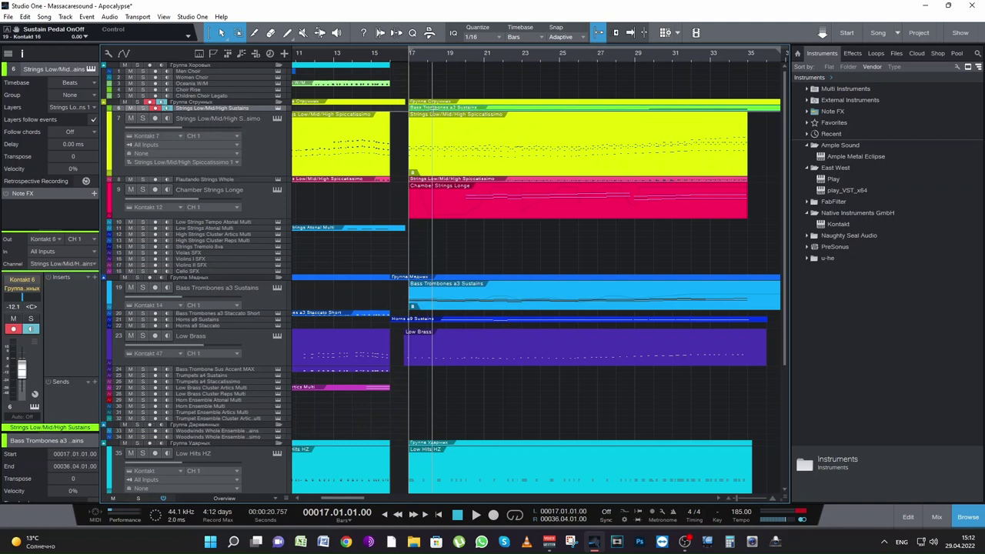
Solo the Strings Low/Mid/High Sustains track and transpose all notes in its bar 17 event up one octave
click(143, 108)
drag(252, 110, 261, 265)
double_click(460, 250)
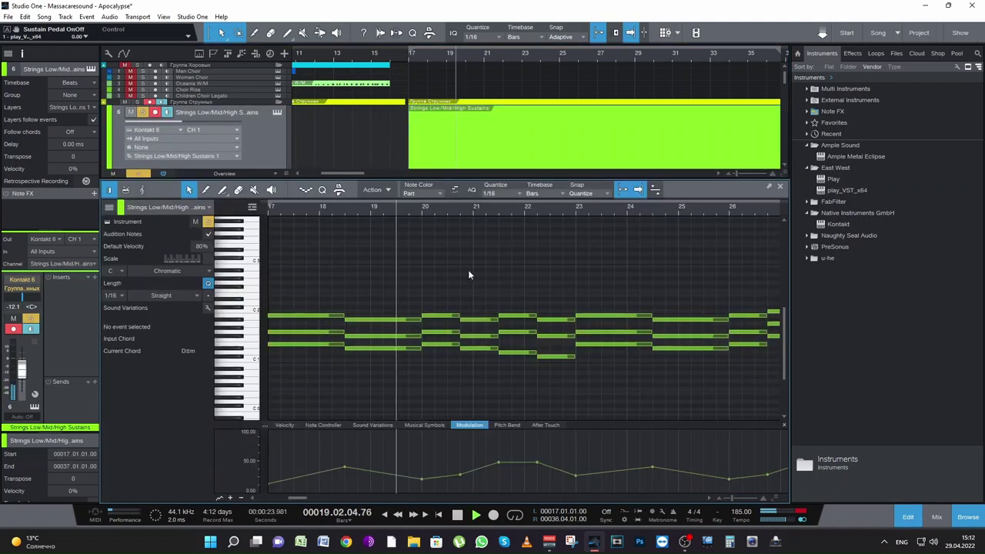
key(space)
drag(729, 497, 724, 496)
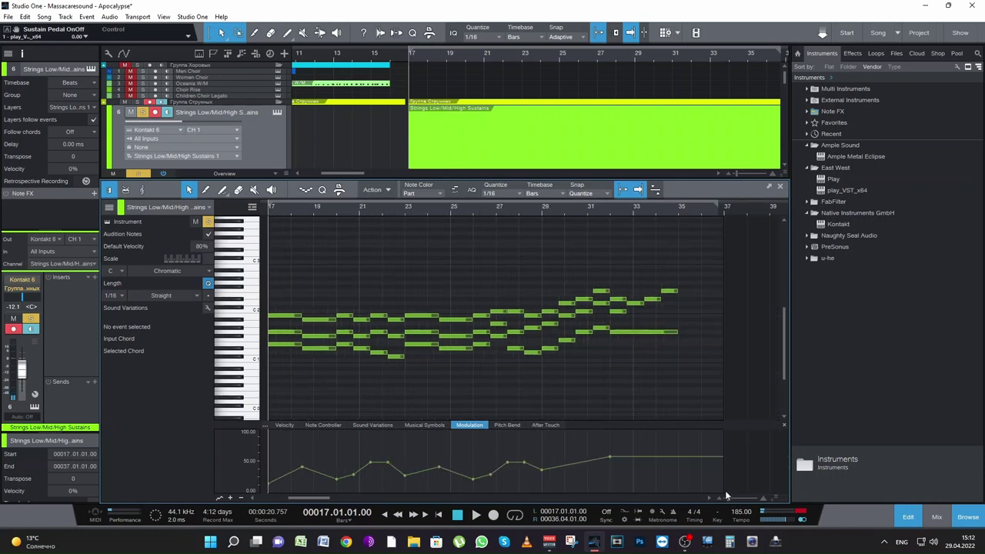
drag(734, 408, 269, 263)
key(space)
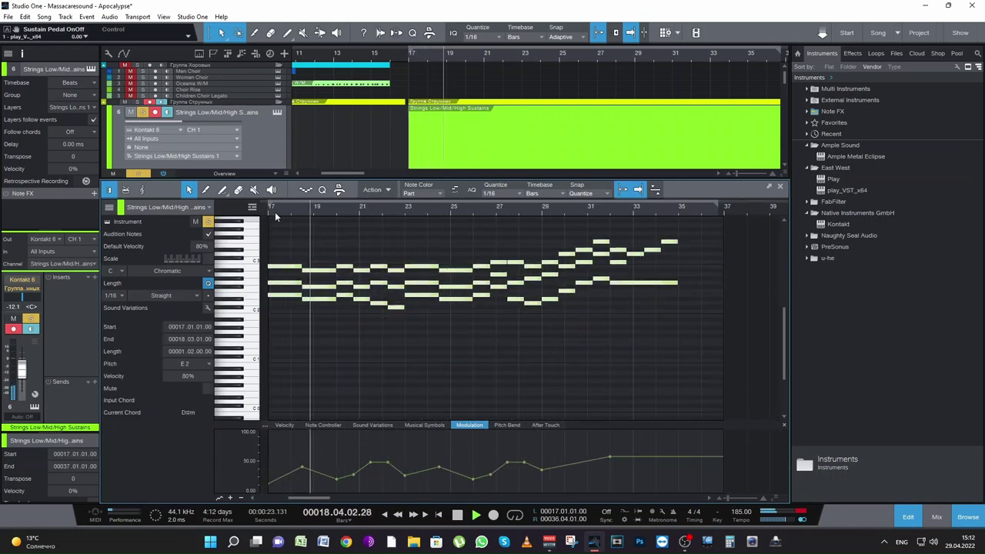
Audition the string sustains together with the soloed Strings Low/Mid/High Spiccatissimo track, close the note editor and clear all solos
scroll(166, 129, down, 4)
key(space)
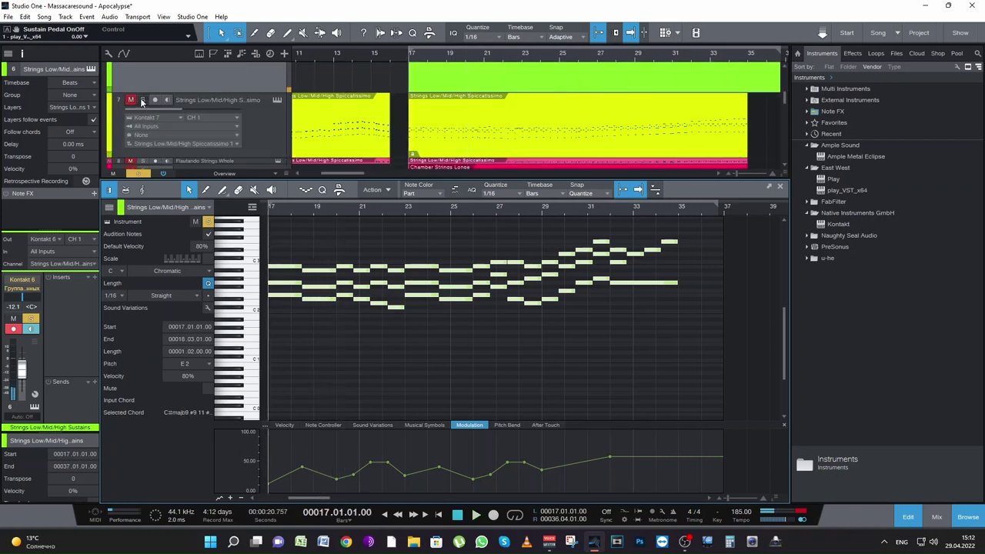
click(143, 100)
key(space)
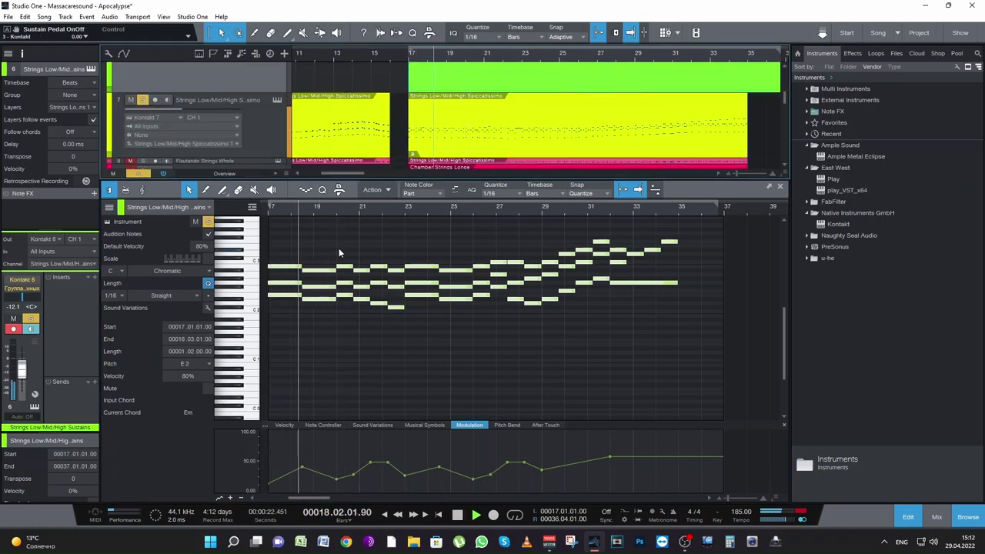
click(778, 187)
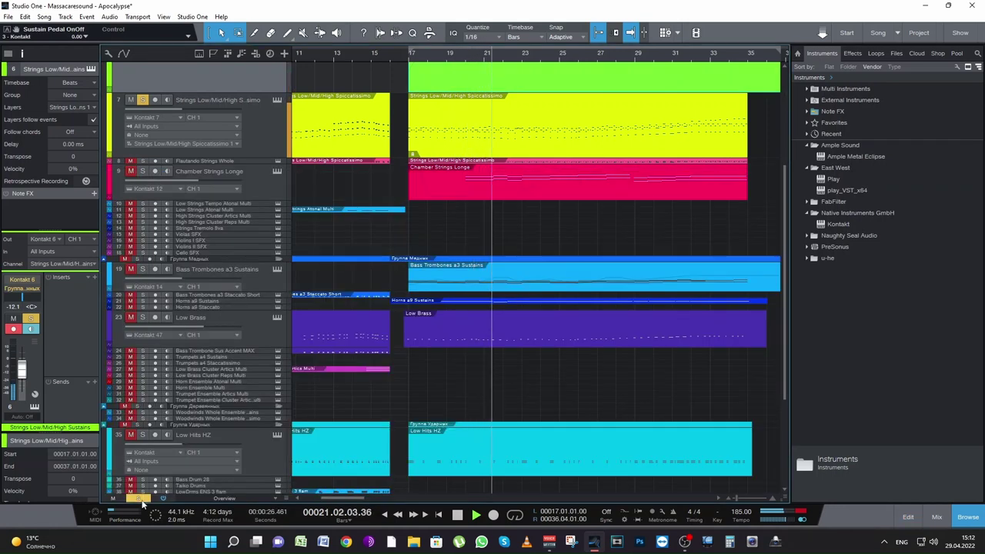
key(space)
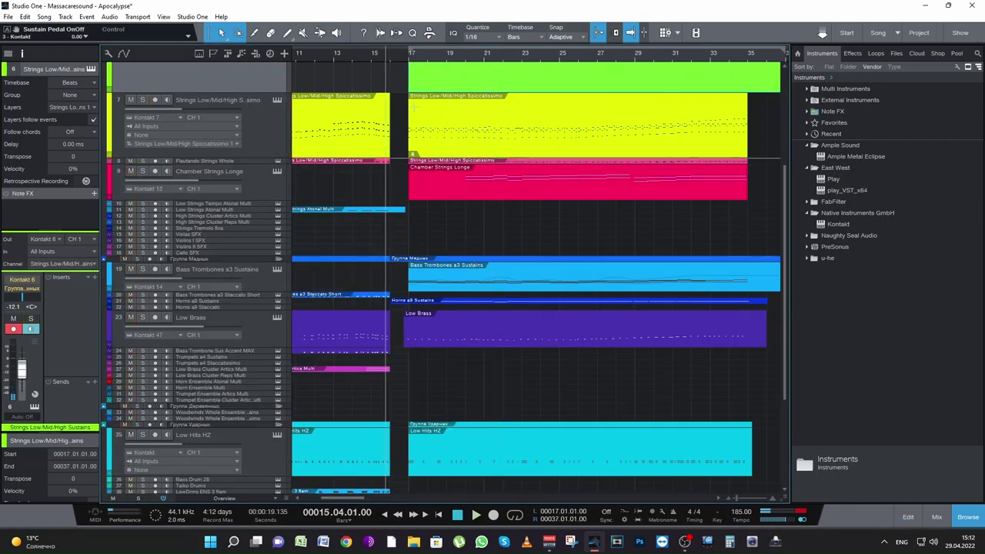
Play the whole arrangement from the beginning with the tracks at minimal height, and save the song
key(Home)
key(space)
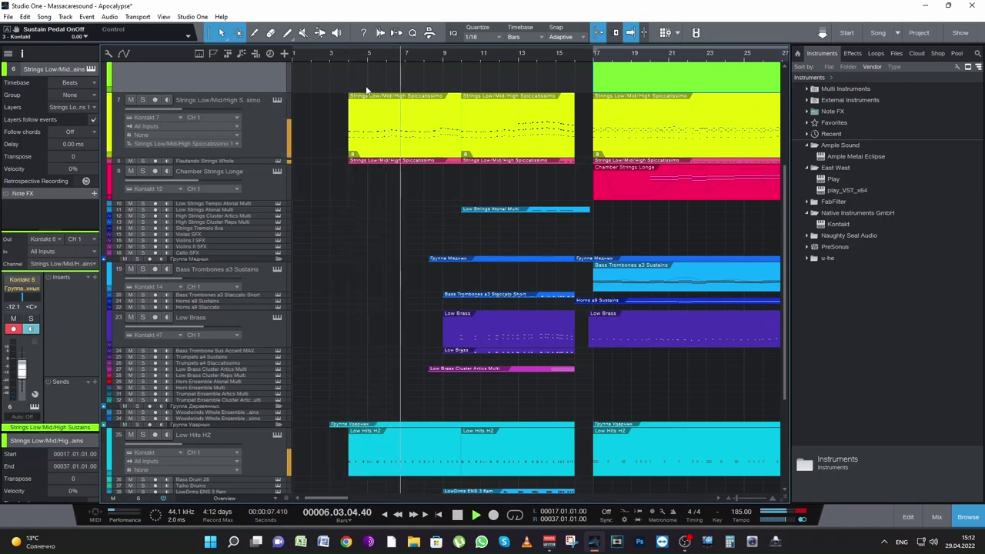
drag(286, 498, 284, 483)
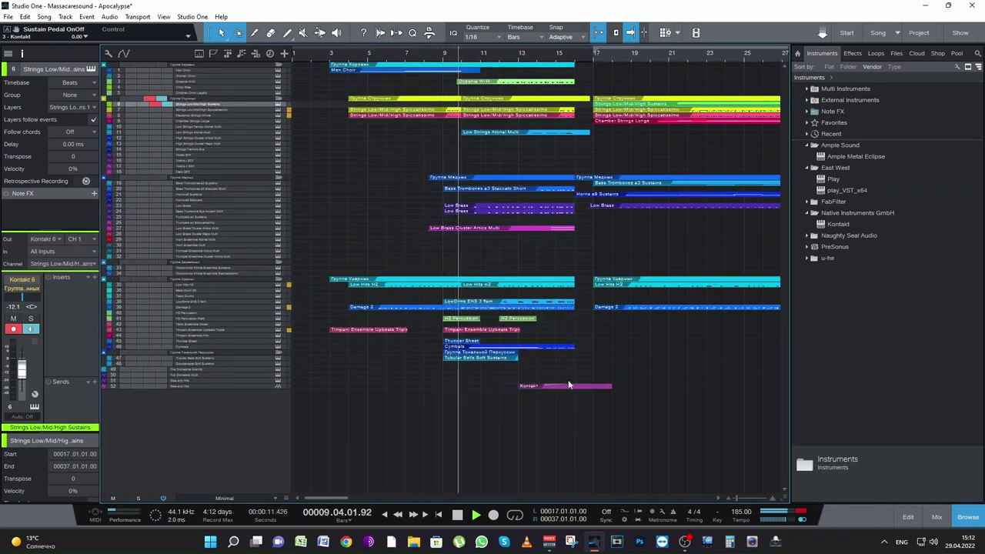
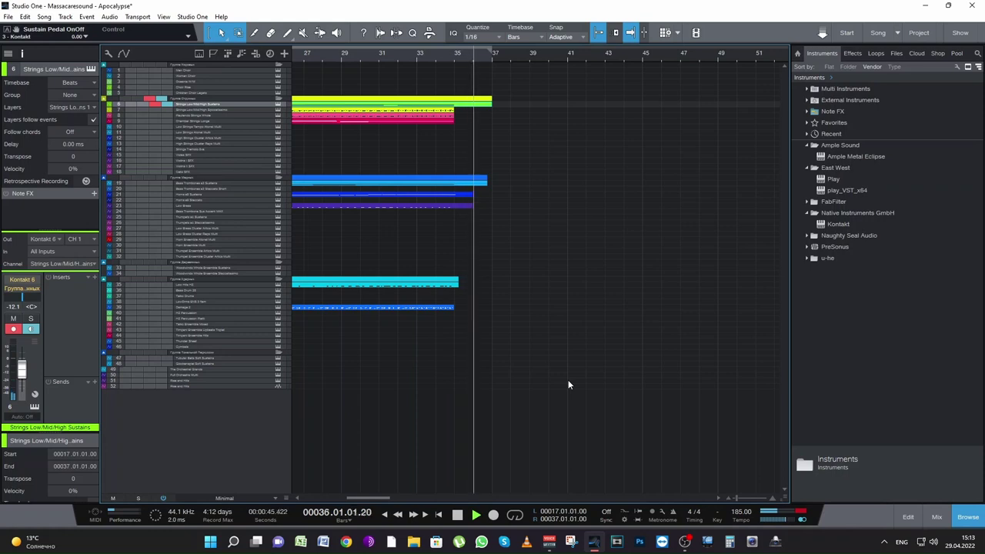
key(space)
key(ctrl+s)
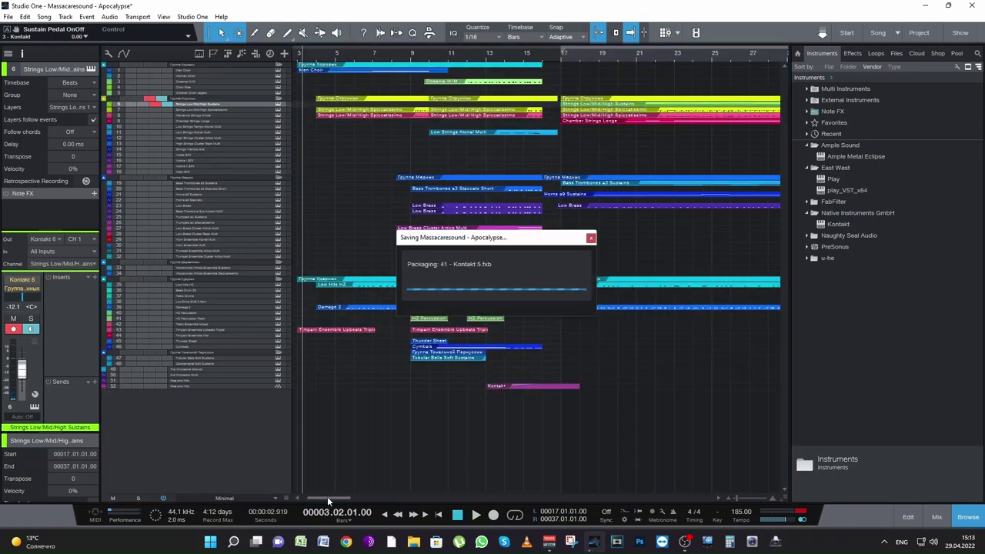
Duplicate the Timpani Ensemble Upbeats Triplet event, place the copy at 16.03, and enlarge its track
drag(328, 498, 339, 498)
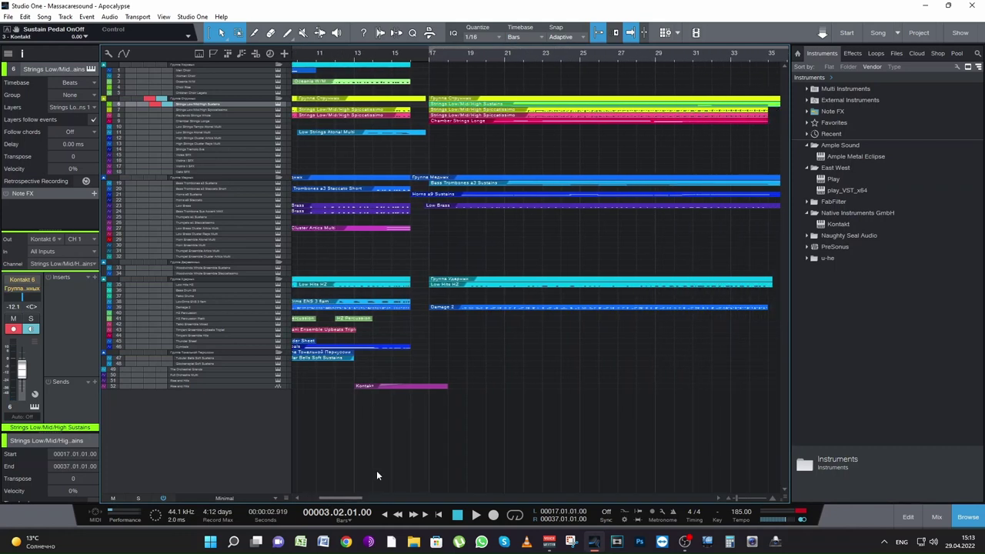
click(323, 330)
key(d)
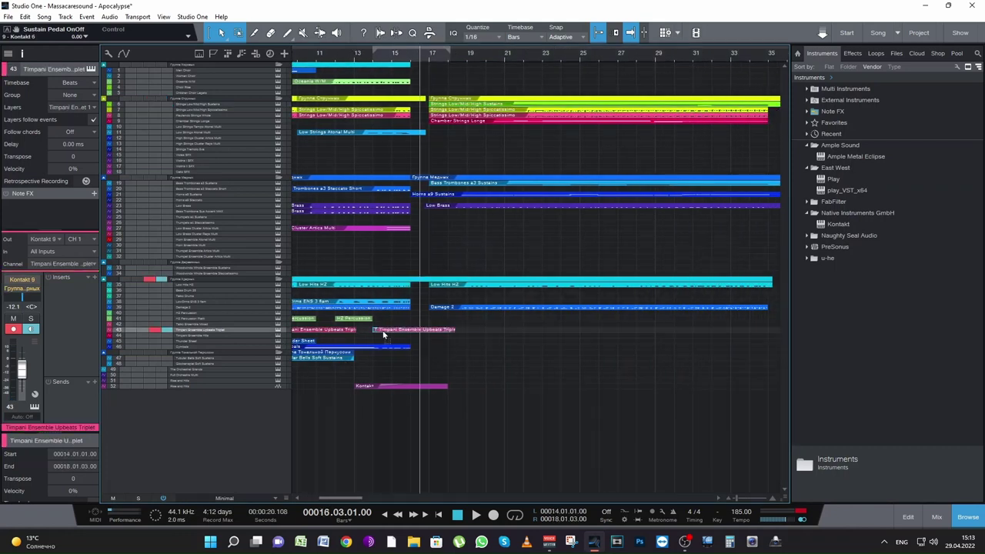
drag(383, 334, 431, 334)
drag(253, 332, 253, 371)
Shift the final section's string, brass and percussion events one bar later, and start the copied timpani event at bar 17
drag(769, 379, 440, 62)
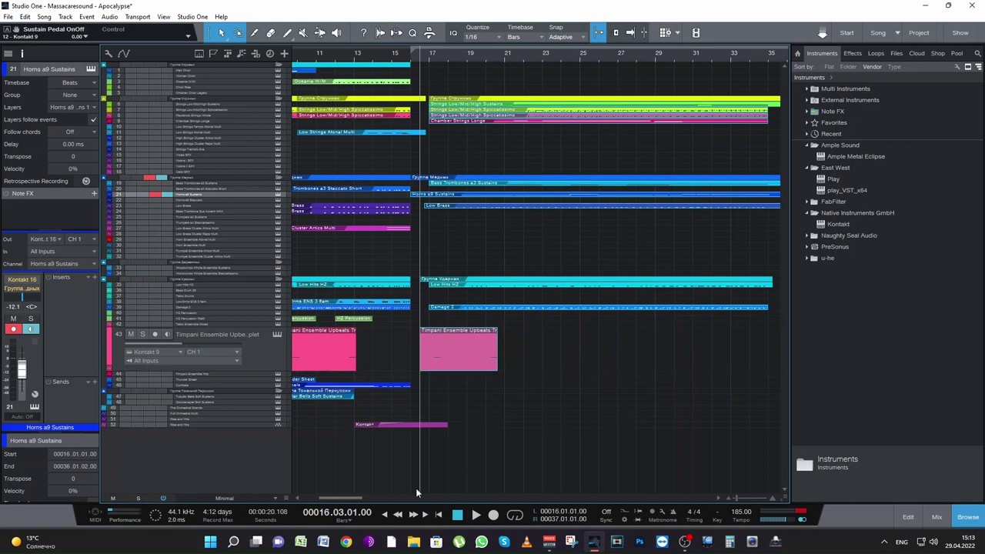
drag(348, 498, 355, 498)
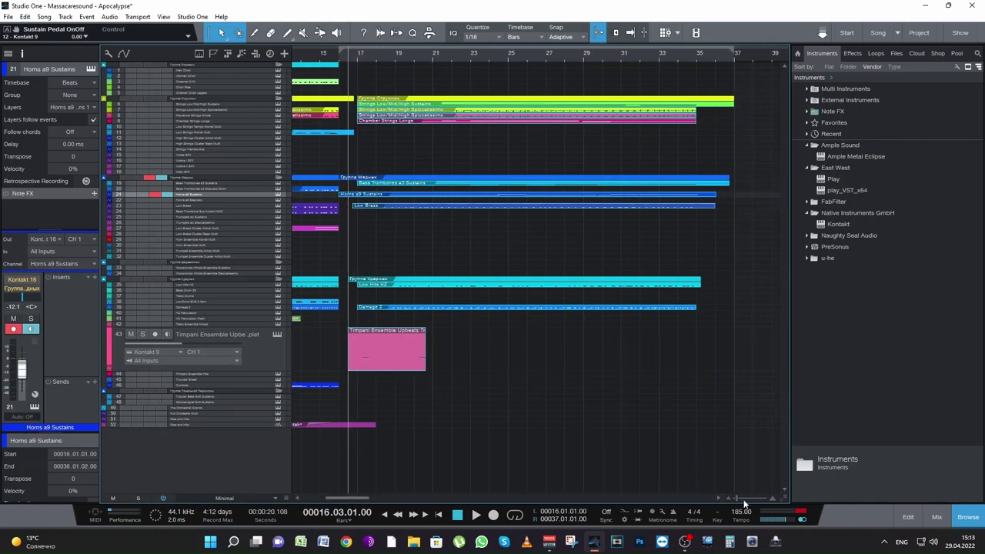
drag(736, 498, 741, 500)
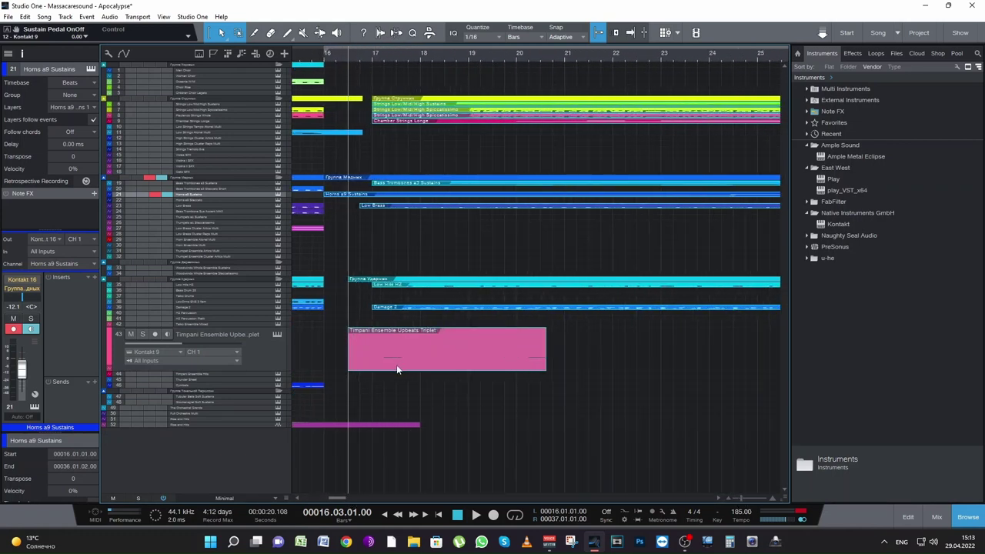
drag(396, 360, 434, 364)
click(415, 53)
Solo the Timpani Ensemble Upbeats Triplet track and audition its copied event
click(144, 334)
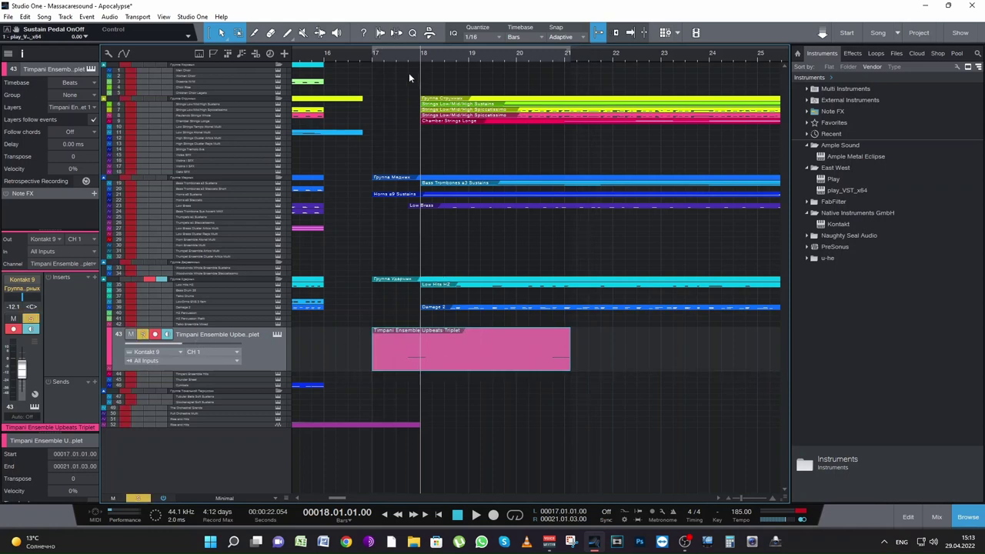
key(space)
key(space)
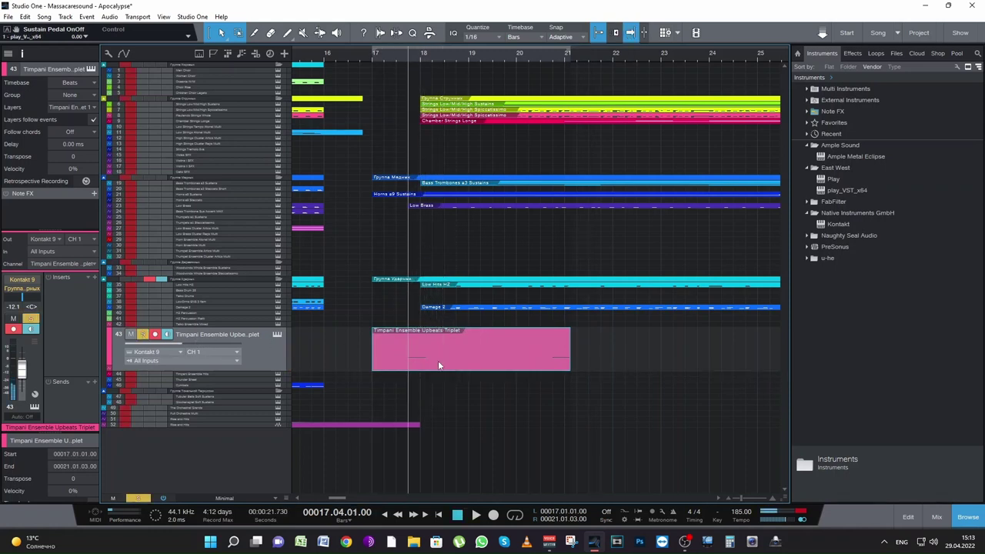
Check the Bass Trombones a3 Sustains notes at bar 18, and set the first copied timpani note's pitch to E 1
click(426, 362)
click(430, 197)
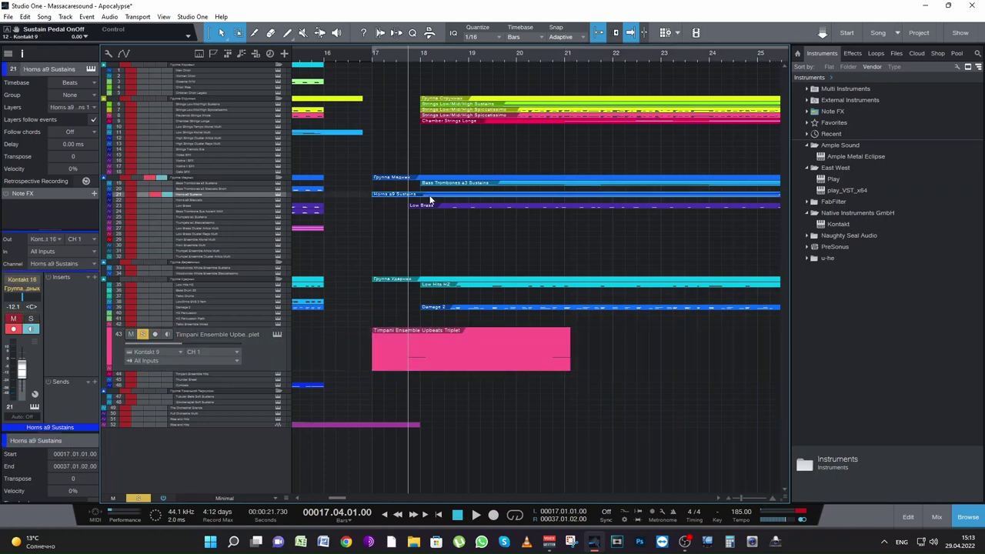
double_click(425, 183)
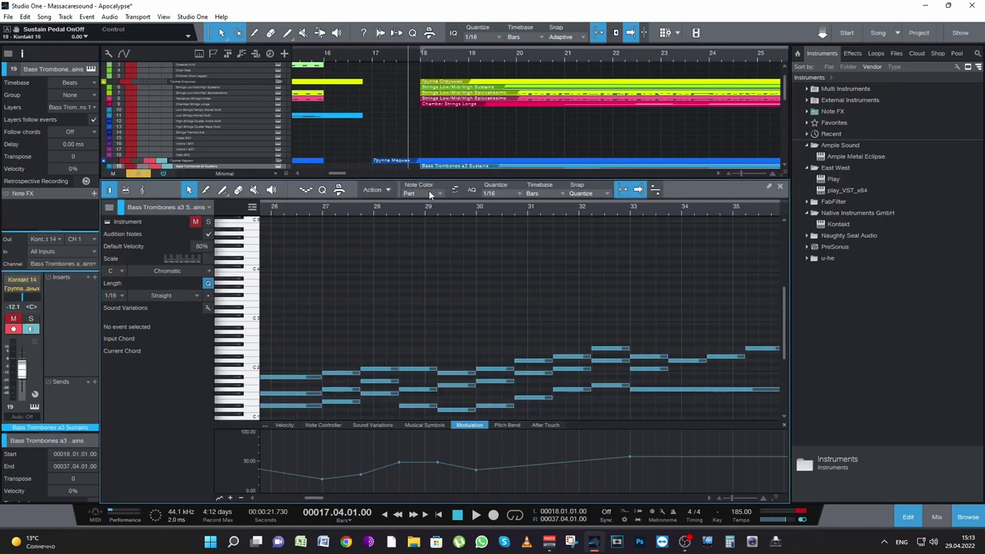
drag(313, 497, 294, 505)
scroll(450, 154, down, 8)
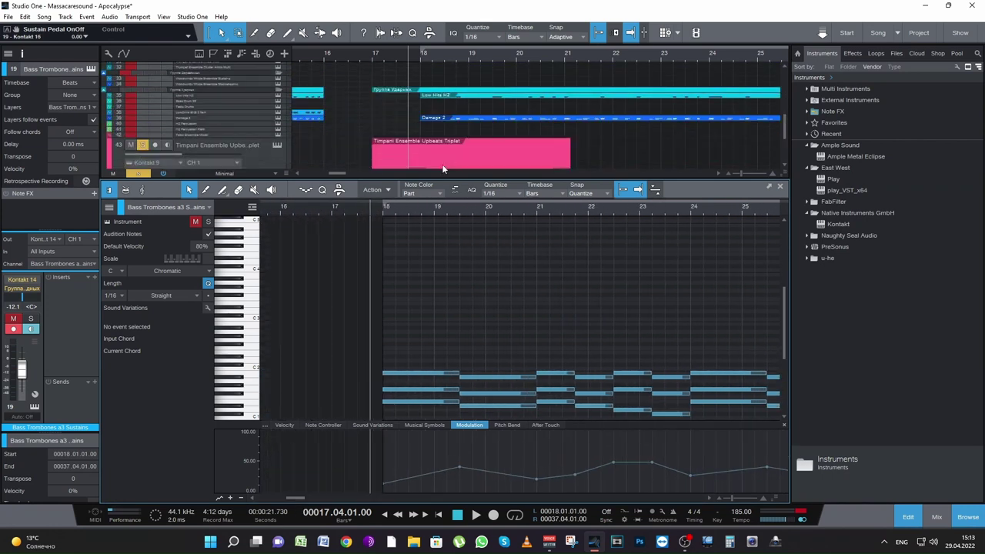
scroll(442, 164, down, 2)
click(436, 124)
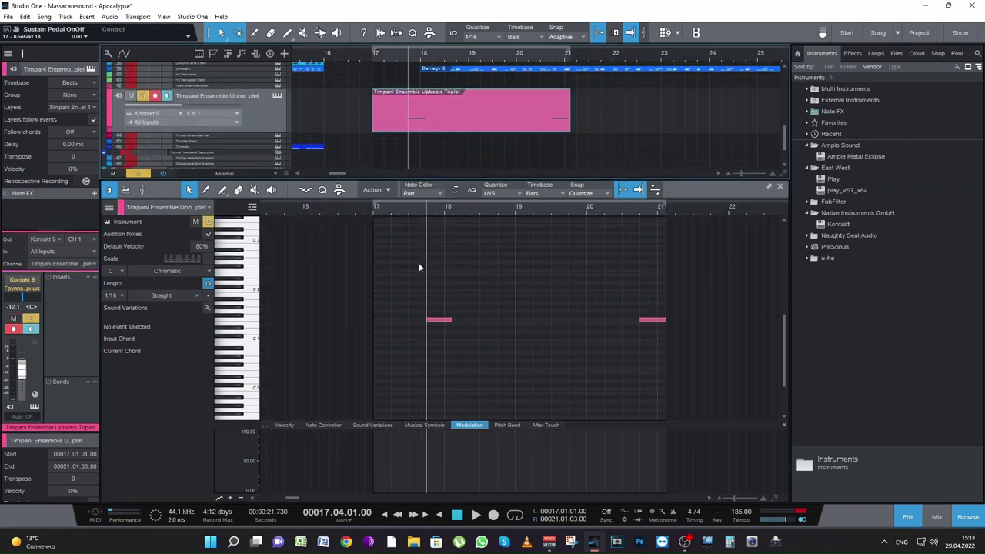
click(447, 320)
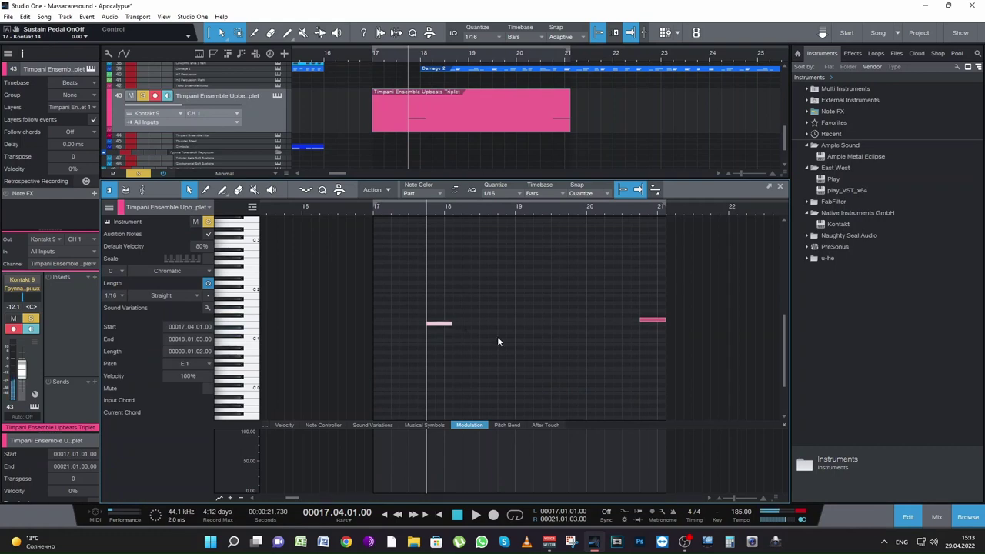
Clear all solos, play the timpani entry in context, and delete the second timpani note just before bar 21
click(139, 173)
key(space)
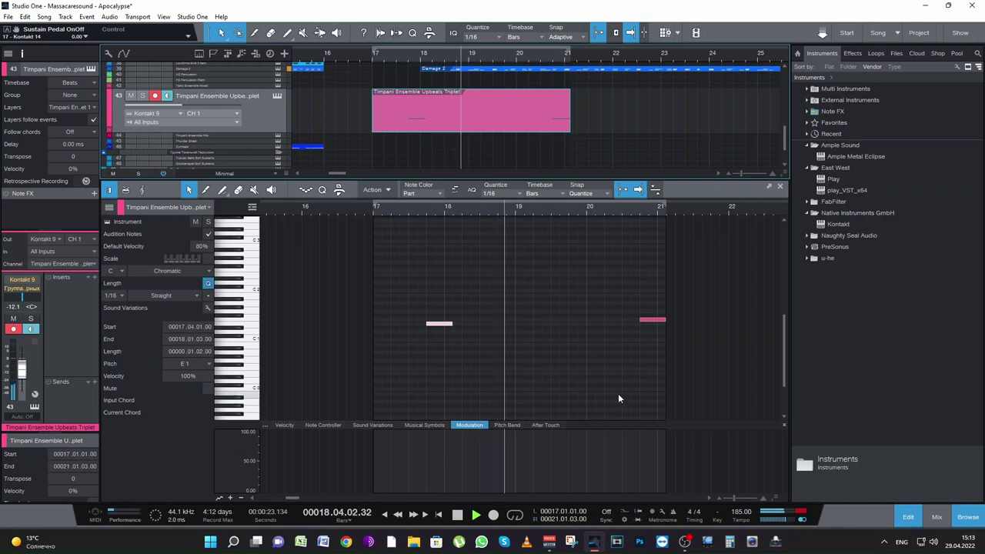
drag(633, 382, 656, 315)
key(Delete)
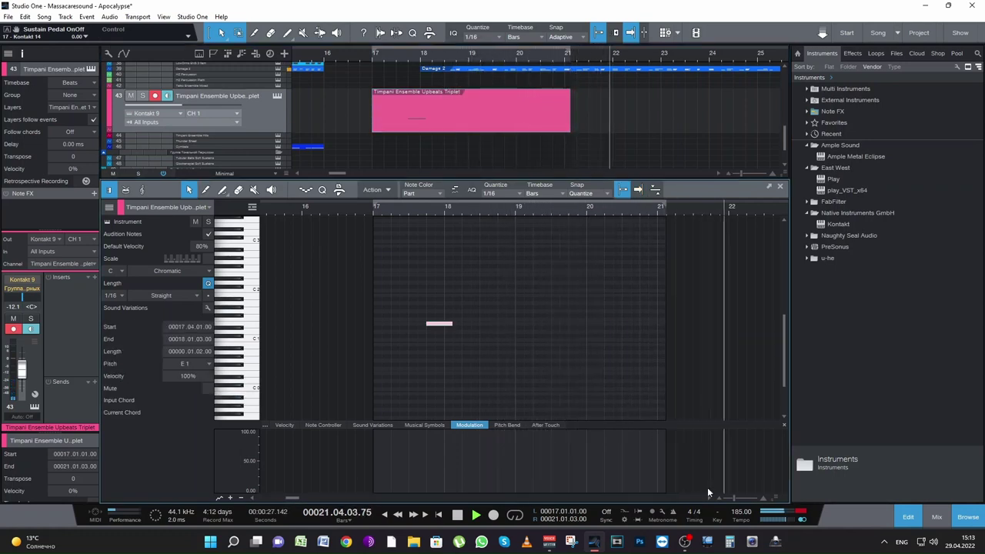
drag(734, 498, 732, 498)
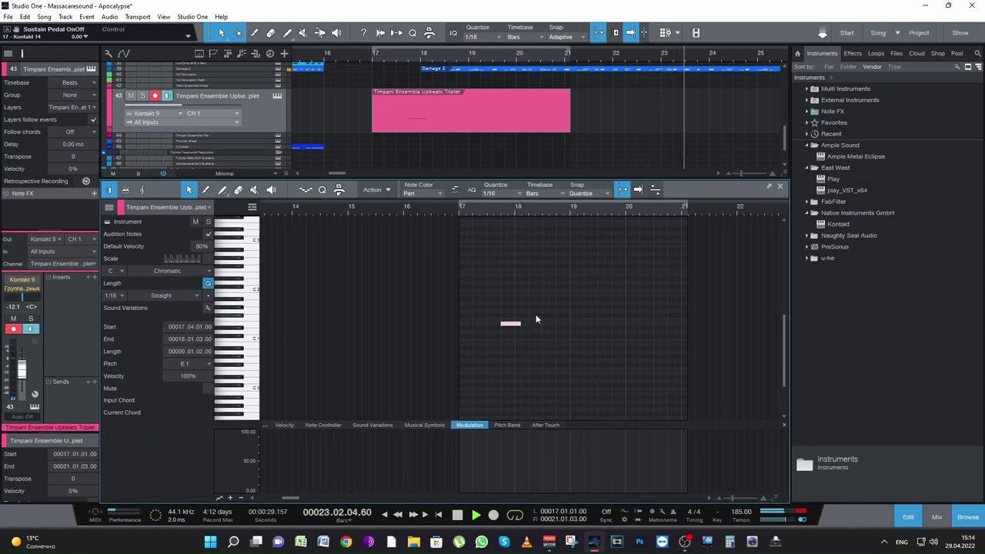
key(space)
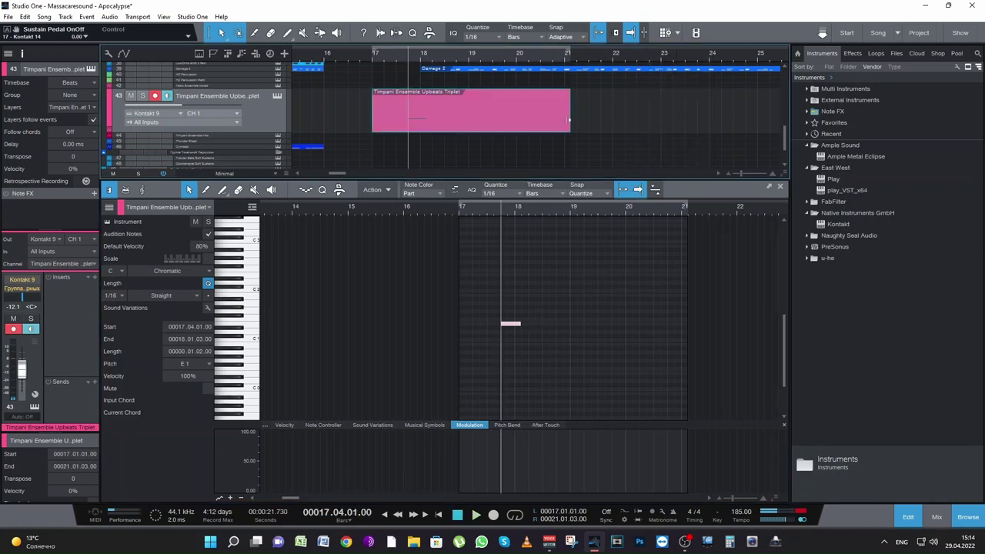
Copy the edited timpani event to bar 23, start playback to check it, and close the note editor
drag(481, 127, 696, 92)
key(space)
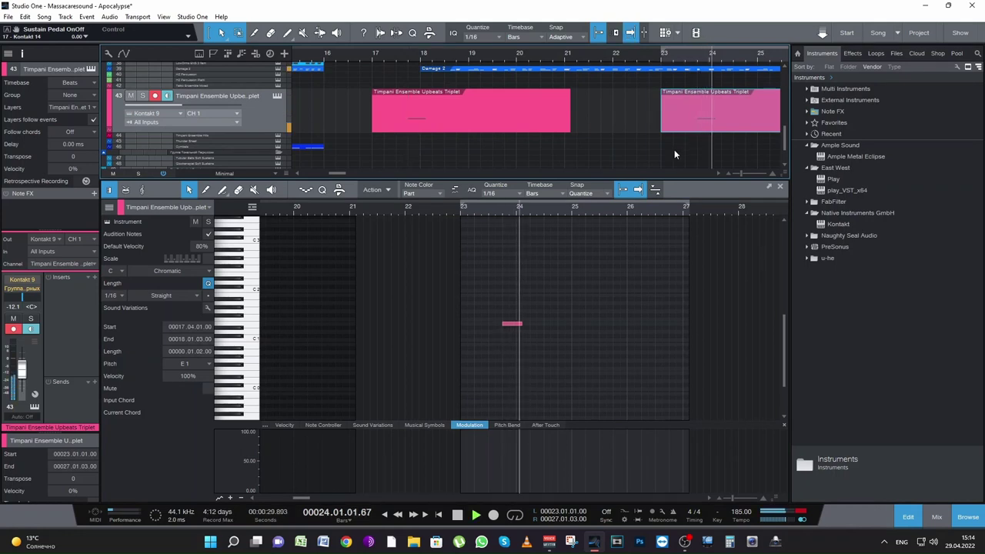
click(779, 186)
Listen through the rest of the section with the new timpani hits and save the song
drag(355, 496, 342, 497)
drag(740, 497, 736, 497)
drag(342, 496, 351, 497)
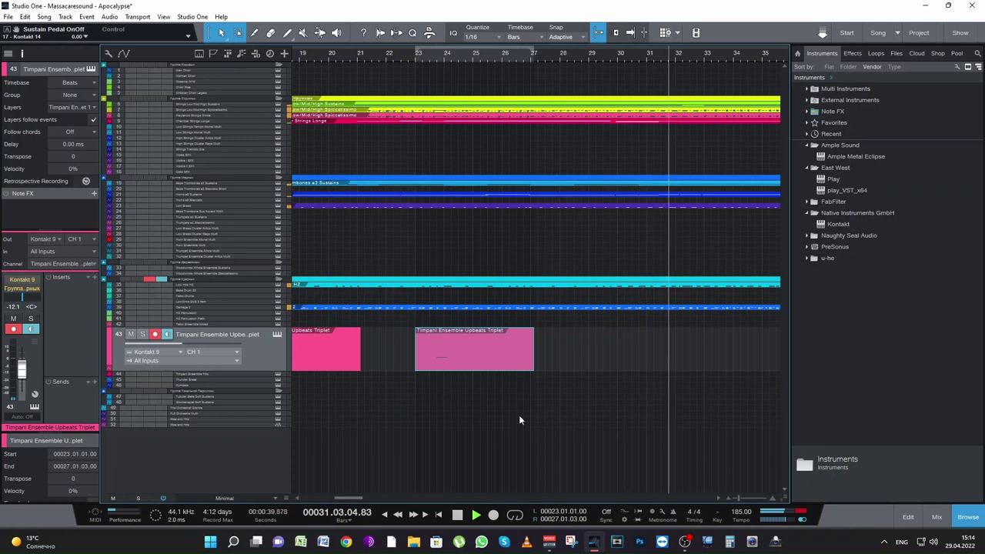
key(ctrl+s)
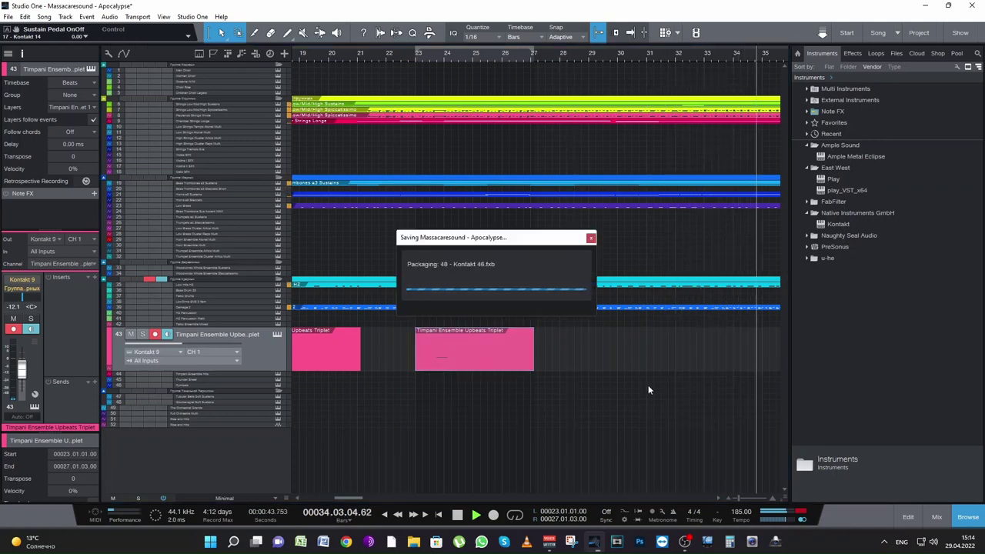
key(space)
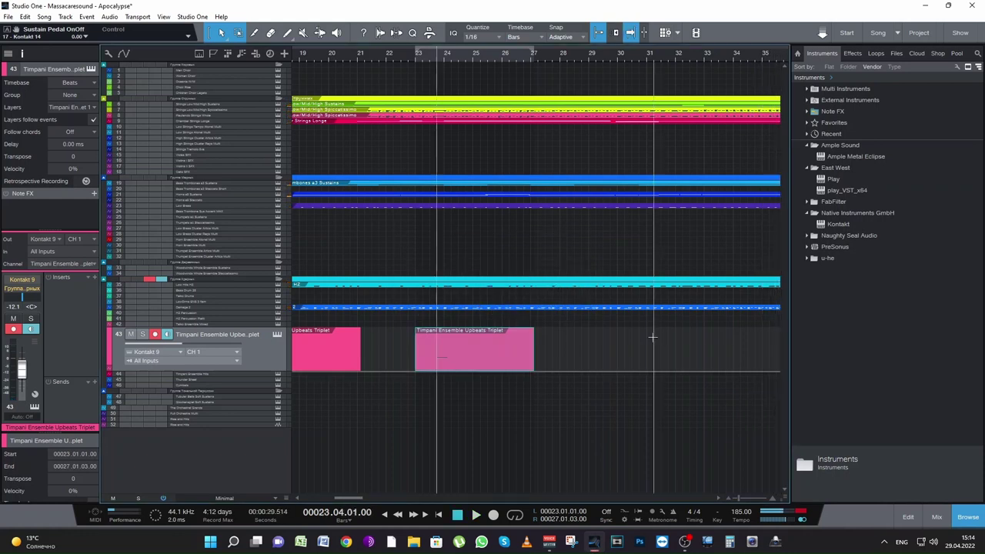
Enlarge the Trumpets a4 Sustains, Trumpets a4 Staccatissimo and Low Brass tracks, then solo and audition Low Brass
drag(230, 219, 258, 278)
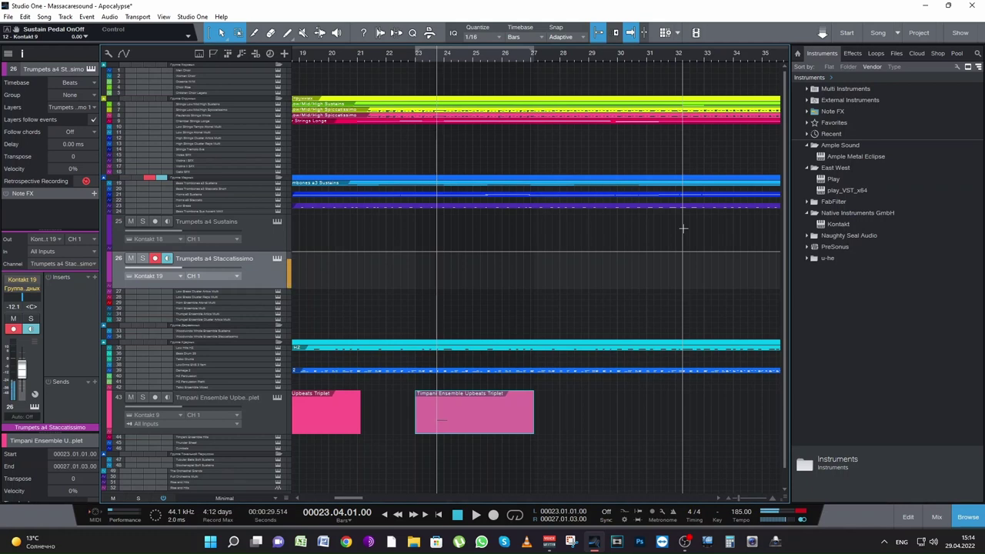
drag(363, 497, 369, 496)
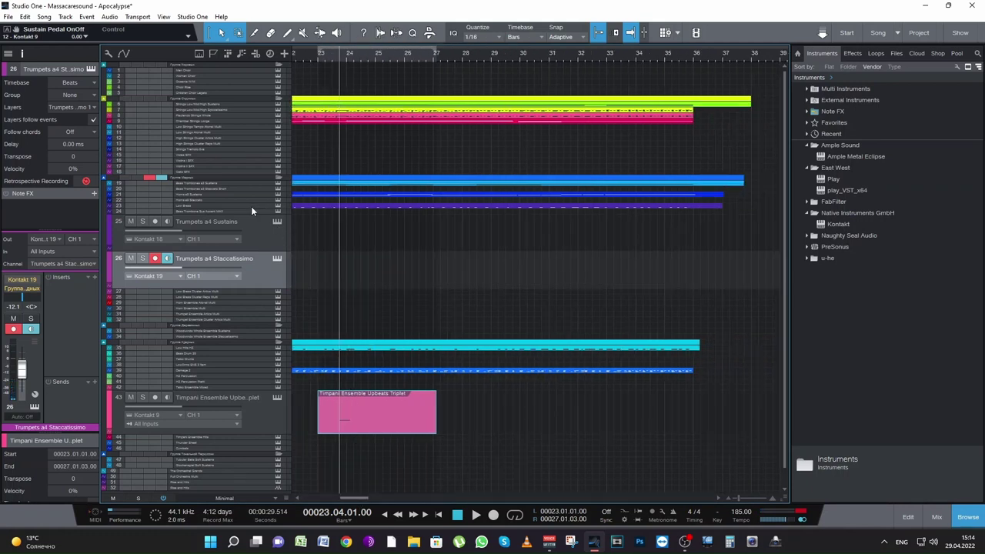
drag(251, 208, 260, 279)
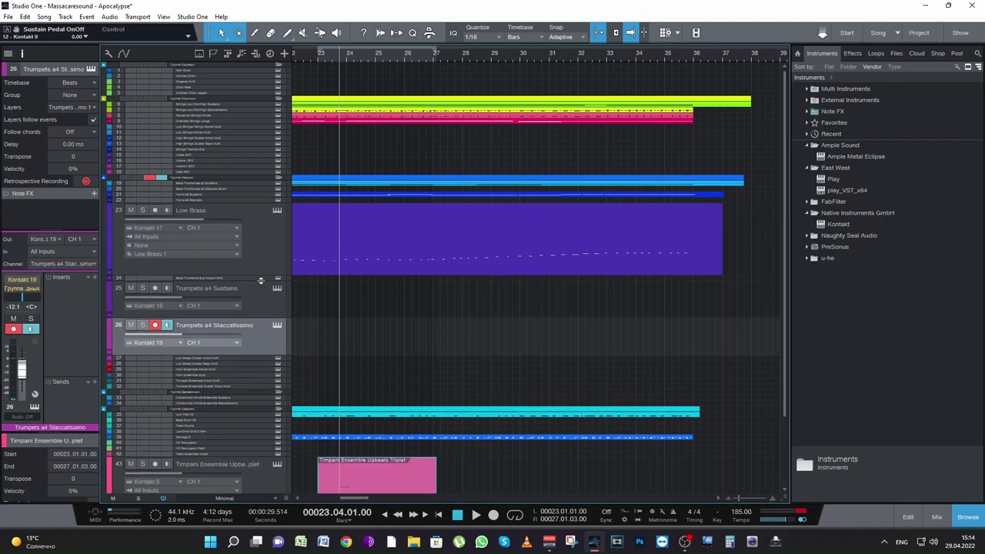
click(407, 75)
click(143, 209)
key(space)
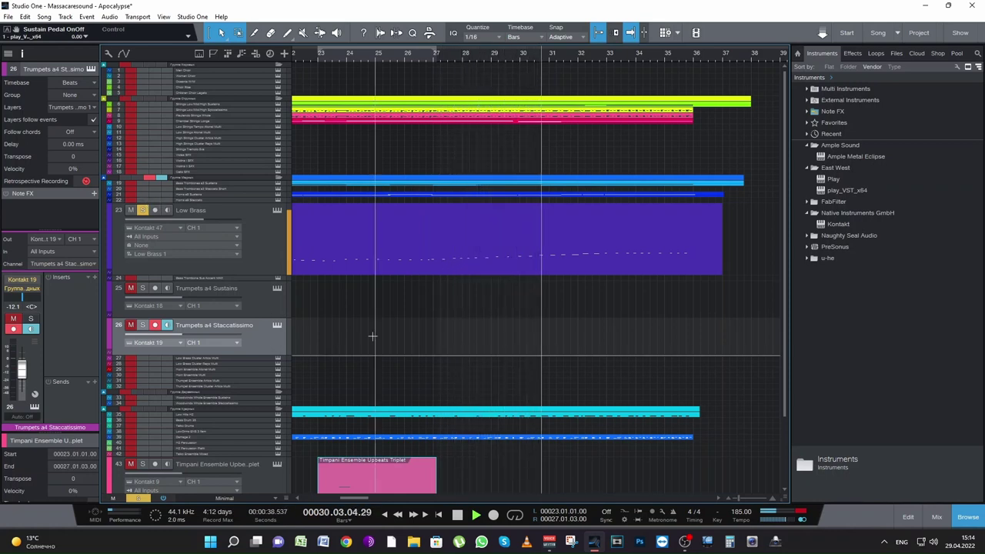
Stop playback, open the Low Brass part in the note editor, play it around bar 31, and close the editor
key(space)
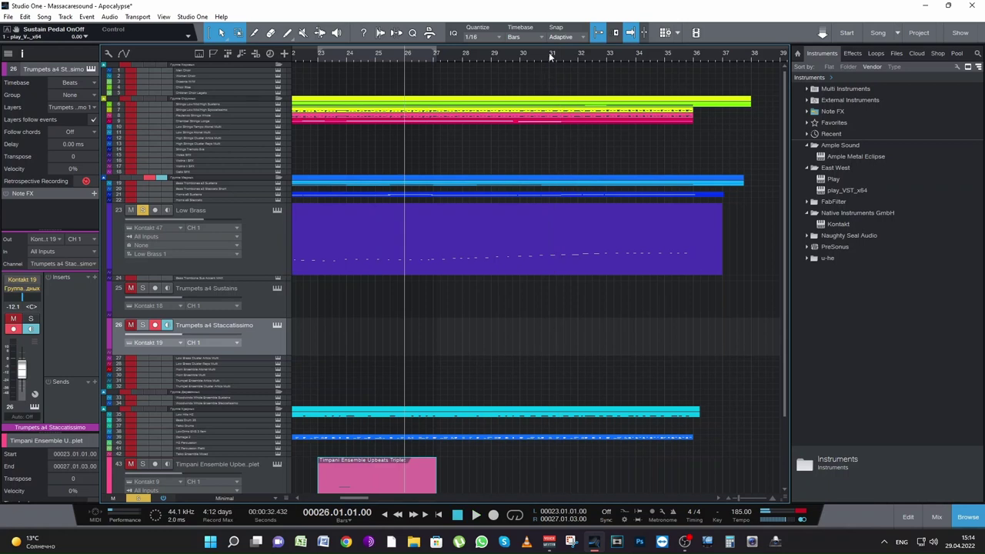
click(569, 257)
double_click(572, 265)
key(space)
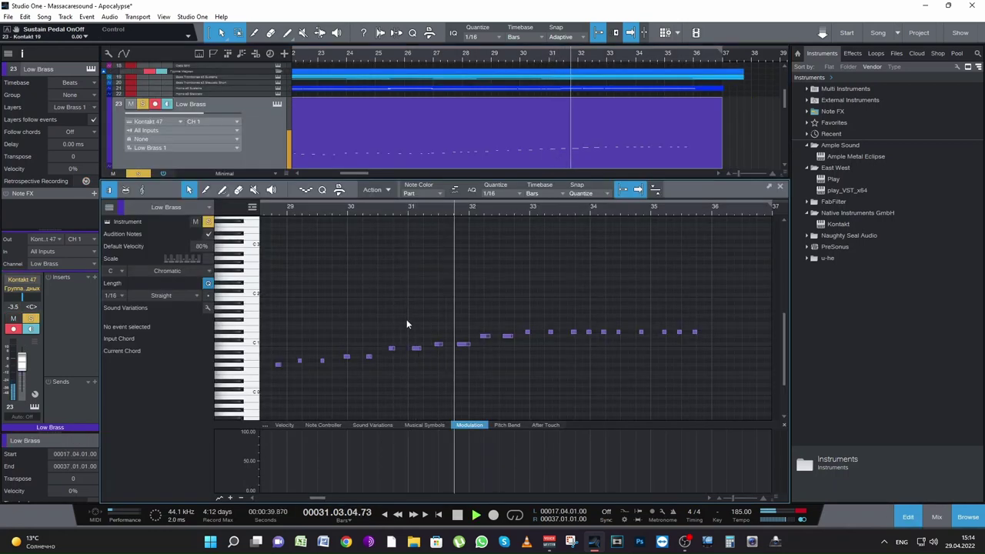
key(space)
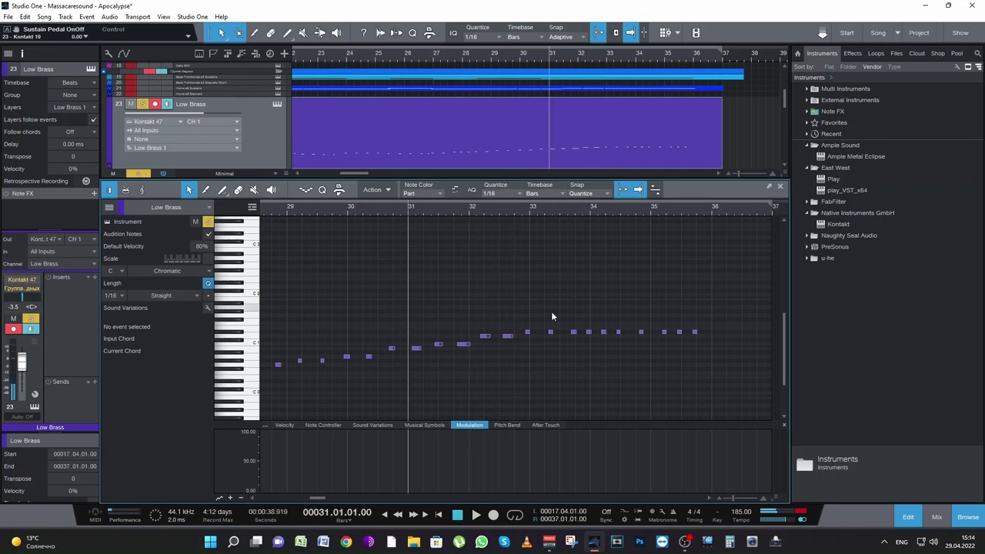
click(779, 186)
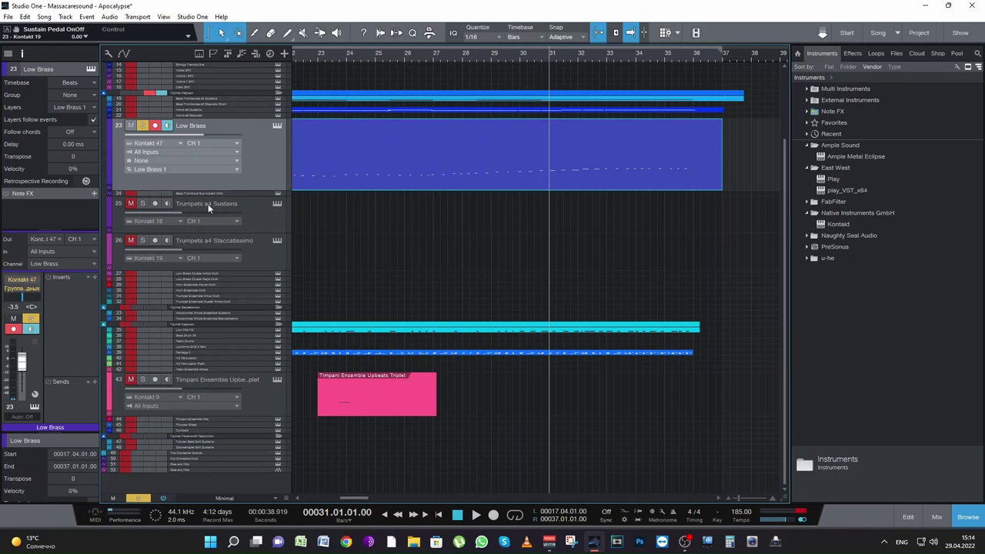
Solo the Trumpets a4 Staccatissimo track, play from bar 31 to rehearse, and record two short chords in bar 32
click(258, 257)
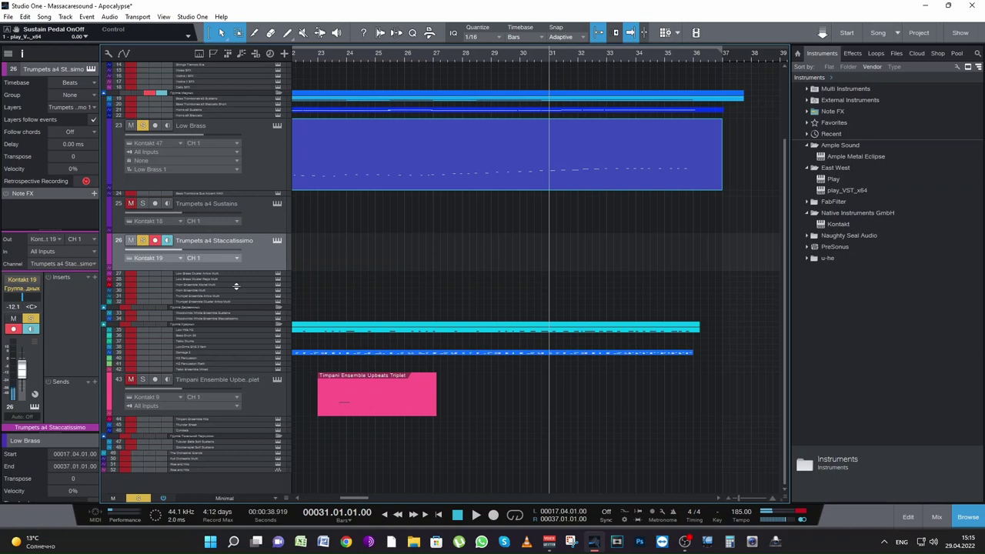
key(space)
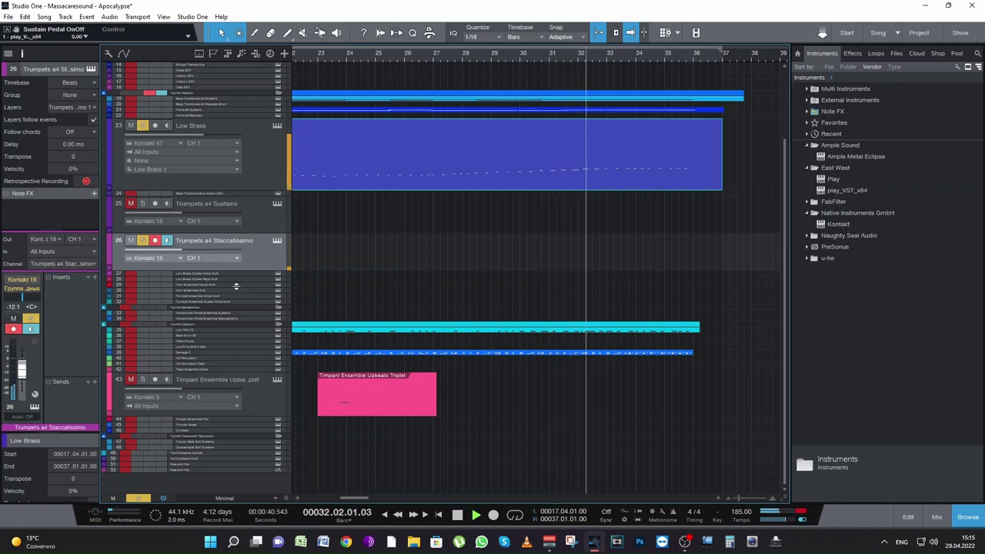
key(space)
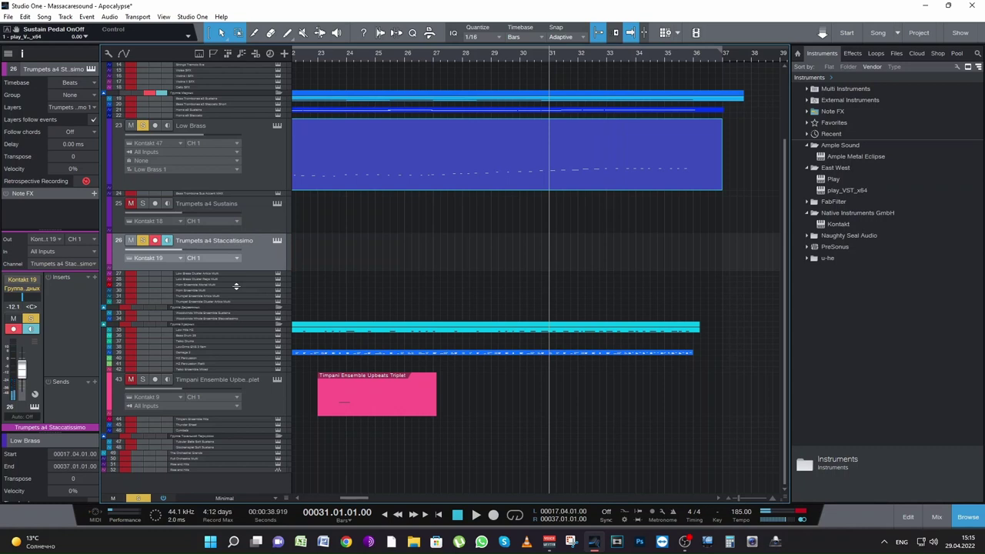
key(KP_Multiply)
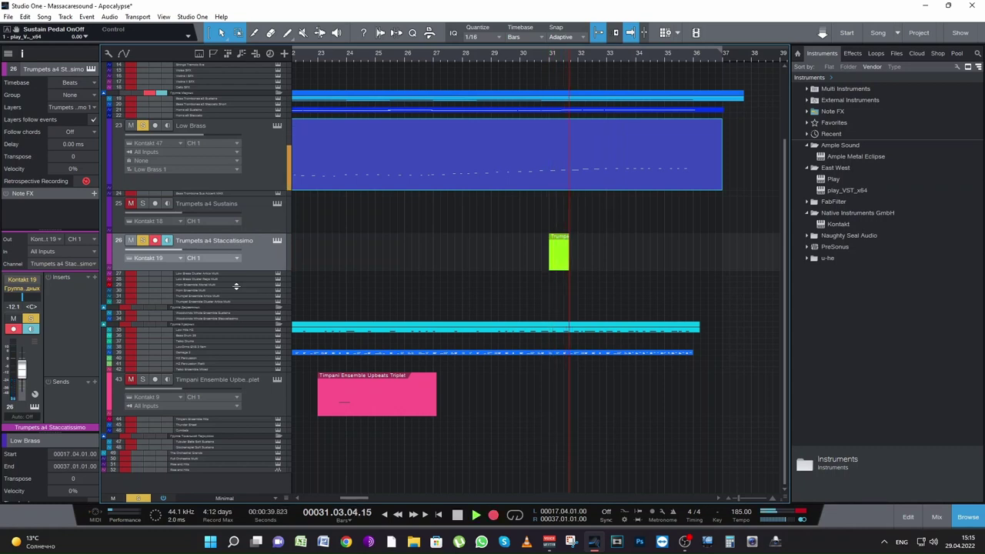
key(space)
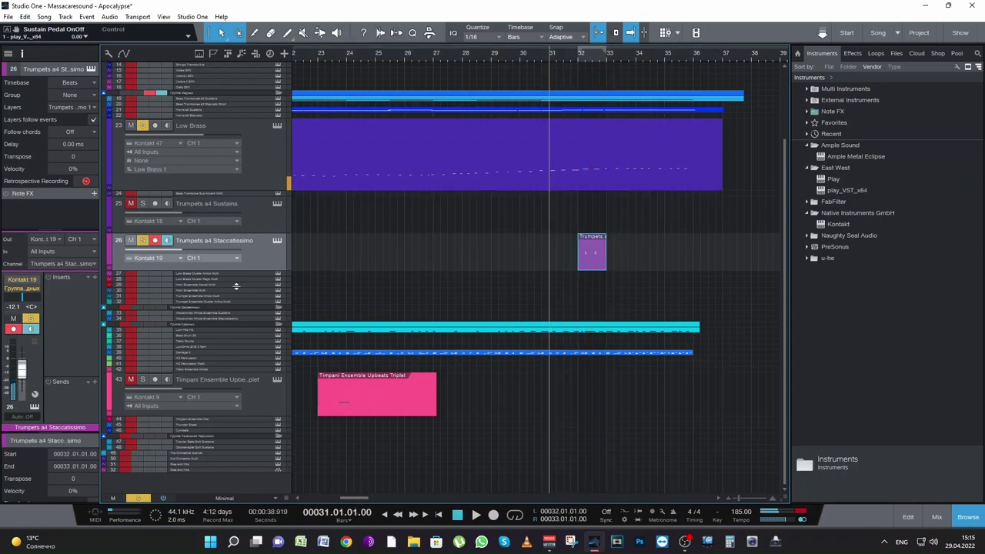
Quantize all notes of the recorded trumpet event in the note editor and play the result from 32.1.4
double_click(591, 265)
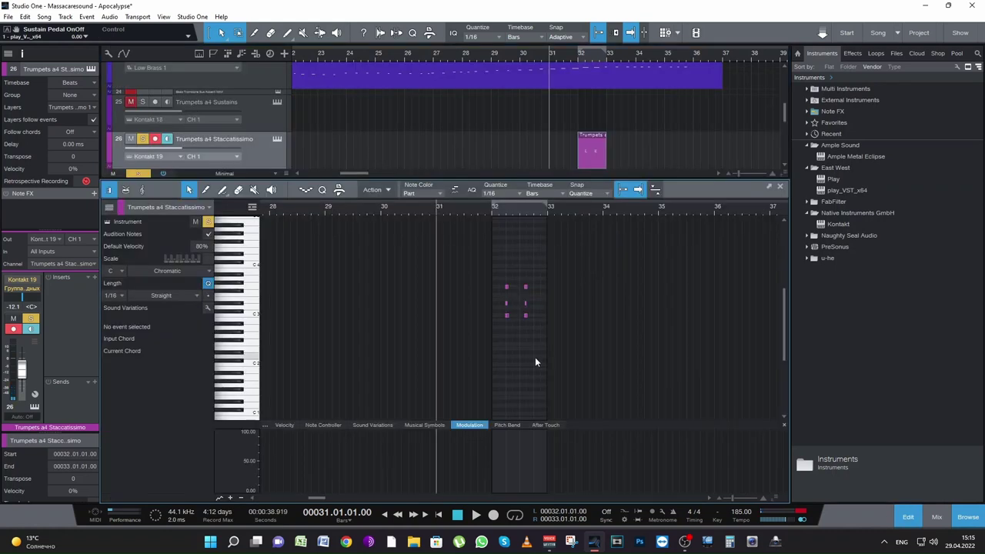
drag(566, 376, 493, 264)
key(q)
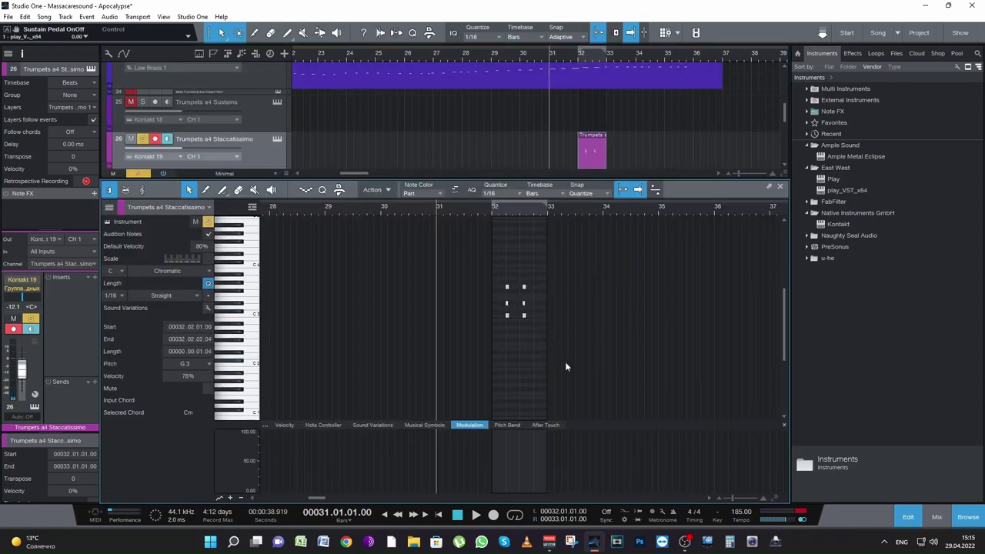
click(502, 207)
key(space)
key(space)
Reposition the two trumpet chords to start at 32.2.3 and 32.4.1, and play them back
drag(732, 498, 737, 497)
drag(614, 345, 621, 288)
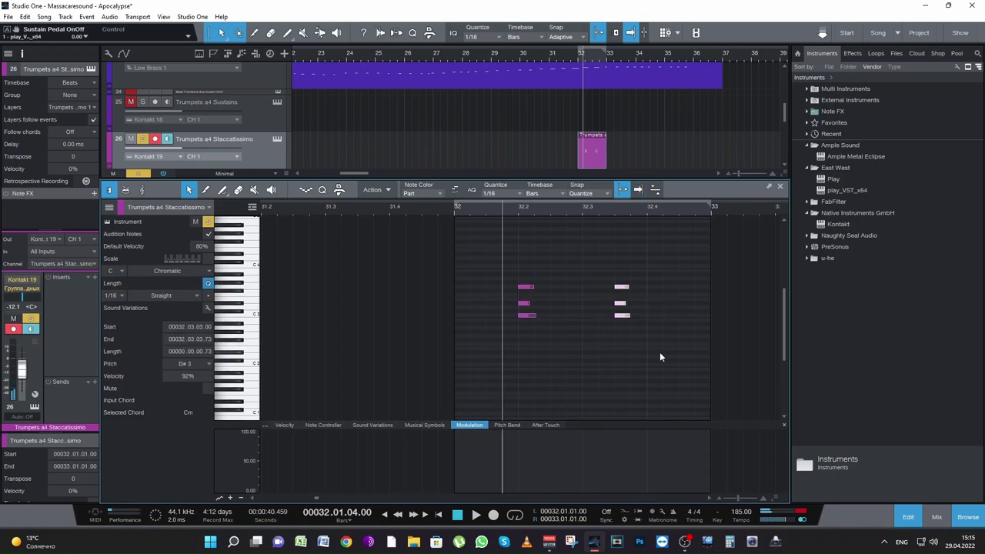
drag(660, 353, 485, 248)
drag(527, 287, 562, 289)
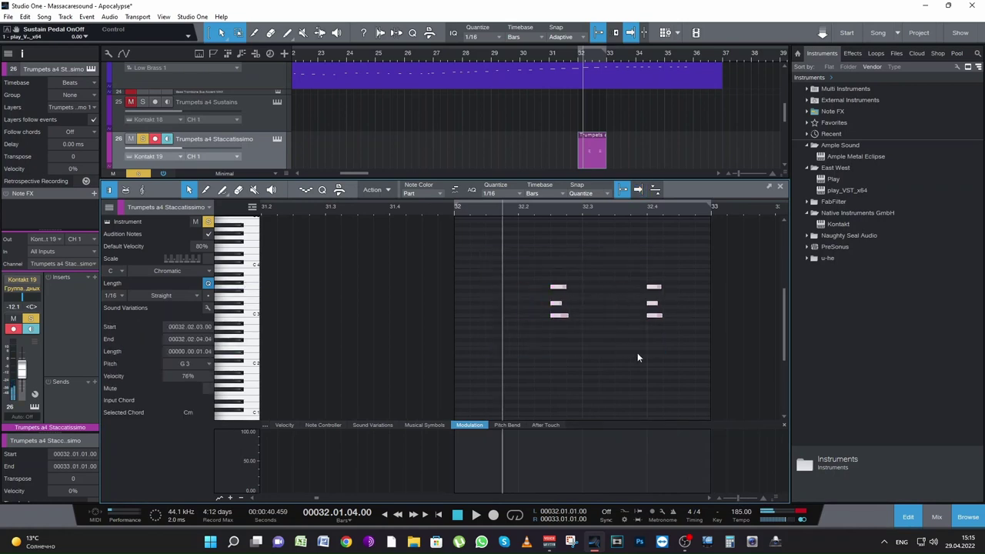
key(space)
key(space)
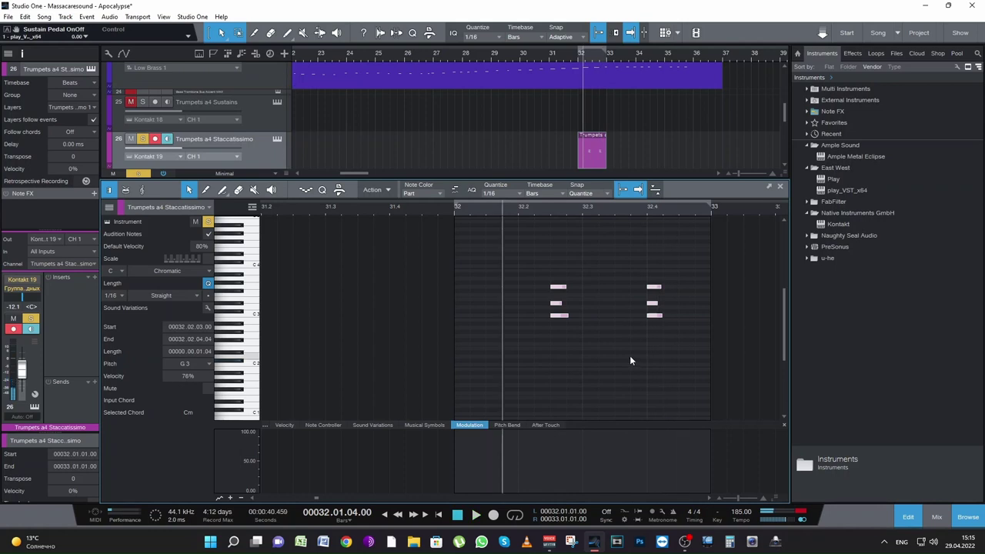
Duplicate both trumpet chords, start the copies at 33.1.3, transpose them up three semitones, and play the result
drag(737, 497, 734, 498)
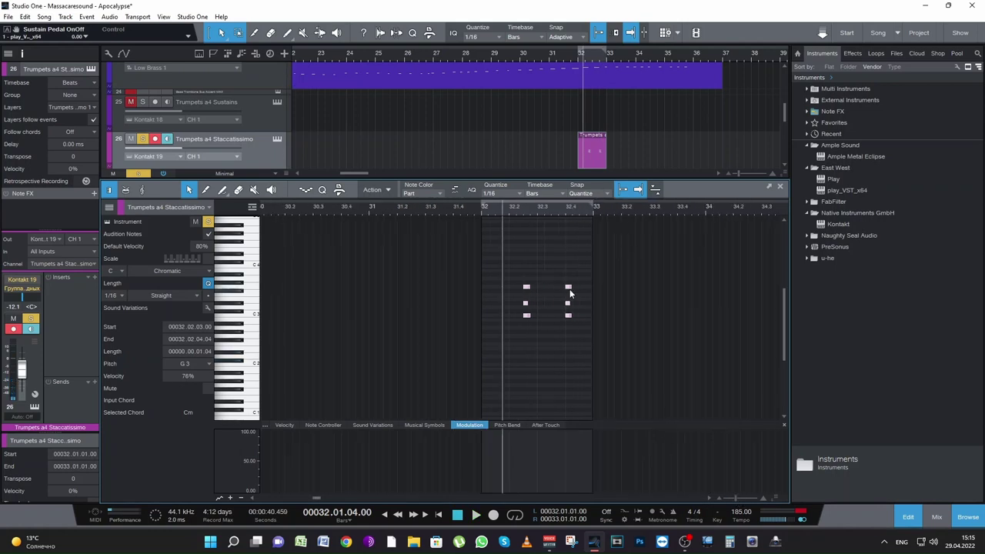
drag(600, 350, 520, 273)
key(d)
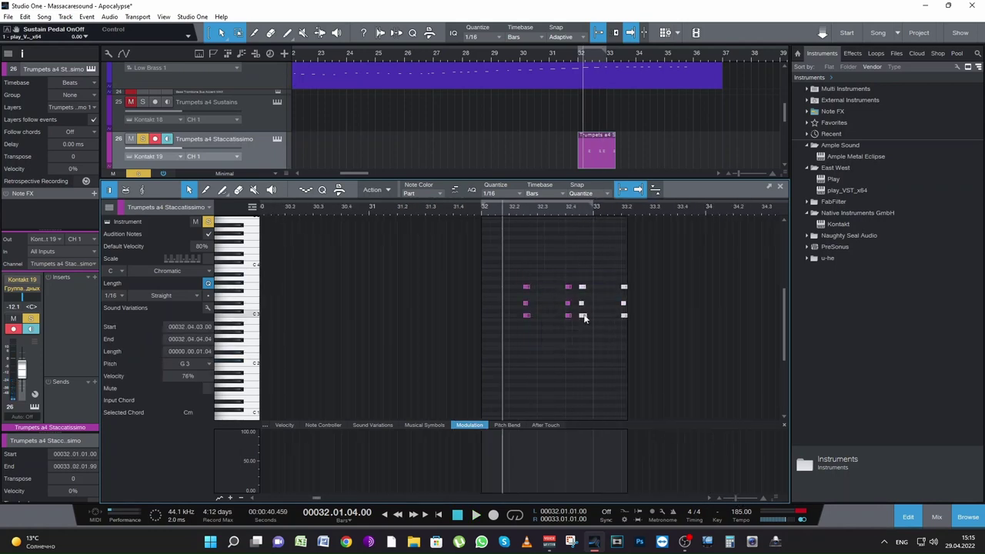
drag(582, 318, 624, 310)
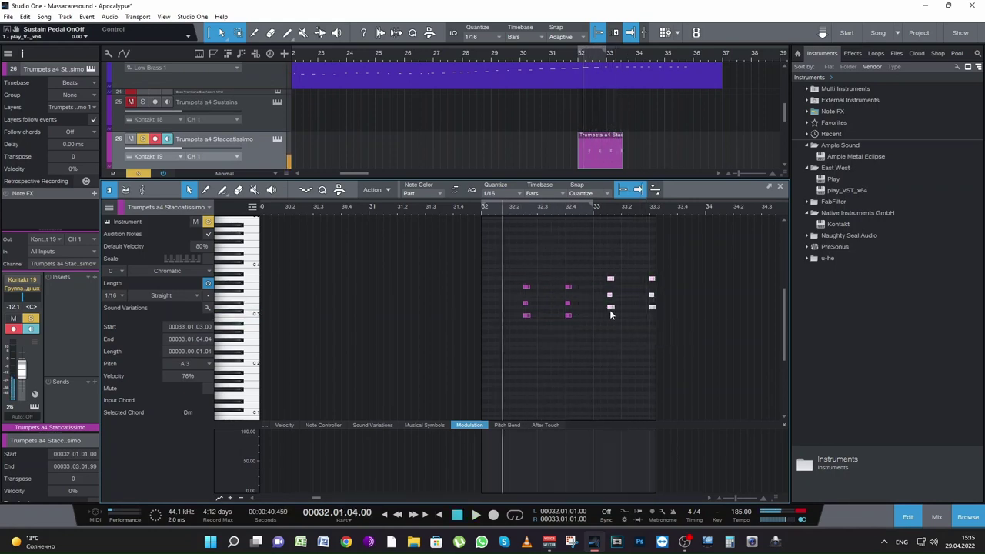
drag(611, 307, 612, 303)
key(space)
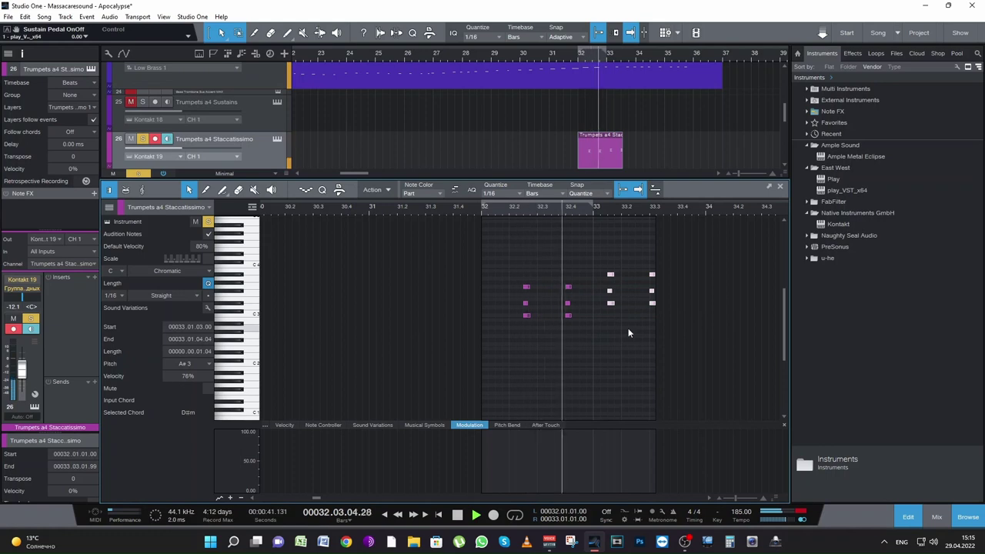
key(space)
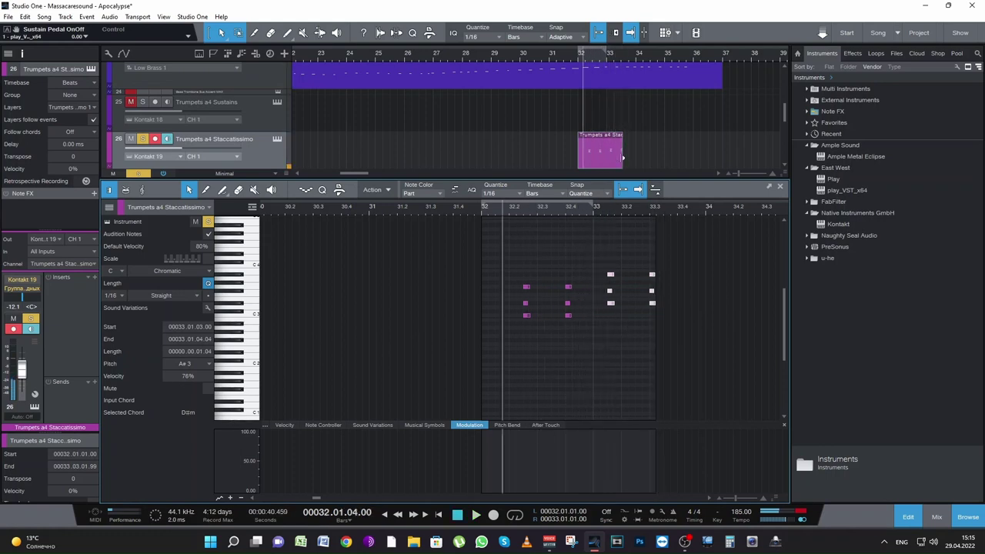
Display the Low Brass notes, play them with the trumpets around bar 33, and return to the trumpet event
click(604, 81)
key(space)
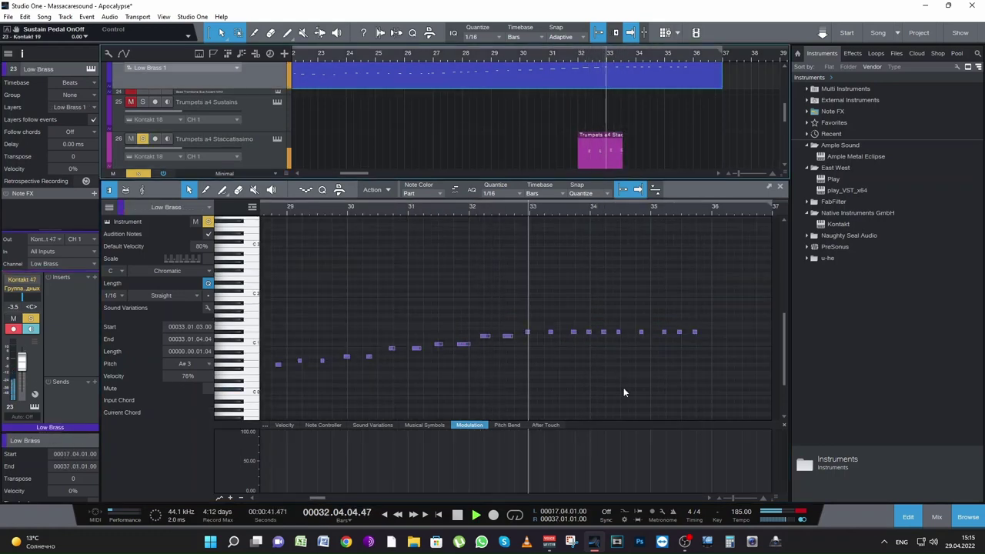
key(space)
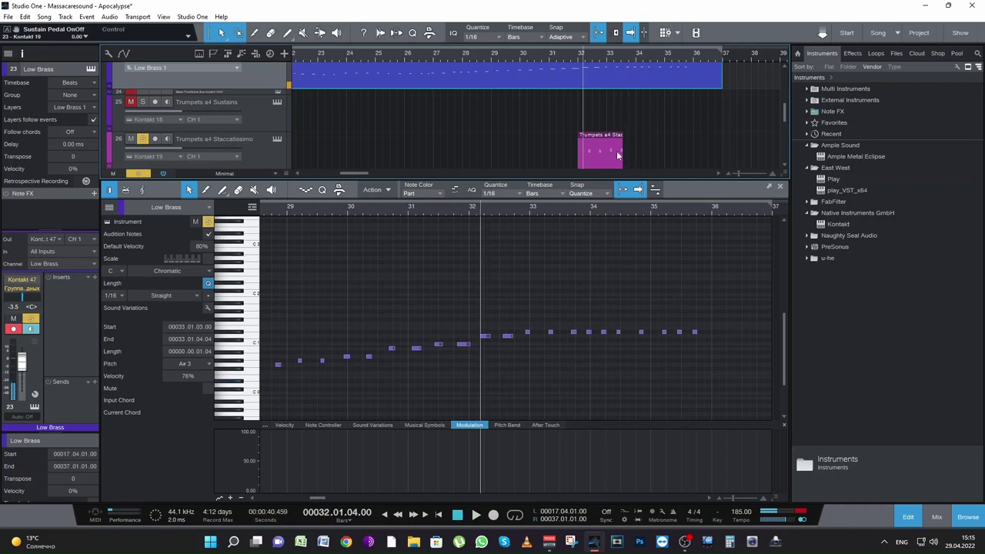
click(612, 161)
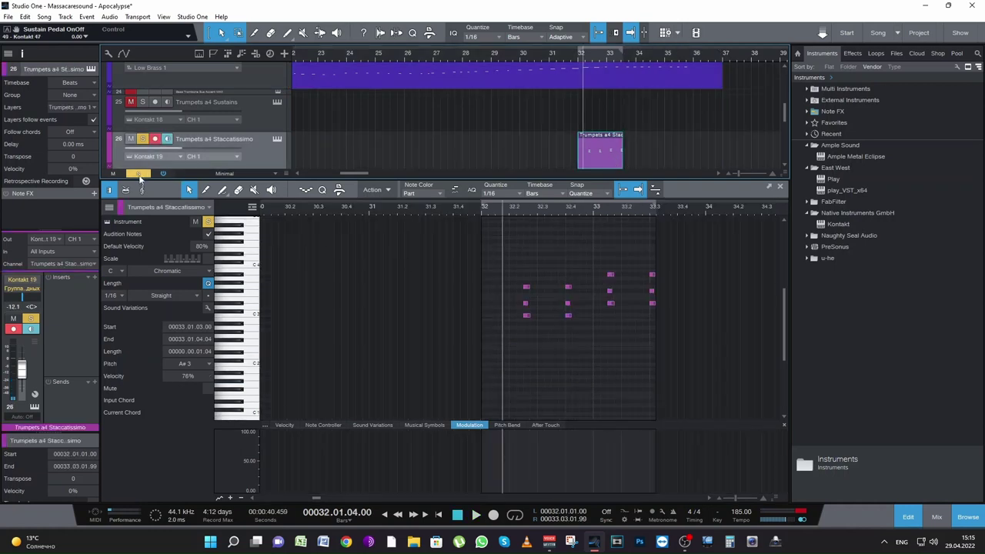
Clear all solos and play the trumpet chords within the full arrangement
click(139, 173)
key(space)
key(space)
Lower the velocities of all trumpet notes together, bringing the first chord's G3 to 31%
drag(551, 350, 722, 262)
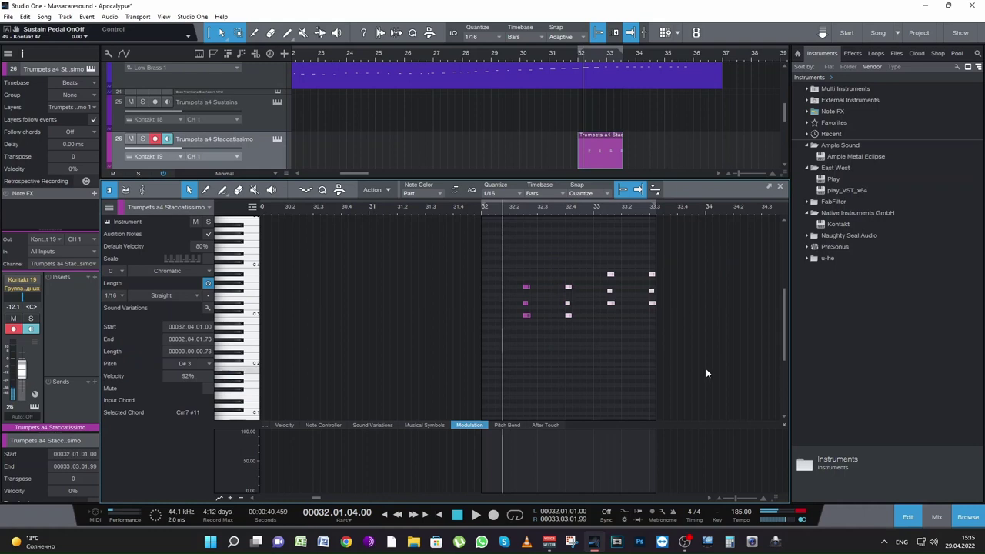
click(284, 425)
drag(502, 359, 566, 320)
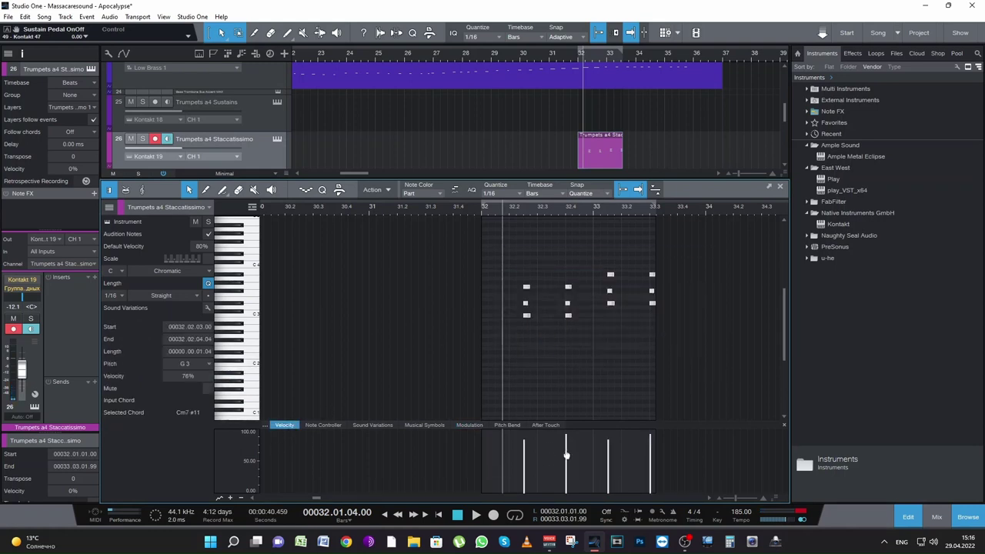
drag(566, 455, 566, 484)
Play the softened trumpet chords in context, including the lead-in from 29.4.1
key(space)
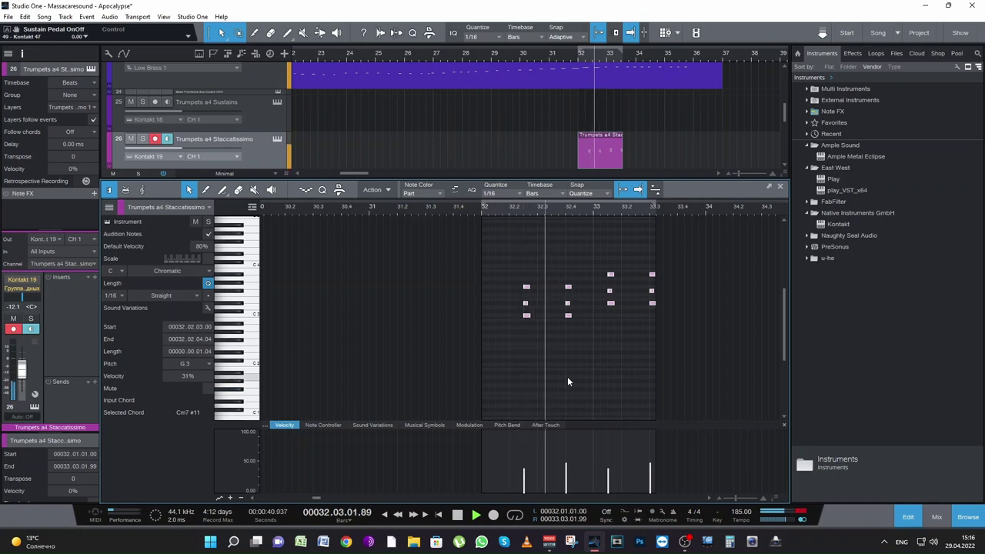
key(space)
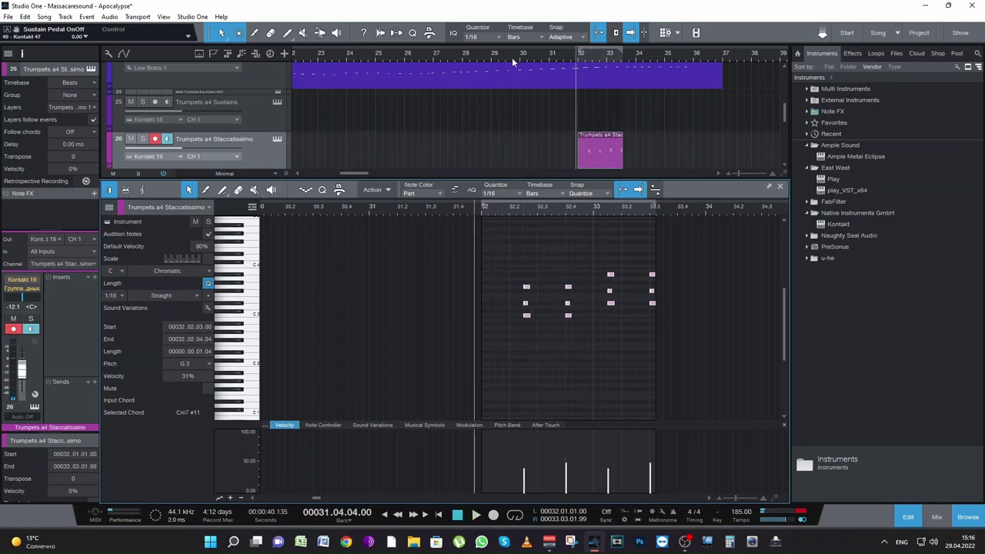
click(430, 60)
key(space)
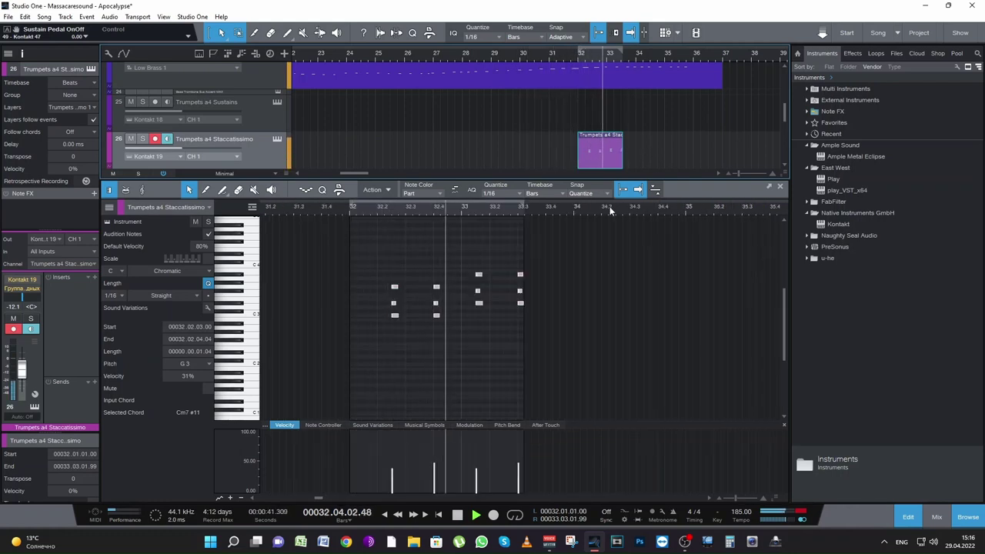
key(space)
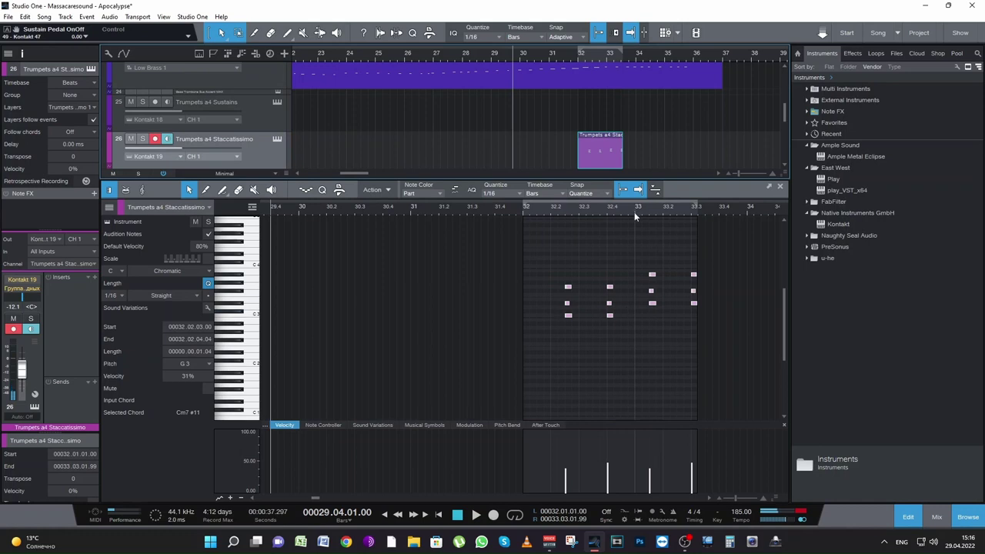
Examine the trumpet chord at bar 33 against the Bass Trombones a3 Sustains notes, and return to the trumpet event
click(634, 207)
click(657, 320)
click(653, 302)
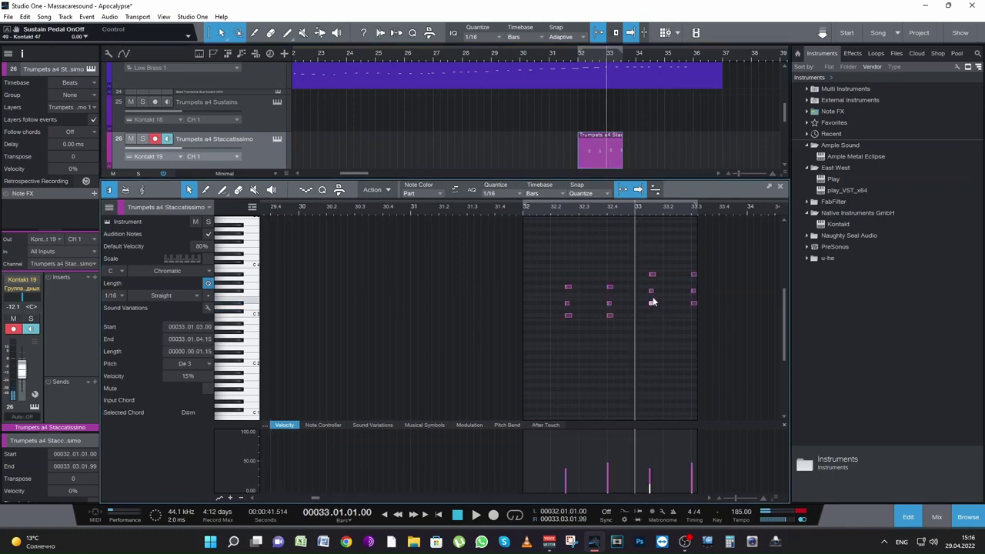
scroll(608, 120, up, 3)
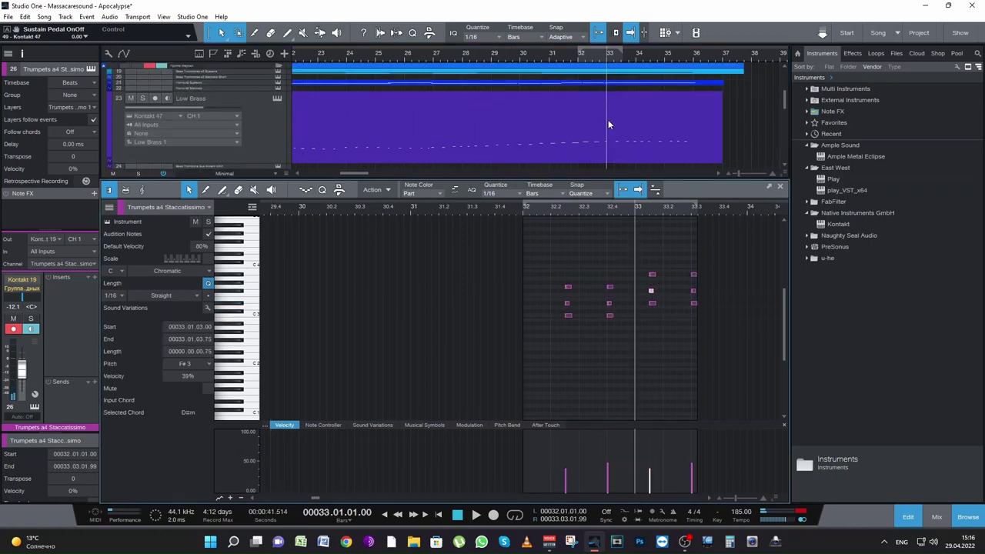
click(607, 96)
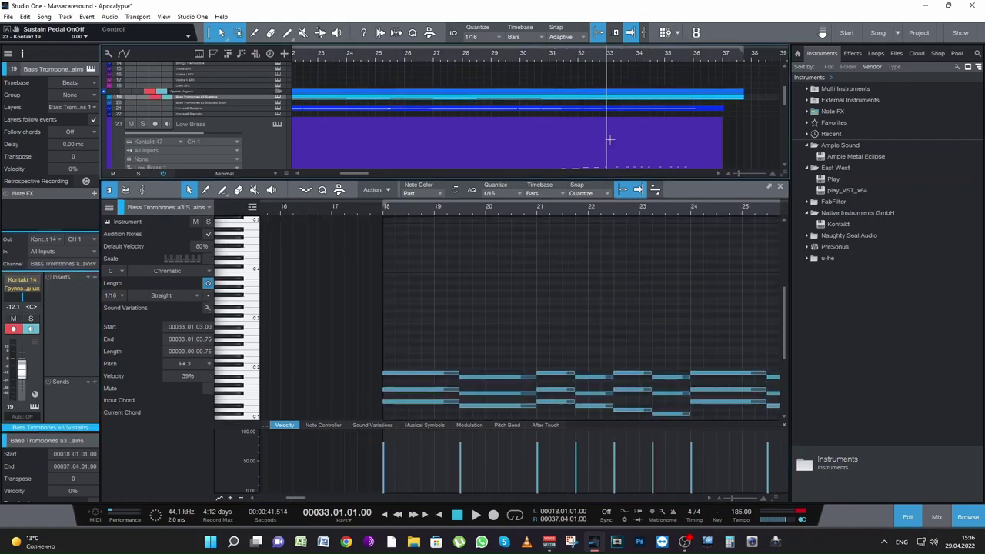
key(space)
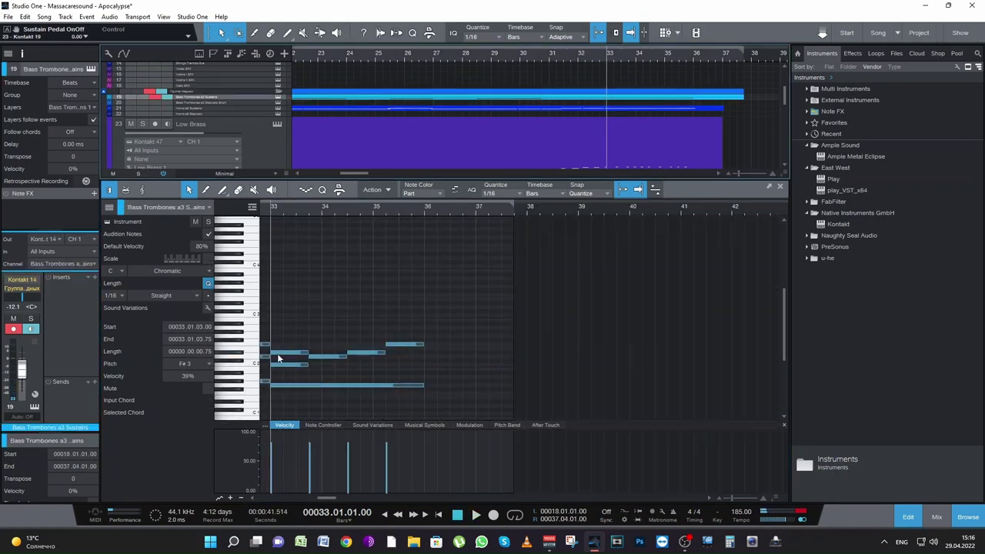
scroll(625, 162, down, 5)
click(614, 123)
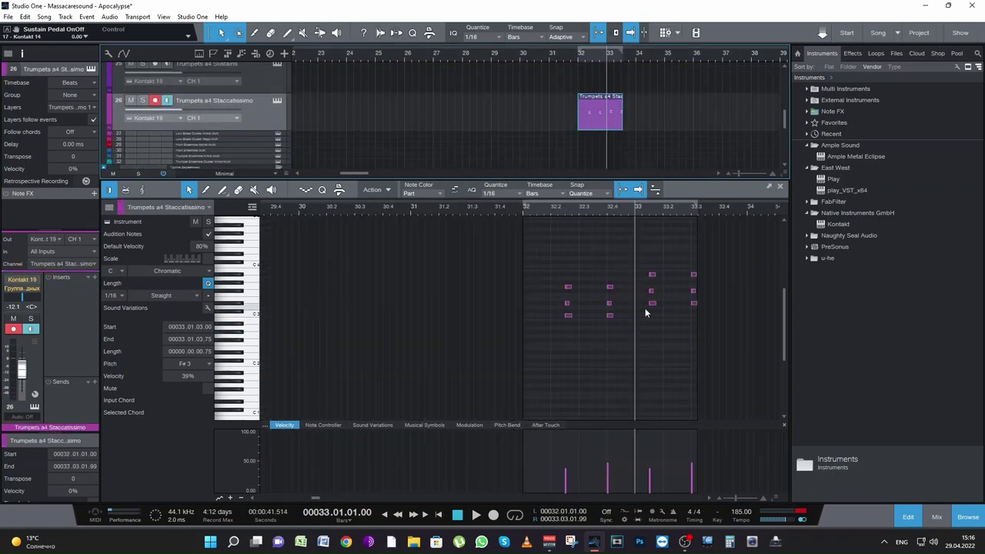
Raise the middle notes of both bar 33 trumpet chords to G3 and lower their top notes to C3
mouse_move(640, 290)
mouse_down()
mouse_move(699, 290)
mouse_move(651, 281)
mouse_up()
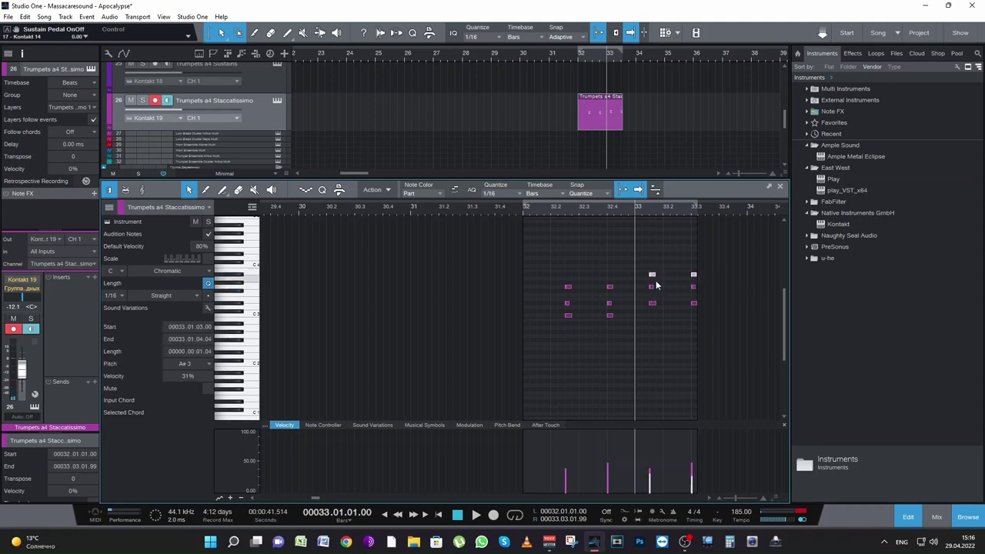
key(Down)
key(Down)
key(Down)
key(Down)
key(Down)
key(Down)
key(Down)
key(Down)
key(Down)
key(Down)
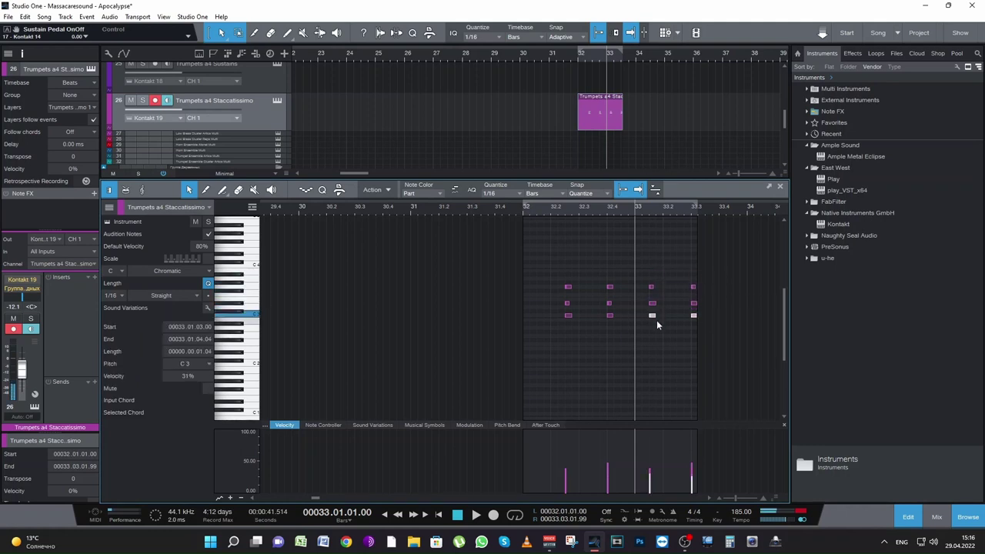
Play the revised trumpet chords several times, starting from around bar 32
key(space)
key(space)
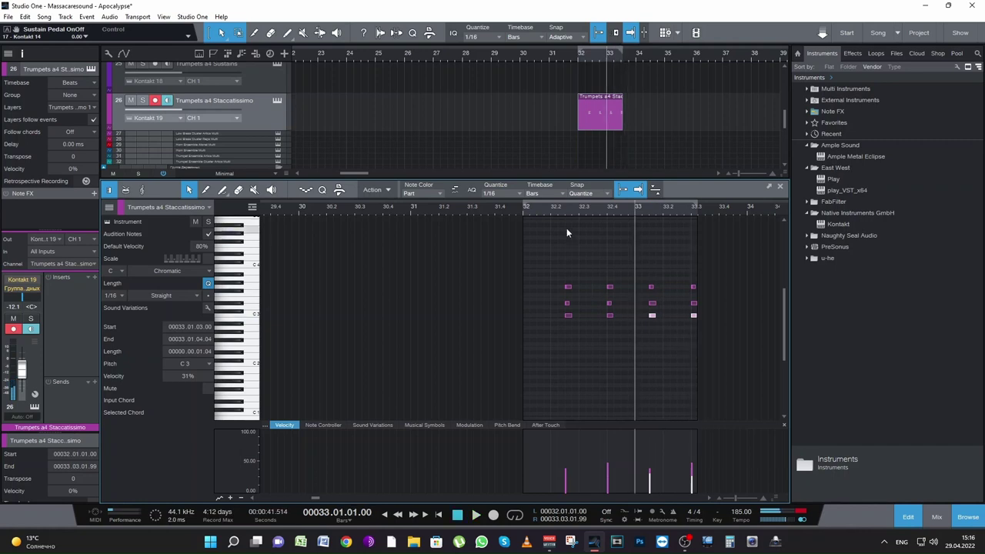
click(545, 213)
key(space)
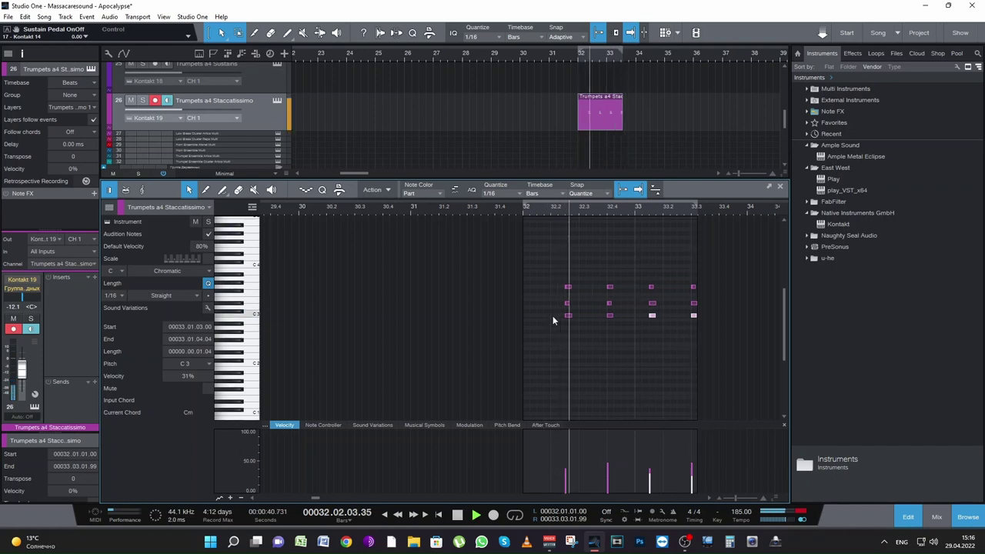
key(space)
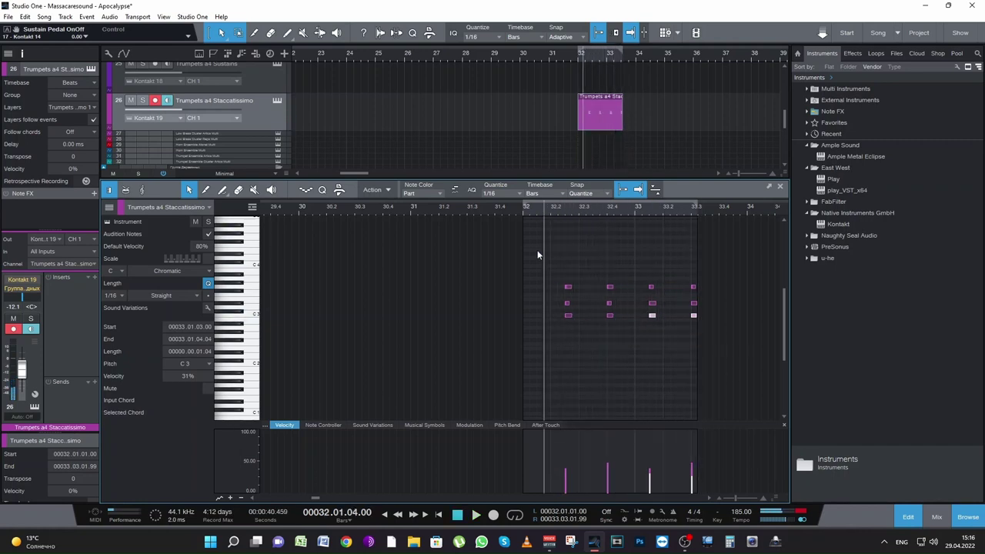
click(521, 214)
key(space)
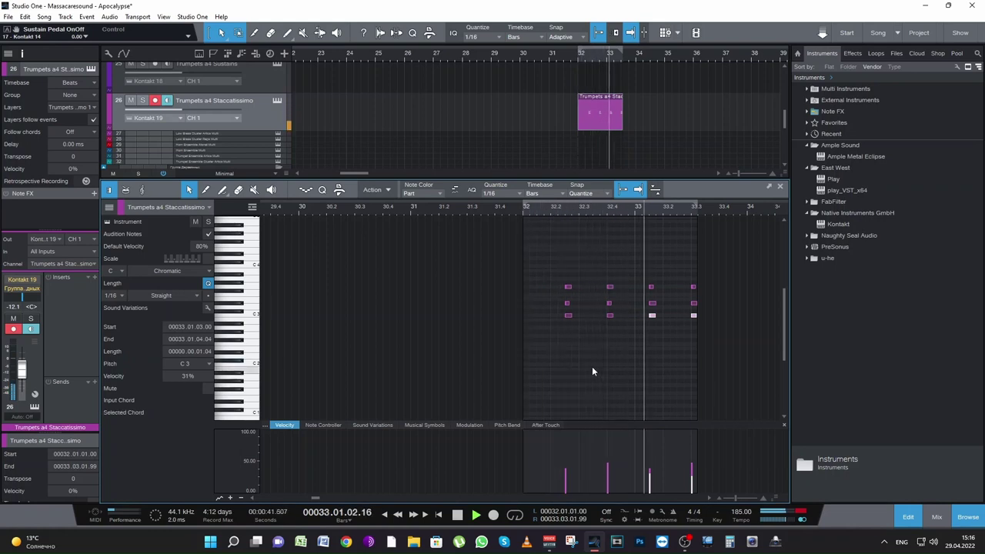
key(space)
Move all four trumpet chords earlier together so the first one starts at 32.02.01.00, and play the result
drag(760, 333, 554, 288)
key(space)
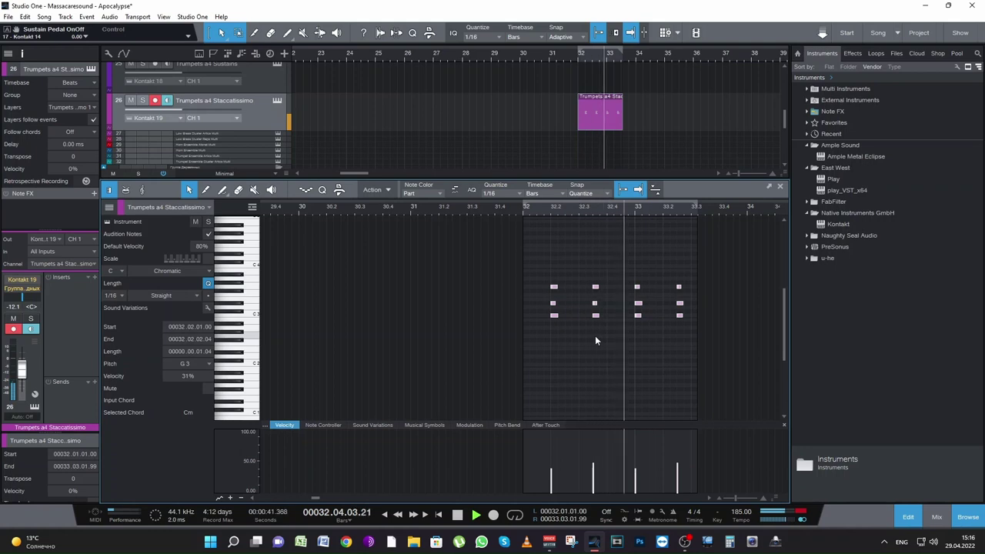
key(space)
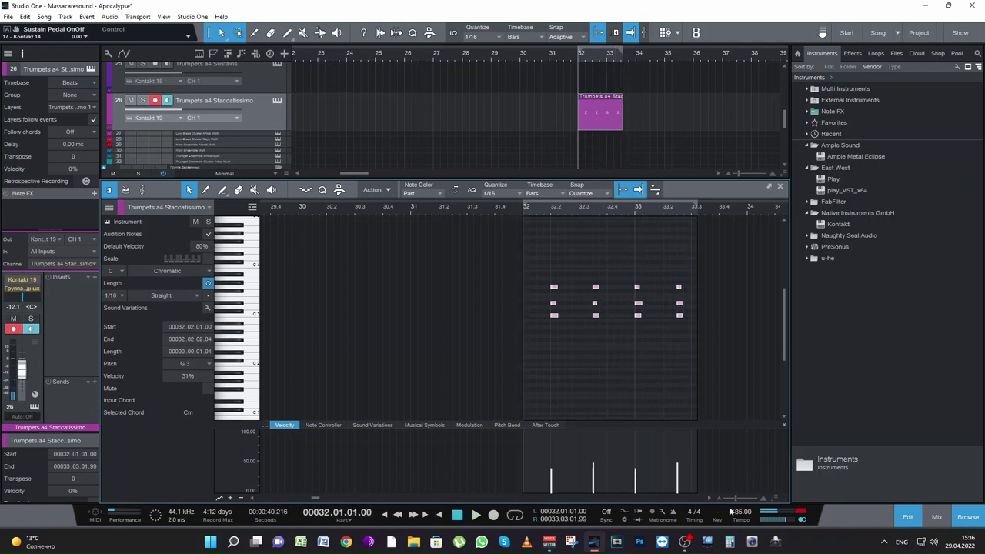
Duplicate the two bar 33 trumpet chords, place the copies from 33.03.03.00, and play the result
drag(735, 497, 732, 497)
drag(694, 371, 595, 279)
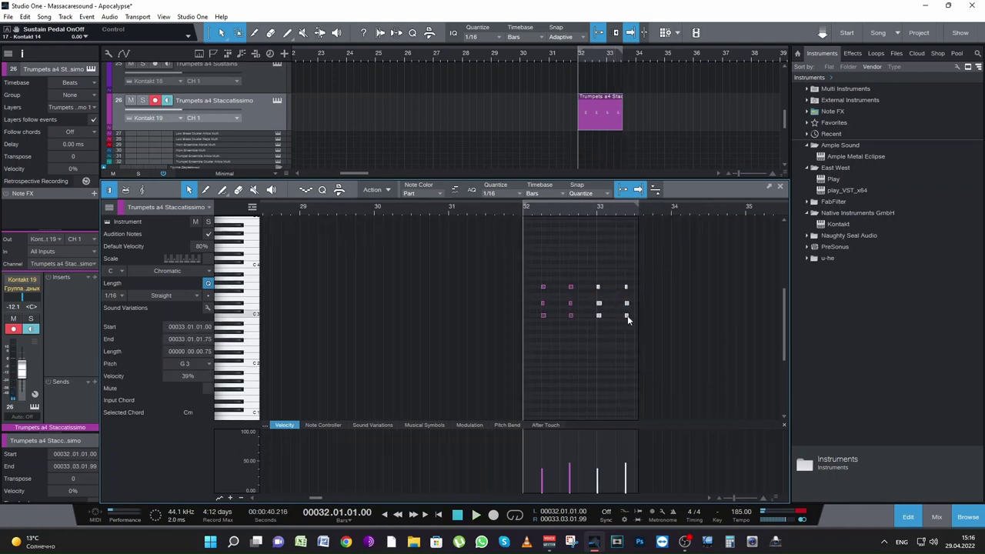
key(d)
drag(633, 321, 644, 315)
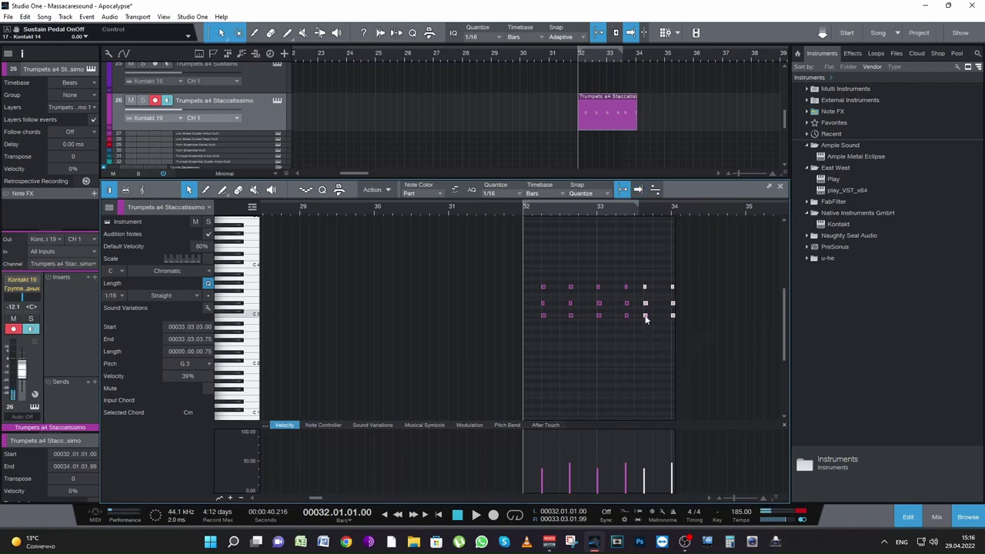
key(space)
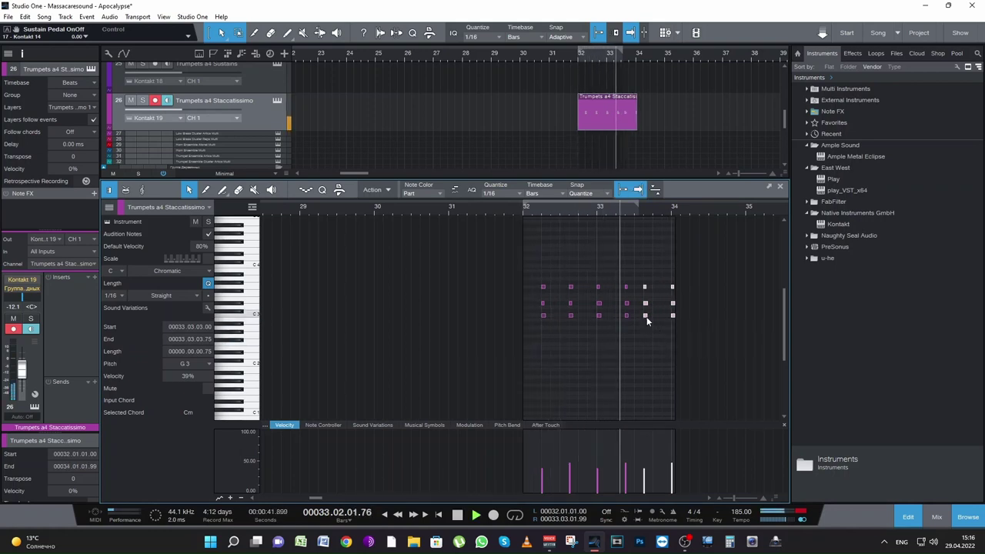
key(space)
Shift the two copied trumpet chords to start at 33.04.01.00 and play the passage
drag(644, 316, 654, 316)
key(space)
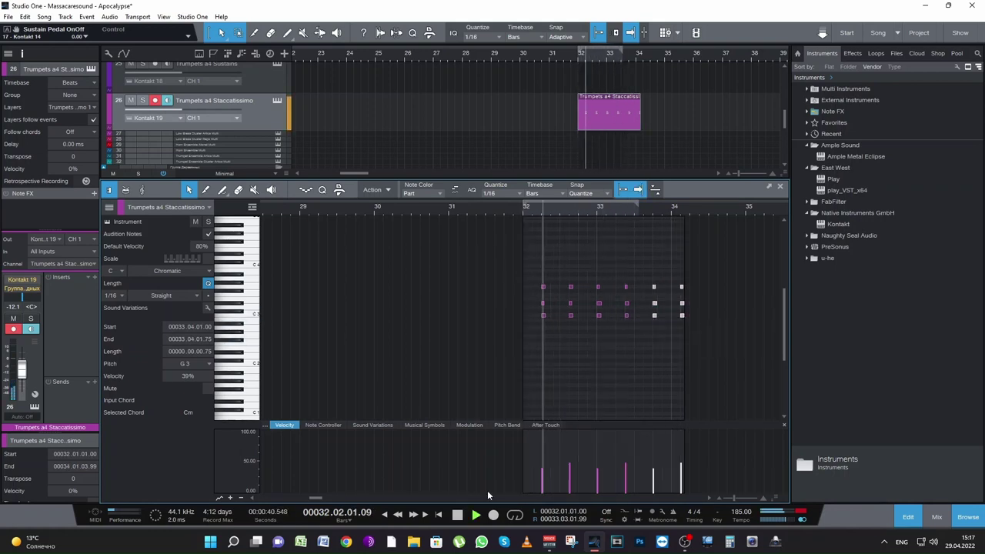
drag(321, 498, 324, 497)
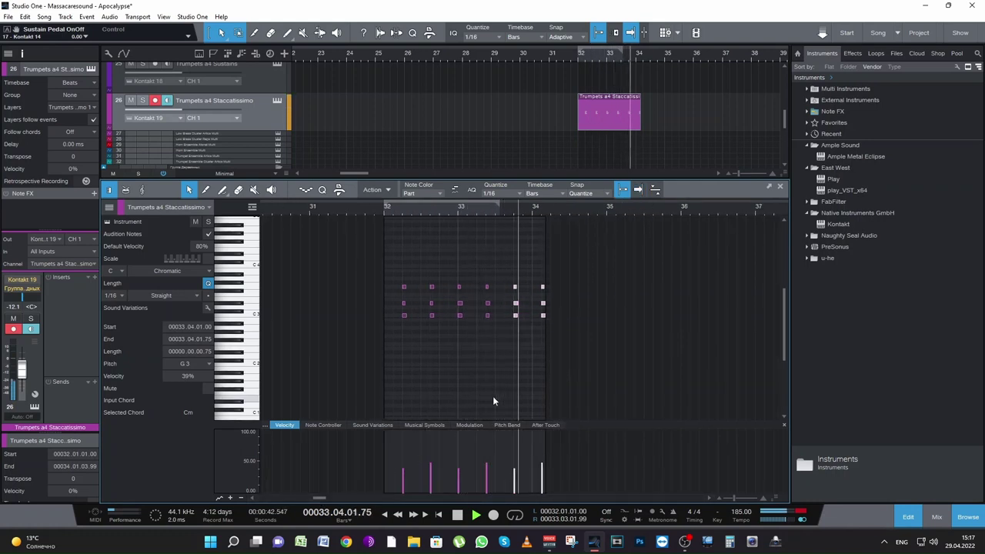
key(space)
key(space)
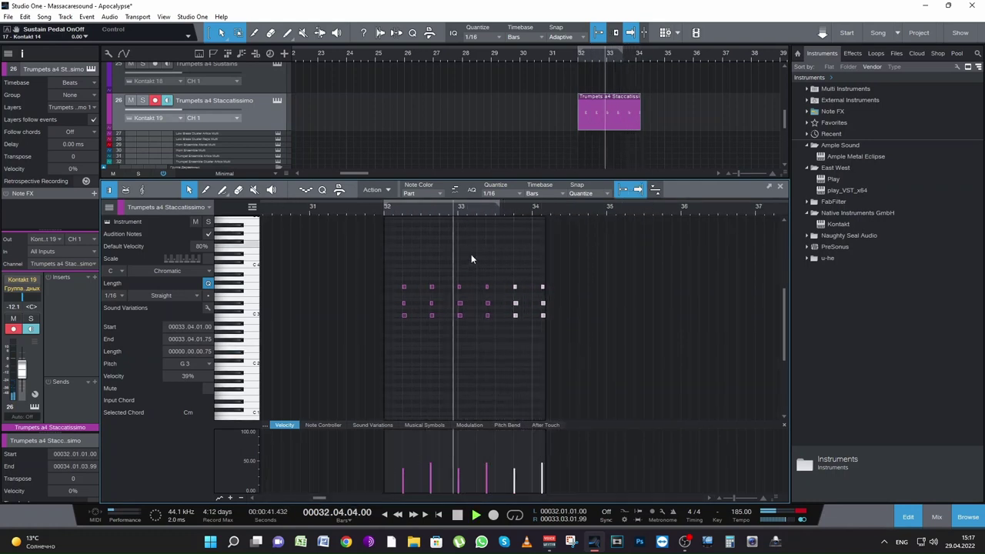
key(space)
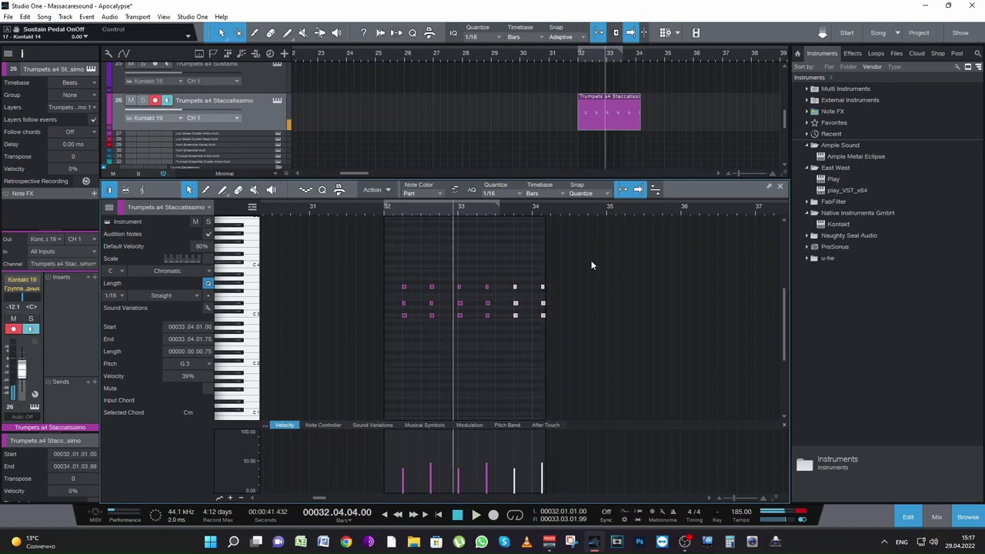
Copy the Low Brass notes from around 33.04.01.00 to the end and set the playback cursor to 33.04.01.00
scroll(613, 151, up, 3)
click(631, 144)
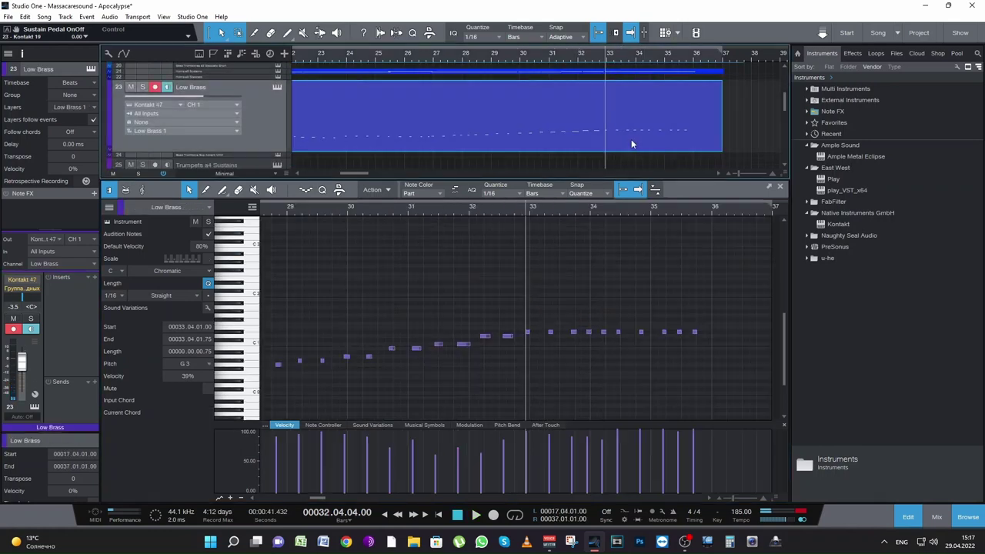
drag(565, 343, 707, 316)
click(575, 212)
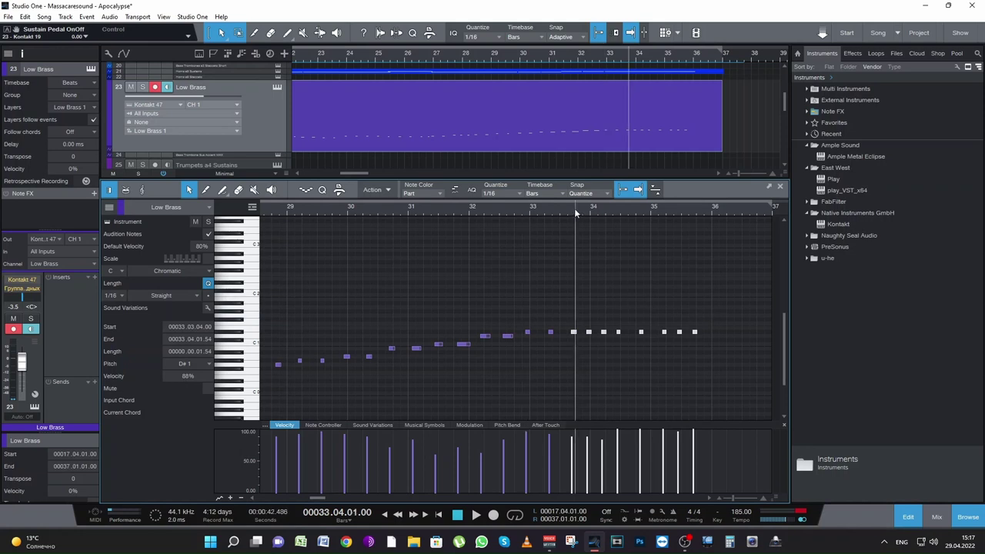
Return to the Trumpets a4 Staccatissimo event and delete its last two chords, from 33.04.01.00 onward
scroll(623, 156, down, 3)
click(637, 139)
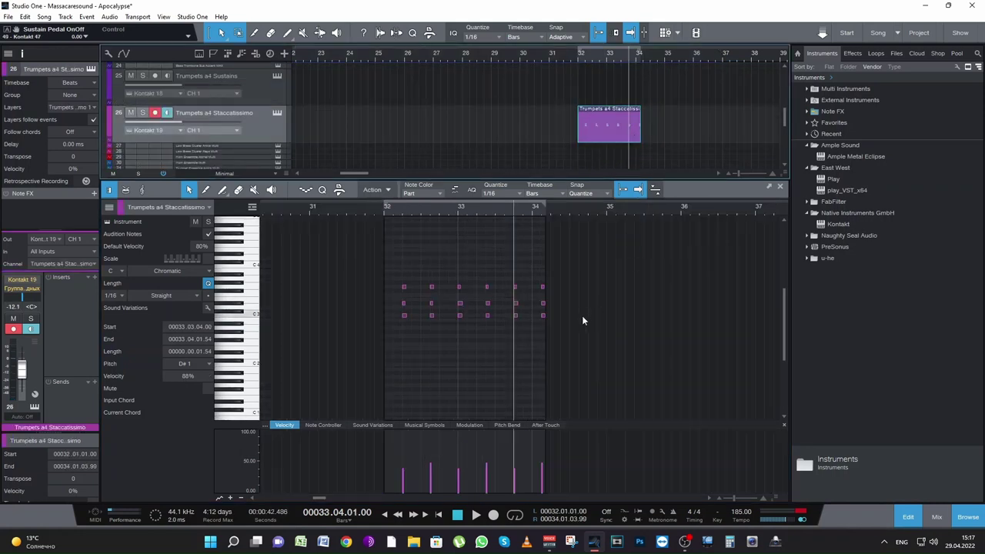
drag(578, 329, 515, 271)
key(Delete)
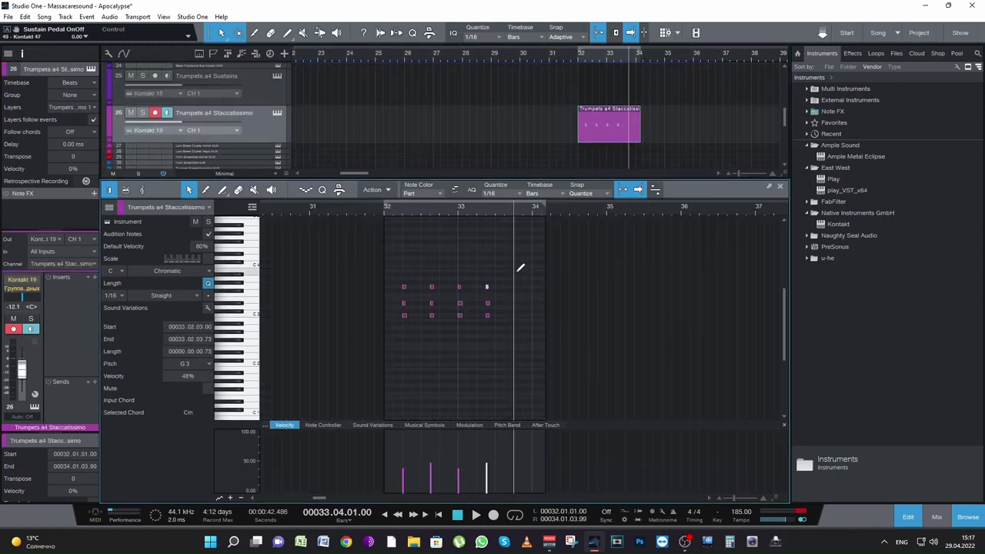
Paste the Low Brass rhythm into the trumpets at 33.04.01.00 and build it into chords of C3, D#3 and G3
key(ctrl+v)
key(shift+Up)
key(shift+Up)
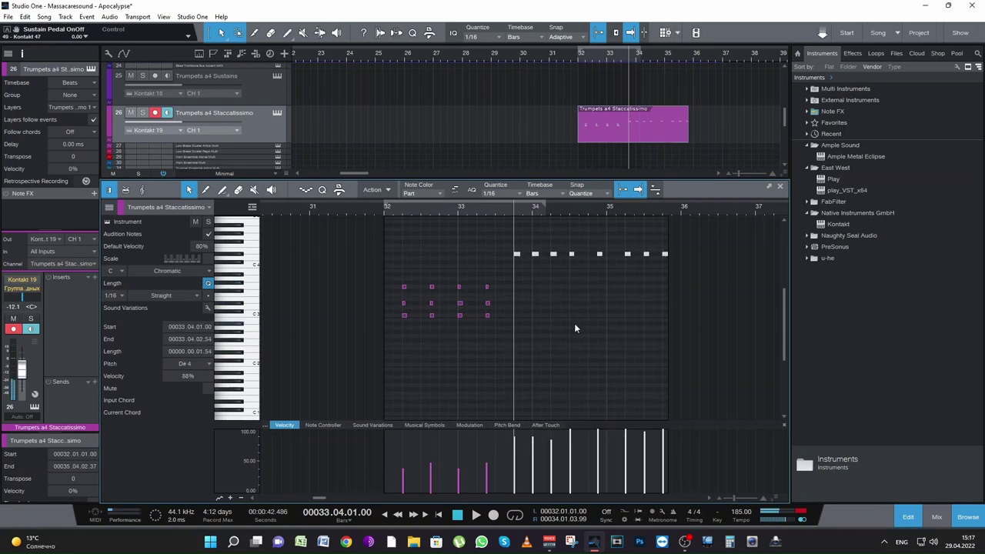
key(shift+Down)
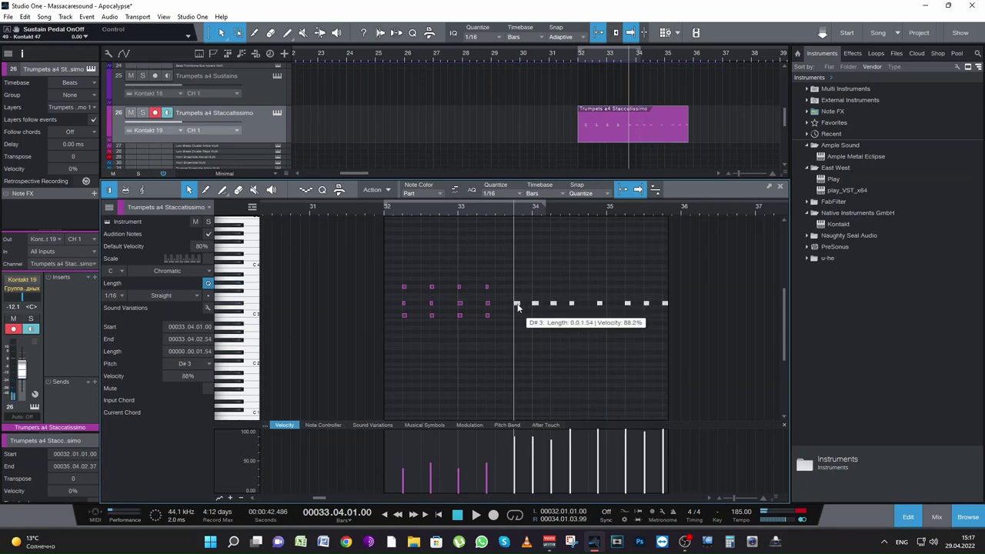
mouse_move(517, 303)
mouse_down()
mouse_move(520, 316)
mouse_move(517, 291)
mouse_up()
drag(689, 323, 515, 275)
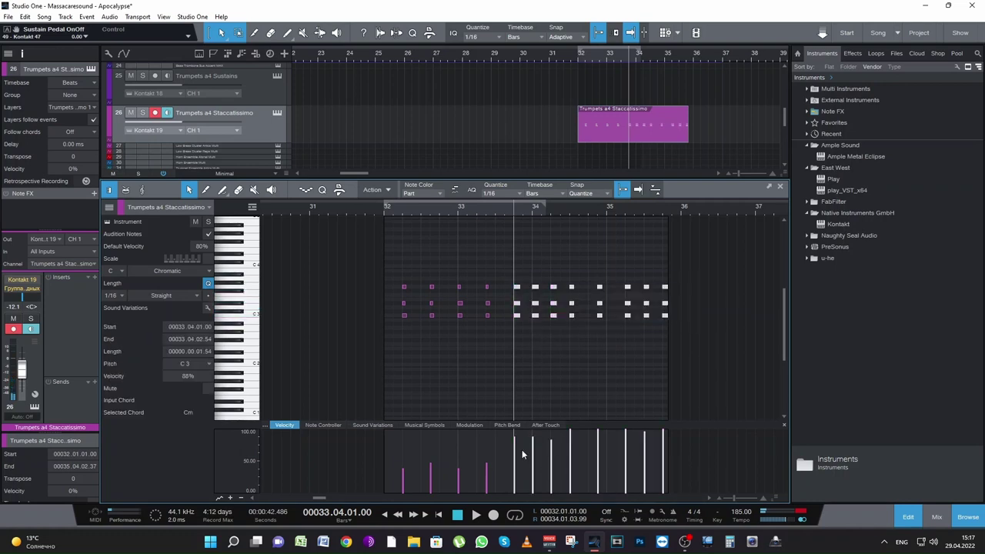
Lower the velocities of the new trumpet chords together, bringing the first C3 to 37%, and play the passage
drag(522, 454, 515, 489)
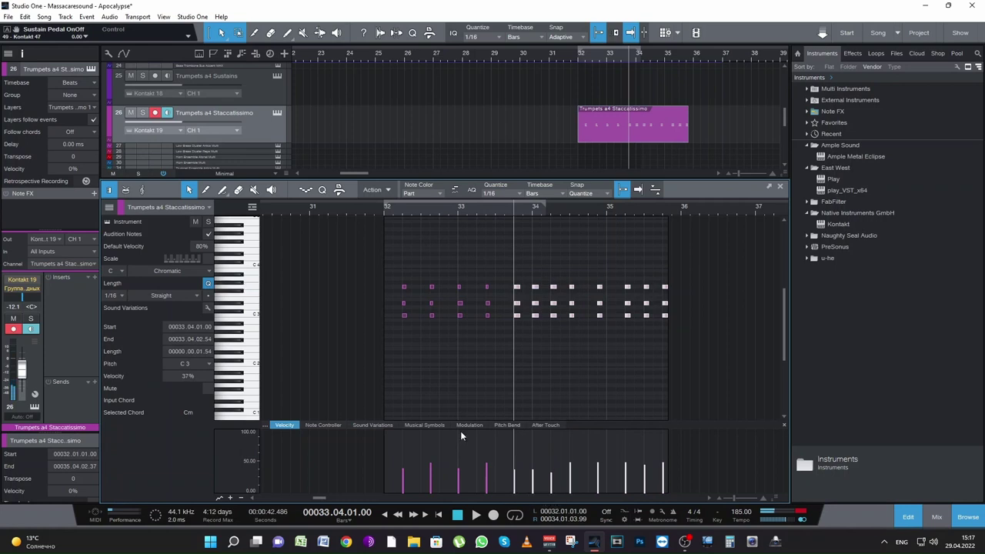
click(379, 214)
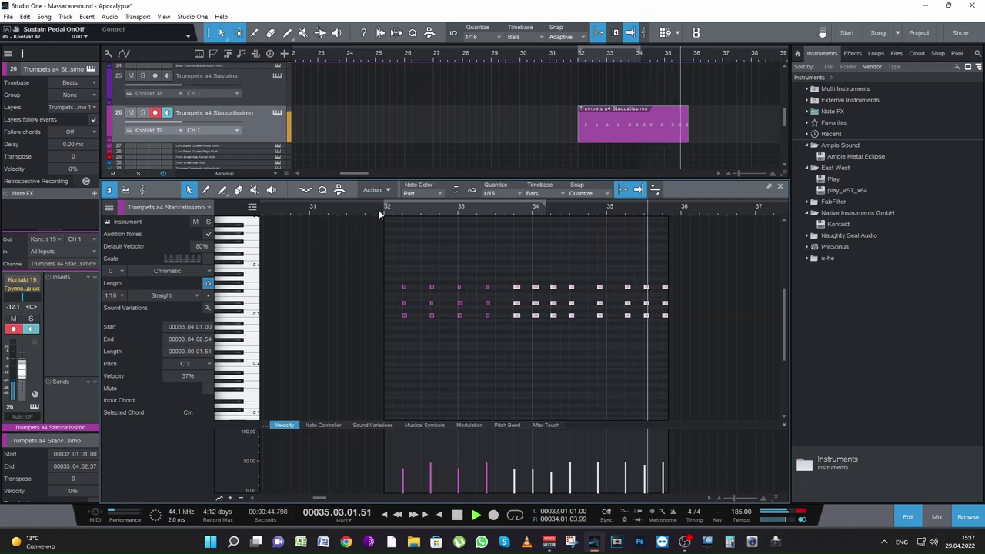
key(space)
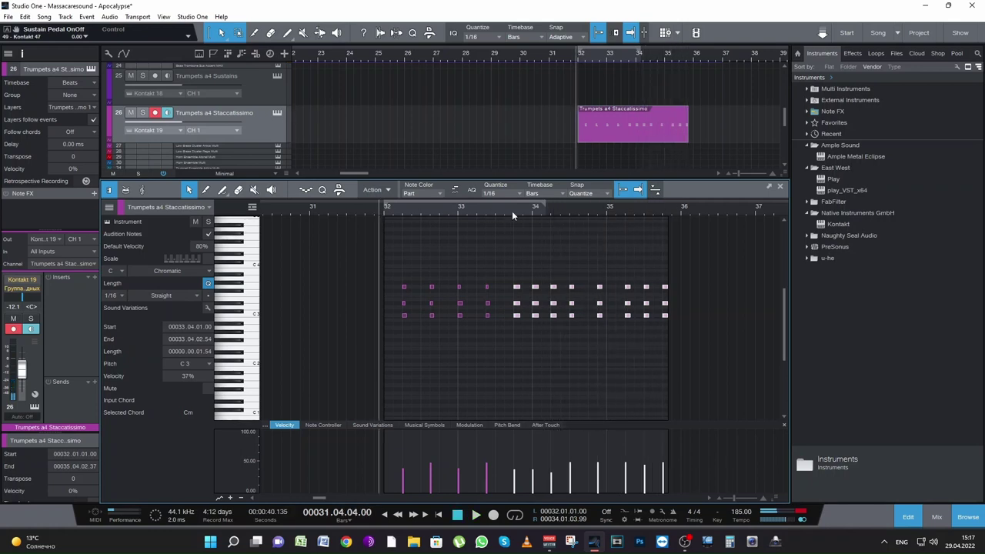
Copy the top melody notes from bar 33 onward in the Strings Low/Mid/High Spiccatissimo event, with the cursor at 33.01.01.00
scroll(627, 140, up, 6)
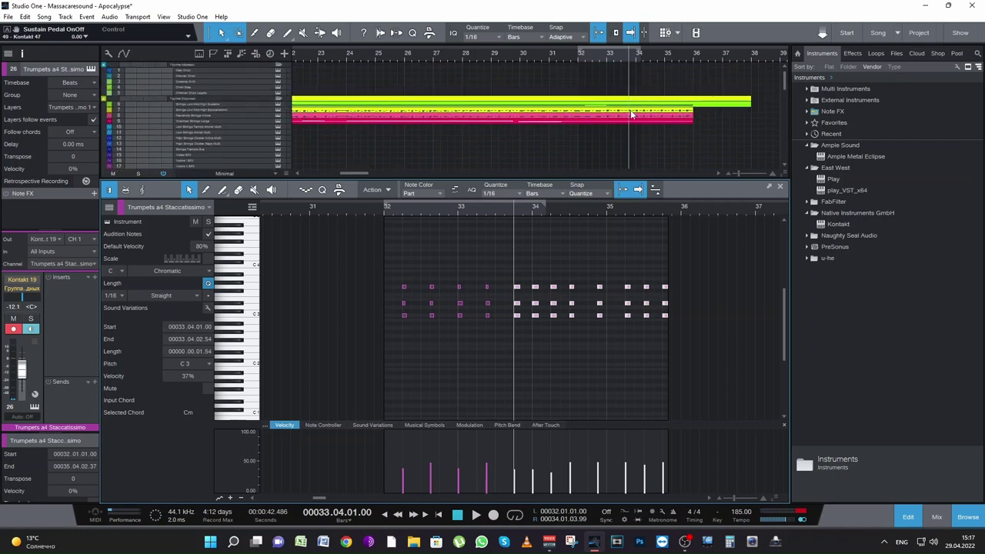
scroll(631, 114, down, 3)
scroll(630, 114, up, 2)
scroll(631, 113, down, 2)
scroll(631, 113, up, 3)
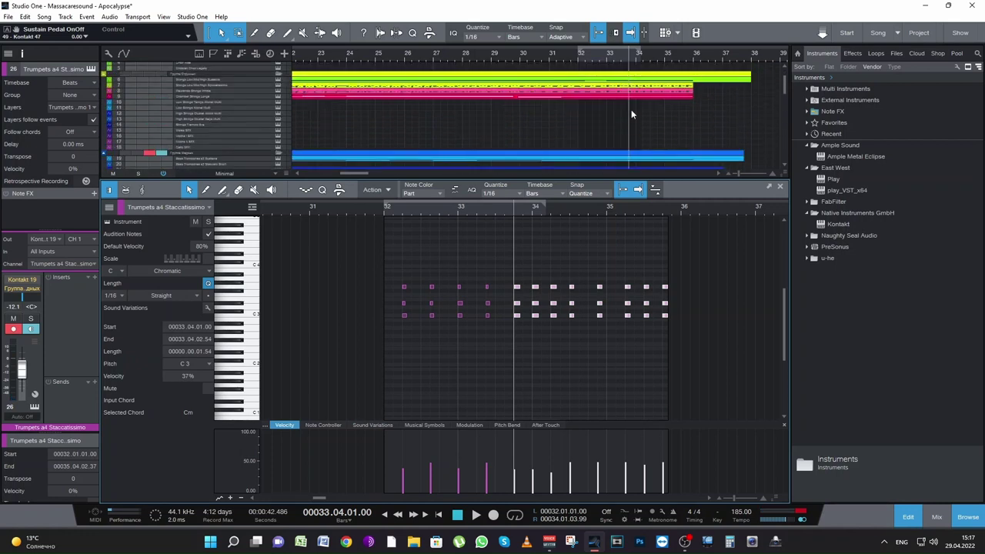
click(632, 91)
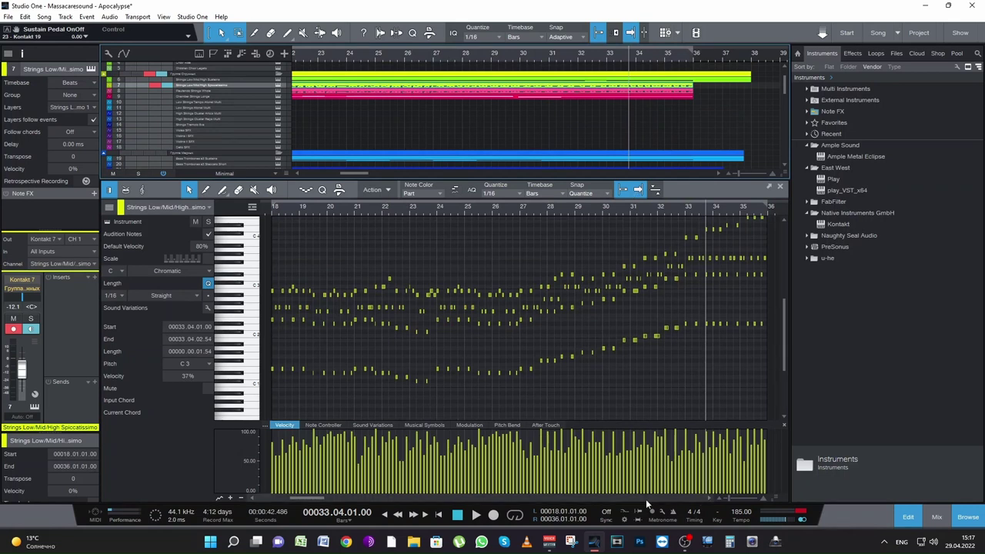
drag(726, 496, 732, 497)
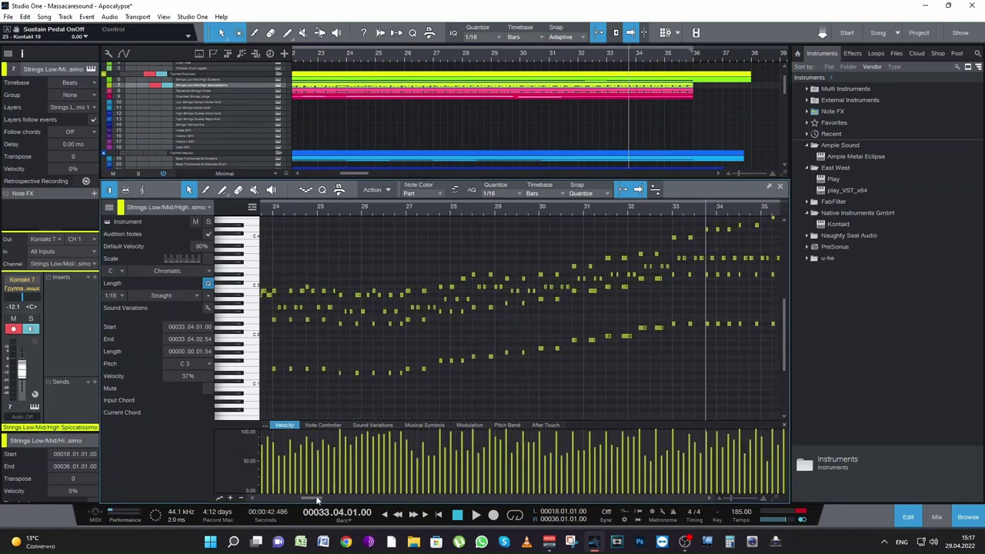
drag(315, 498, 321, 498)
scroll(635, 318, up, 2)
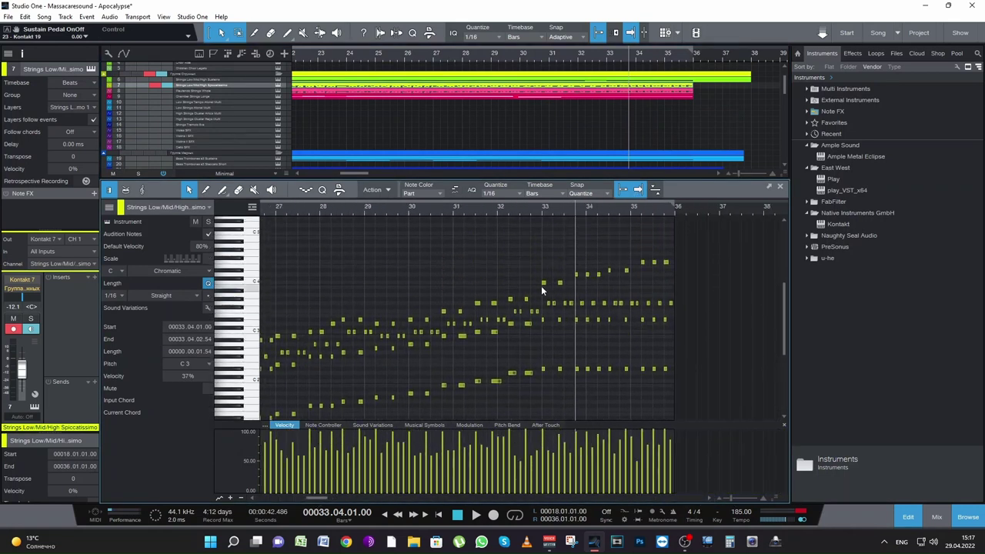
drag(541, 290, 722, 244)
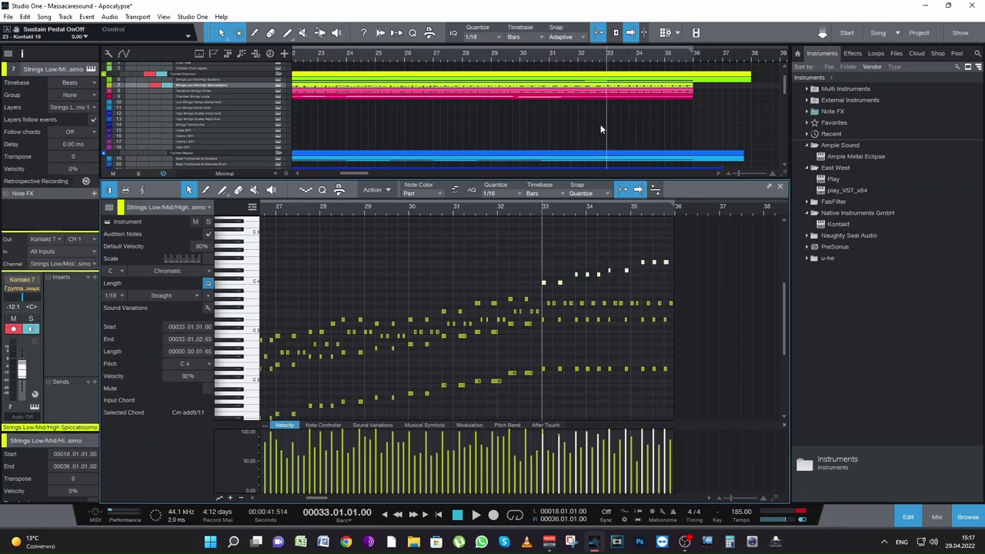
Paste the string melody onto the Trumpets a4 Staccatissimo track at bar 33 and merge it with the existing trumpet event
scroll(601, 127, down, 8)
click(628, 121)
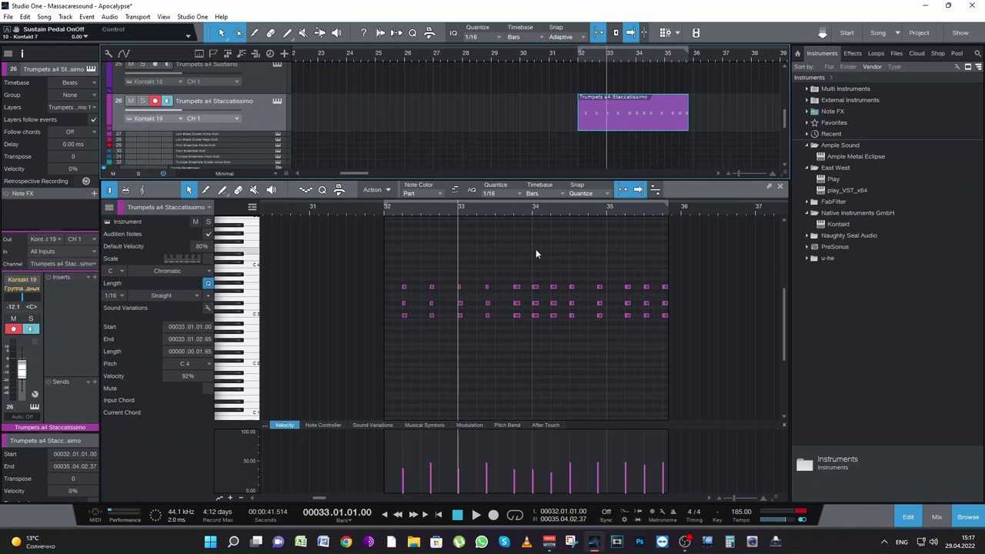
key(ctrl+v)
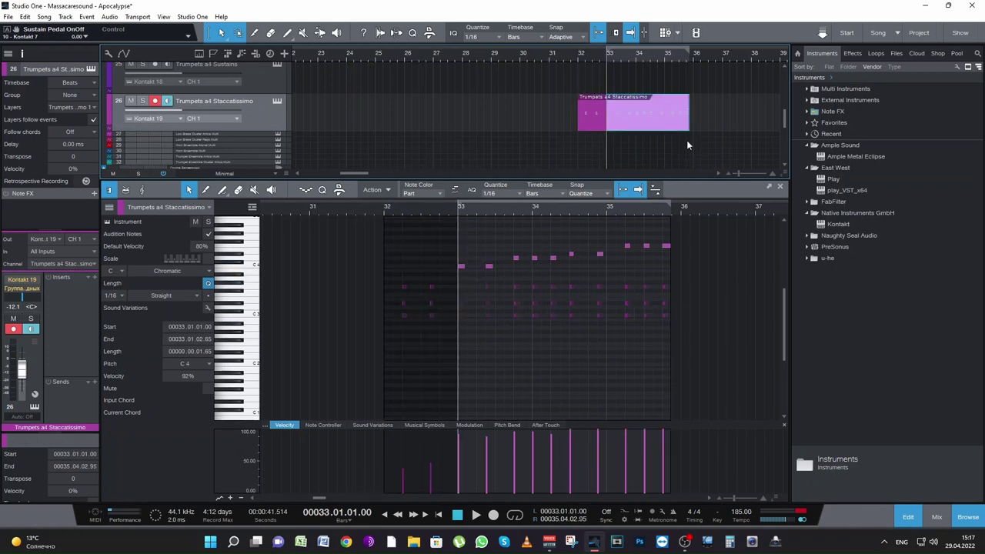
drag(707, 123, 579, 129)
key(g)
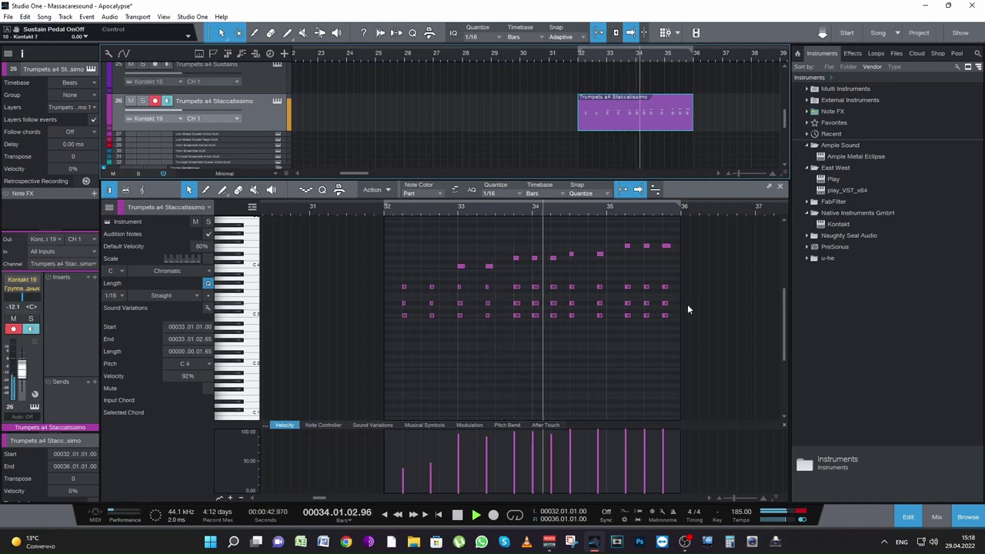
Lower the velocities of the pasted trumpet melody notes together, bringing the first C4 to 38%
drag(699, 263, 739, 269)
key(space)
drag(571, 450, 571, 484)
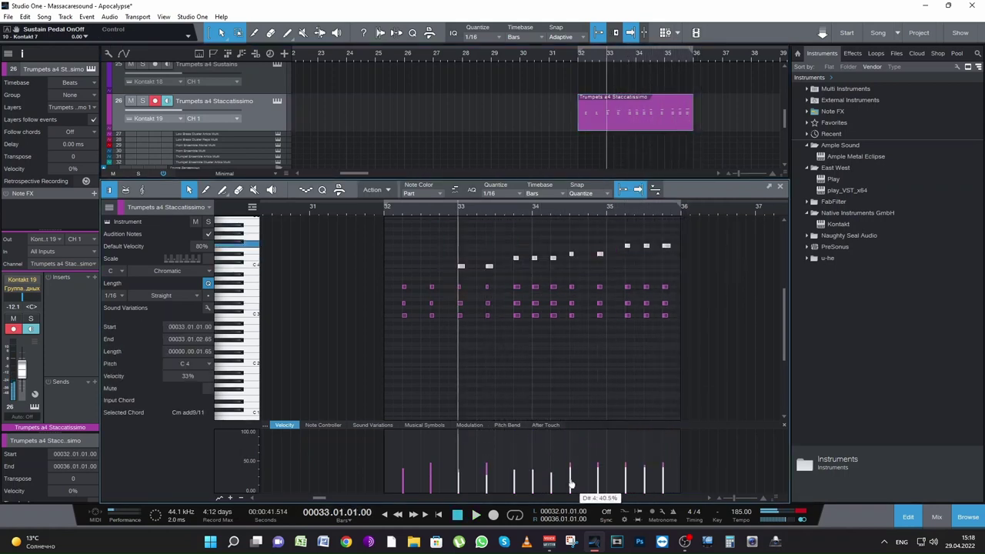
Play the completed trumpet part with the arrangement and close the note editor
key(space)
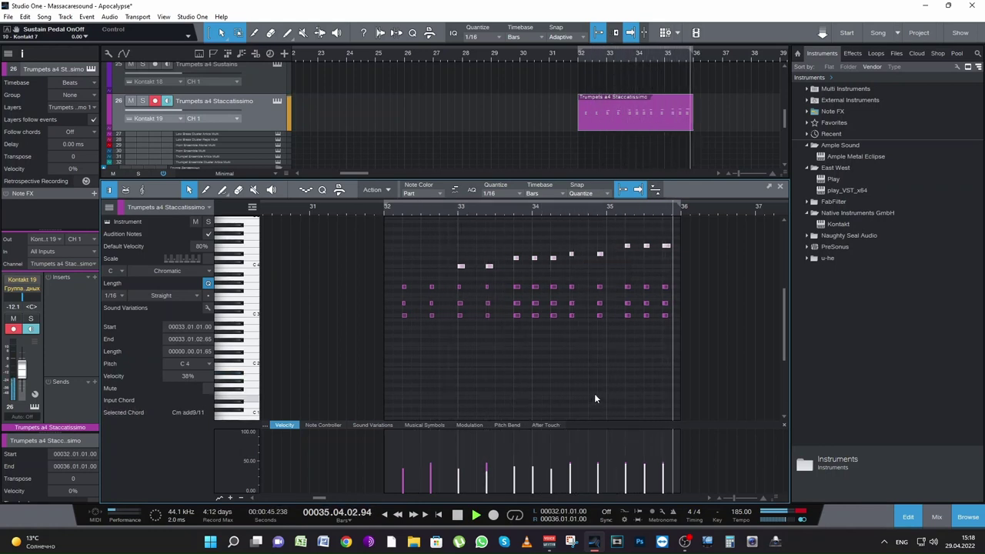
key(F2)
key(space)
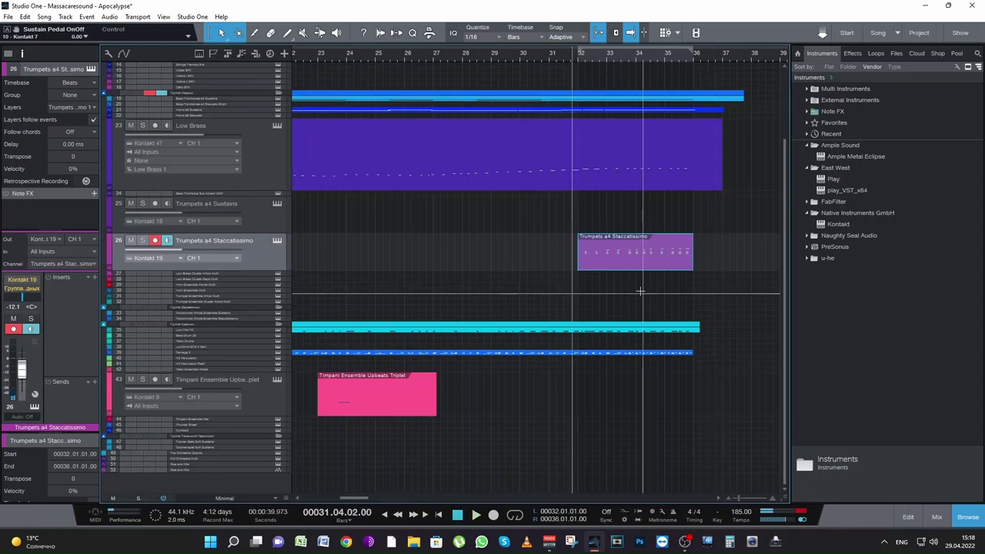
Save the song and play the arrangement from bar 28 to check the new trumpet part in context
key(ctrl+s)
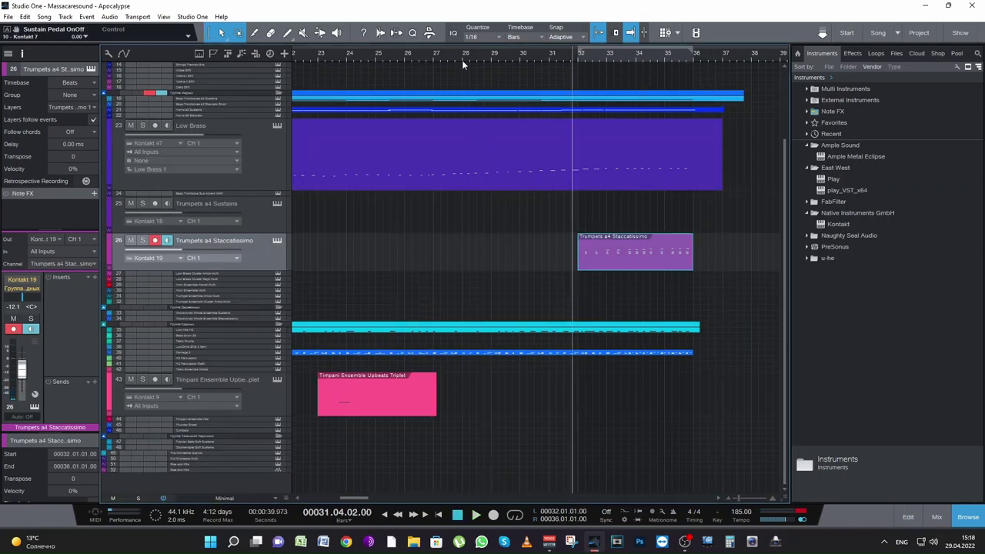
click(484, 55)
key(space)
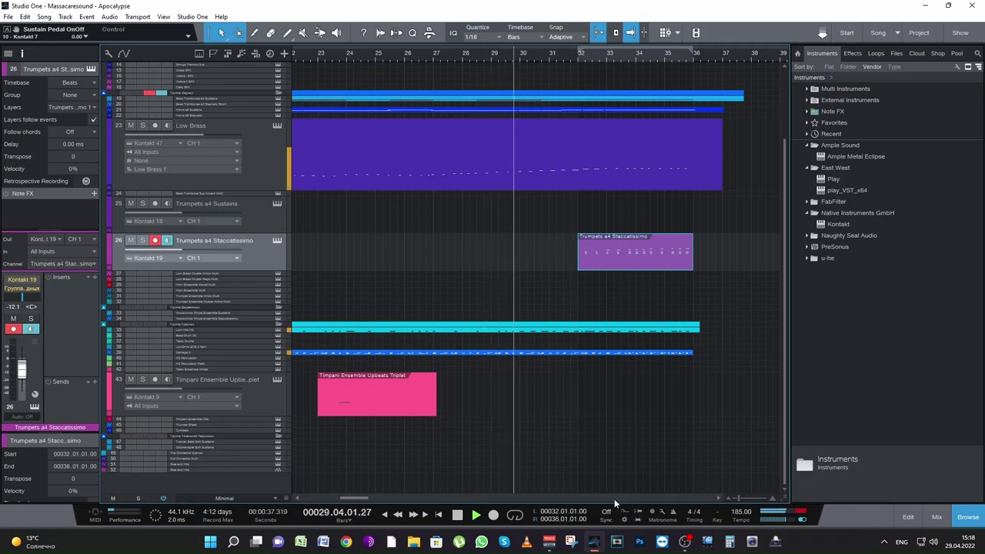
click(726, 499)
click(726, 498)
click(726, 498)
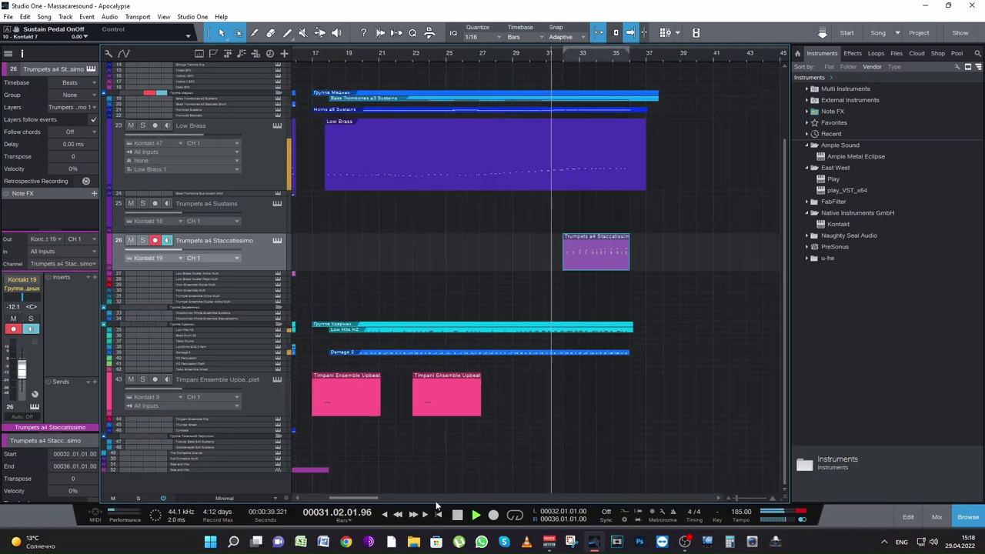
key(space)
Select the Low Brass event and enlarge the Bass Trombones a3 short and Horns a9 Sustains tracks while listening to the arrangement
click(386, 165)
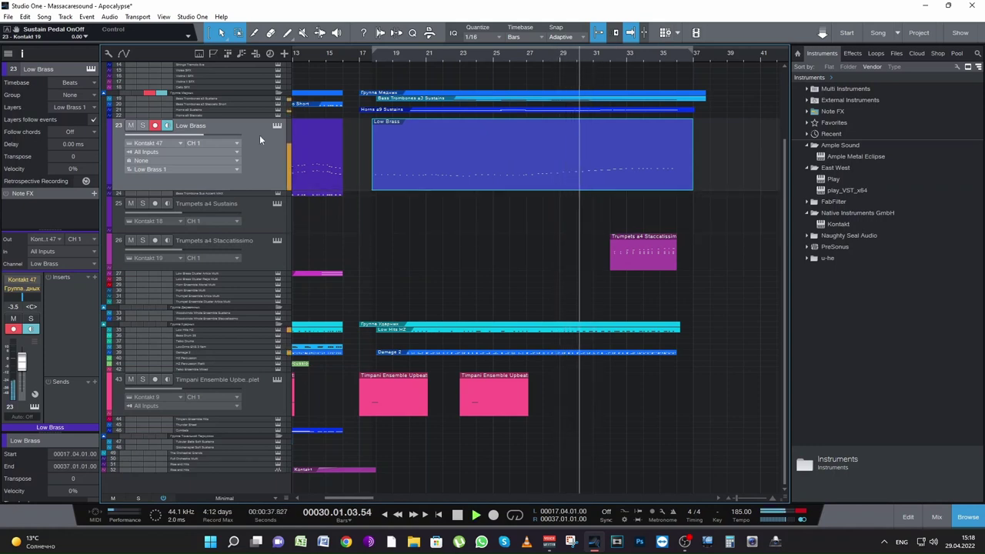
drag(241, 108, 242, 203)
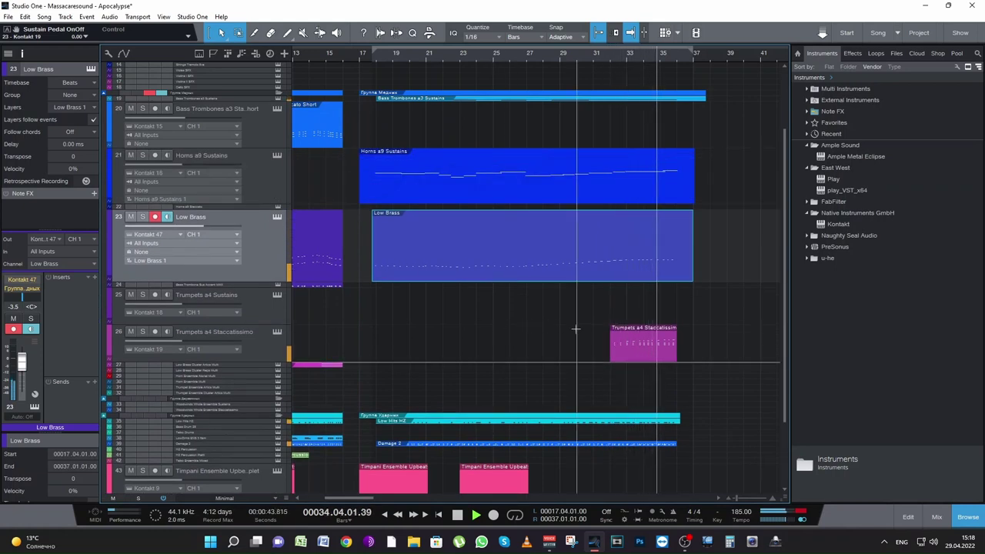
scroll(730, 359, down, 3)
key(space)
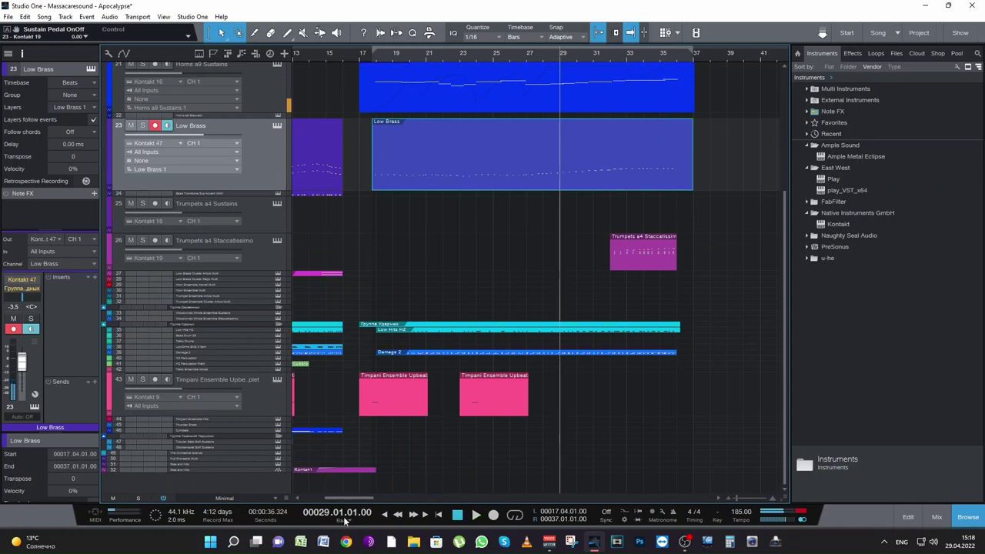
Play the final section from its opening bars and enlarge the Horns a9 Staccato track
scroll(346, 495, left, 3)
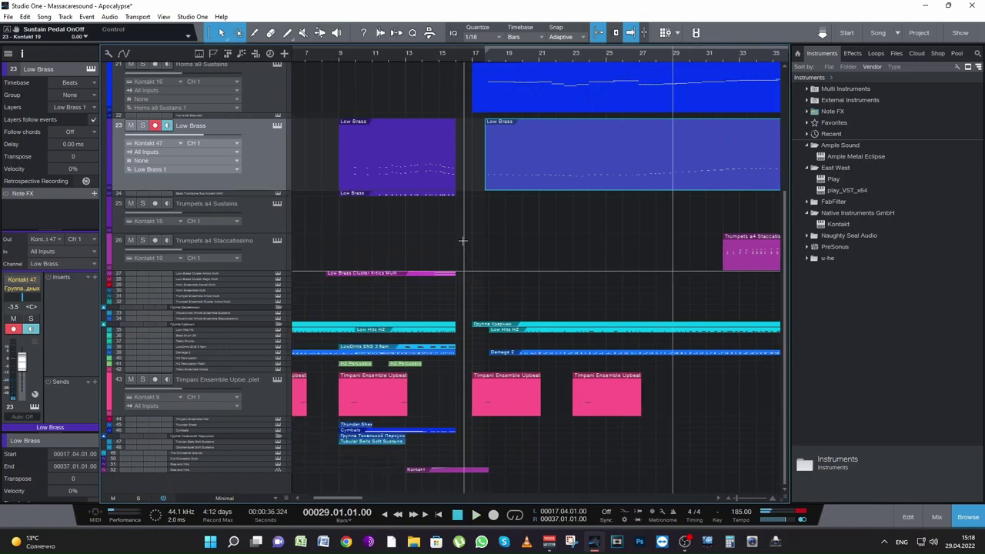
key(space)
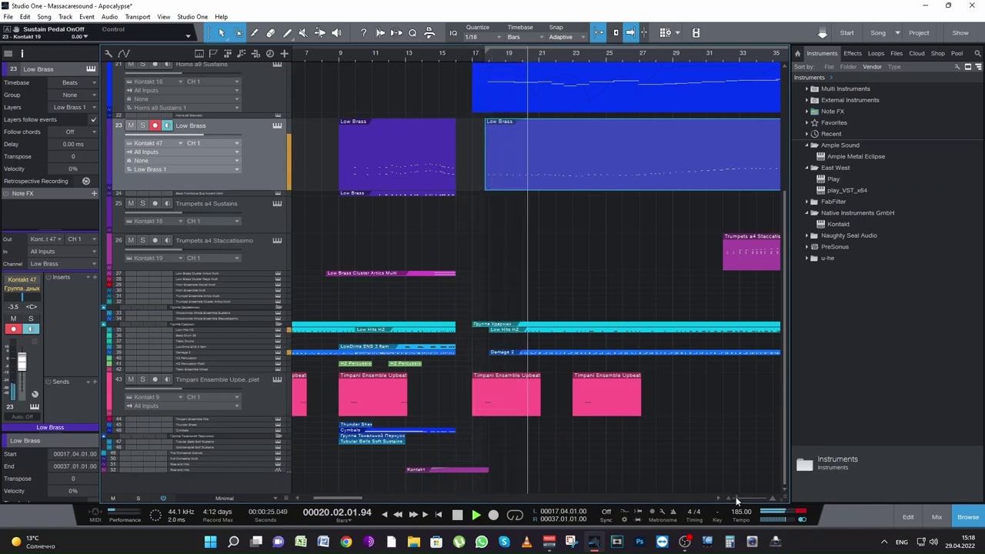
drag(736, 498, 738, 498)
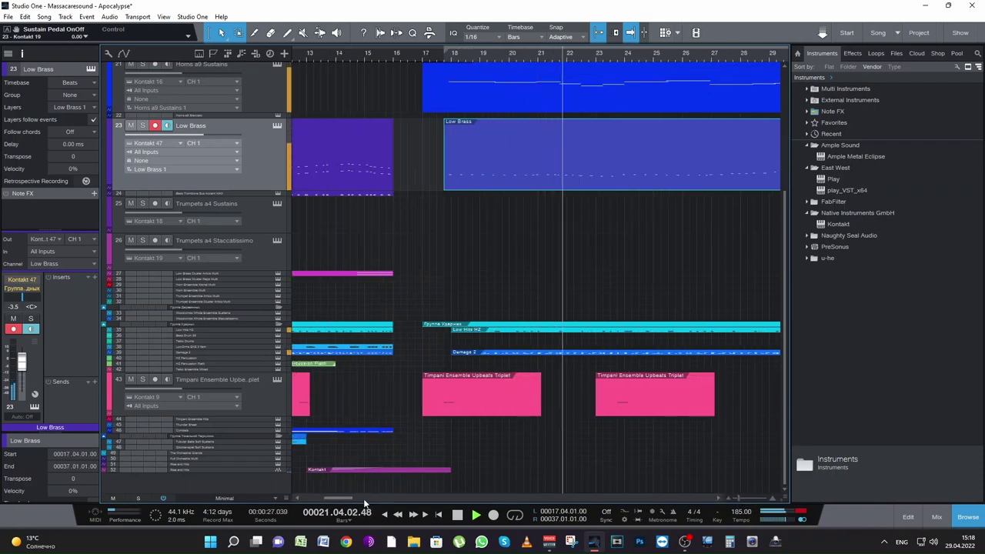
drag(332, 498, 341, 499)
scroll(529, 347, up, 1)
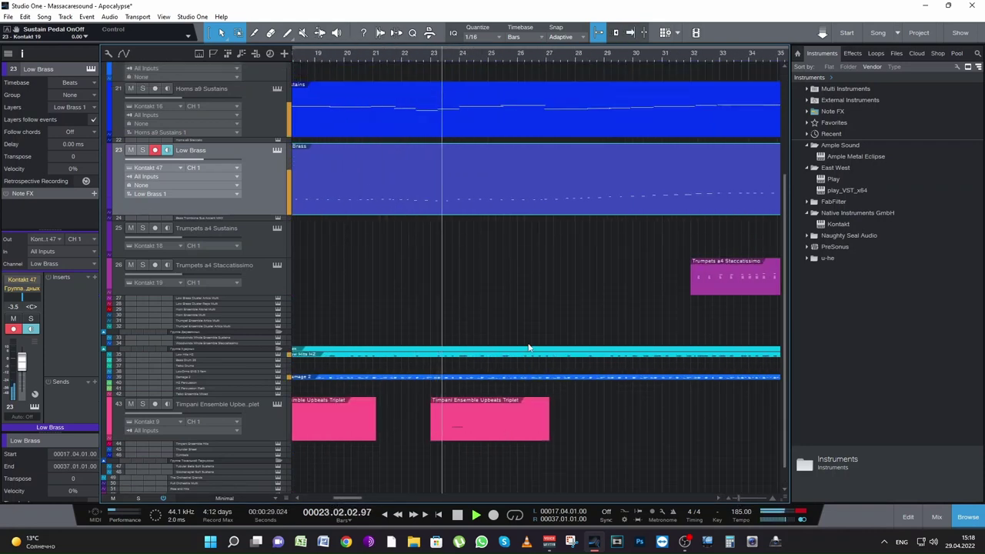
scroll(528, 348, up, 2)
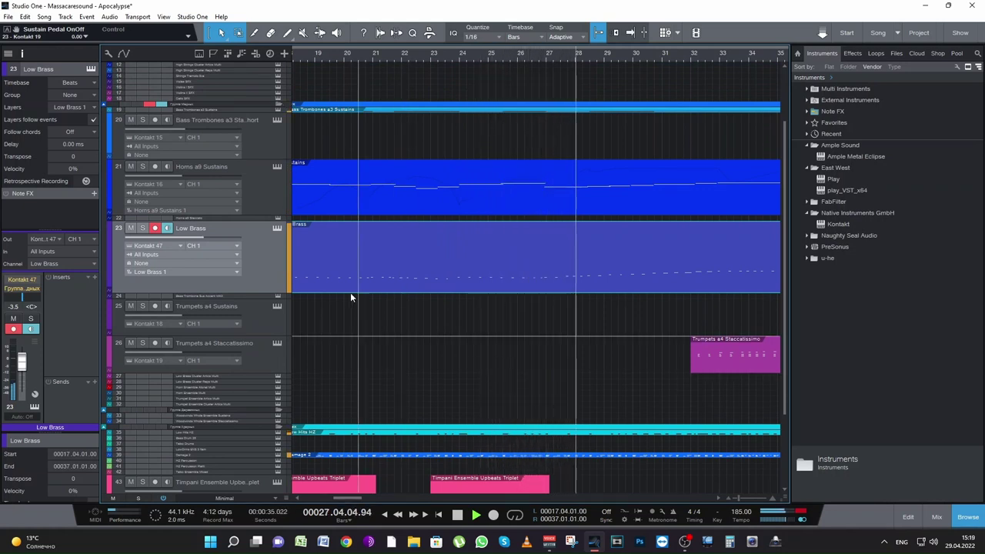
scroll(261, 278, up, 1)
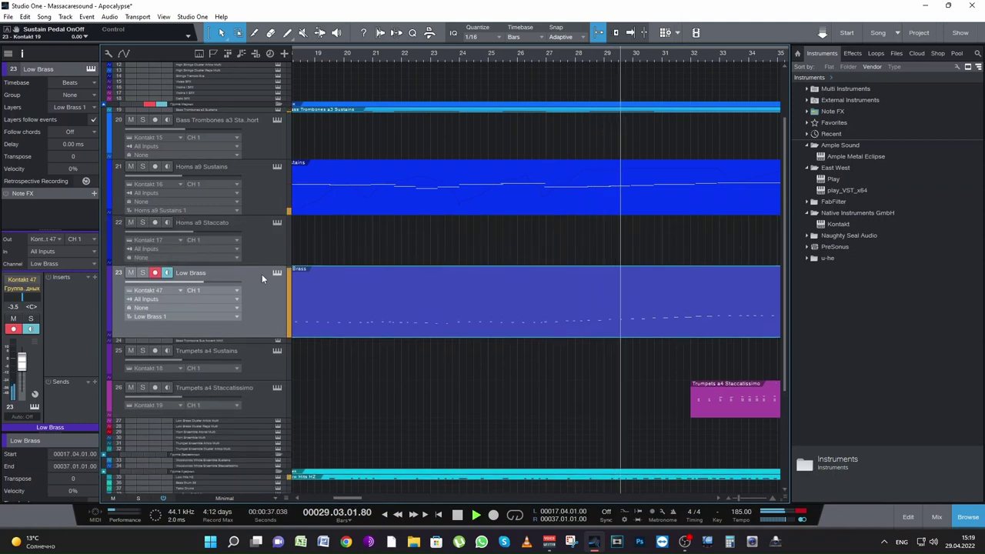
Open the Low Brass event for note editing and raise the E0 note at 26.04.04.00 to 100% velocity
click(510, 58)
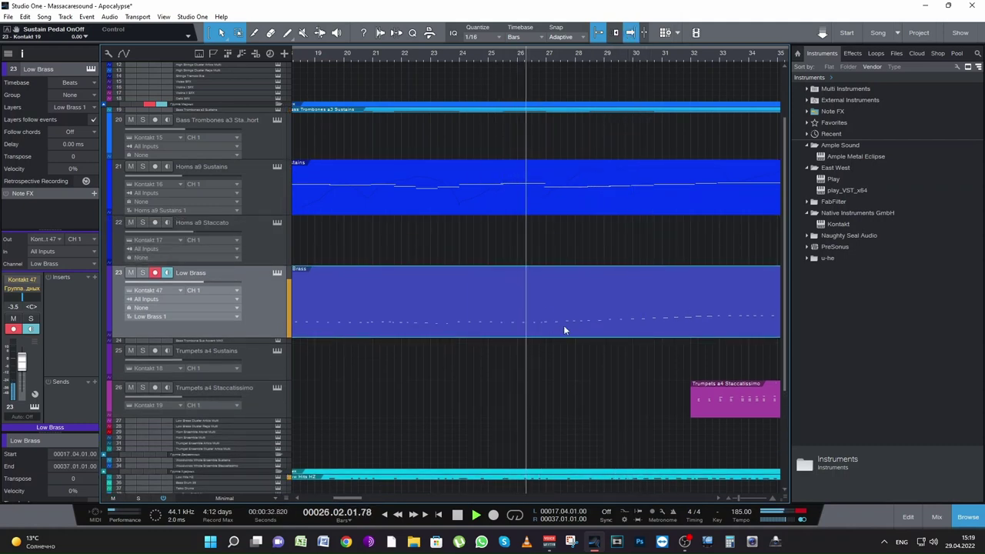
double_click(564, 329)
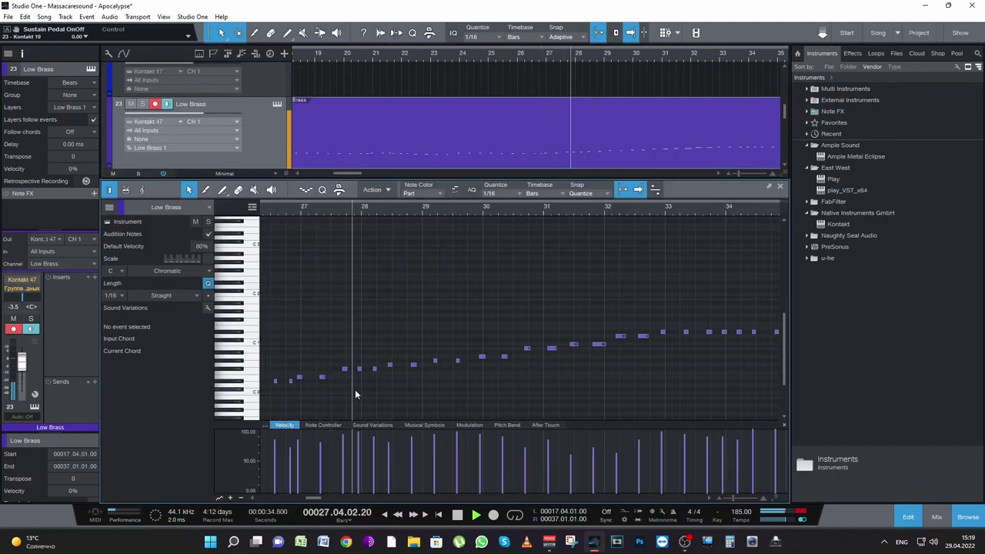
key(space)
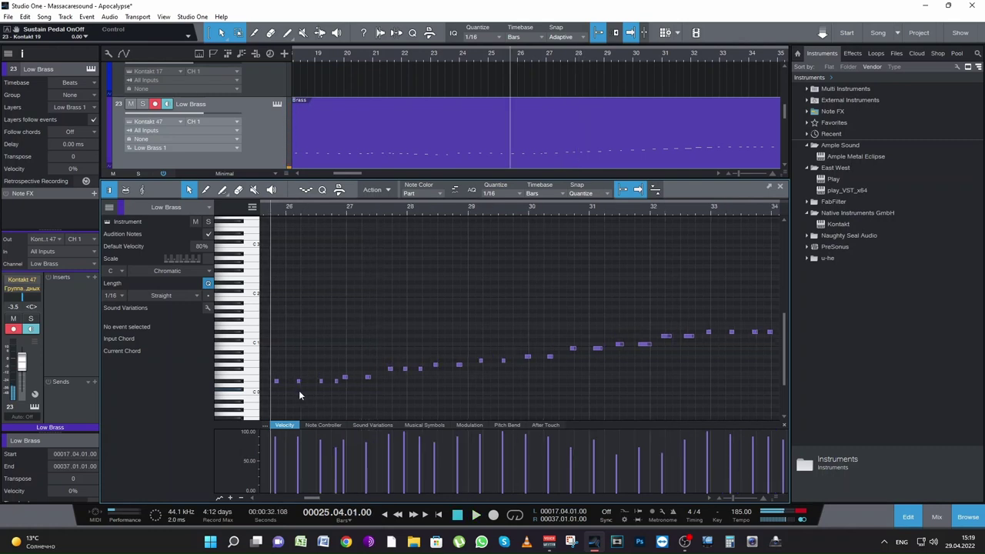
click(344, 377)
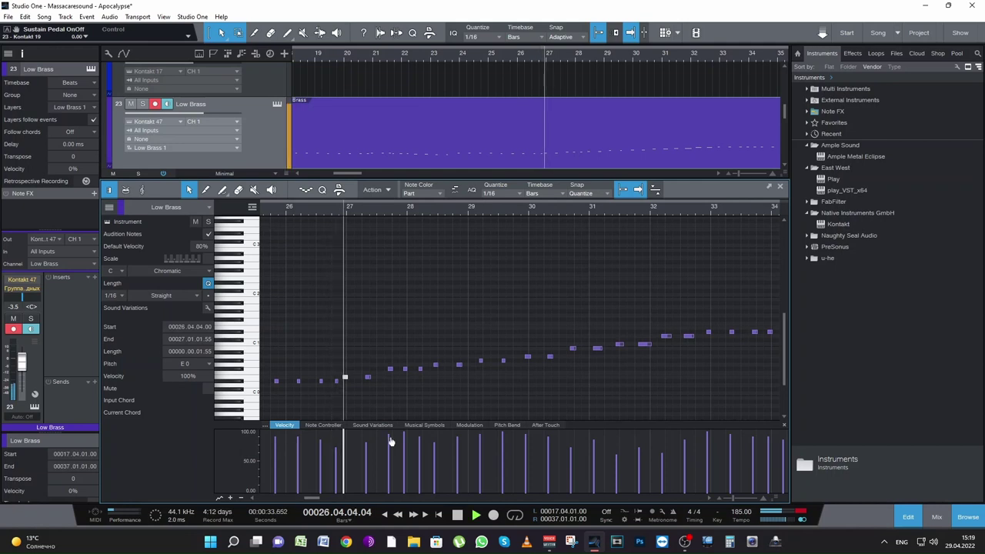
Raise the velocities of the softer Low Brass notes across bars 27 and 28, auditioning the passage between changes
key(space)
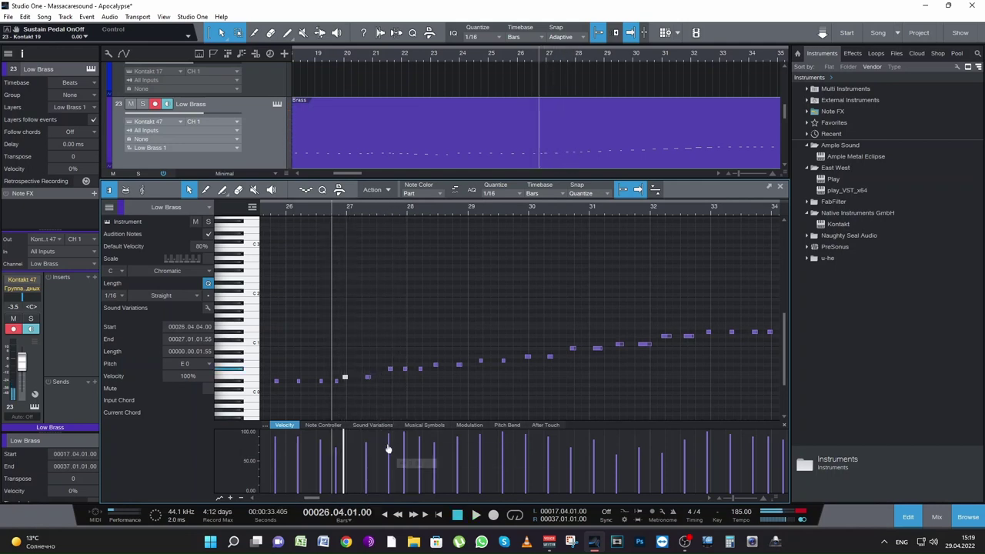
mouse_move(405, 439)
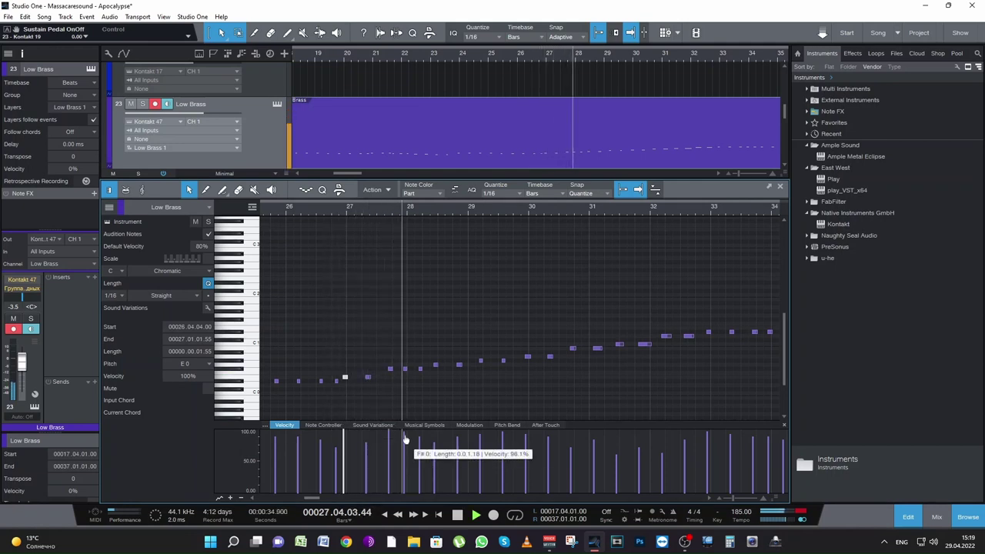
key(space)
drag(434, 466, 437, 444)
key(space)
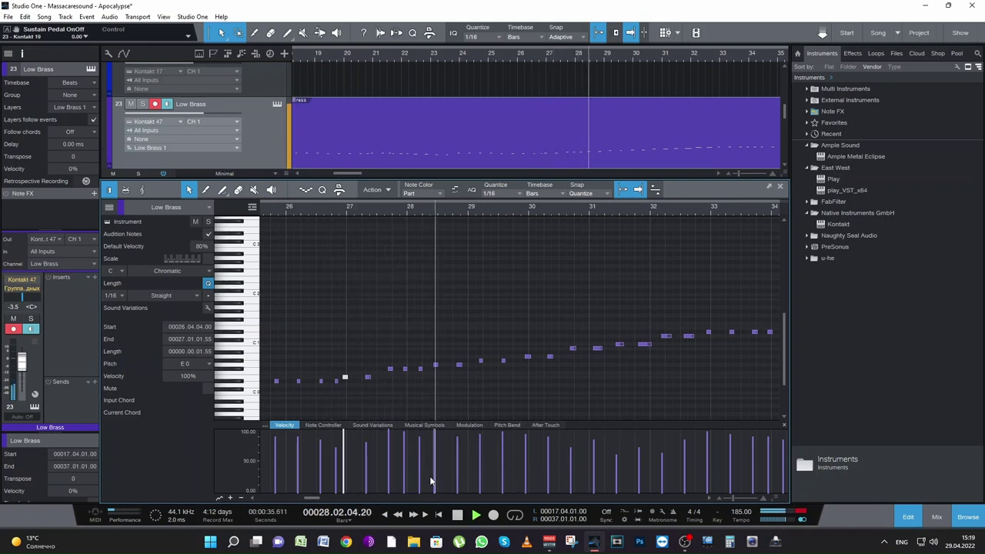
key(space)
key(space)
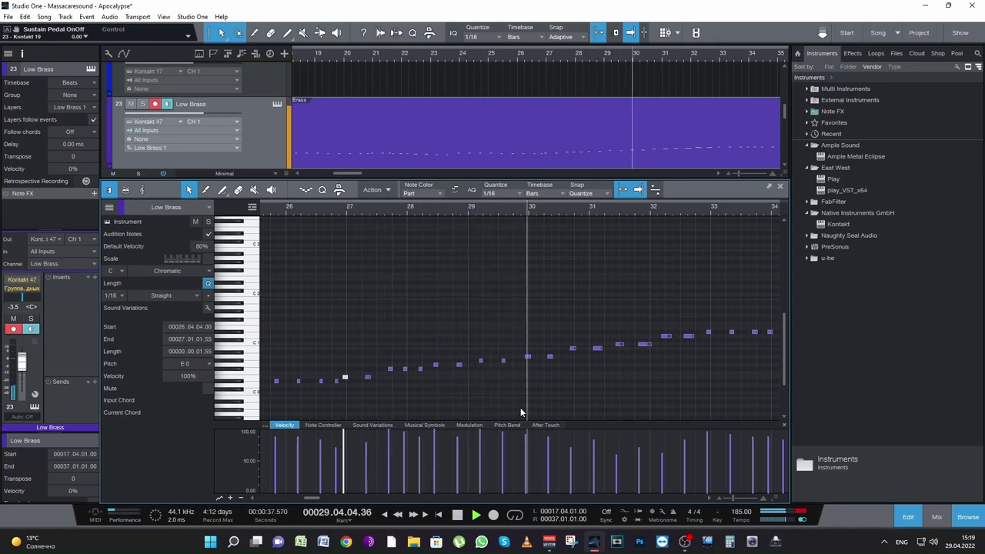
Raise the velocity of the B0 note in bar 30 of the Low Brass part to full level
key(space)
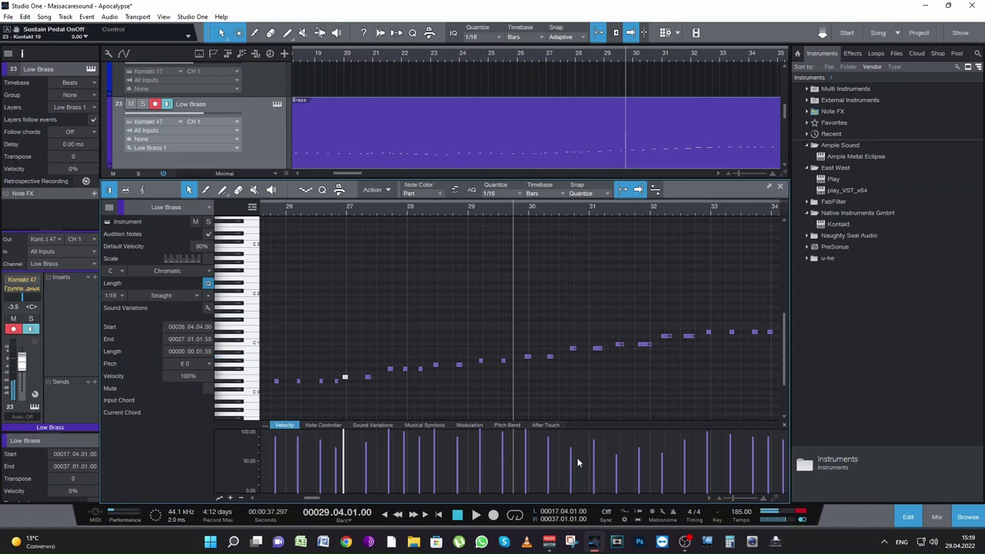
key(space)
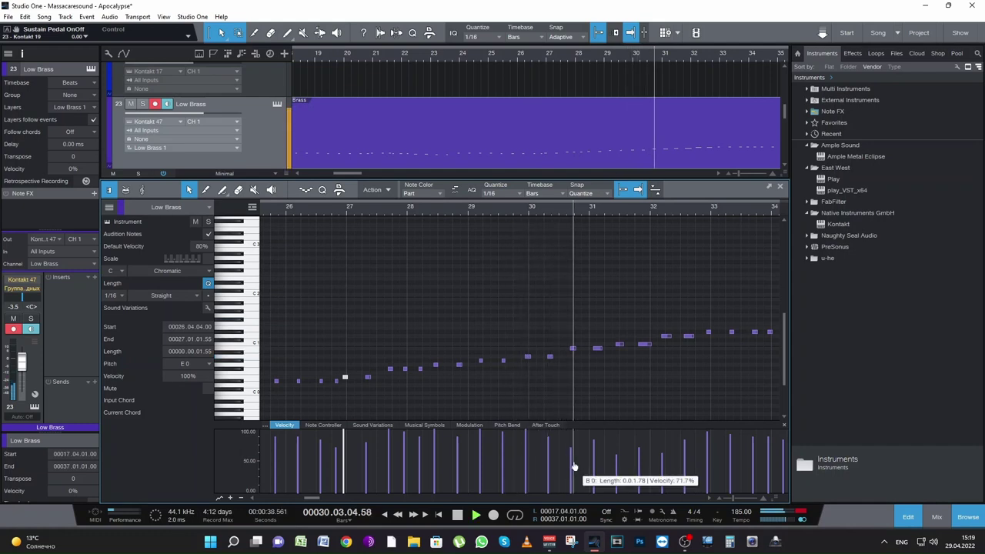
key(space)
drag(573, 466, 573, 462)
mouse_move(619, 456)
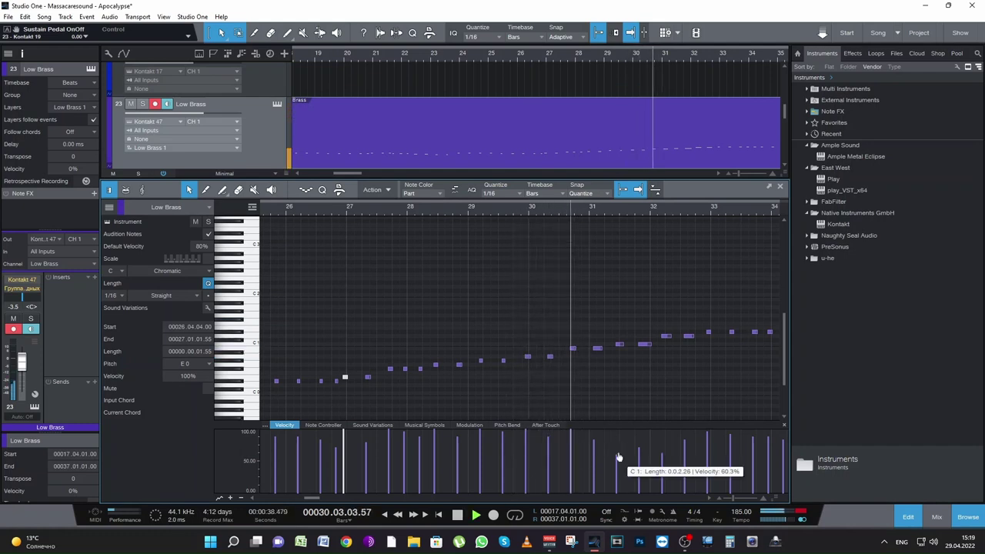
Raise the first C1 note in bar 31 and the first D1 note in bar 32 to full velocity
key(space)
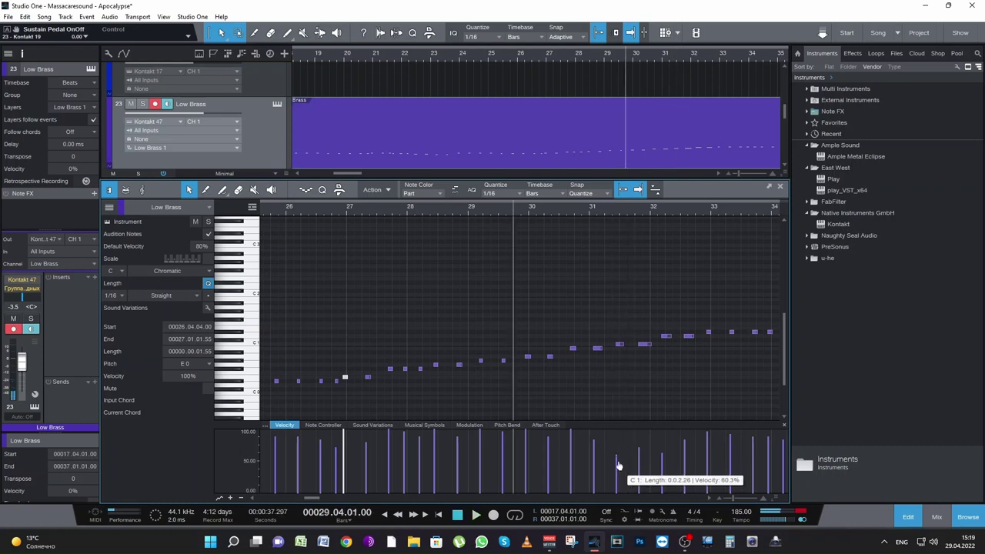
key(space)
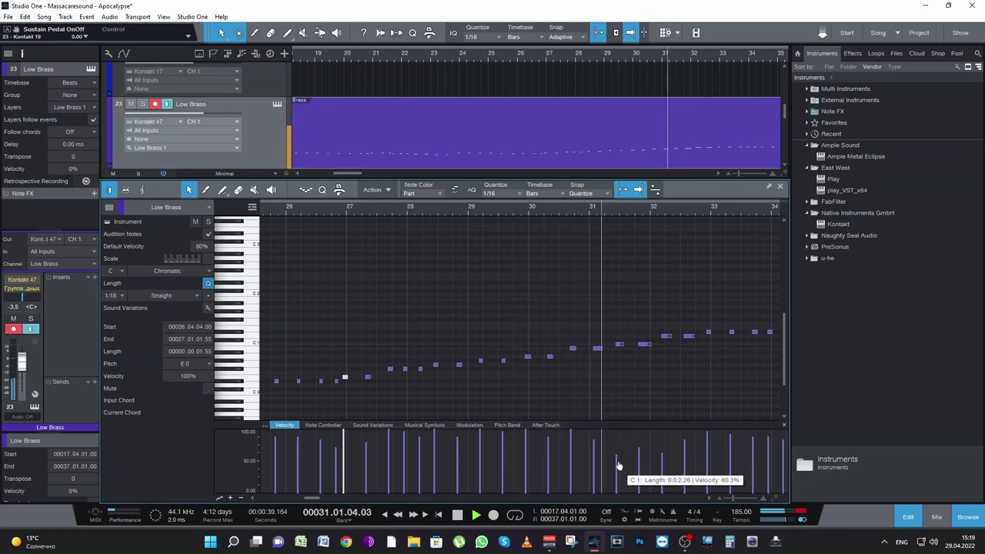
key(space)
drag(620, 465, 620, 430)
key(space)
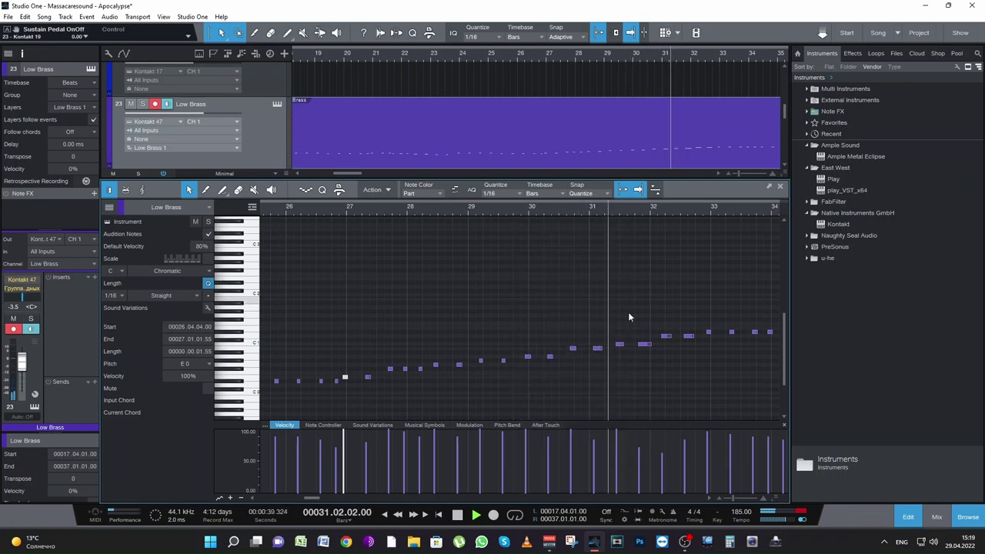
key(KP_Subtract)
drag(662, 466, 663, 429)
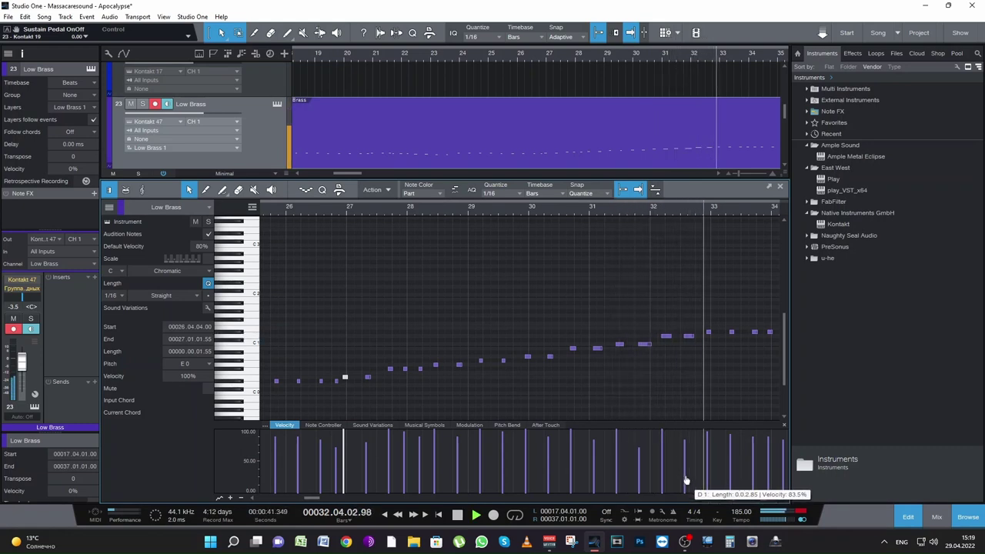
Raise the velocity of the Low Brass note on beat 3 of bar 33, auditioning from 32.04.03.00
key(space)
drag(310, 498, 316, 498)
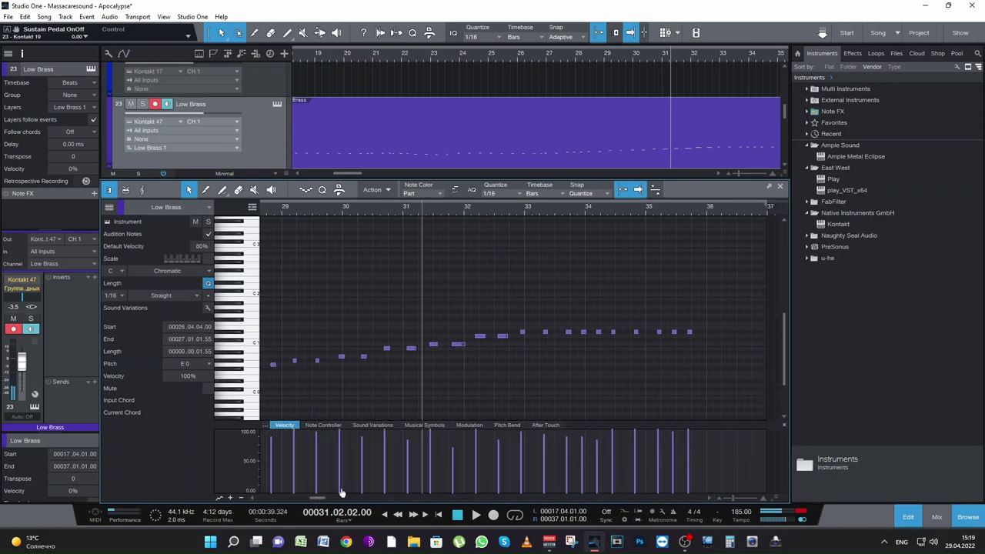
click(518, 216)
key(space)
key(space)
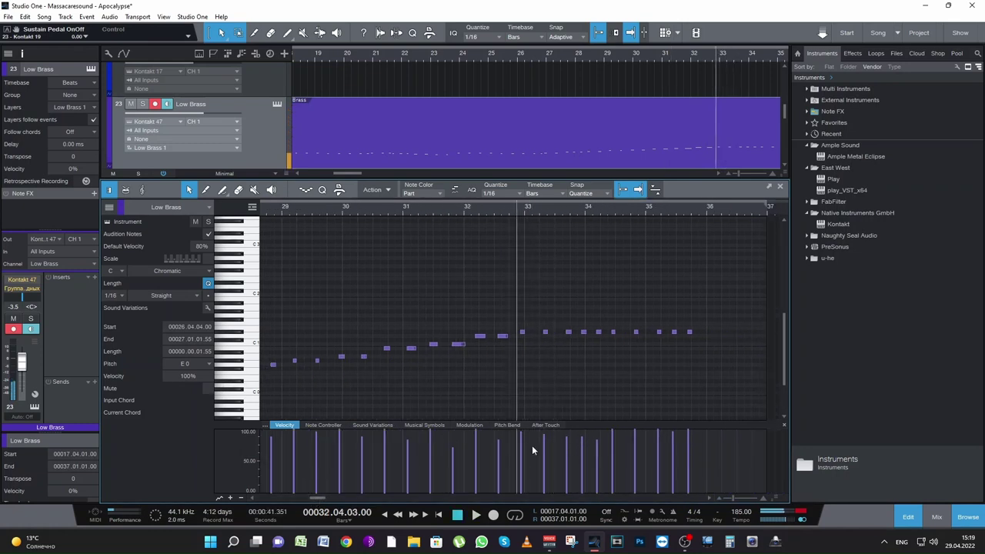
key(space)
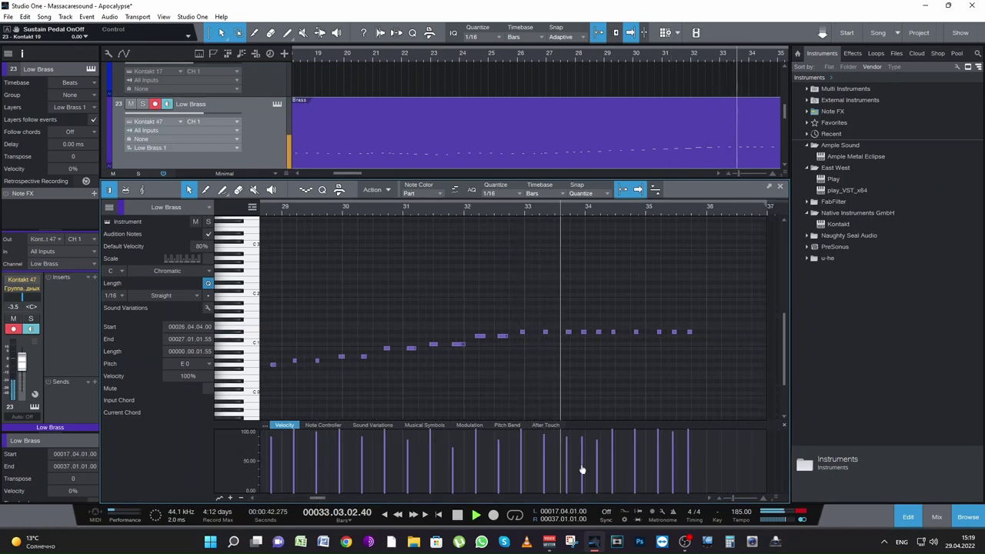
key(space)
click(572, 439)
key(space)
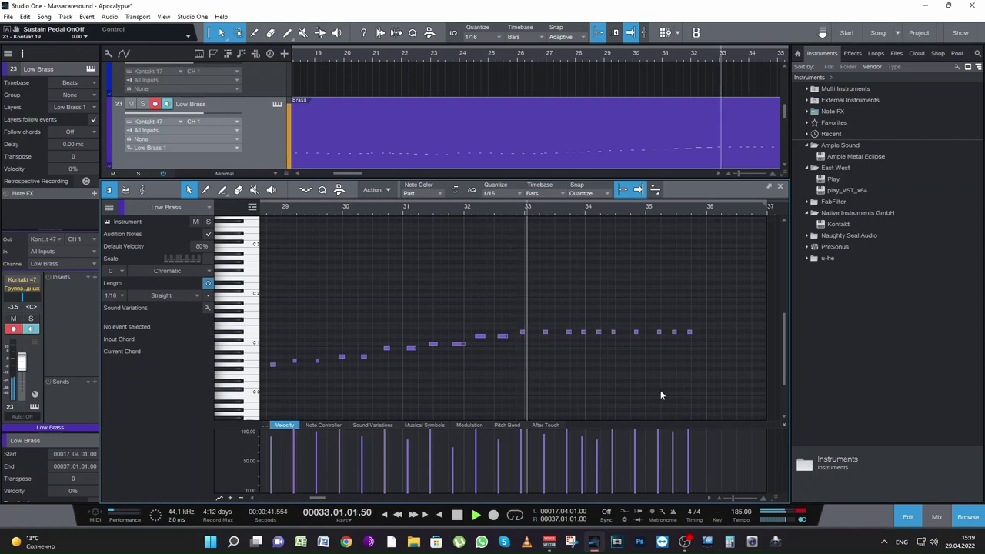
key(space)
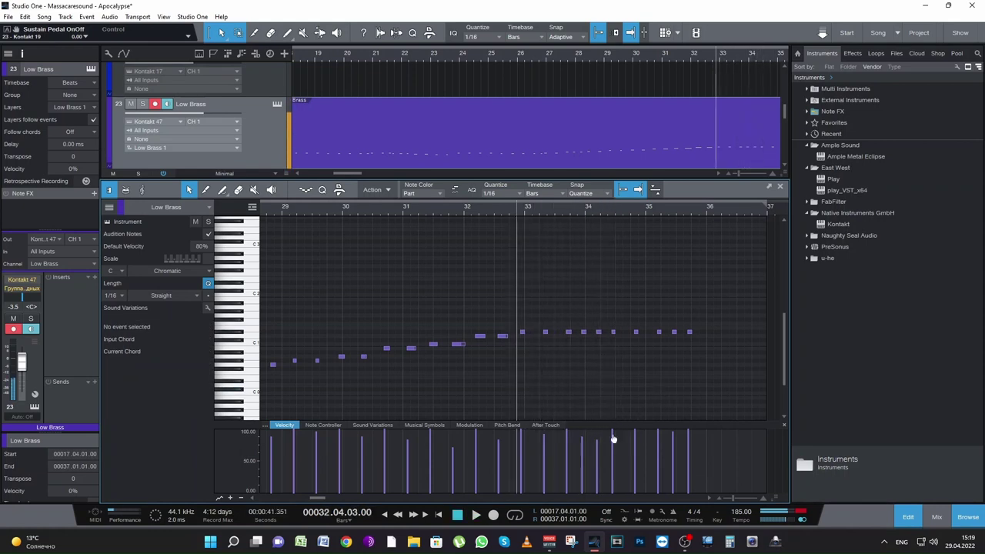
key(space)
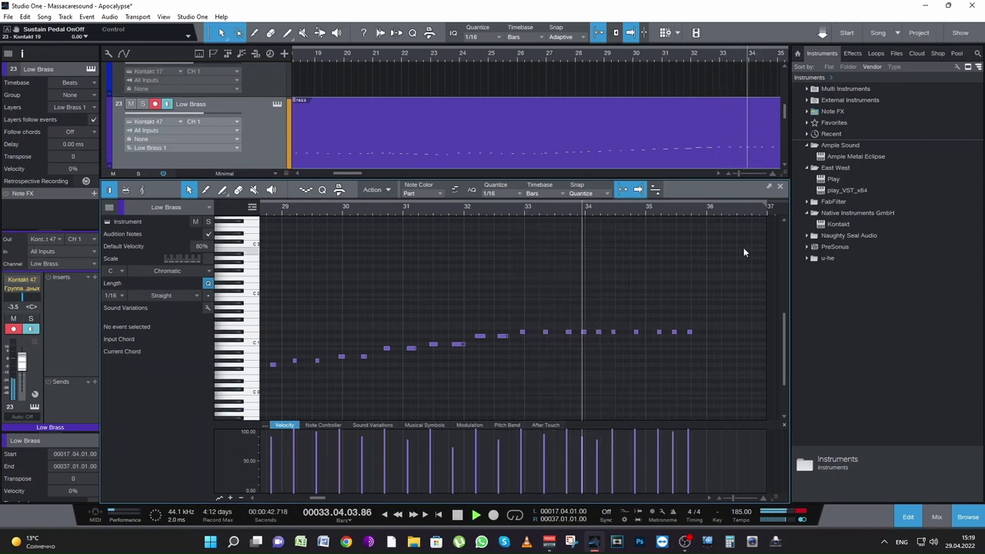
Close the Low Brass note editor, stop playback and save the song
click(779, 186)
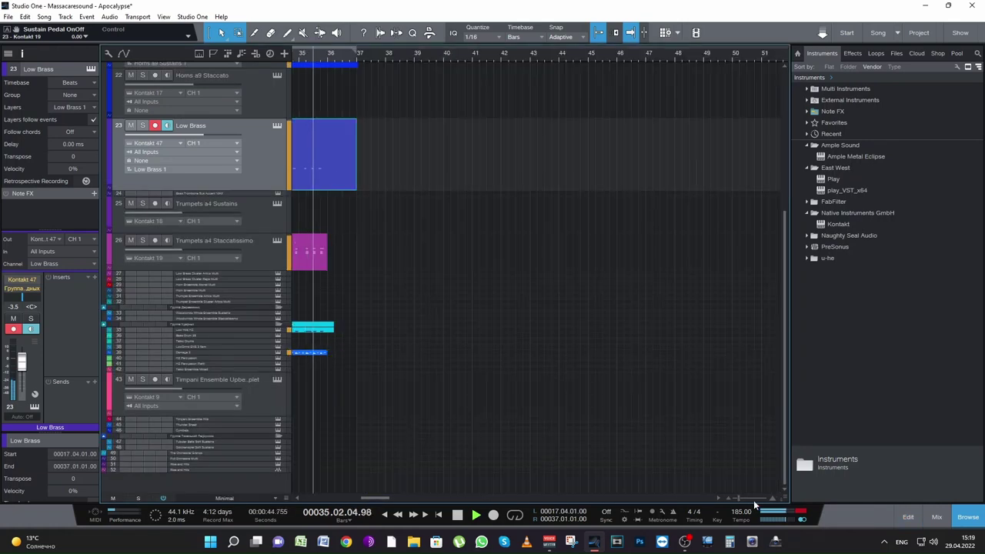
key(space)
click(729, 498)
click(730, 498)
drag(367, 499, 330, 507)
key(ctrl+s)
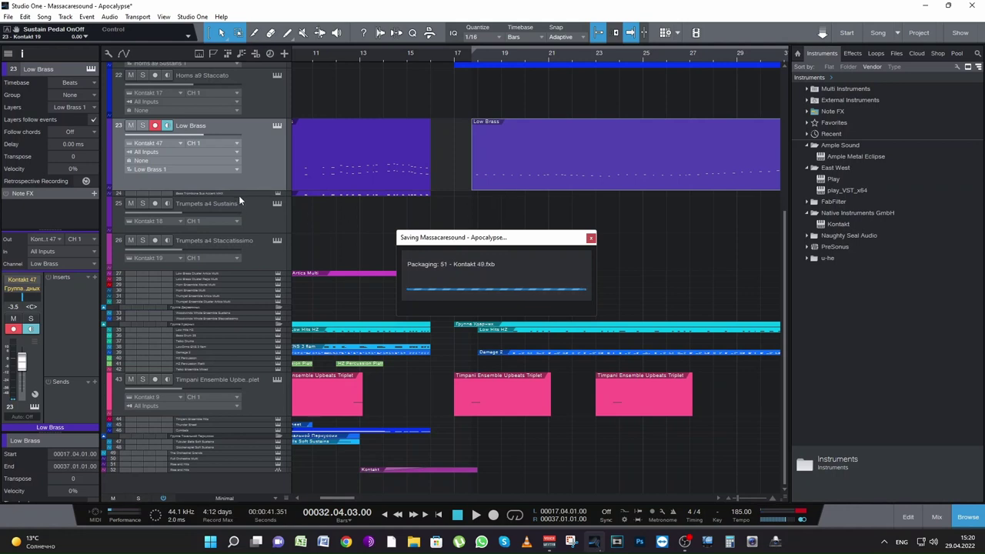
Copy the Low Brass part starting at 17.04.01.00 onto the Bass Trombone Sus Accent MAX track and merge it into that track's own part
drag(241, 196, 241, 223)
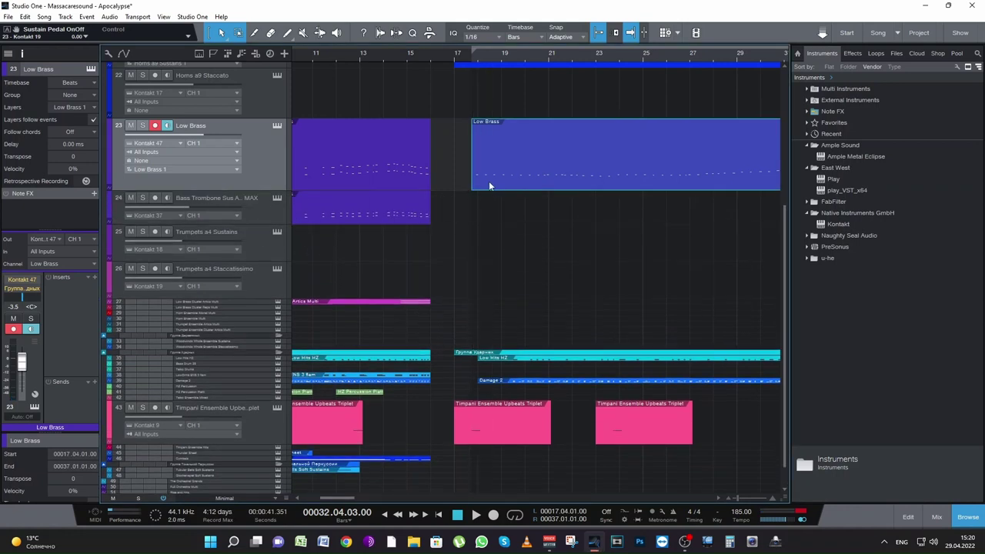
drag(488, 181, 490, 201)
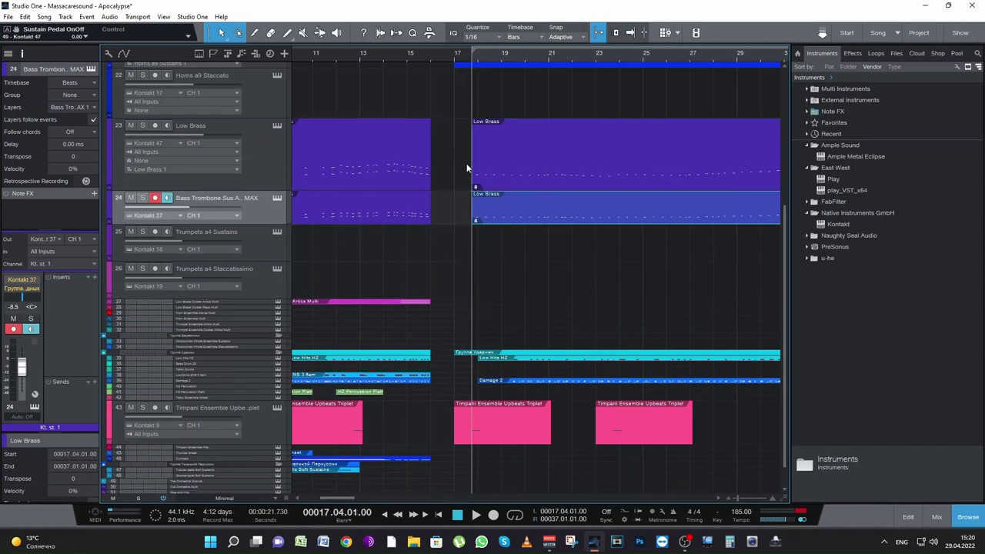
key(g)
Audition the copied bass trombone part from 17.04.01.00 in the note editor, soloed first alone and together with Low Brass
click(143, 197)
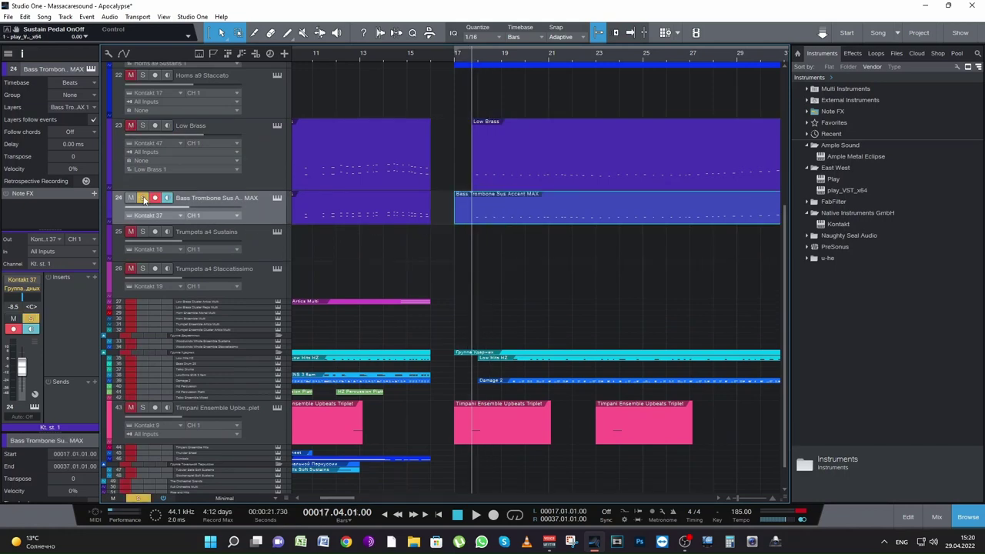
key(space)
double_click(498, 213)
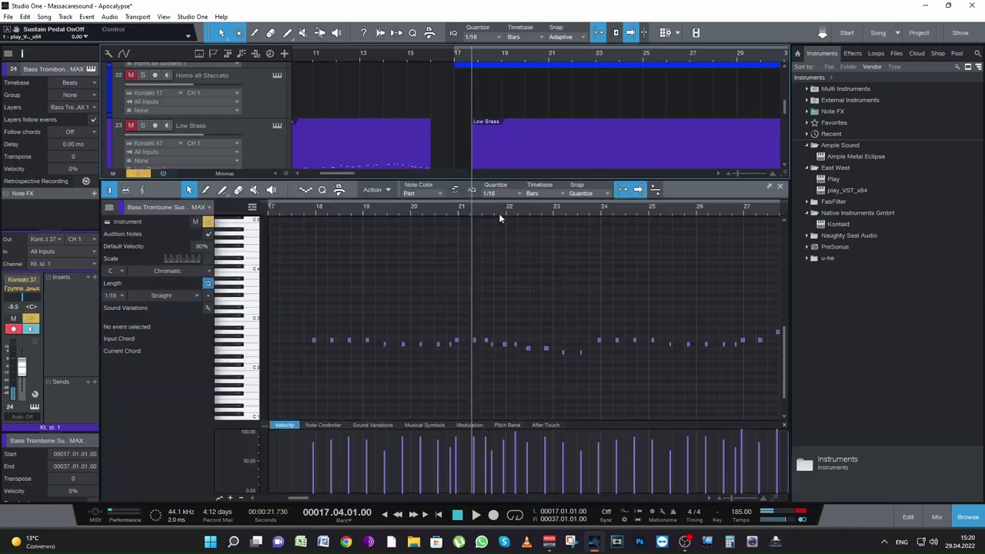
drag(723, 497, 728, 498)
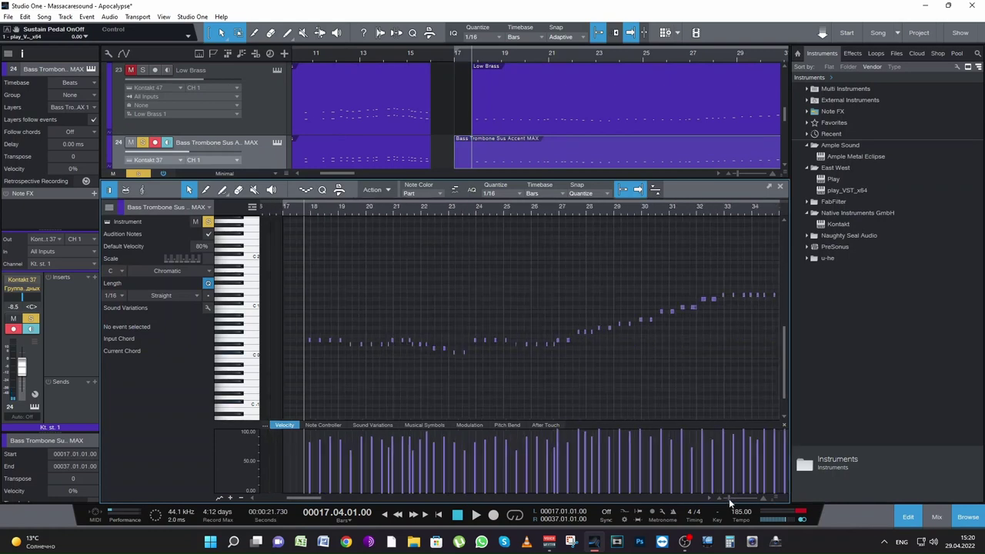
click(143, 71)
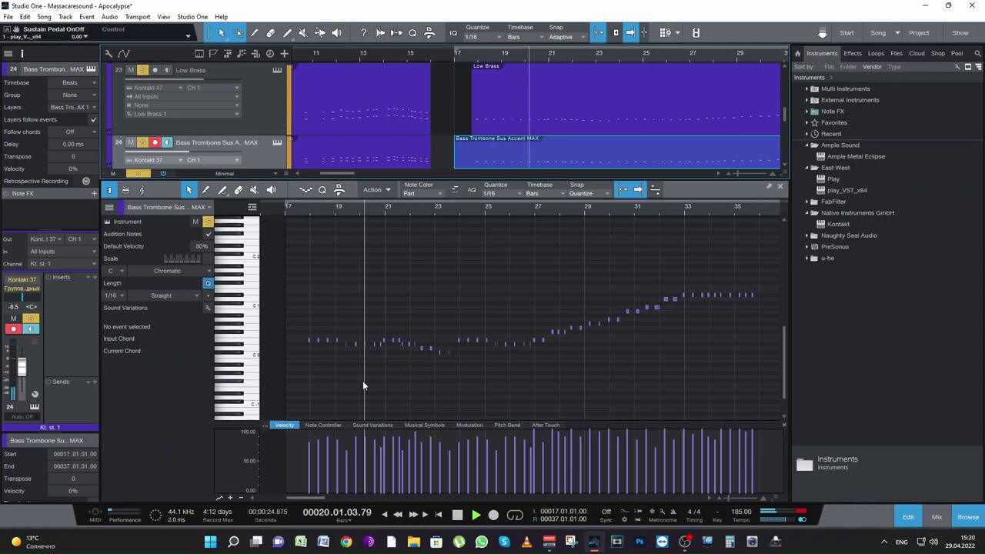
Clear all solos, close the note editor and listen to the full arrangement through bar 35 with every track shrunk into view
click(138, 173)
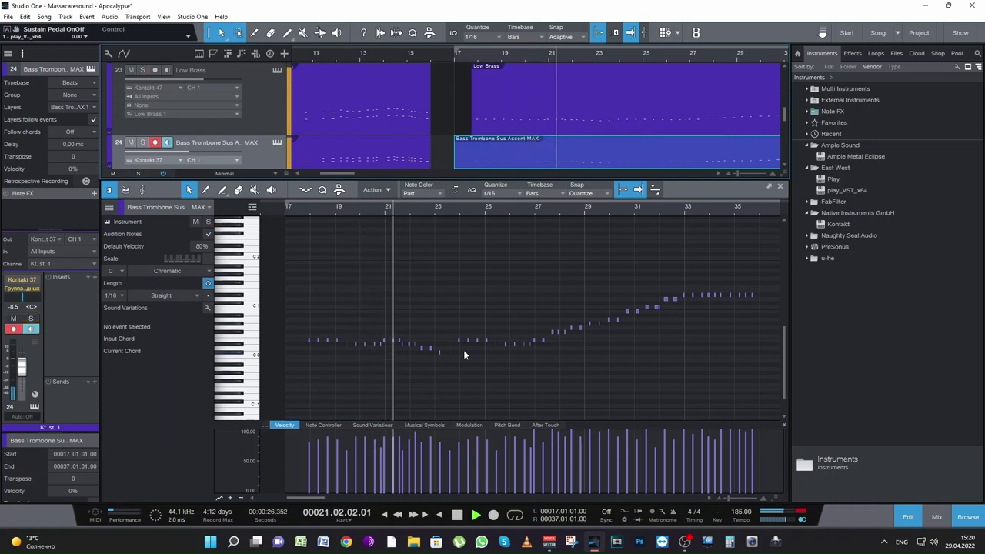
click(780, 186)
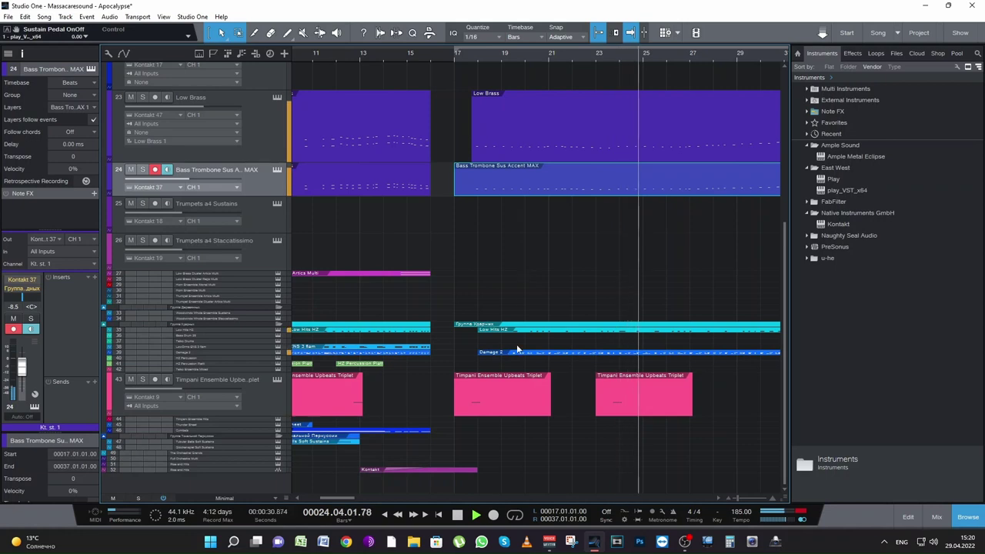
drag(334, 497, 341, 497)
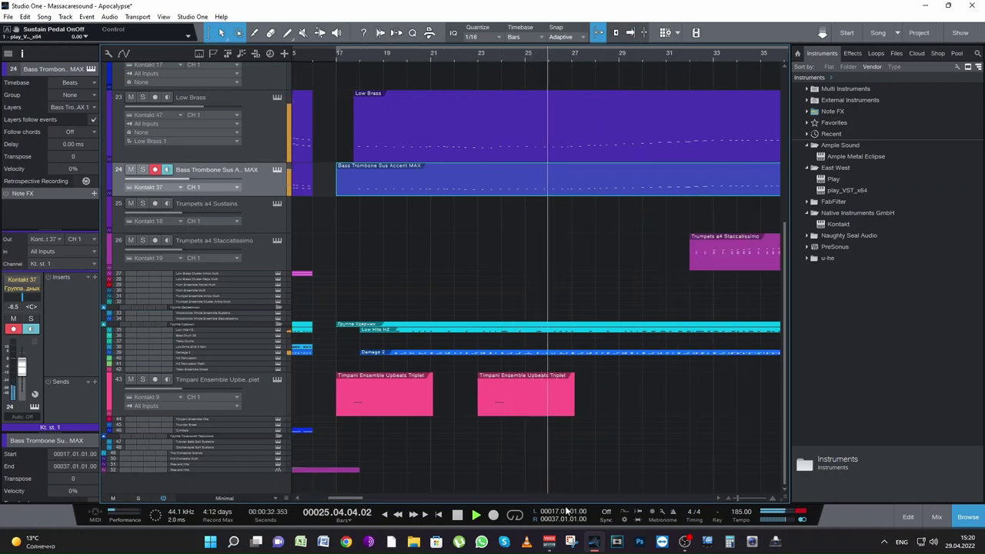
click(727, 498)
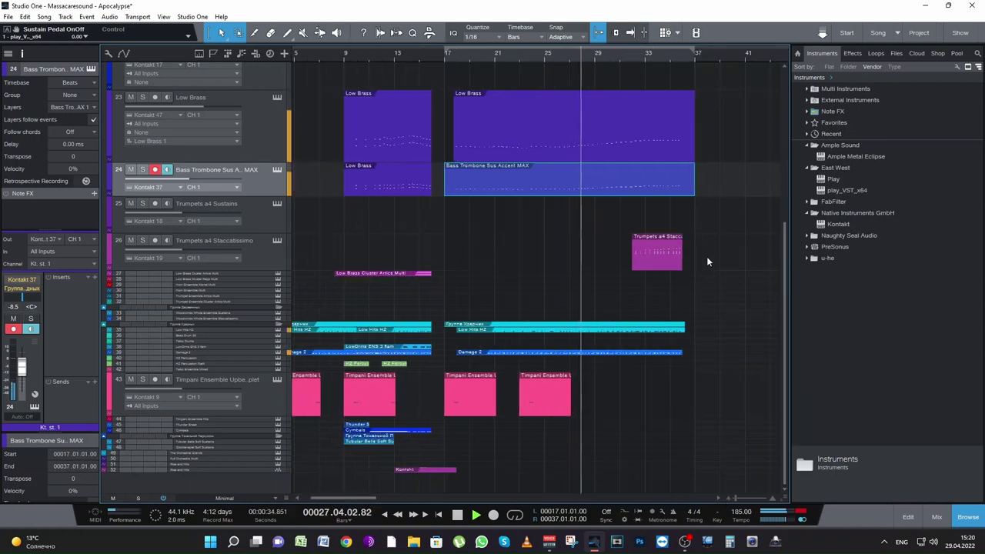
scroll(711, 258, up, 6)
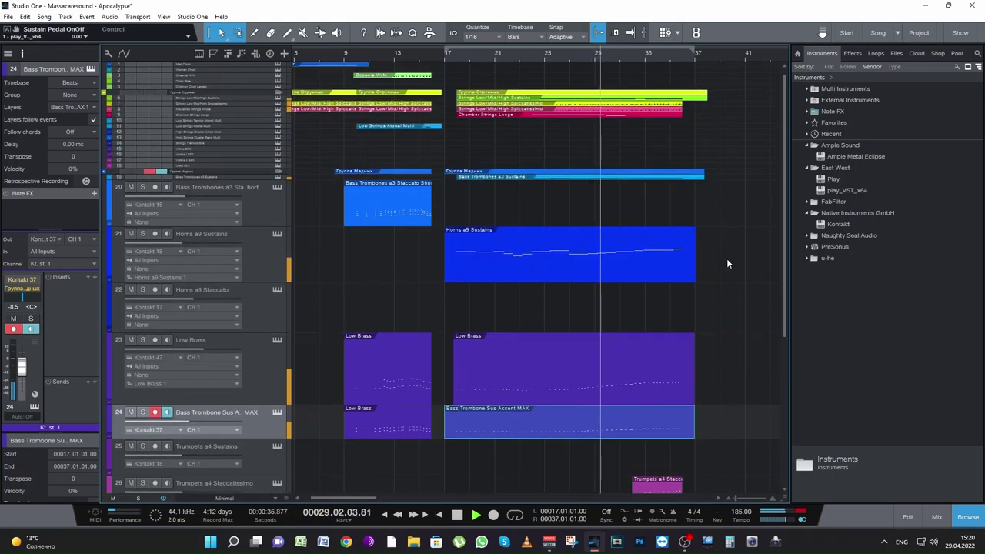
scroll(727, 256, up, 1)
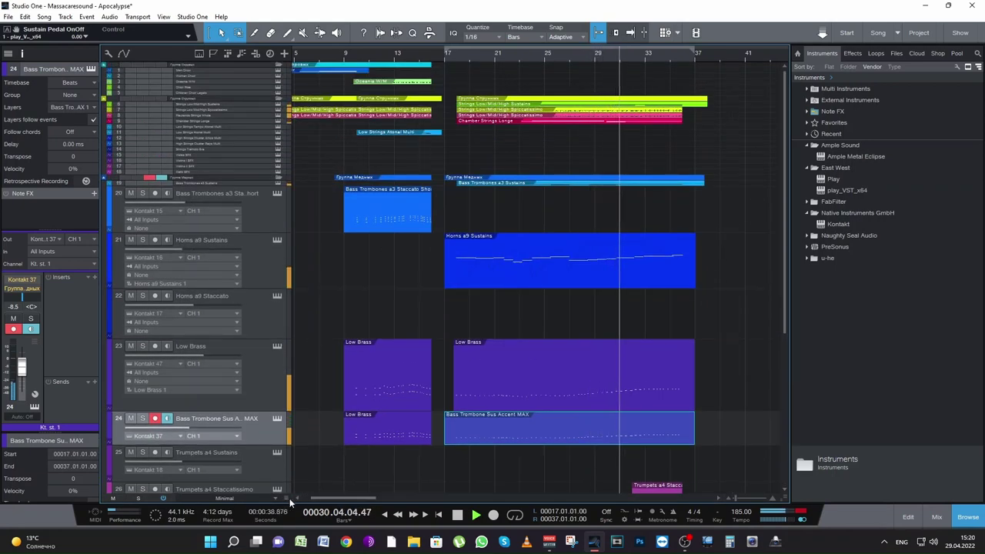
drag(286, 497, 285, 486)
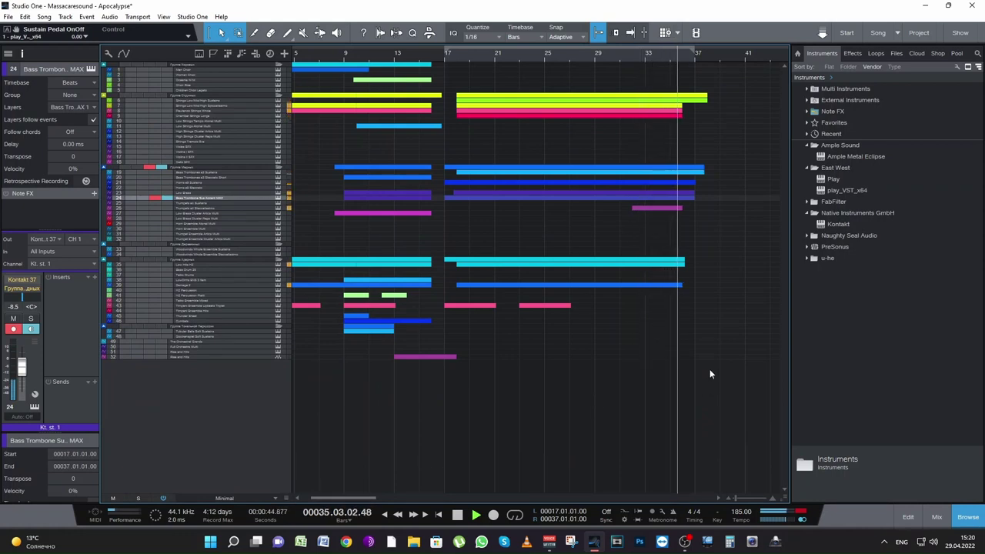
Stop playback, save the song, and play the arrangement from bar 3 with the tracks at Overview height
key(space)
key(Home)
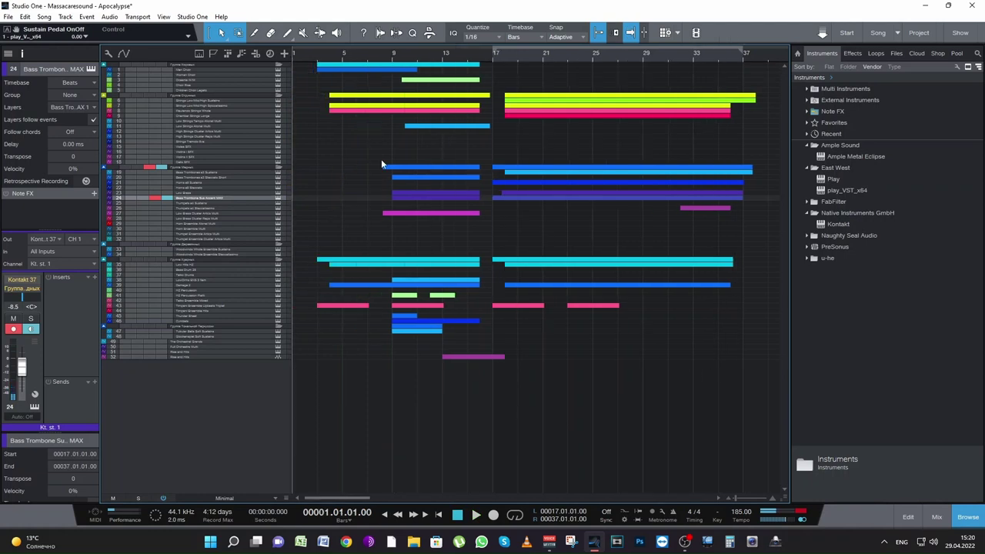
key(ctrl+s)
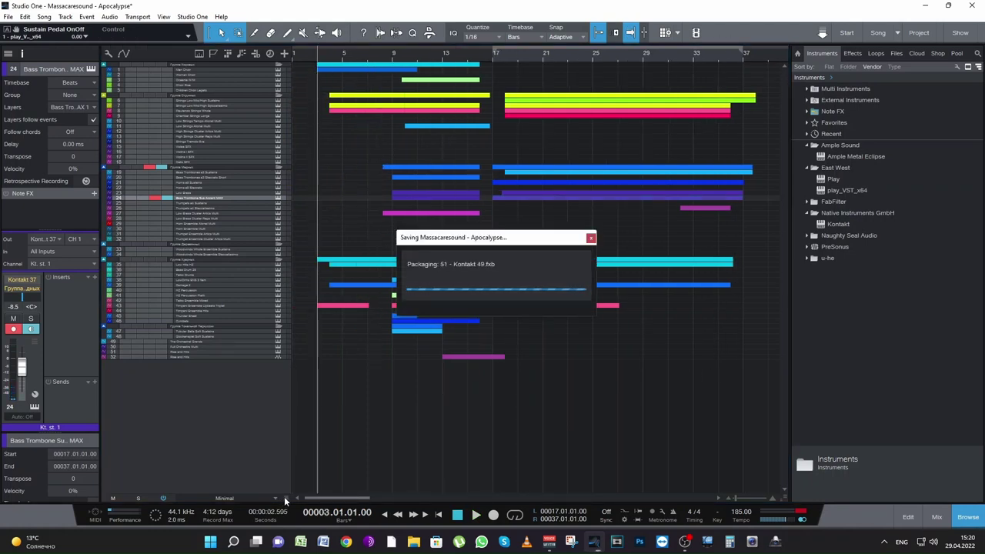
drag(284, 497, 284, 483)
key(space)
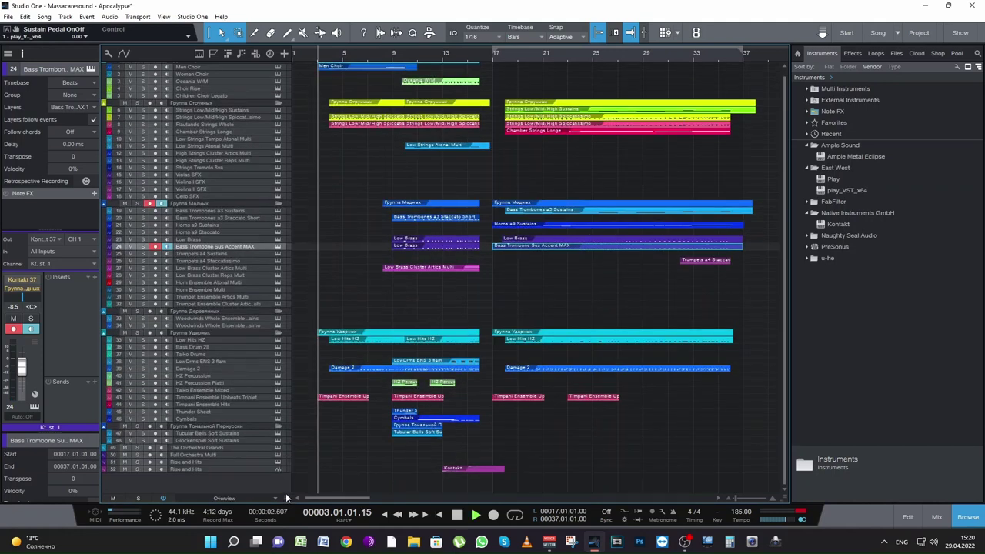